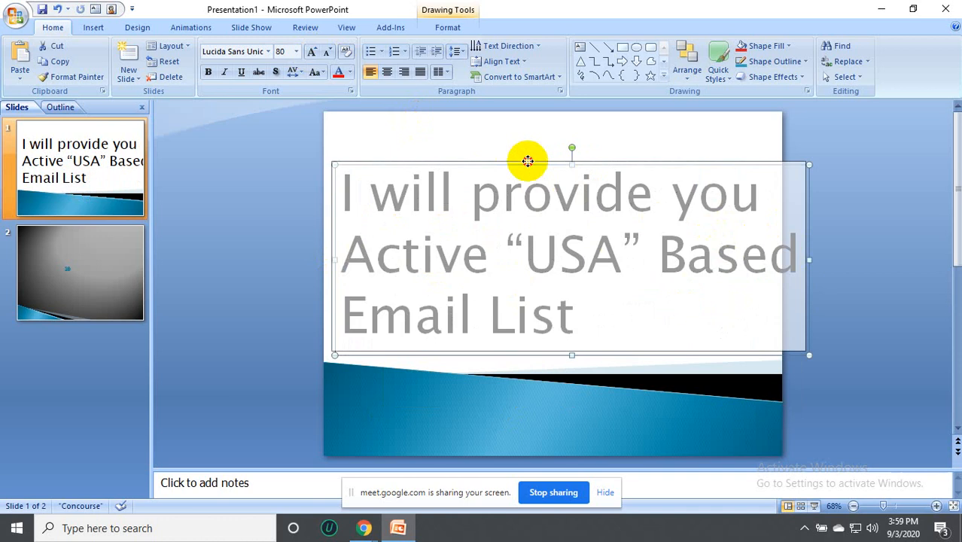
Narrow the heading's text box to fit within slide 1 and centre its text.
left_click_drag(807, 257, 782, 253)
double_click(531, 256)
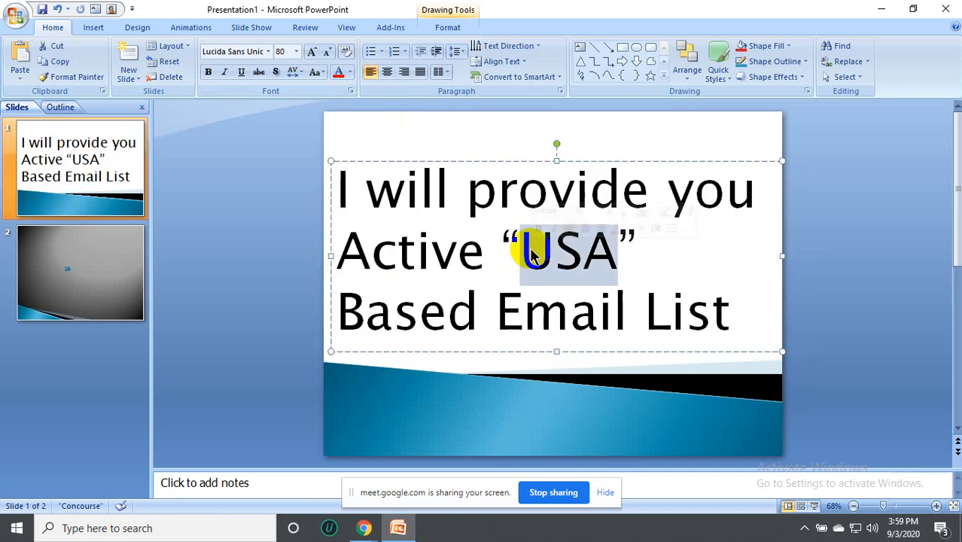
left_click(456, 248)
key("ctrl+a")
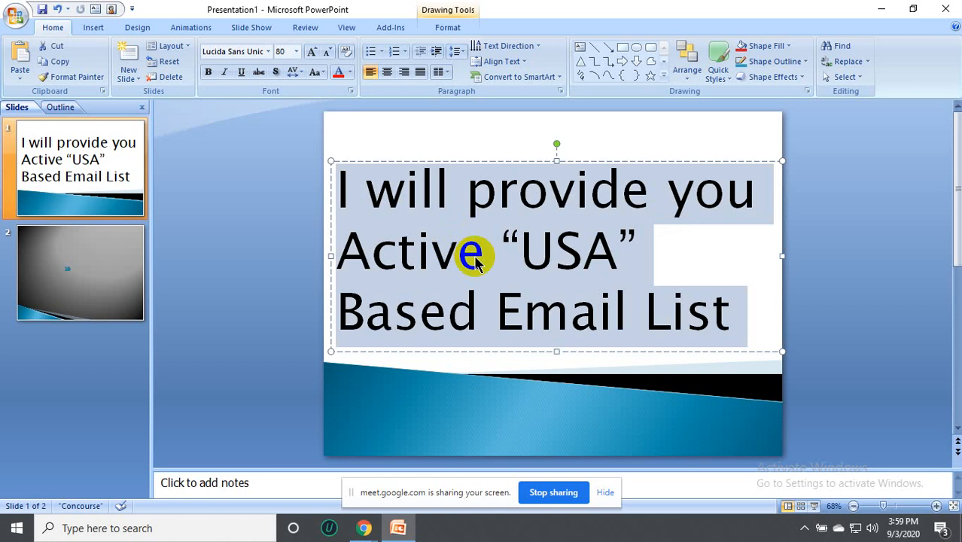
left_click(384, 74)
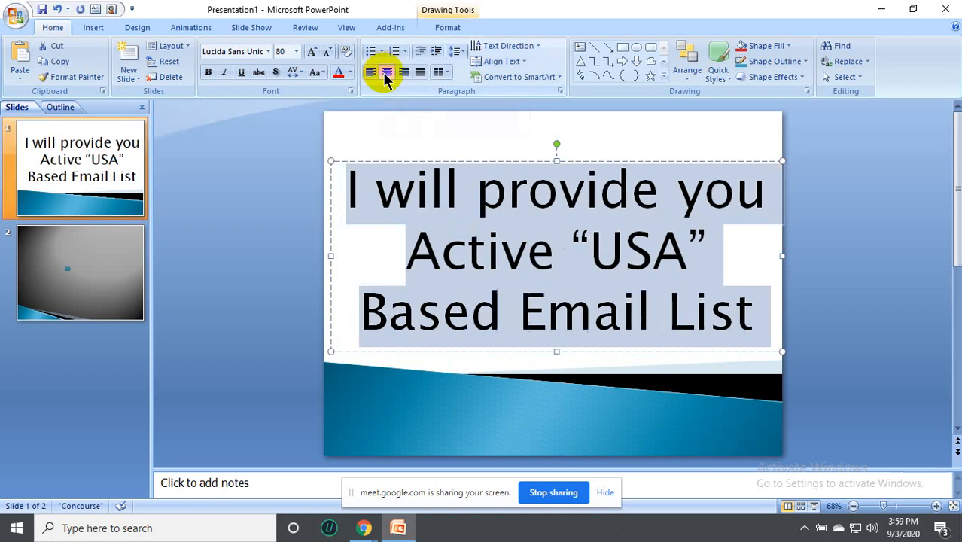
left_click(572, 271)
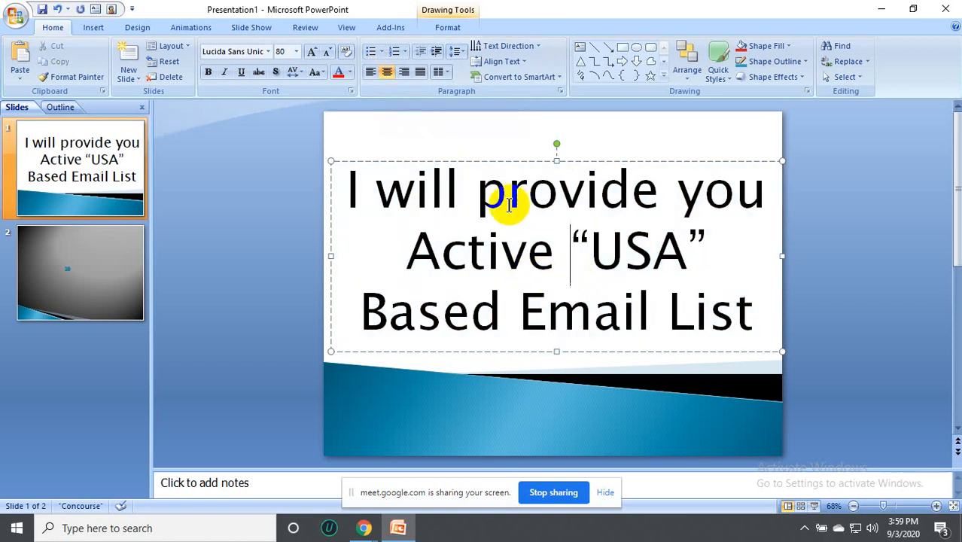
Reduce the font size of the entire heading to 72.
key("ctrl+a")
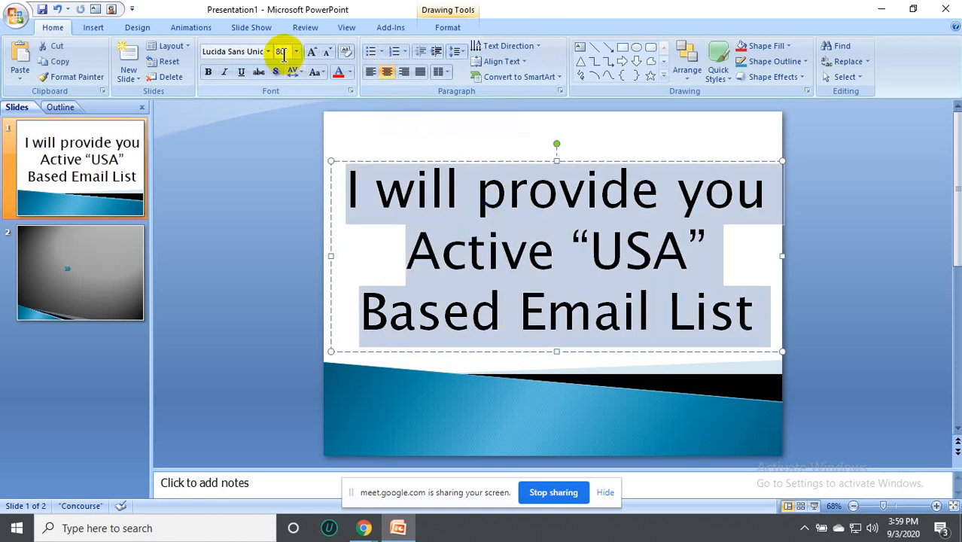
left_click(328, 53)
left_click(602, 273)
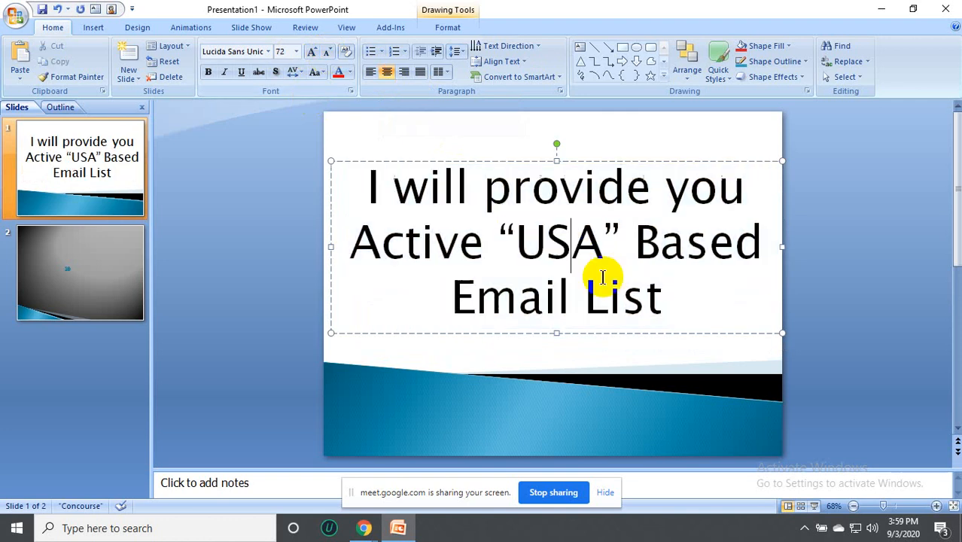
left_click(601, 146)
left_click(475, 245)
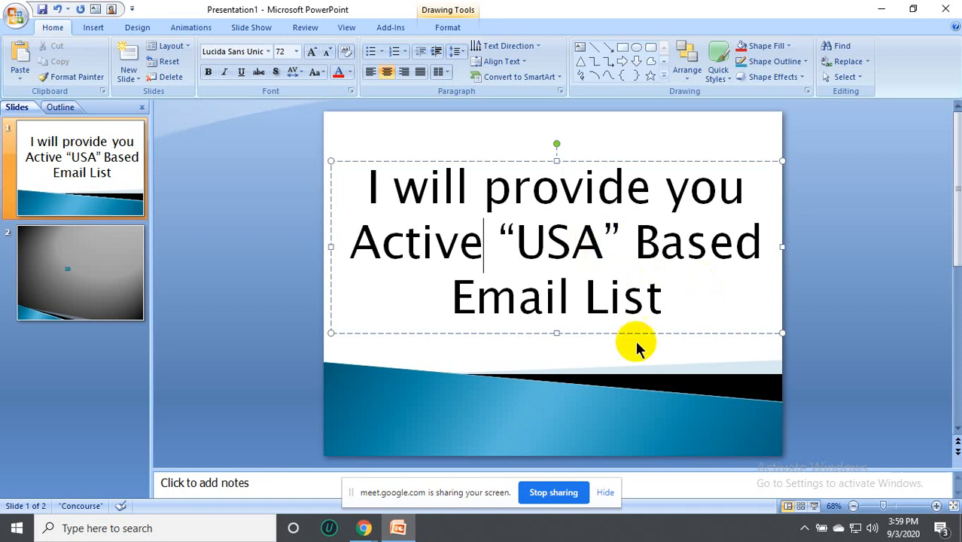
Move the heading's text box slightly down on slide 1.
left_click(625, 362)
left_click(543, 246)
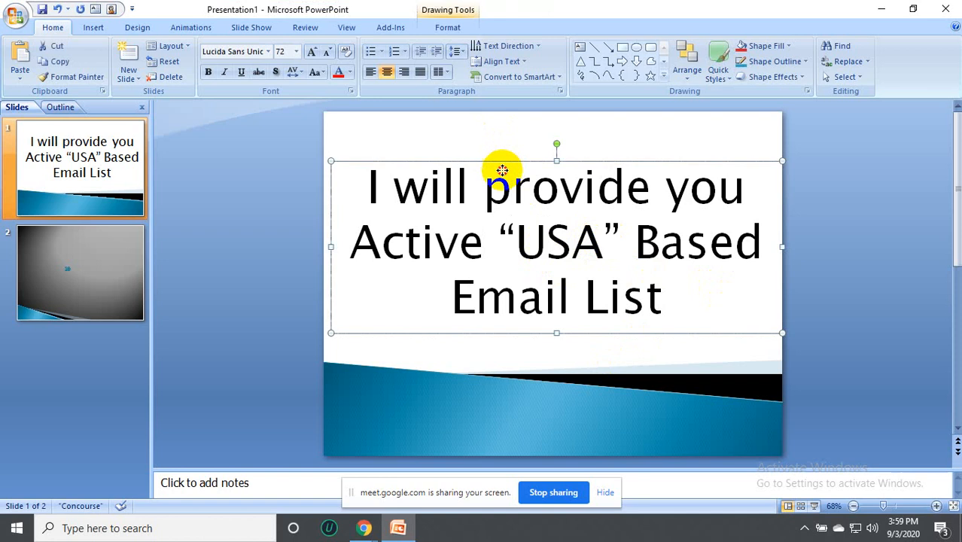
mouse_move(500, 167)
left_mouse_down()
mouse_move(498, 194)
mouse_move(507, 176)
left_mouse_up()
left_click(543, 161)
left_click(512, 194)
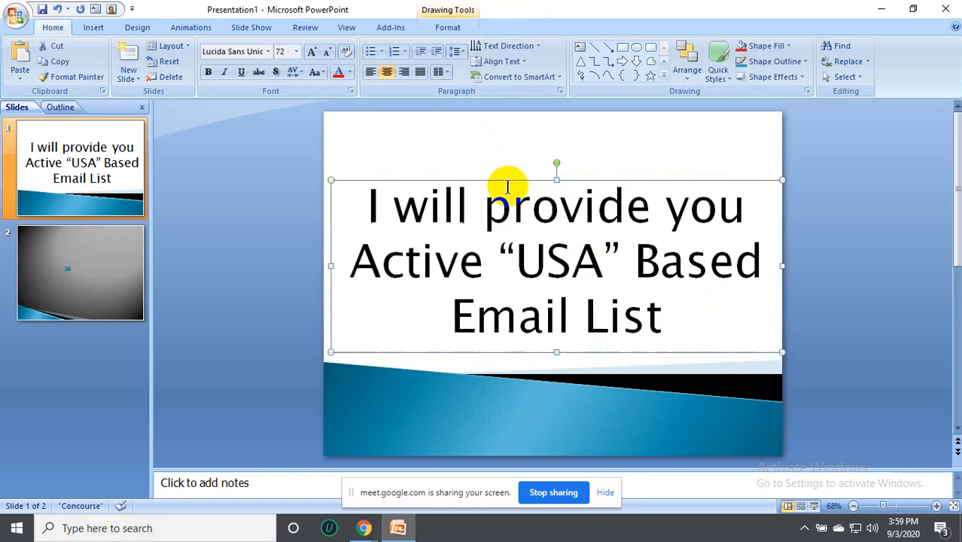
Make the entire heading bold.
left_click(485, 249)
key("ctrl+a")
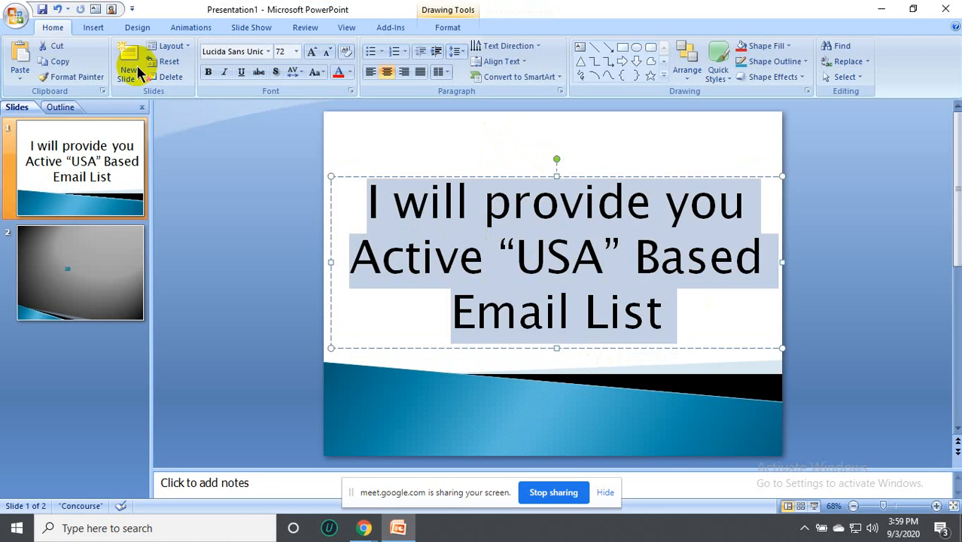
left_click(208, 71)
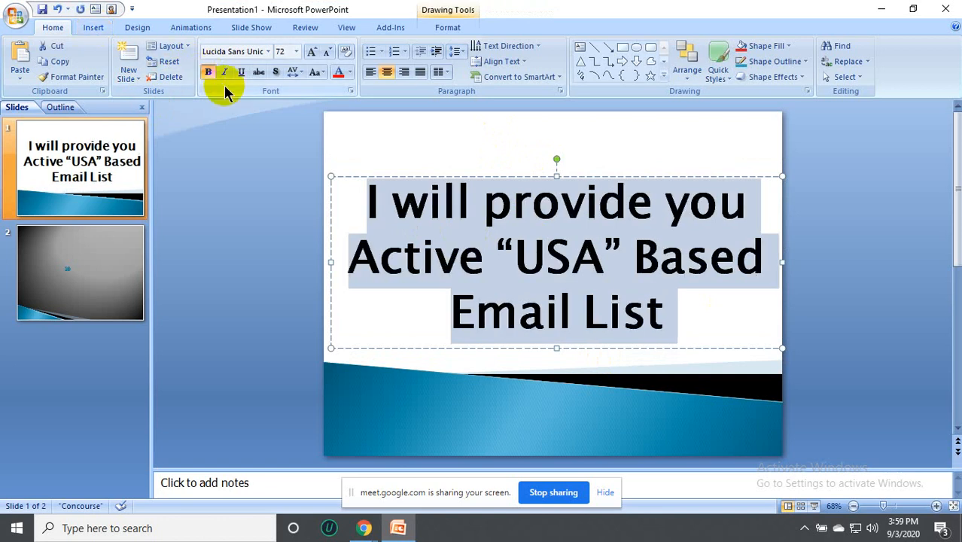
left_click(457, 137)
Try italic formatting on the whole bold heading.
left_click(484, 232)
key("ctrl+a")
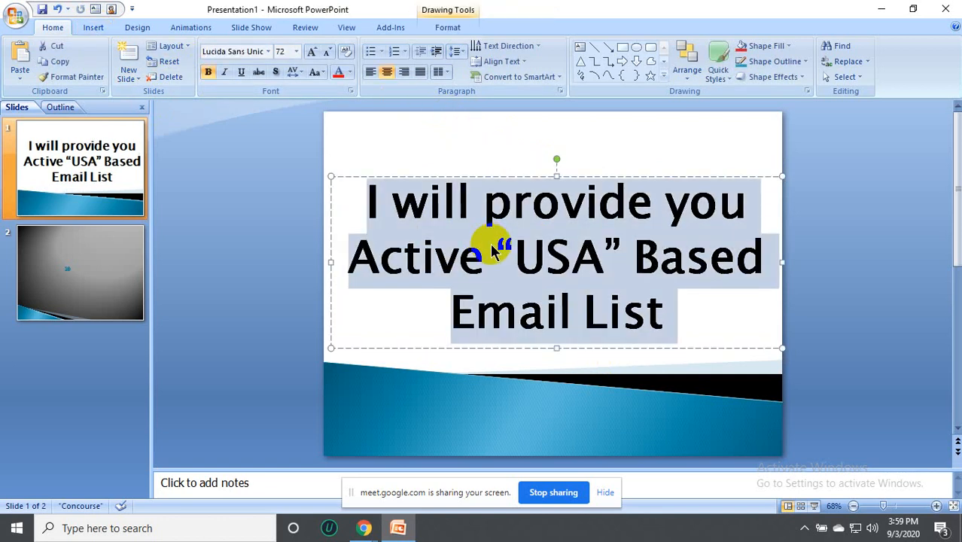
left_click(209, 73)
left_click(209, 73)
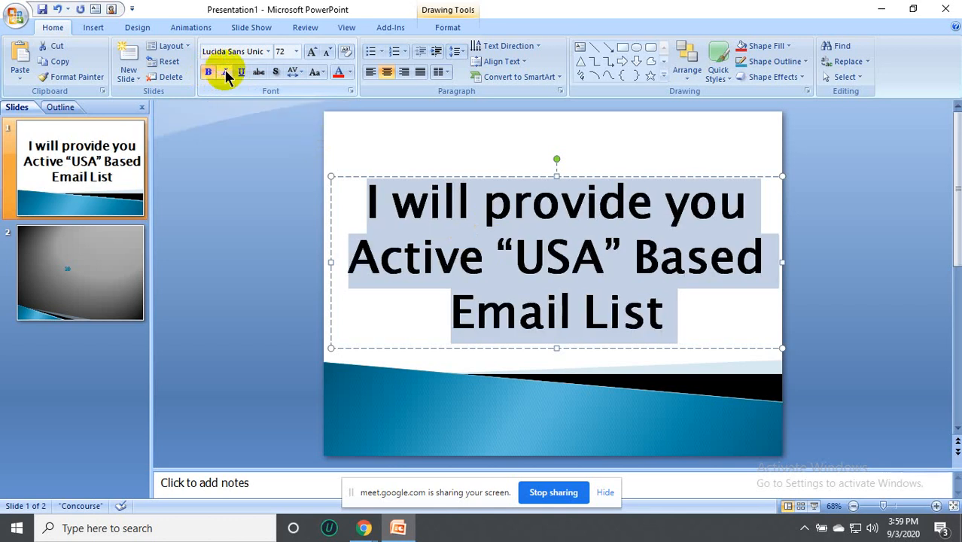
left_click(225, 73)
left_click(476, 143)
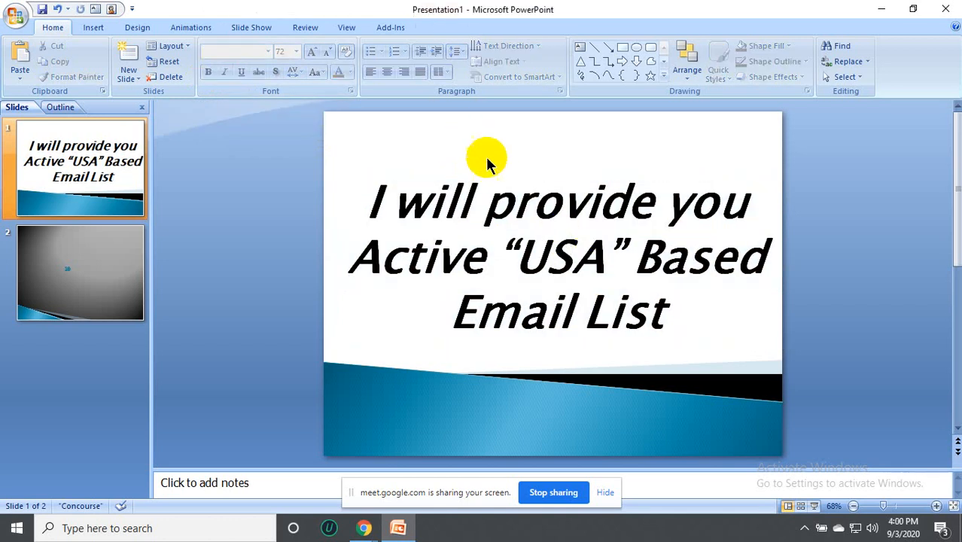
Remove the italic formatting from the whole heading, keeping it bold.
left_click(543, 258)
key("ctrl+a")
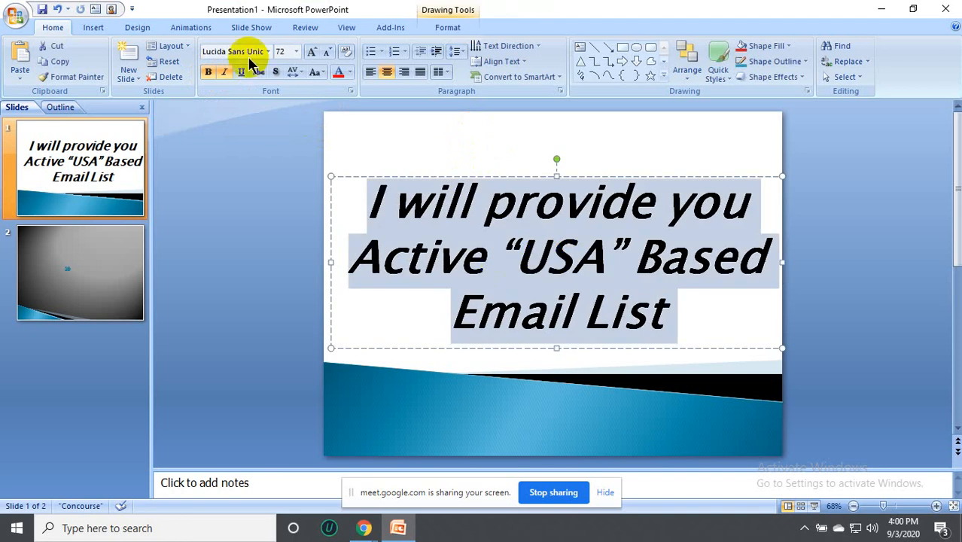
left_click(225, 73)
left_click(543, 146)
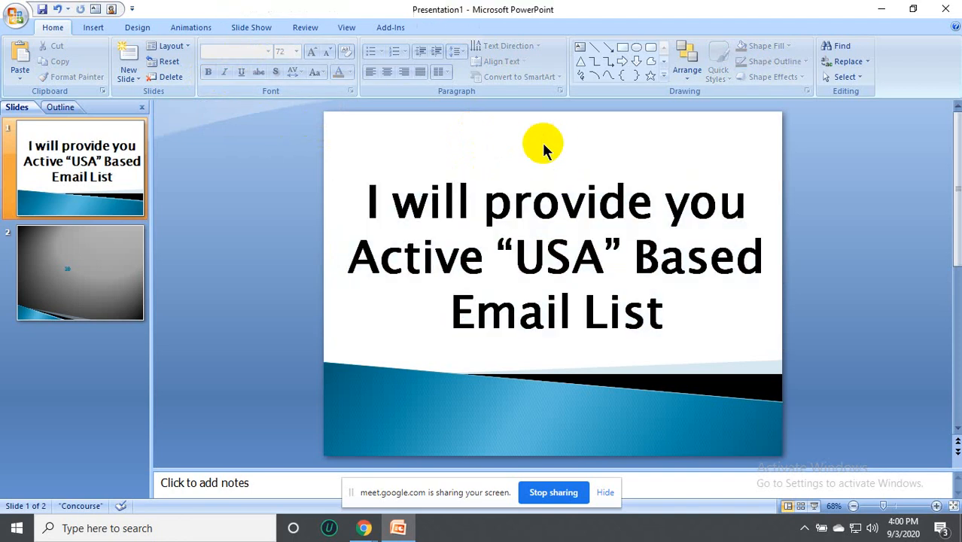
Colour the heading line "I will provide you" with the standard red.
left_click_drag(372, 198, 753, 199)
left_click(349, 73)
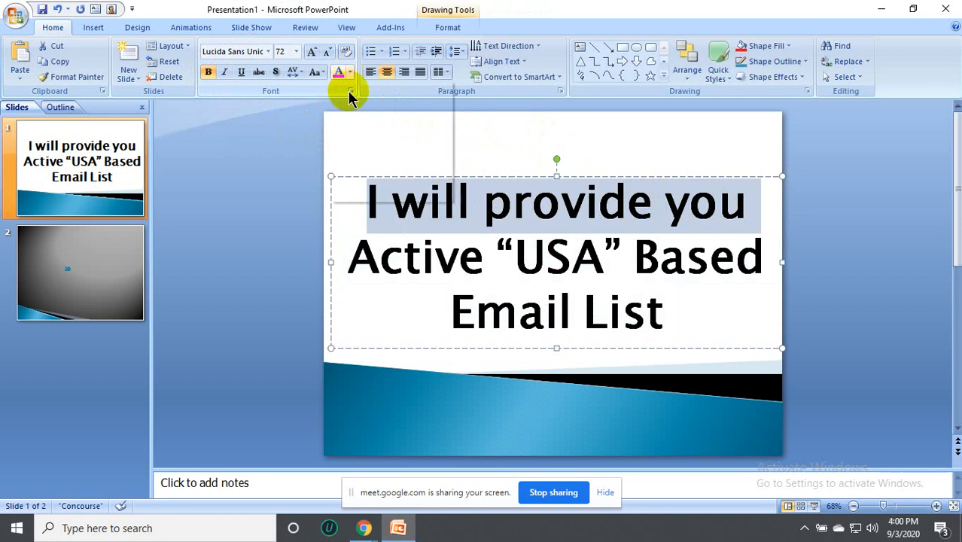
left_click(350, 178)
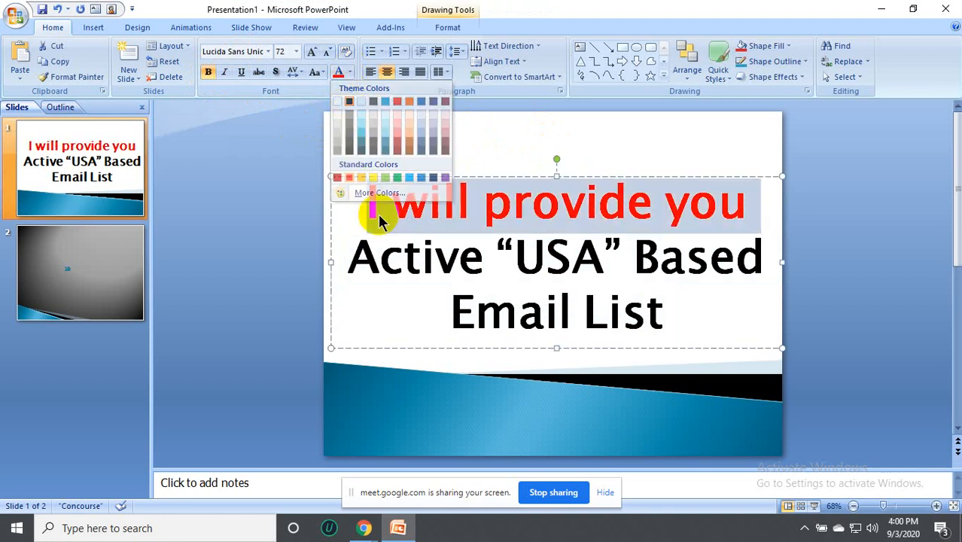
left_click(473, 261)
Colour the heading line "Active “USA” Based" blue using a shade from the extended colour palette.
left_click_drag(354, 253, 764, 260)
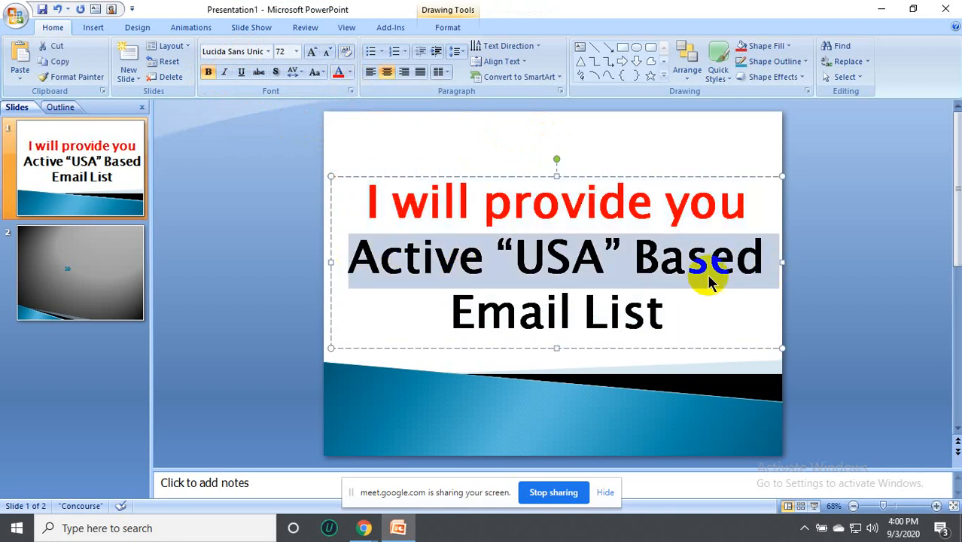
left_click(351, 72)
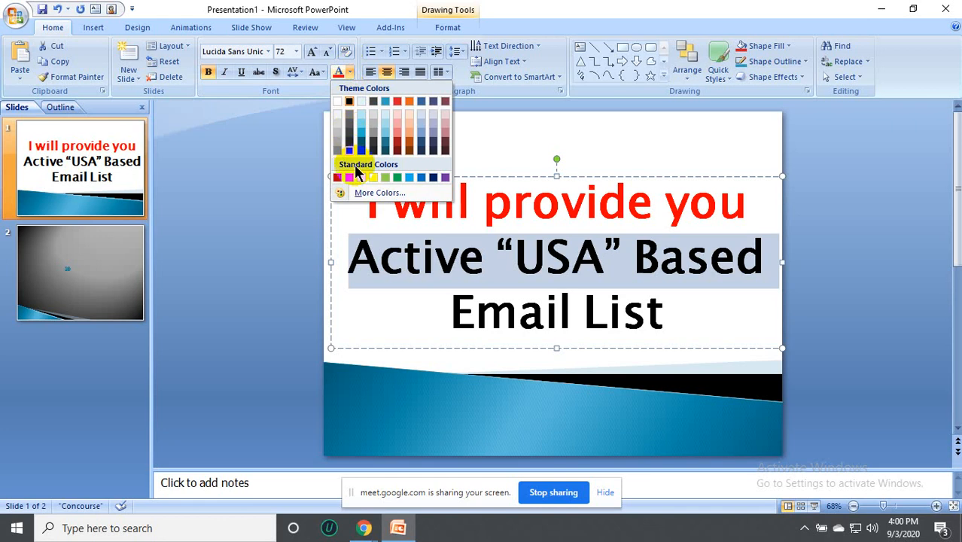
left_click(338, 194)
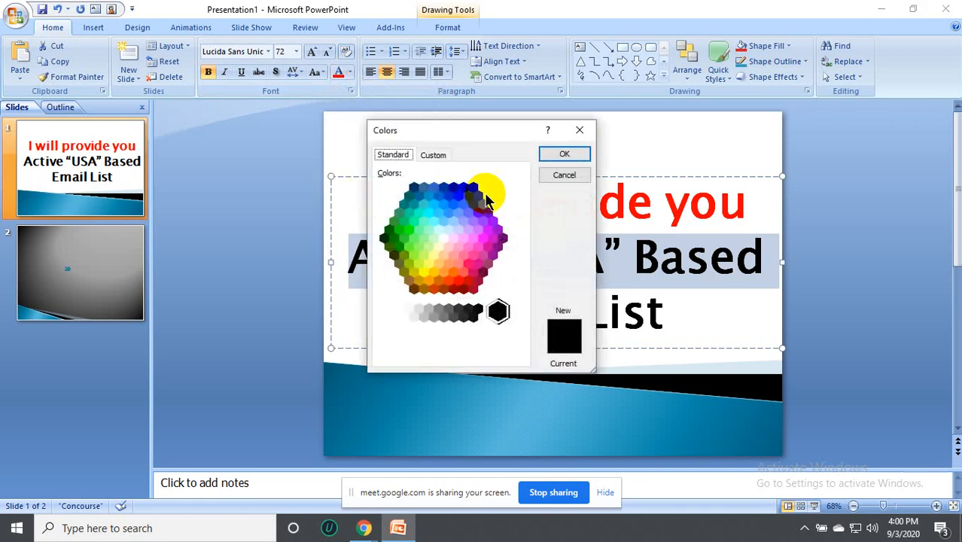
left_click(449, 199)
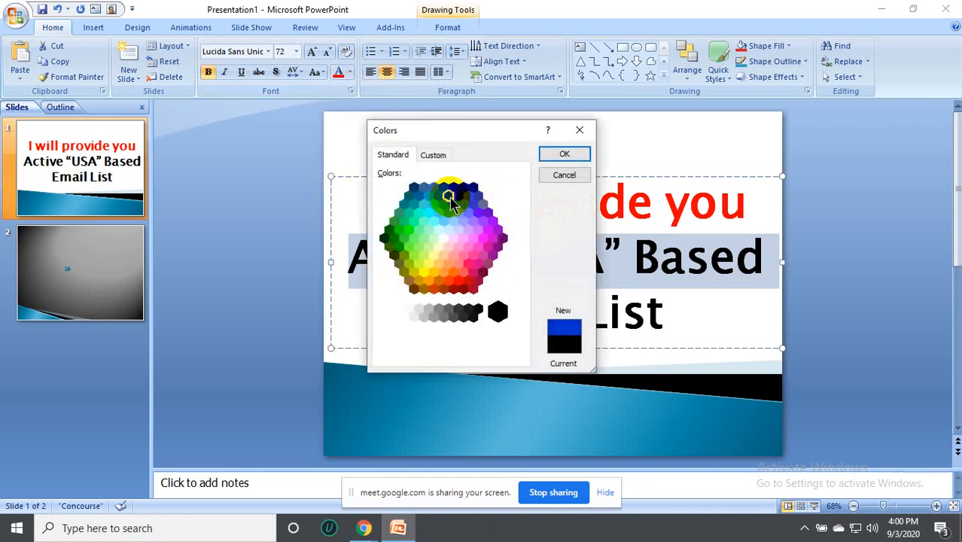
left_click(557, 153)
left_click(561, 315)
left_click(519, 129)
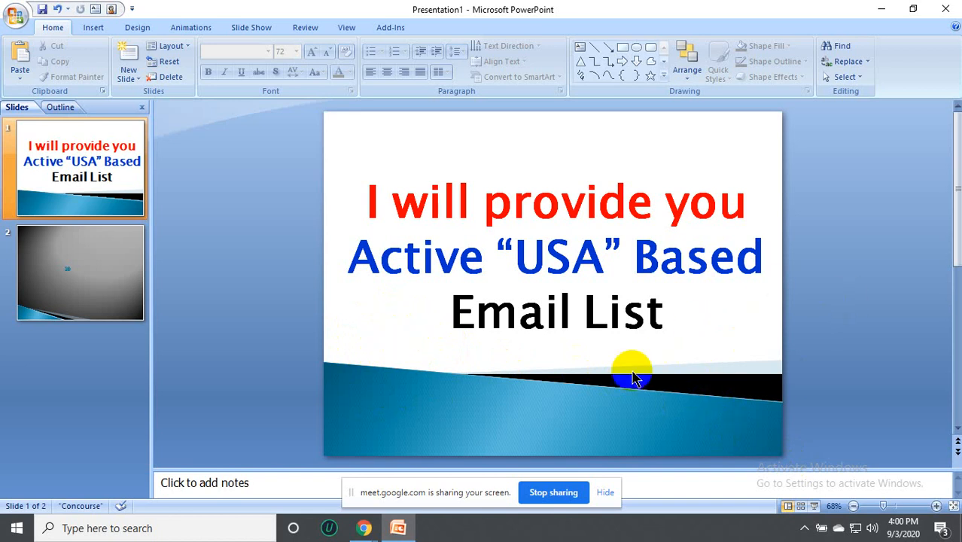
Insert the red "Contact me!" PNG picture from the download box (E:) drive into slide 1.
left_click(95, 29)
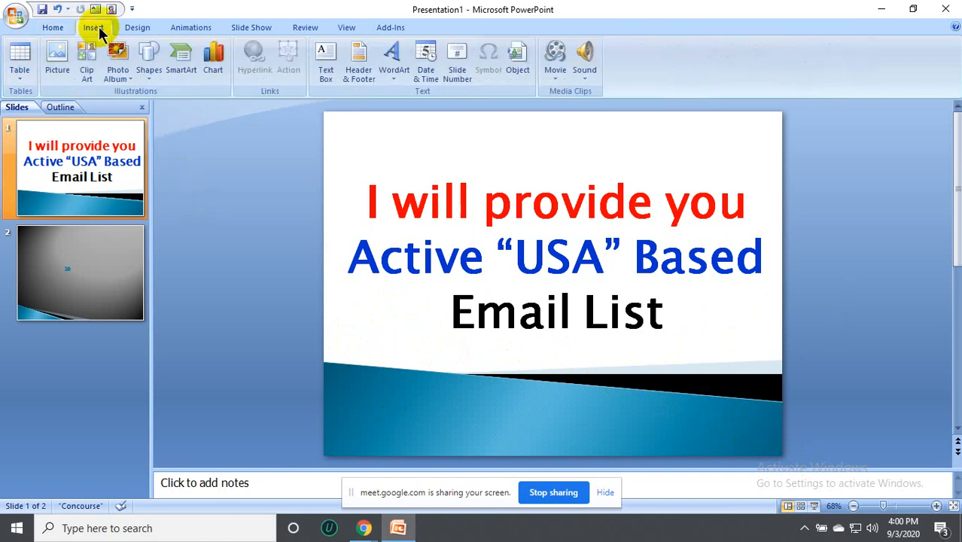
left_click(52, 82)
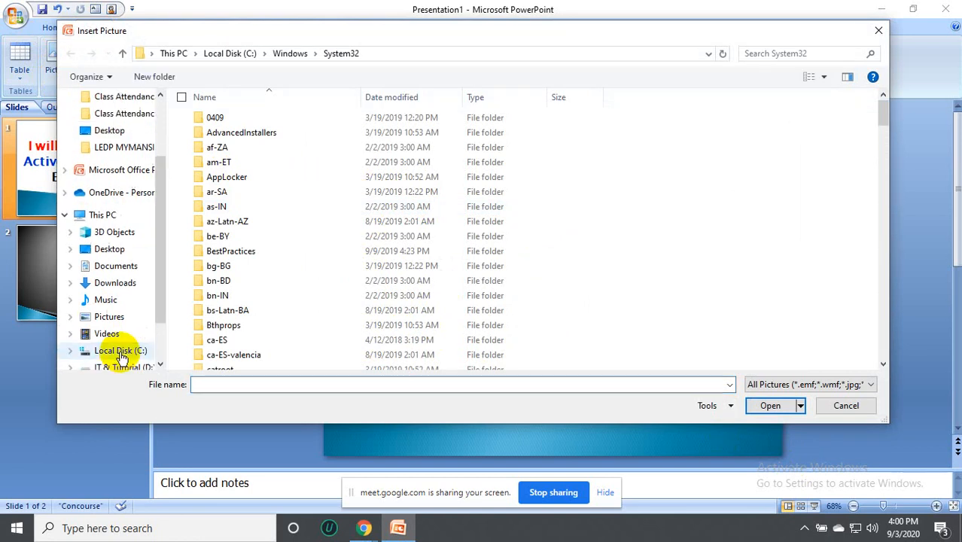
scroll(133, 263, "down", 1)
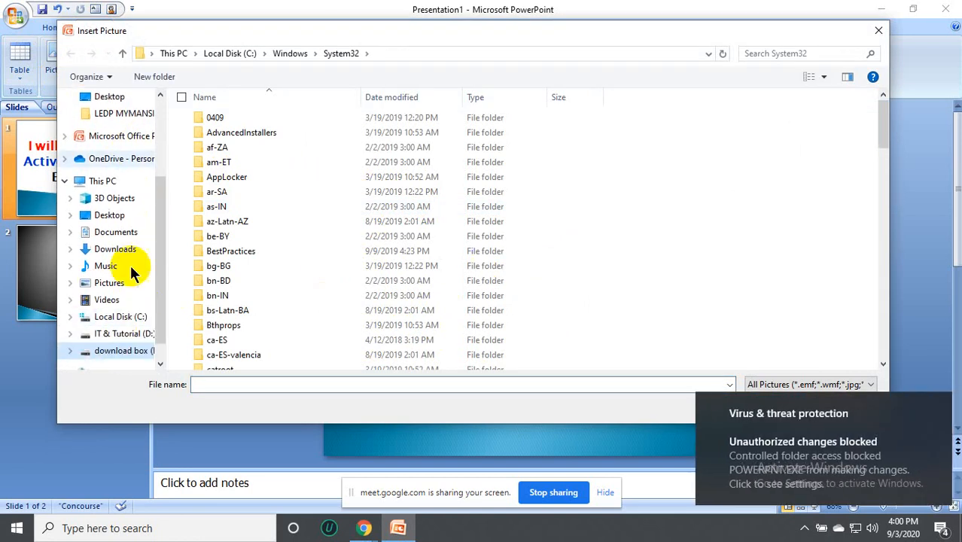
left_click(120, 351)
scroll(296, 261, "down", 2)
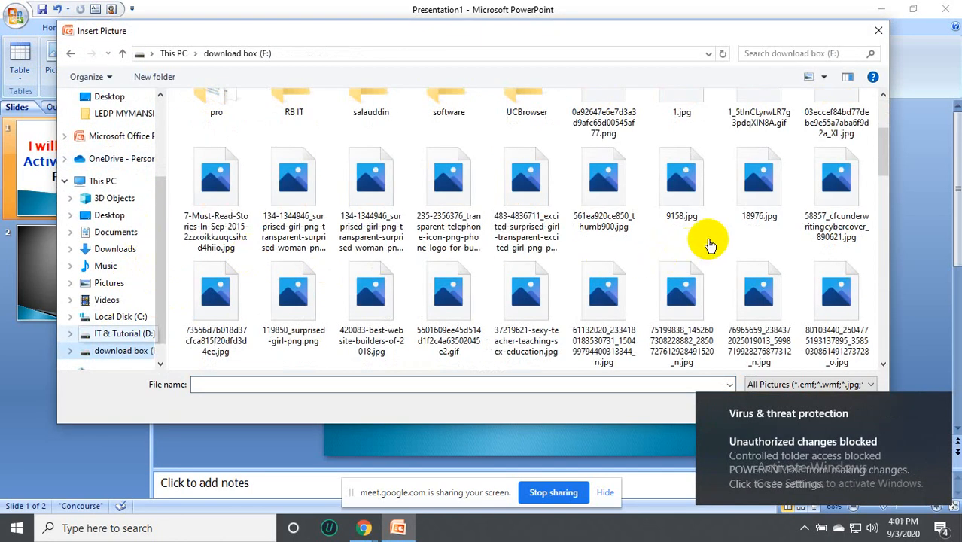
scroll(708, 237, "down", 1)
scroll(640, 254, "down", 1)
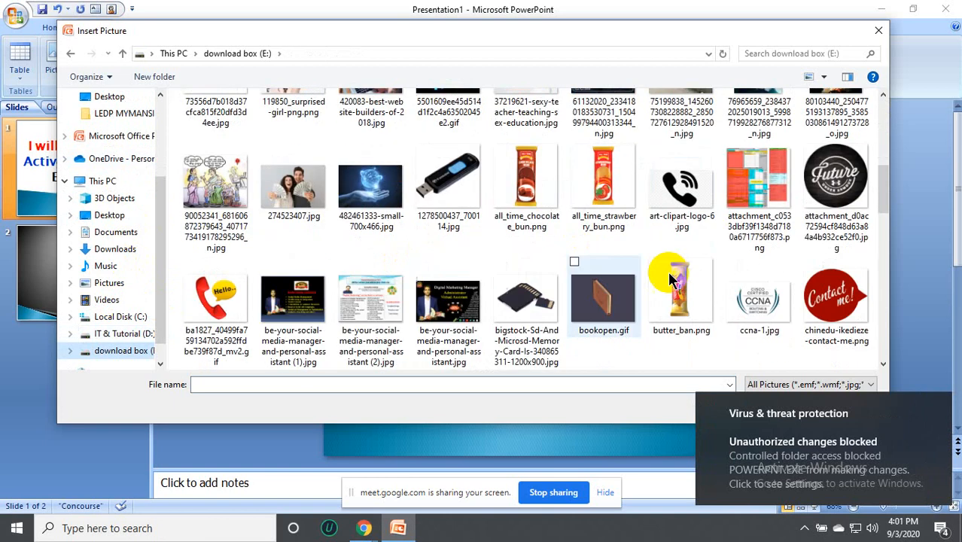
left_click(840, 299)
left_click(775, 411)
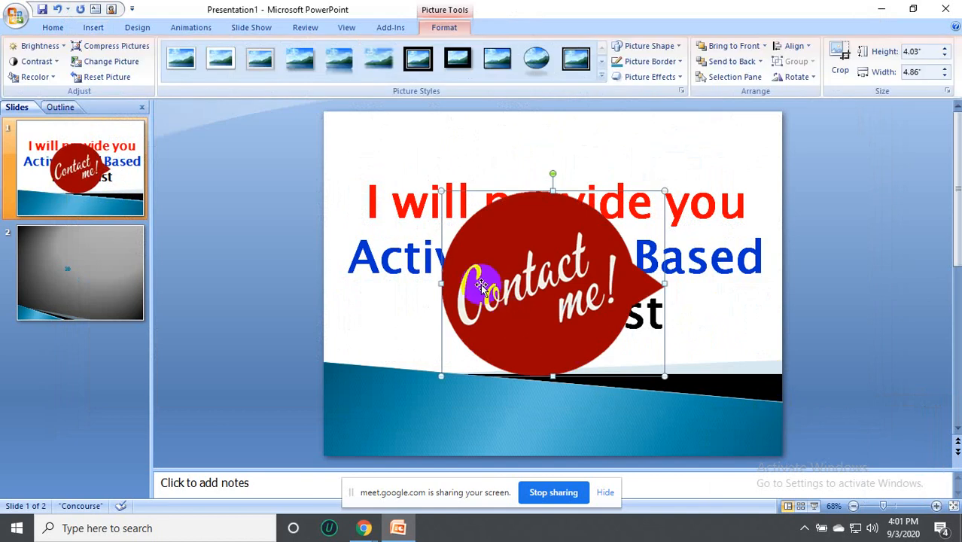
Shrink the "Contact me!" picture and place it in the slide's lower-left corner over the blue wave.
left_click_drag(441, 188, 580, 306)
left_click_drag(625, 336, 375, 412)
left_click(469, 390)
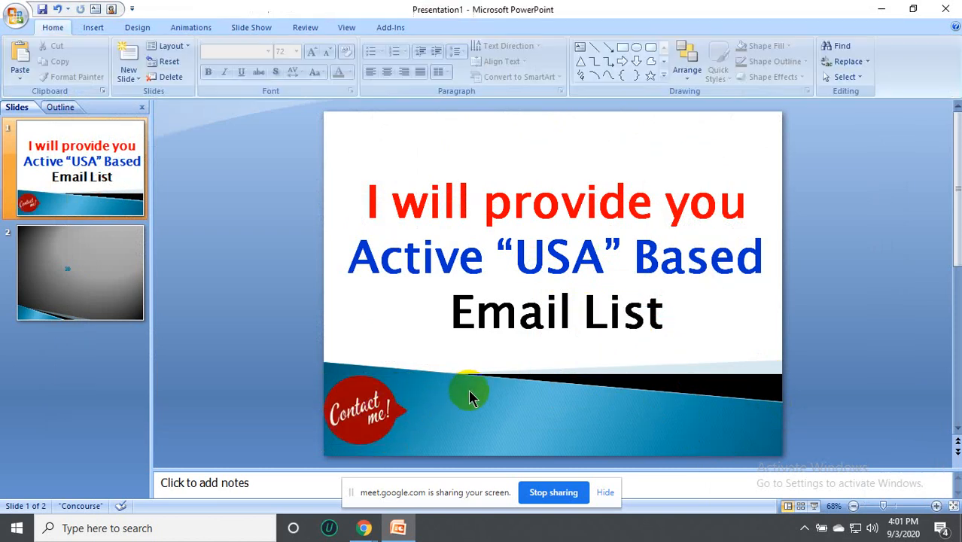
Enlarge the "Contact me!" picture to about 1.76" high and 2.13" wide.
left_click(366, 399)
left_click_drag(406, 374, 422, 363)
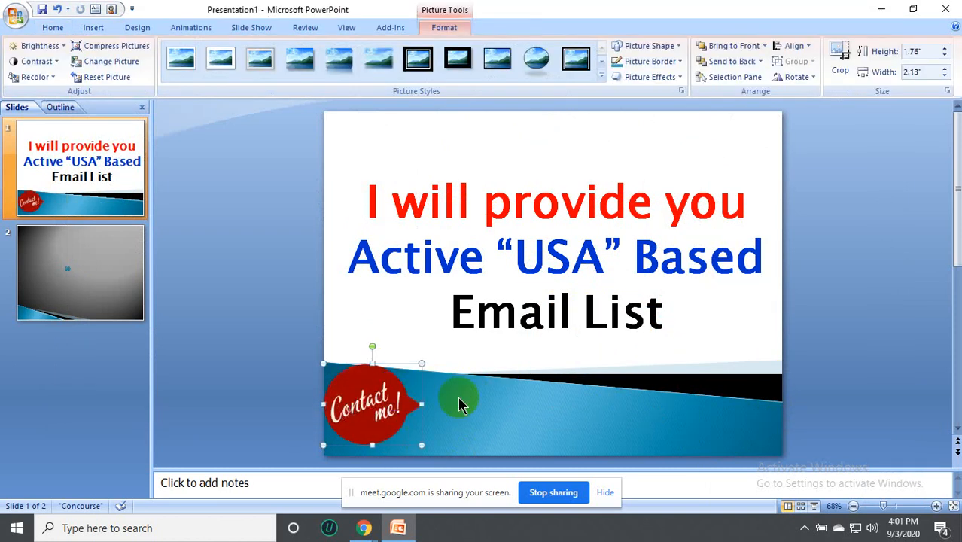
left_click(455, 397)
Nudge the "Contact me!" picture slightly down and to the right, leaving small margins to the slide's corner.
left_click(374, 395)
left_click_drag(374, 395, 374, 406)
left_click(463, 391)
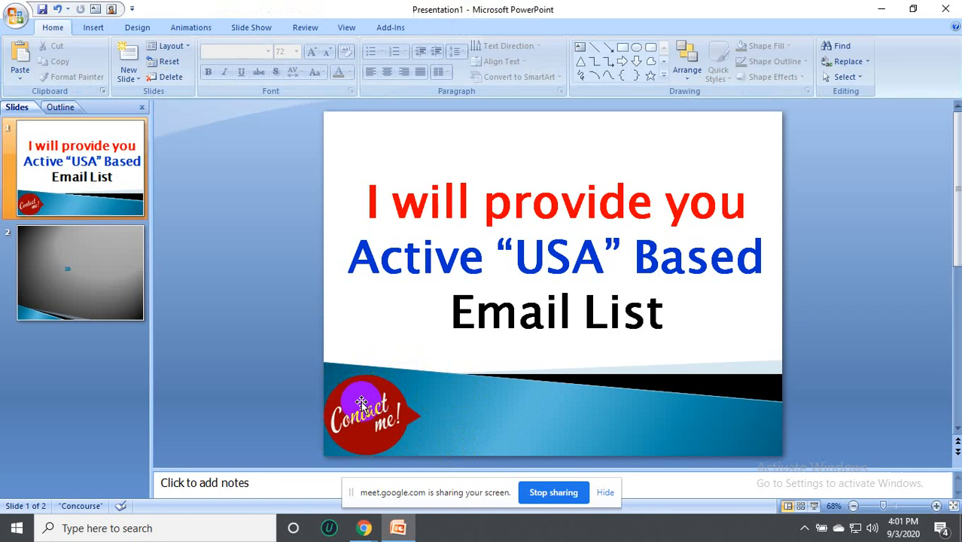
left_click(375, 405)
left_click(465, 407)
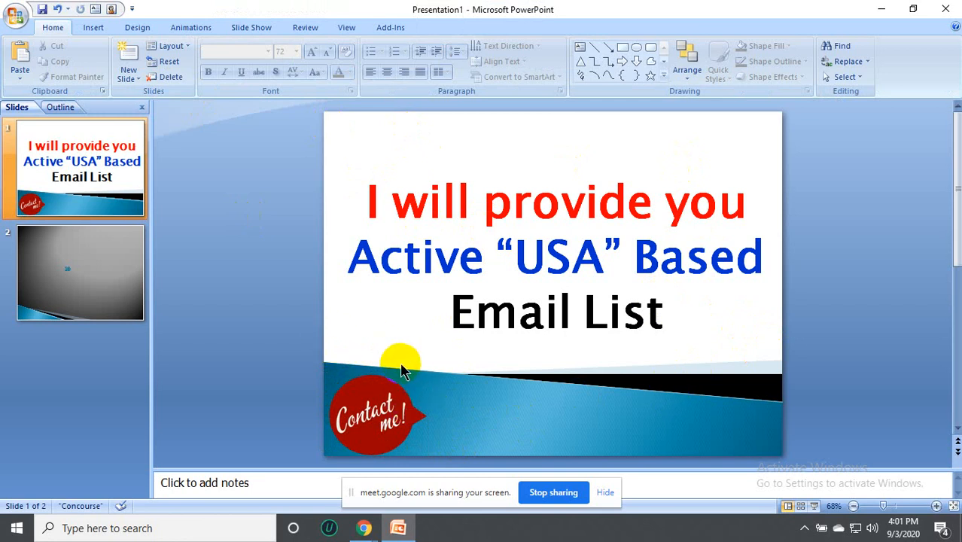
left_click(401, 412)
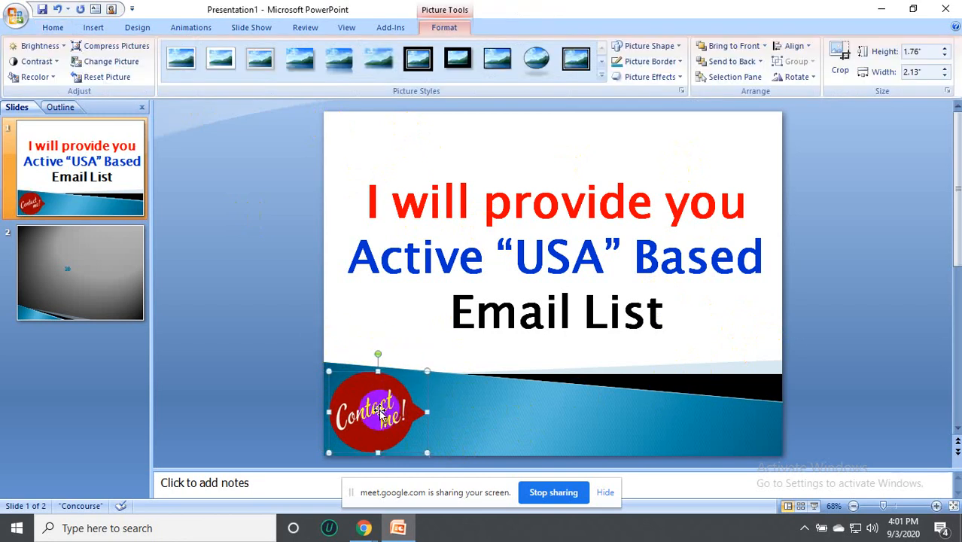
left_click(493, 408)
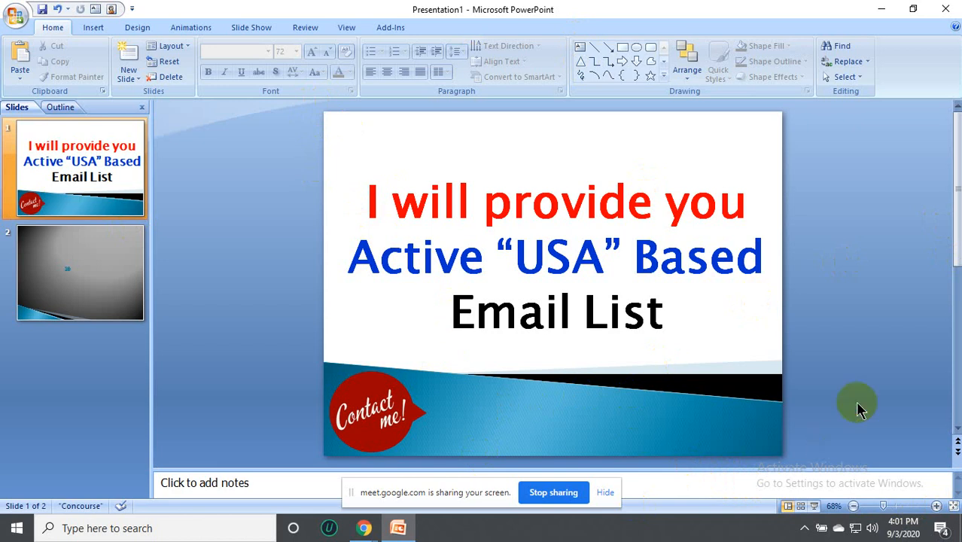
left_click(936, 507)
left_click(936, 506)
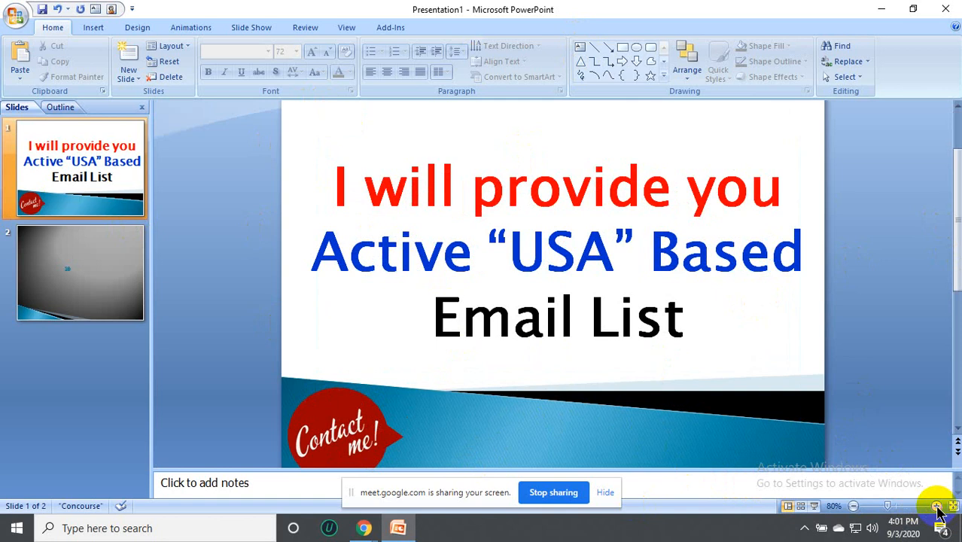
left_click(936, 506)
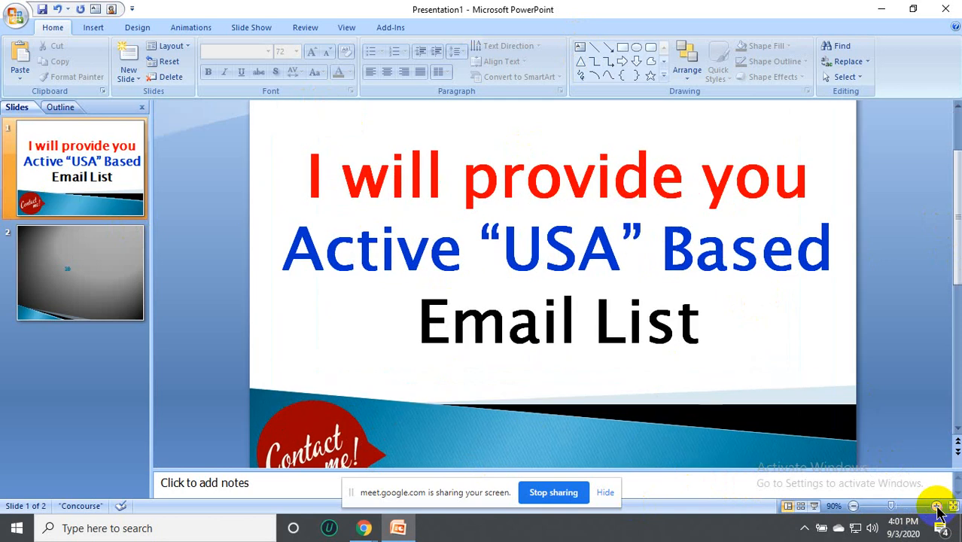
left_click(854, 507)
left_click(854, 507)
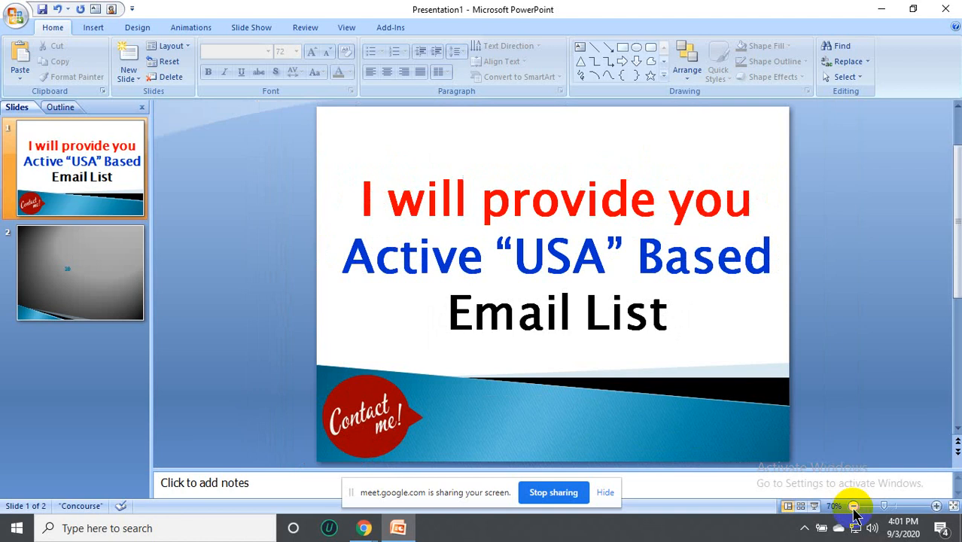
left_click(937, 507)
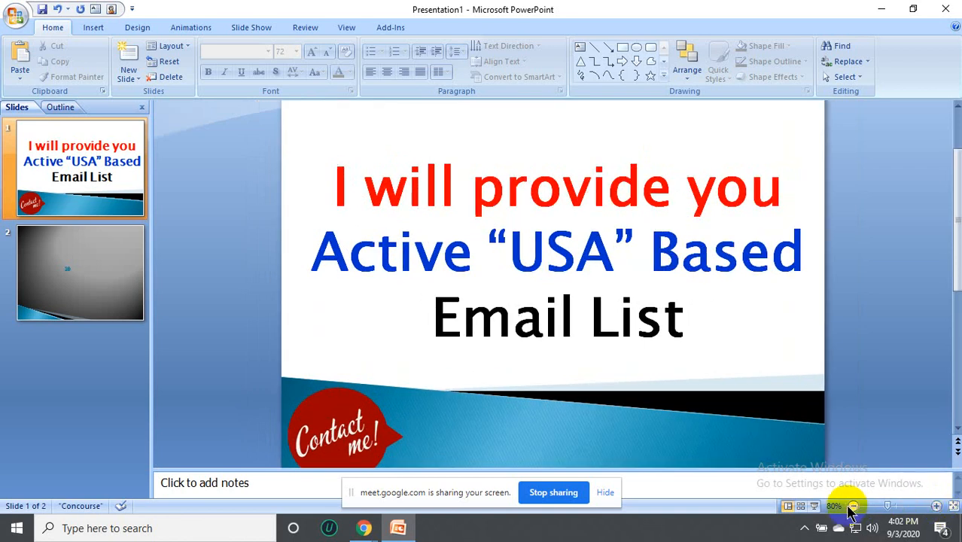
left_click(937, 509)
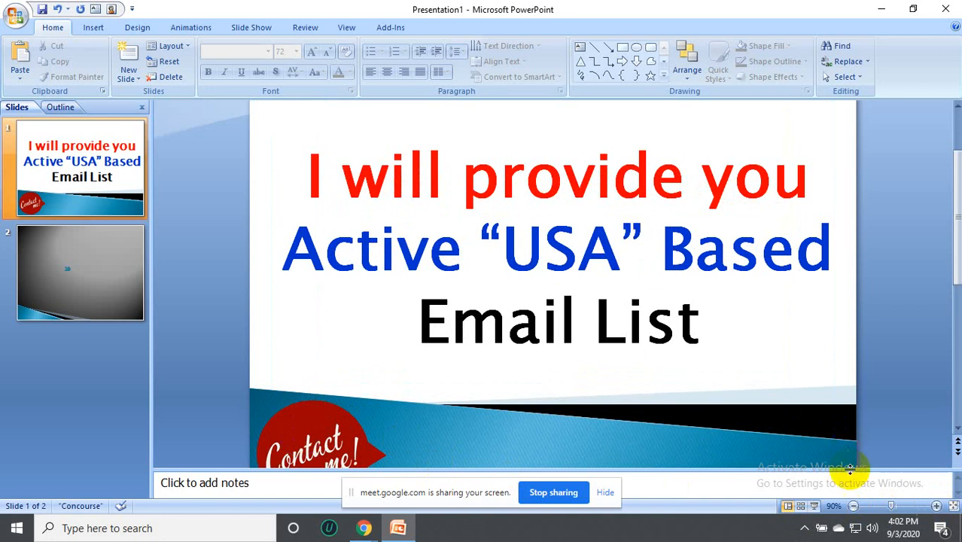
Move the "Contact me!" picture slightly left and up so it sits against the slide's left edge.
left_click_drag(315, 415, 328, 409)
scroll(570, 426, "up", 1)
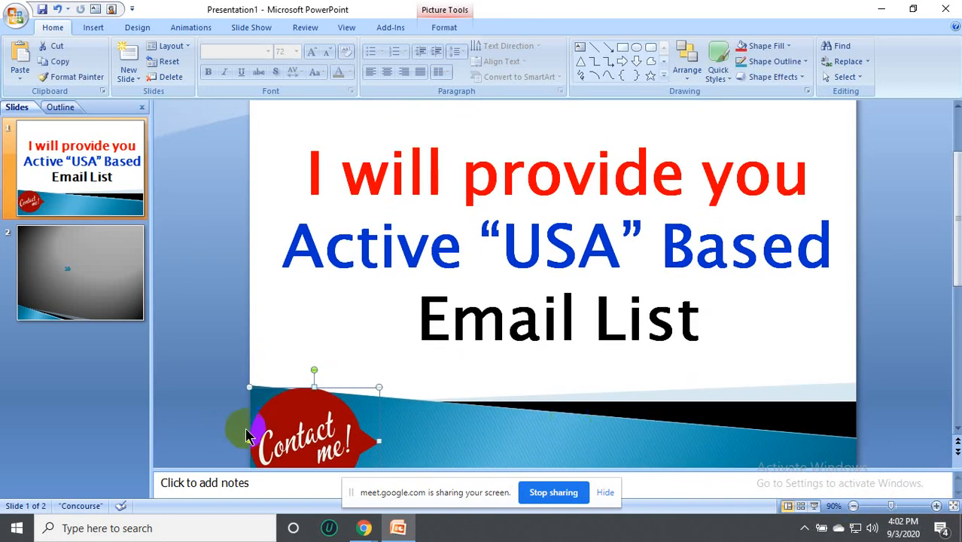
scroll(285, 430, "down", 1)
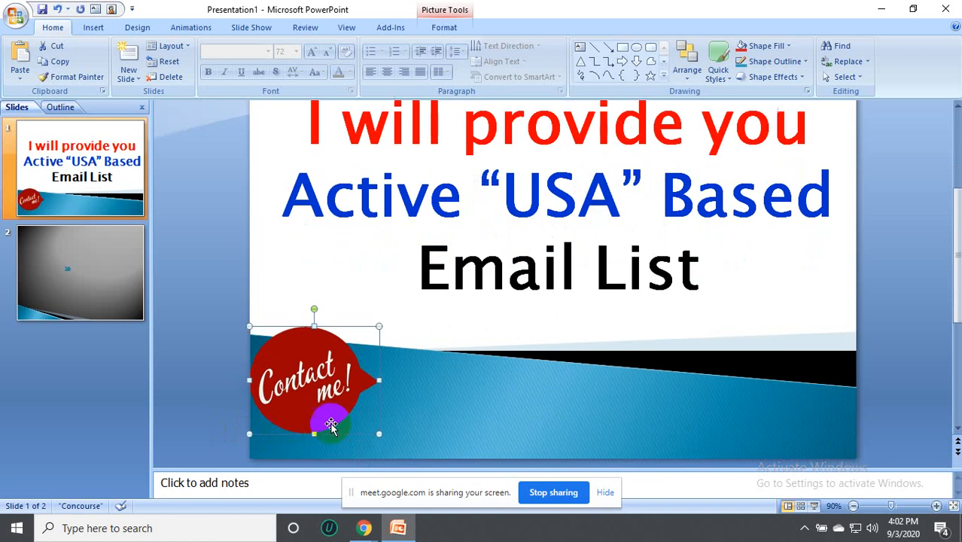
left_click(469, 413)
scroll(410, 410, "up", 1)
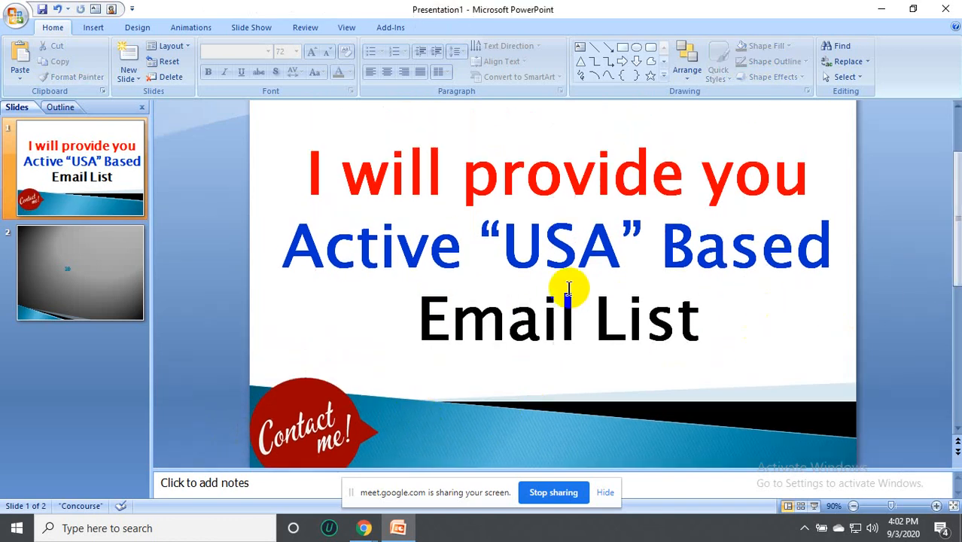
Hide the meet.google.com screen-sharing notice covering the lower part of the screen.
left_click(603, 493)
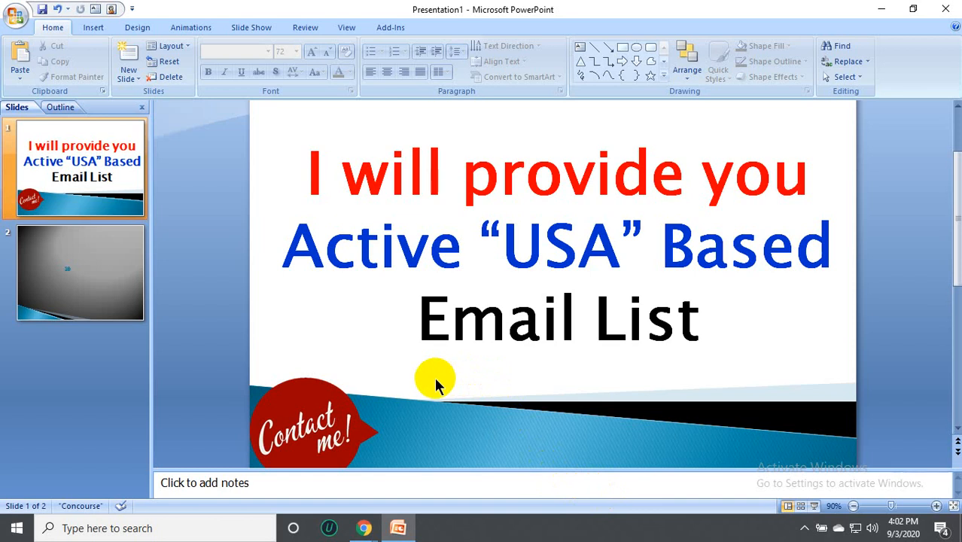
key("Print")
left_click_drag(247, 99, 861, 469)
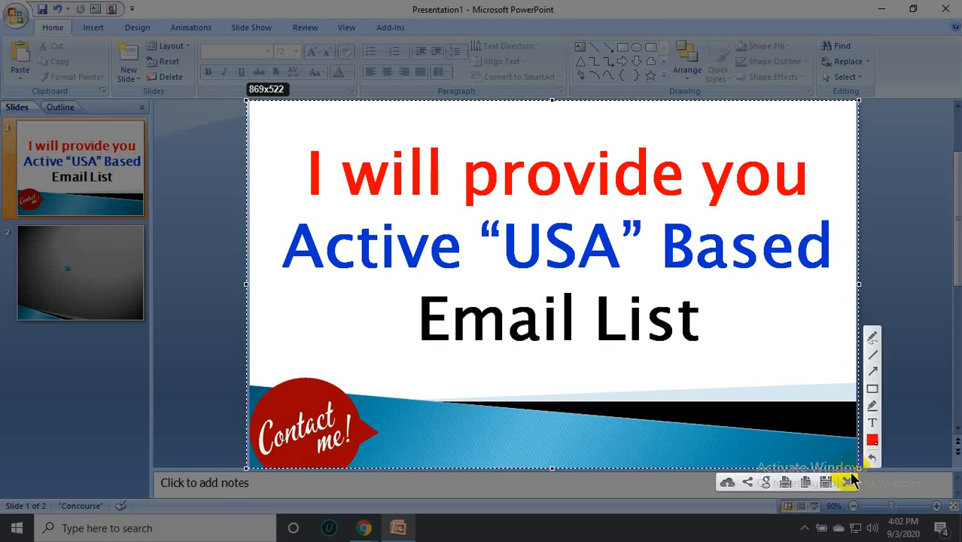
left_click(848, 477)
Move the "Contact me!" picture slightly down along the slide's left edge onto the blue wave, and deselect it.
left_click(852, 505)
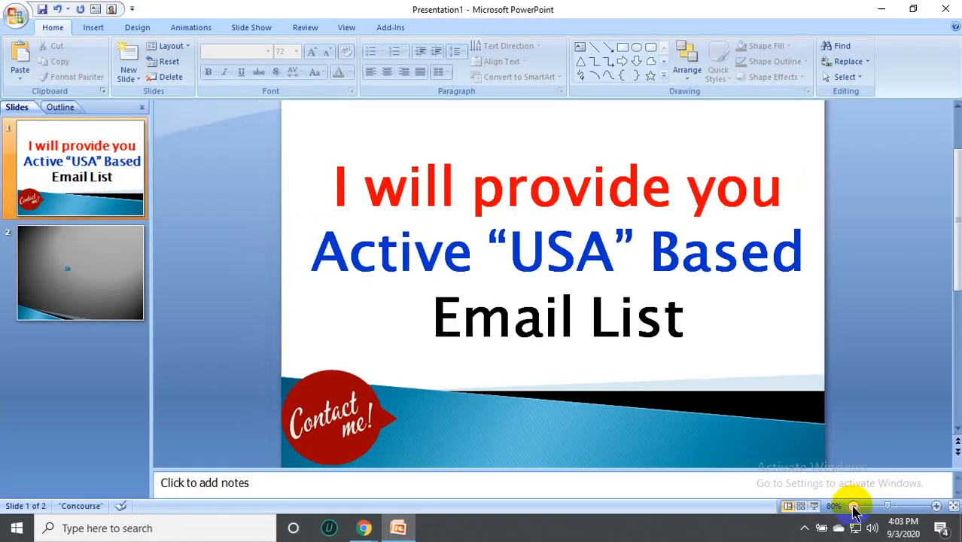
left_click(852, 506)
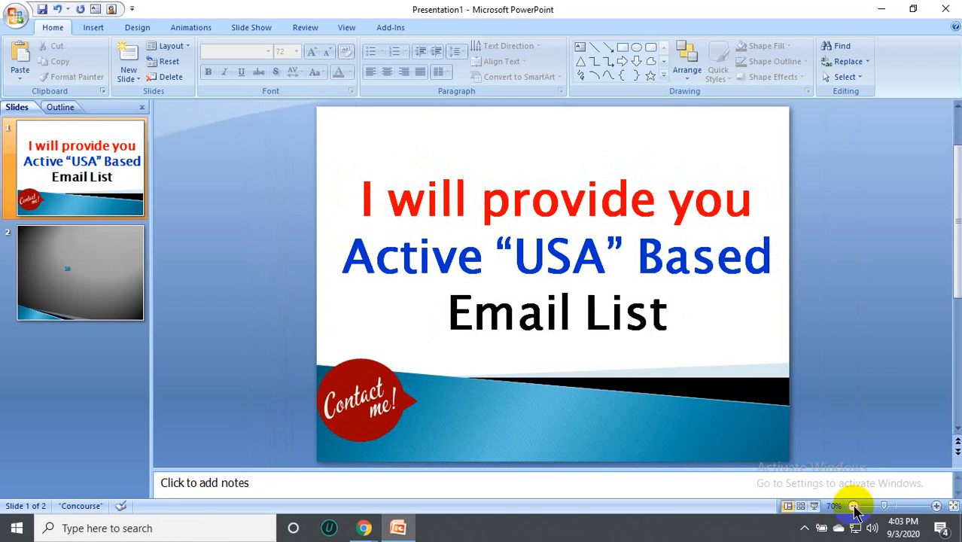
left_click(381, 405)
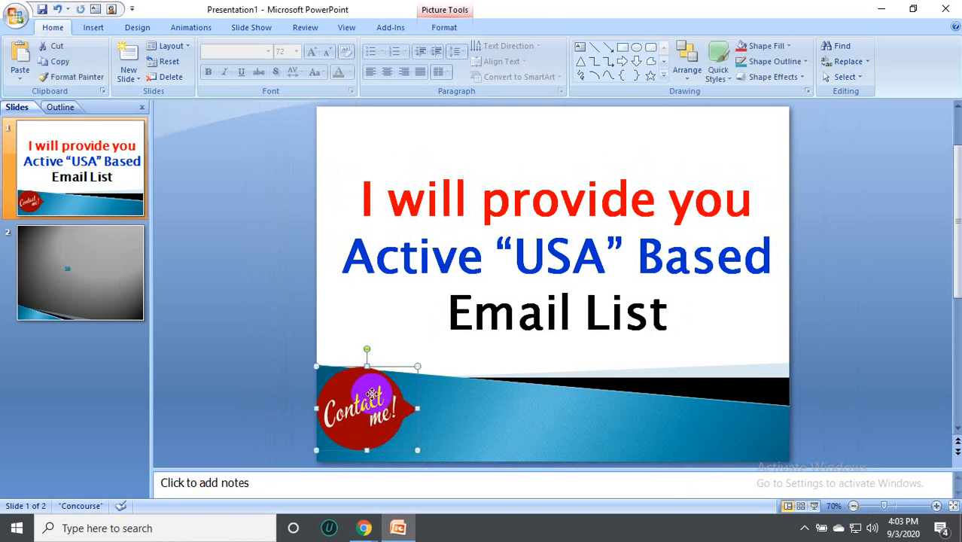
left_click(467, 412)
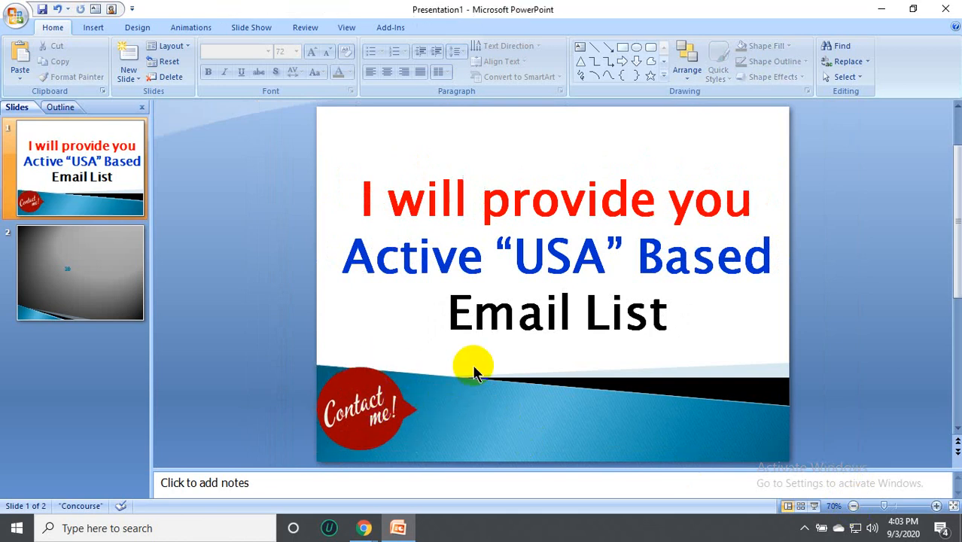
key("Print")
left_click_drag(315, 107, 742, 381)
key("ctrl+c")
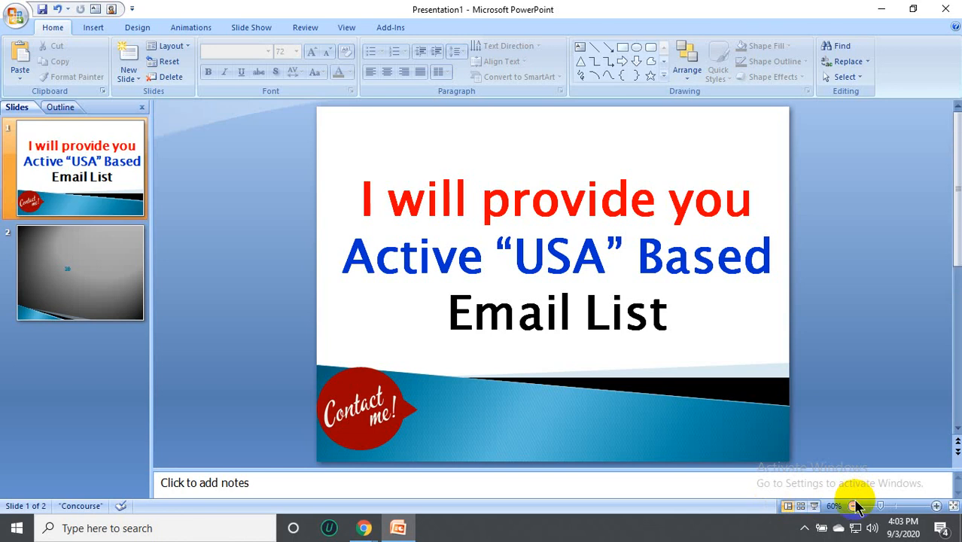
left_click(853, 506)
key("Print")
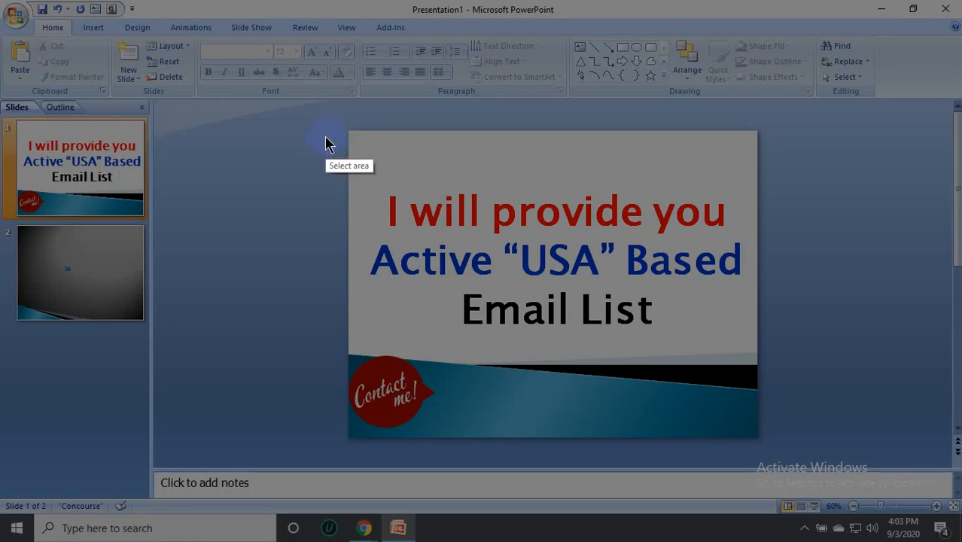
right_click(527, 239)
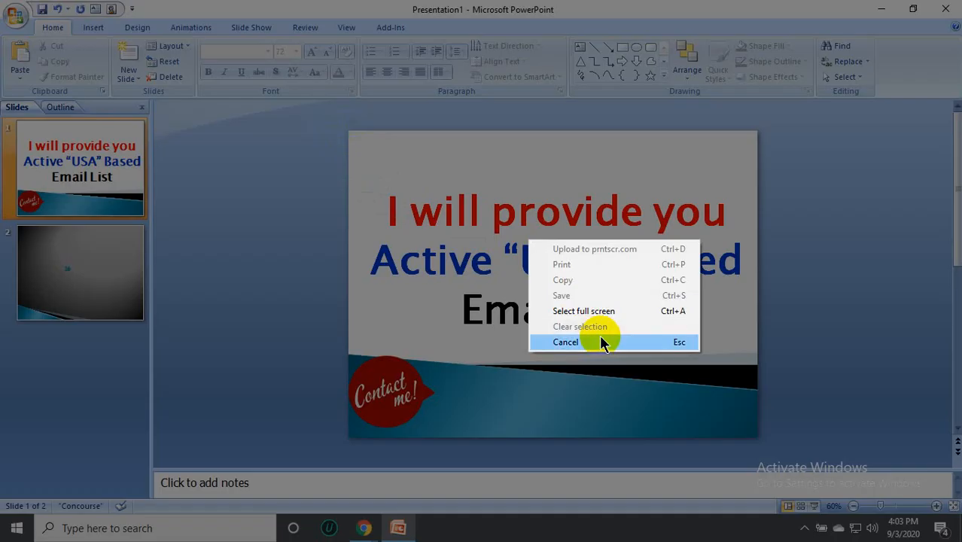
left_click(601, 338)
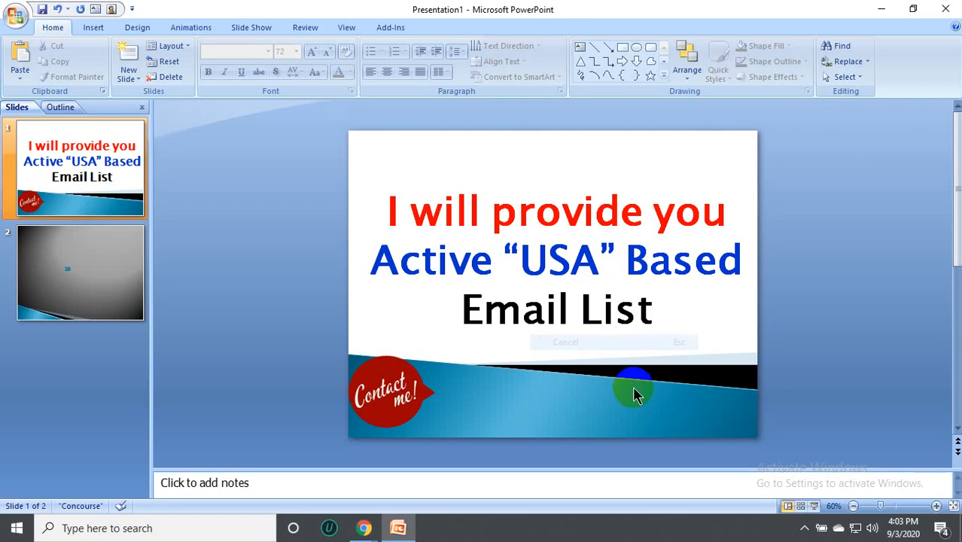
Zoom the slide out to 50% and start a screen-area capture of it.
left_click(854, 506)
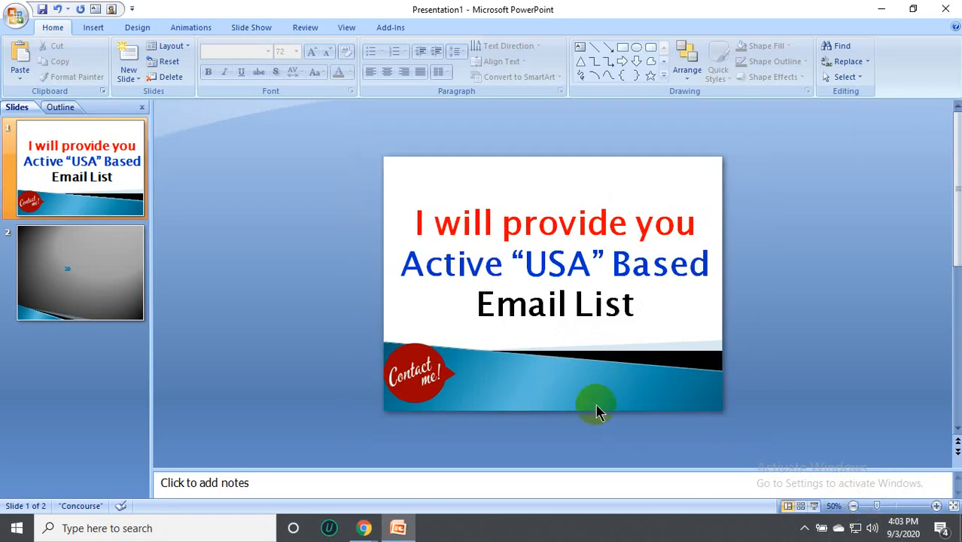
key("Print")
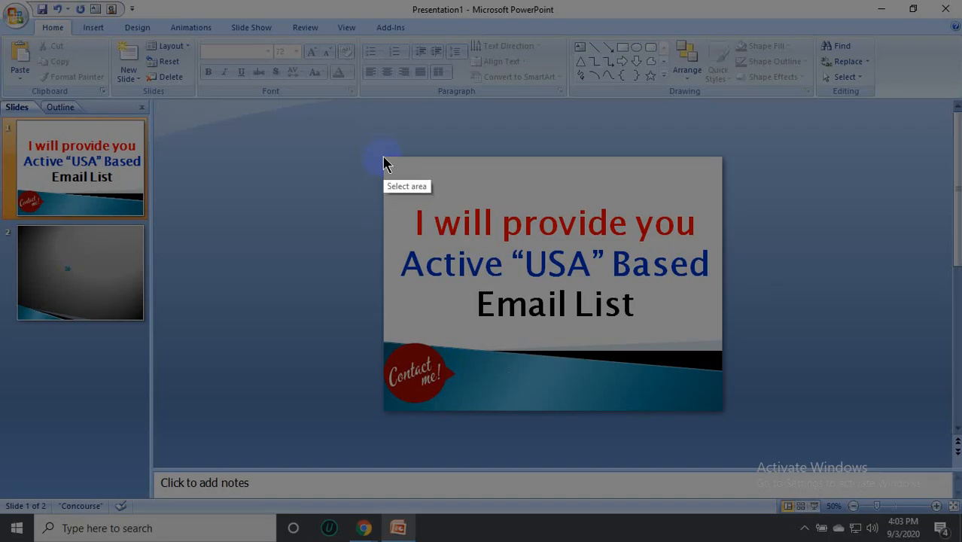
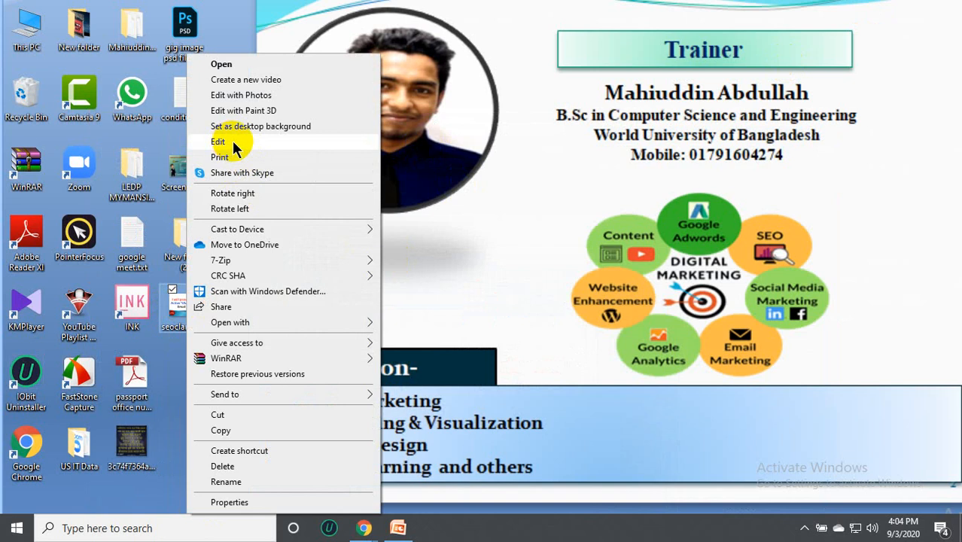
Open seoclark.png from the desktop in Paint and set up its resizing by pixels without maintaining the aspect ratio.
left_click(232, 142)
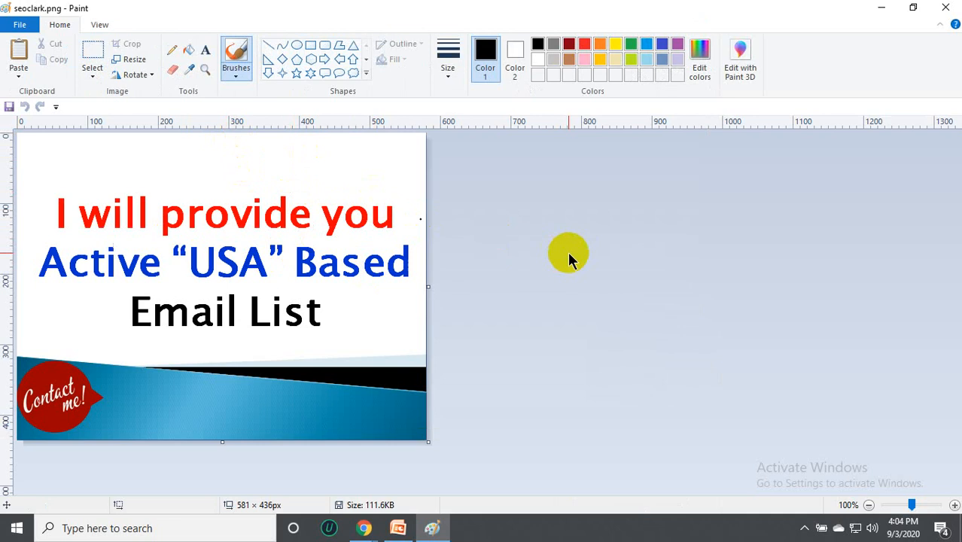
key("ctrl+w")
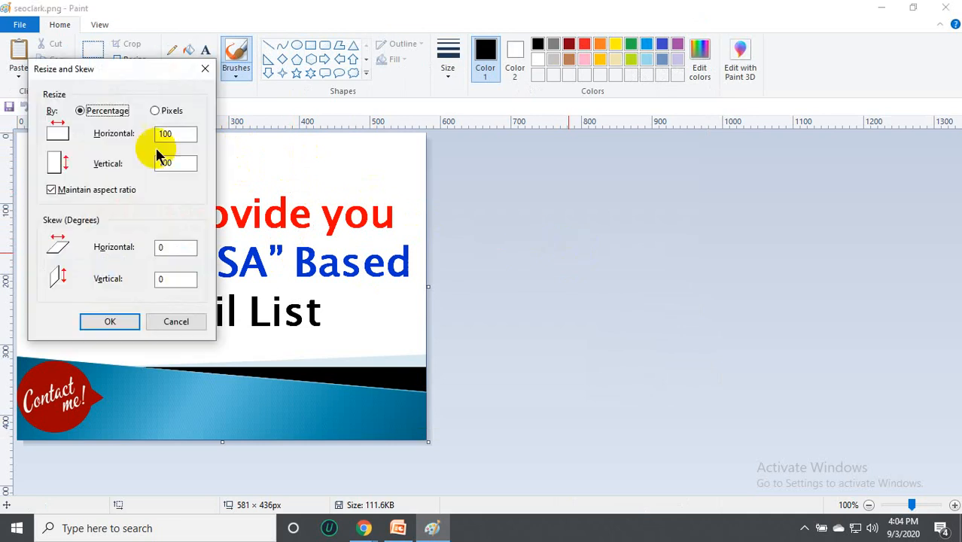
left_click_drag(110, 79, 491, 128)
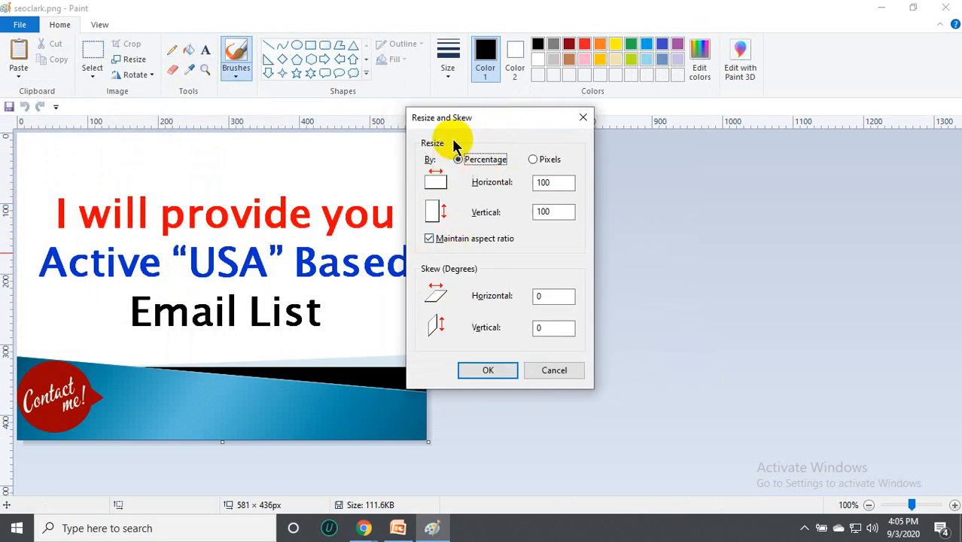
left_click_drag(458, 125, 474, 130)
left_click(445, 246)
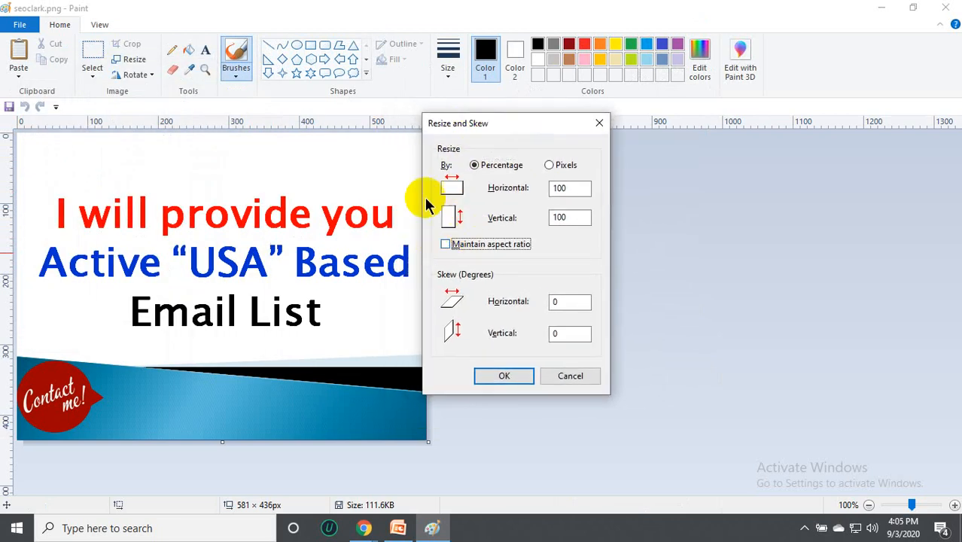
left_click(550, 166)
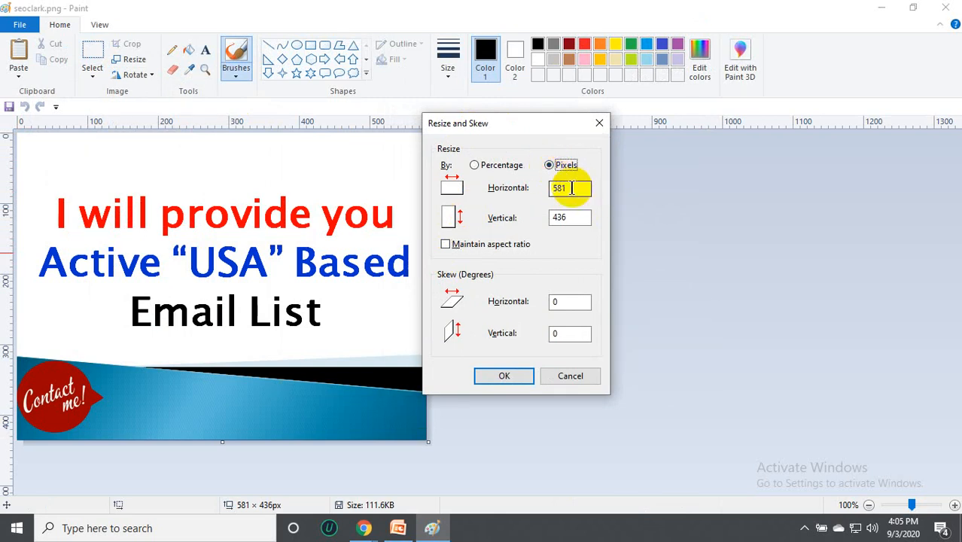
Resize the seoclark.png image to 395 pixels horizontally and 274 pixels vertically.
left_click(571, 188)
type("395")
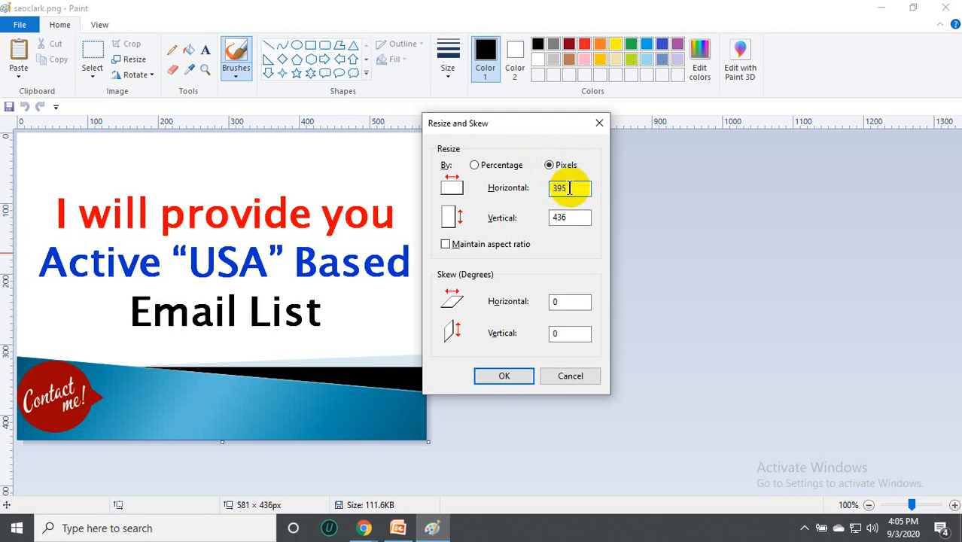
left_click(576, 218)
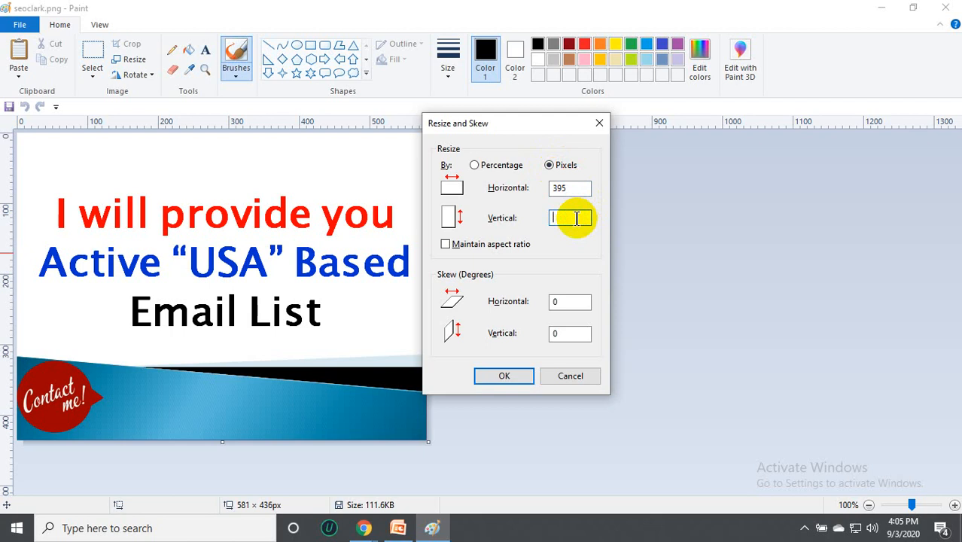
type("274")
left_click(523, 376)
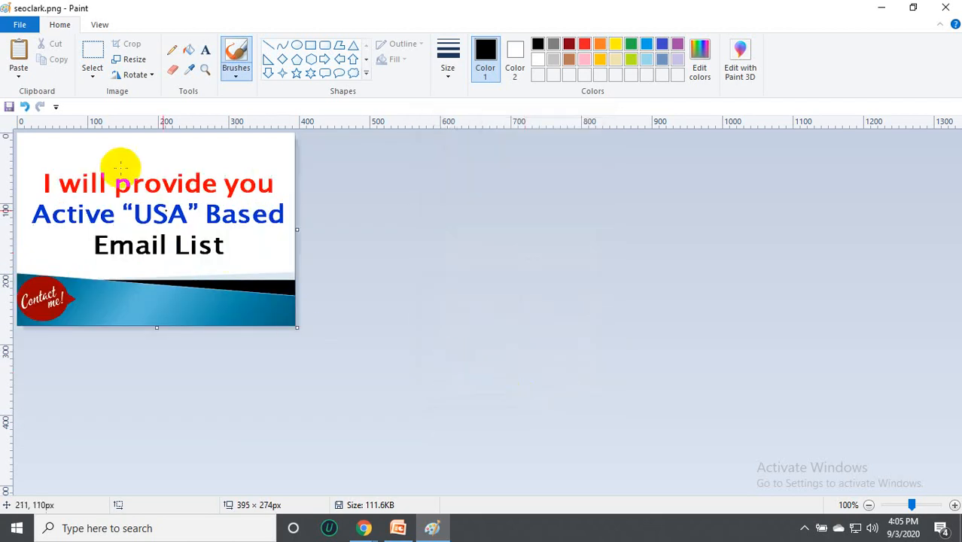
Save the resized seoclark.png under its existing name and close Paint.
left_click(27, 25)
left_click(46, 111)
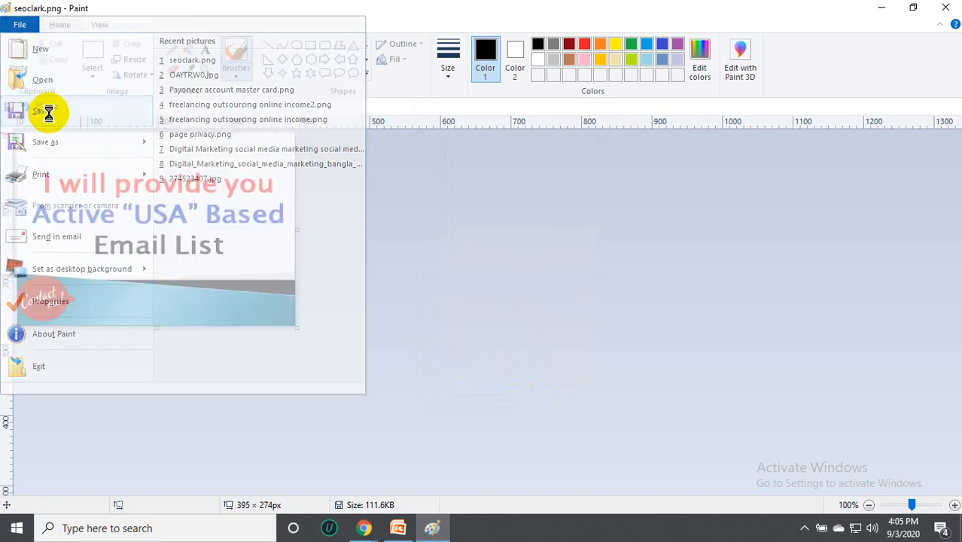
left_click(945, 8)
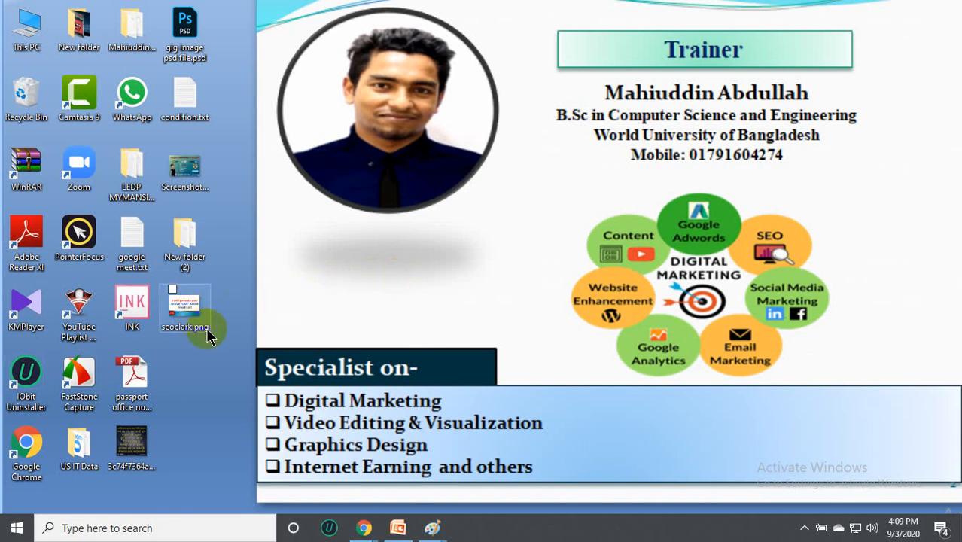
Open seoclark.png from the desktop in Paint for editing.
double_click(197, 317)
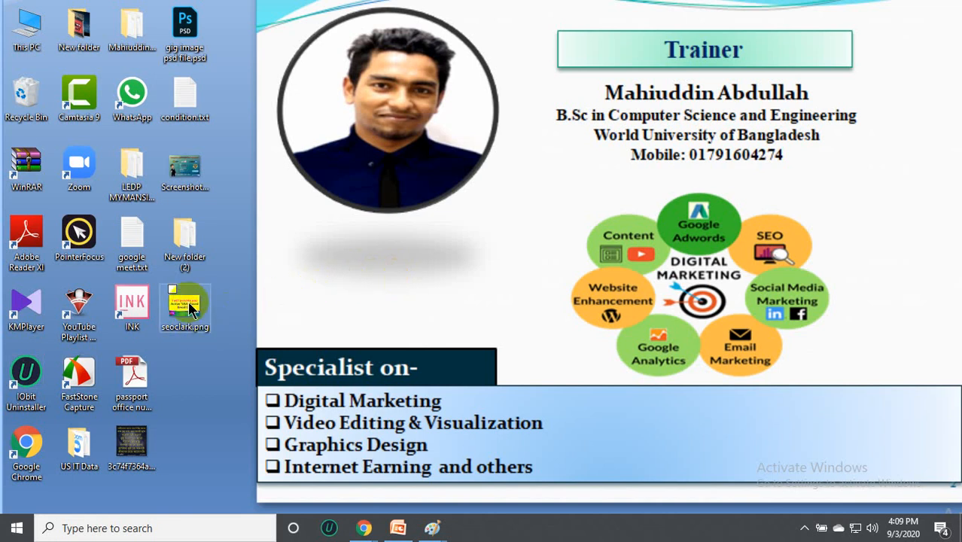
right_click(187, 302)
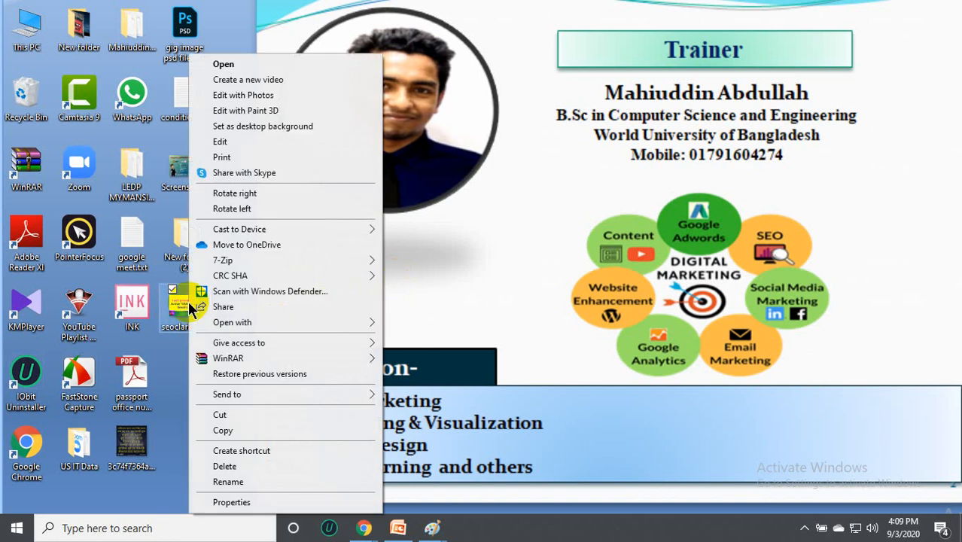
left_click(220, 141)
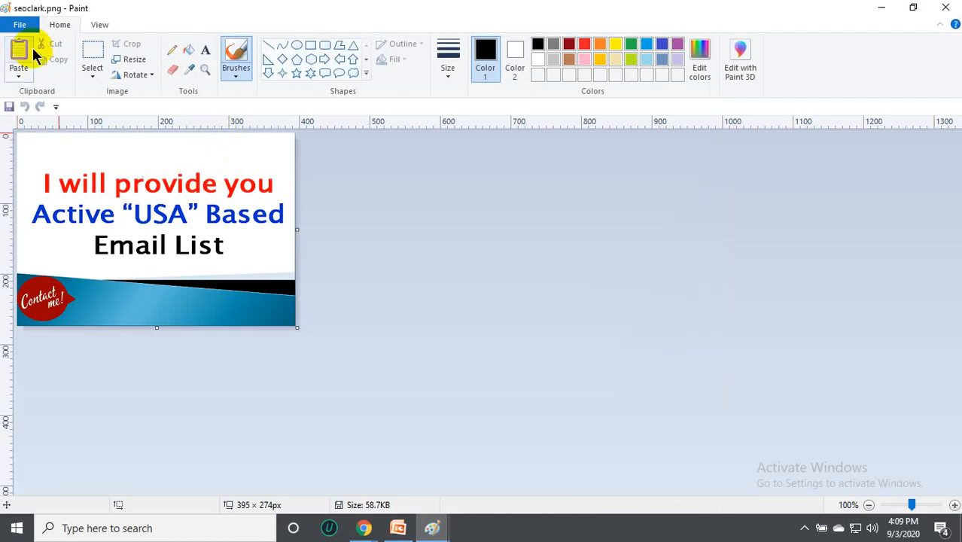
Save a JPEG copy of the image to the desktop as seoclark.jpg, accepting the loss of transparency, and minimize Paint.
left_click(27, 29)
mouse_move(64, 144)
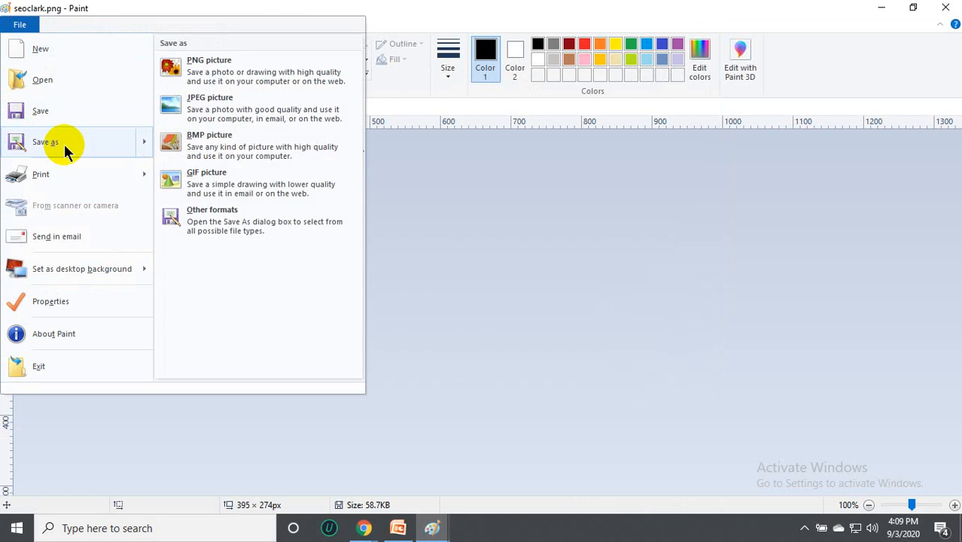
left_click(132, 144)
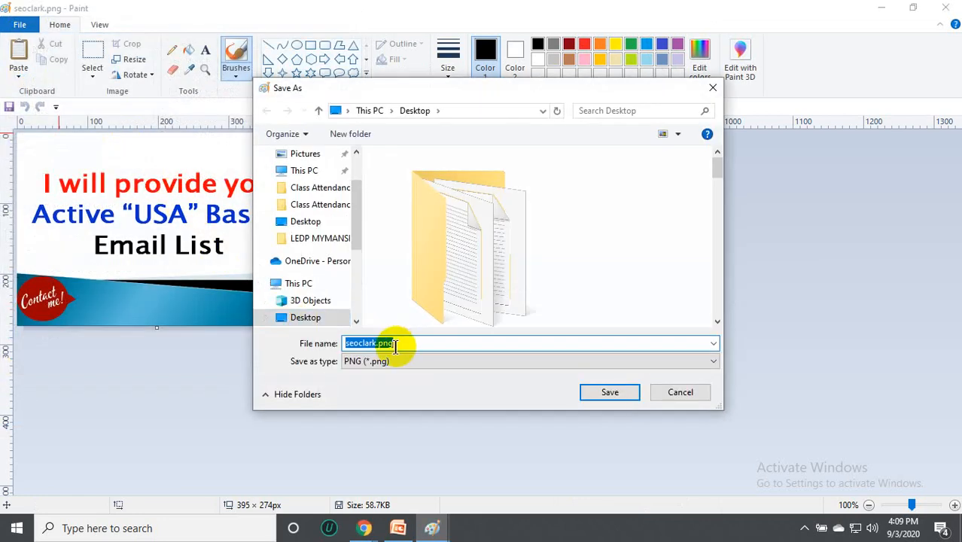
left_click(695, 358)
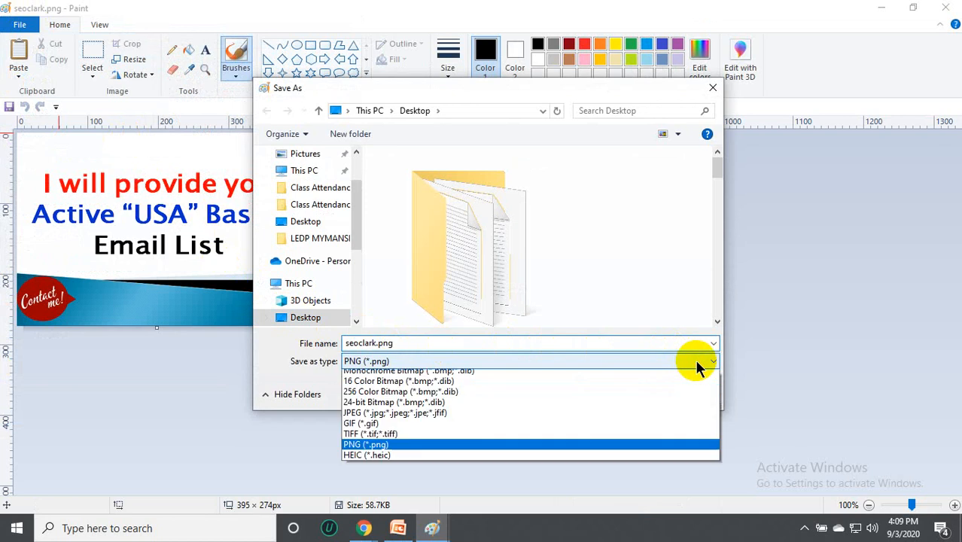
left_click(401, 420)
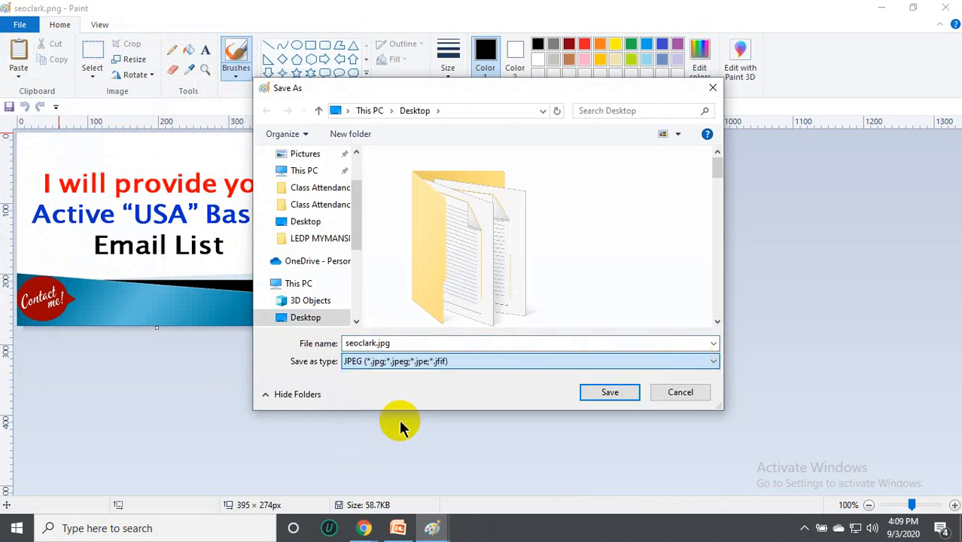
left_click(603, 391)
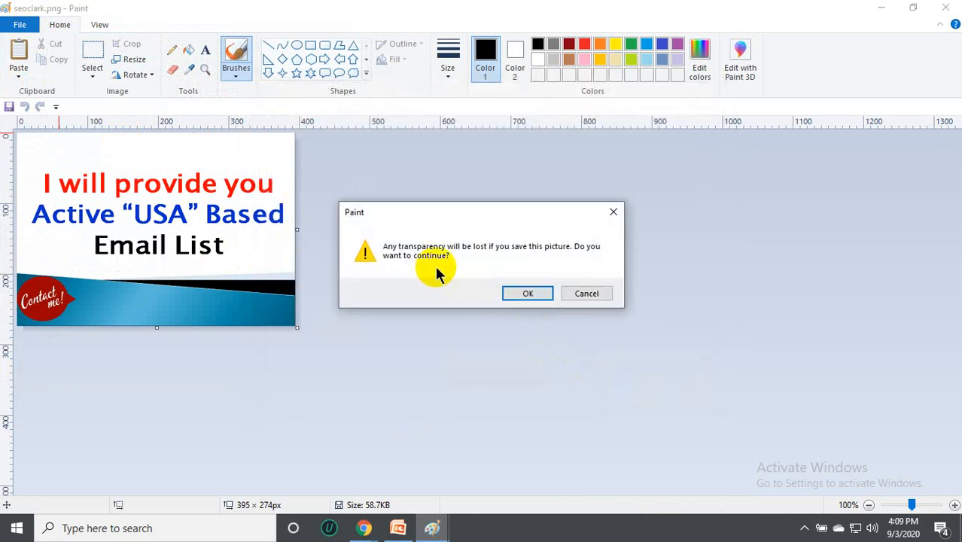
left_click(519, 292)
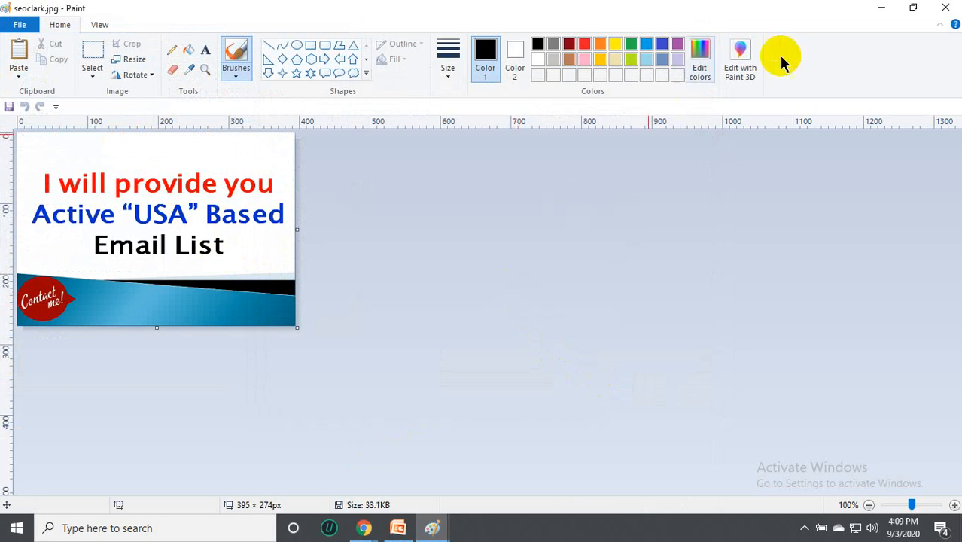
left_click(880, 9)
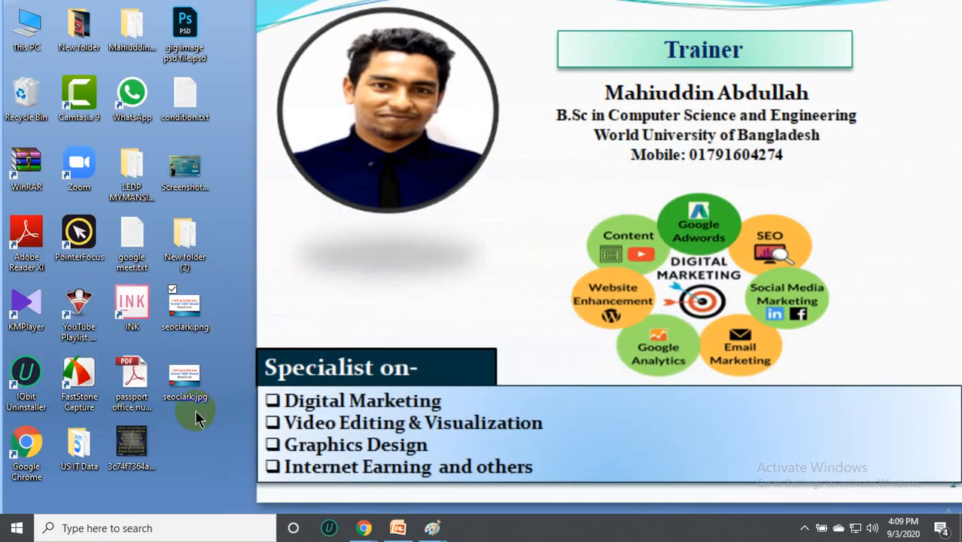
Open the file properties of seoclark.jpg on the desktop and look through its detailed metadata.
double_click(205, 334)
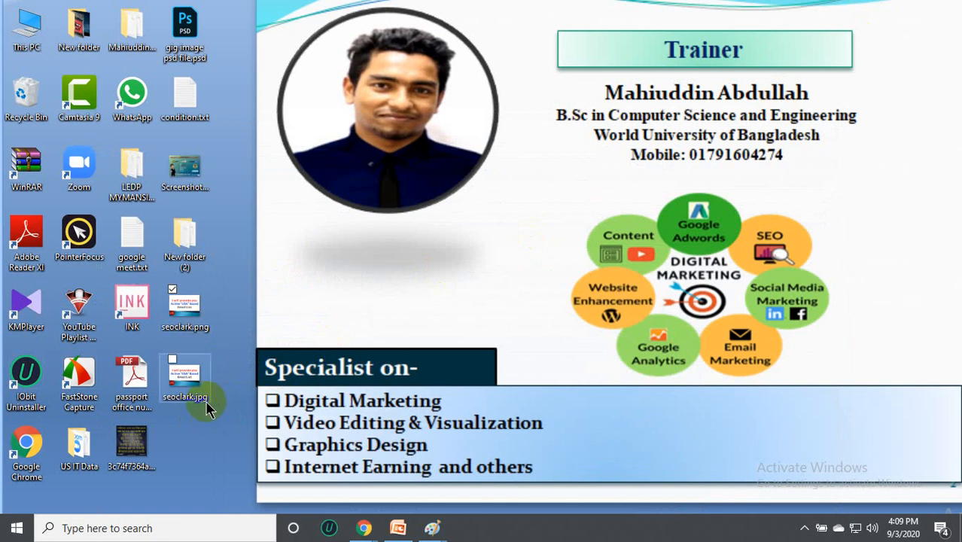
right_click(363, 272)
left_click(252, 404)
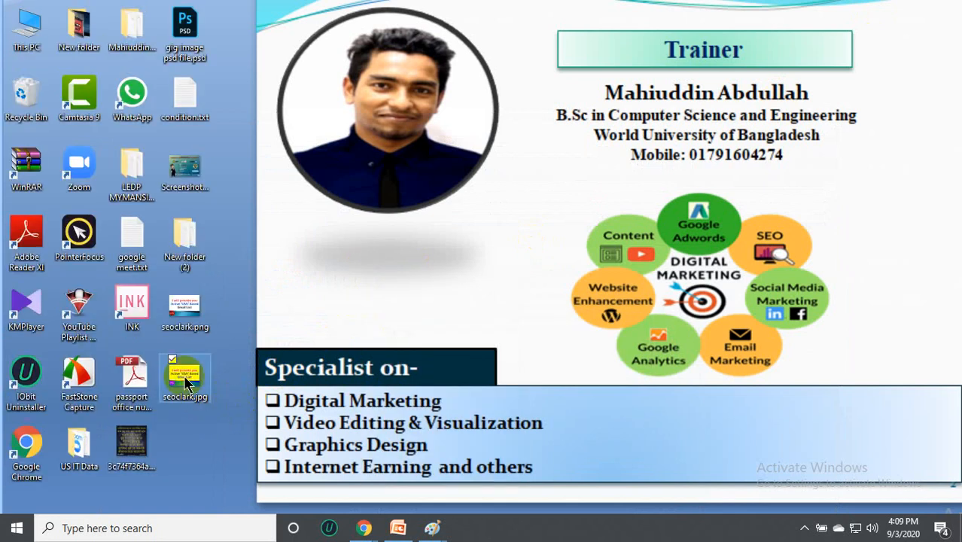
right_click(186, 384)
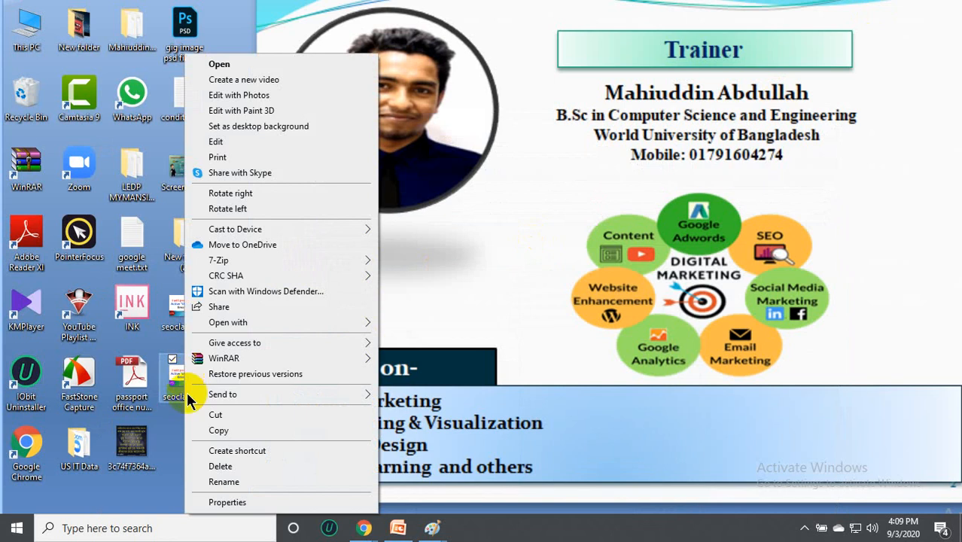
left_click(238, 506)
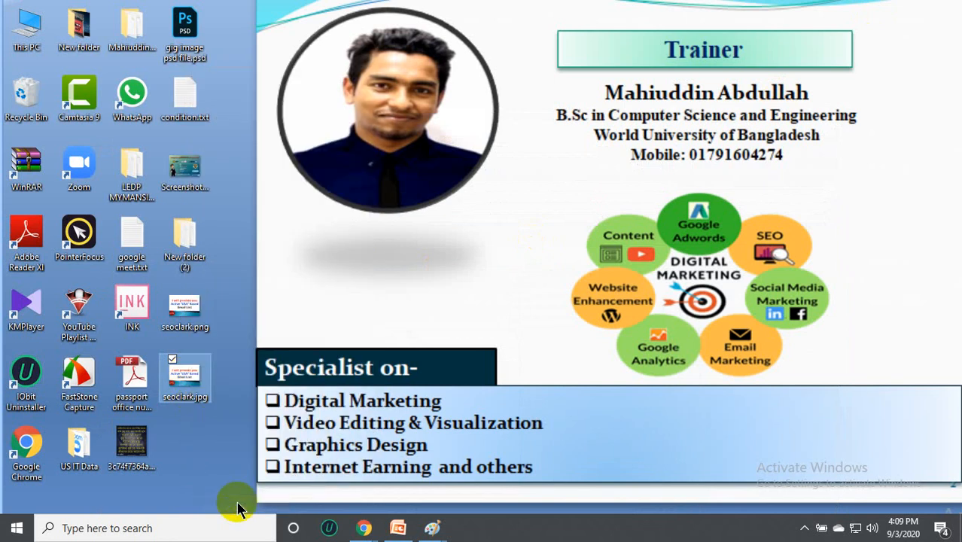
left_click_drag(318, 159, 386, 75)
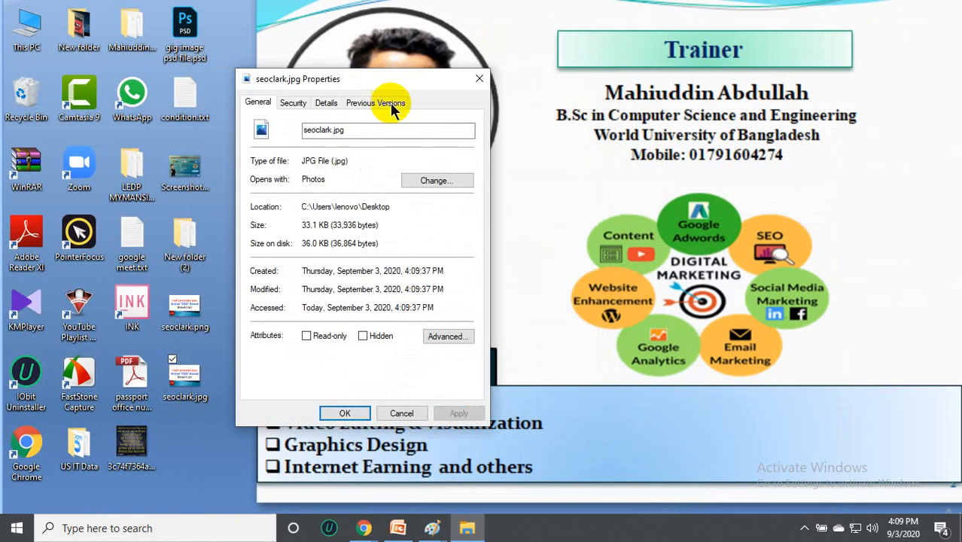
left_click(326, 103)
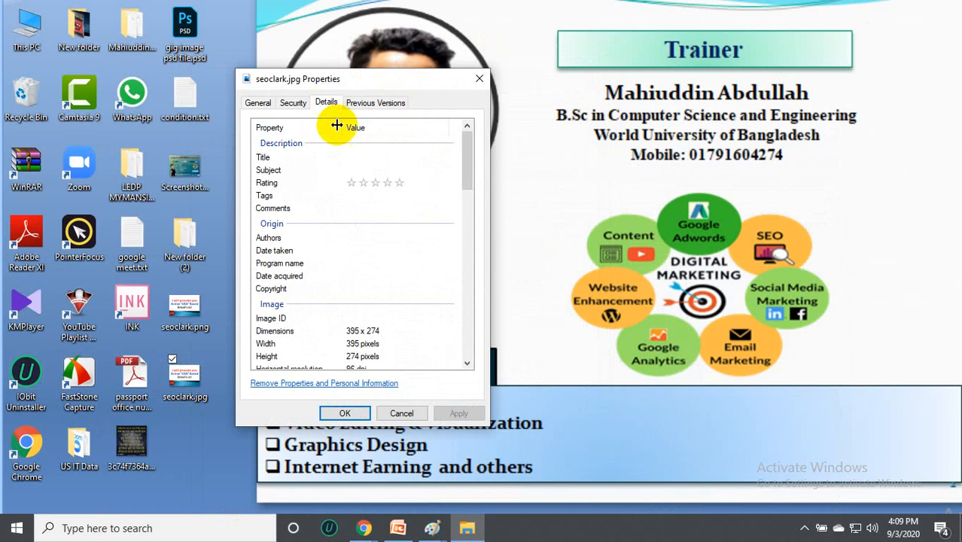
scroll(299, 181, "down", 4)
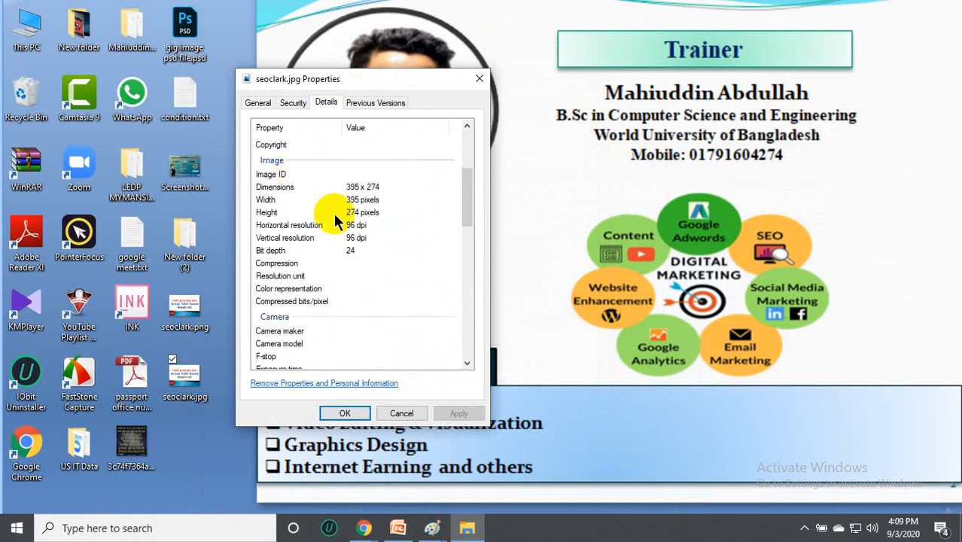
scroll(333, 213, "down", 12)
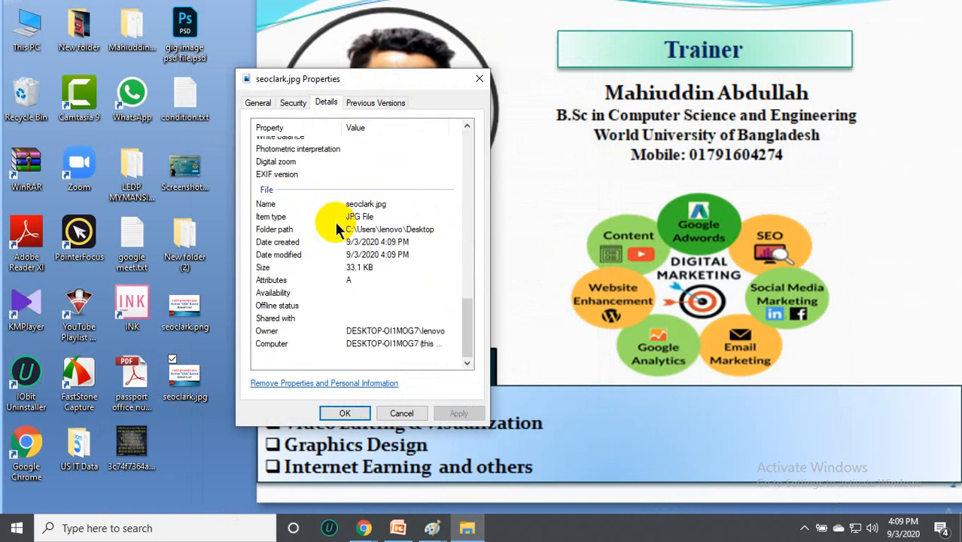
scroll(335, 227, "up", 15)
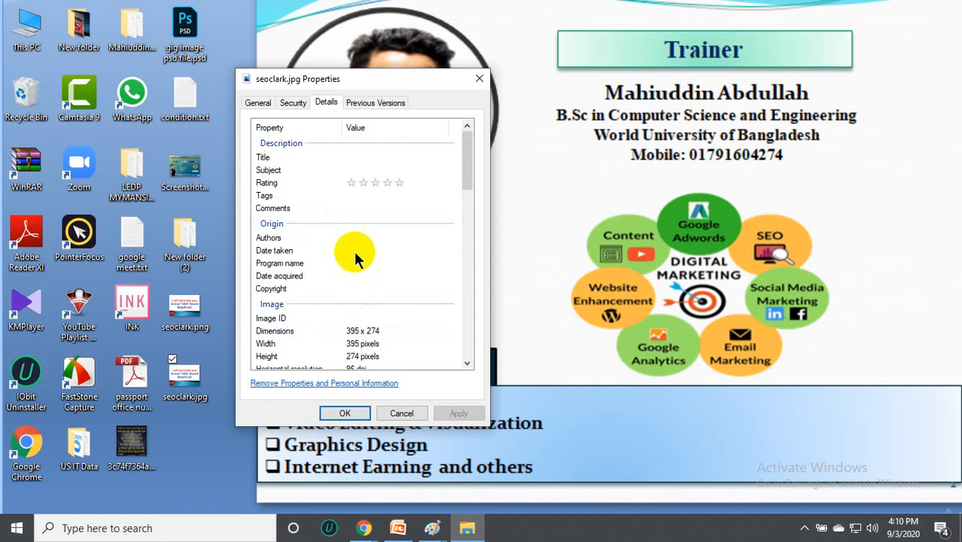
Remove all listed properties and personal information from the seoclark.jpg file itself instead of creating a copy.
left_click(289, 386)
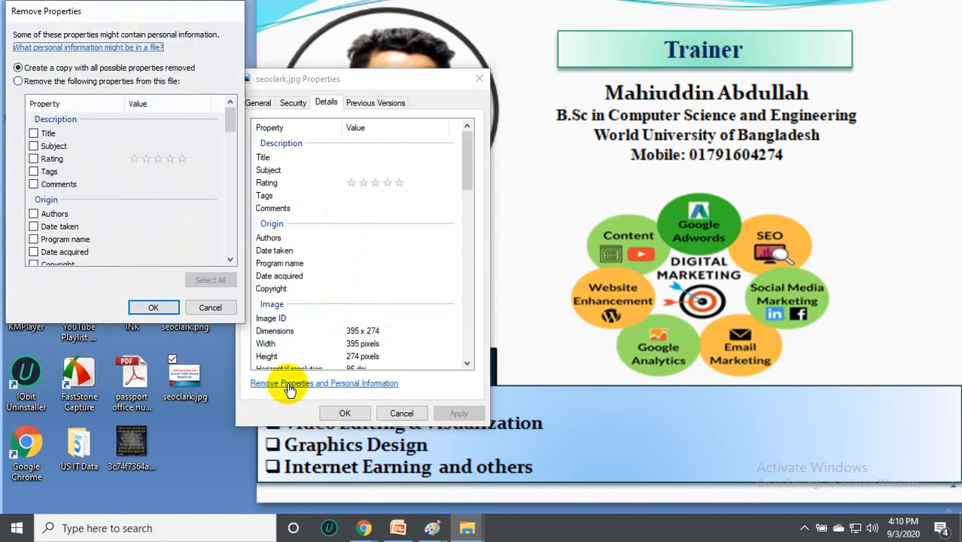
left_click(17, 80)
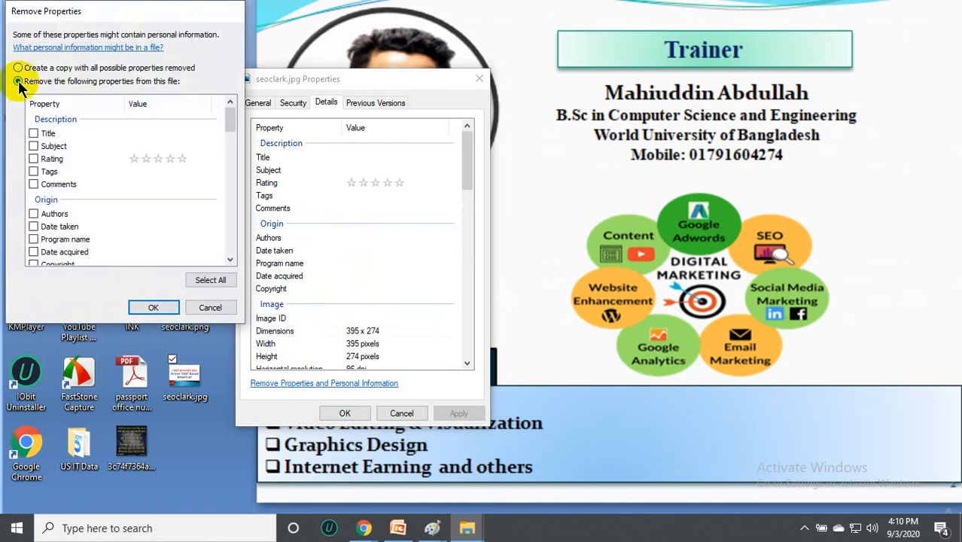
left_click(207, 279)
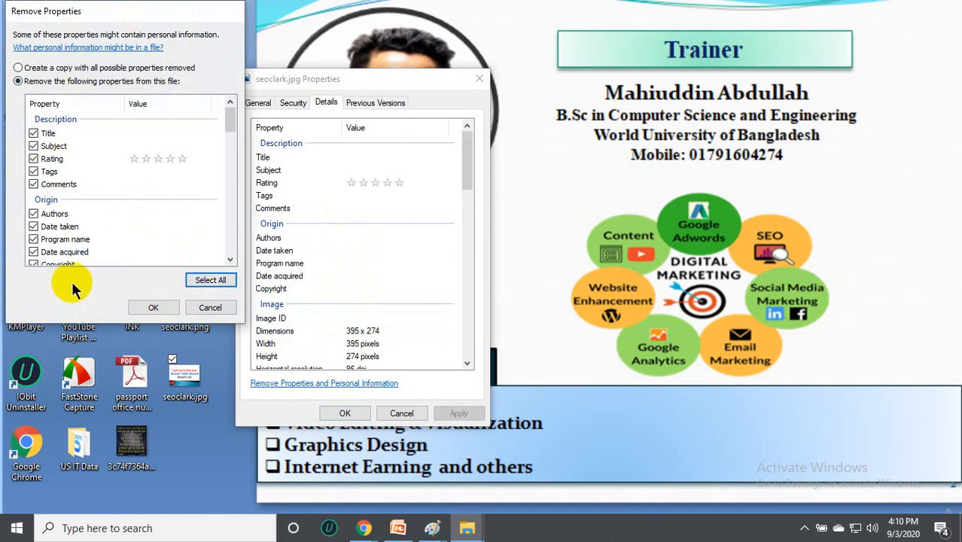
left_click(153, 307)
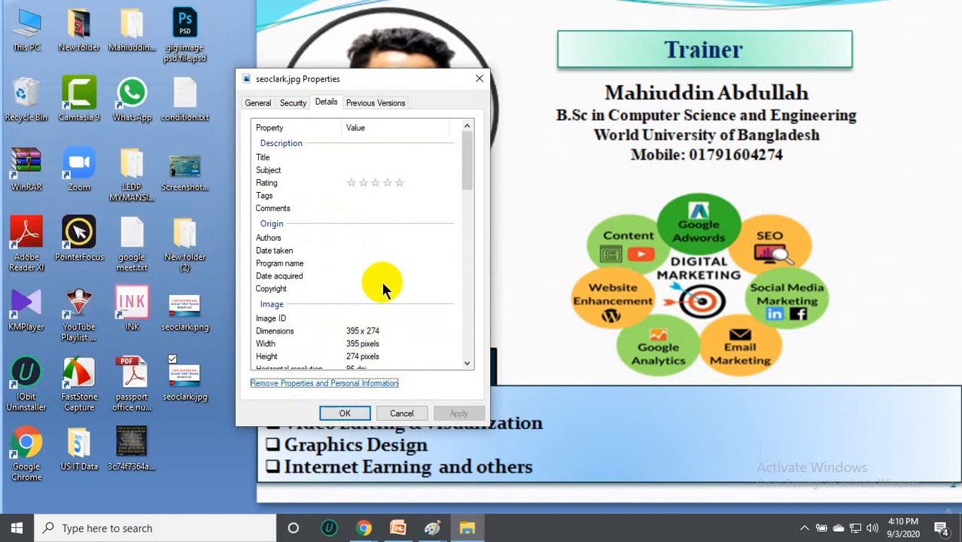
Set the seoclark.jpg title to "email marketing" and its subject to "Digital marketing".
scroll(383, 286, "down", 8)
scroll(382, 285, "up", 8)
left_click(280, 157)
left_click(352, 155)
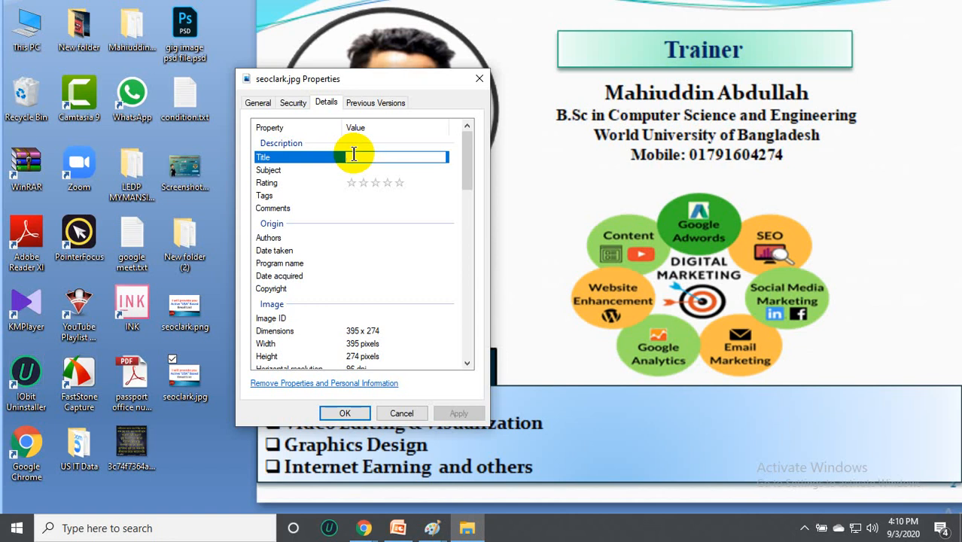
type("email marketing")
left_click(356, 169)
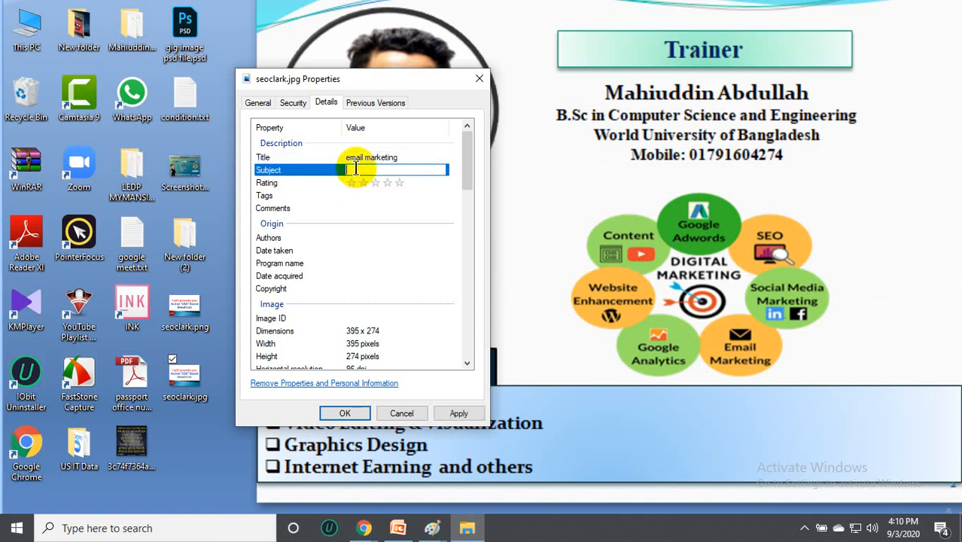
type("Digital marketing")
left_click(391, 158)
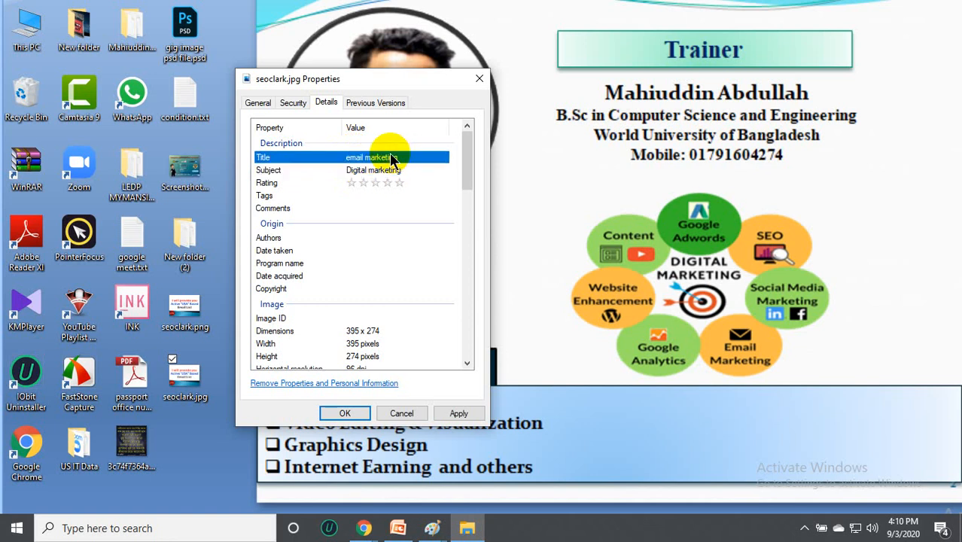
left_click(385, 170)
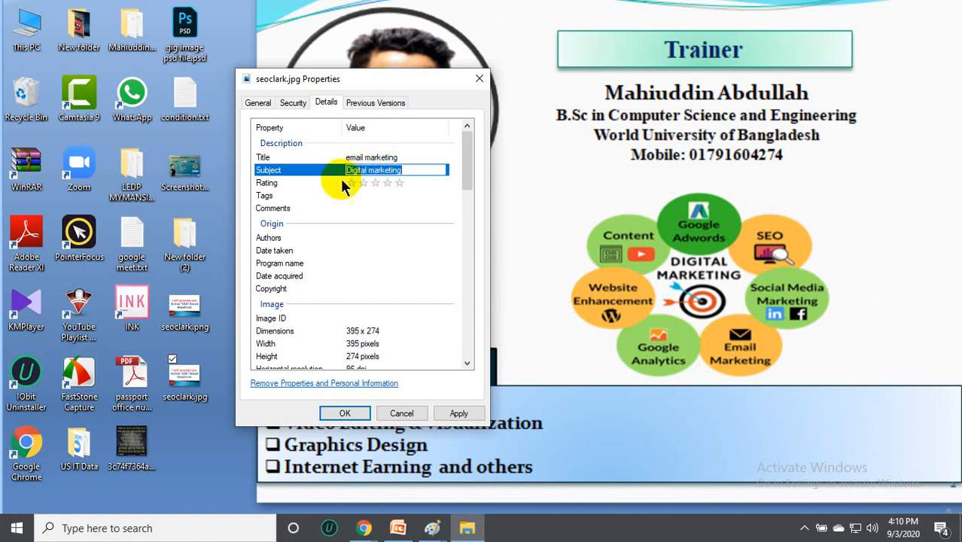
Give seoclark.jpg a five-star rating and add the tag "actuve usa email list".
left_click(331, 188)
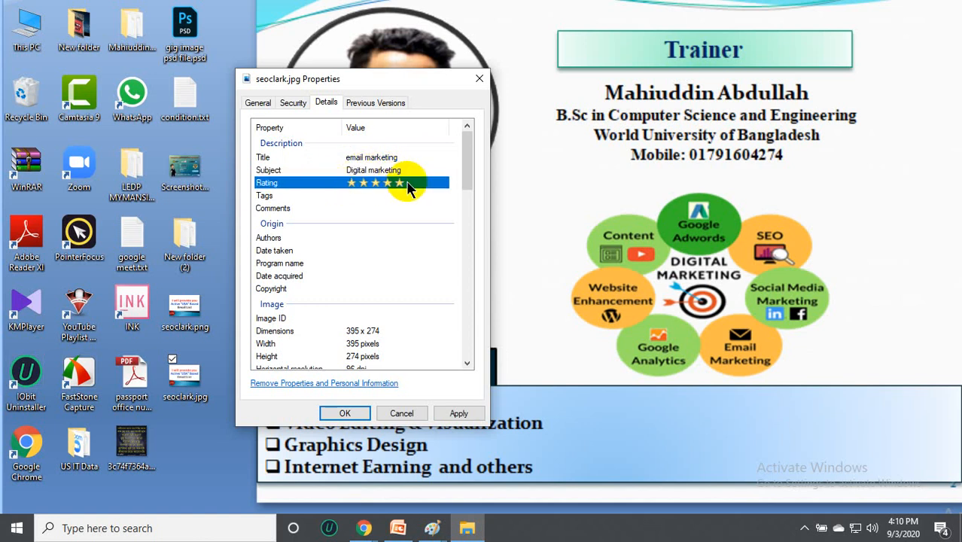
left_click(368, 196)
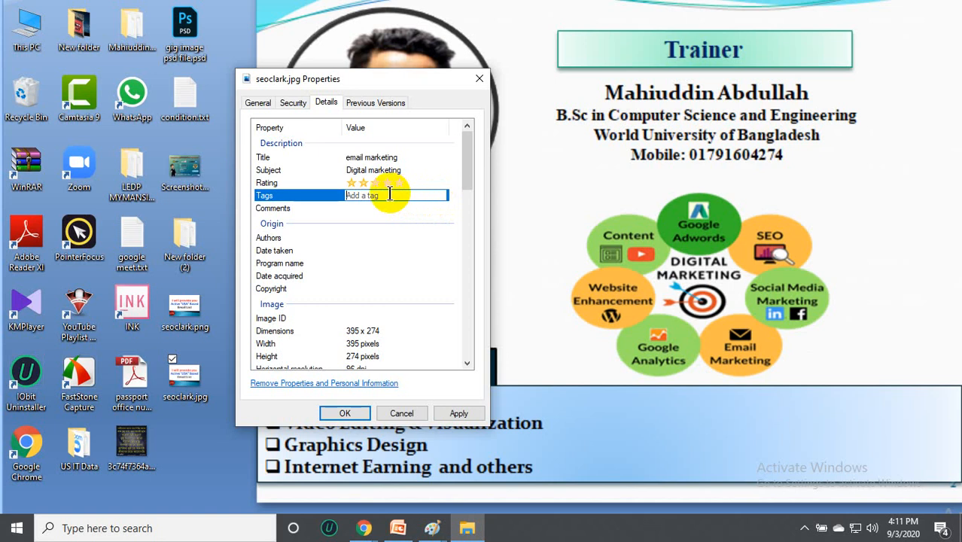
type("ac")
type("tuve usa email list")
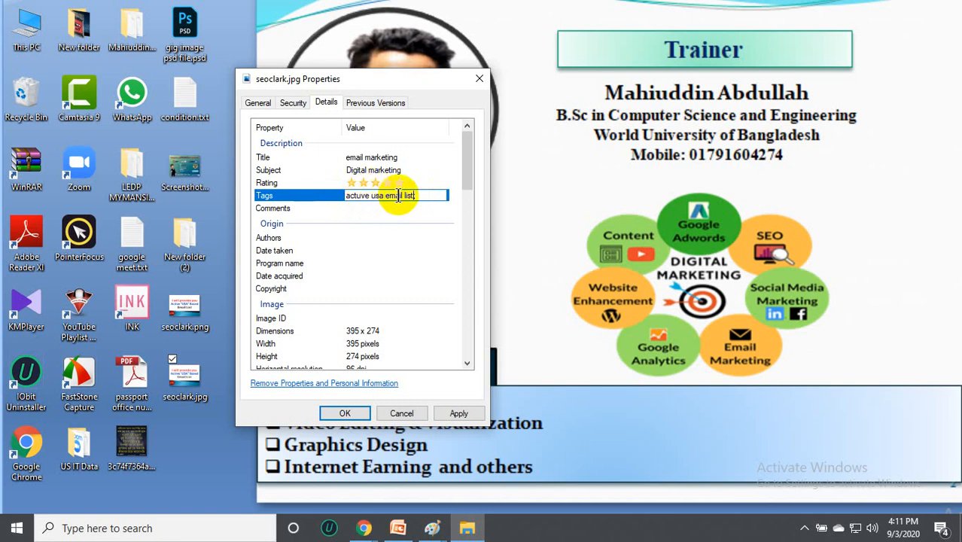
Try to correct the misspelled word "actuve" in the tag to "active".
left_click(364, 197)
key("BackSpace")
type("i")
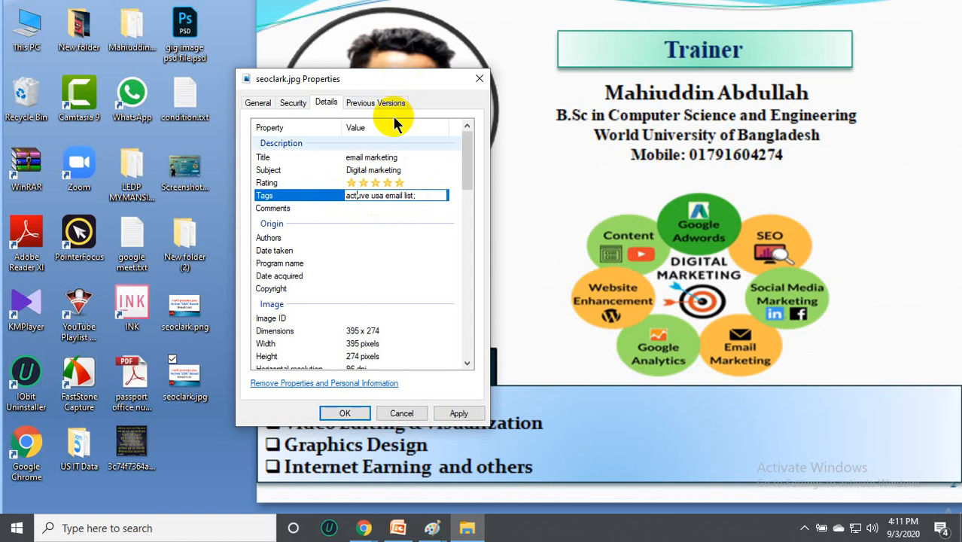
key("BackSpace")
type("i")
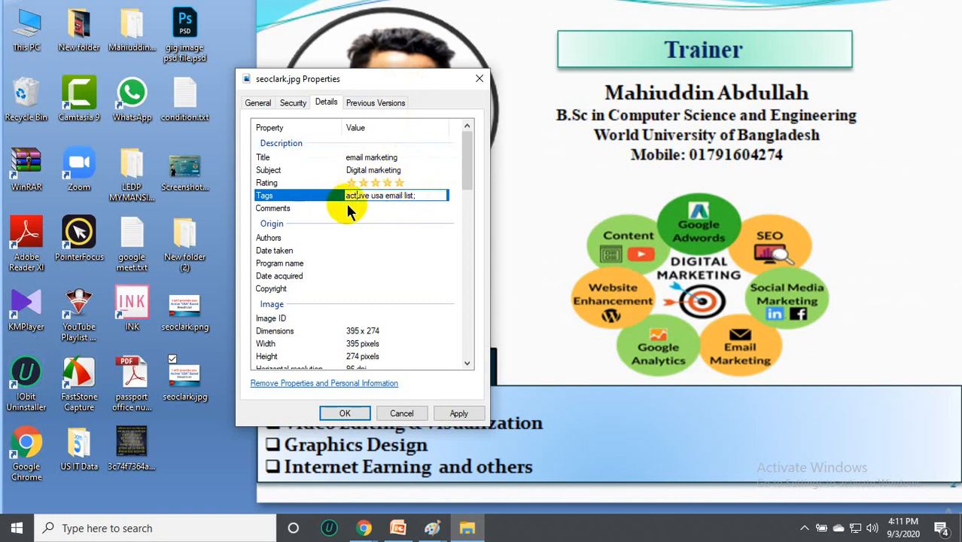
Add the tags "business email list" and "lead collection" to seoclark.jpg after the existing tag.
left_click(407, 196)
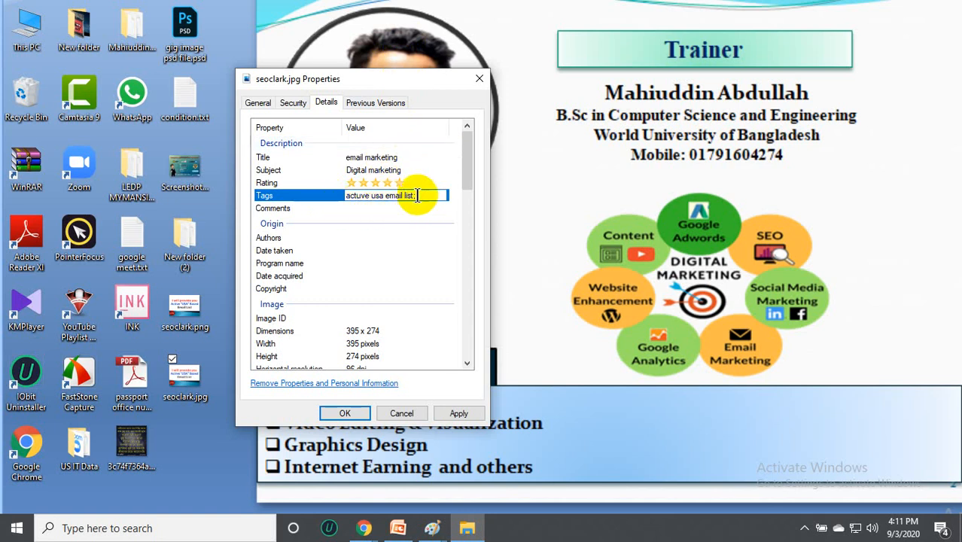
left_click(326, 208)
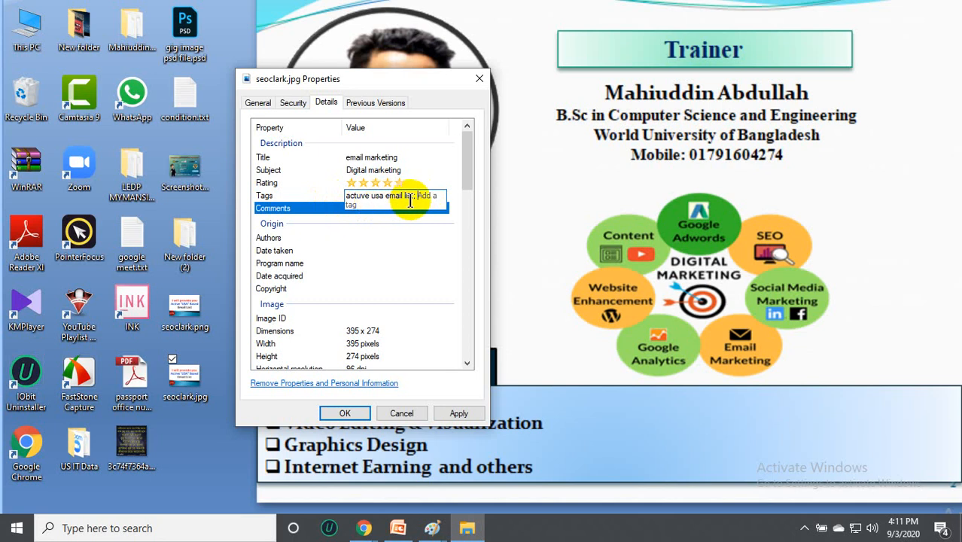
type("busin")
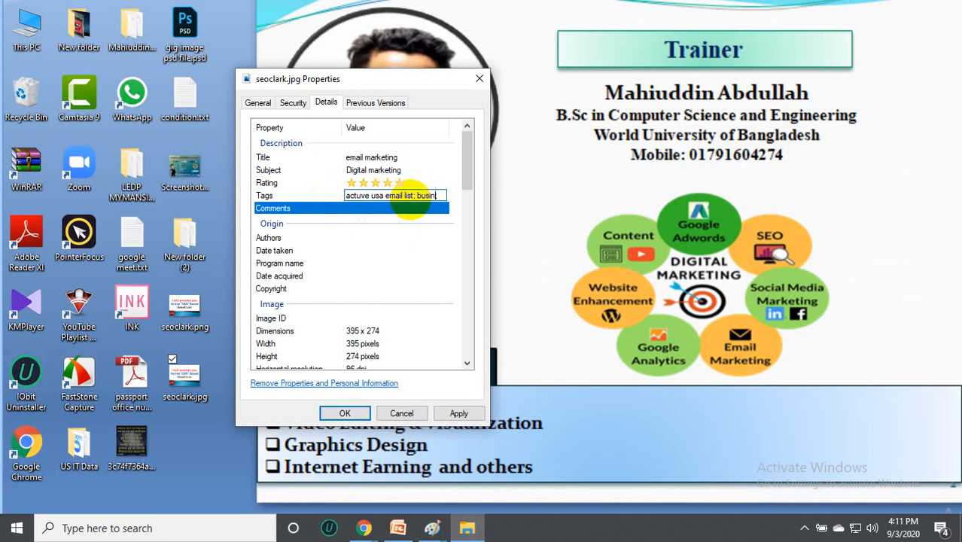
type("ess email list; lead collection;")
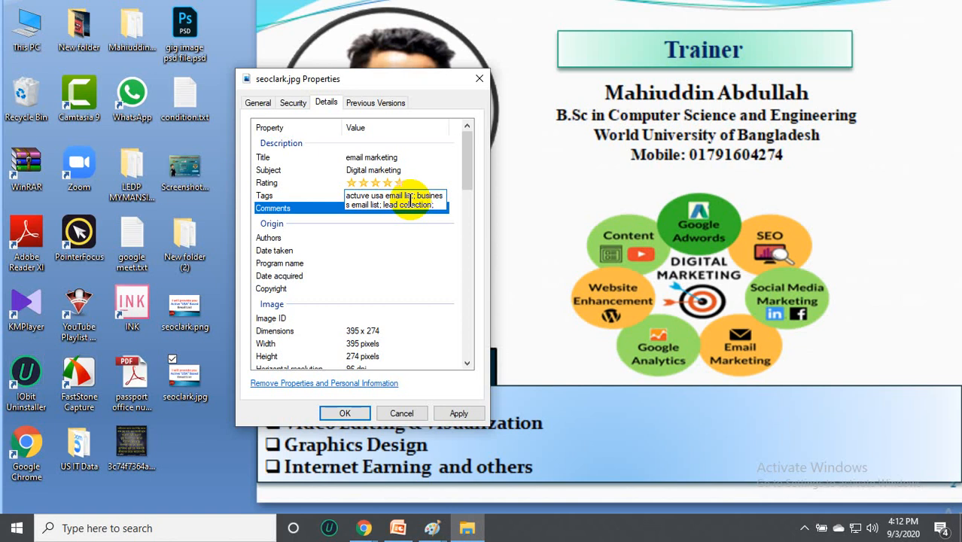
left_click(337, 229)
Look through the remaining origin, image, camera and advanced photo properties of seoclark.jpg.
left_click(340, 238)
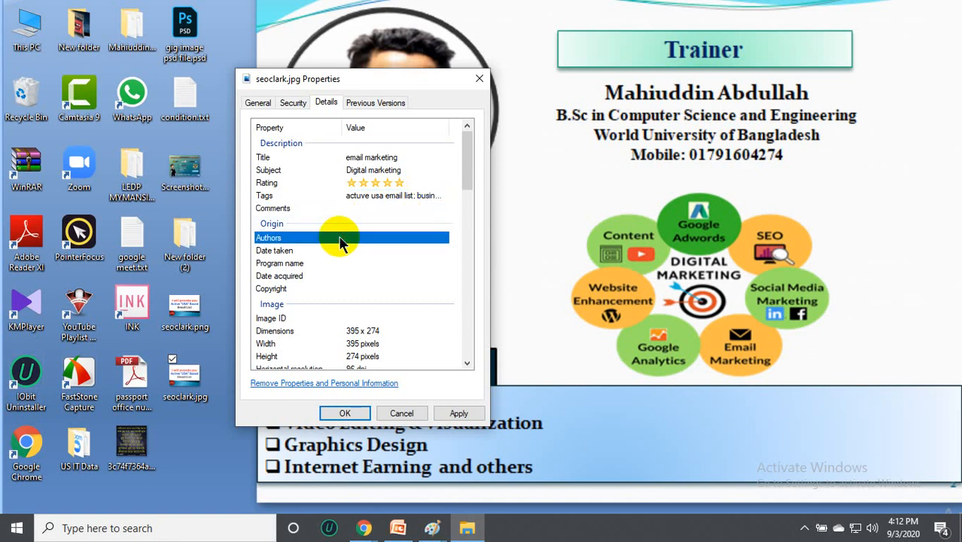
left_click(341, 238)
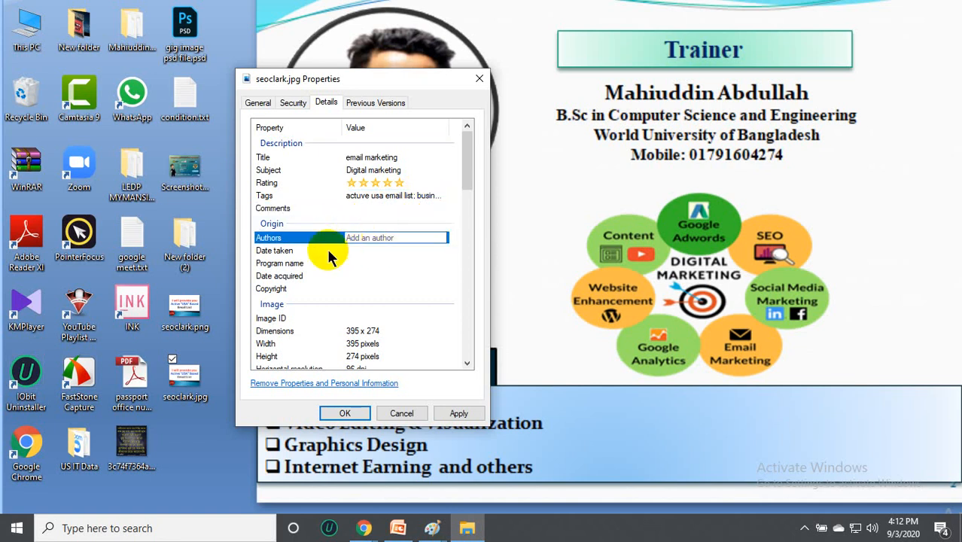
left_click(331, 251)
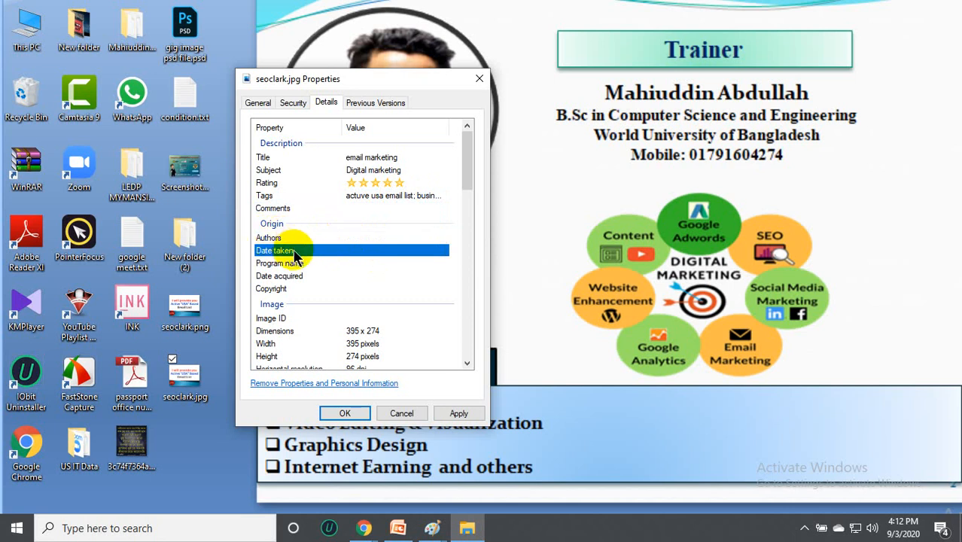
scroll(295, 273, "down", 2)
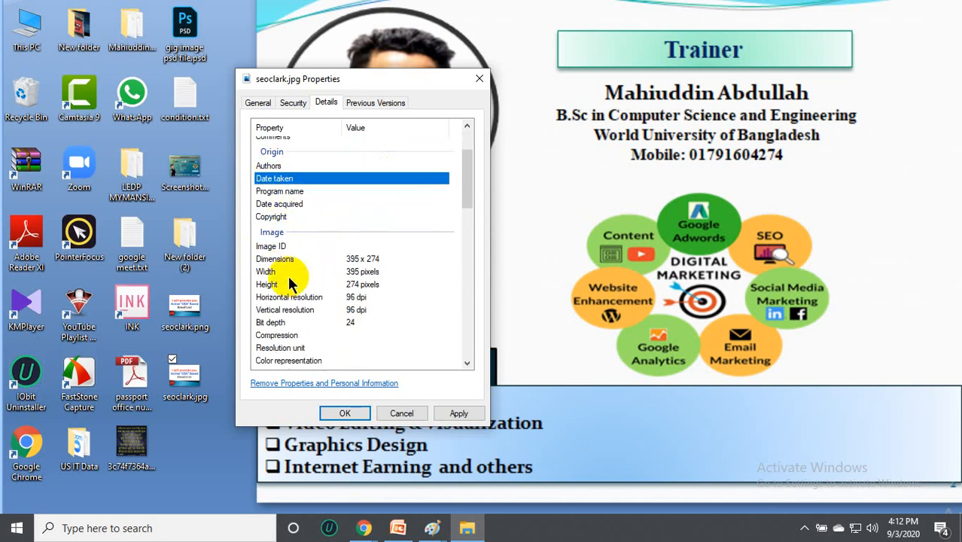
left_click(373, 245)
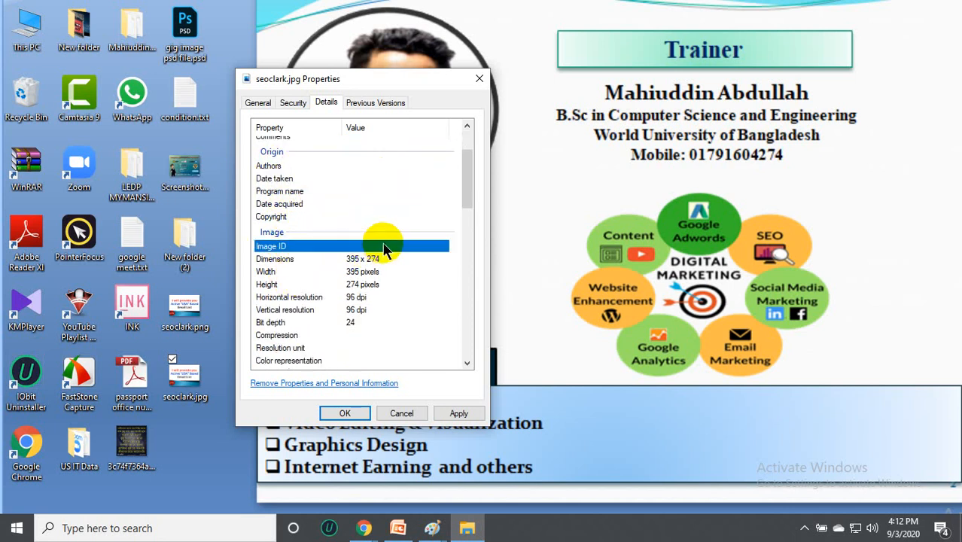
scroll(318, 281, "down", 2)
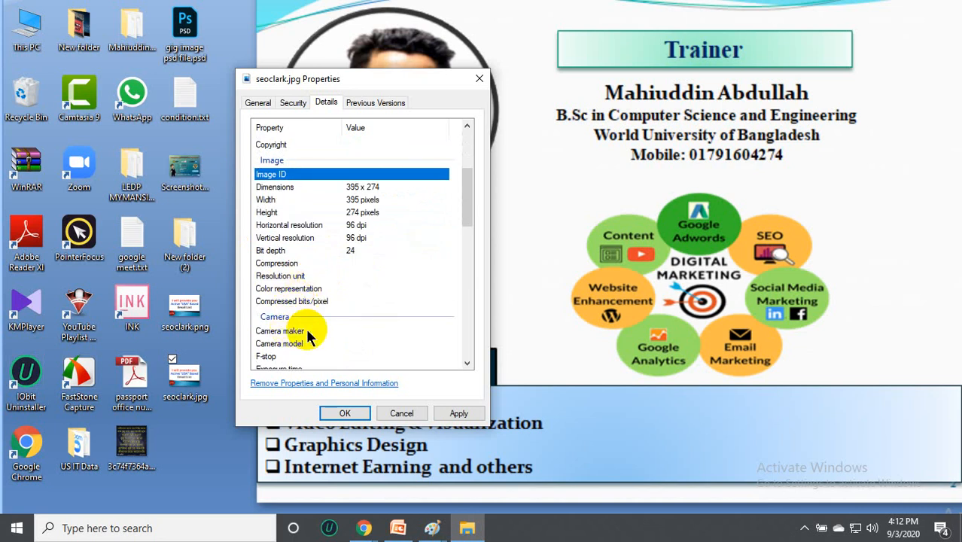
scroll(322, 271, "down", 6)
scroll(322, 294, "down", 6)
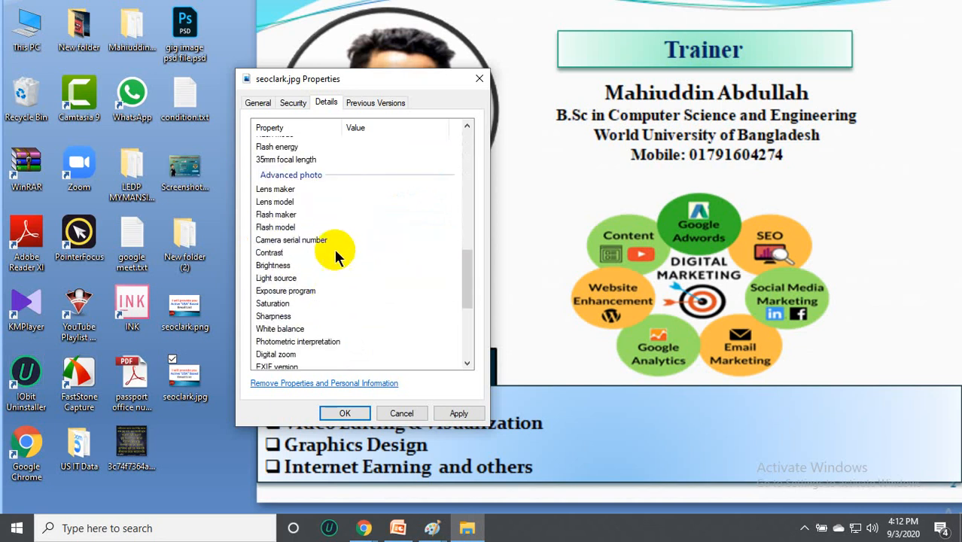
scroll(340, 260, "up", 12)
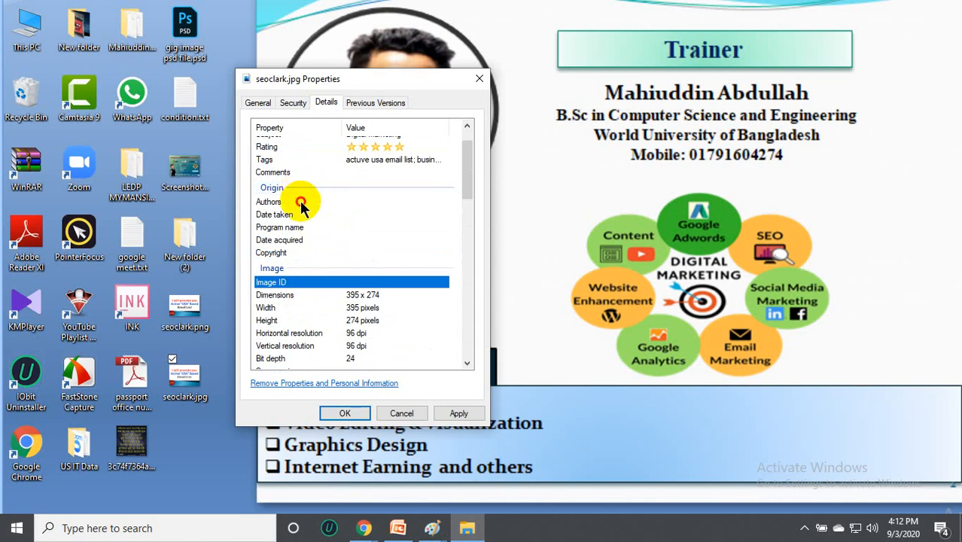
Enter the author's name in the Authors property of seoclark.jpg.
left_click(369, 202)
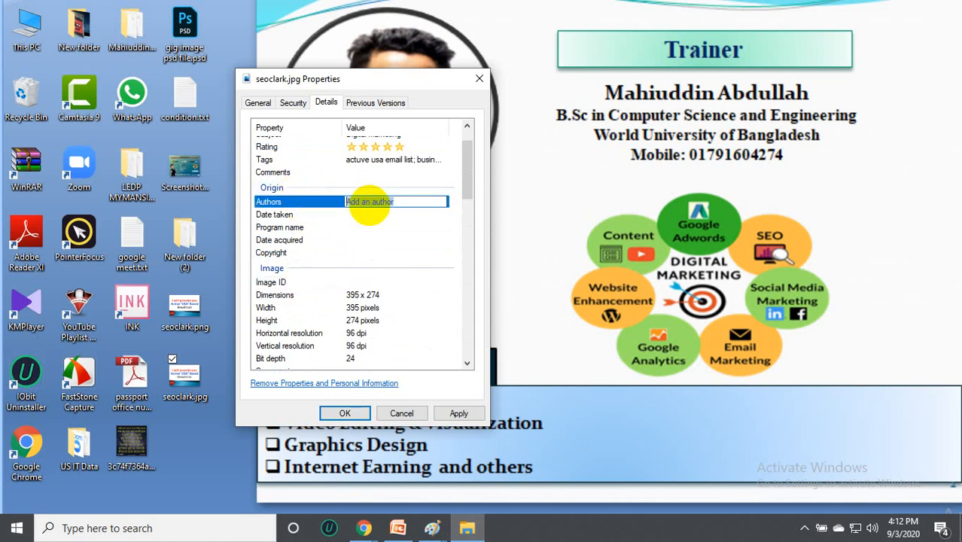
type("Mah")
type("iu")
type("d")
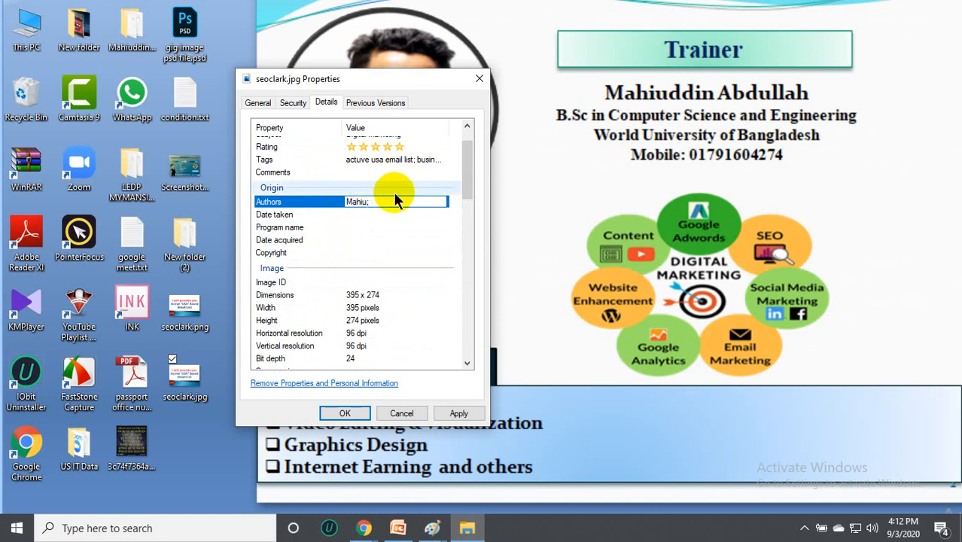
type("ddin")
Set the Date taken property of seoclark.jpg to 9/3/2020.
left_click(378, 215)
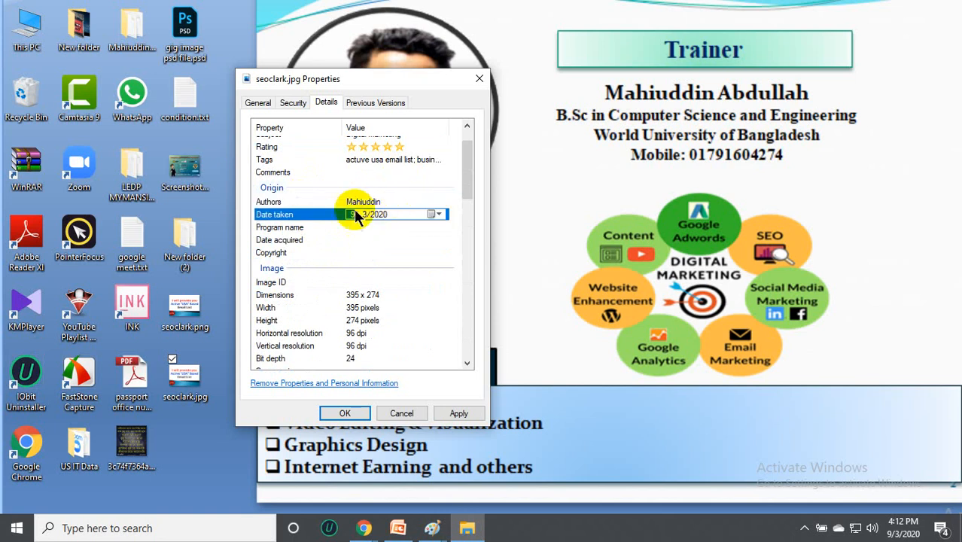
left_click(384, 229)
left_click_drag(363, 214, 384, 216)
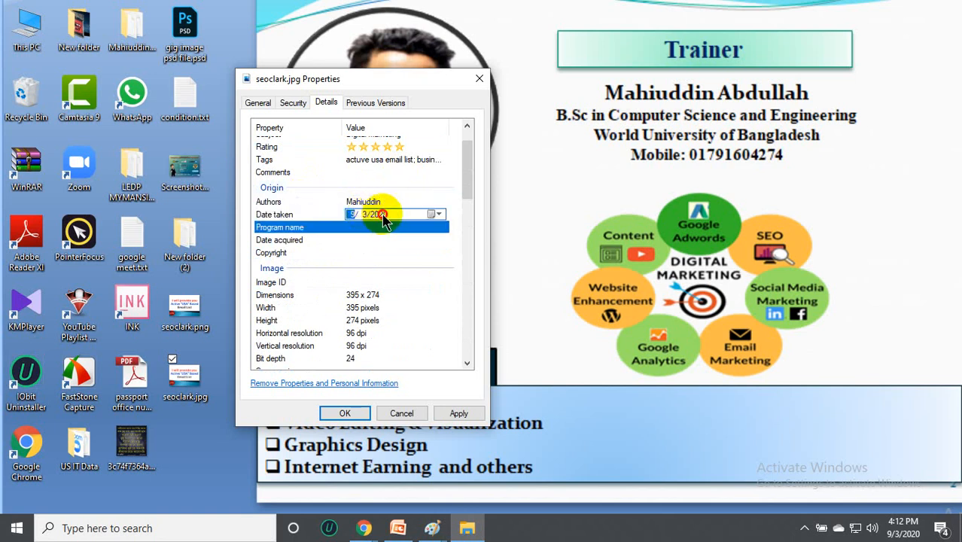
left_click(383, 228)
left_click(365, 216)
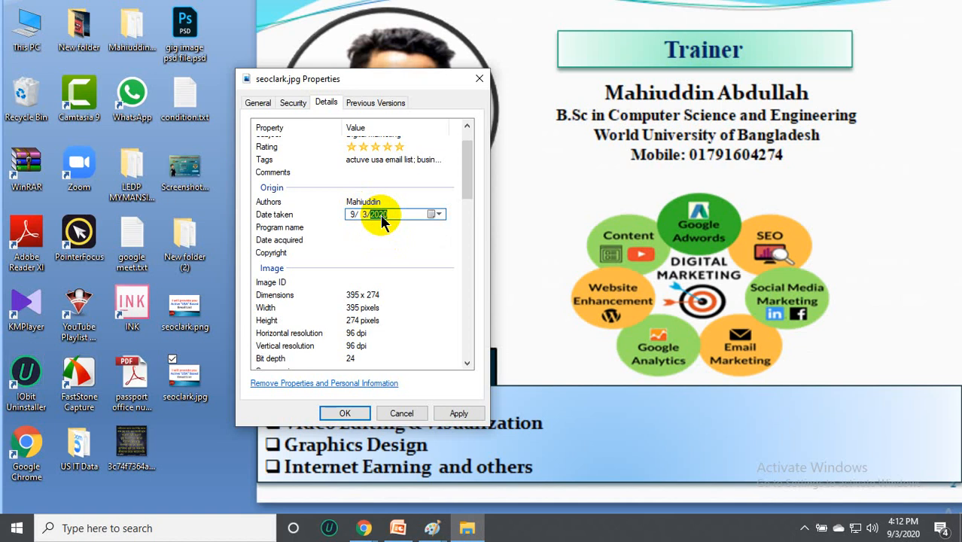
left_click(312, 215)
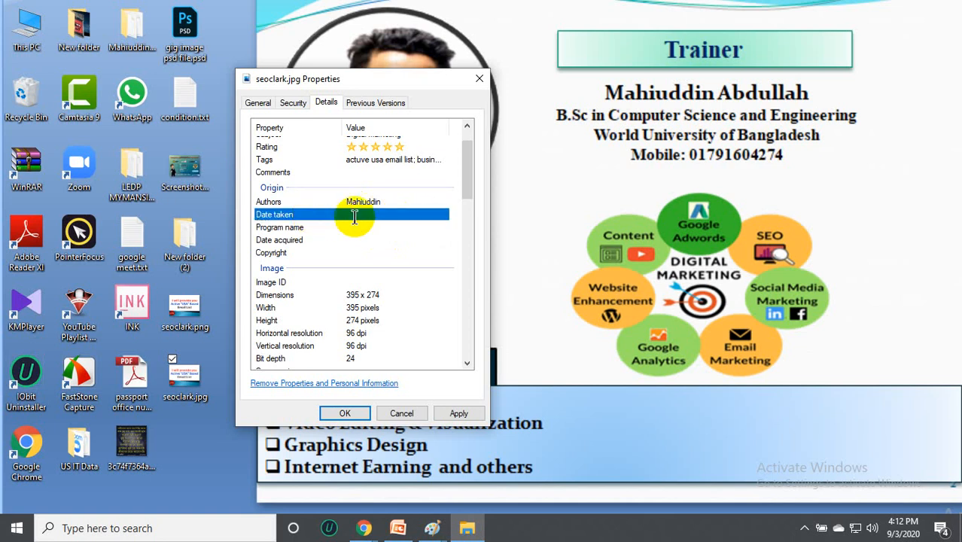
left_click(354, 216)
left_click(396, 217)
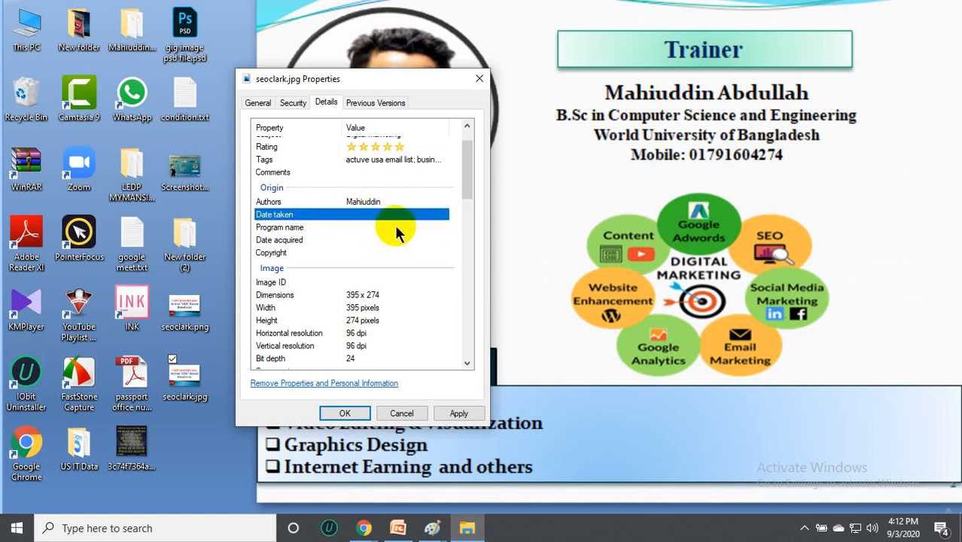
left_click(365, 228)
left_click(343, 215)
left_click(364, 217)
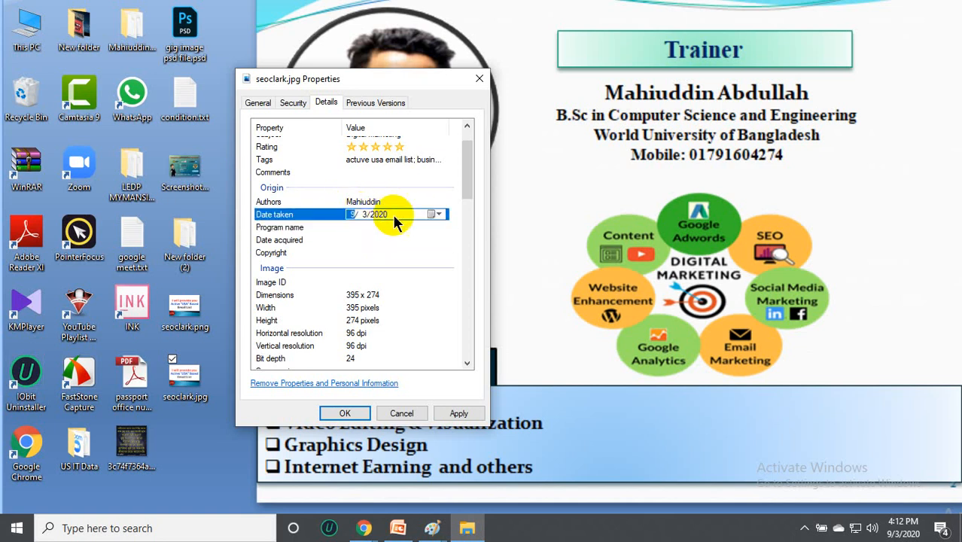
left_click(436, 216)
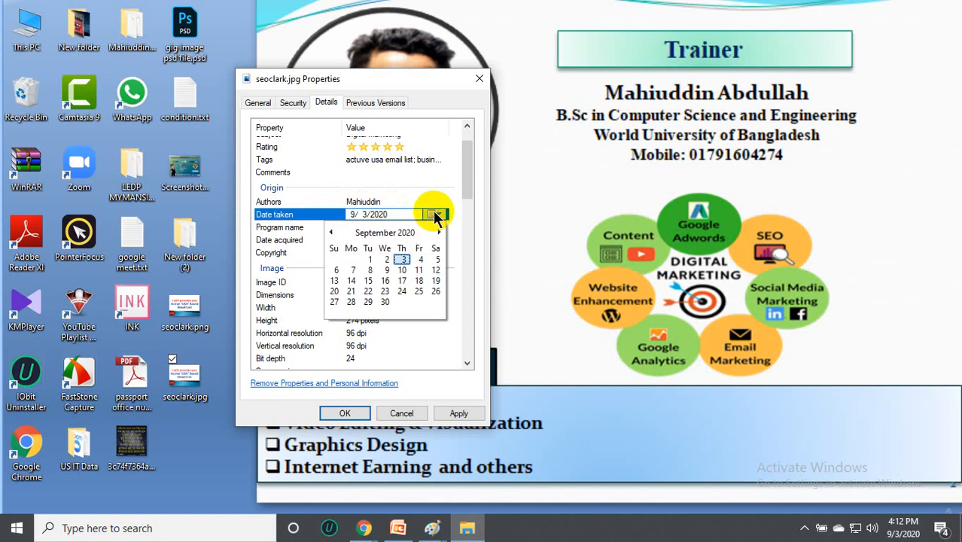
left_click(402, 258)
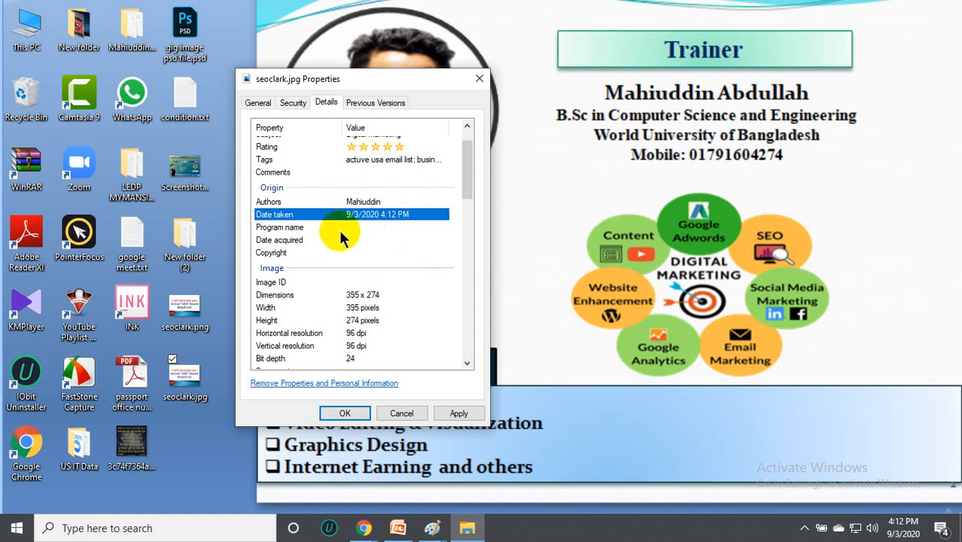
Save the metadata changes to seoclark.jpg and refresh the desktop.
left_click(461, 413)
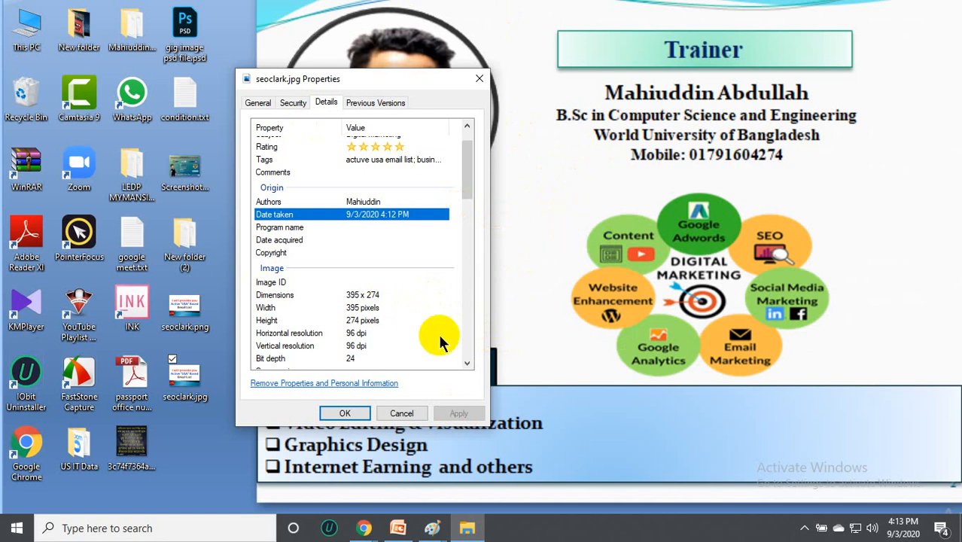
left_click(354, 411)
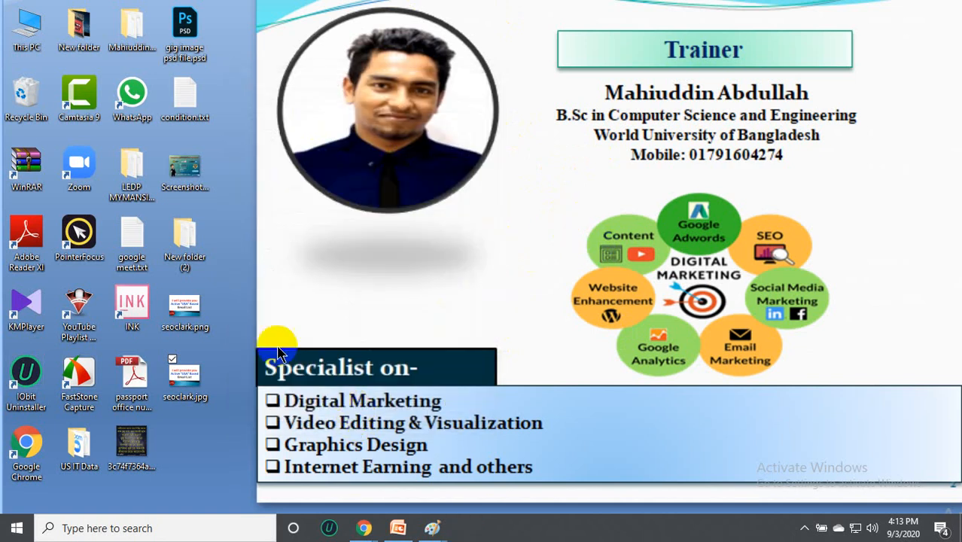
right_click(372, 261)
left_click(407, 324)
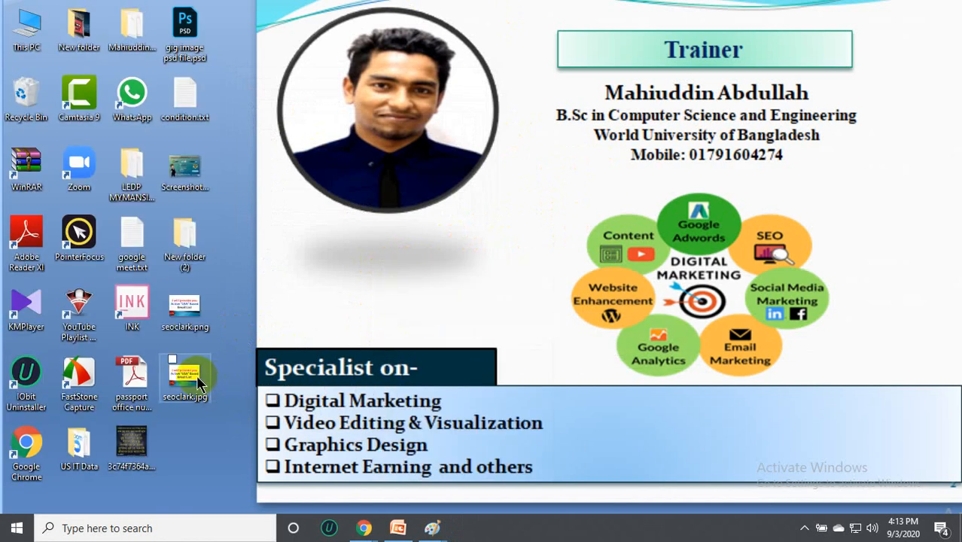
Switch to Chrome, search for "seoclerk profile image size" in a new tab and open the SEOClerks discussion about gig and profile picture size.
mouse_move(370, 533)
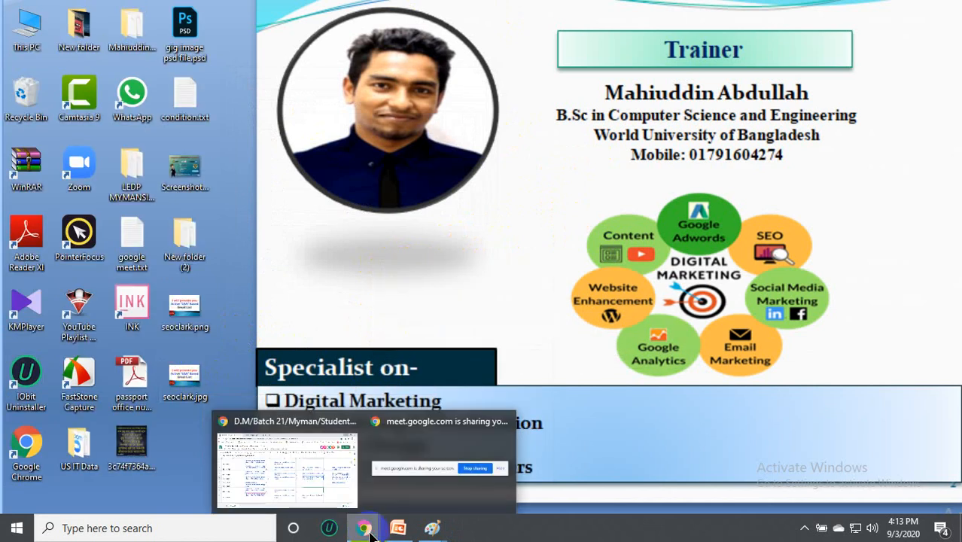
left_click(307, 472)
left_click(358, 12)
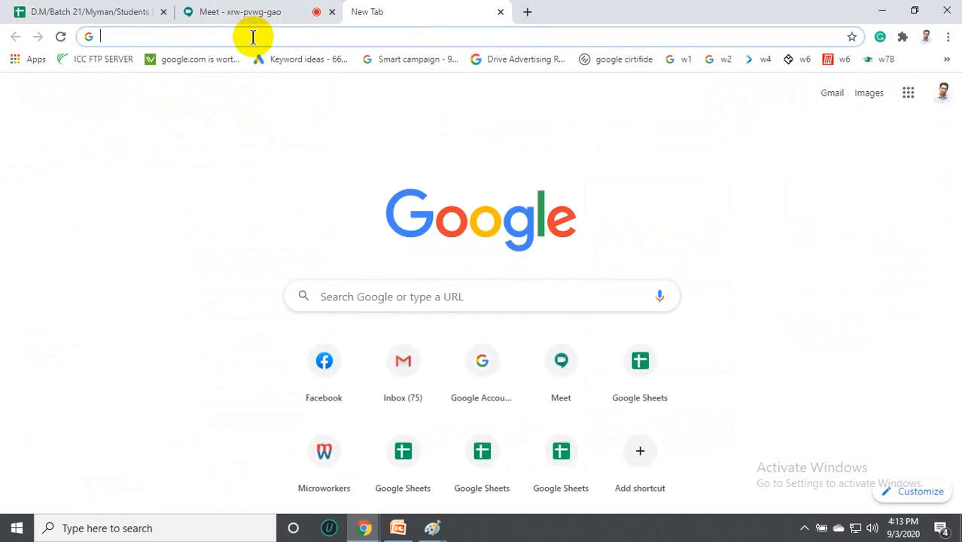
type("s")
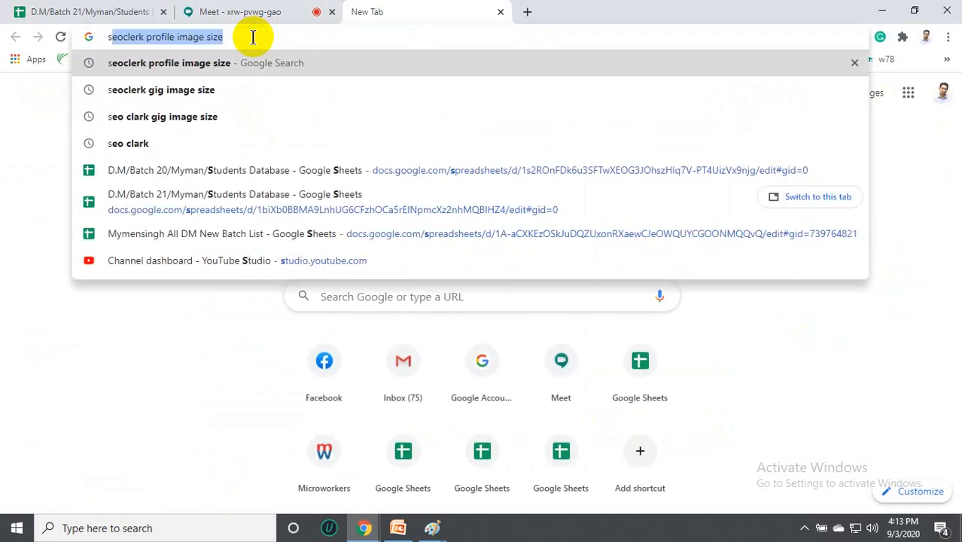
key("Return")
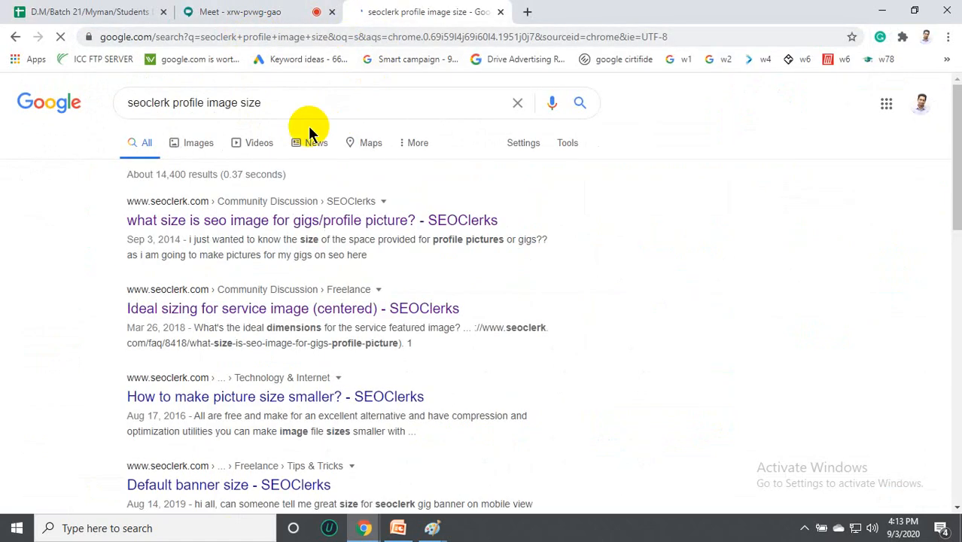
left_click(195, 219)
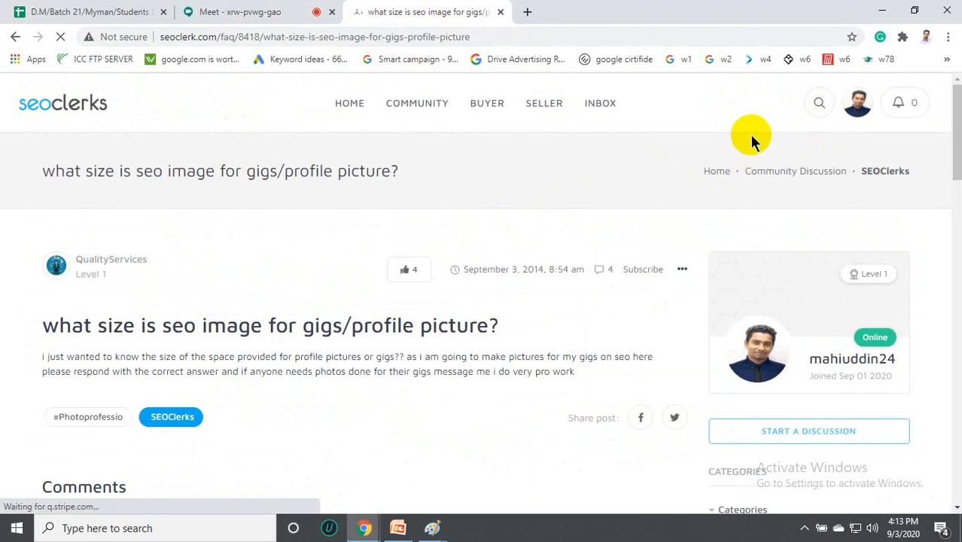
Go to the SEOClerks seller area for managing services and start creating a new service.
left_click(542, 107)
mouse_move(549, 148)
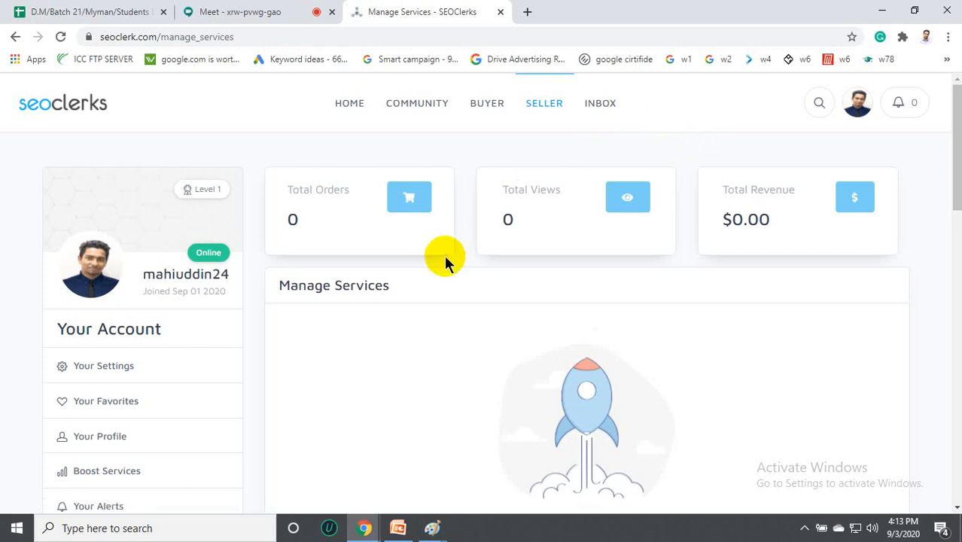
scroll(444, 256, "down", 3)
scroll(444, 256, "up", 2)
scroll(444, 256, "down", 4)
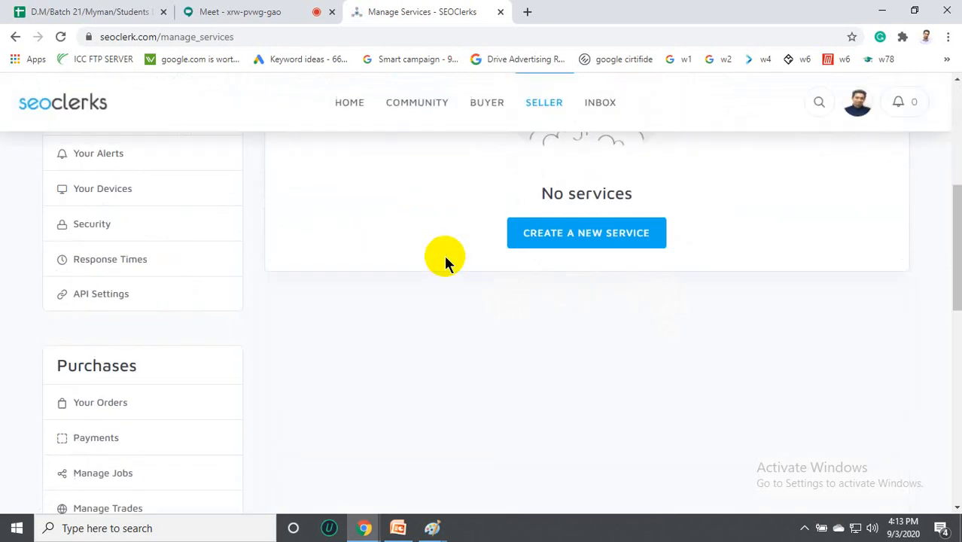
left_click(581, 238)
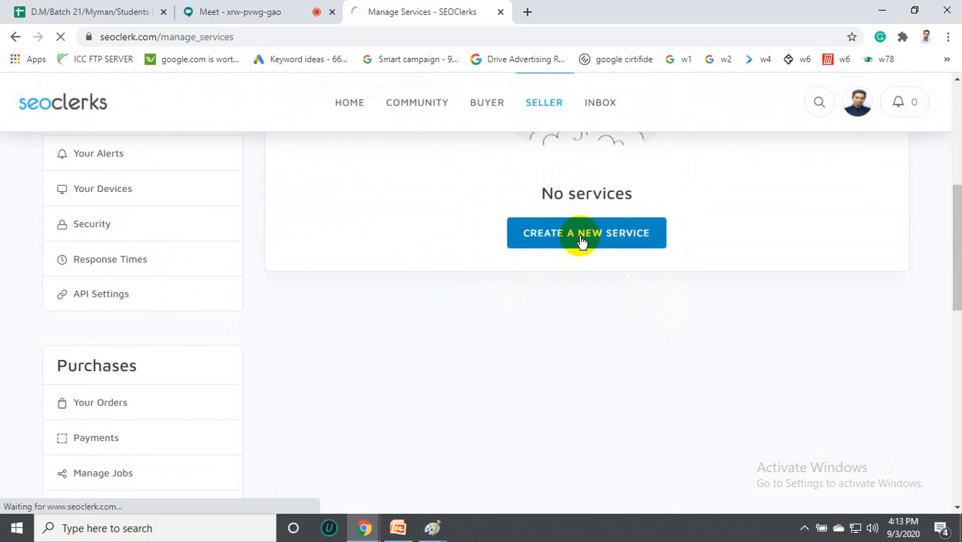
Upload seoclark.jpg from the Desktop as the main image of the new service.
scroll(324, 293, "down", 2)
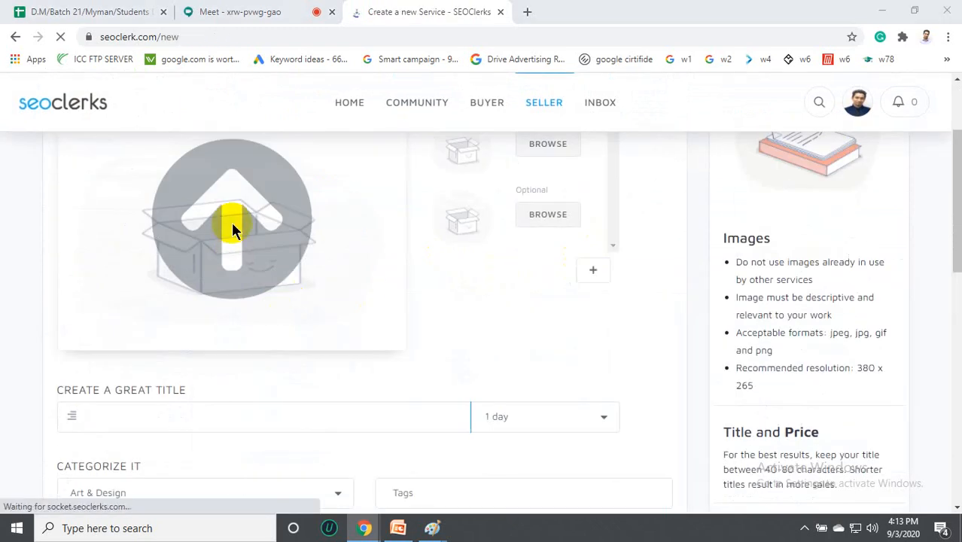
left_click(232, 230)
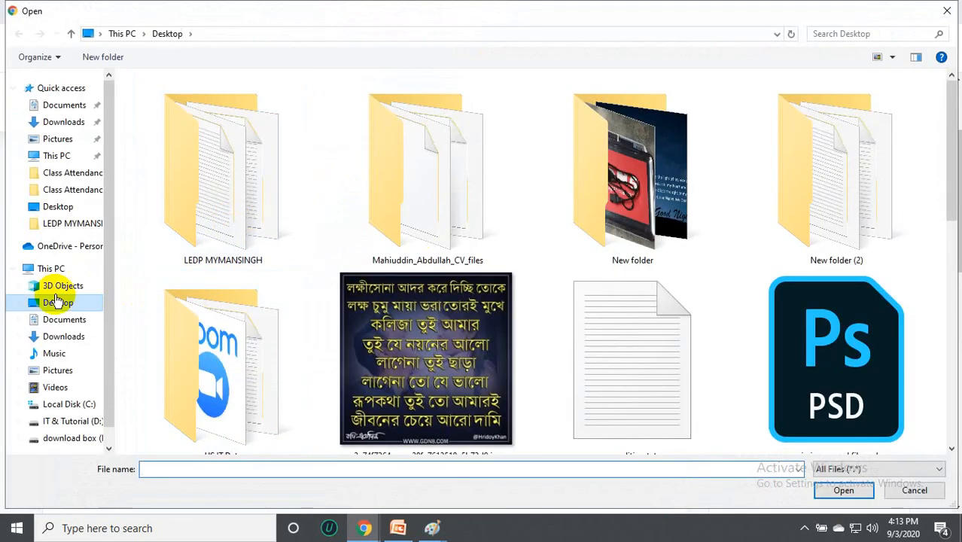
scroll(612, 286, "down", 10)
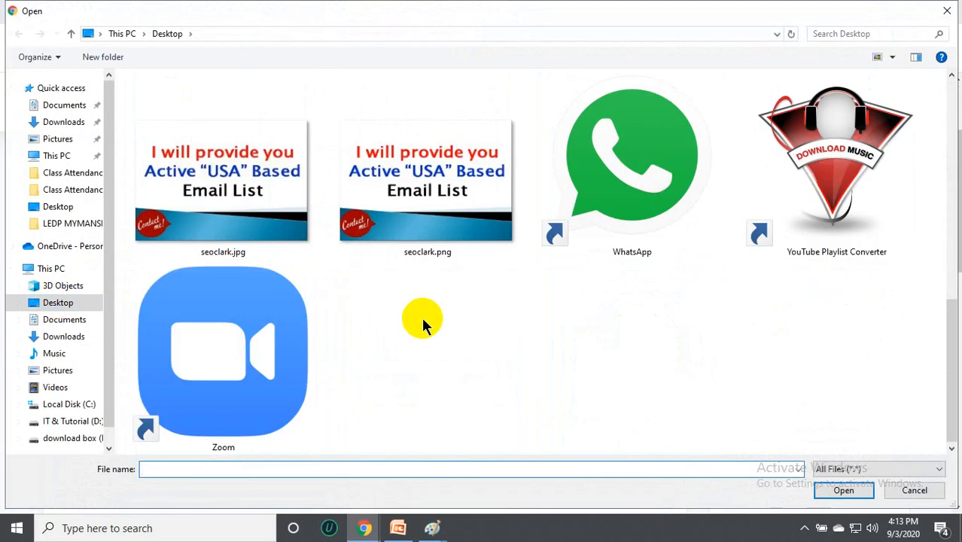
left_click(224, 206)
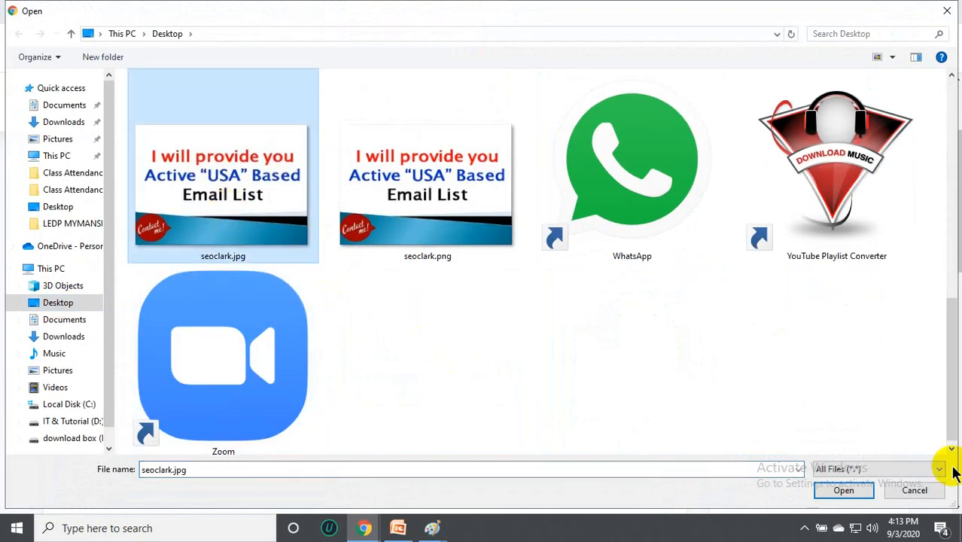
left_click(844, 490)
scroll(412, 406, "up", 2)
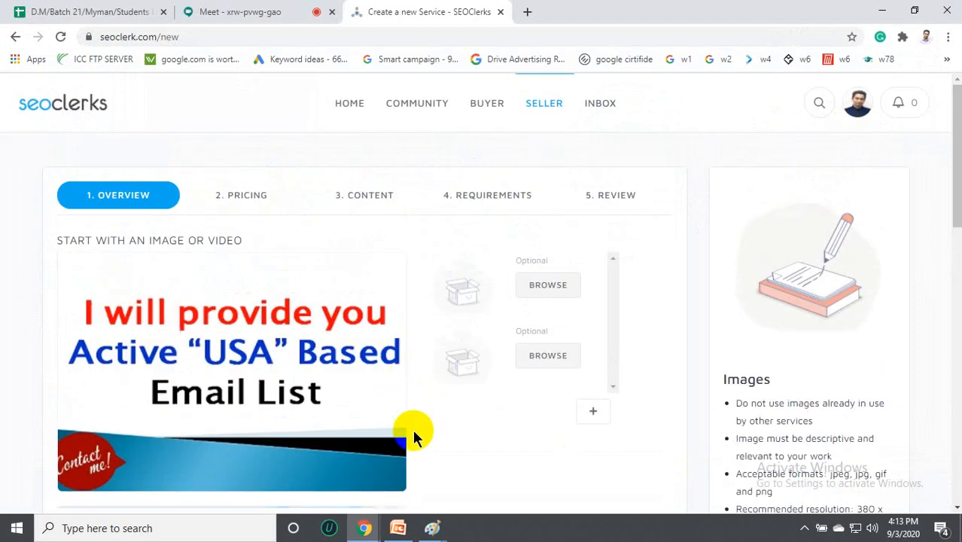
scroll(339, 414, "down", 2)
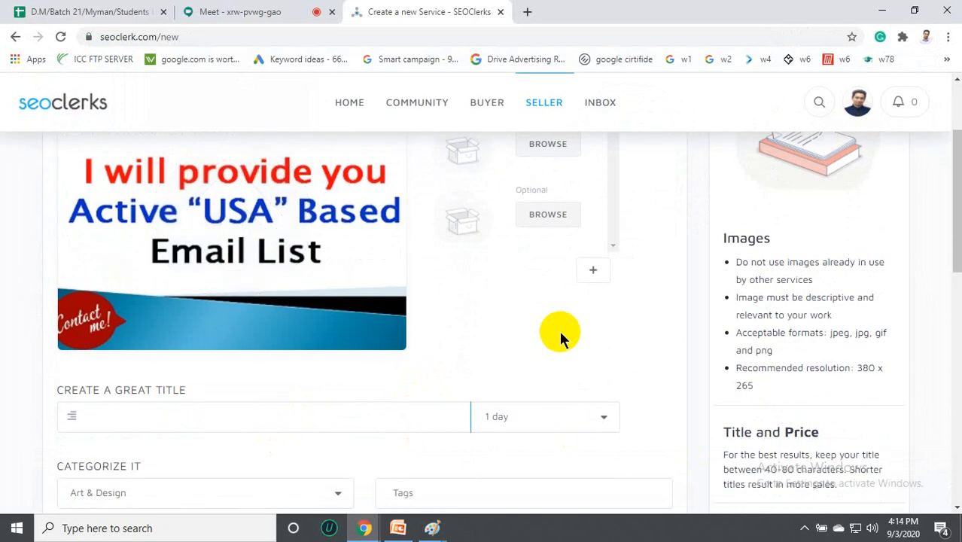
scroll(561, 337, "up", 2)
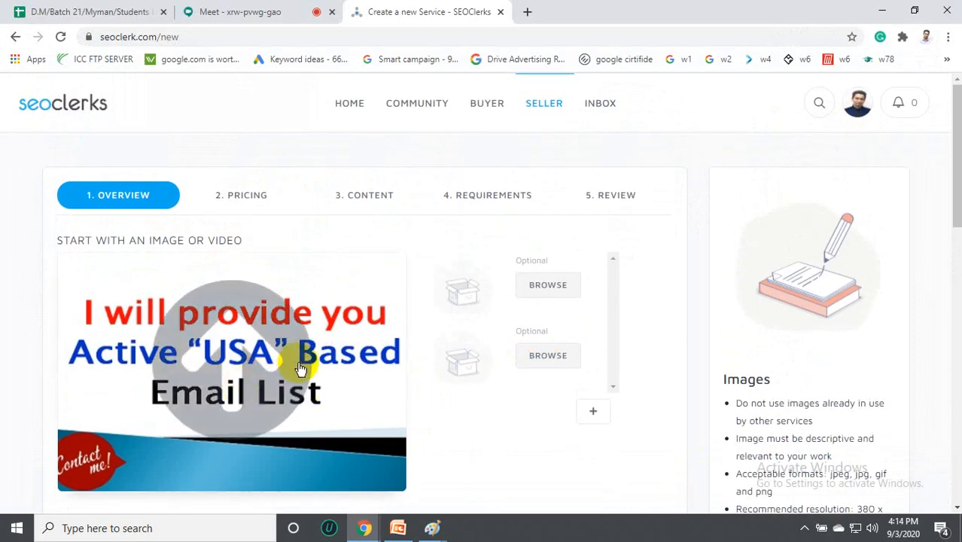
Enter the service title as I will provide you Active"USA"based email list.
scroll(301, 367, "down", 1)
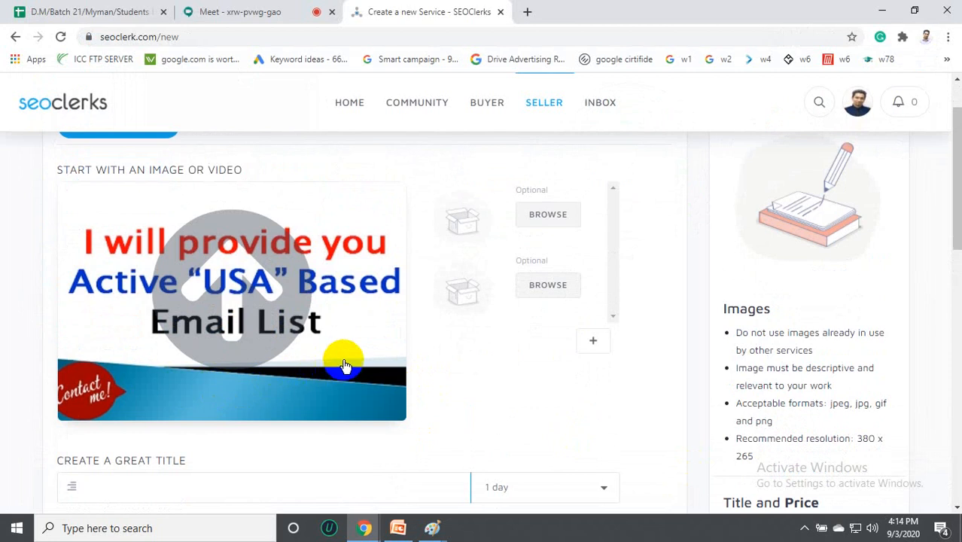
scroll(344, 353, "down", 2)
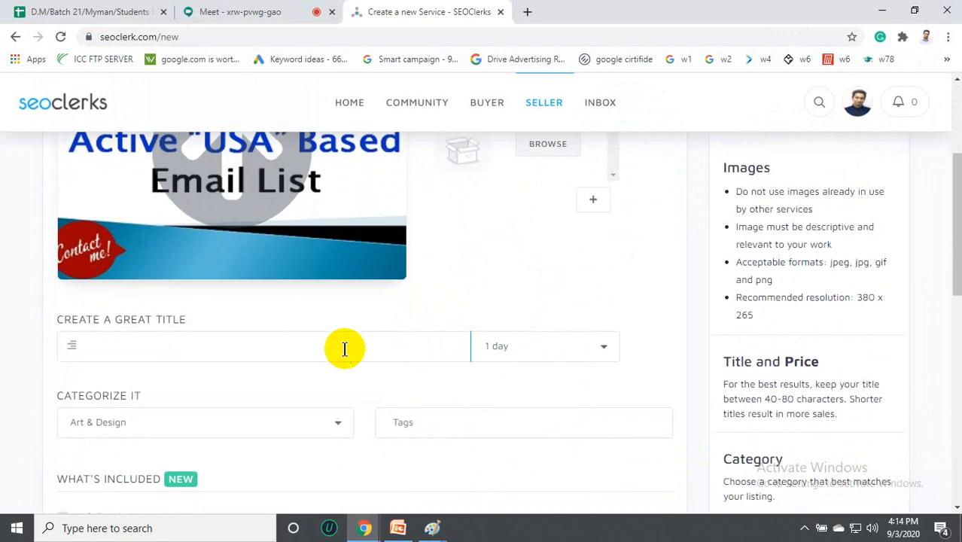
scroll(224, 352, "up", 2)
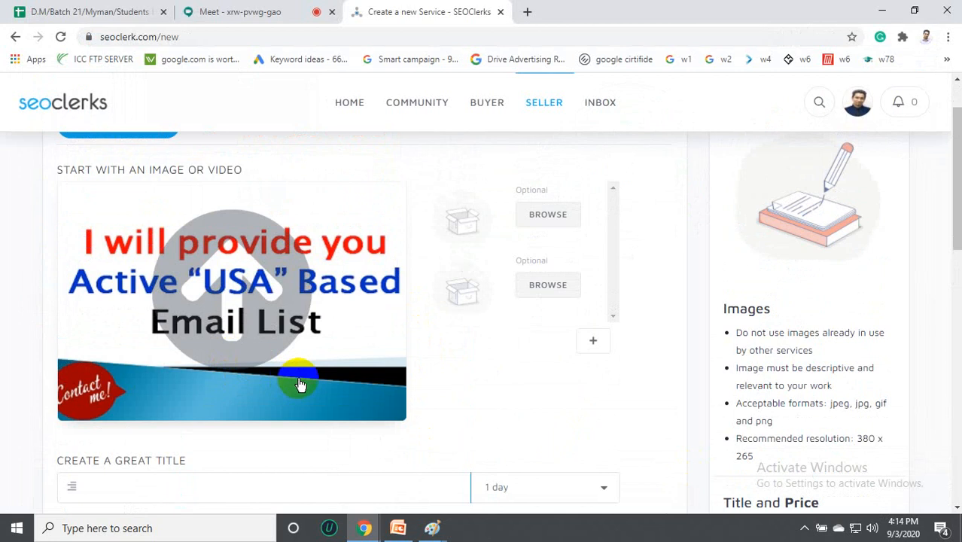
scroll(256, 404, "down", 2)
left_click(177, 349)
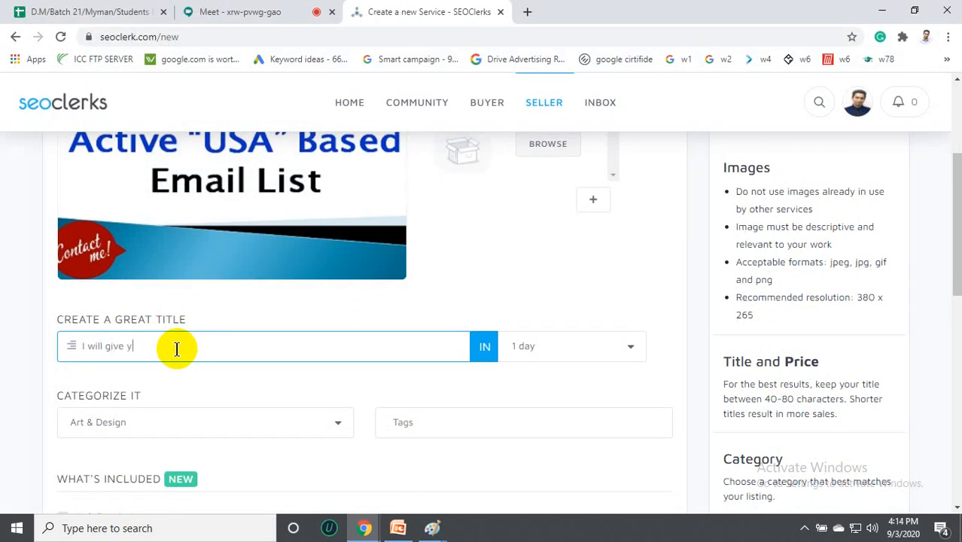
scroll(171, 349, "up", 3)
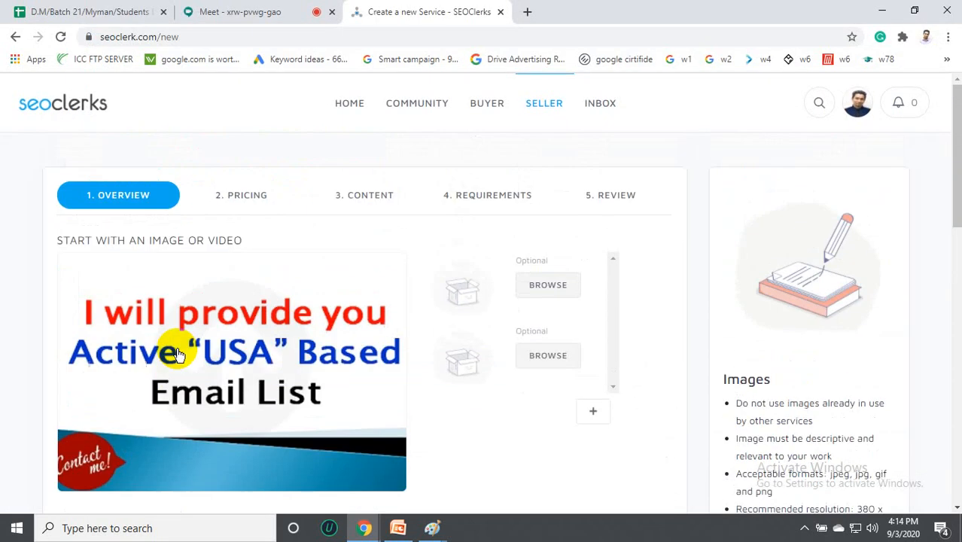
scroll(173, 350, "down", 3)
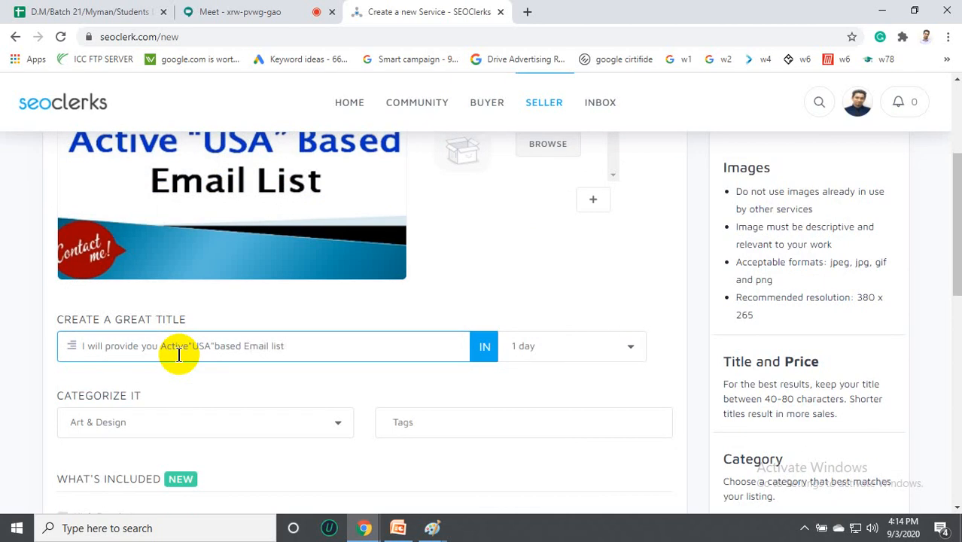
left_click(253, 346)
key("BackSpace")
type("e")
left_click(355, 351)
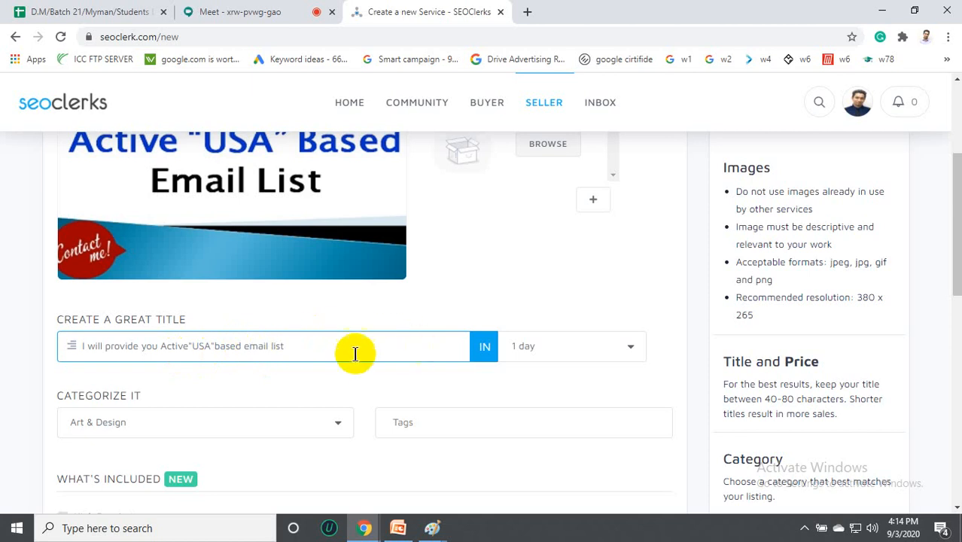
left_click(625, 341)
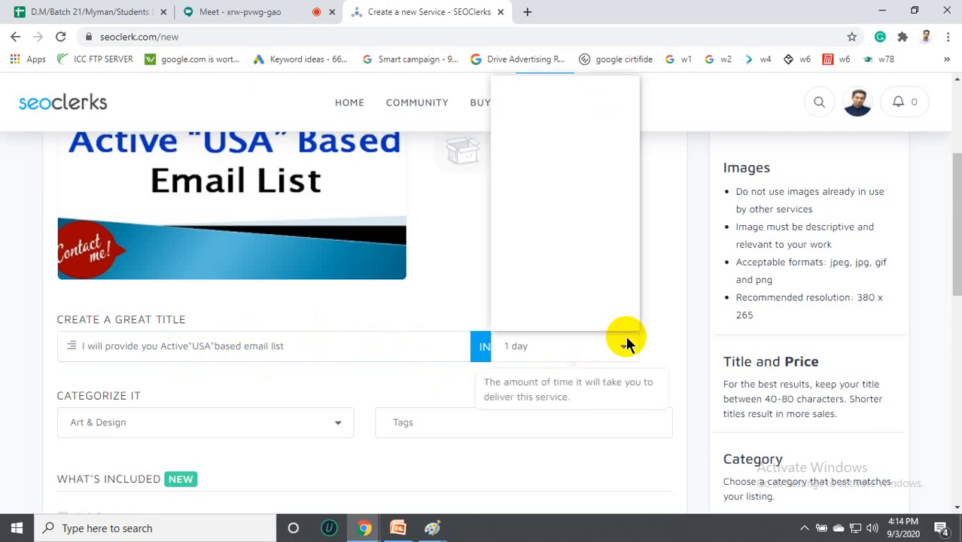
left_click(624, 344)
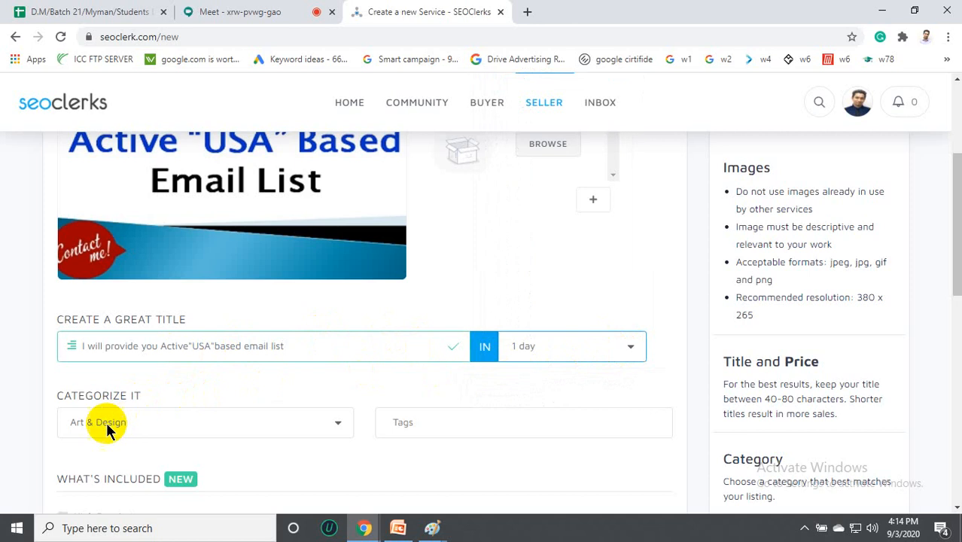
Set the service category to Email & Newsletters under Content & Writing.
scroll(143, 419, "down", 1)
left_click(232, 346)
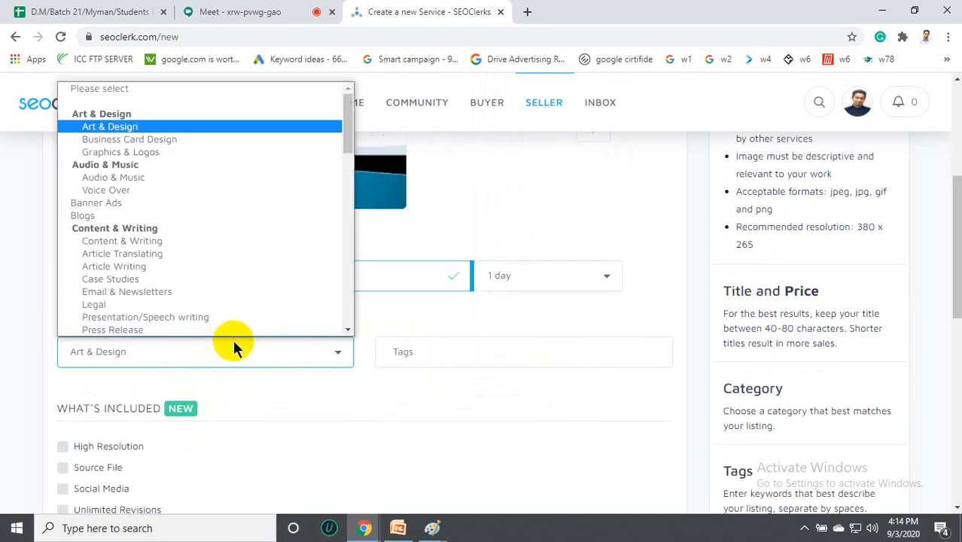
scroll(197, 301, "down", 1)
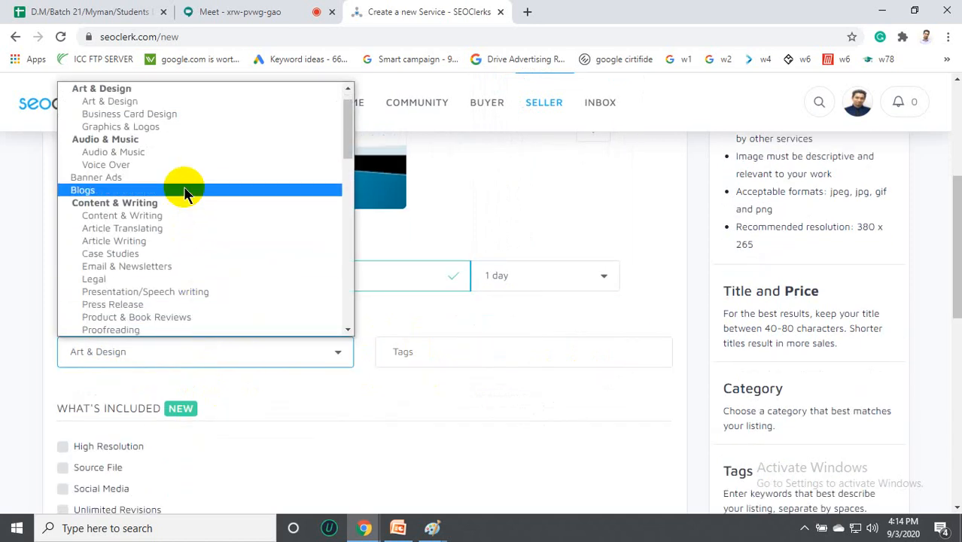
scroll(184, 194, "up", 1)
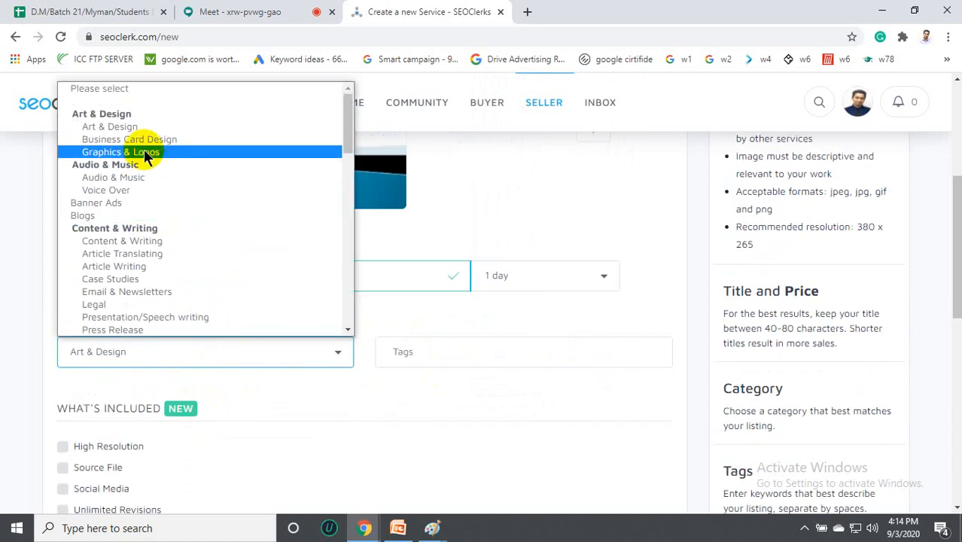
scroll(148, 191, "down", 5)
scroll(148, 191, "up", 3)
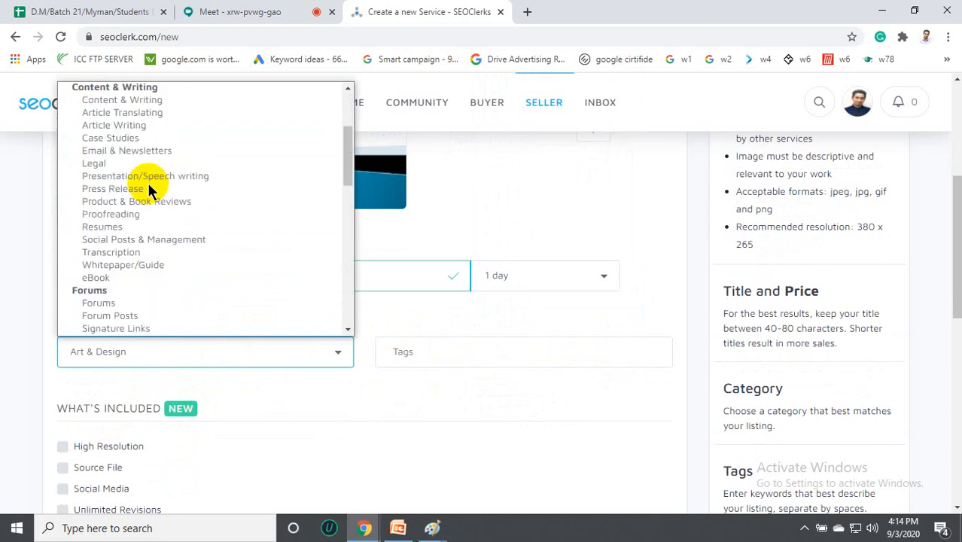
scroll(149, 191, "up", 2)
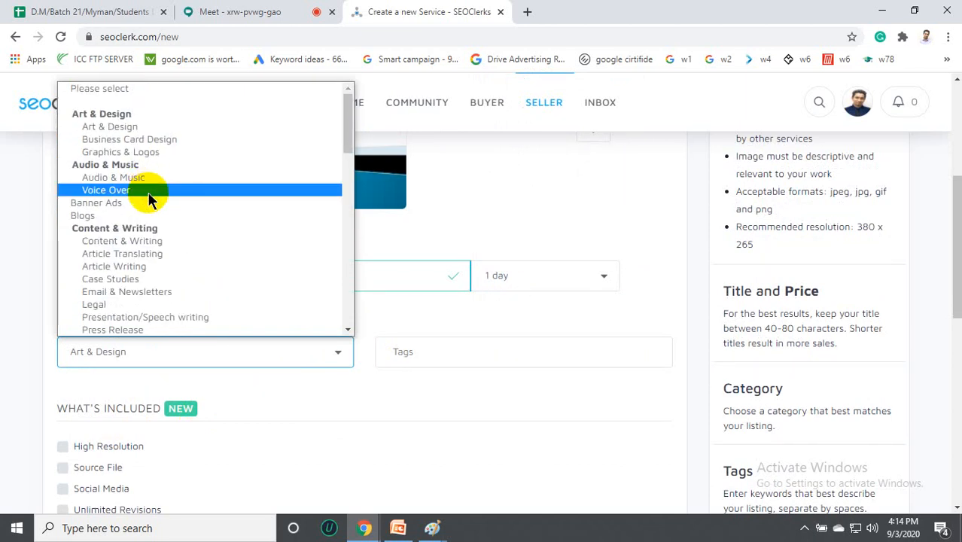
scroll(148, 198, "down", 10)
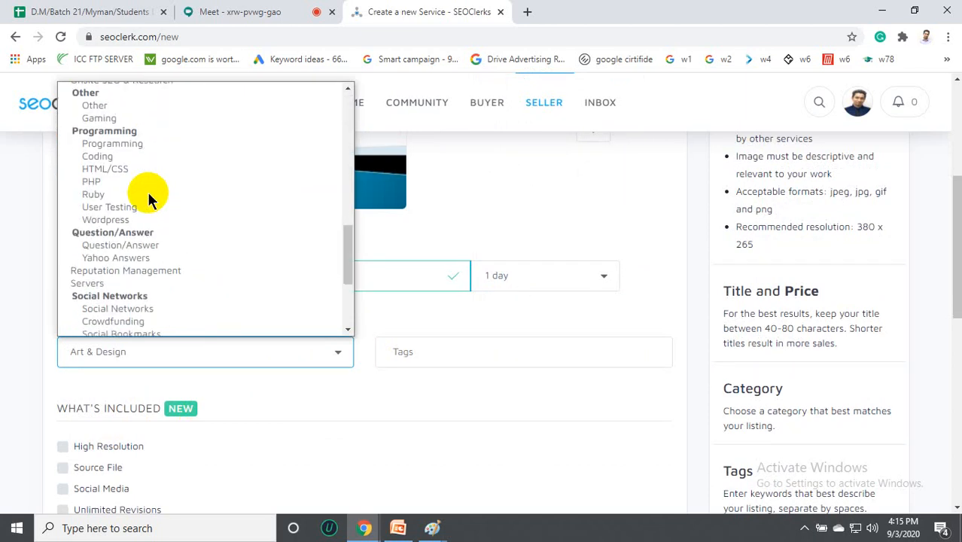
scroll(149, 198, "down", 5)
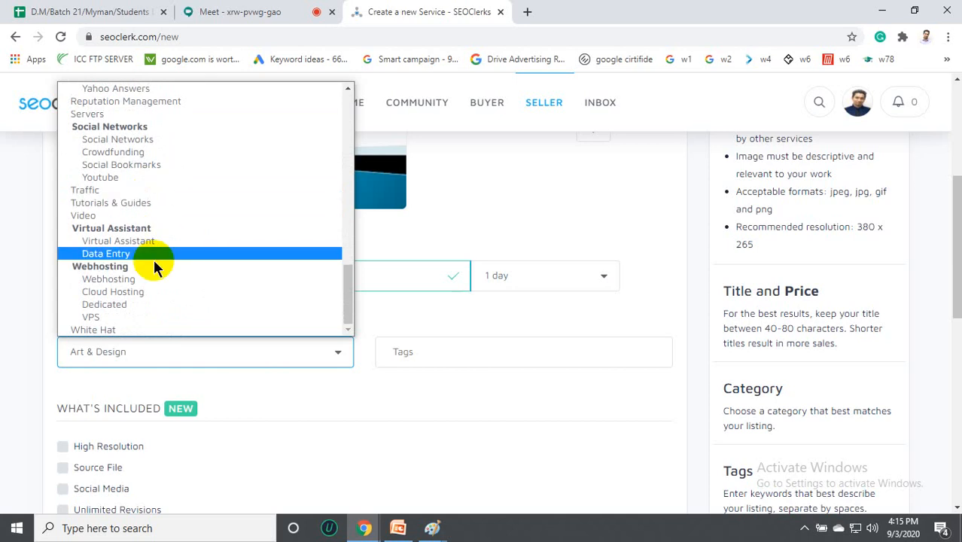
scroll(154, 257, "up", 4)
scroll(154, 267, "up", 4)
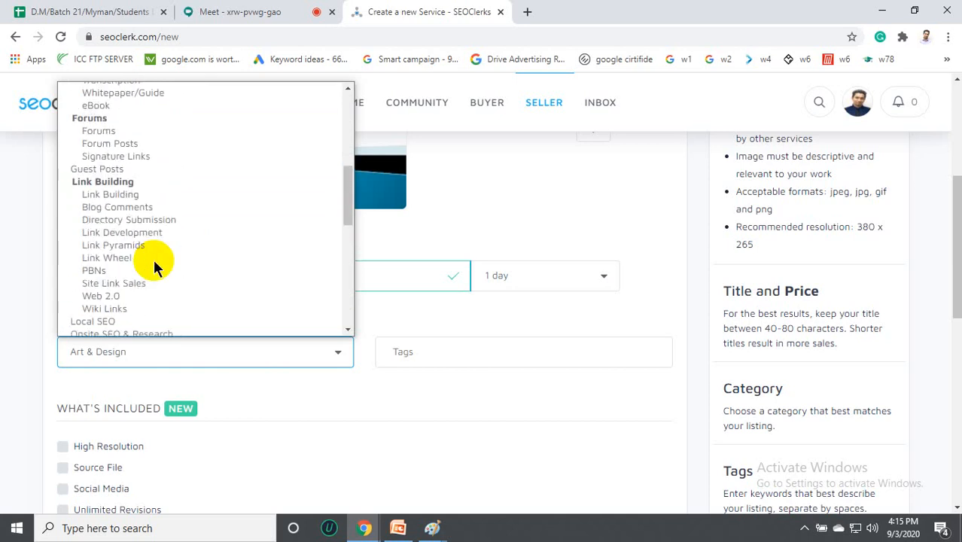
scroll(155, 268, "up", 4)
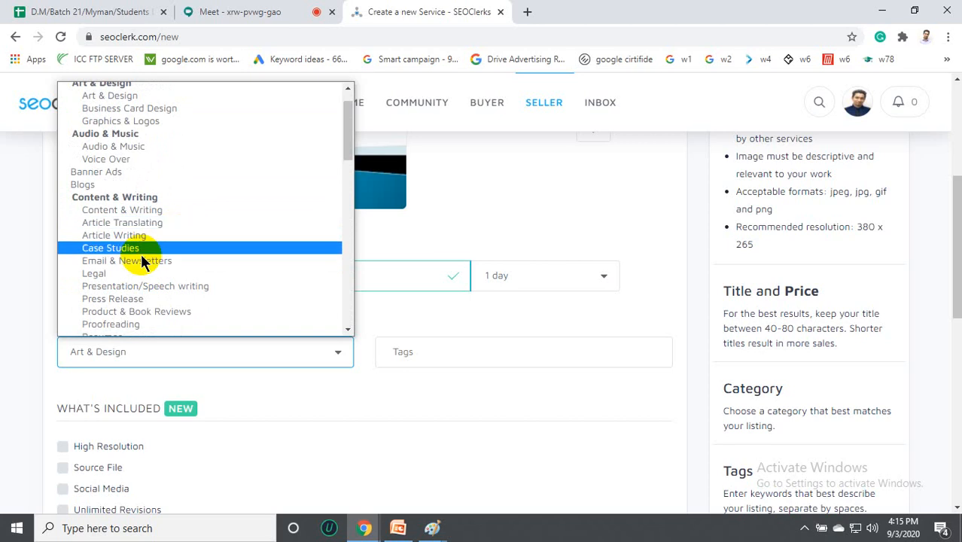
left_click(156, 261)
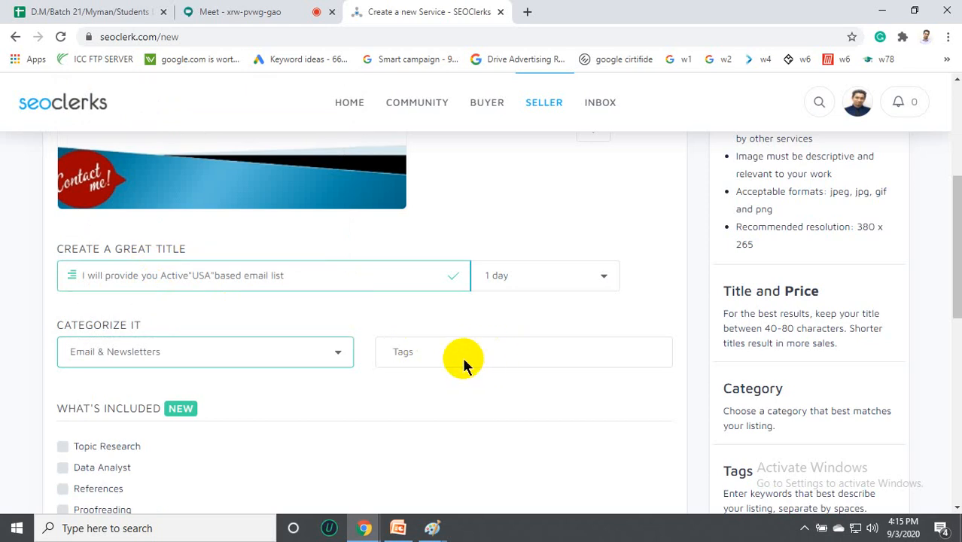
Add the tags email, marketing, digital, leadgeneration and USA to the service.
scroll(466, 362, "up", 3)
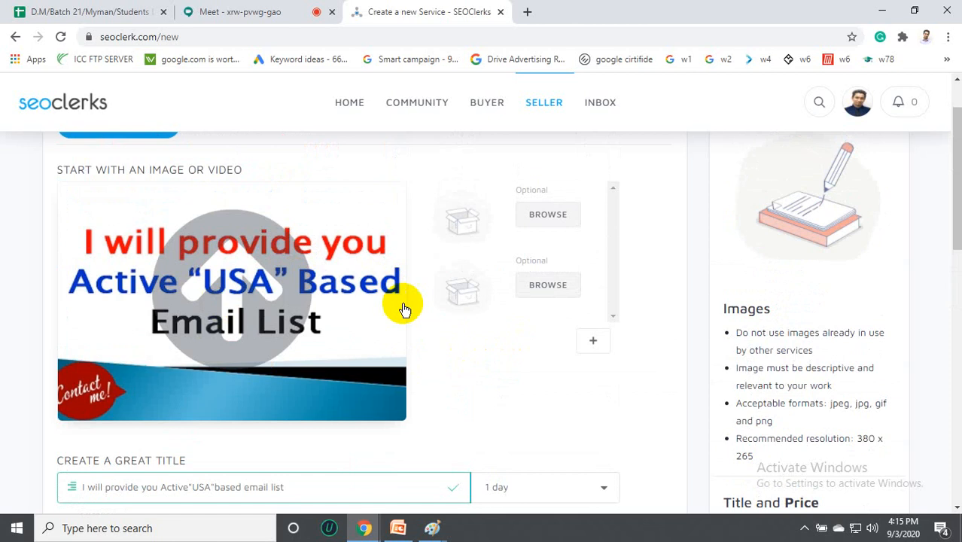
scroll(368, 336, "down", 1)
scroll(367, 336, "down", 3)
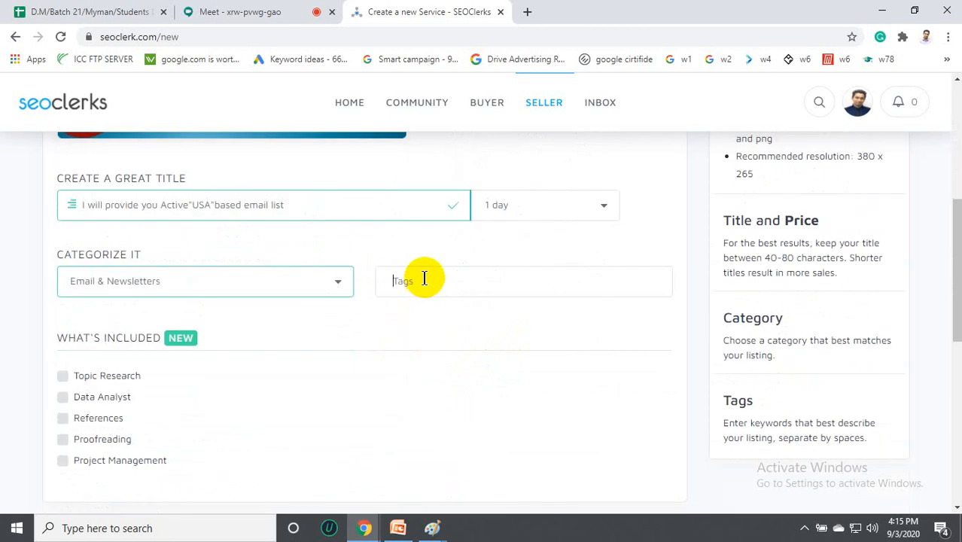
type("mail m")
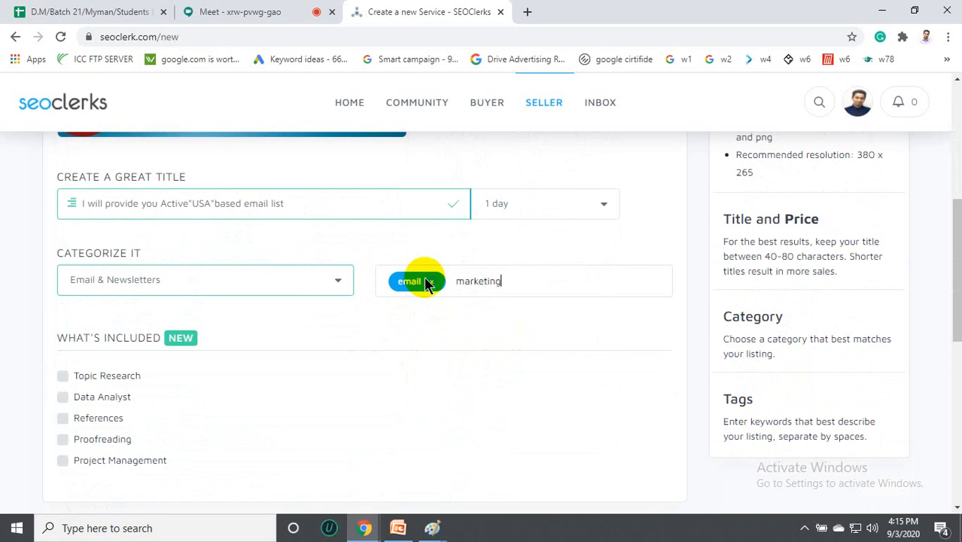
type("arketing ")
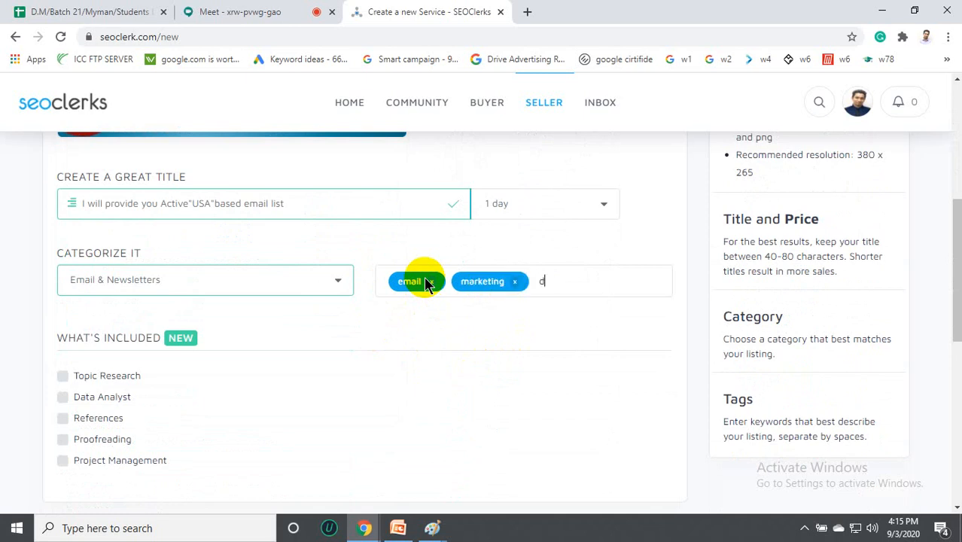
type("digital leadge")
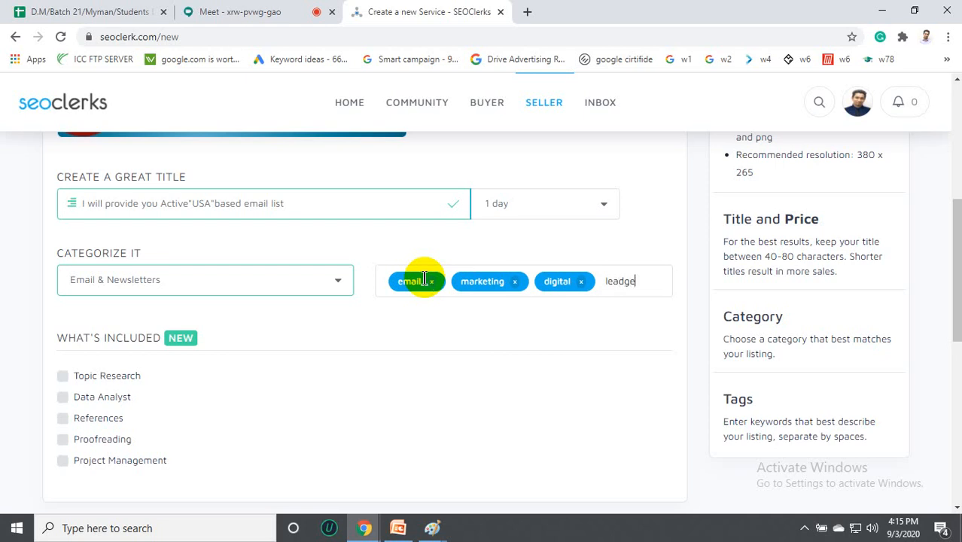
type("ner")
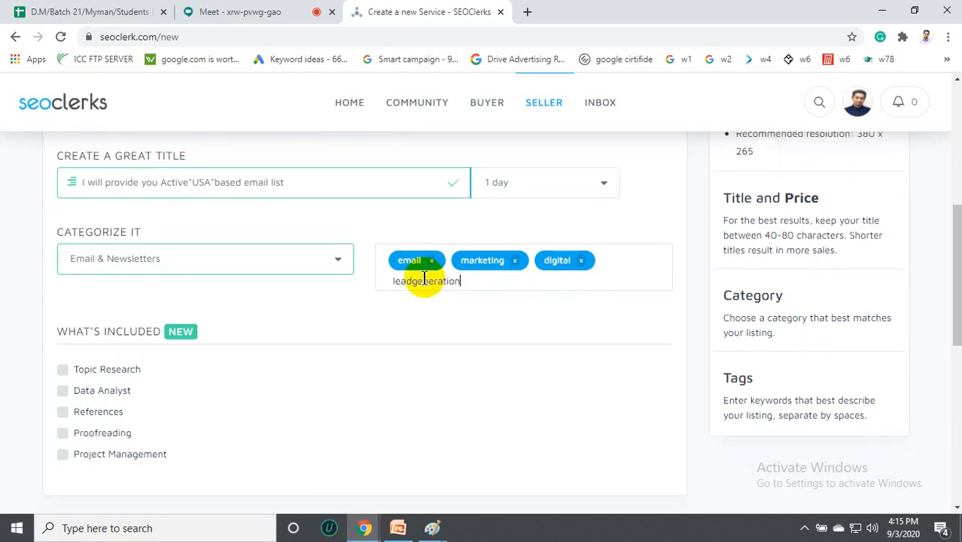
type("ation")
key("space")
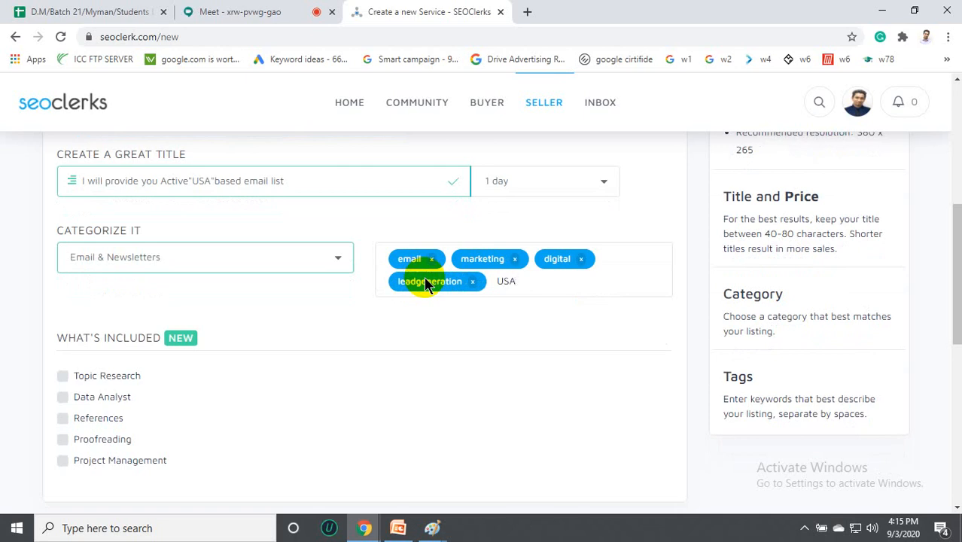
type("USA")
key("space")
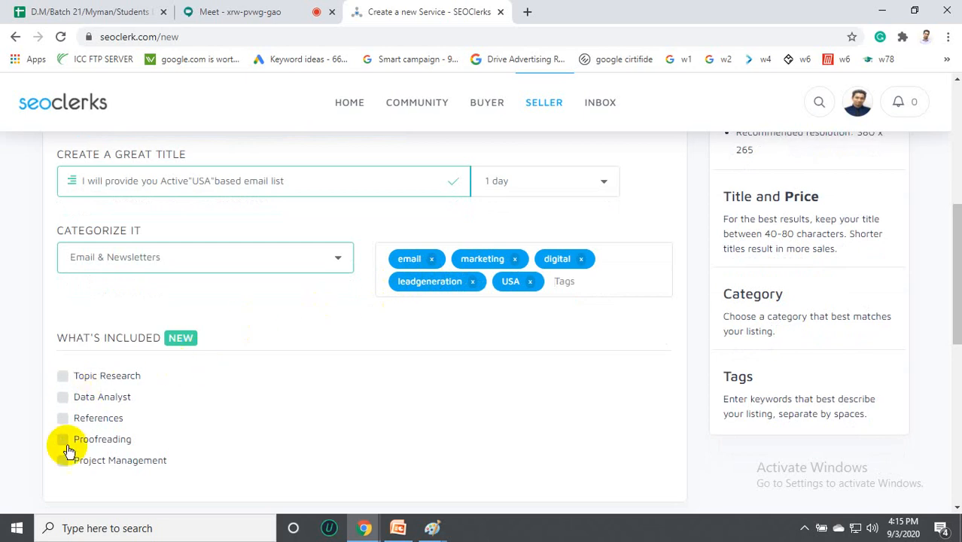
Include Topic Research, Data Analyst, References, Proofreading and Project Management in the service and proceed to the Pricing stage.
left_click(63, 376)
left_click(63, 397)
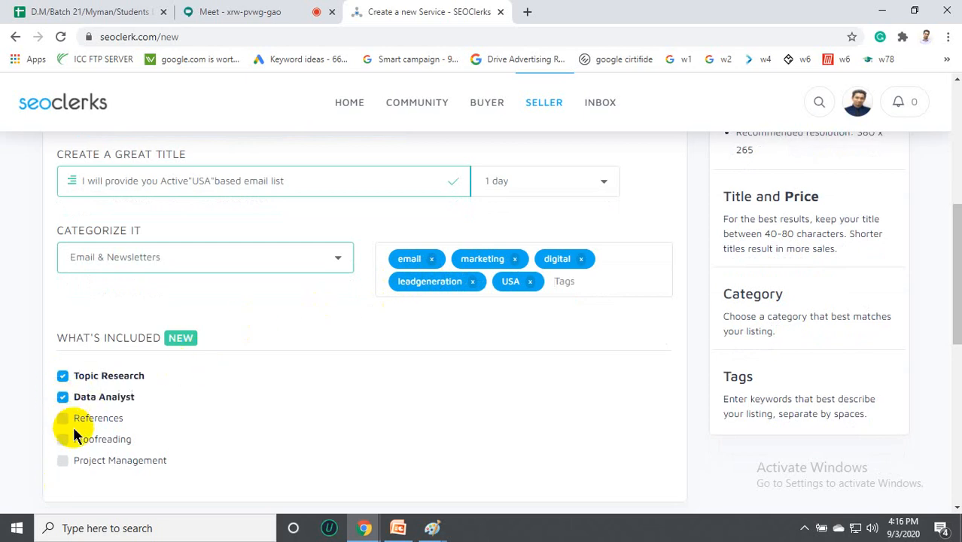
left_click(64, 418)
left_click(63, 439)
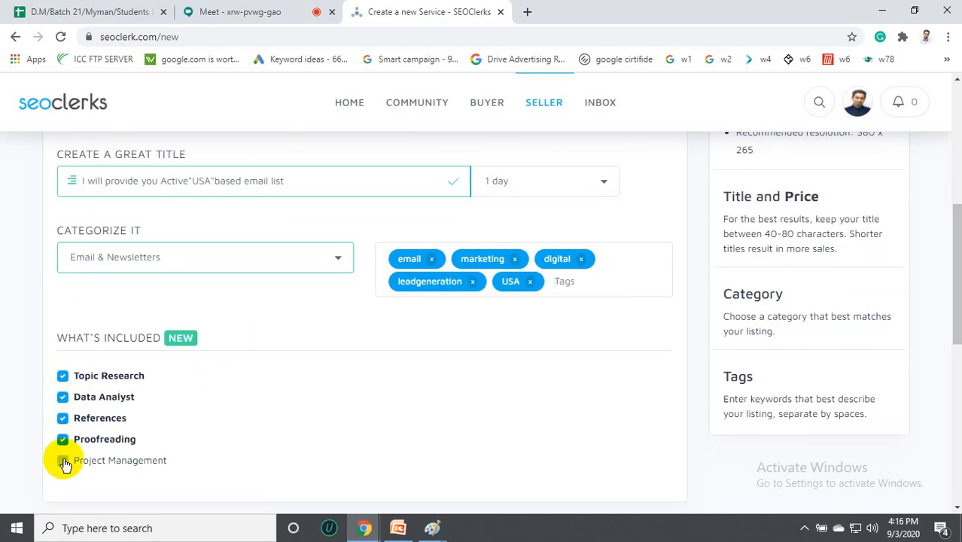
left_click(64, 460)
scroll(380, 342, "down", 2)
scroll(414, 318, "up", 8)
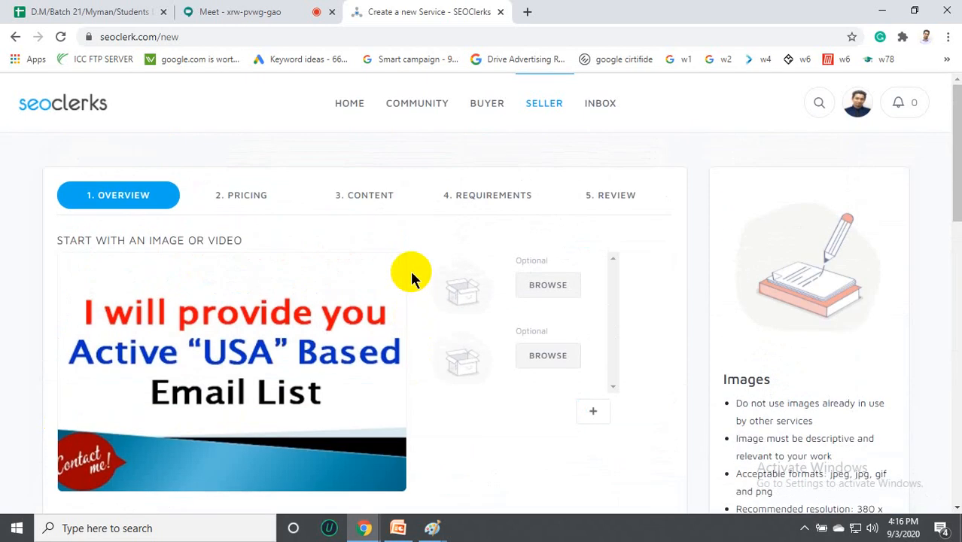
scroll(500, 211, "down", 1)
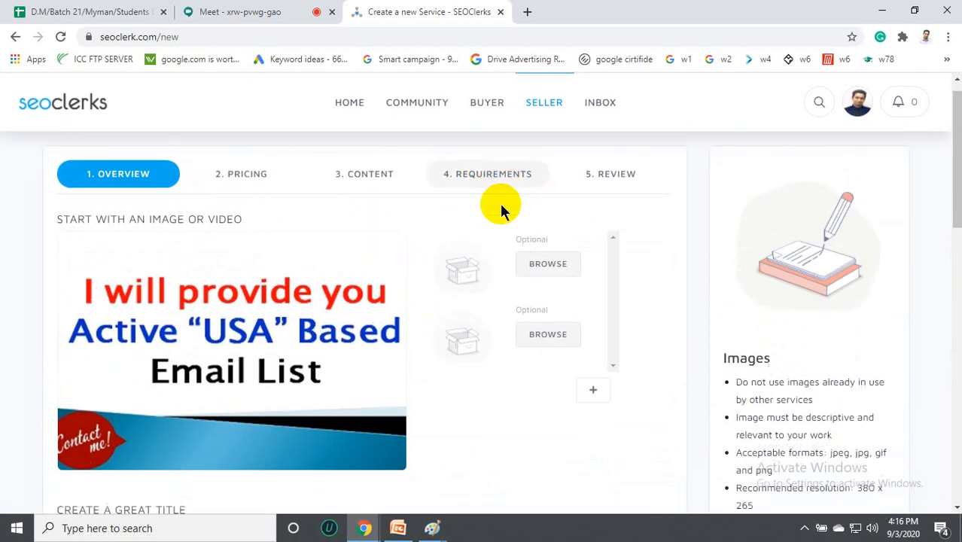
scroll(504, 207, "down", 10)
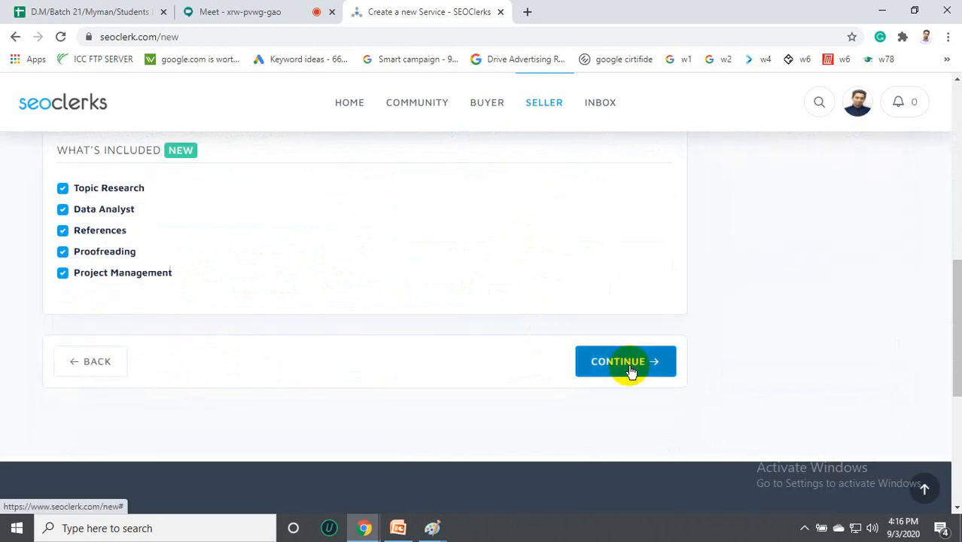
left_click(631, 369)
Set the price per order to $1 and keep multiple orders allowed as Yes.
scroll(353, 368, "up", 6)
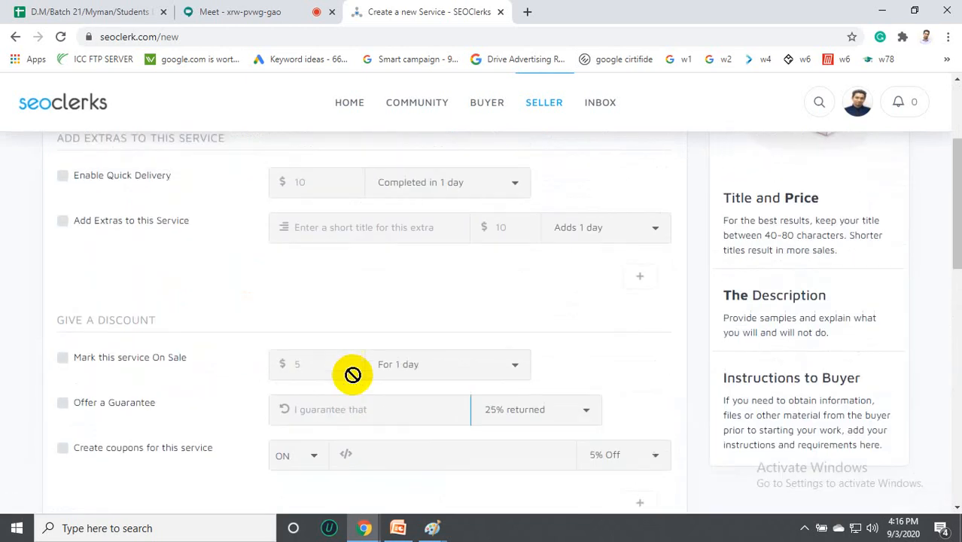
scroll(353, 375, "up", 3)
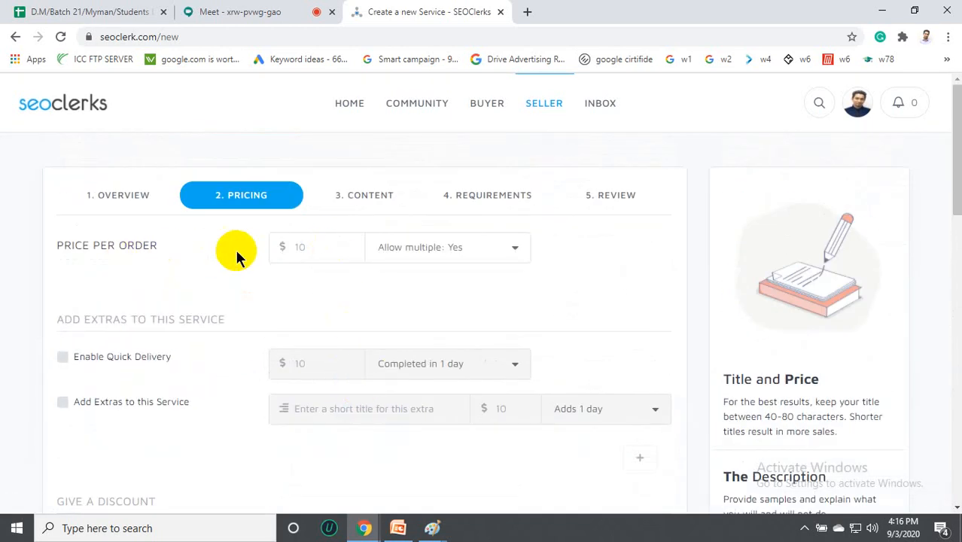
left_click(342, 250)
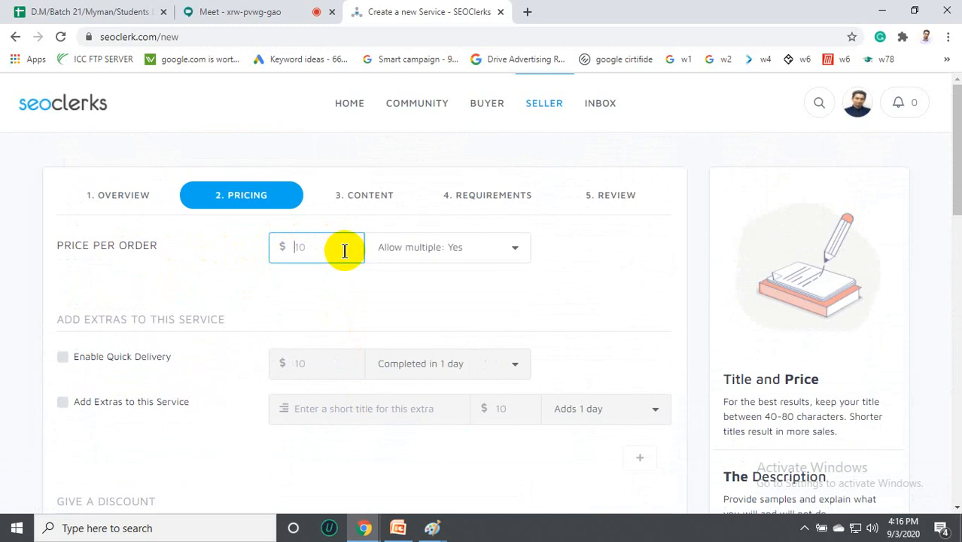
type("1")
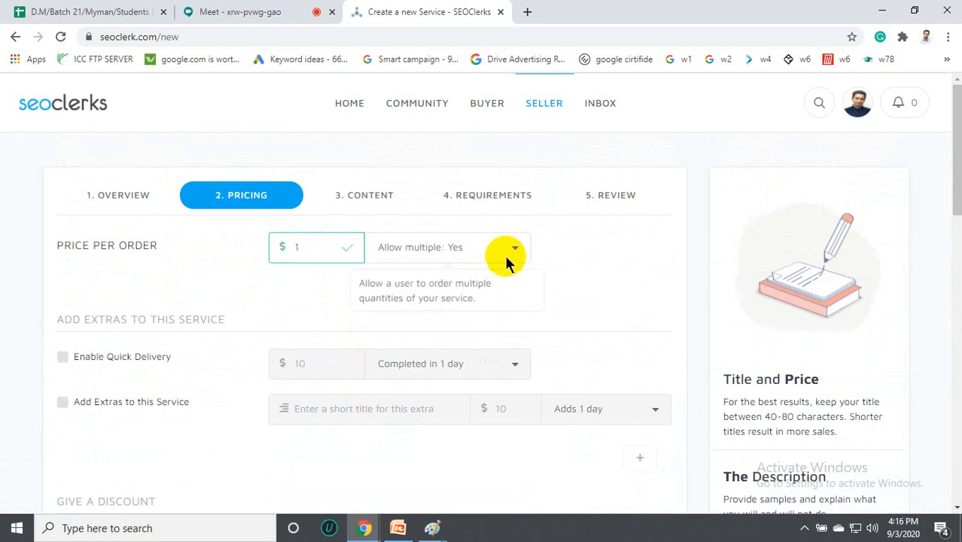
left_click(508, 254)
left_click(419, 281)
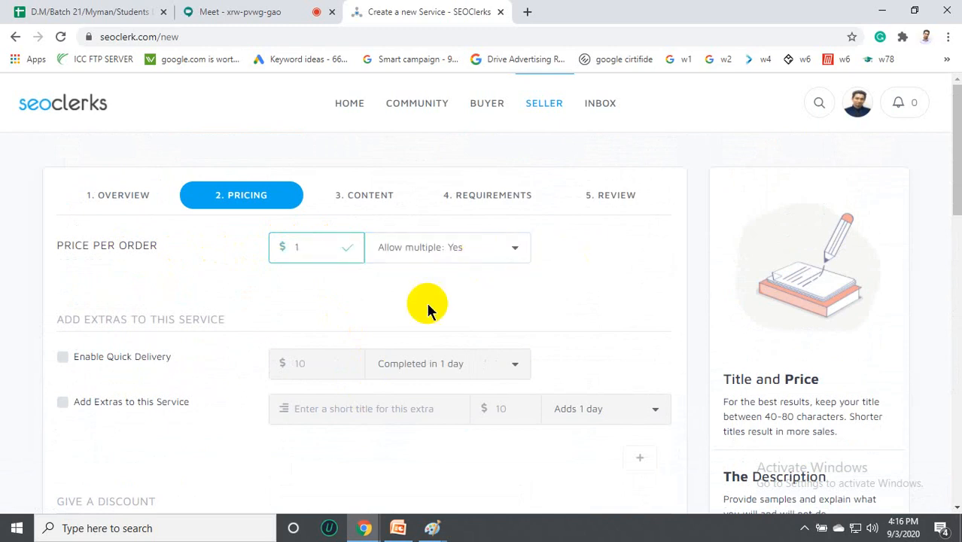
Enable the guarantee offer in the service's discount options and disable it again.
scroll(301, 286, "down", 3)
scroll(268, 269, "up", 3)
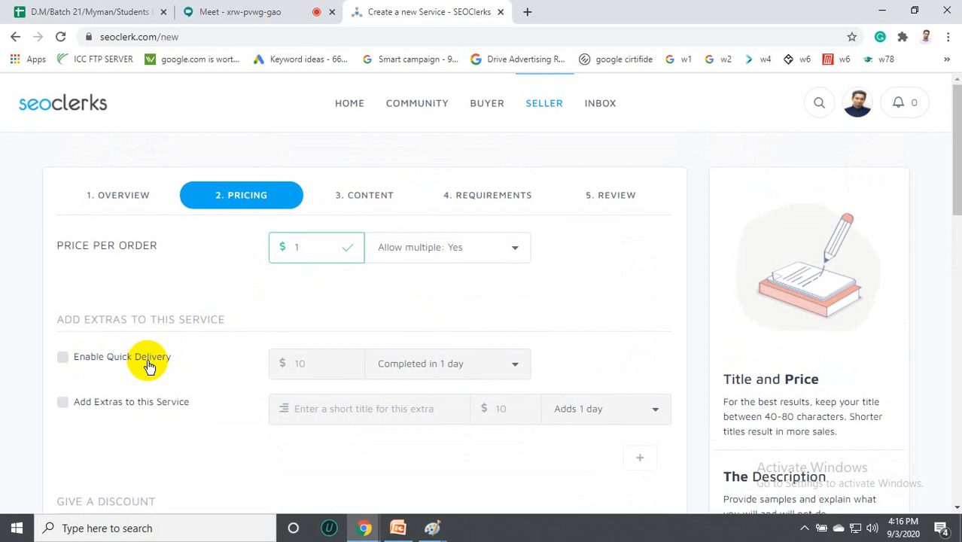
scroll(99, 376, "down", 1)
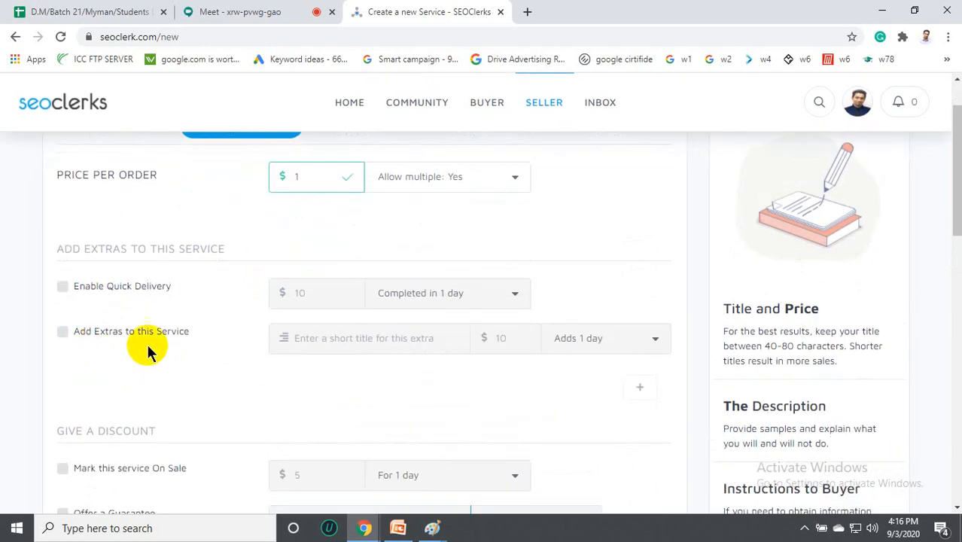
scroll(151, 347, "down", 1)
scroll(155, 358, "down", 2)
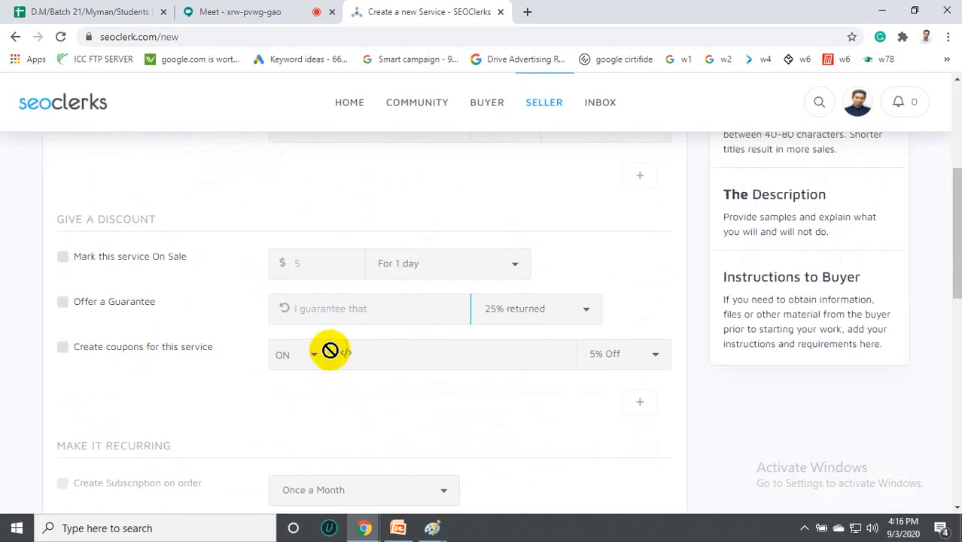
left_click(63, 302)
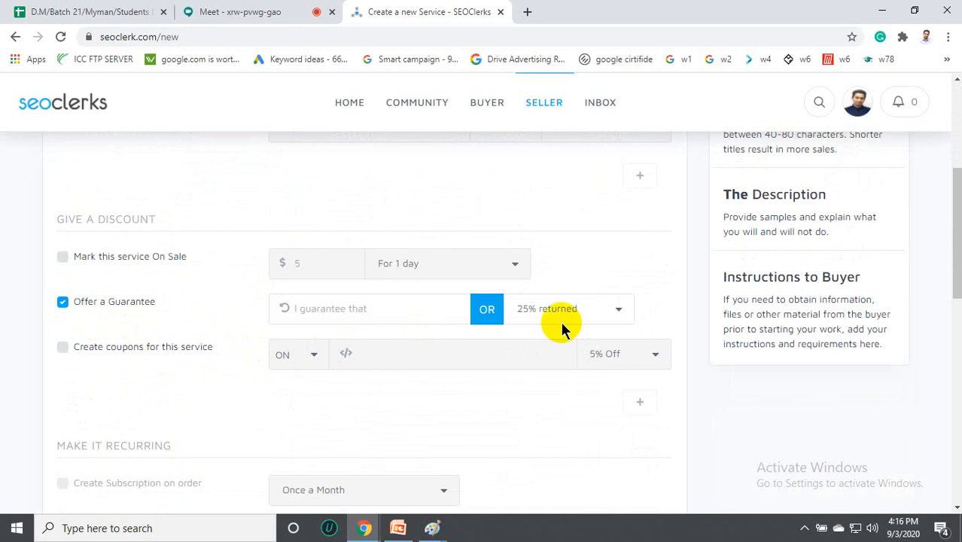
left_click(64, 303)
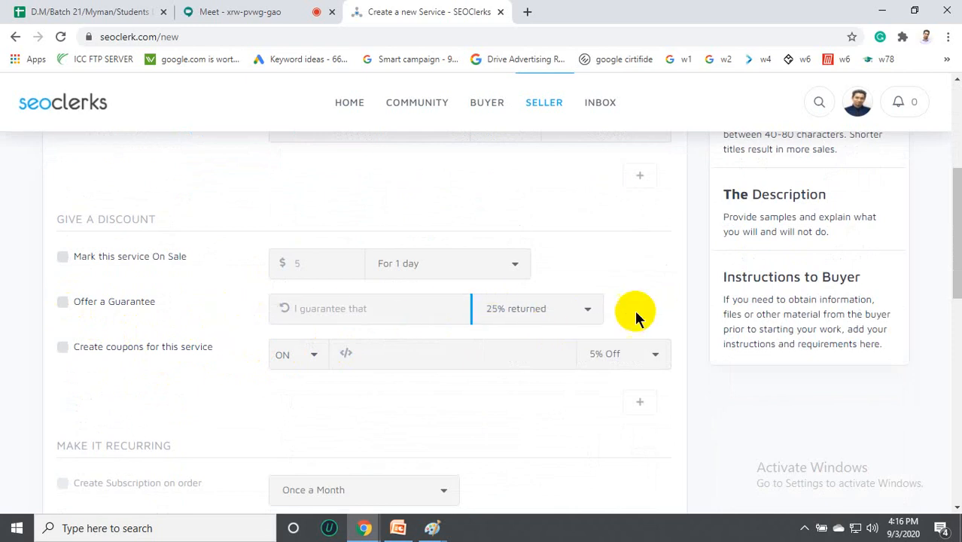
Examine the optional extras, discount, coupon, recurring subscription and affiliate commission settings of the Pricing stage.
scroll(395, 299, "down", 2)
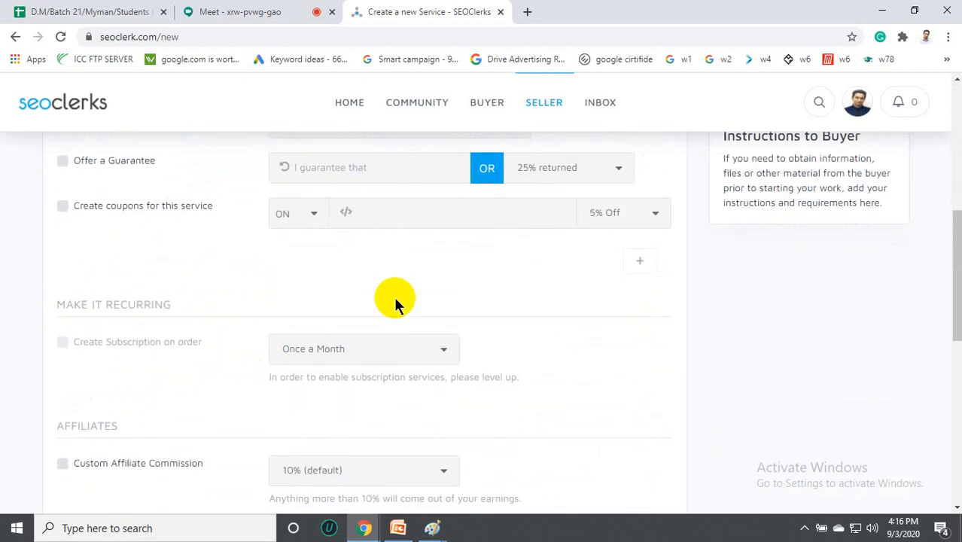
scroll(287, 266, "up", 1)
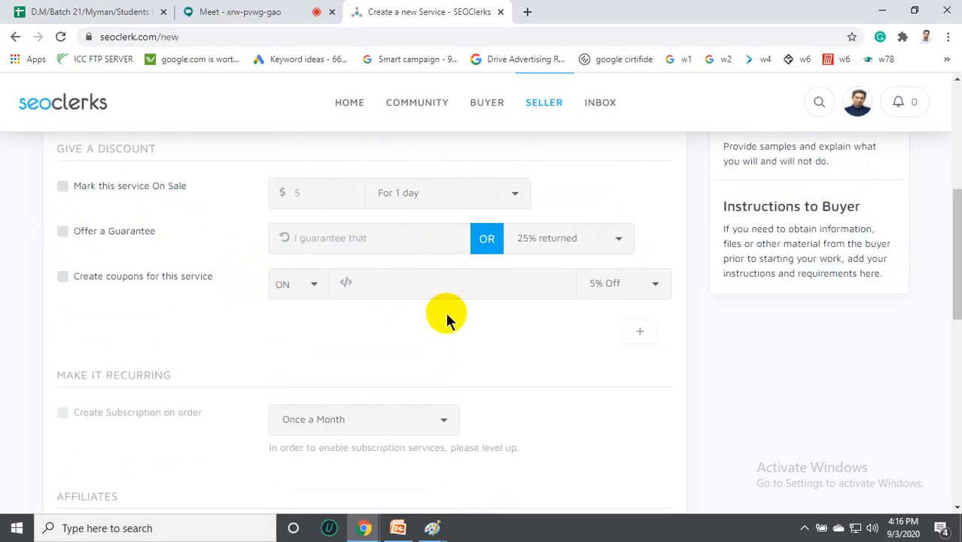
scroll(444, 325, "down", 3)
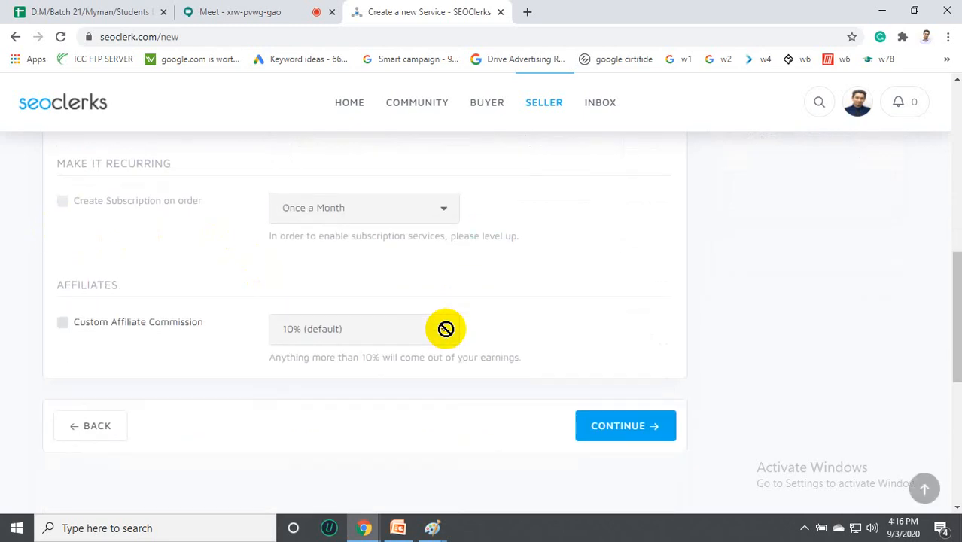
scroll(446, 329, "up", 2)
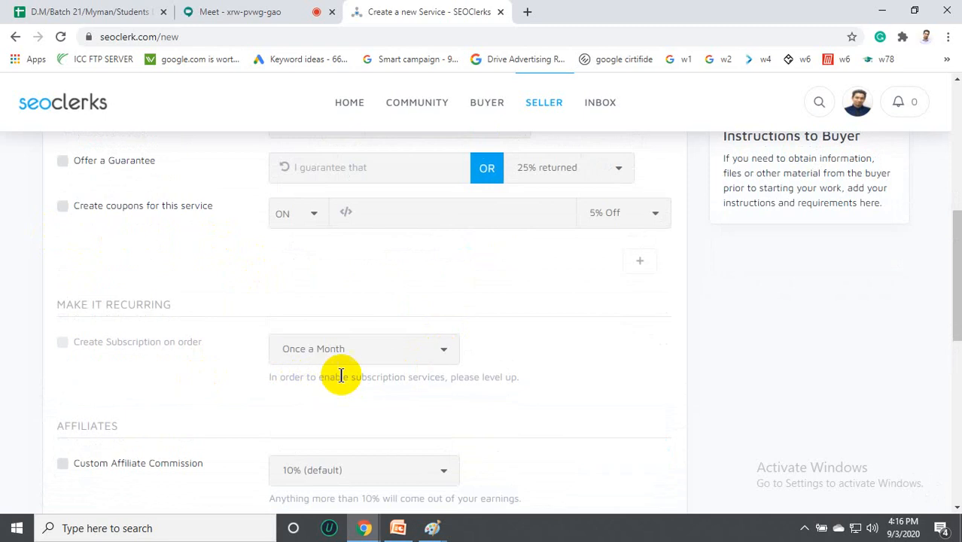
scroll(385, 370, "down", 2)
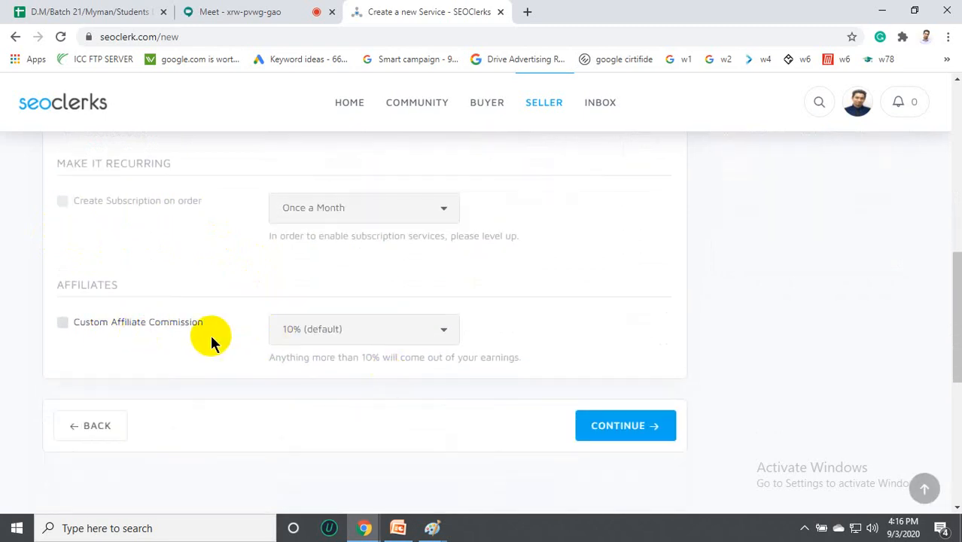
left_click(622, 424)
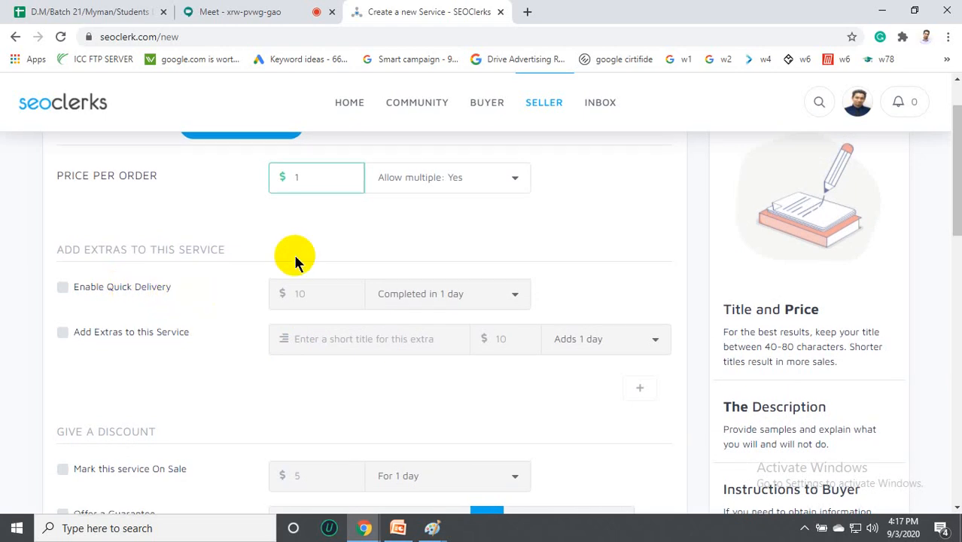
scroll(294, 271, "up", 1)
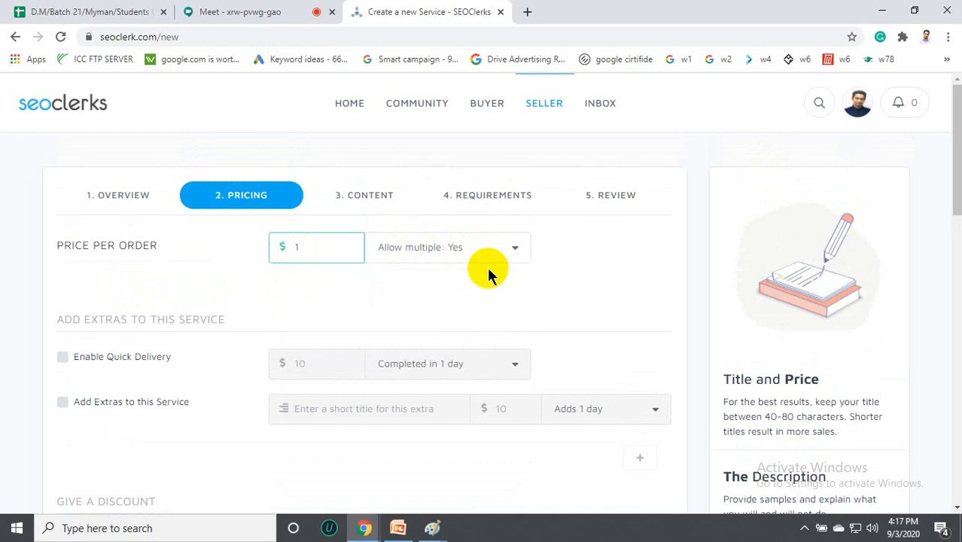
scroll(488, 295, "down", 1)
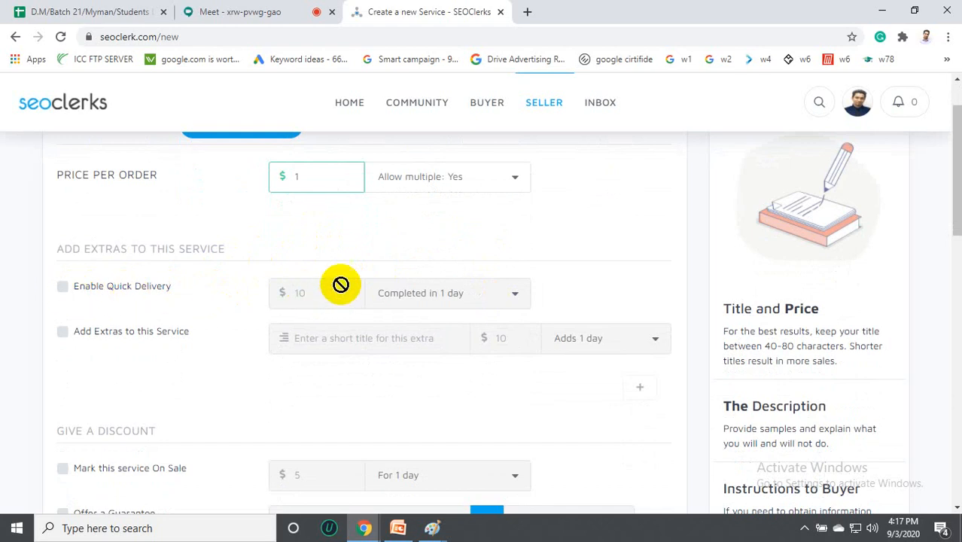
scroll(339, 284, "up", 1)
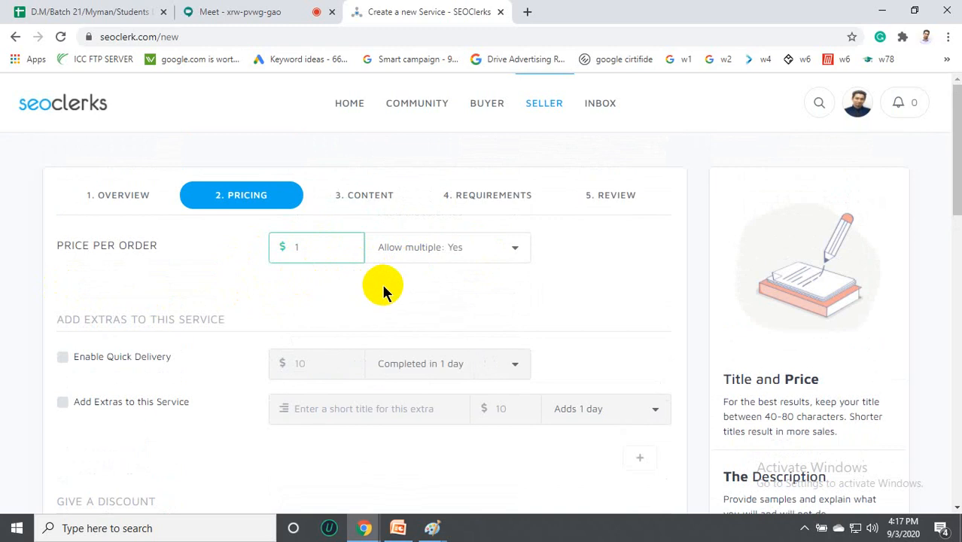
scroll(384, 292, "down", 2)
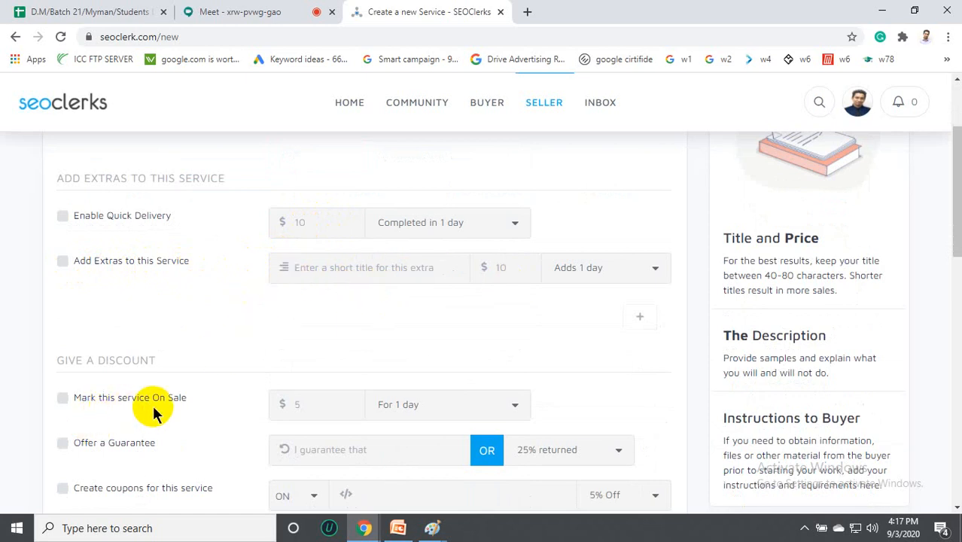
scroll(226, 395, "down", 2)
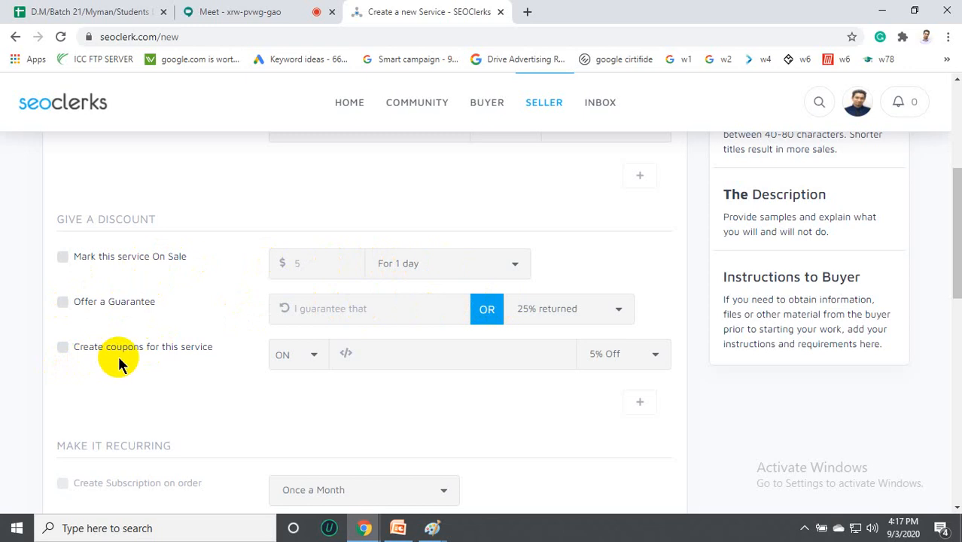
scroll(465, 370, "down", 2)
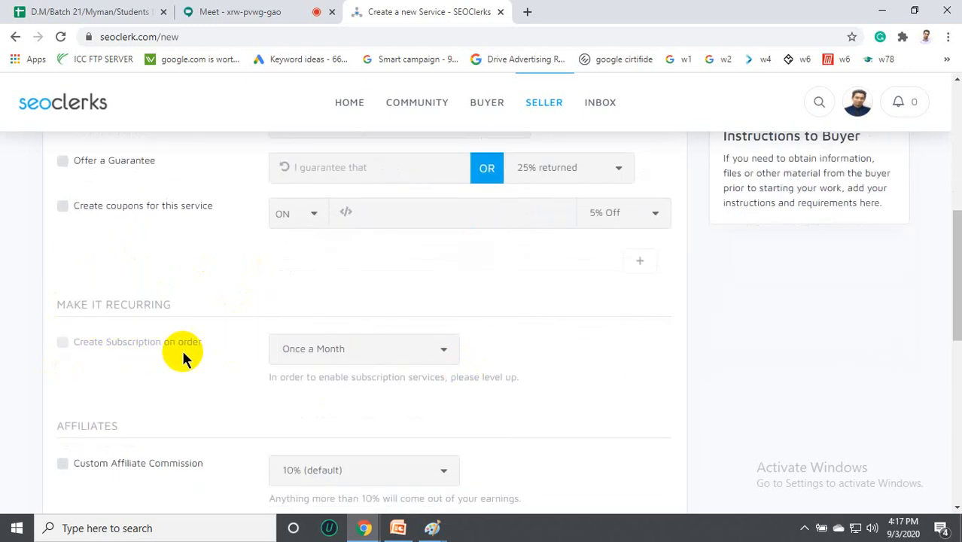
scroll(301, 354, "down", 2)
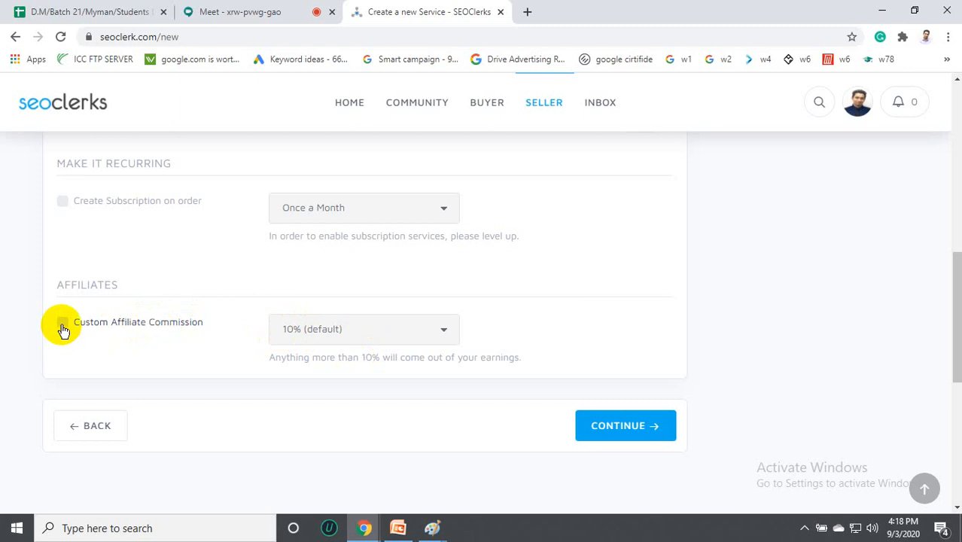
Proceed from Pricing to the Content stage, where the service description is entered.
scroll(456, 286, "up", 5)
scroll(437, 290, "down", 7)
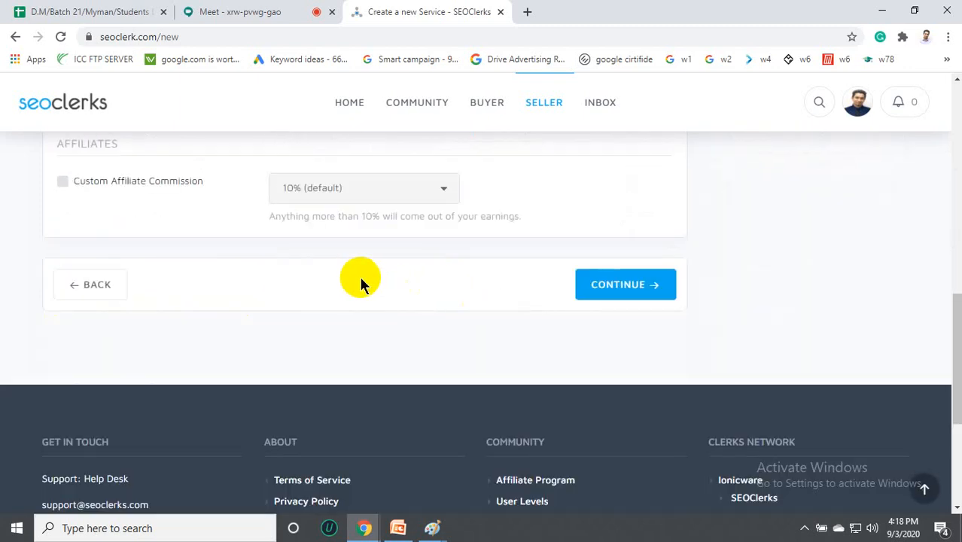
scroll(360, 285, "up", 1)
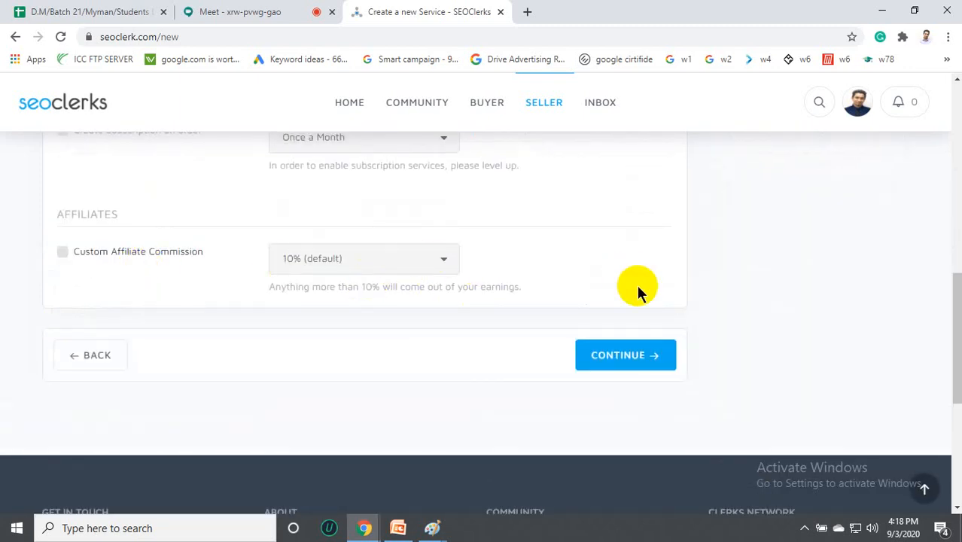
left_click(627, 360)
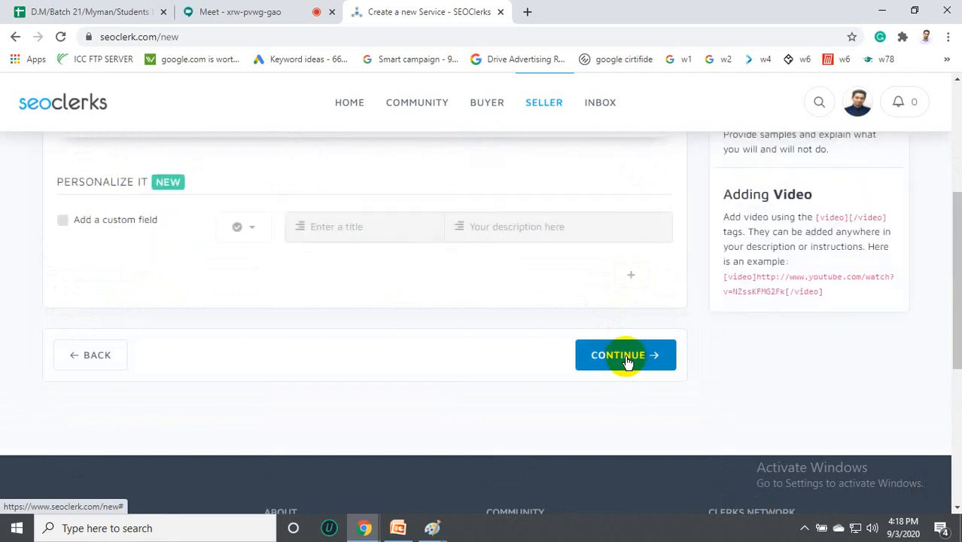
scroll(625, 361, "up", 4)
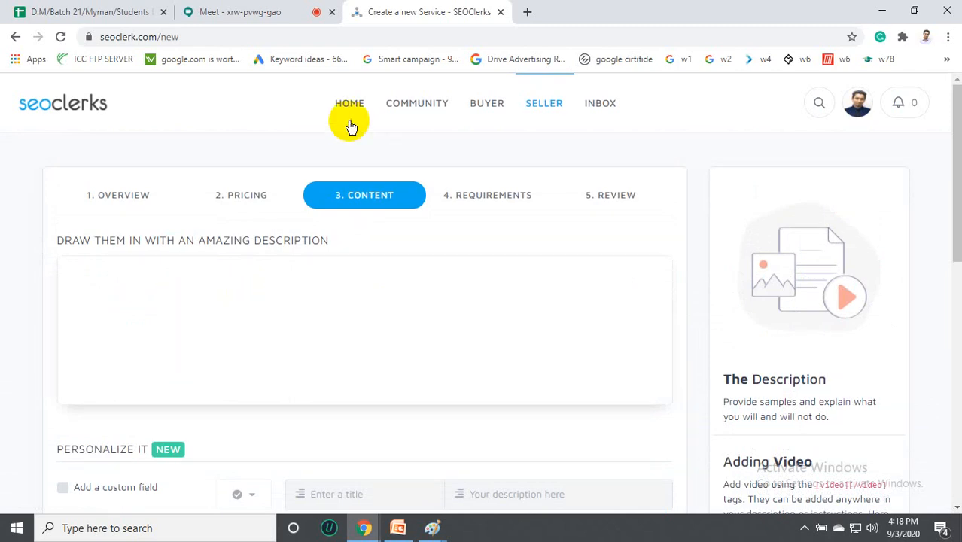
Open the SEOClerks marketplace in a separate browser tab and search its services for "email".
right_click(100, 109)
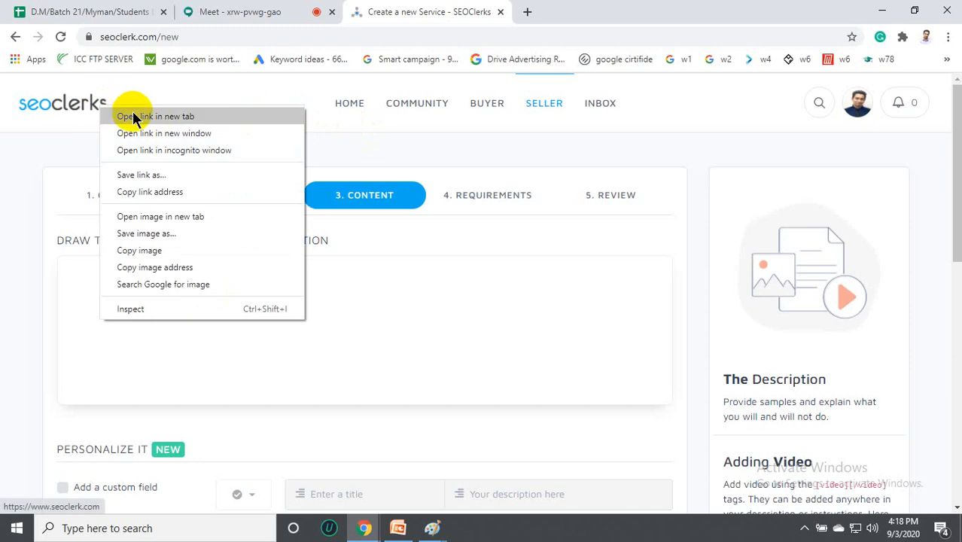
left_click(134, 118)
left_click(590, 11)
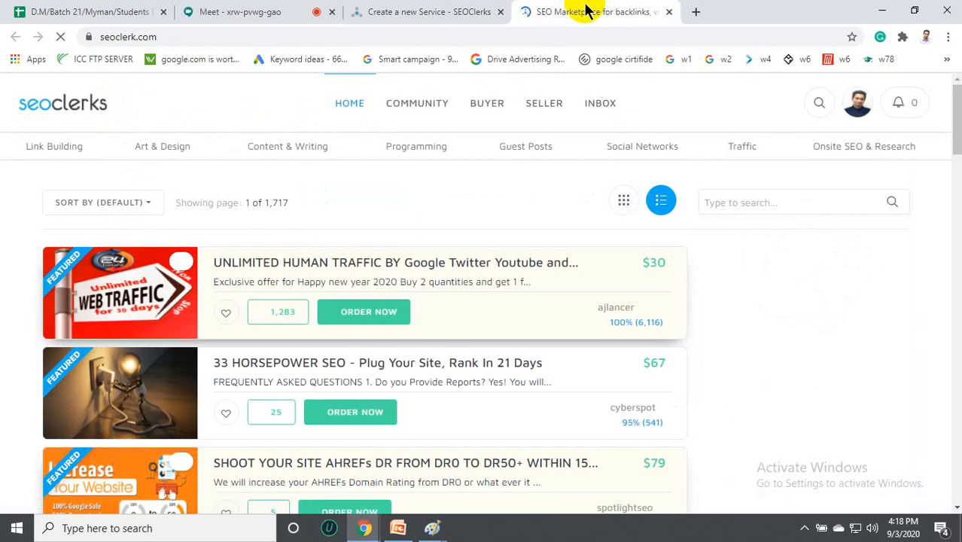
left_click(756, 203)
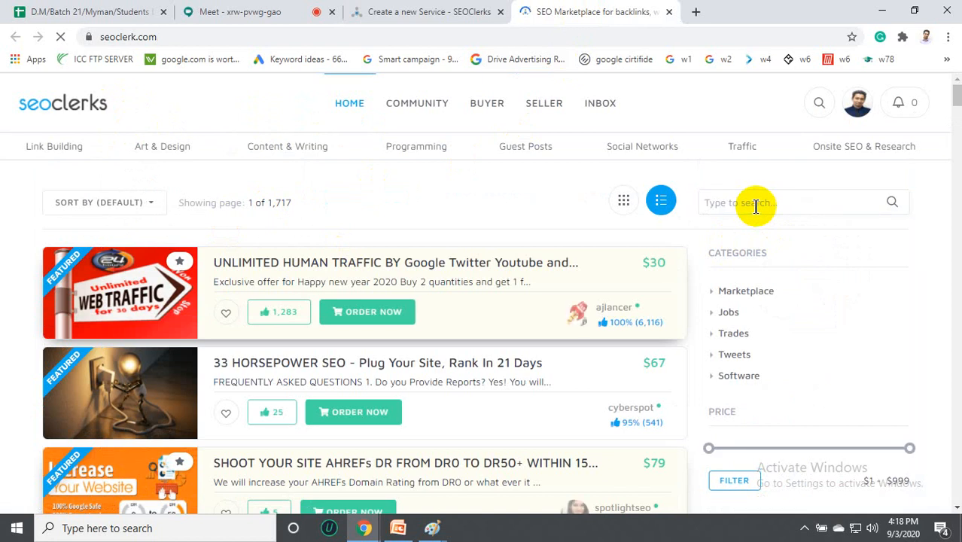
scroll(756, 208, "down", 5)
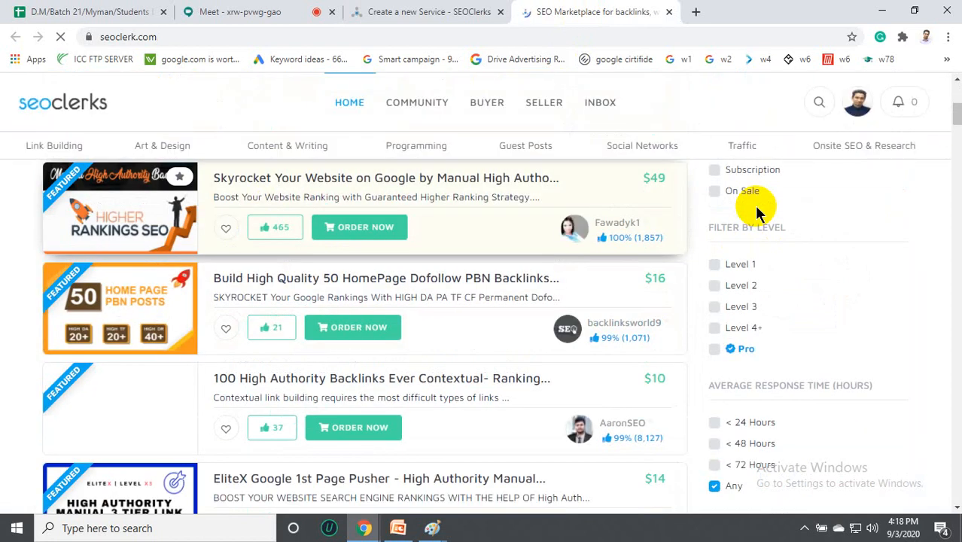
scroll(820, 211, "up", 5)
left_click(800, 205)
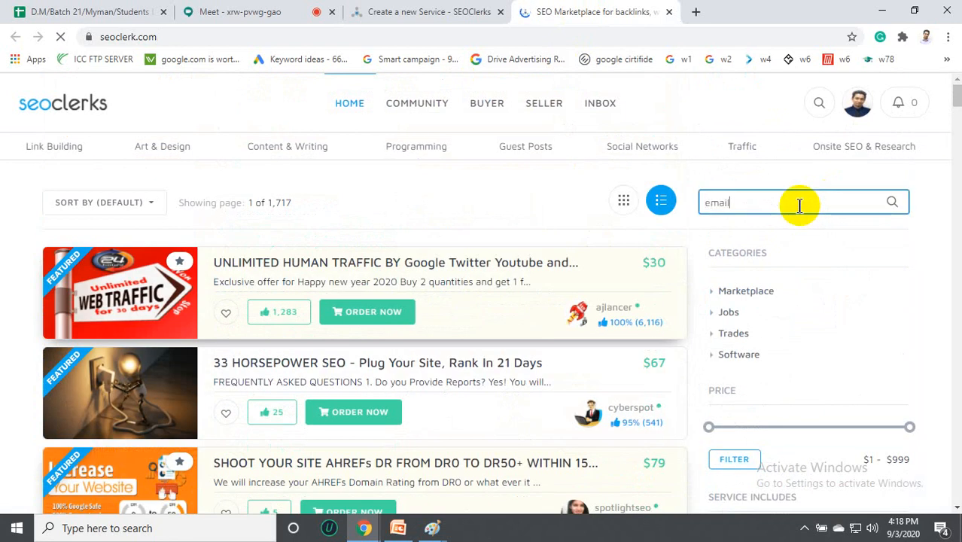
key("Return")
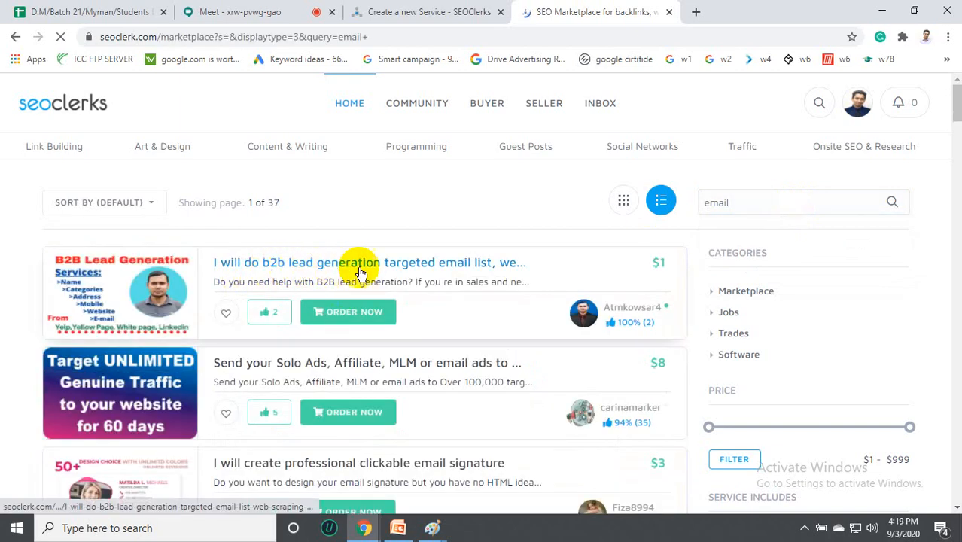
Open the b2b lead generation, 1000 Active Email List and More Than 900 Million Email List services in separate browser tabs.
right_click(428, 263)
left_click(459, 275)
scroll(280, 341, "down", 2)
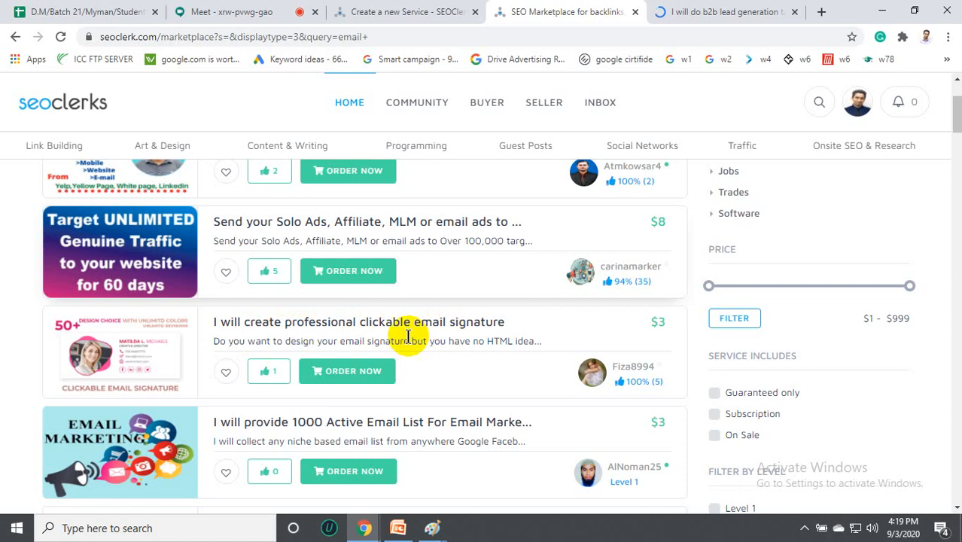
scroll(361, 343, "down", 1)
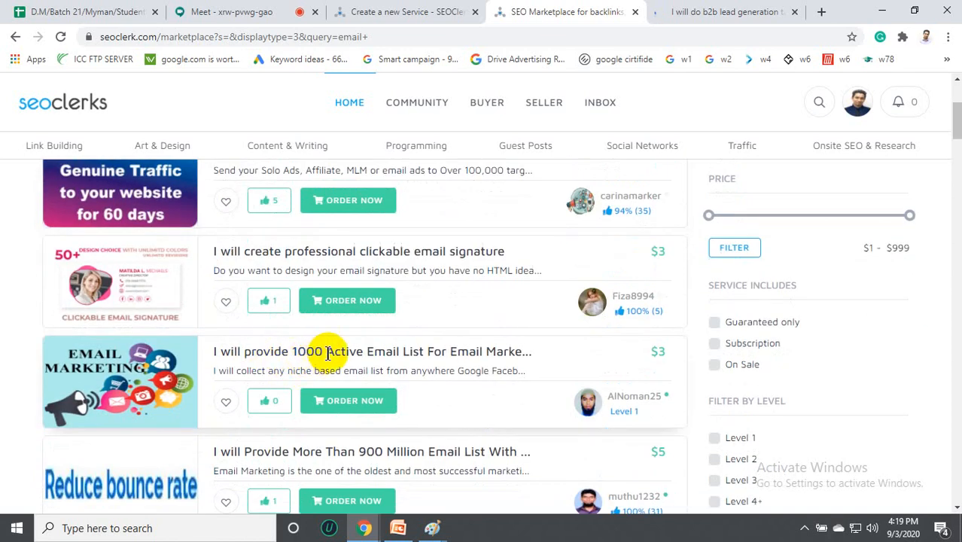
right_click(225, 354)
left_click(260, 364)
scroll(353, 343, "down", 1)
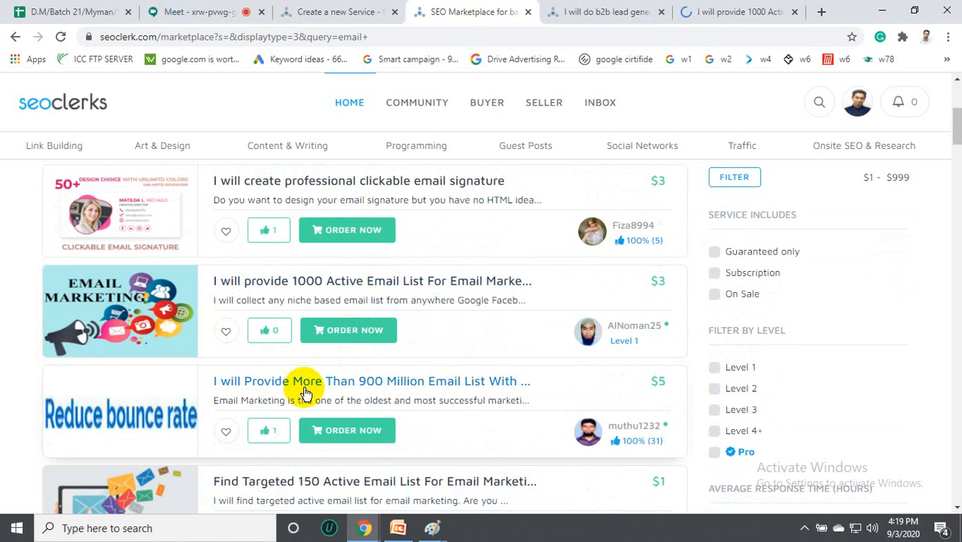
right_click(472, 386)
left_click(510, 404)
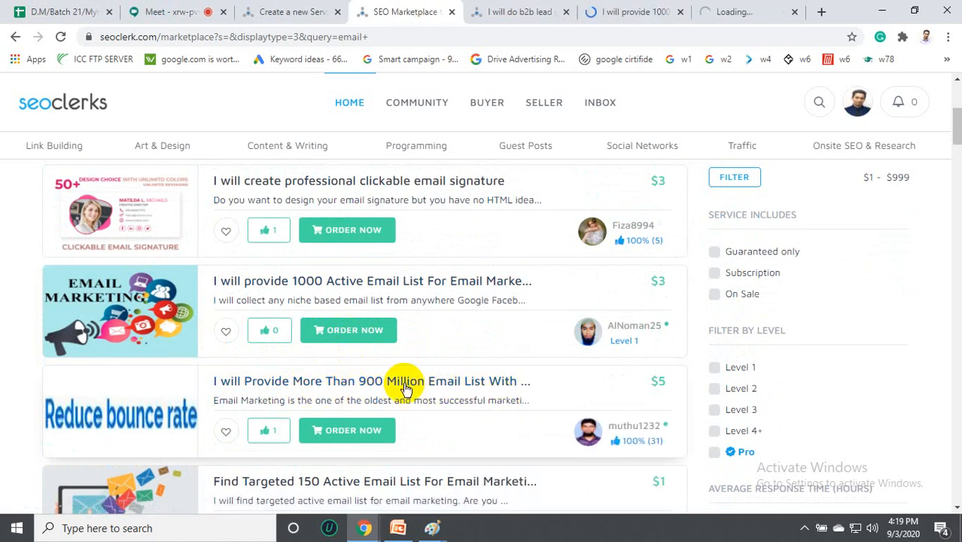
Examine the title, gallery images and description of the b2b lead generation service as a reference.
left_click(527, 15)
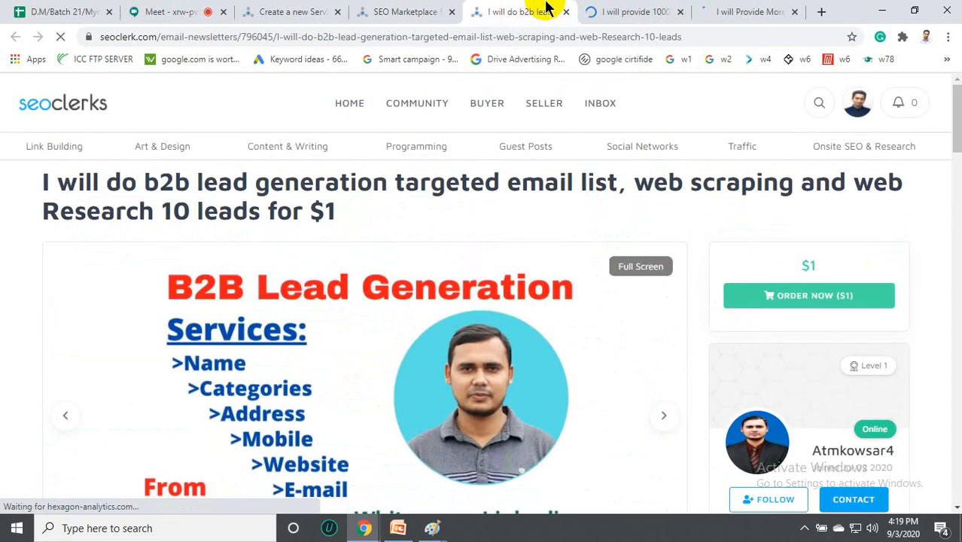
left_click(406, 291)
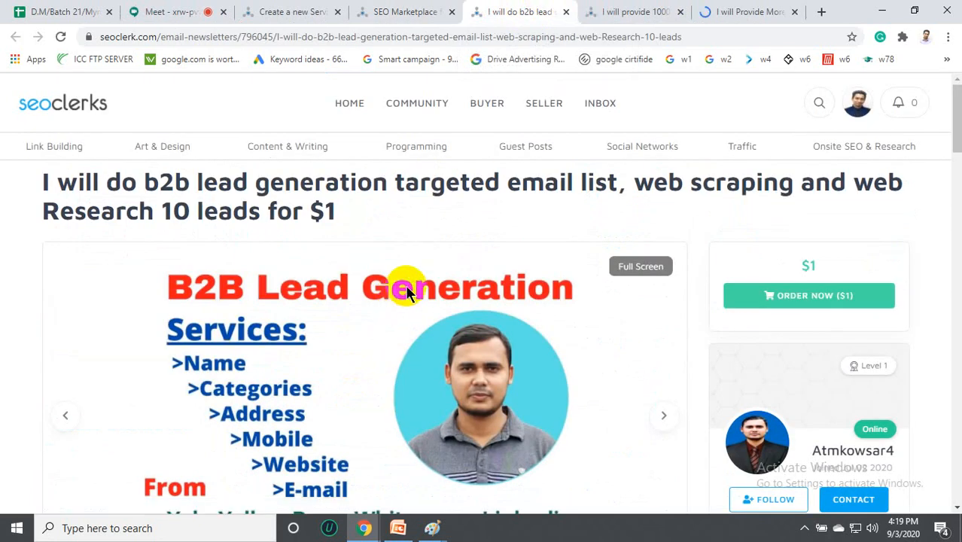
scroll(407, 290, "down", 2)
scroll(355, 301, "up", 2)
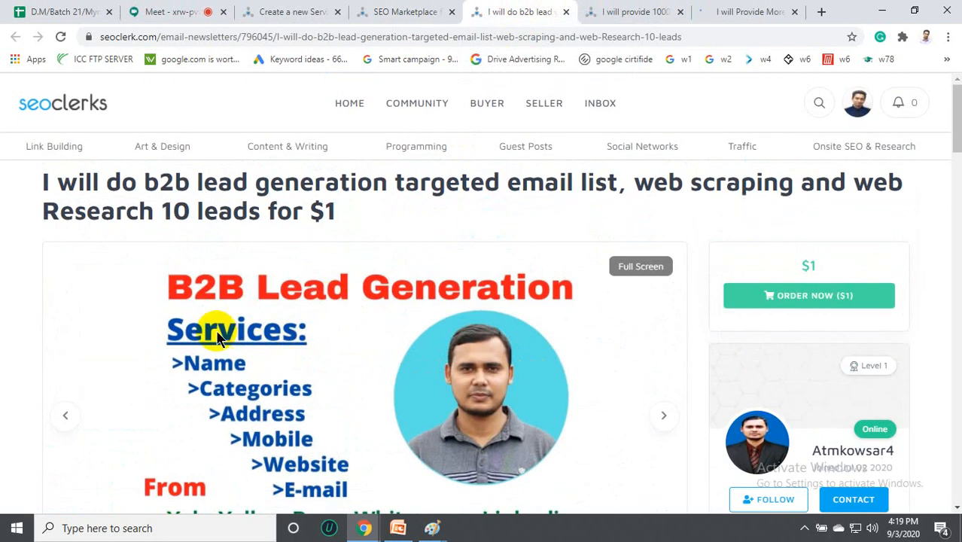
scroll(189, 328, "down", 1)
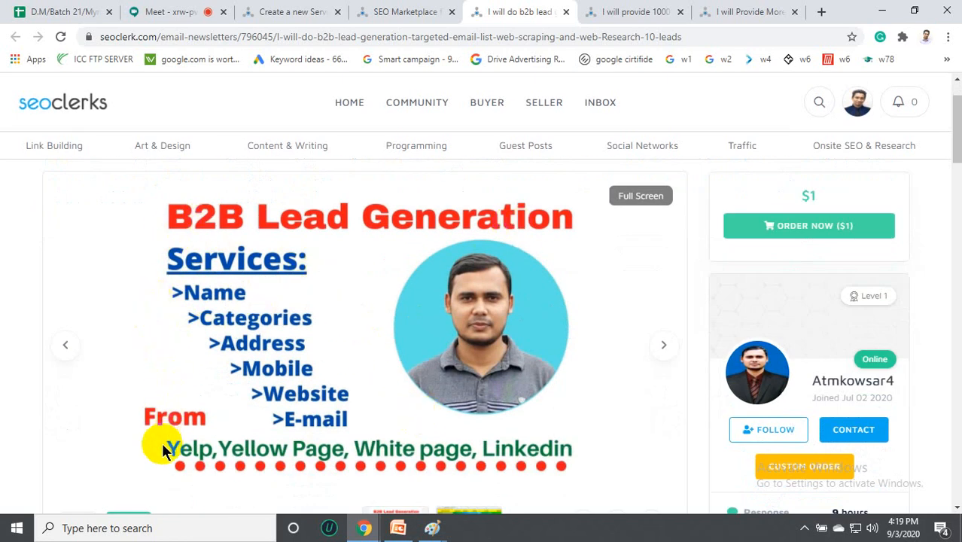
scroll(439, 355, "down", 2)
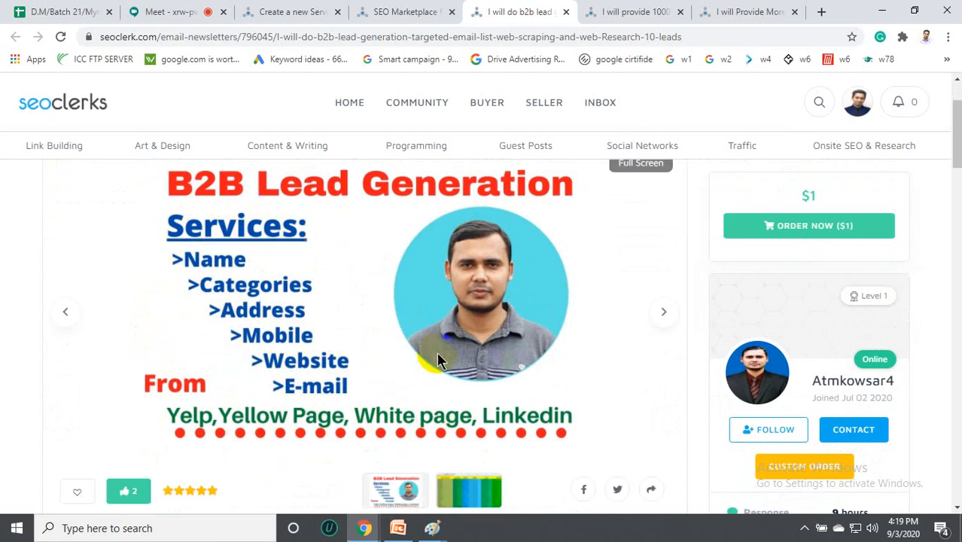
scroll(440, 331, "up", 2)
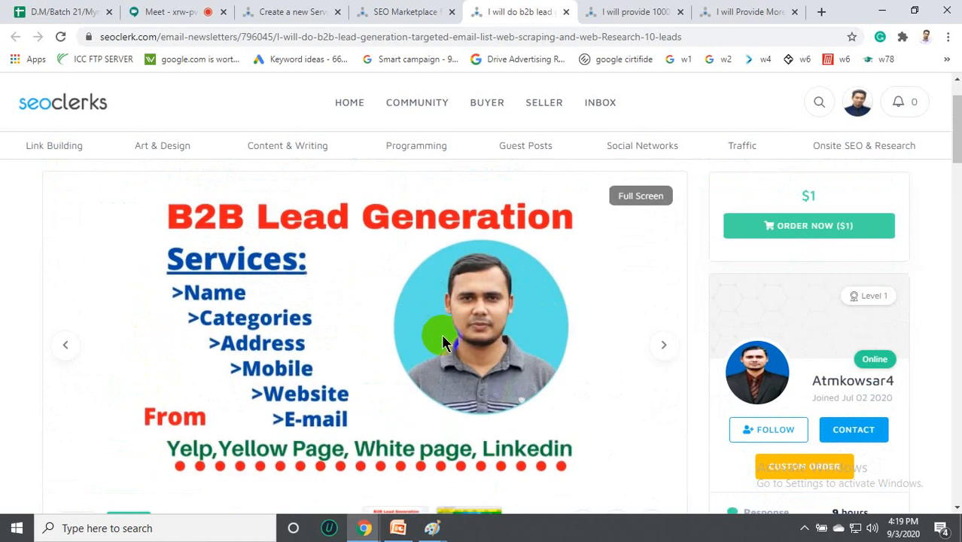
left_click(663, 348)
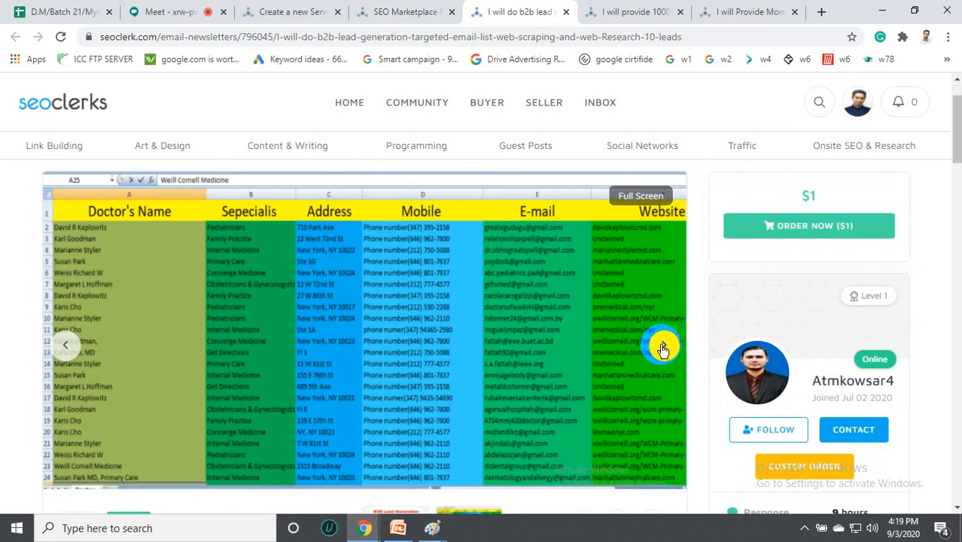
left_click(66, 345)
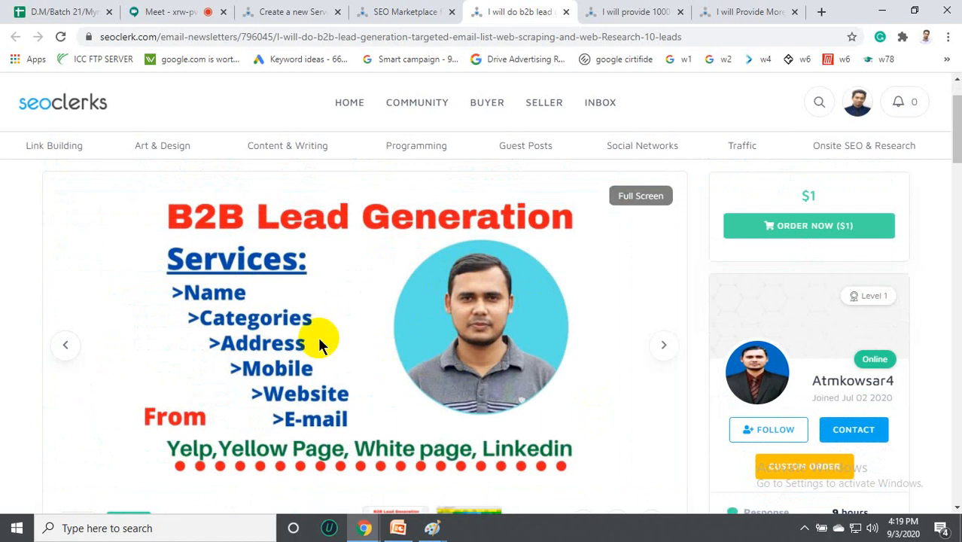
scroll(271, 346, "down", 4)
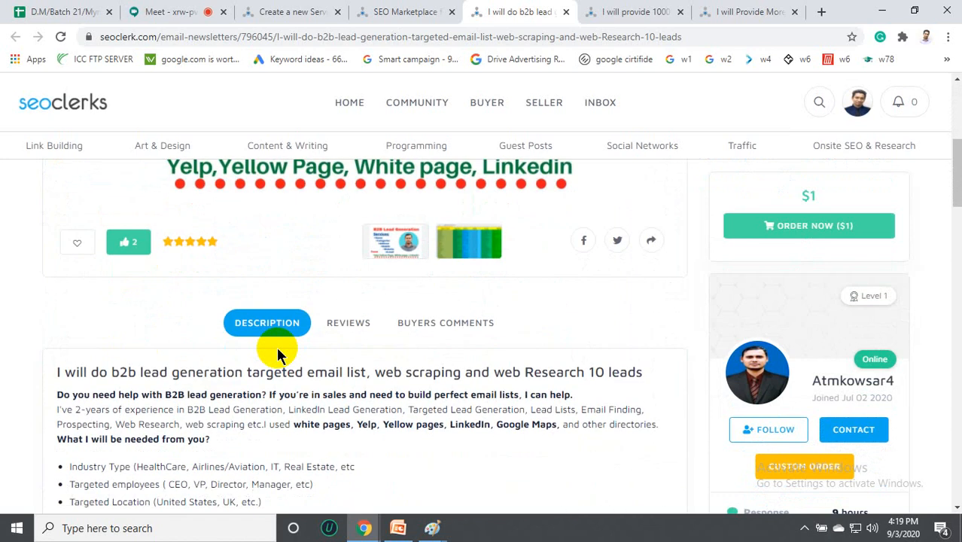
scroll(277, 354, "down", 3)
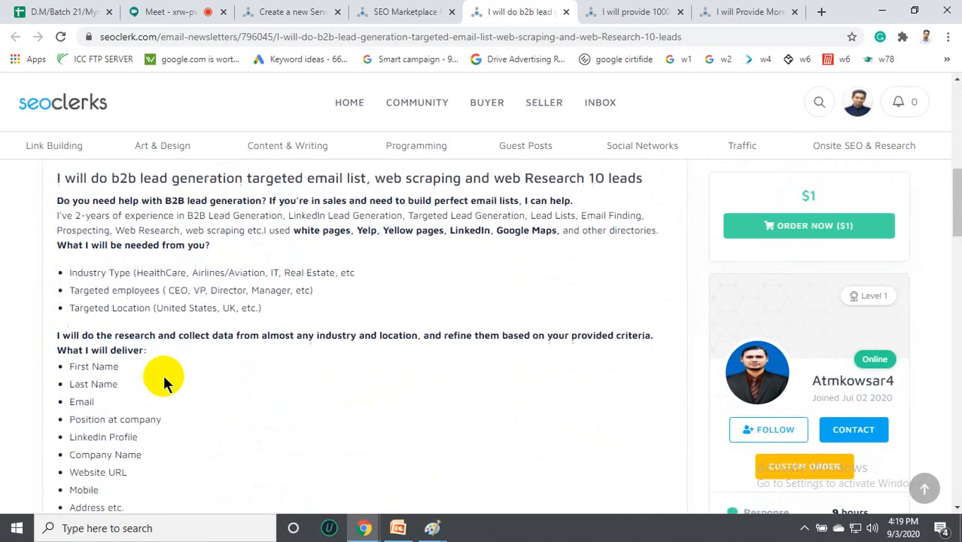
scroll(165, 382, "up", 1)
Open Notepad, close the duplicate blank window and place the remaining one beside the reference service's description.
left_click(200, 532)
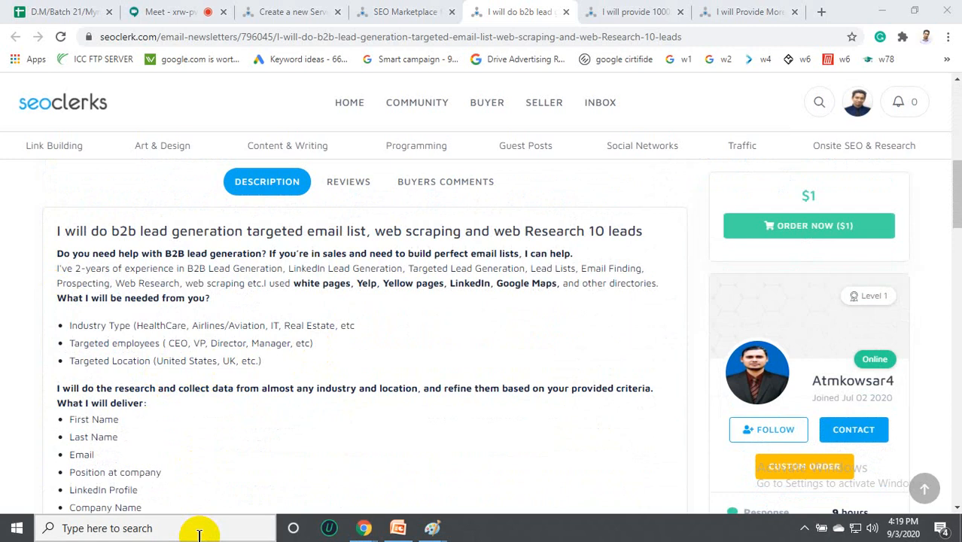
type("noy")
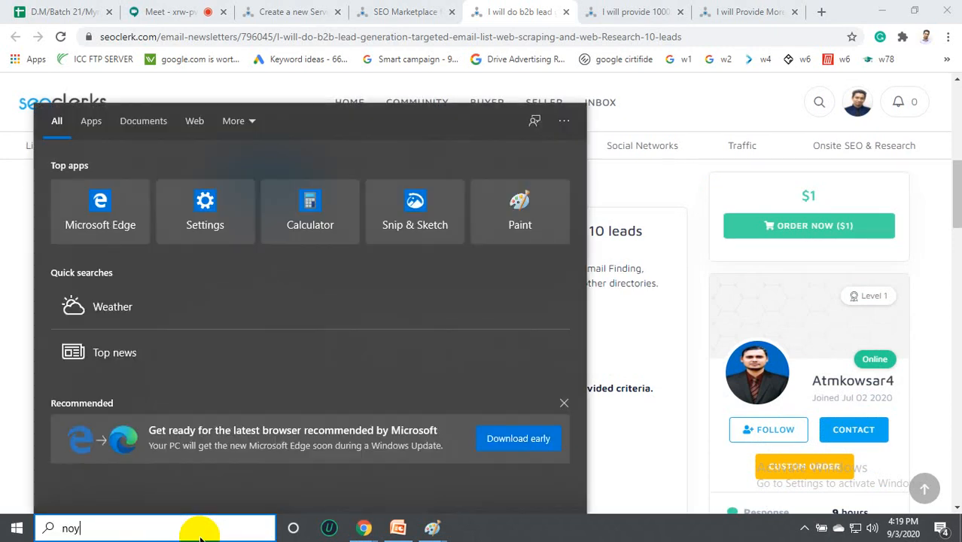
key("BackSpace")
type("tepad")
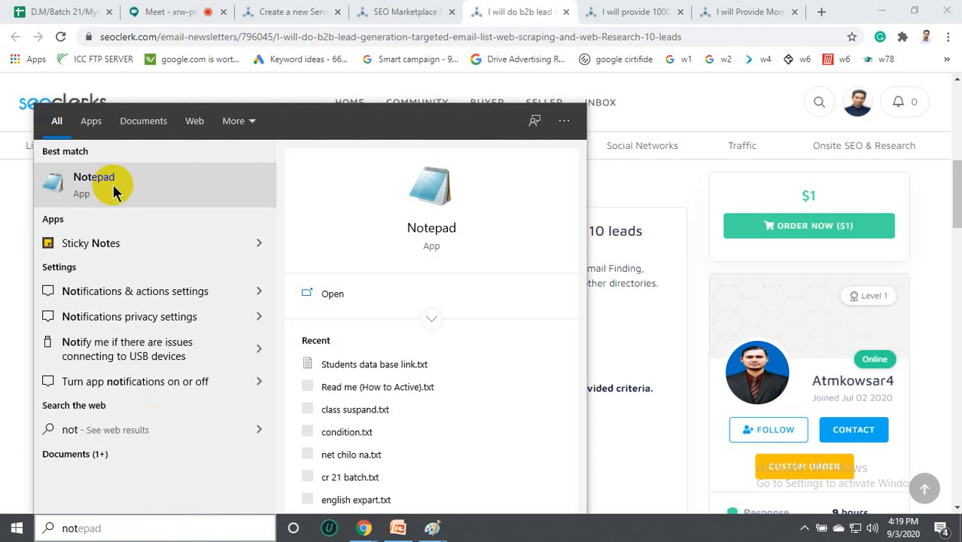
mouse_move(441, 531)
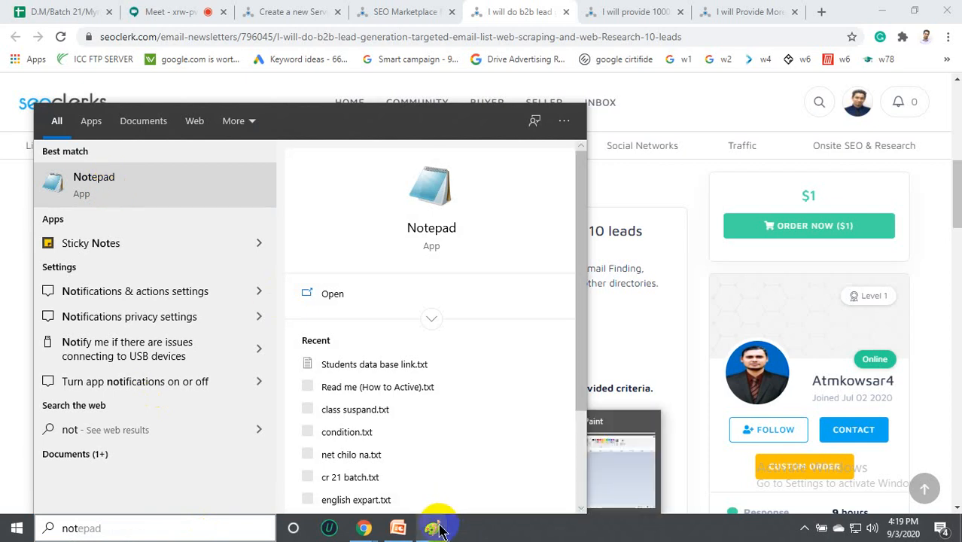
key("Return")
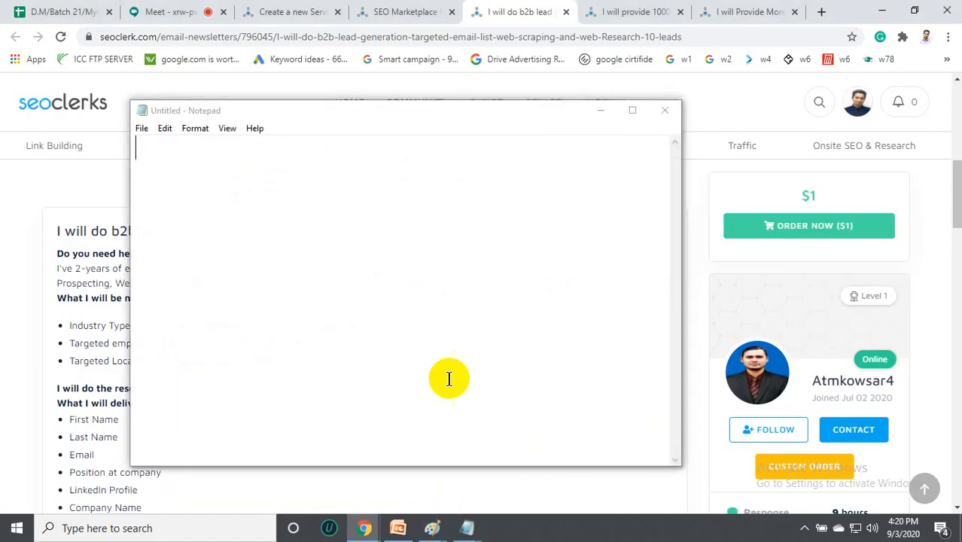
left_click_drag(662, 129, 765, 151)
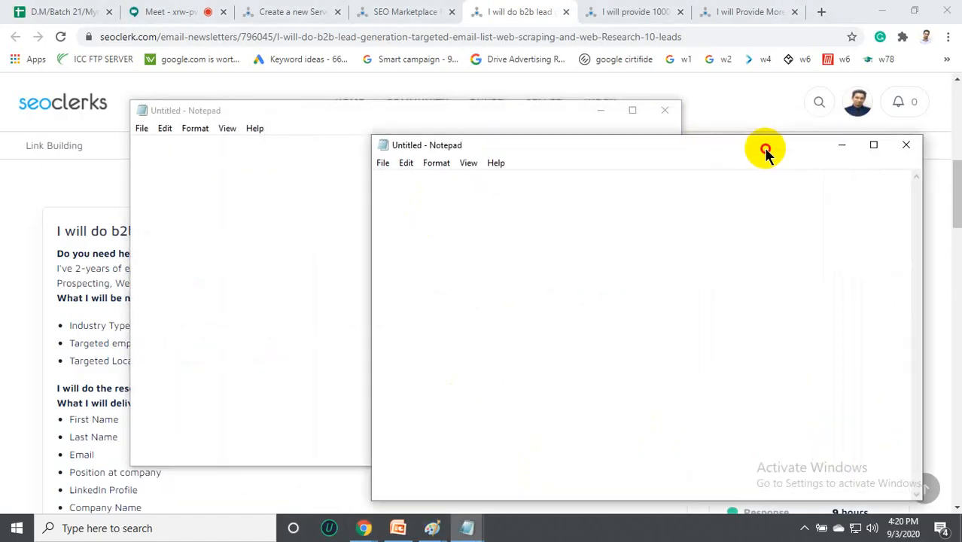
left_click(909, 147)
left_click(467, 528)
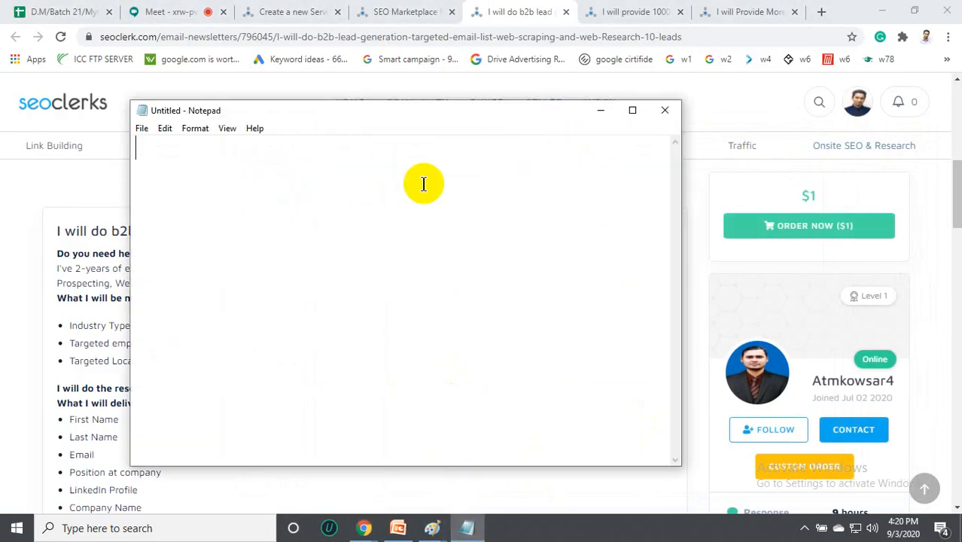
left_click_drag(399, 112, 683, 181)
Review how the reference service's description is structured, from the buyer requirements to the deliverables and tools.
scroll(160, 263, "down", 2)
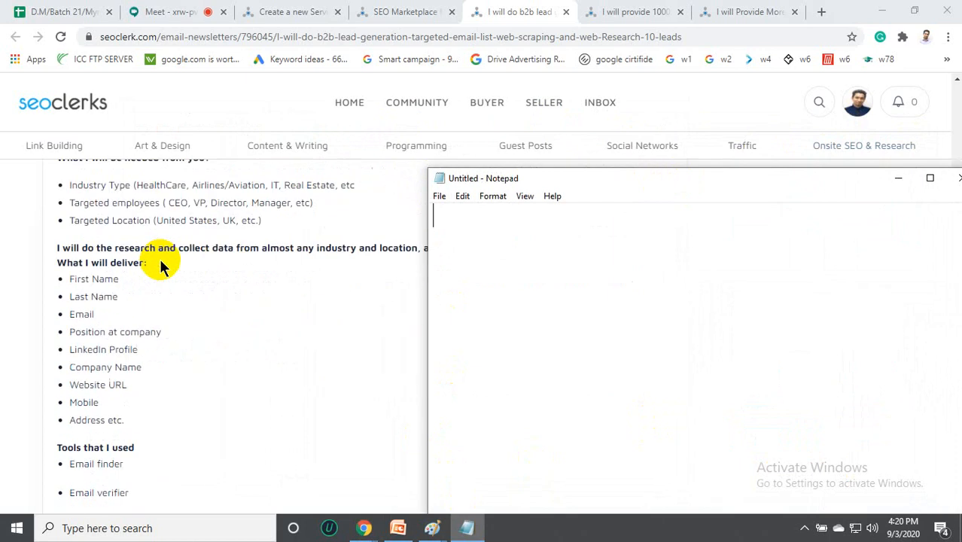
scroll(160, 264, "up", 4)
left_click_drag(76, 254, 173, 389)
left_click(181, 269)
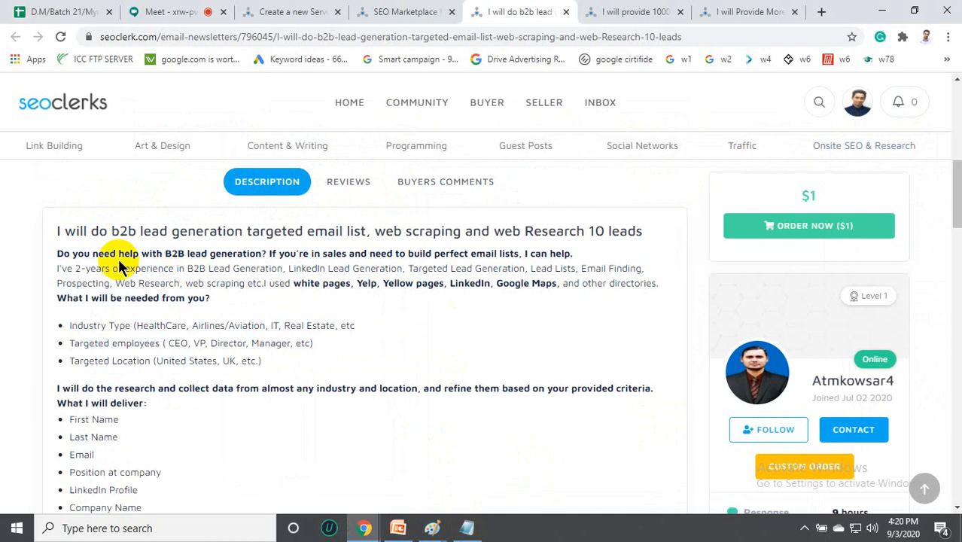
Using the reference service's title as a model, write 'I will provide you Active "USA" Based Email list' in Notepad.
left_click_drag(56, 231, 639, 232)
left_click(570, 251)
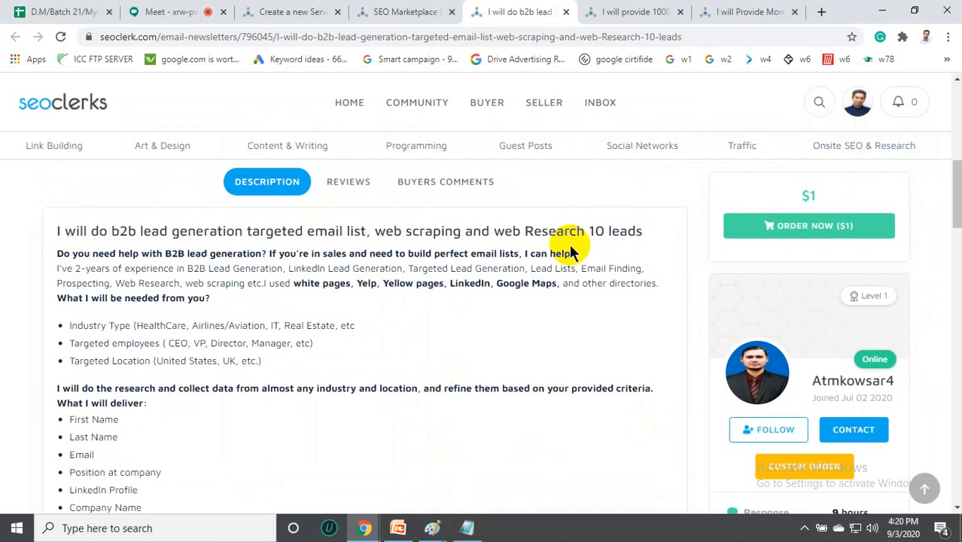
left_click(466, 526)
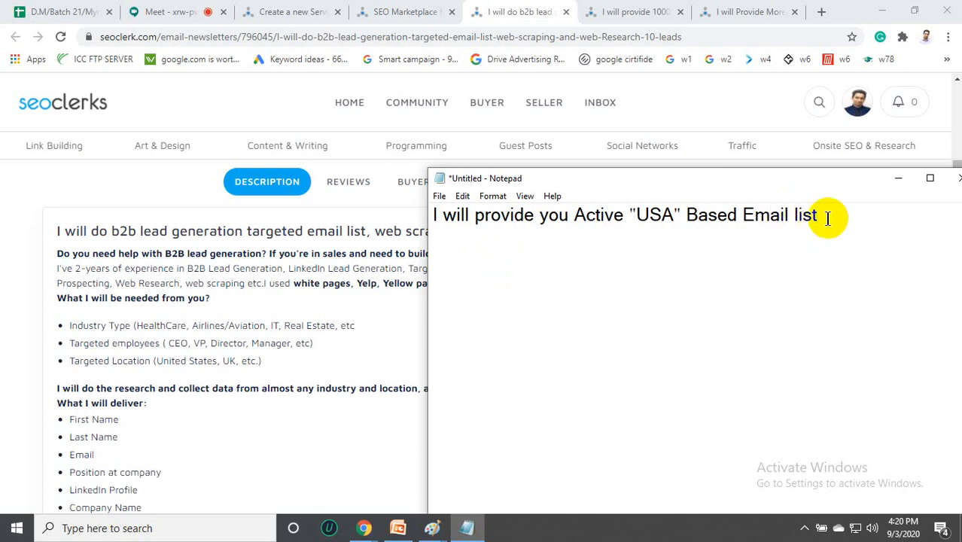
left_click_drag(824, 216, 435, 202)
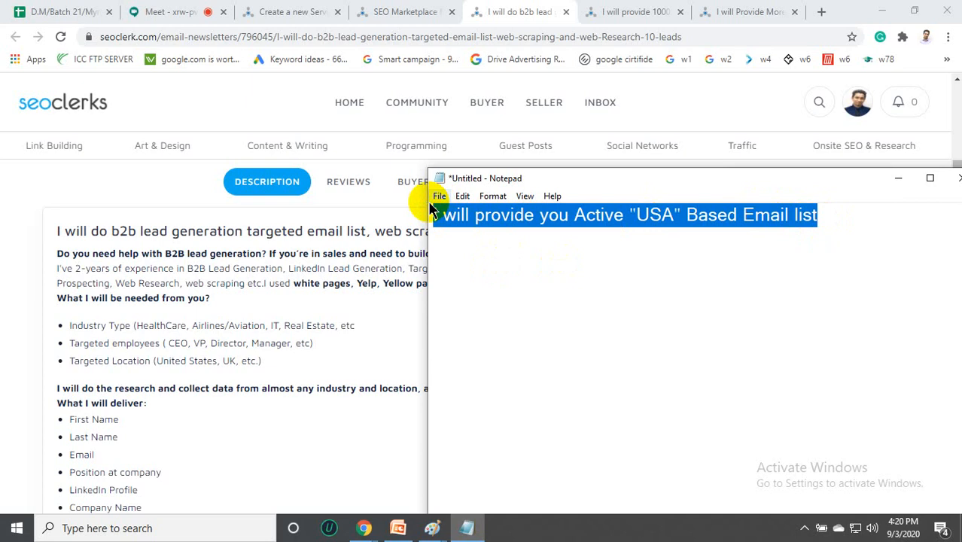
Check the description area in the new service's Content stage and return to the Notepad draft.
left_click(293, 11)
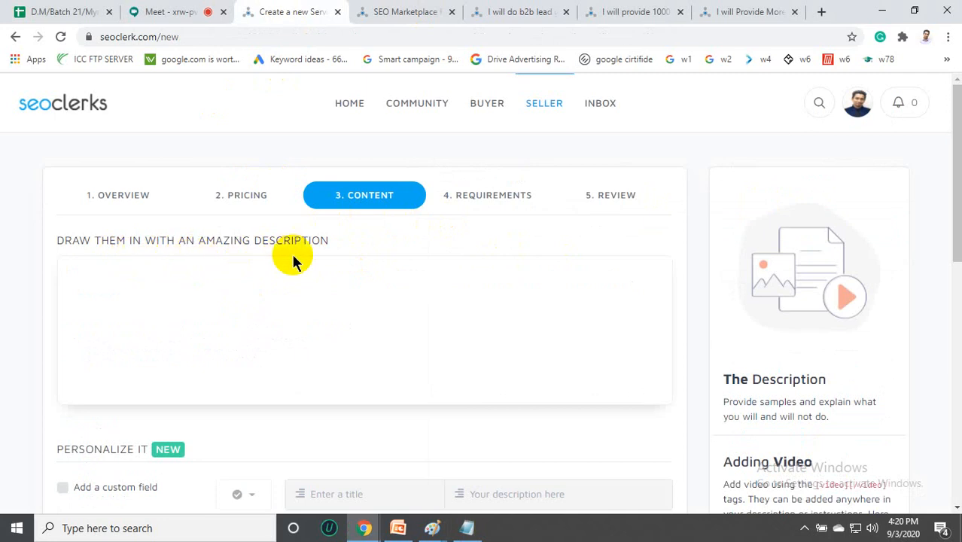
scroll(270, 307, "down", 2)
scroll(271, 307, "up", 2)
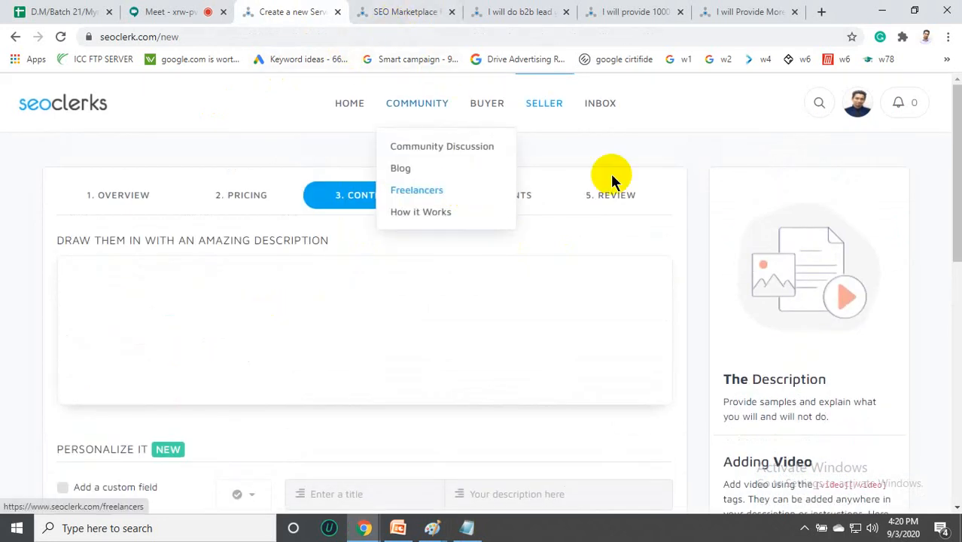
left_click(467, 528)
left_click(500, 329)
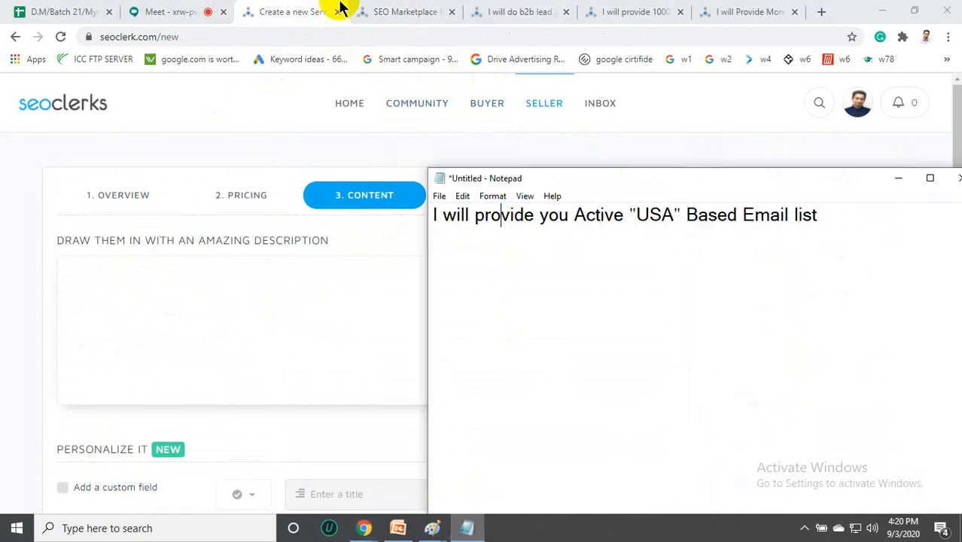
Close the marketplace search results and review the B2B lead generation service's description, including its deliverables, tools and reasons to choose the seller.
left_click(421, 9)
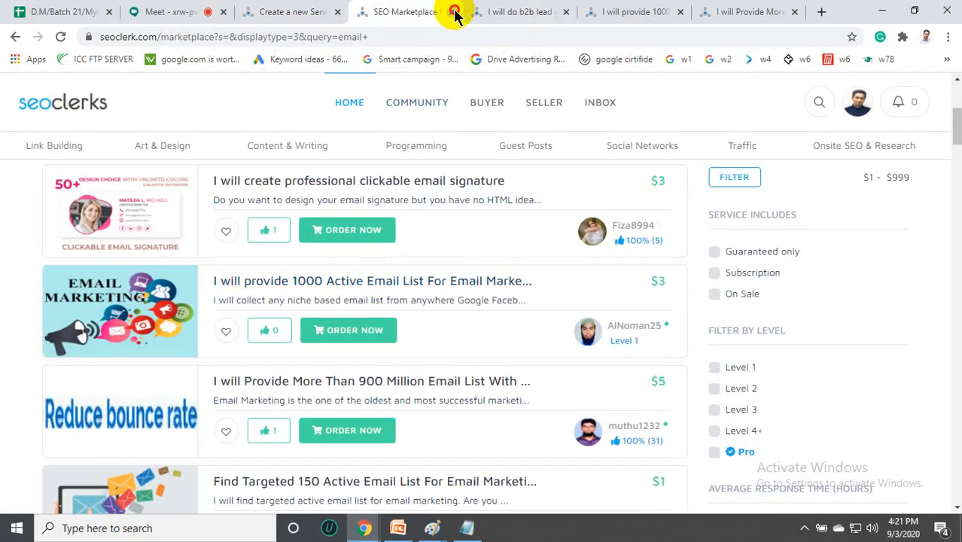
left_click(451, 12)
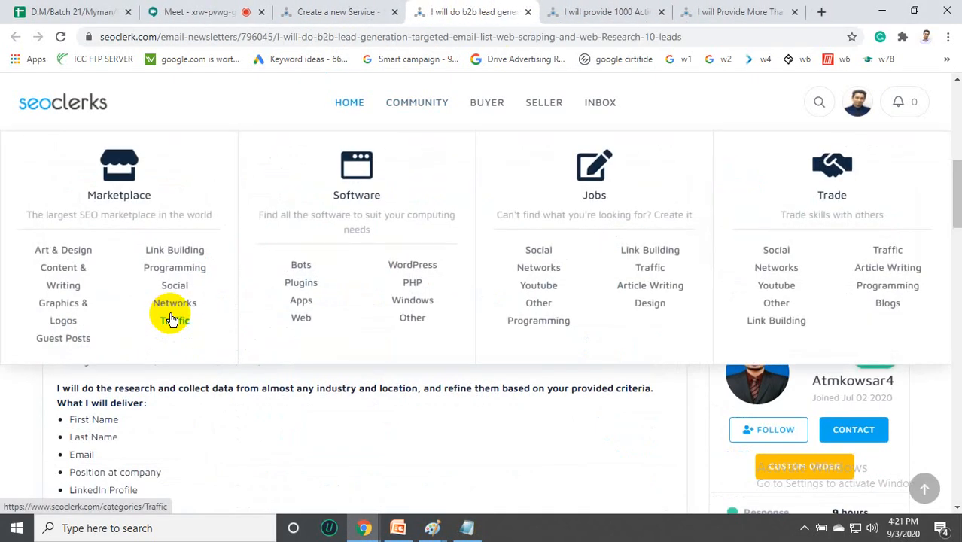
scroll(232, 439, "down", 3)
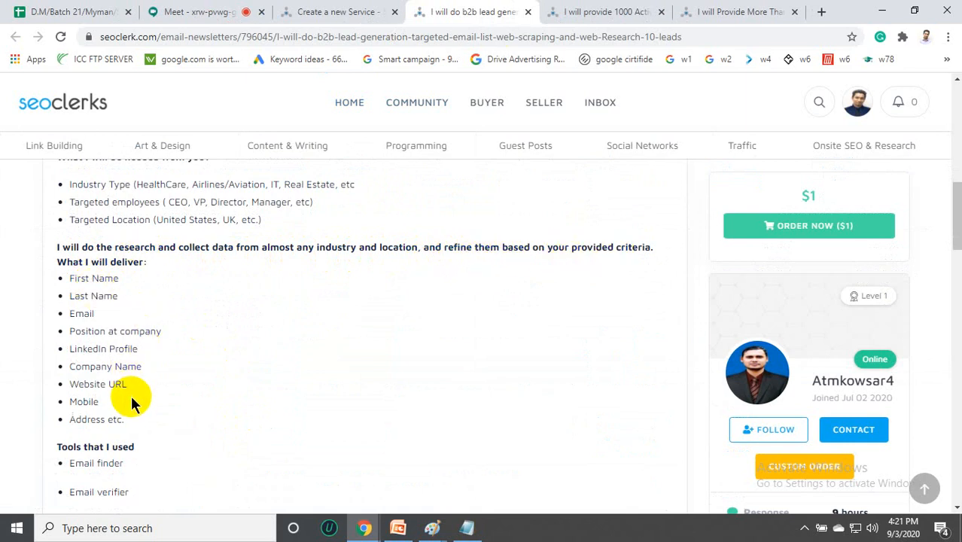
scroll(151, 414, "down", 1)
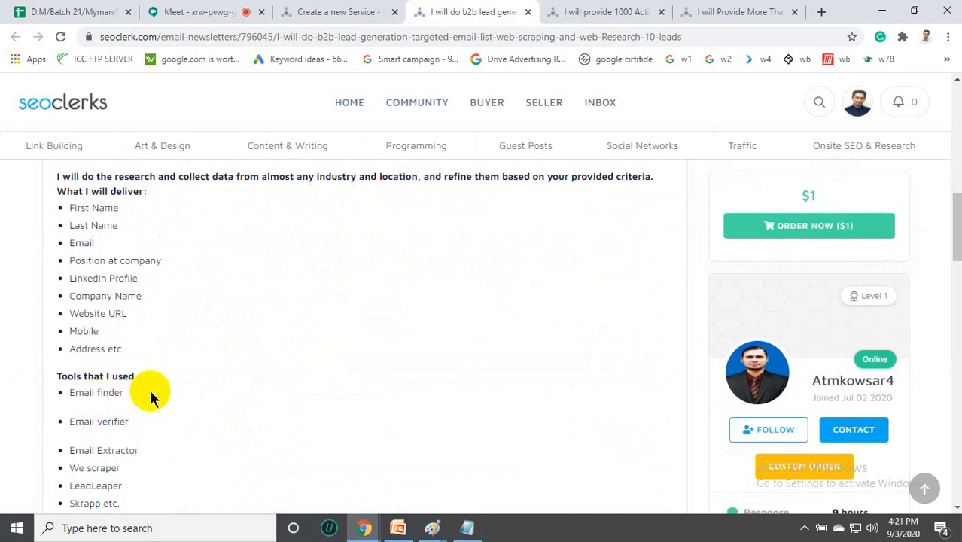
scroll(149, 395, "down", 2)
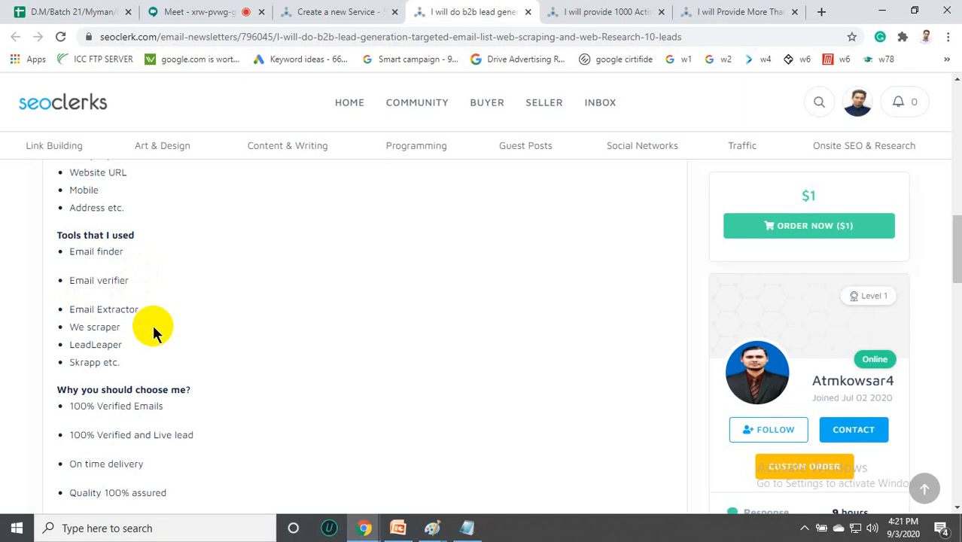
scroll(117, 431, "down", 1)
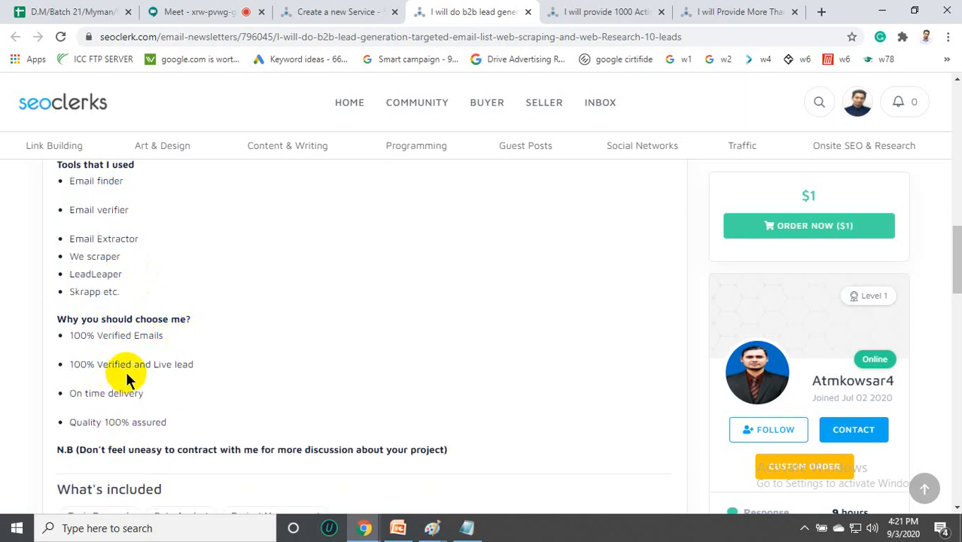
scroll(125, 372, "down", 1)
scroll(125, 373, "up", 4)
scroll(125, 372, "up", 2)
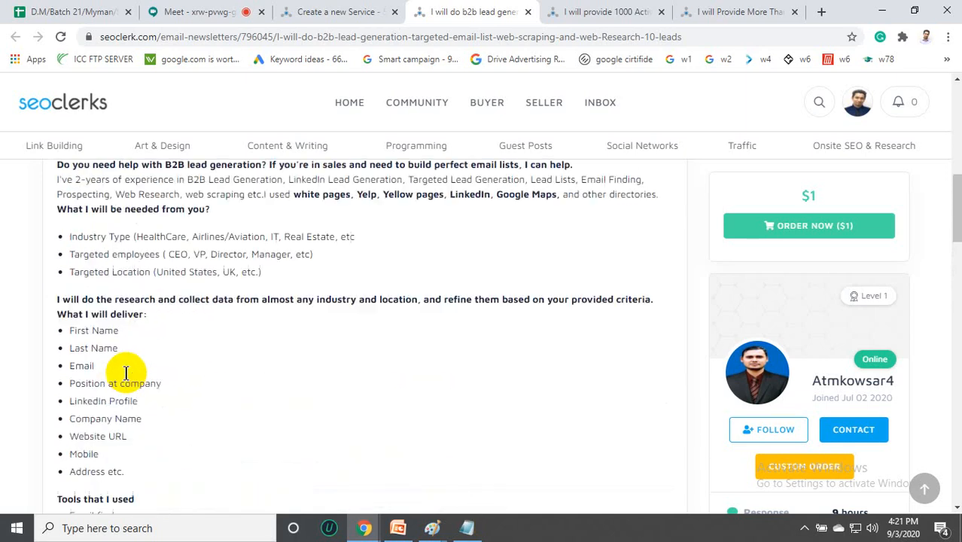
Review the description and service list of the '1000 Active Email List For Email Marketing' service.
left_click(624, 14)
scroll(290, 304, "down", 3)
scroll(290, 299, "down", 3)
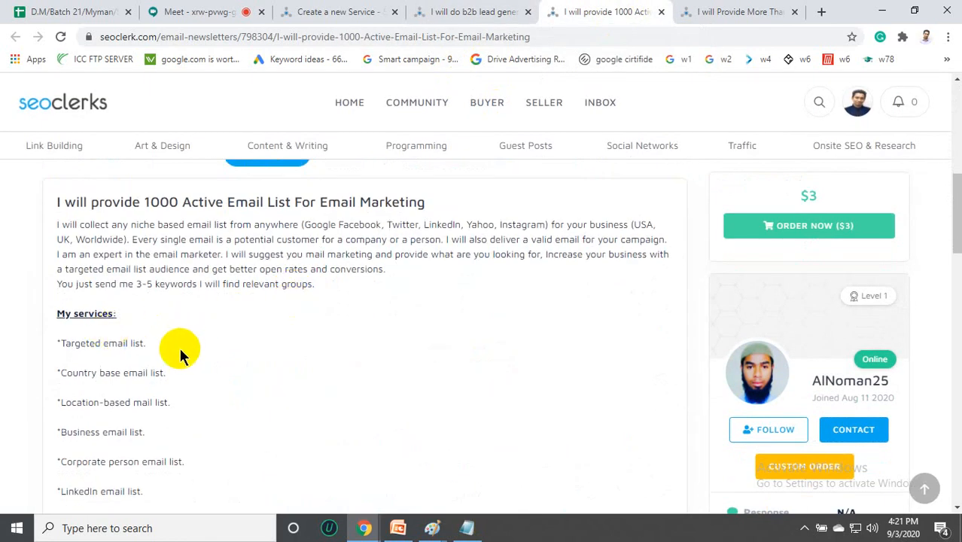
scroll(179, 348, "down", 1)
scroll(123, 364, "down", 3)
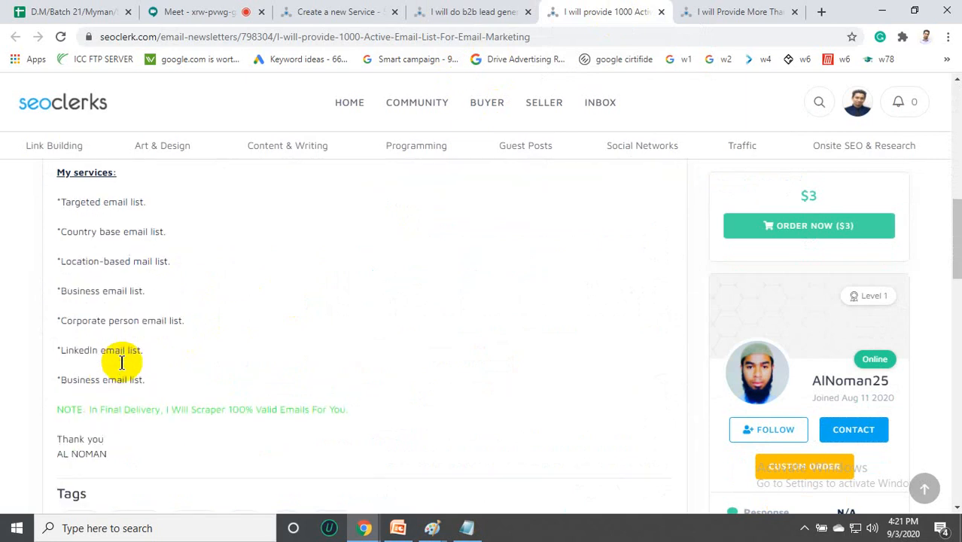
scroll(125, 366, "up", 3)
scroll(113, 354, "up", 1)
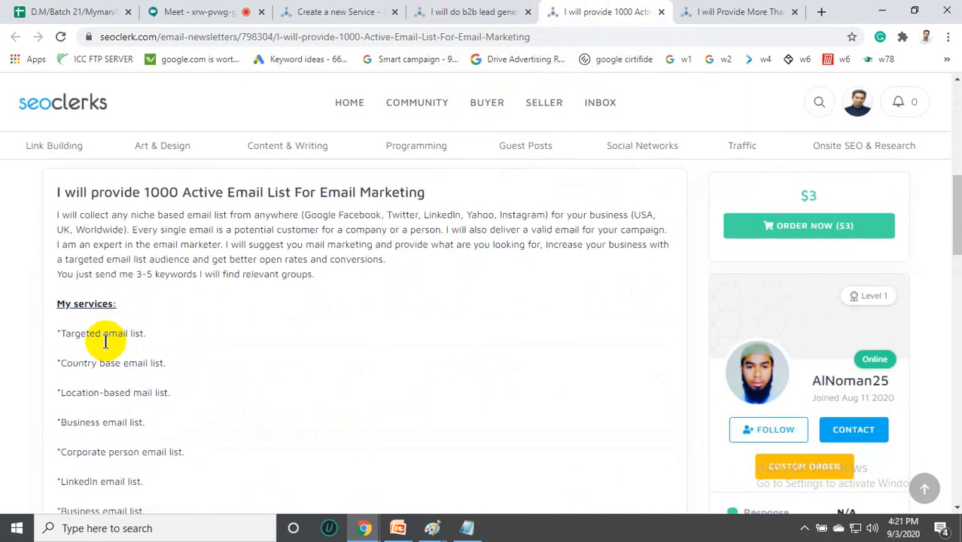
Copy the 'My services:' heading from the reference service into the Notepad draft, beneath the title line.
left_click_drag(66, 310, 114, 316)
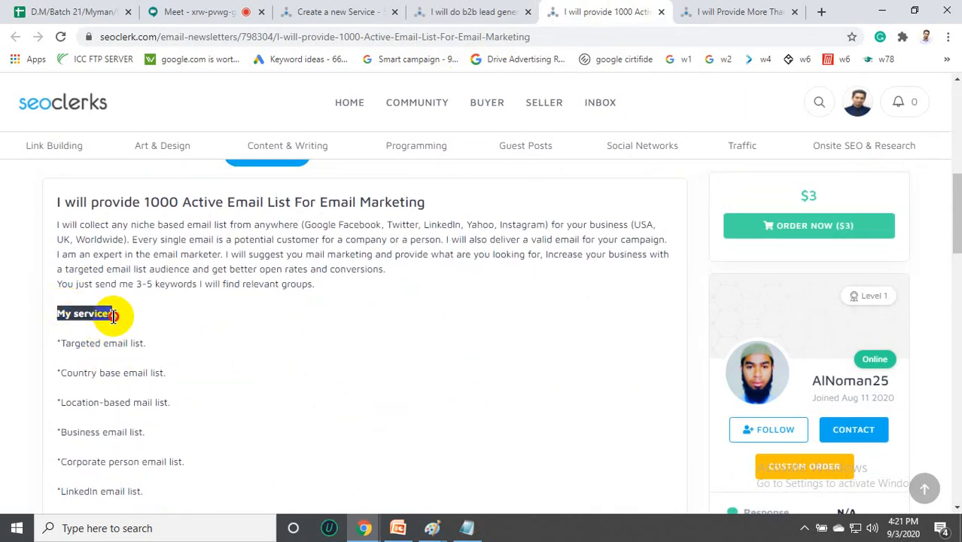
right_click(70, 319)
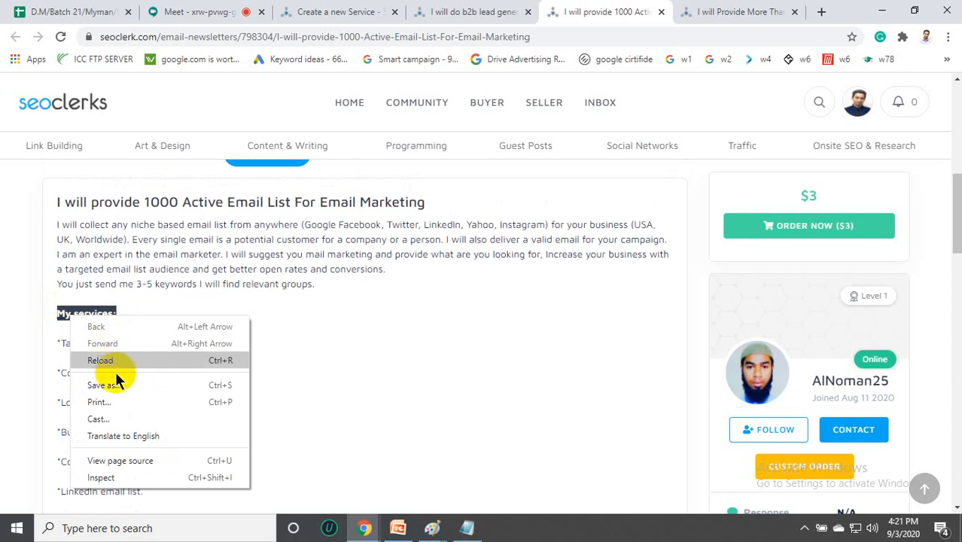
left_click(75, 316)
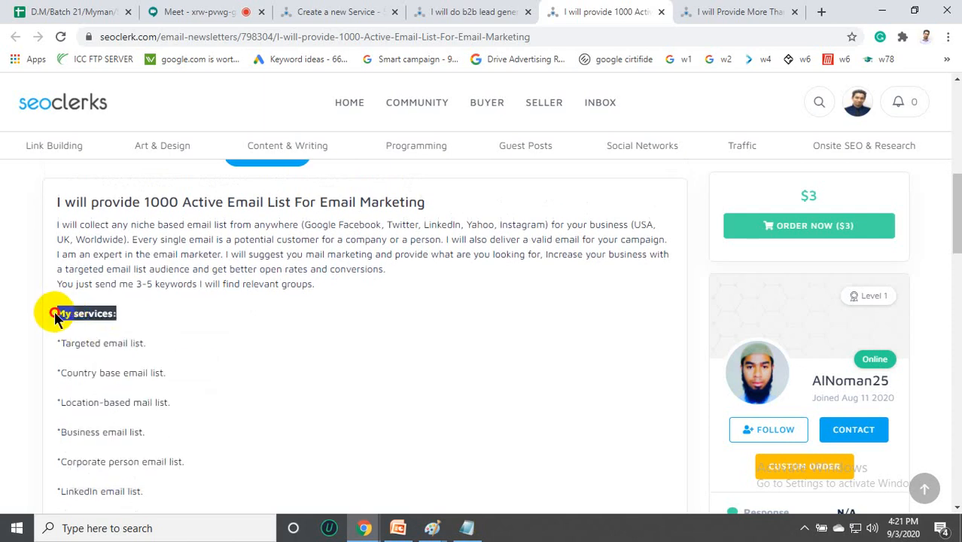
left_click(441, 281)
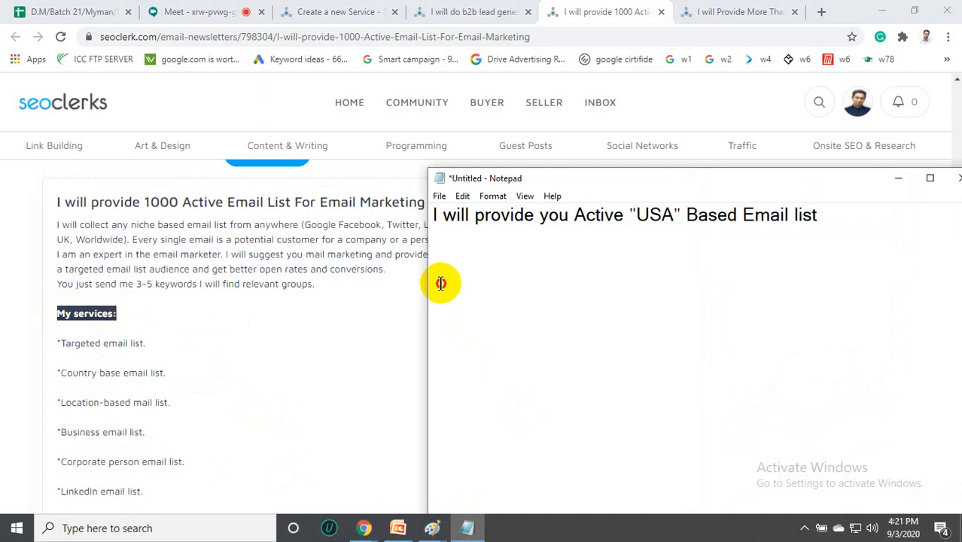
left_click(888, 223)
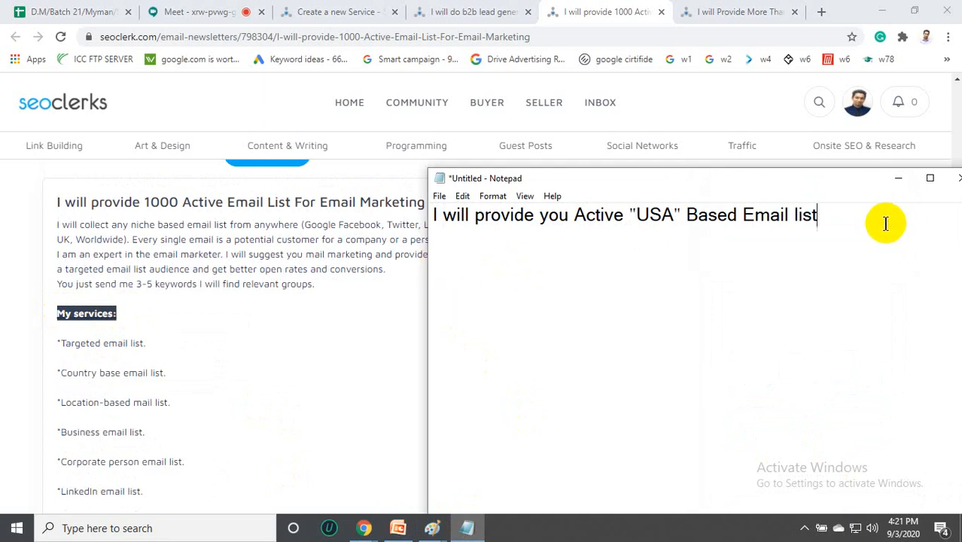
key("Return")
Copy the reference's service items from 'Targeted email list' to 'LinkedIn email list' into the draft under 'My services:'.
left_click(209, 333)
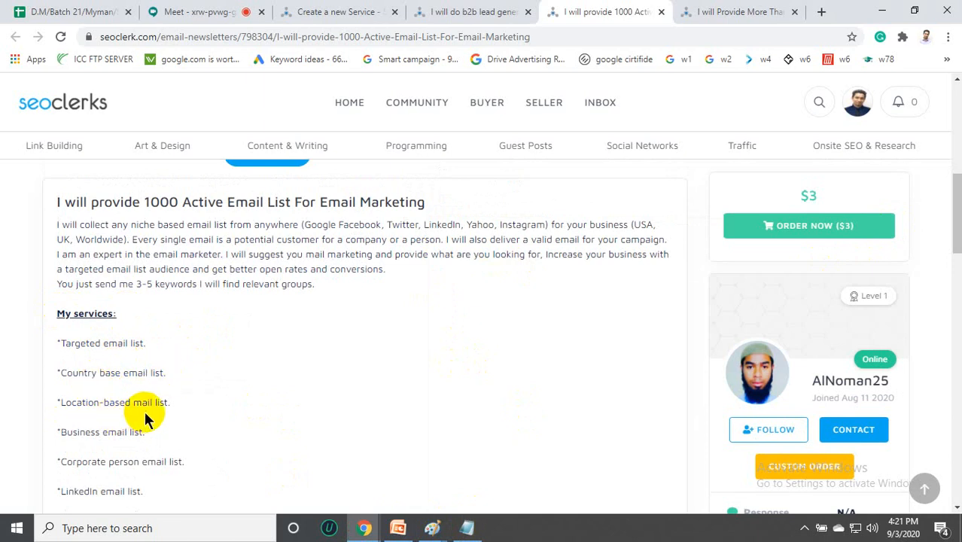
scroll(143, 431, "down", 1)
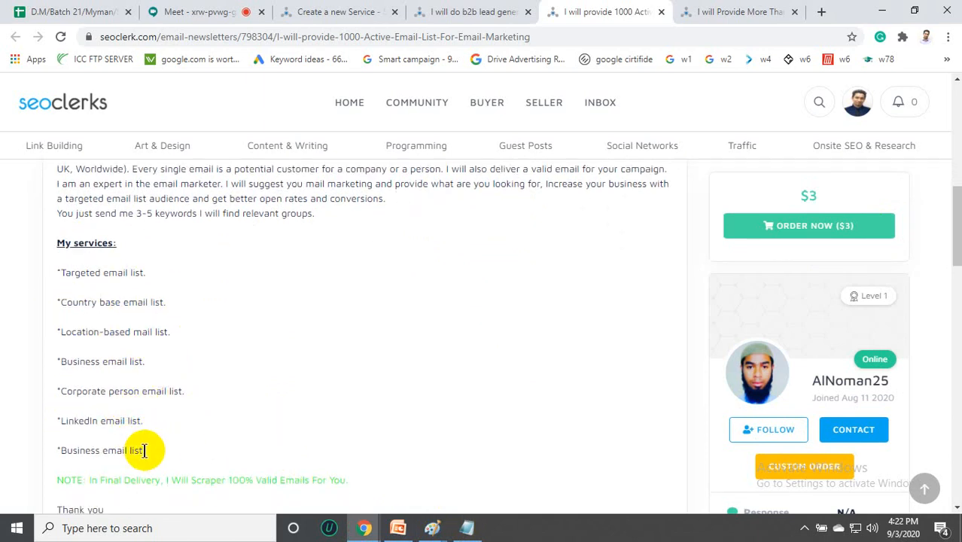
left_click_drag(144, 426, 59, 274)
key("ctrl+c")
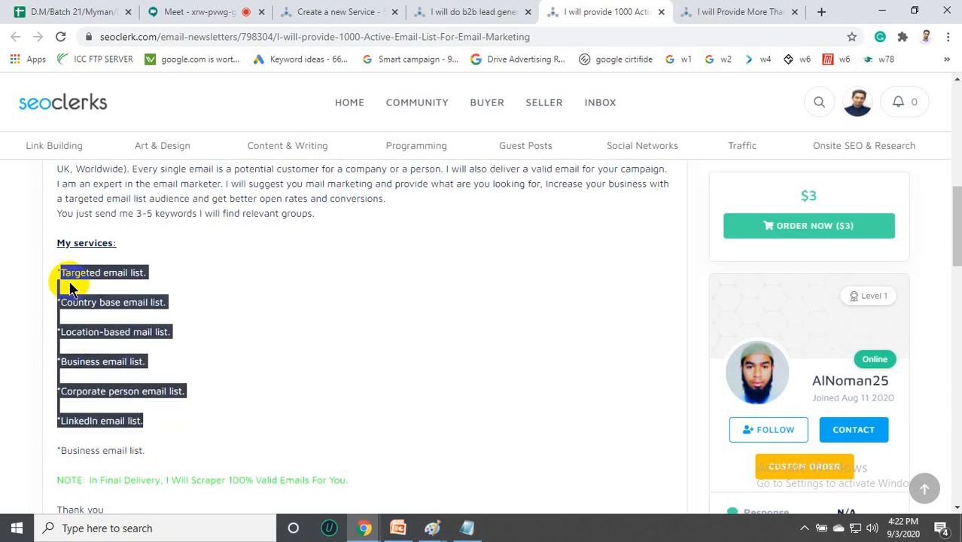
left_click(466, 528)
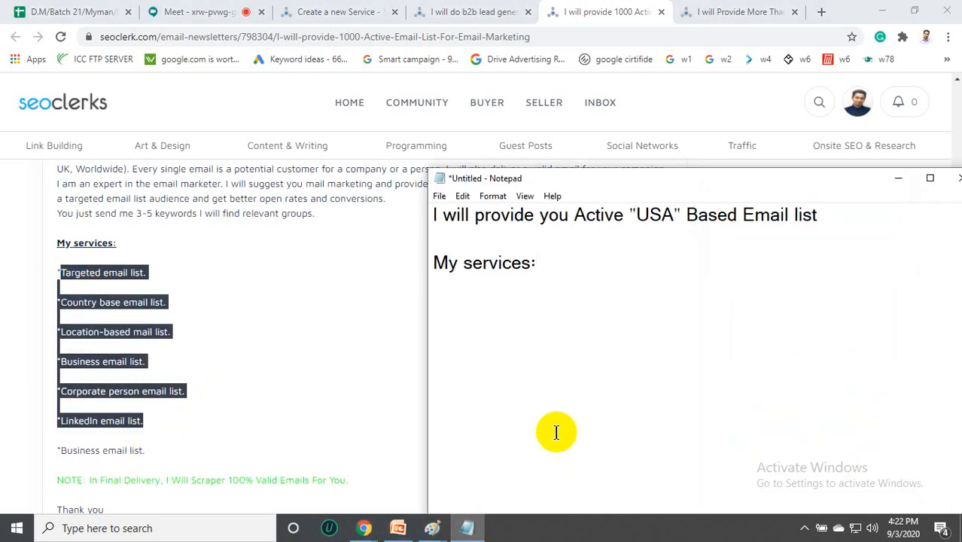
key("ctrl+v")
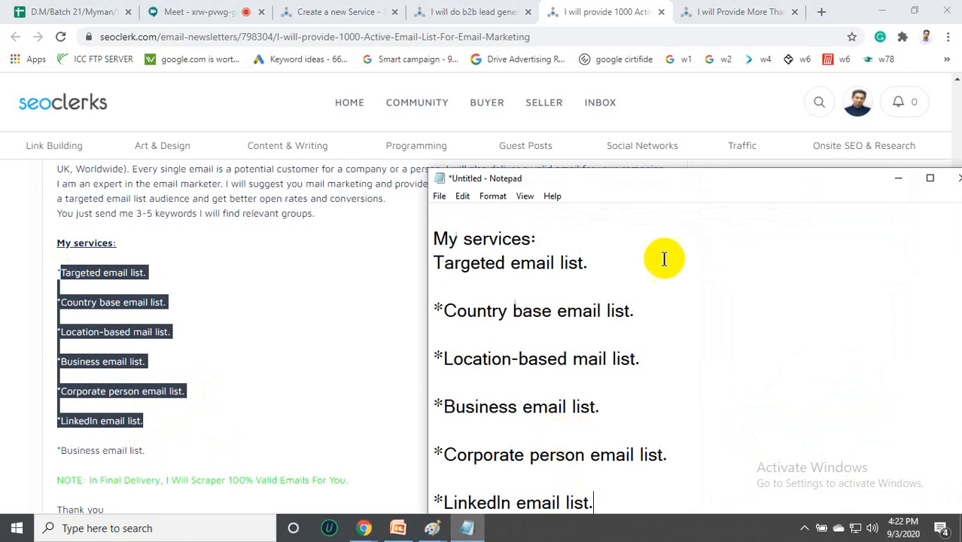
Copy the reference's opening sentence, from 'I will collect any niche based email list' to '(USA, UK, Worldwide)', into the draft above 'My services:'.
scroll(329, 303, "up", 3)
scroll(335, 344, "down", 1)
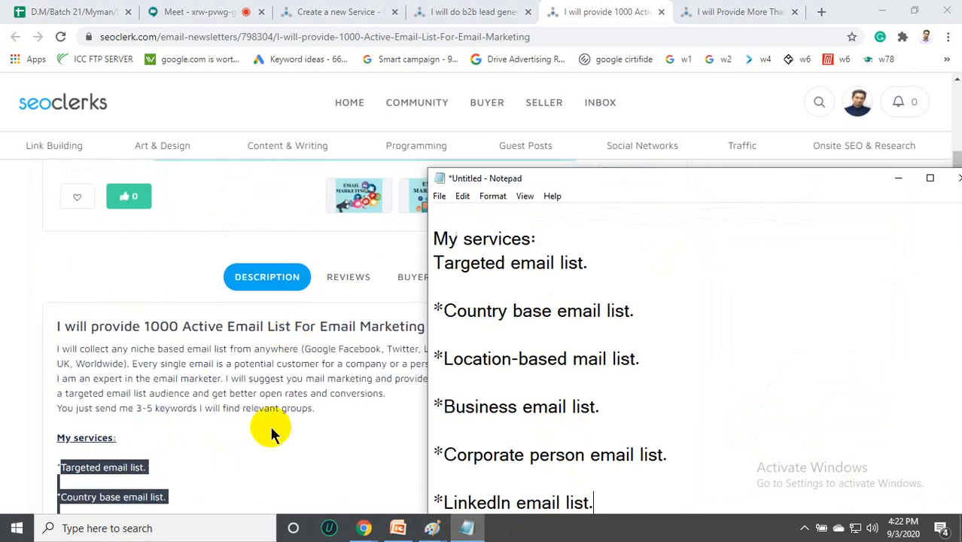
left_click(897, 178)
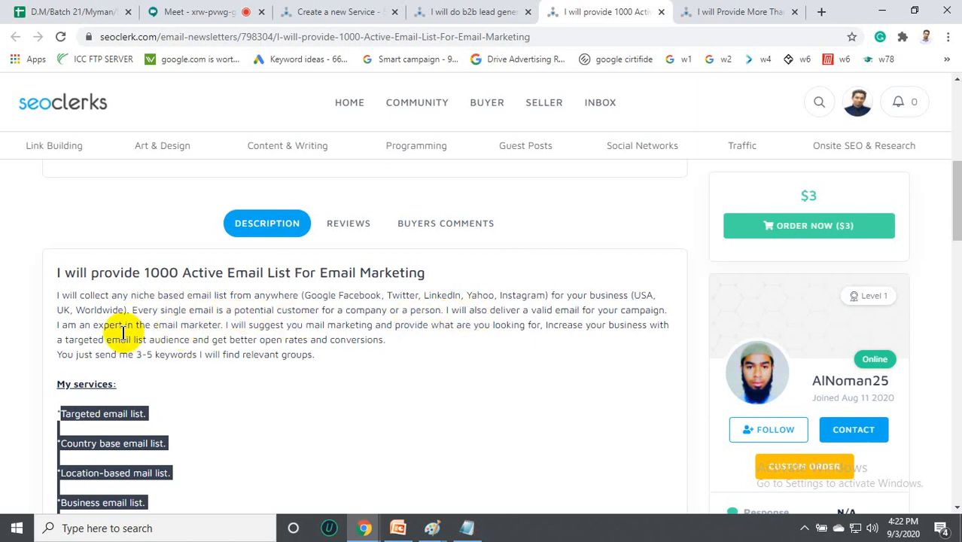
left_click_drag(126, 309, 43, 294)
key("ctrl+c")
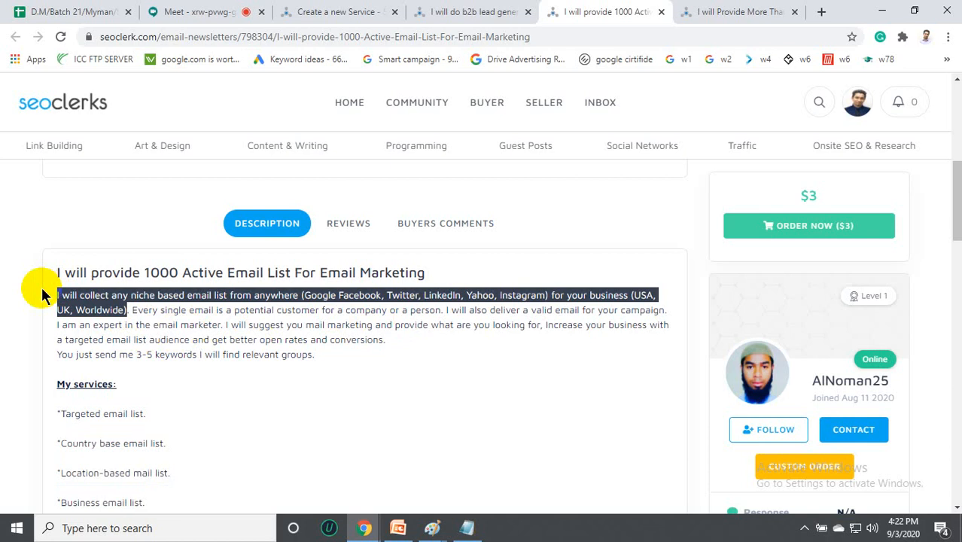
left_click(467, 528)
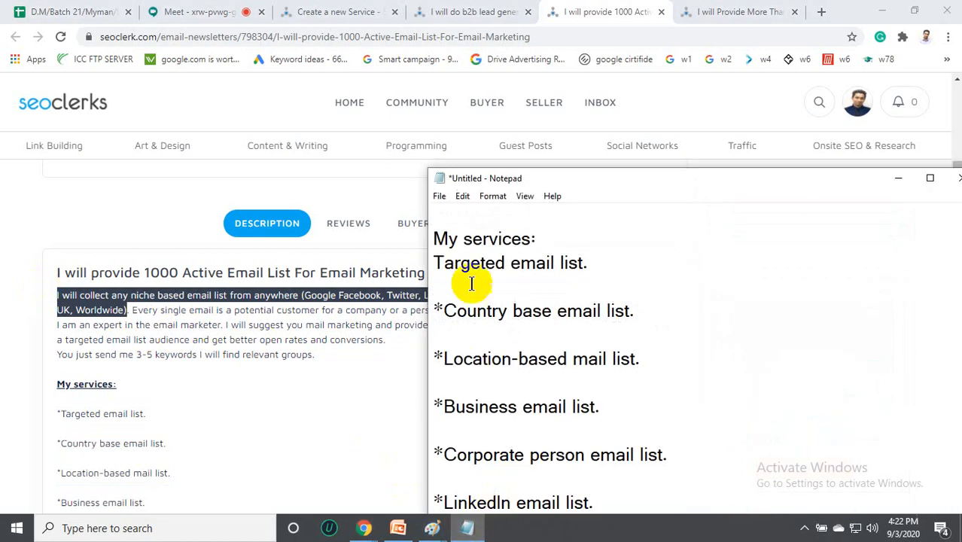
left_click(439, 216)
key("ctrl+v")
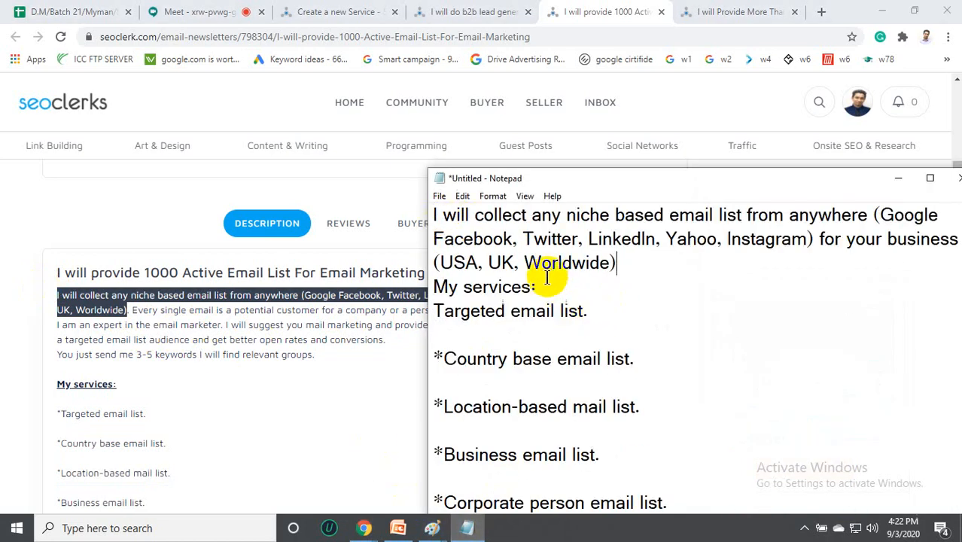
Move the Notepad window fully into view and reword the pasted sentence's country list as '(USA and Worldwide)'.
left_click_drag(633, 189, 509, 180)
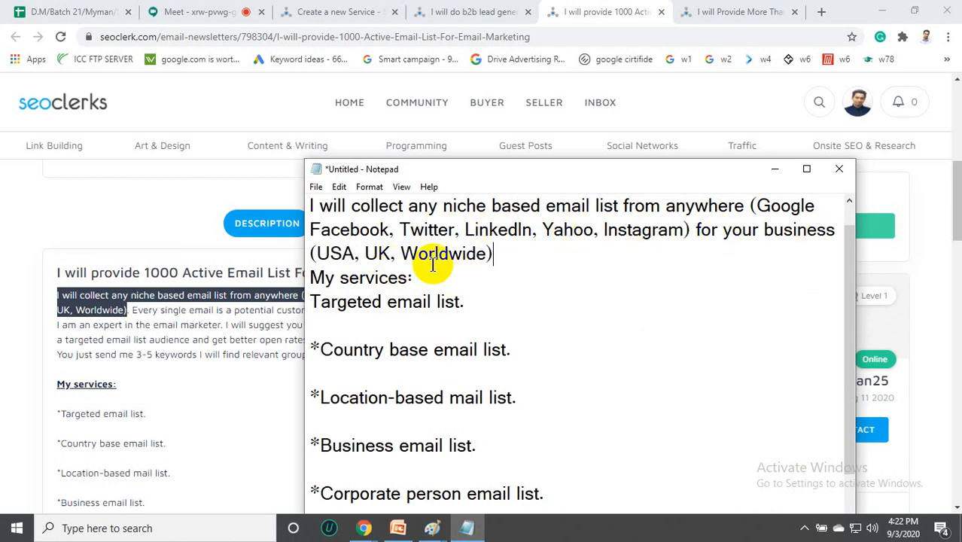
left_click(399, 254)
key("BackSpace")
key("BackSpace")
key("BackSpace")
key("BackSpace")
key("BackSpace")
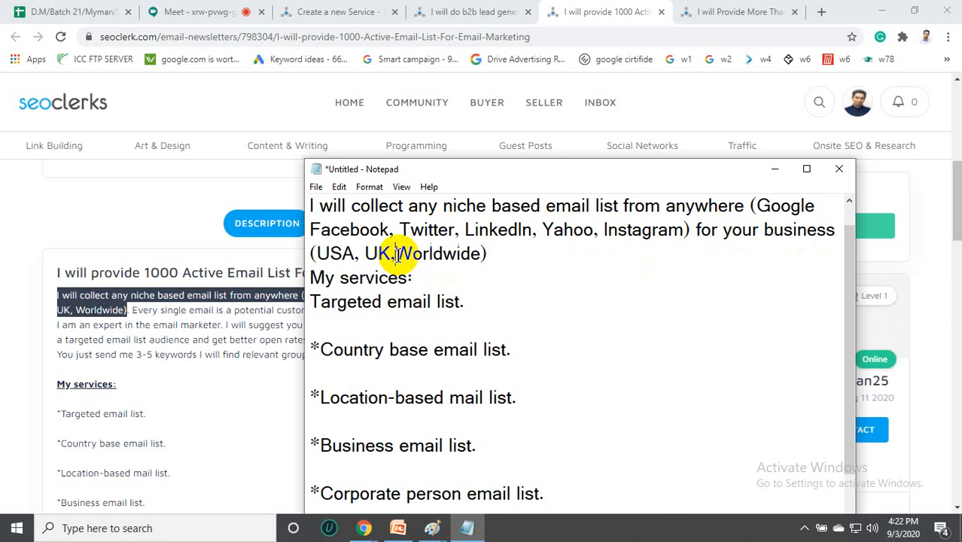
key("BackSpace")
key("BackSpace")
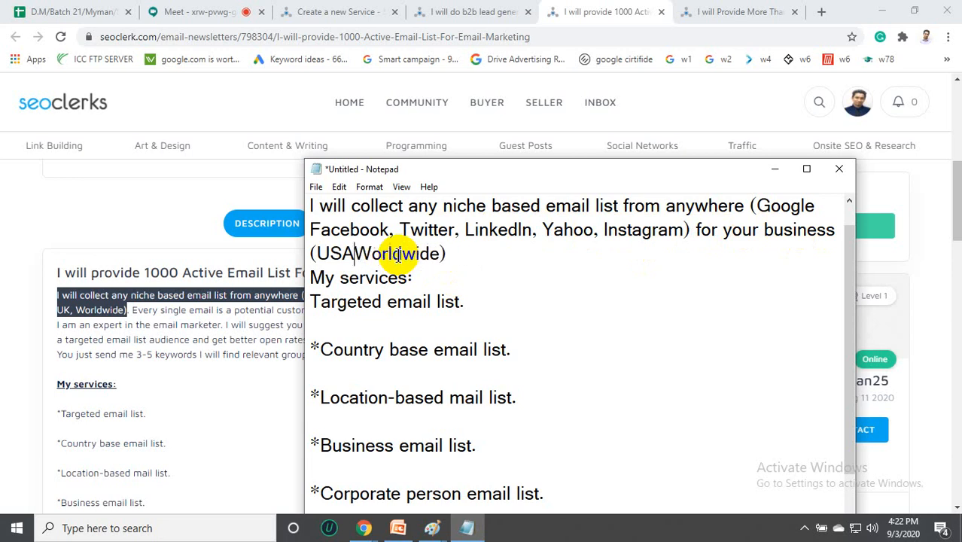
type("A and")
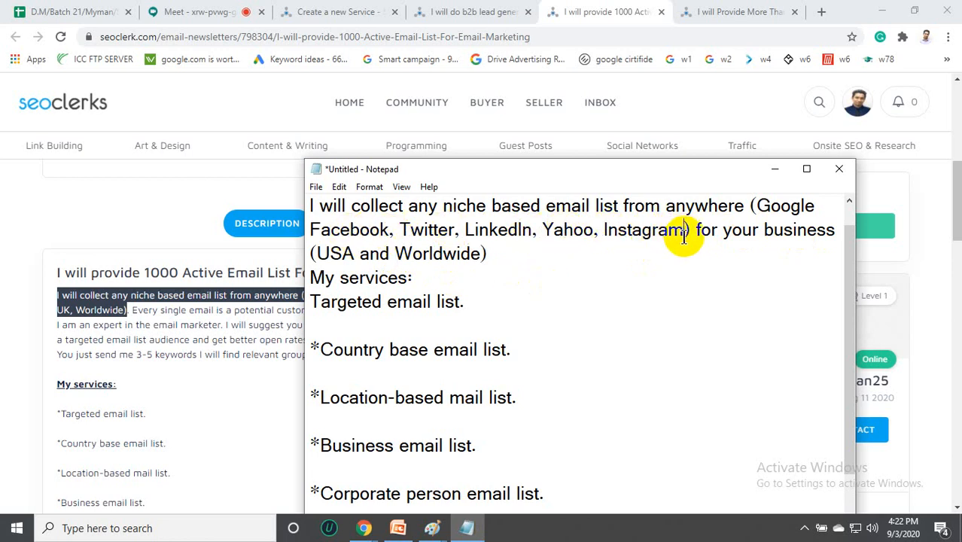
Add 'and others social media platform' after 'Instagram' in the draft's opening sentence.
type("and")
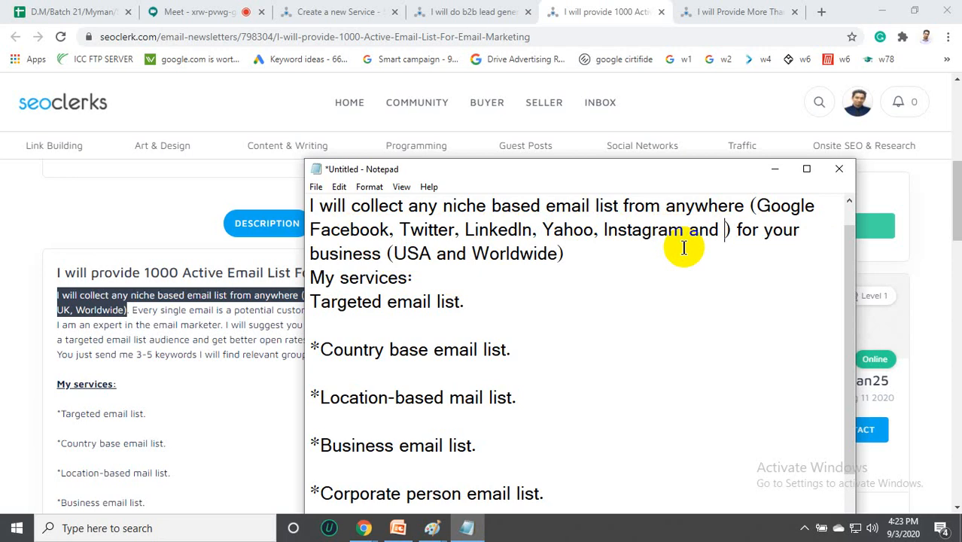
type("others")
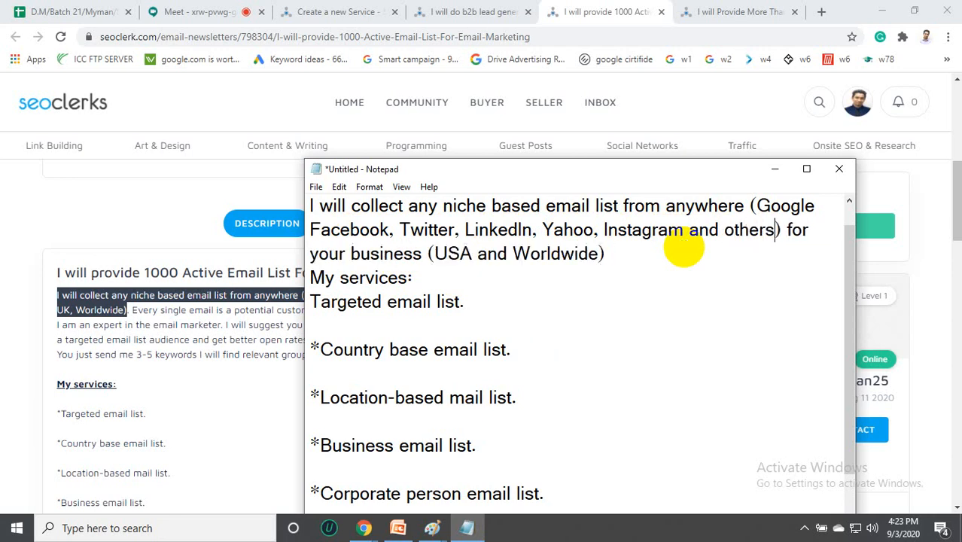
type(" social")
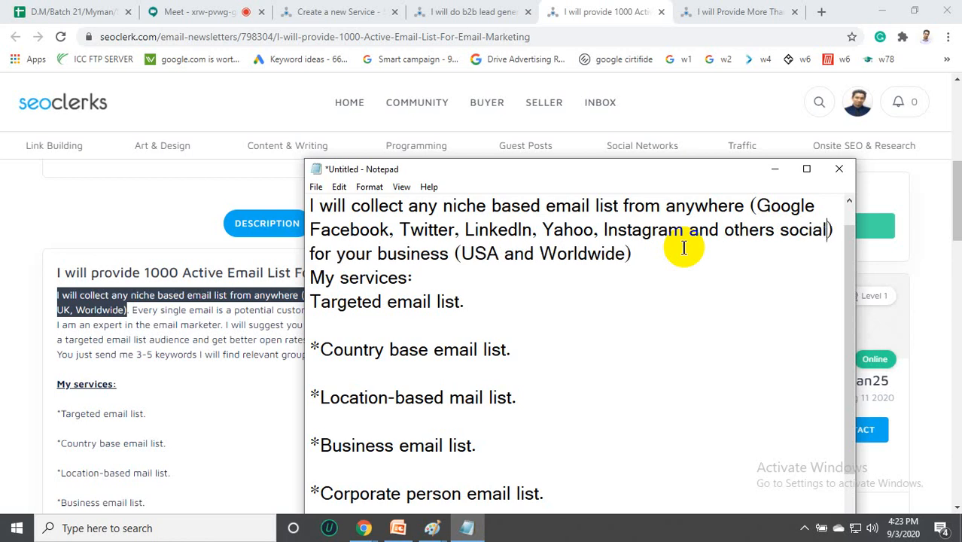
type(" mede")
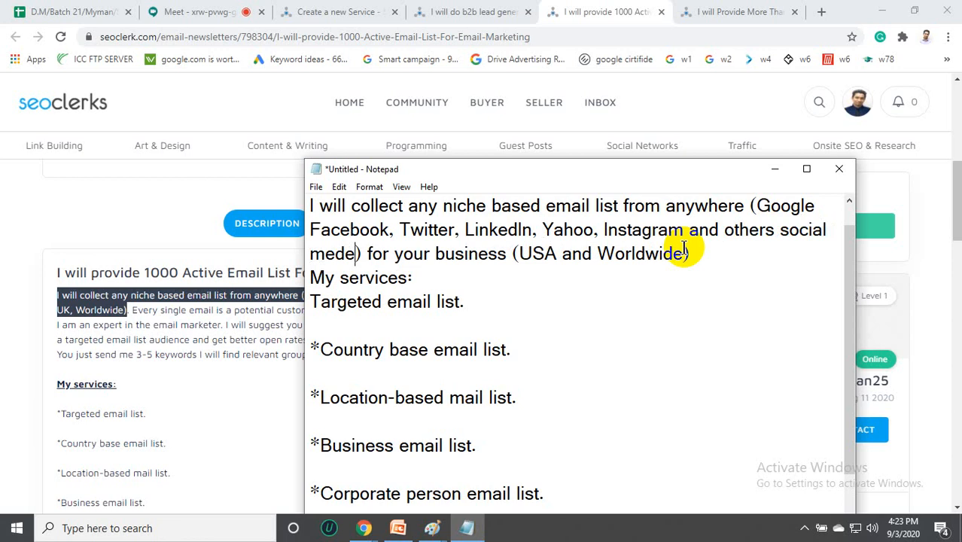
key("BackSpace")
type("ia plat")
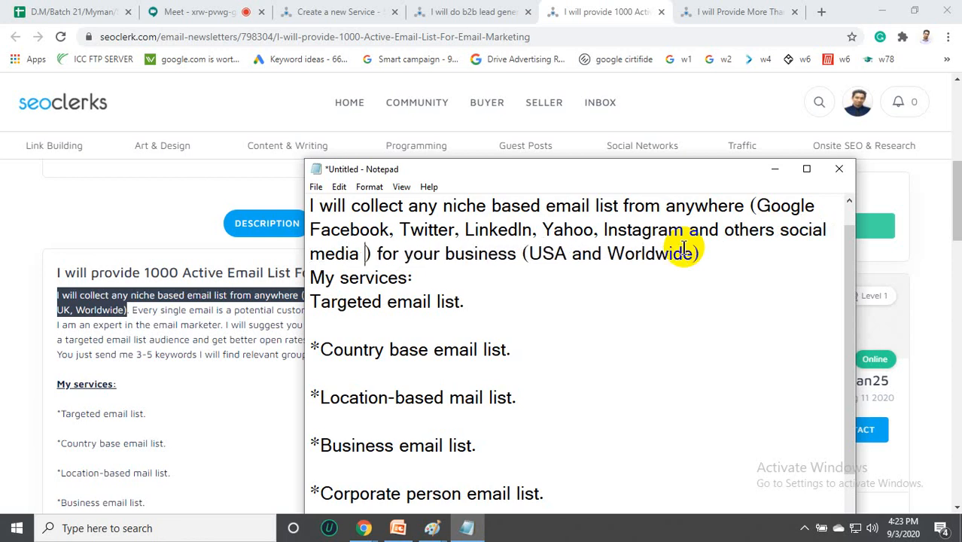
type("form")
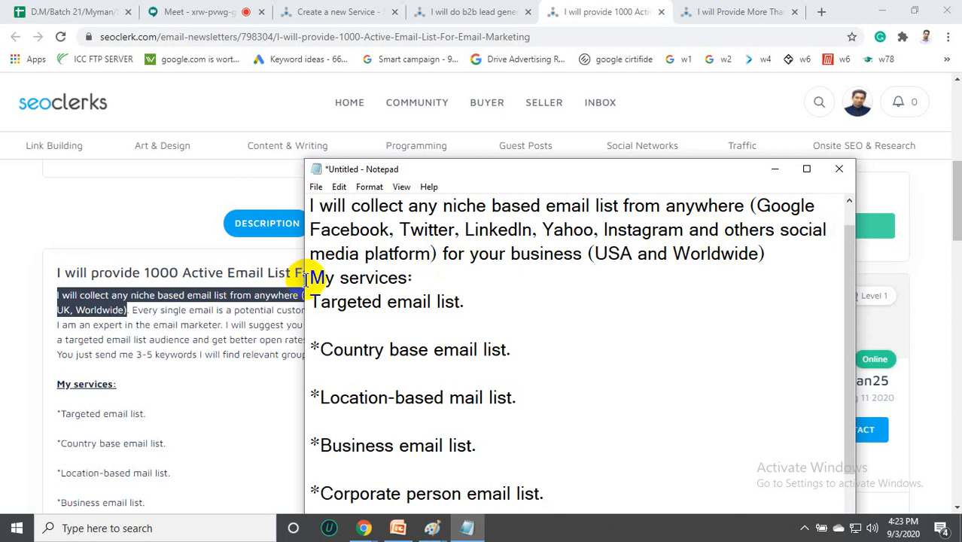
Close the '1000 Active Email List' reference page, then read through the 'More Than 900 Million Email List' description and close that page too.
scroll(581, 289, "down", 1)
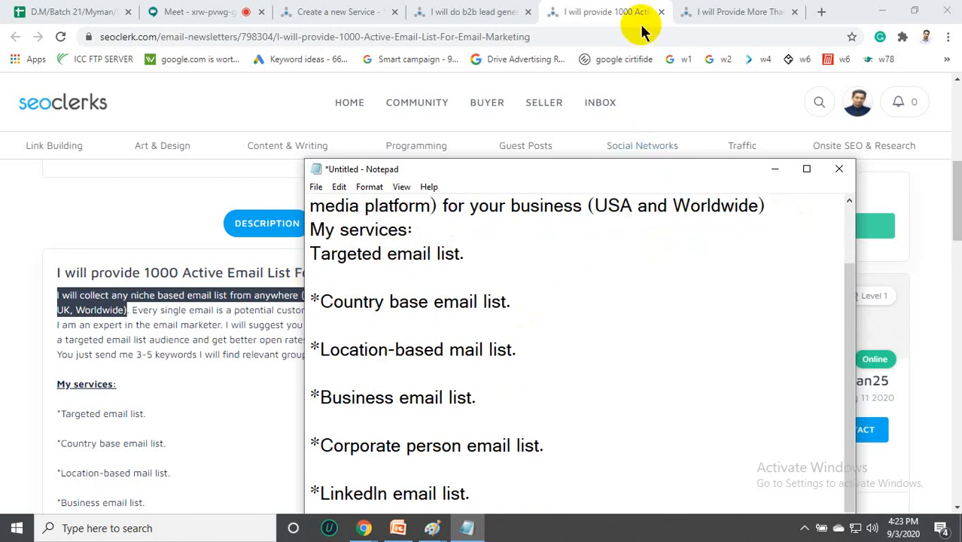
left_click(661, 12)
left_click(662, 12)
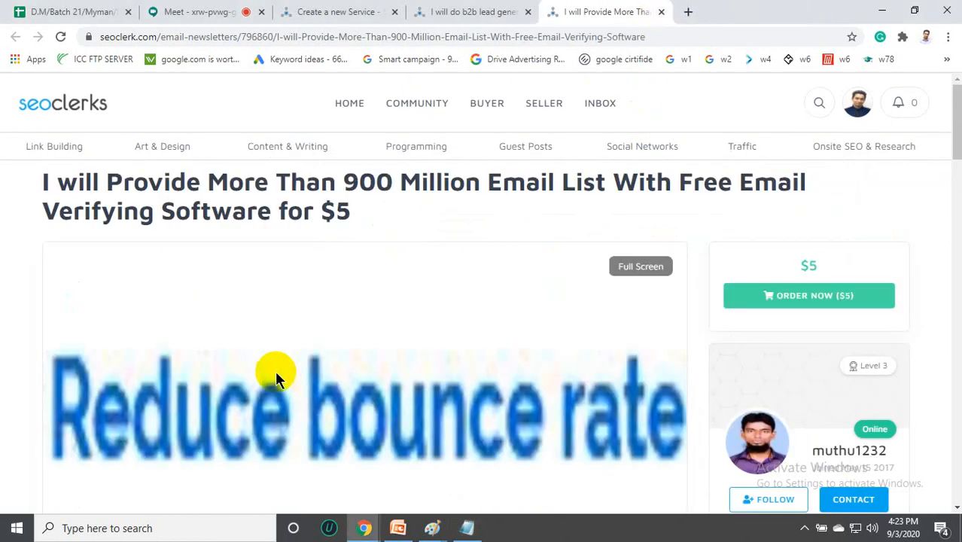
scroll(286, 377, "down", 10)
scroll(290, 384, "down", 2)
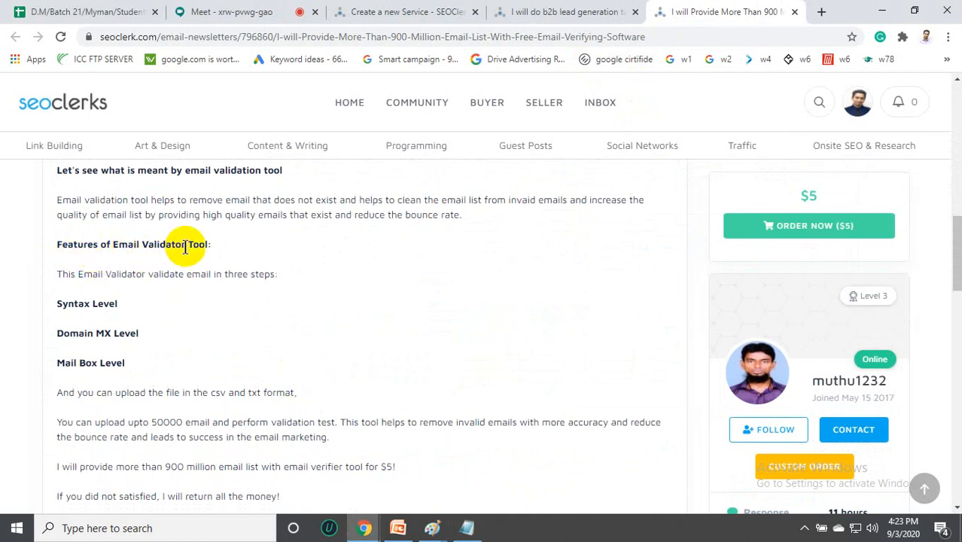
scroll(133, 327, "down", 2)
scroll(130, 325, "down", 2)
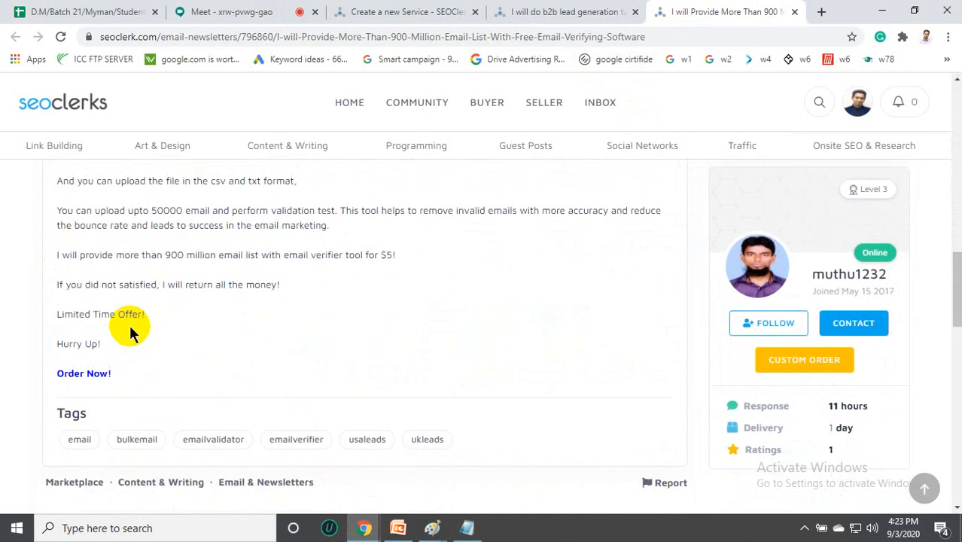
left_click(795, 12)
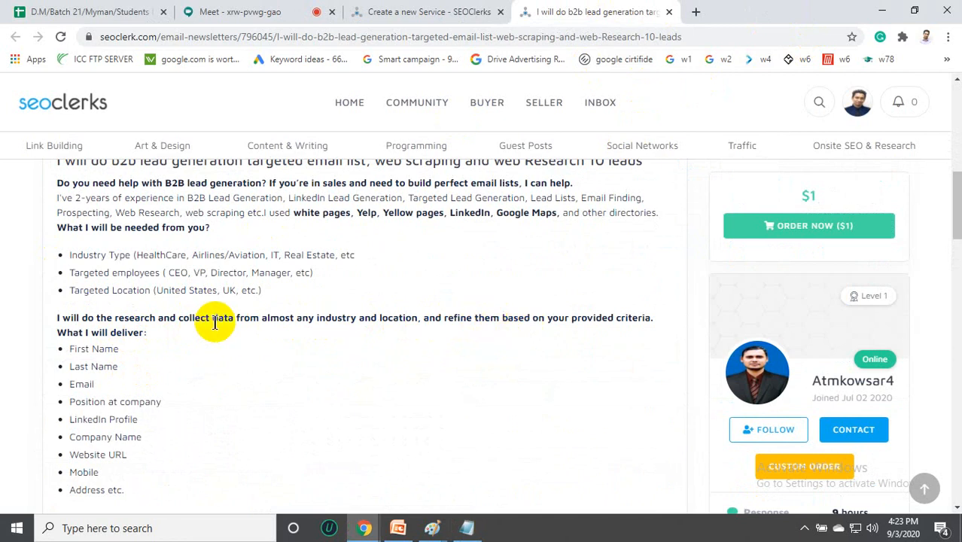
Copy the b2b lead generation reference's 'Why you should choose me?' section, through 'Quality 100% assured', into the draft below 'LinkedIn email list'.
scroll(203, 335, "down", 2)
scroll(152, 365, "down", 3)
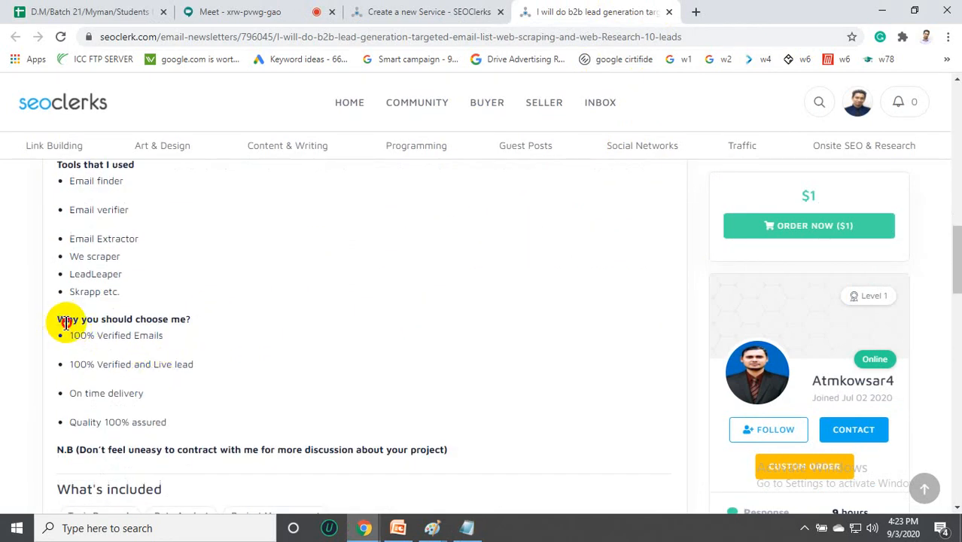
left_click_drag(58, 317, 161, 409)
key("ctrl+c")
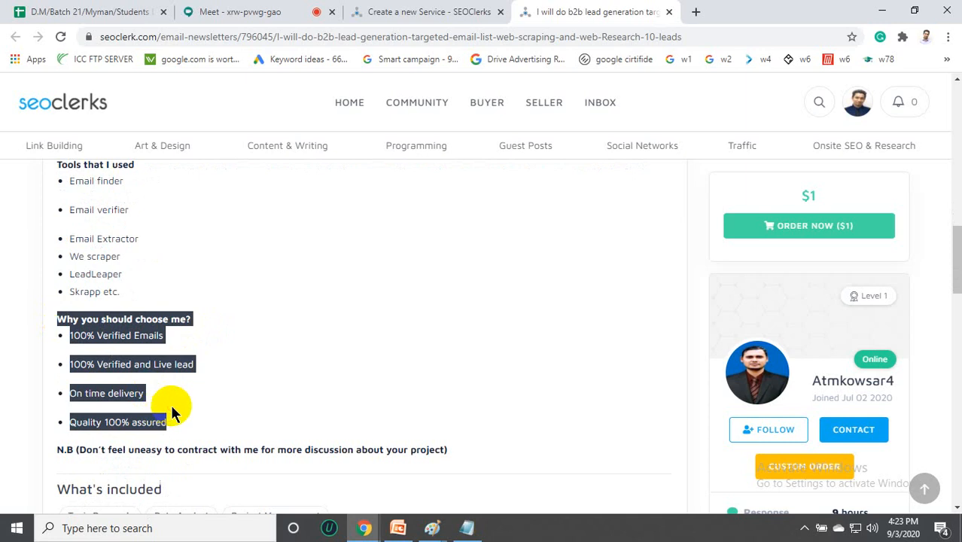
right_click(126, 326)
left_click(136, 328)
left_click(465, 530)
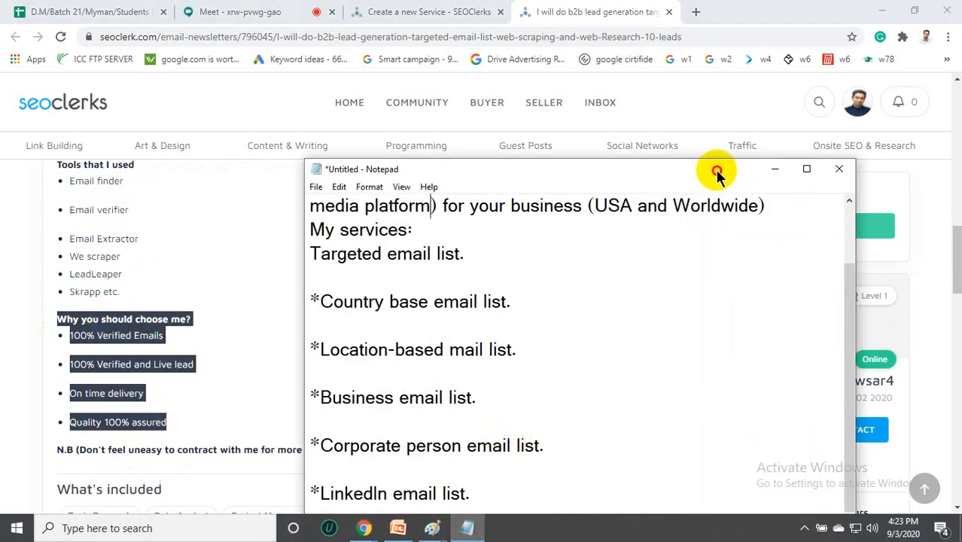
left_click_drag(715, 171, 732, 106)
key("Return")
key("Return")
key("Return")
key("Return")
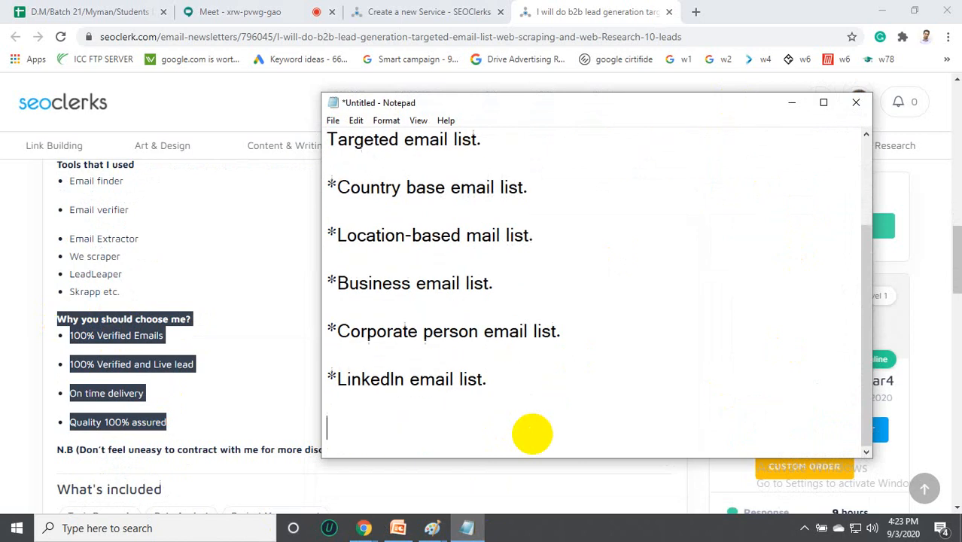
key("ctrl+v")
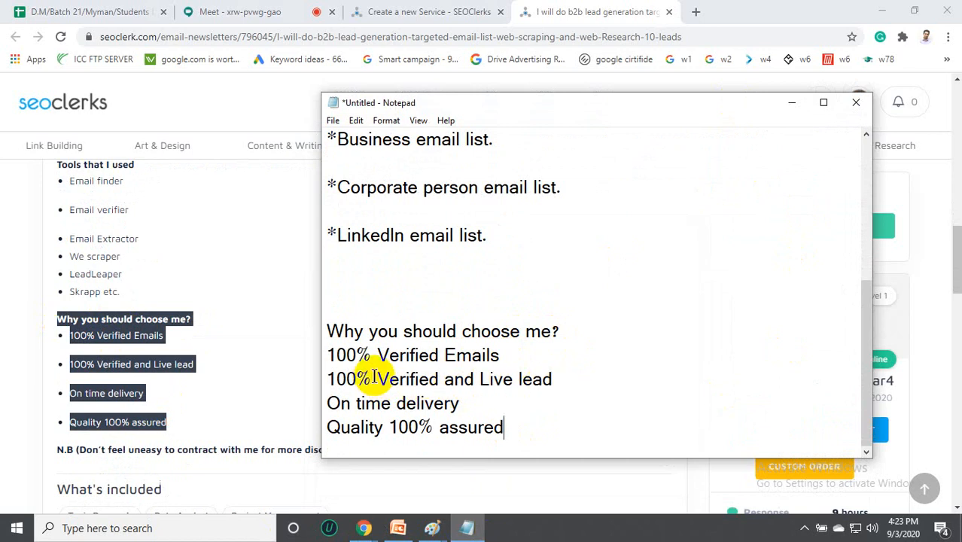
Merge the draft's two verified lines into '100% Verified Emails also Verified and Live lead'.
left_click_drag(373, 378, 312, 374)
key("BackSpace")
key("BackSpace")
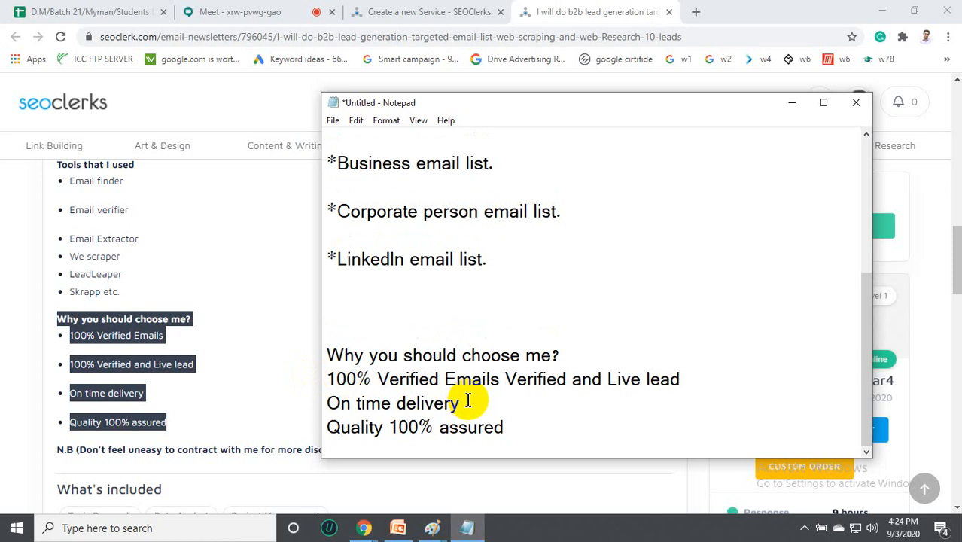
type("also")
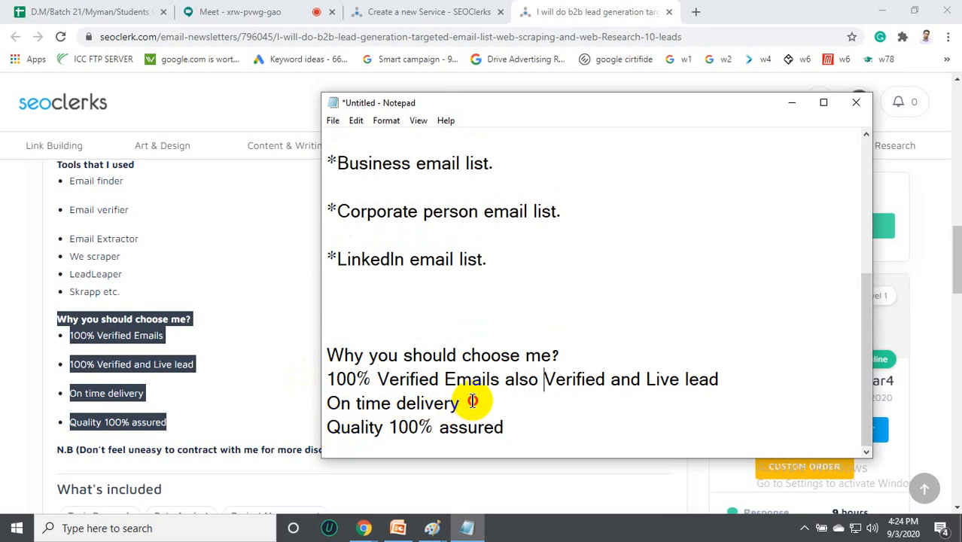
Move 'On time delivery' to the end of the quality line so it reads 'Quality 100% assured and On time delivery'.
left_click_drag(474, 397, 313, 401)
key("ctrl+c")
key("BackSpace")
left_click(326, 427)
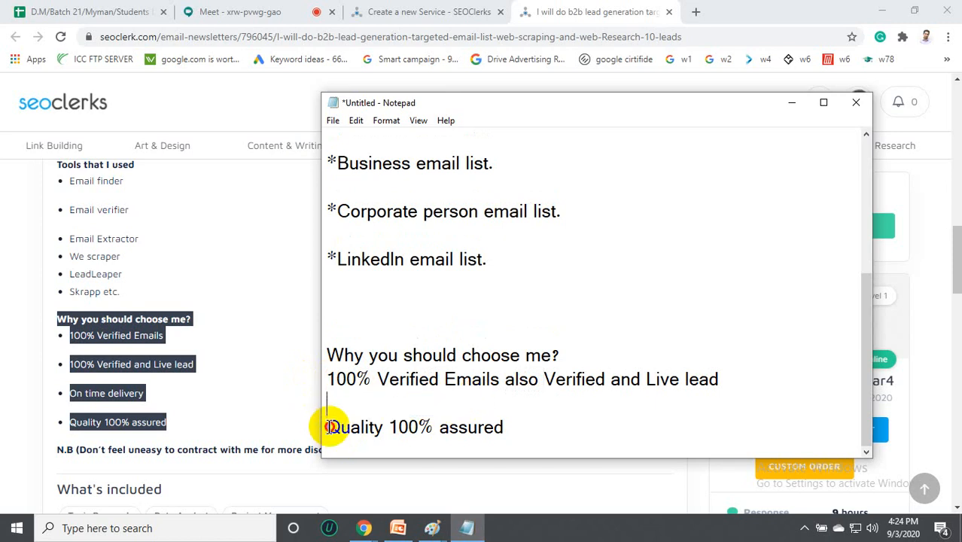
key("BackSpace")
left_click(521, 428)
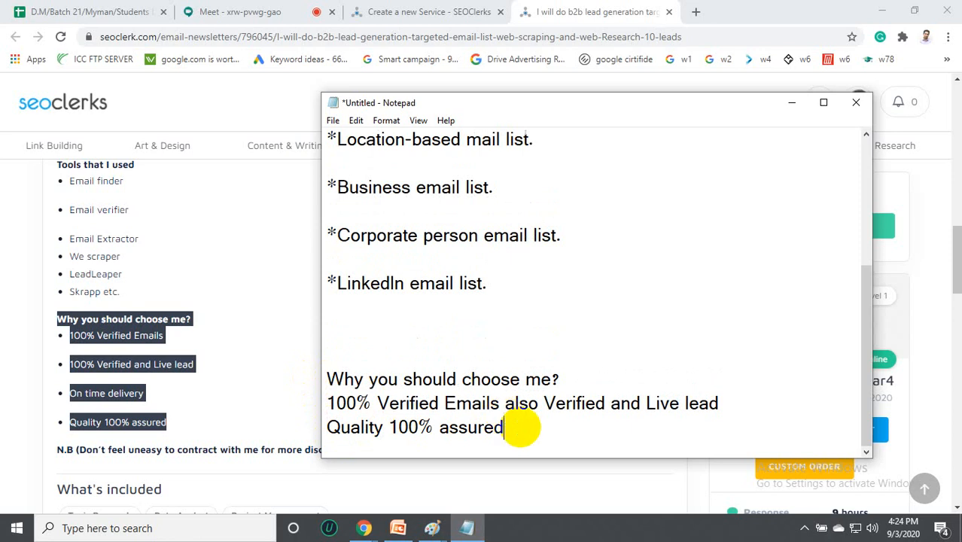
type("and")
key("ctrl+v")
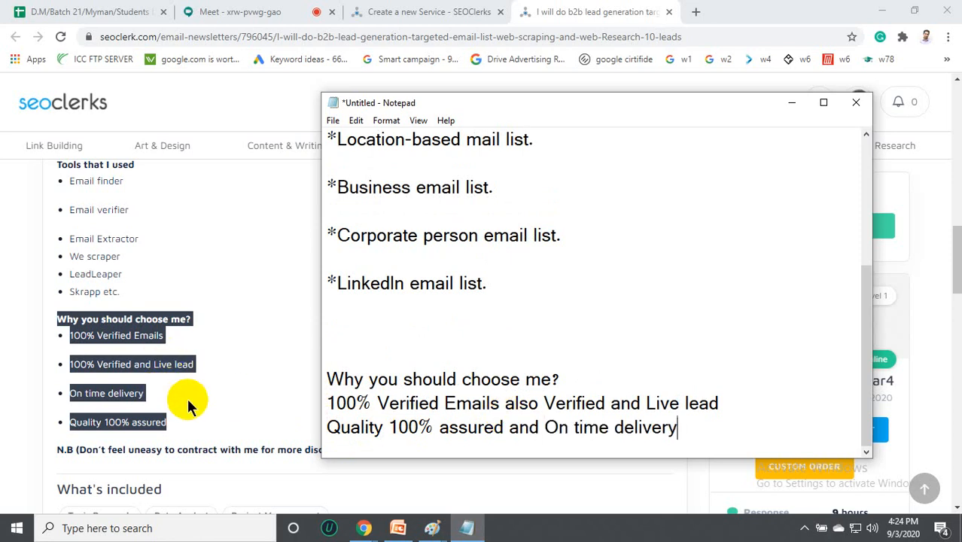
Copy the reference's 'Tools that I used' list, through 'Skrapp etc.', into the draft directly below 'LinkedIn email list'.
left_click(221, 361)
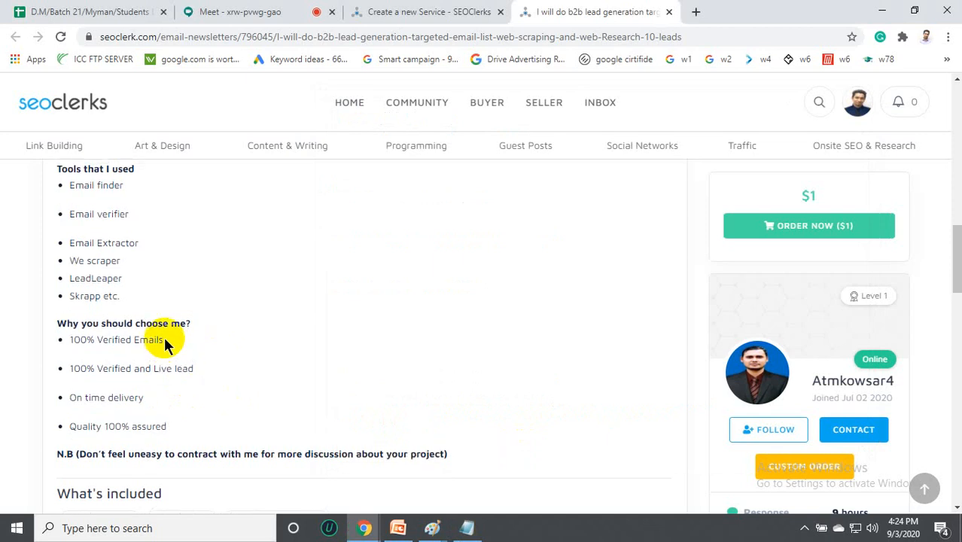
scroll(140, 347, "up", 2)
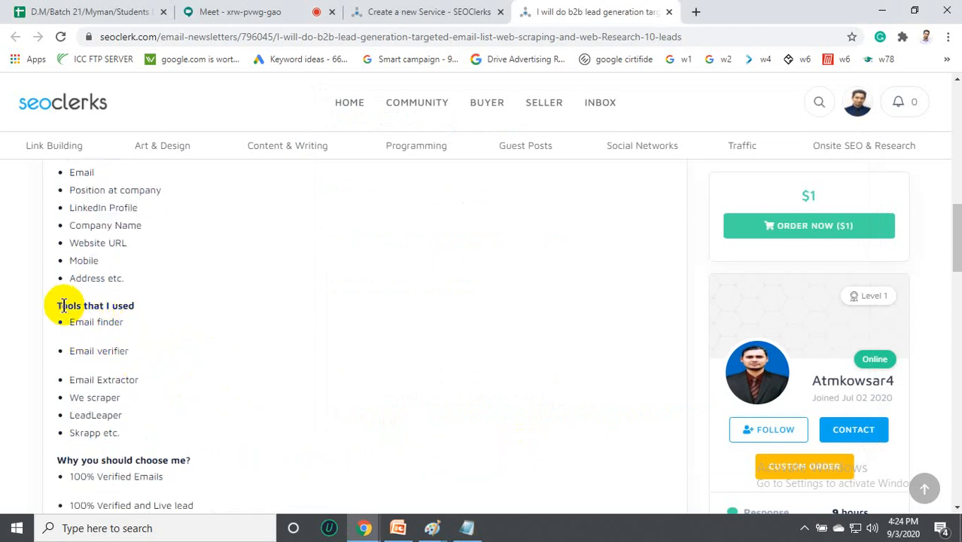
left_click_drag(57, 309, 129, 438)
key("ctrl+c")
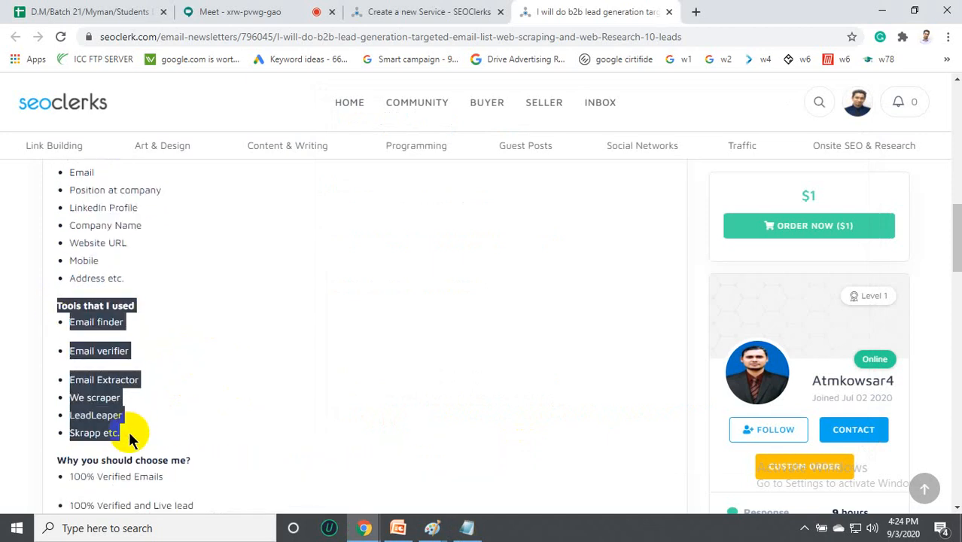
left_click(465, 527)
scroll(365, 327, "up", 2)
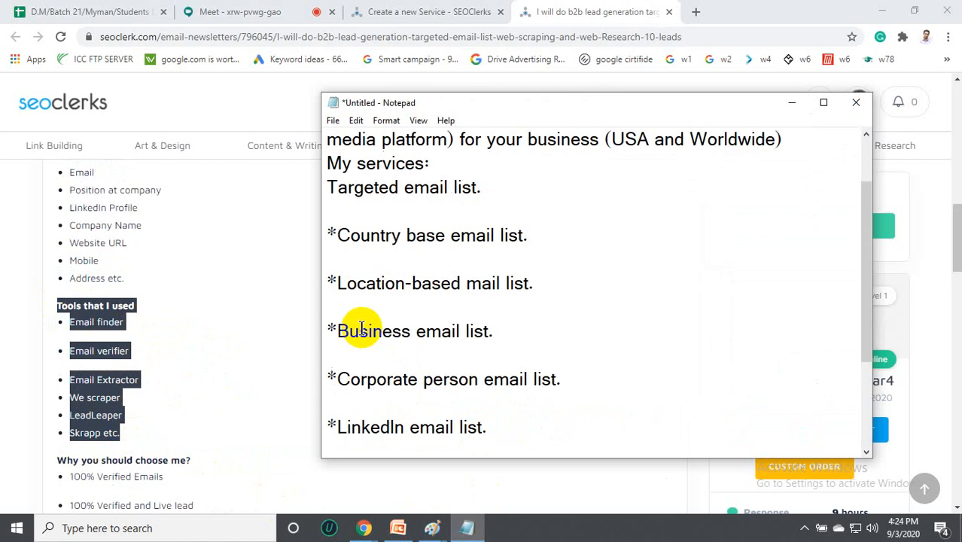
scroll(362, 329, "down", 2)
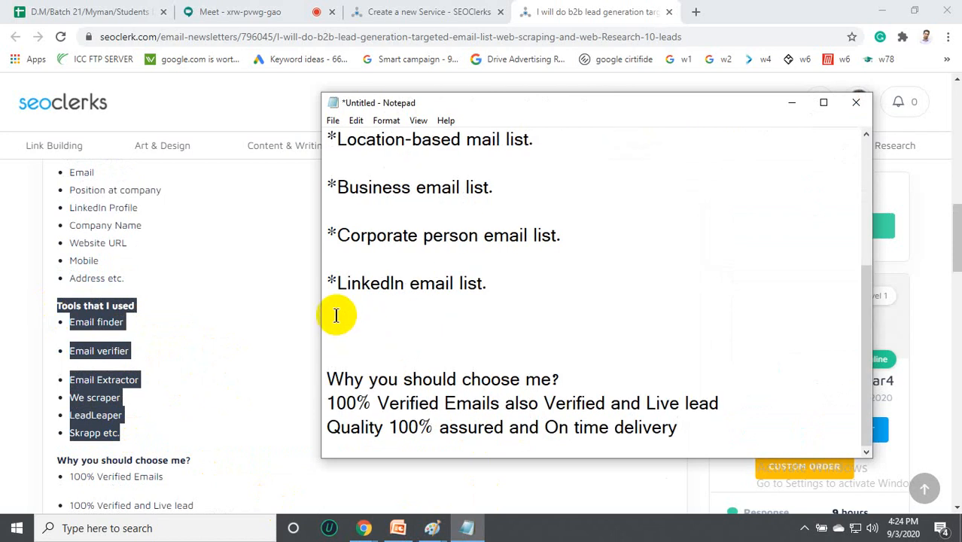
left_click(335, 315)
key("ctrl+v")
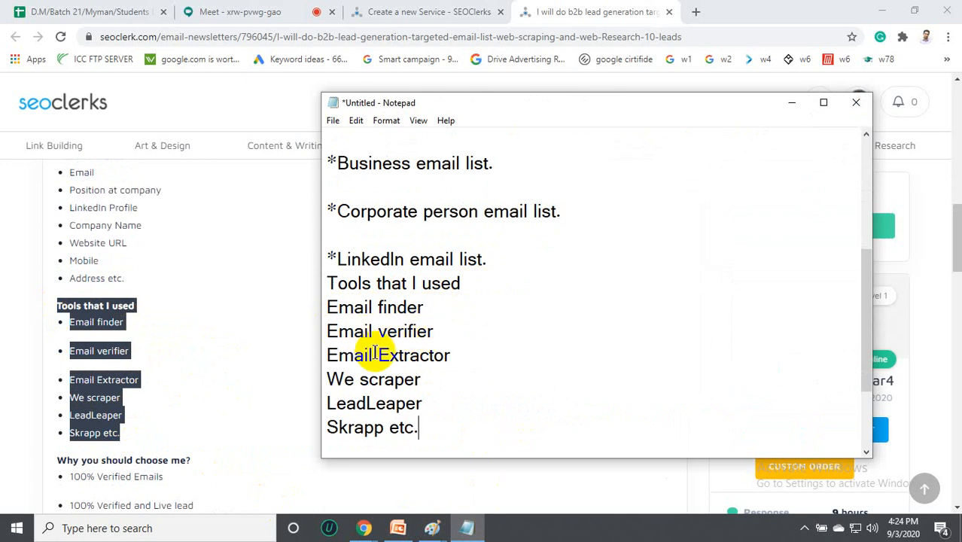
Merge the three email tool lines in the draft into 'Email finder,verifier and Extractor'.
left_click_drag(373, 331, 304, 331)
key("BackSpace")
key("BackSpace")
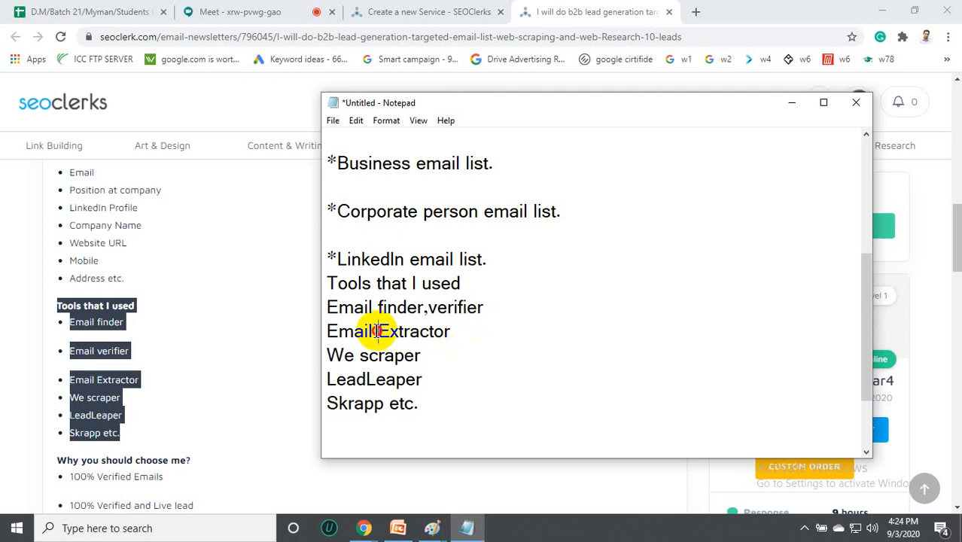
left_click_drag(376, 332, 324, 331)
key("BackSpace")
key("BackSpace")
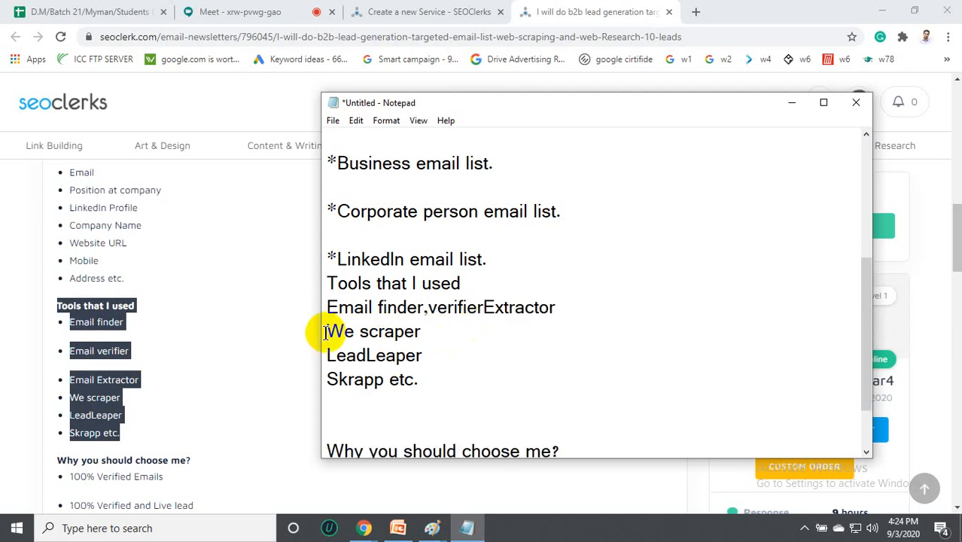
type("and")
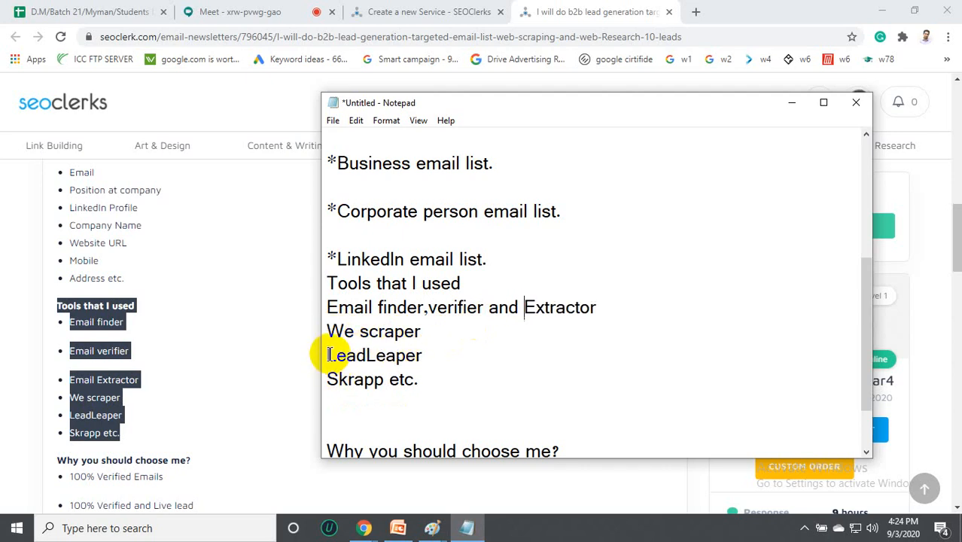
Merge the remaining tool lines in the draft into 'We scraper,LeadLeaper also Skrapp etc.'.
left_click(328, 356)
key("BackSpace")
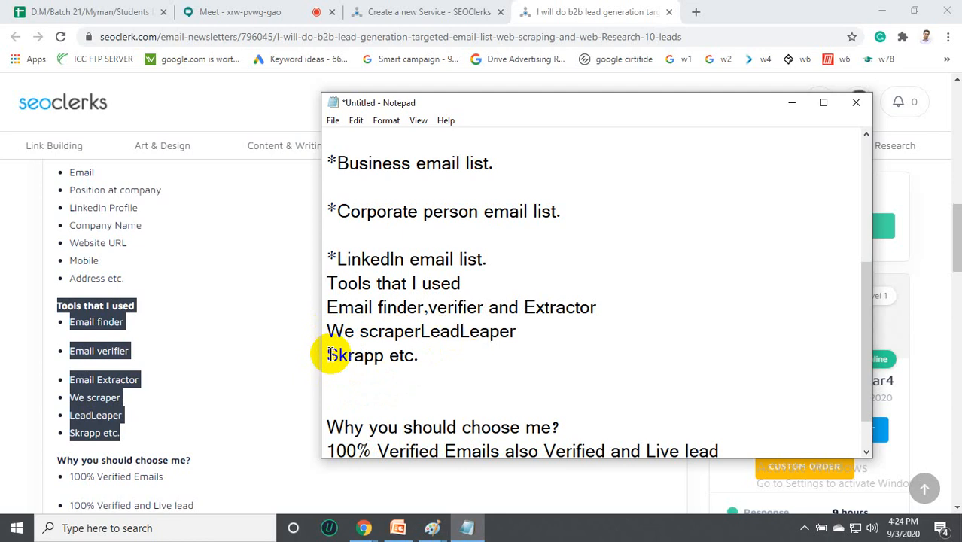
type(",")
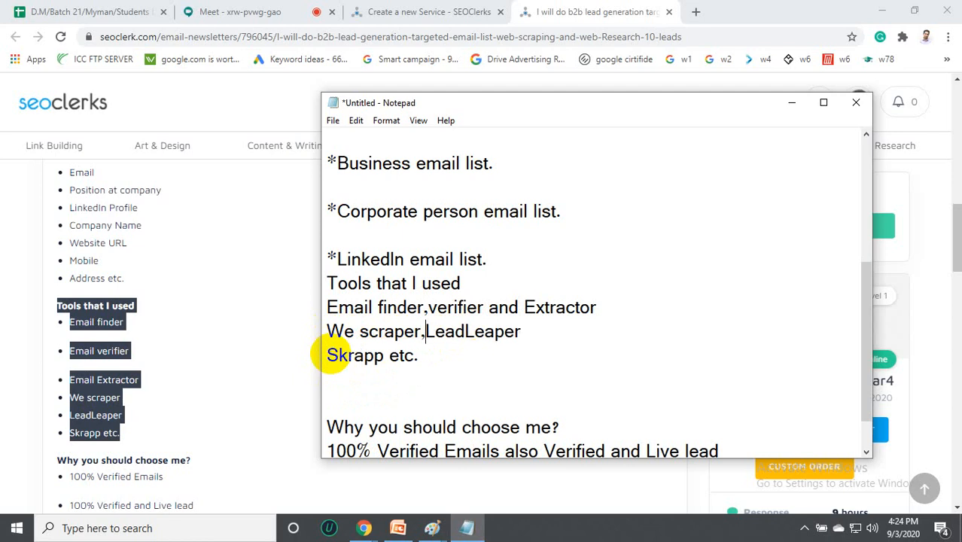
left_click(328, 357)
key("BackSpace")
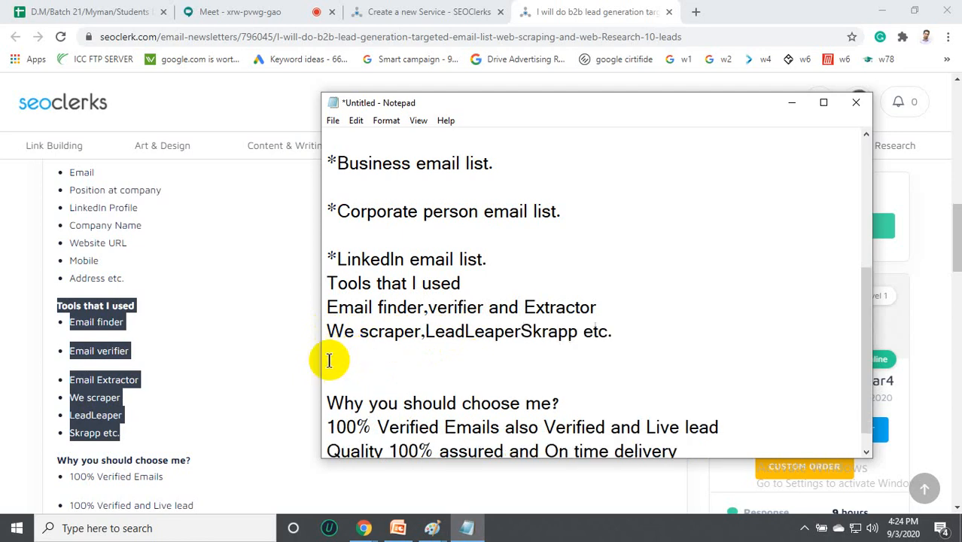
type("also")
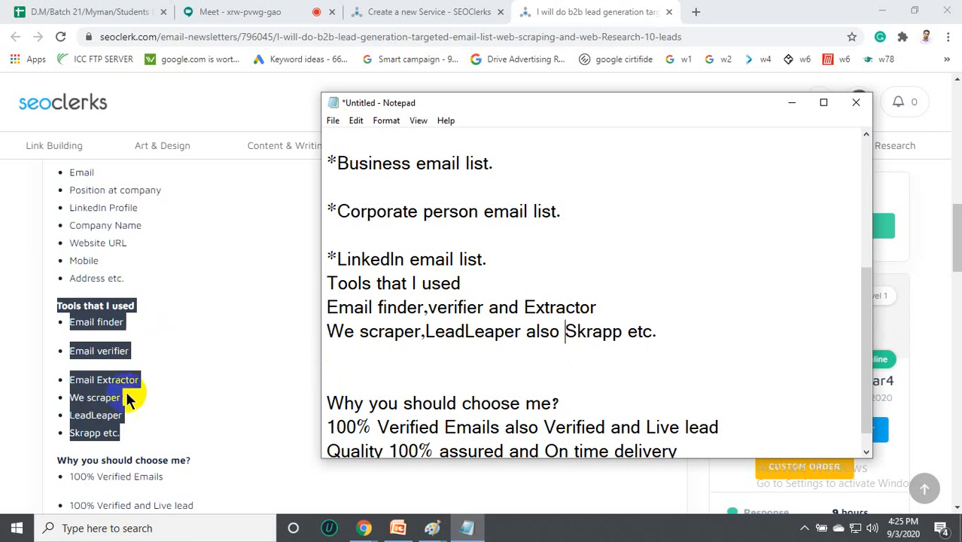
Copy the reference's 'I will do the research' sentence and 'What I will deliver:' list into the draft between the corporate person and LinkedIn items.
scroll(240, 311, "up", 2)
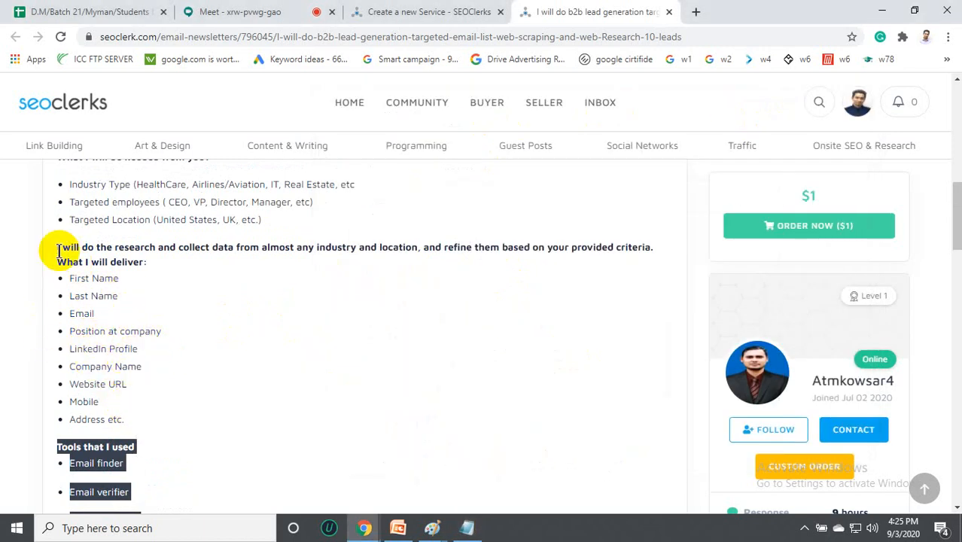
left_click_drag(57, 252, 136, 419)
right_click(121, 309)
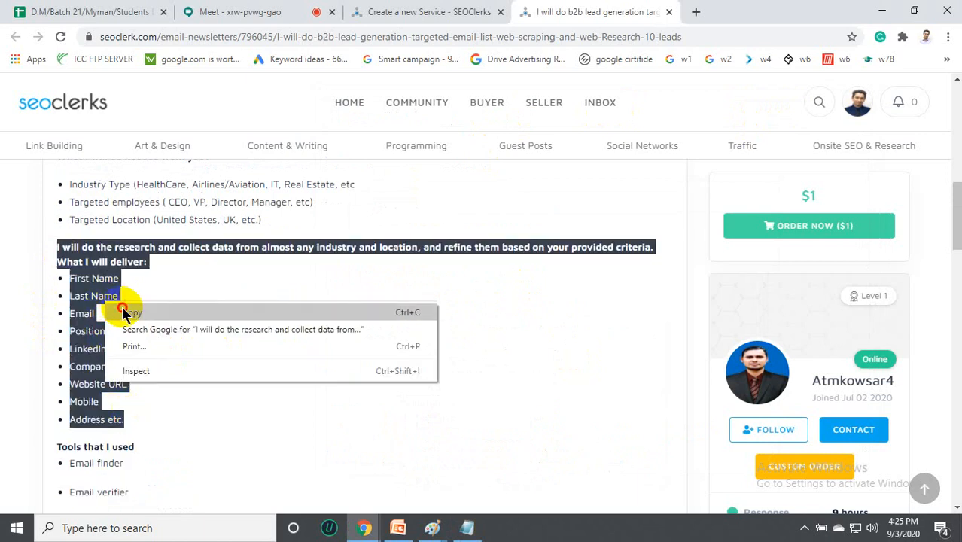
left_click(151, 312)
left_click(466, 528)
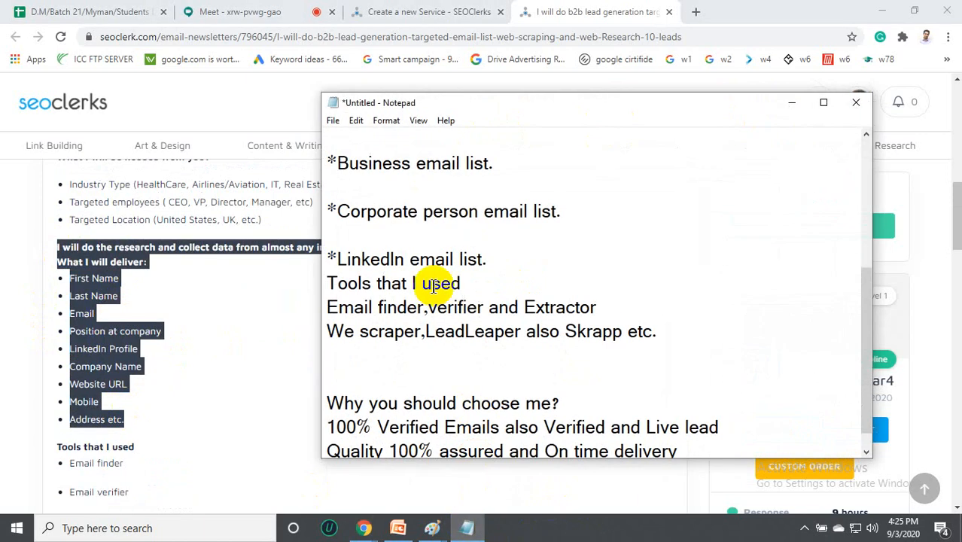
scroll(391, 316, "up", 2)
left_click(328, 373)
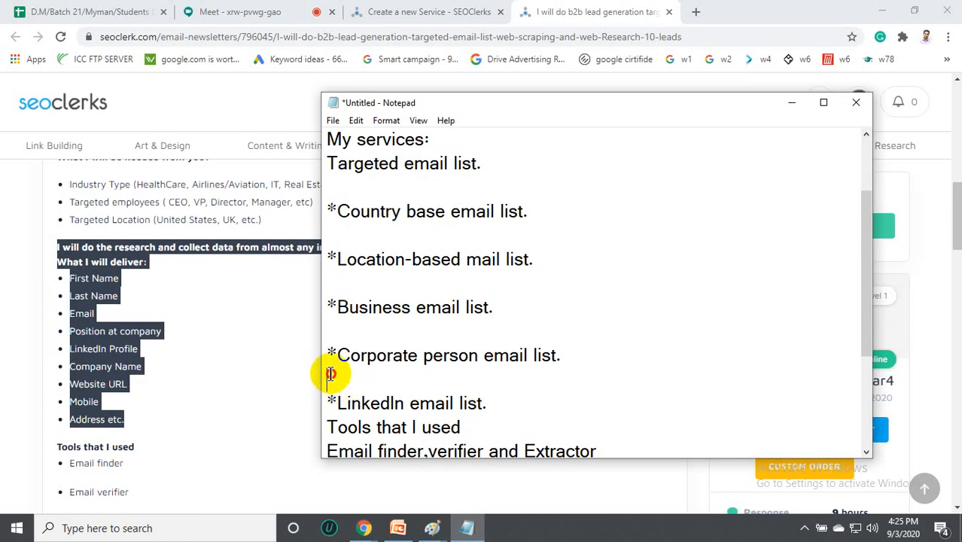
key("Return")
key("Return")
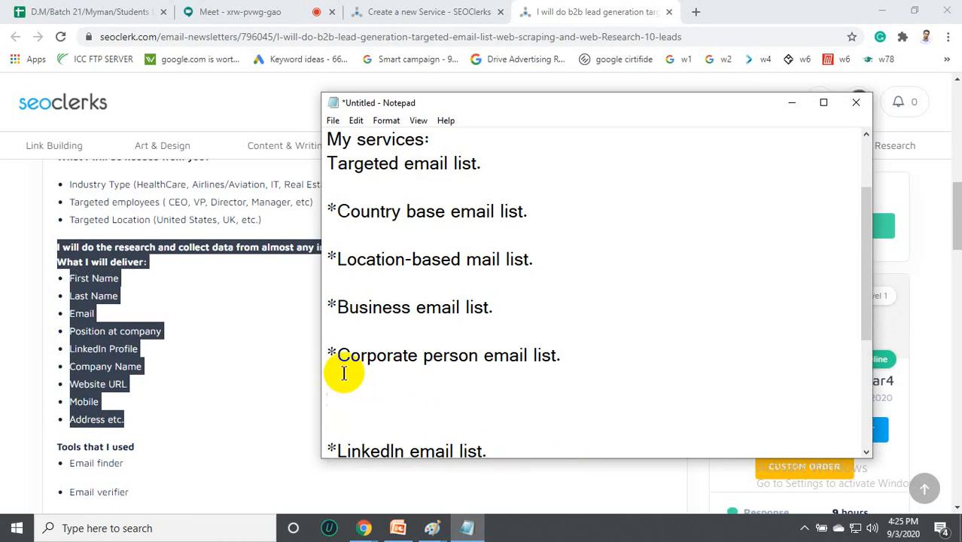
key("ctrl+v")
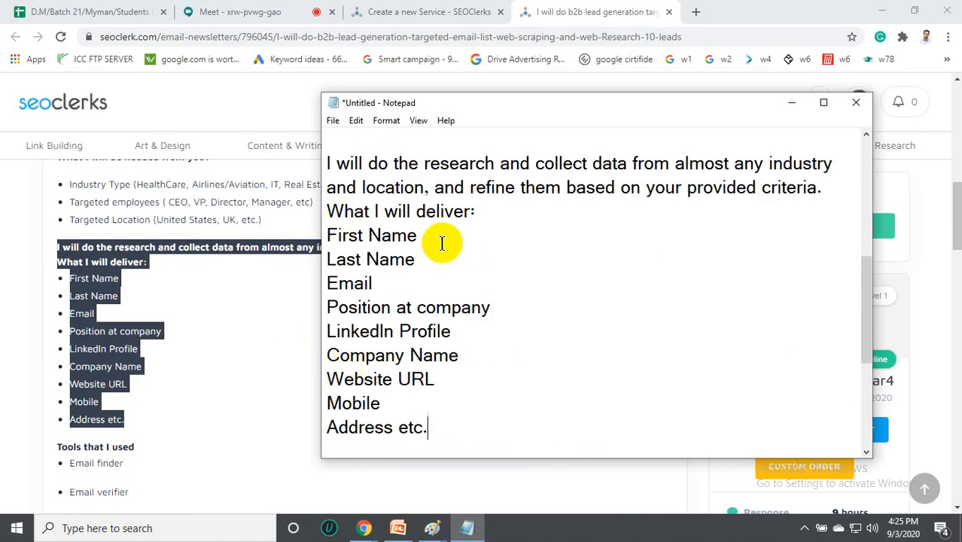
scroll(410, 304, "up", 2)
scroll(384, 313, "down", 1)
scroll(374, 312, "down", 1)
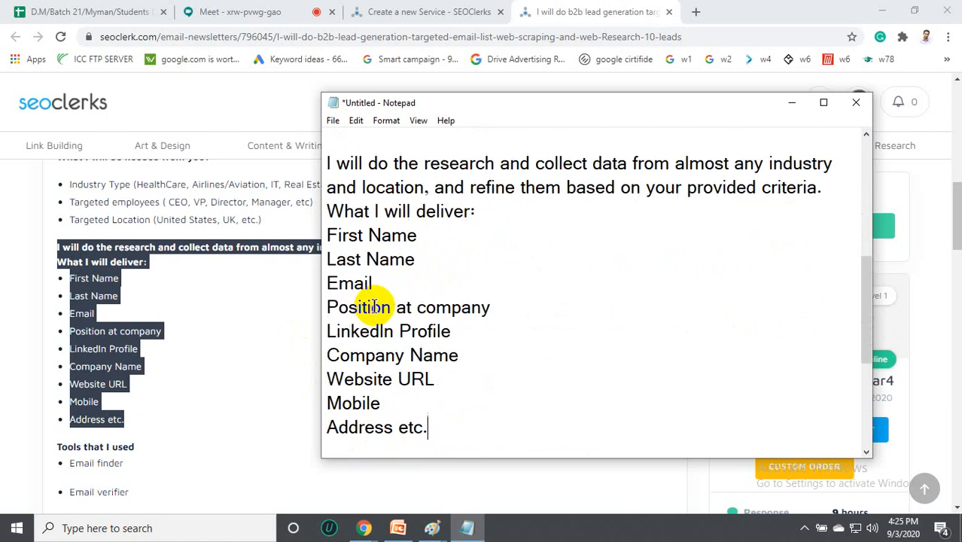
Join the 'First Name', 'Last Name', 'Email' and 'Position at company' lines of the draft into one hyphen-separated line.
scroll(374, 309, "up", 1)
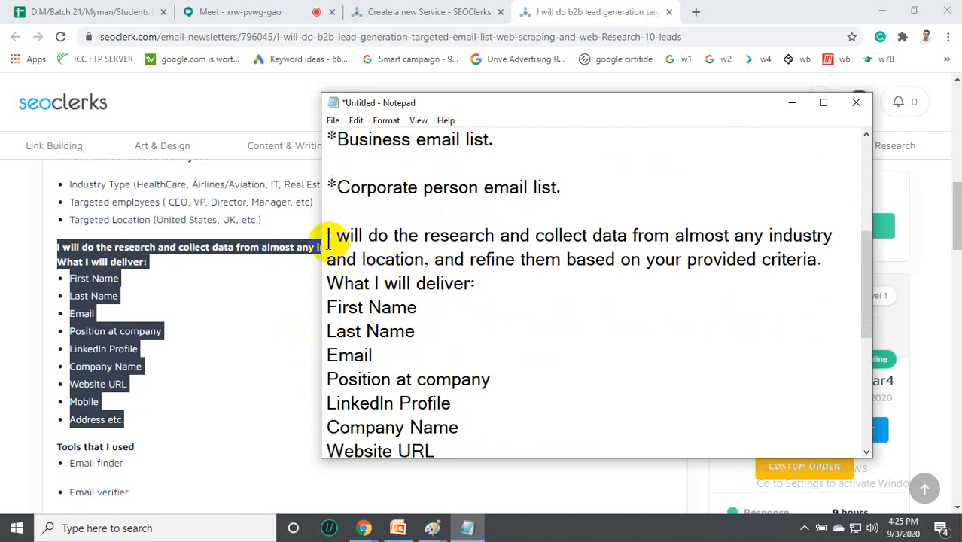
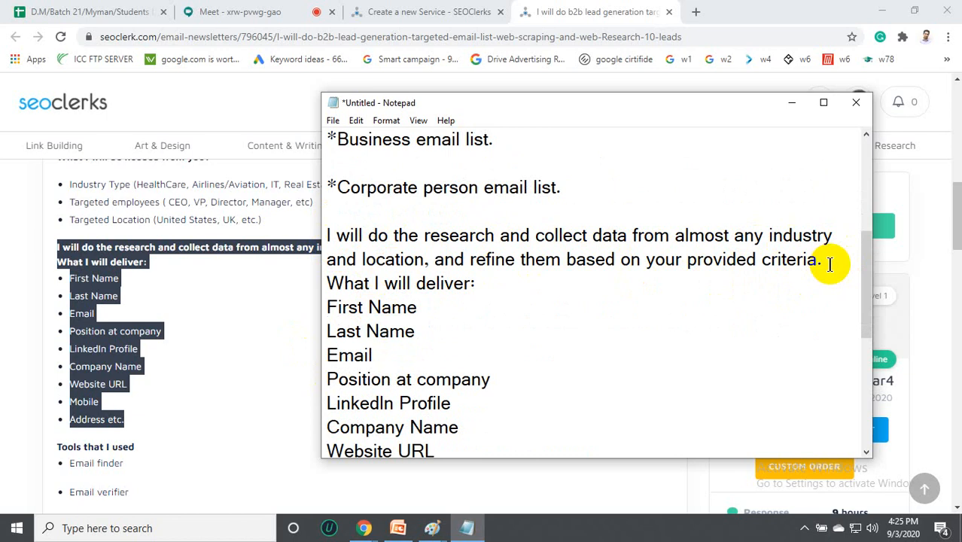
left_click(328, 331)
key("BackSpace")
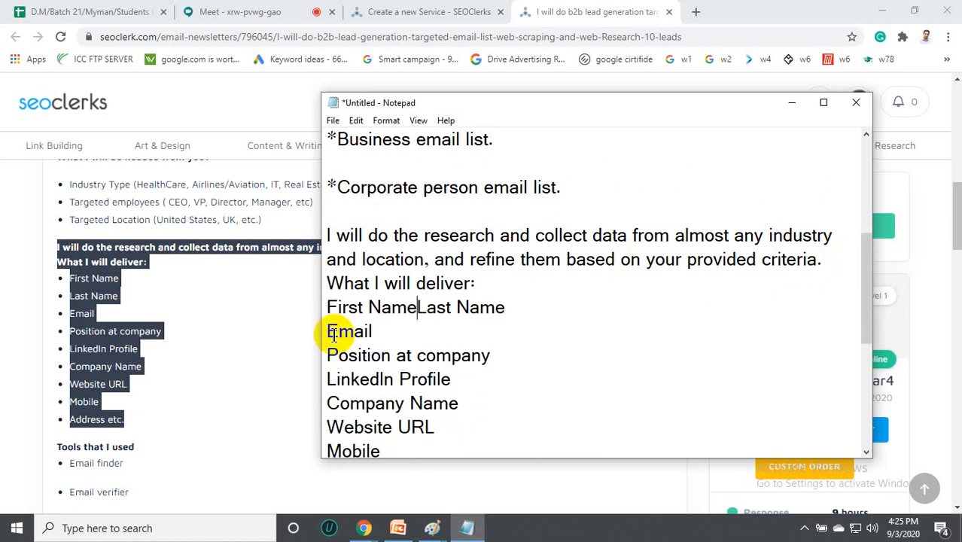
type("-")
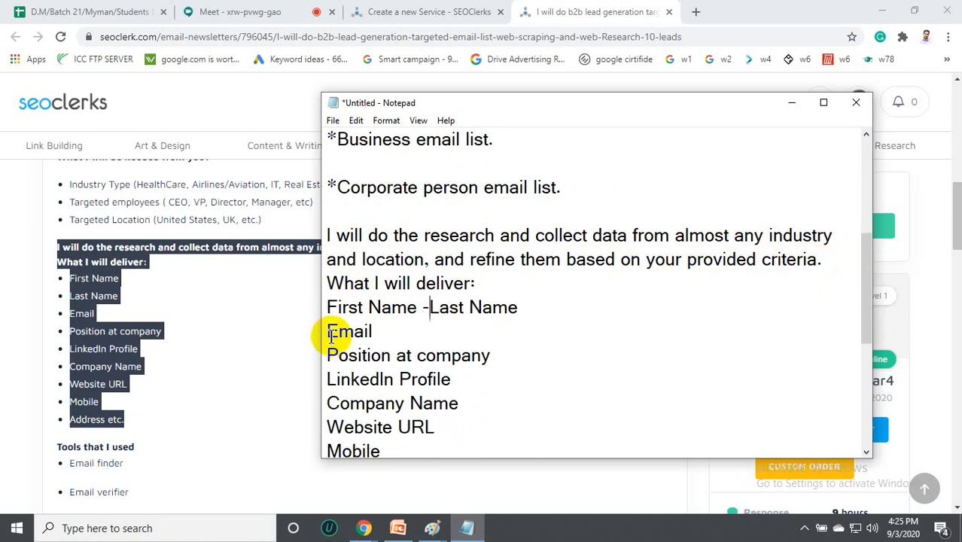
key("BackSpace")
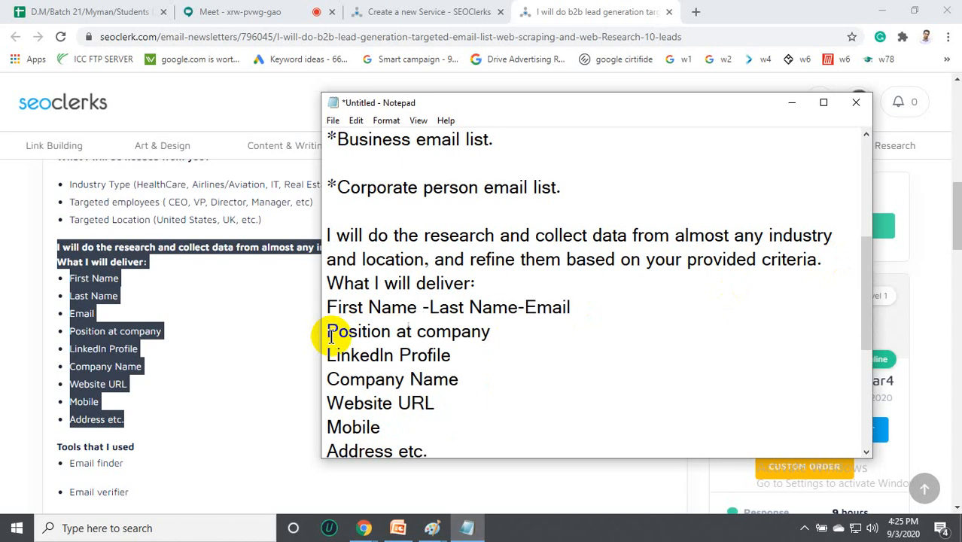
left_click(330, 336)
key("BackSpace")
type("-Position at company")
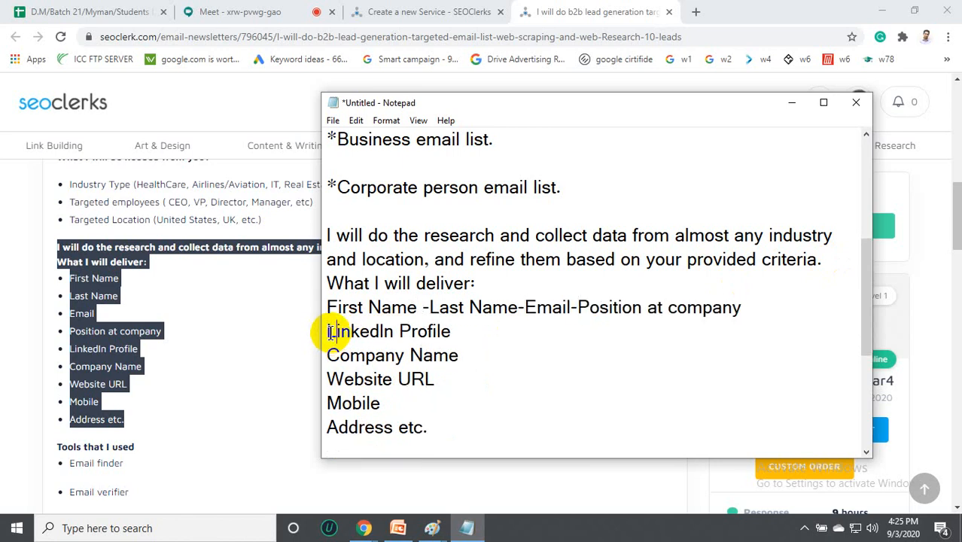
Append 'LinkedIn Profile' and 'Company Name' to the draft's deliverables line, separated by hyphens.
left_click(328, 332)
key("BackSpace")
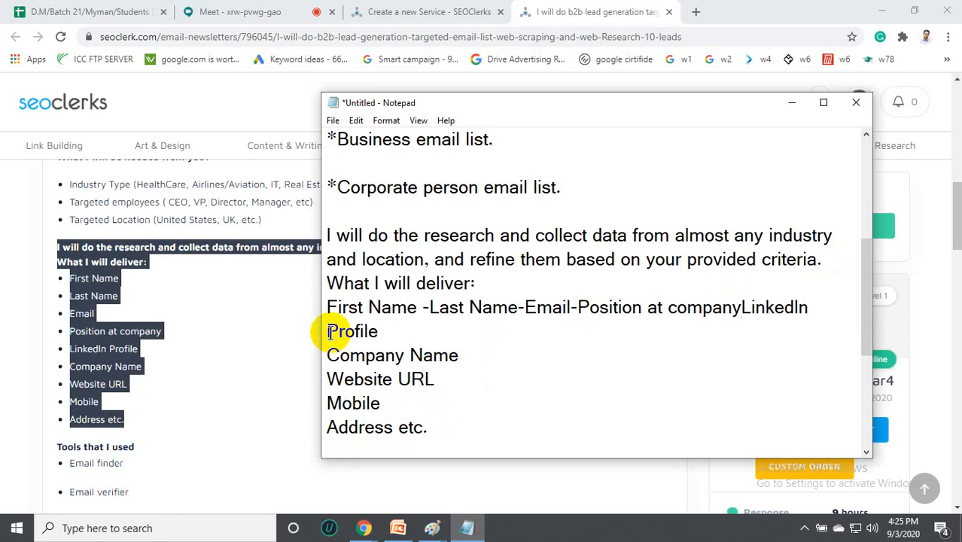
type("-")
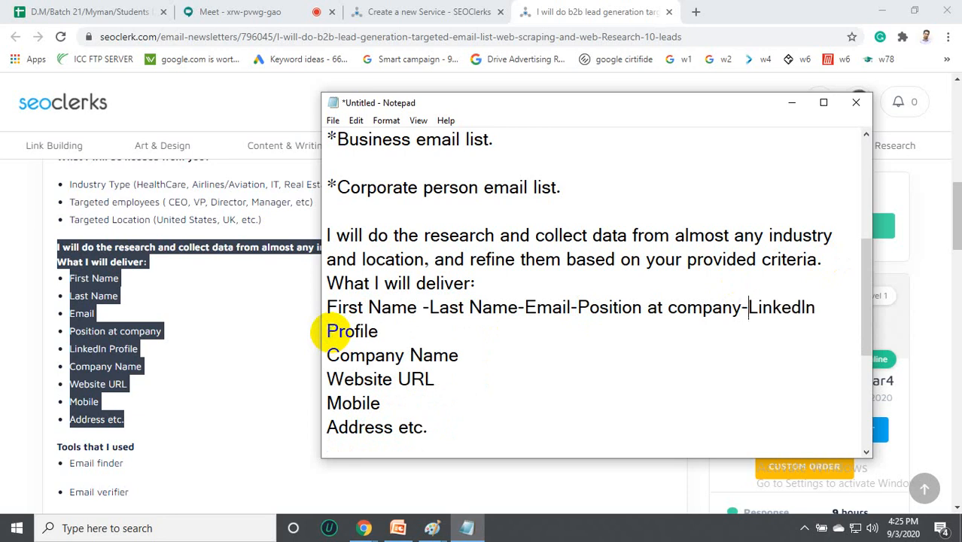
left_click(328, 356)
key("BackSpace")
type("-")
Append 'Website URL', 'Mobile' and 'Address etc.' to the draft's deliverables line, separated by hyphens.
scroll(339, 354, "up", 1)
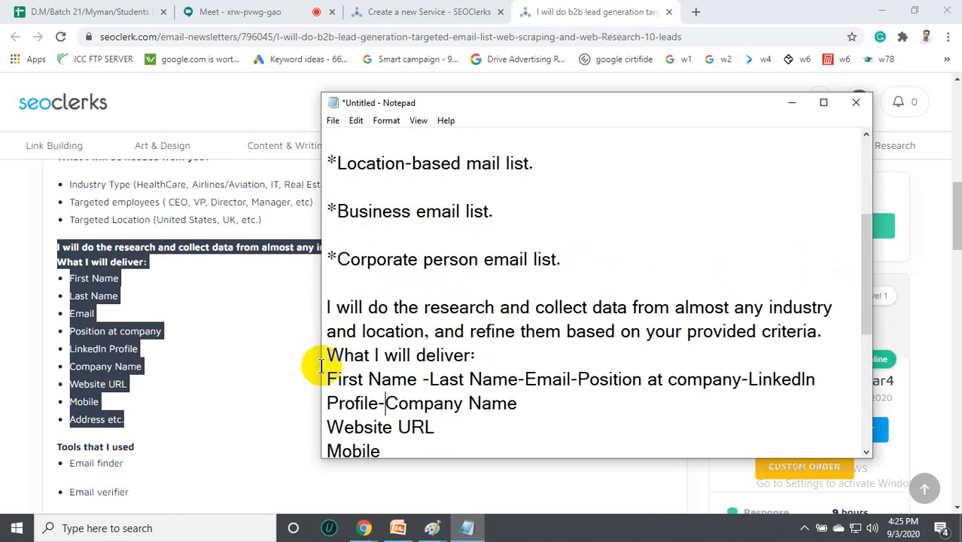
scroll(366, 357, "down", 2)
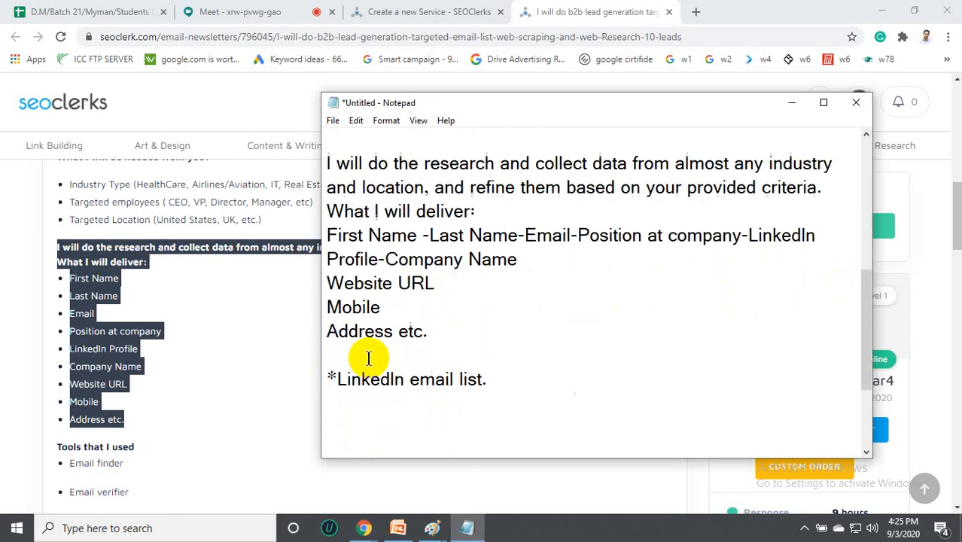
left_click(329, 283)
key("BackSpace")
type("-Website URL")
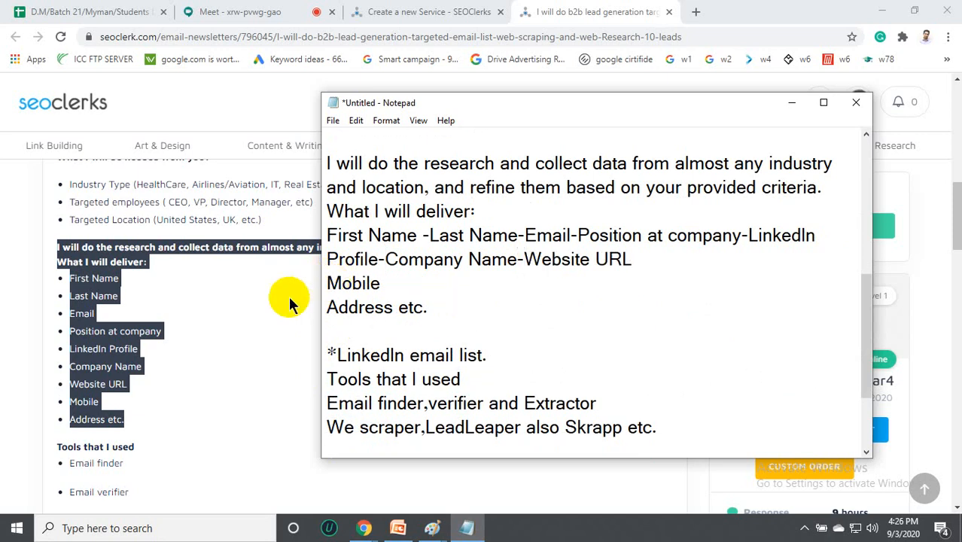
left_click(329, 283)
key("BackSpace")
type("-Mobile")
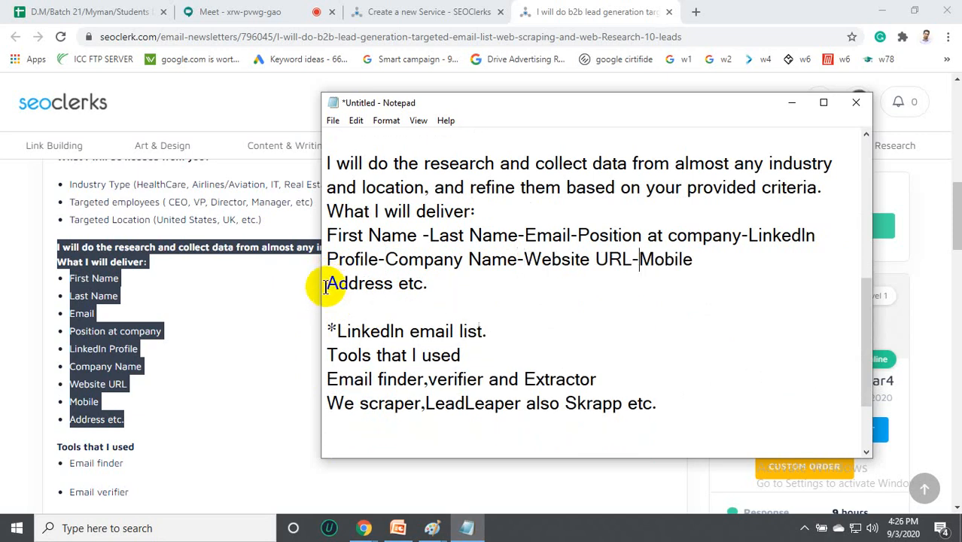
left_click(325, 286)
key("BackSpace")
type("-Address etc.")
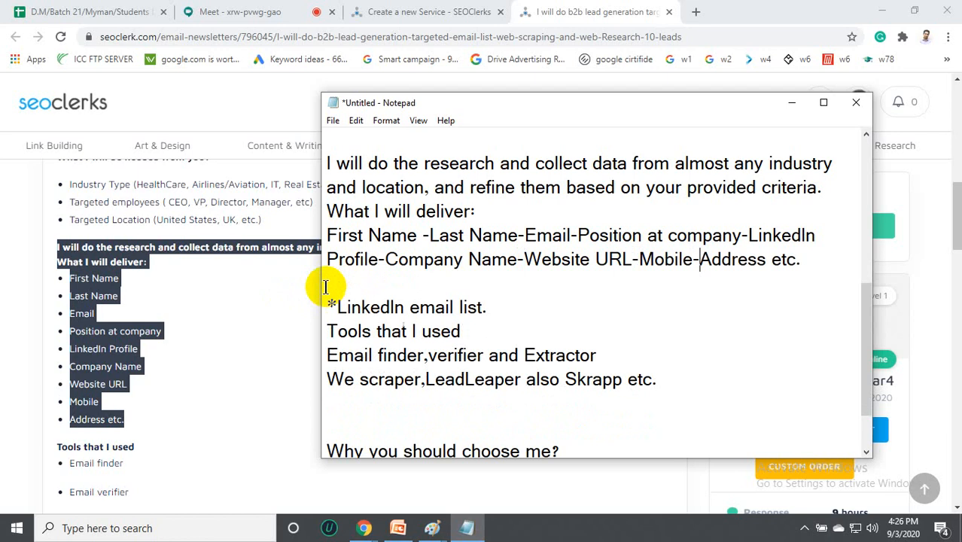
scroll(452, 271, "up", 5)
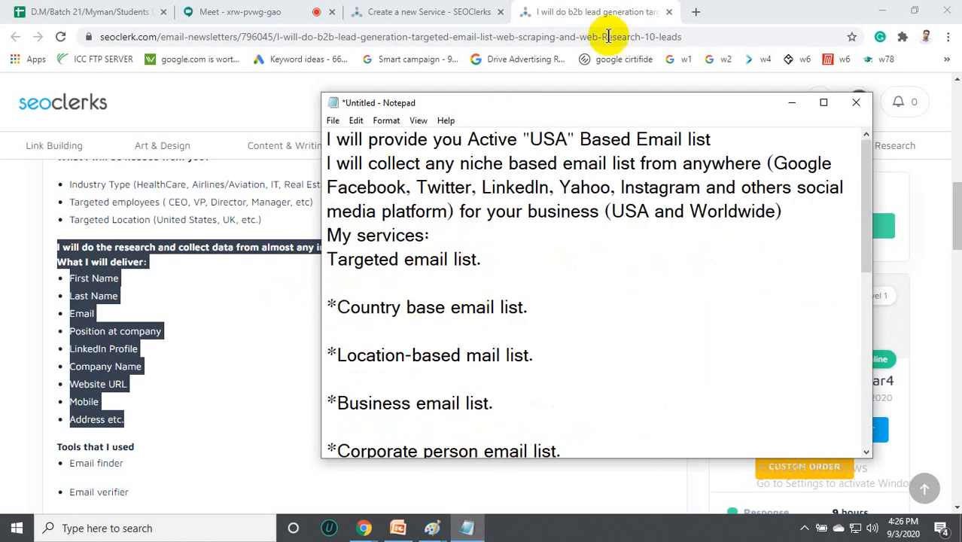
Close the reference service page and return to the description section of the new service form.
left_click(670, 14)
left_click(670, 13)
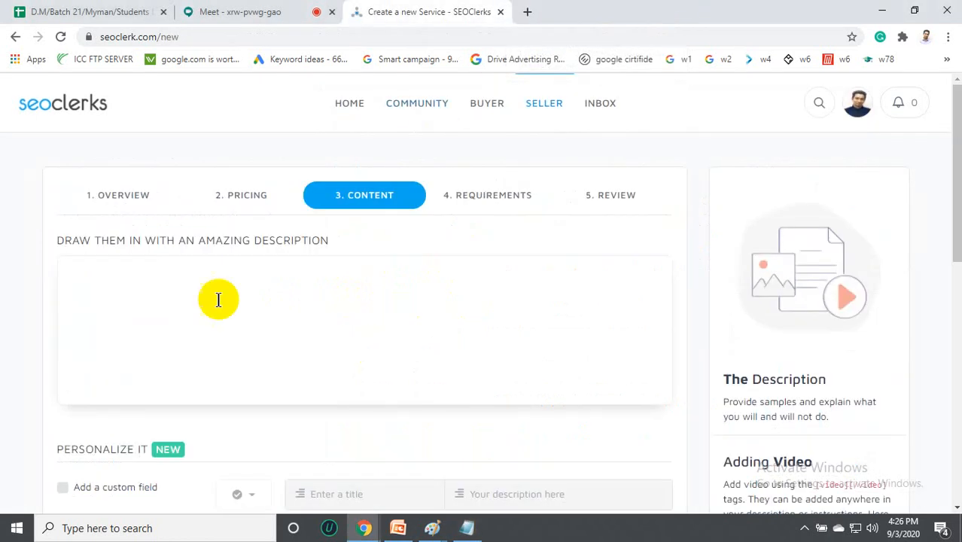
scroll(301, 370, "down", 1)
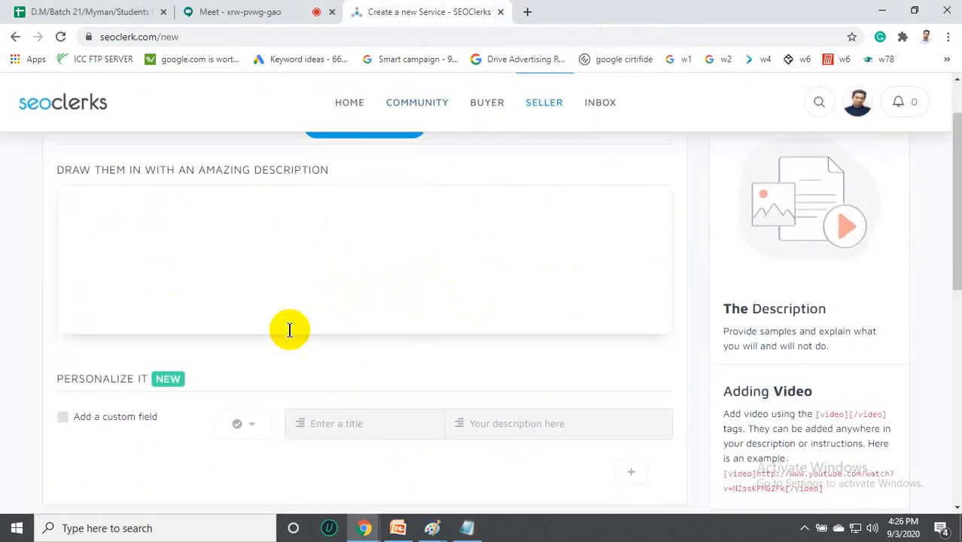
scroll(338, 298, "up", 1)
Copy the entire Notepad draft into the description box of the new SEOClerks service.
left_click(466, 528)
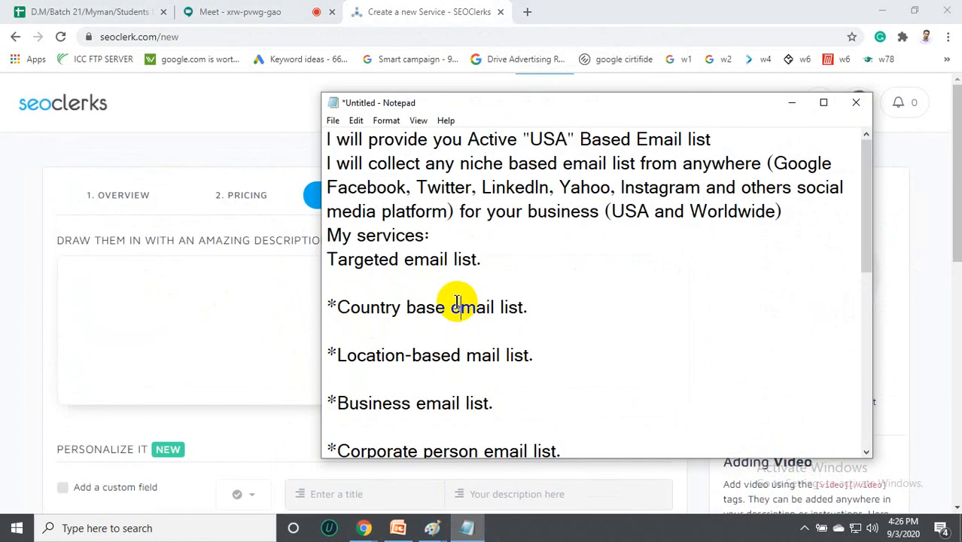
key("ctrl+a")
key("ctrl+c")
scroll(448, 306, "down", 5)
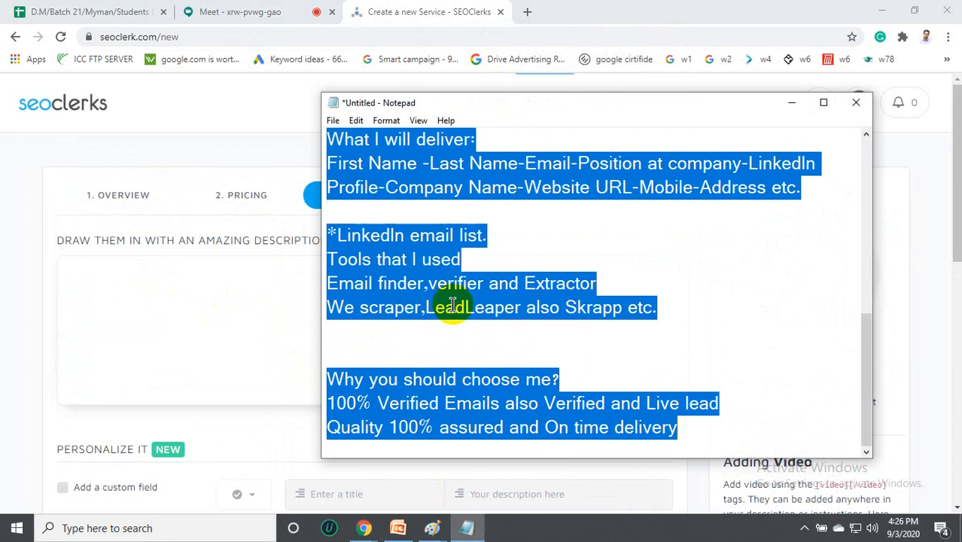
left_click(799, 104)
left_click(253, 335)
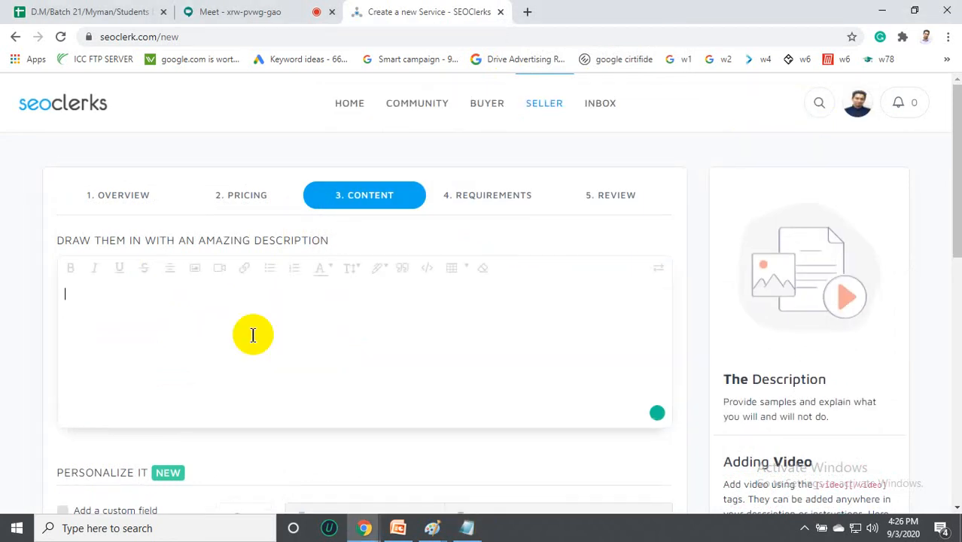
key("ctrl+v")
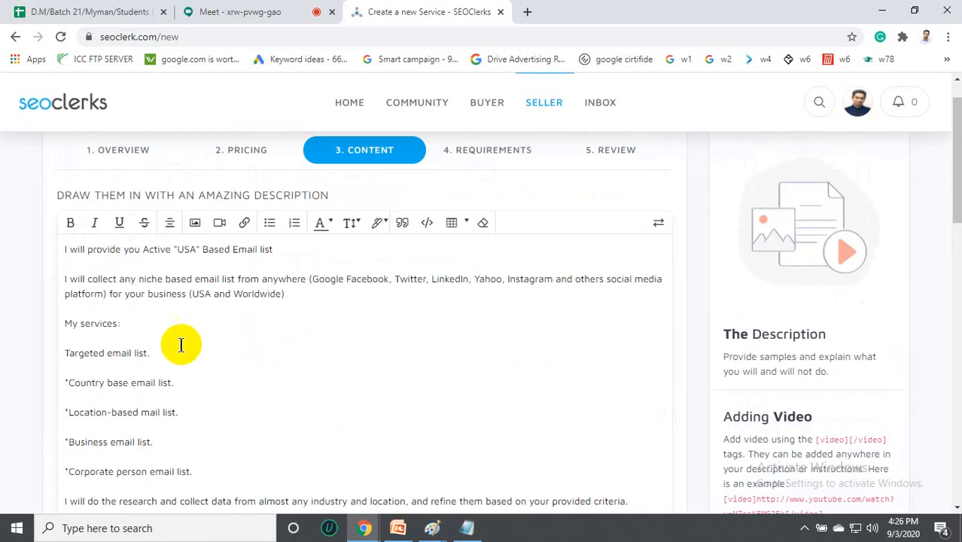
Delete the opening line 'I will provide you Active "USA" Based Email list' and its blank line from the description.
left_click(295, 253)
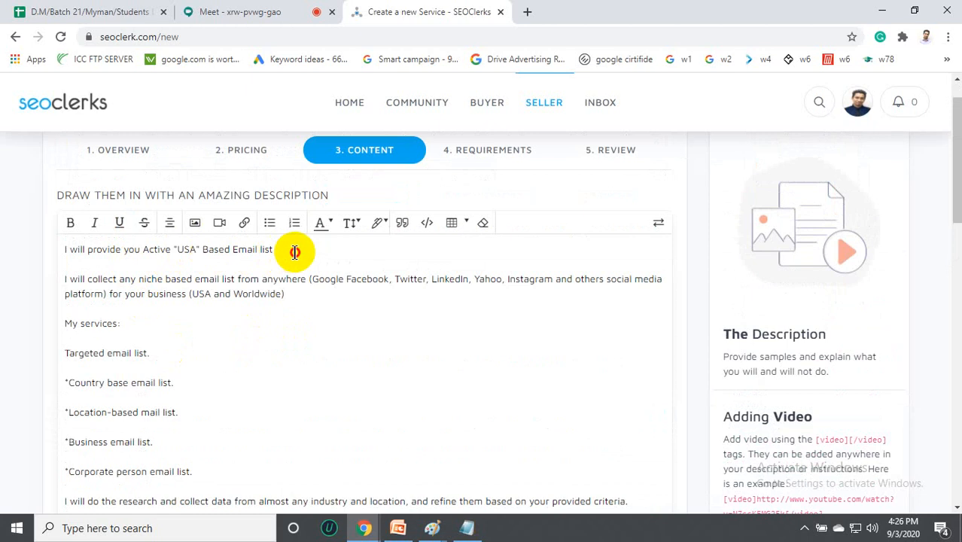
left_click(61, 252, "shift")
key("BackSpace")
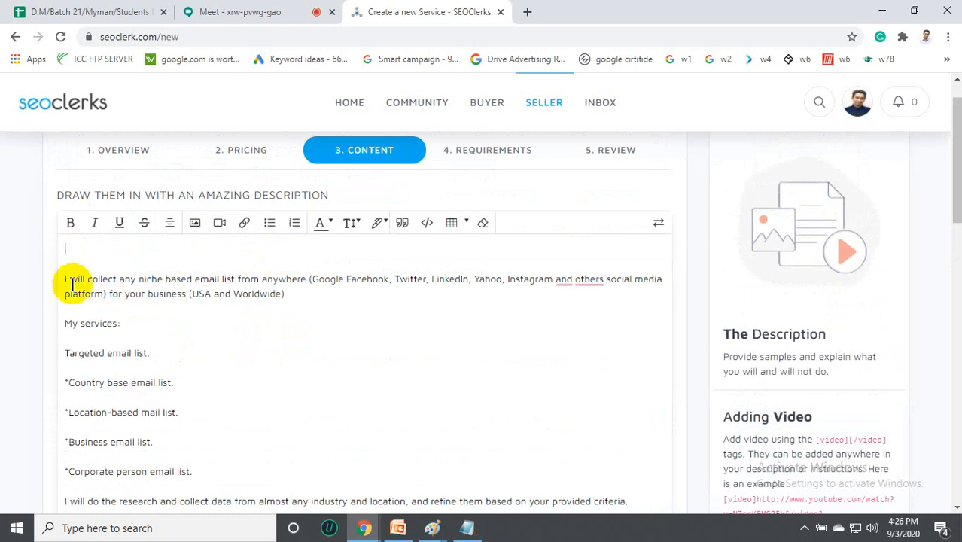
key("Delete")
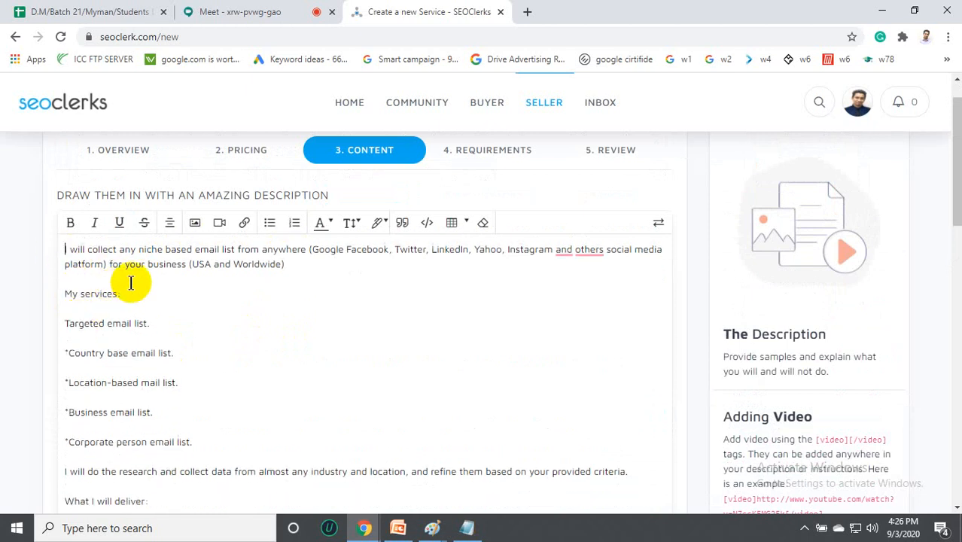
Make the 'My services:' heading bold and remove the blank line between it and 'Targeted email list.'.
left_click_drag(119, 294, 43, 295)
left_click(70, 222)
left_click(149, 281)
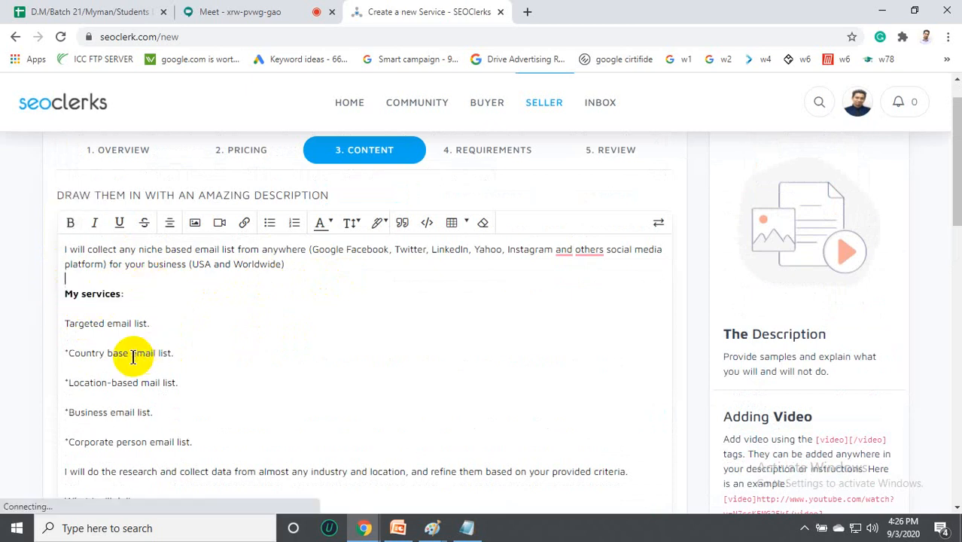
left_click(66, 324)
key("BackSpace")
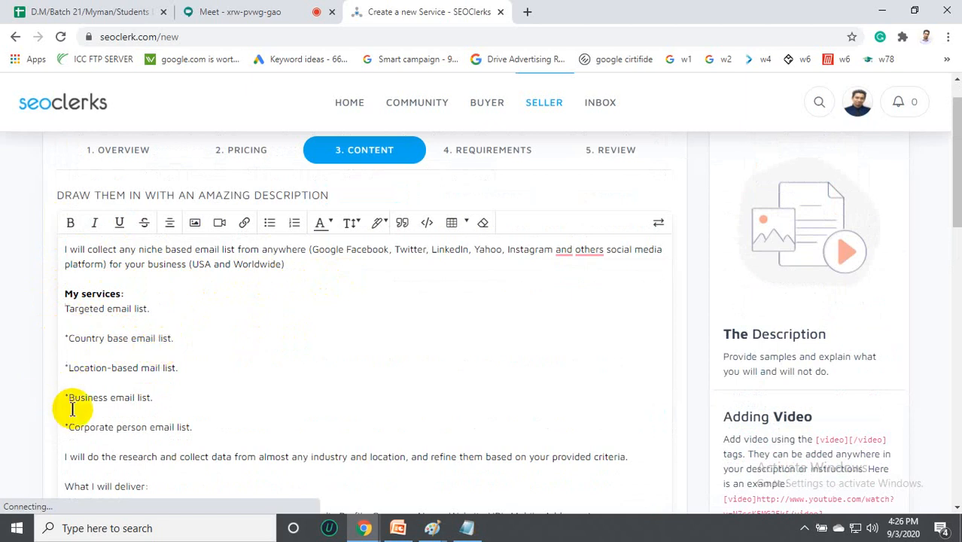
Break the deliverables line in the description so that 'Company Name' starts a new line.
scroll(202, 430, "down", 1)
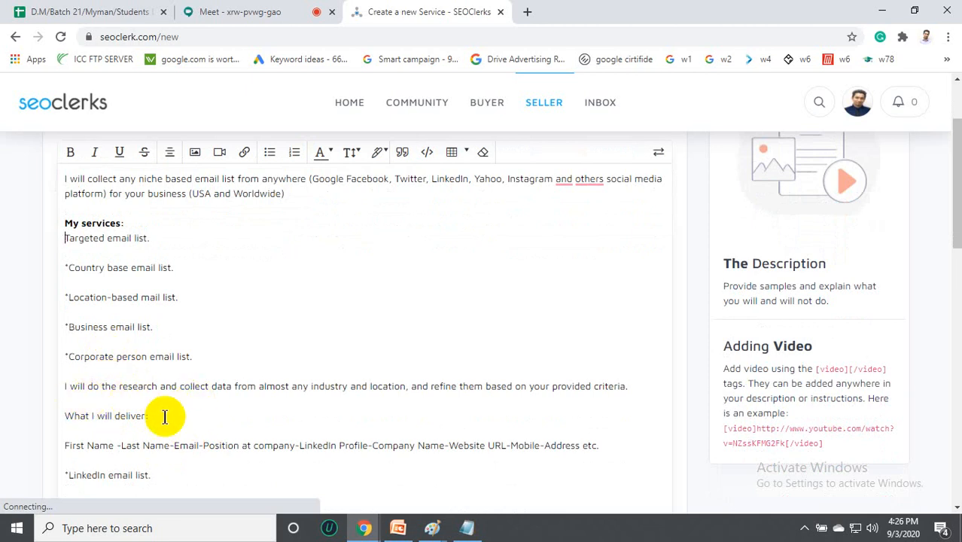
scroll(361, 447, "down", 1)
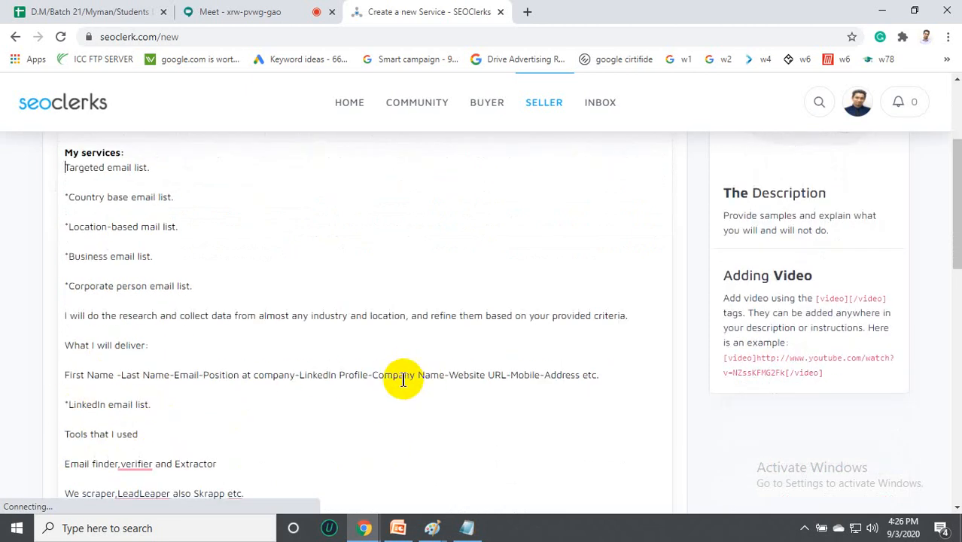
left_click(372, 375)
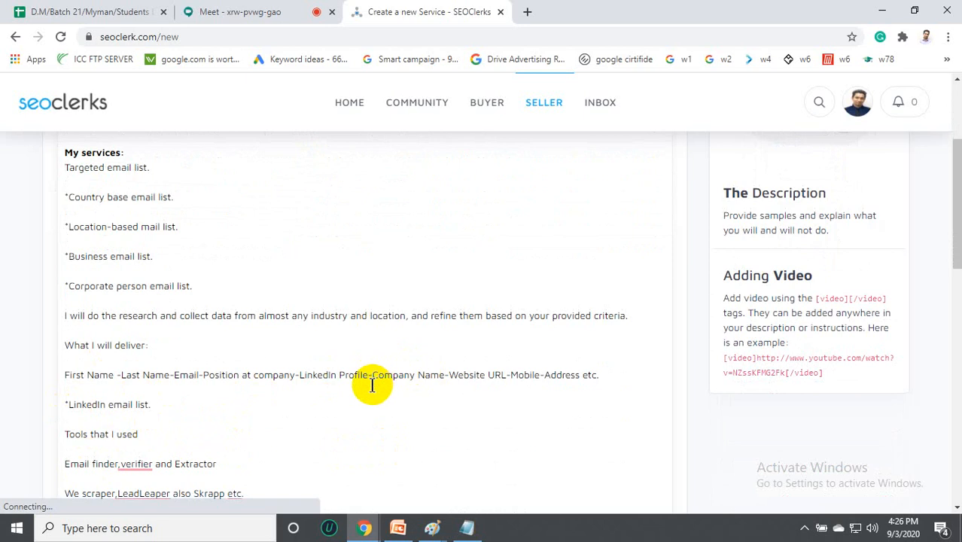
key("Return")
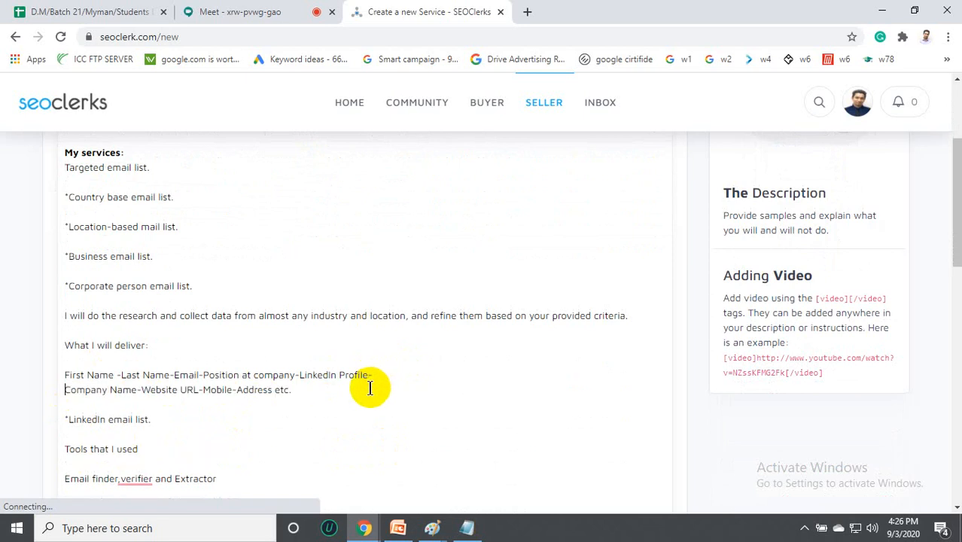
Remove the asterisk before 'LinkedIn email list.' and join that text to the end of the 'Address etc.' line.
left_click(68, 419)
key("BackSpace")
key("BackSpace")
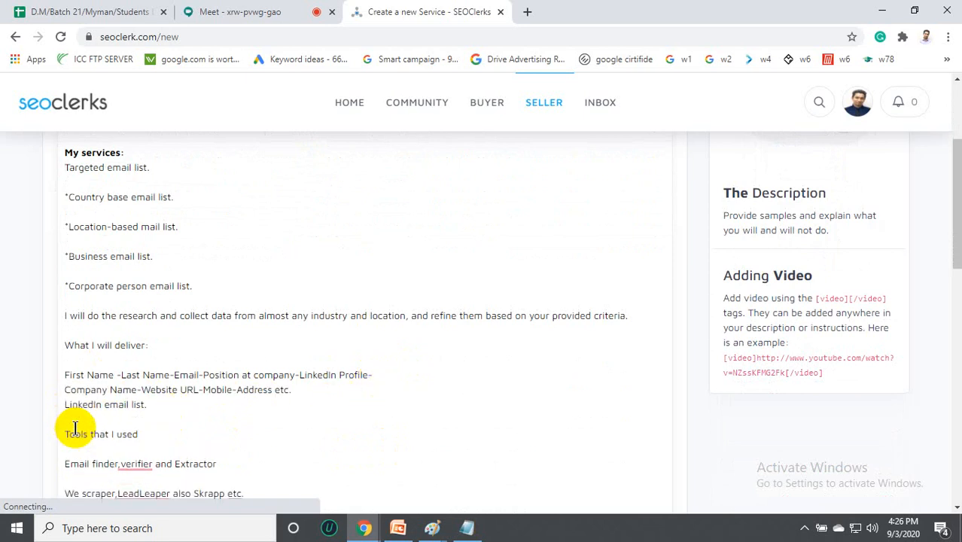
key("BackSpace")
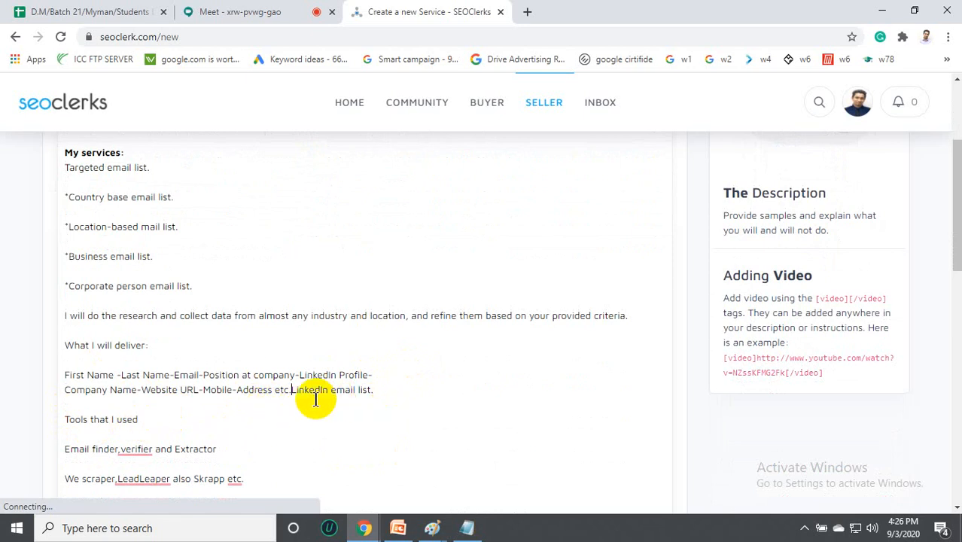
Move 'LinkedIn email list' from the end of the 'Address etc.' line to directly after 'LinkedIn Profile-', followed by a hyphen.
left_click_drag(292, 390, 377, 390)
key("ctrl+c")
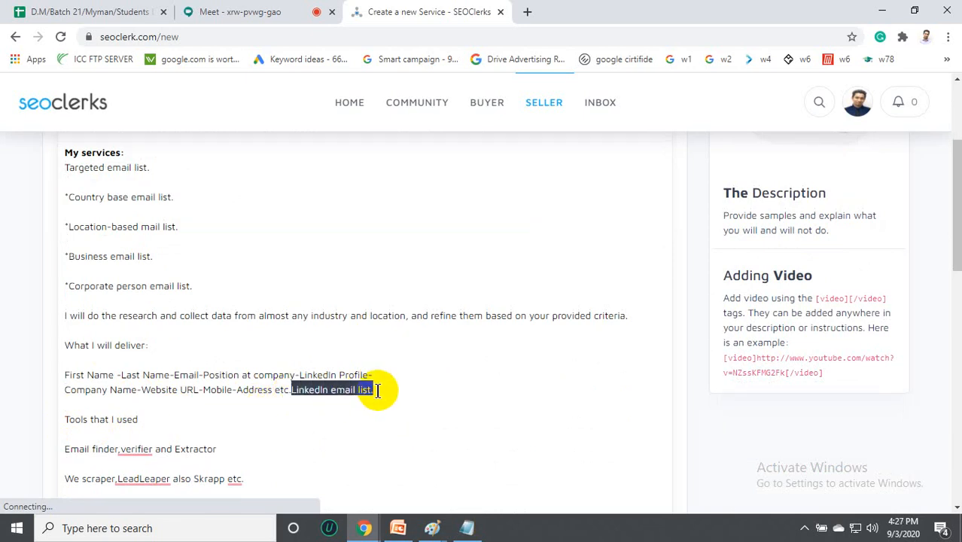
key("BackSpace")
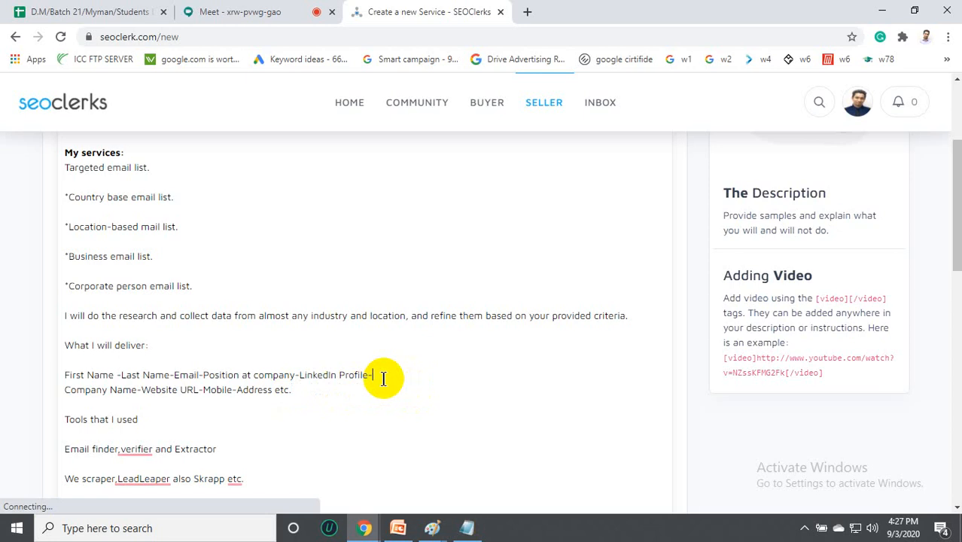
scroll(384, 379, "down", 1)
key("ctrl+v")
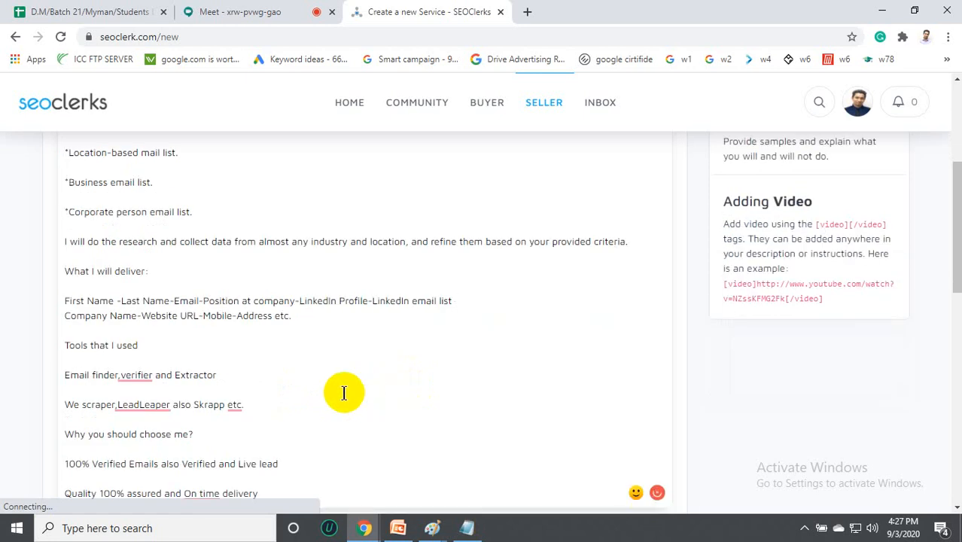
left_click(372, 301)
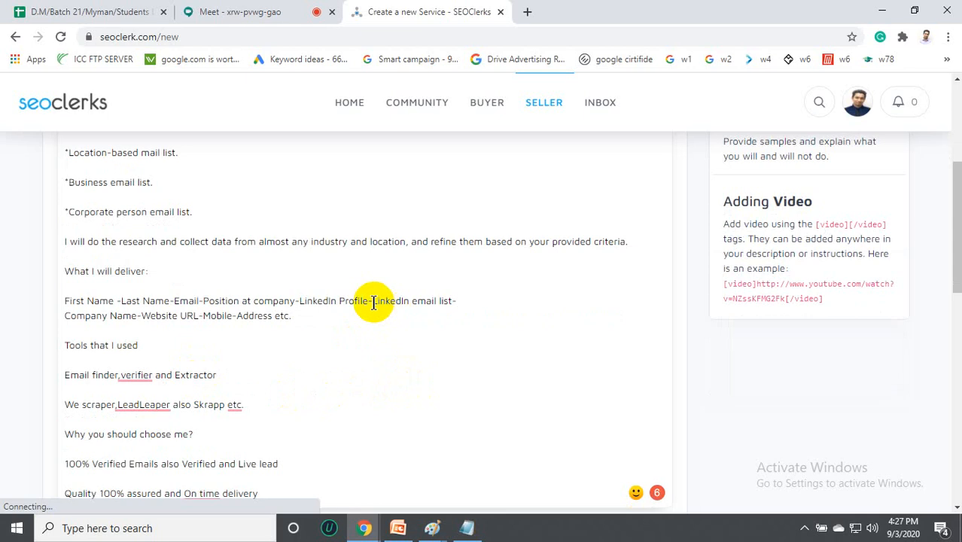
Start a new line at 'LinkedIn email list-' in the deliverables and join the 'Company Name' line directly after it.
key("Return")
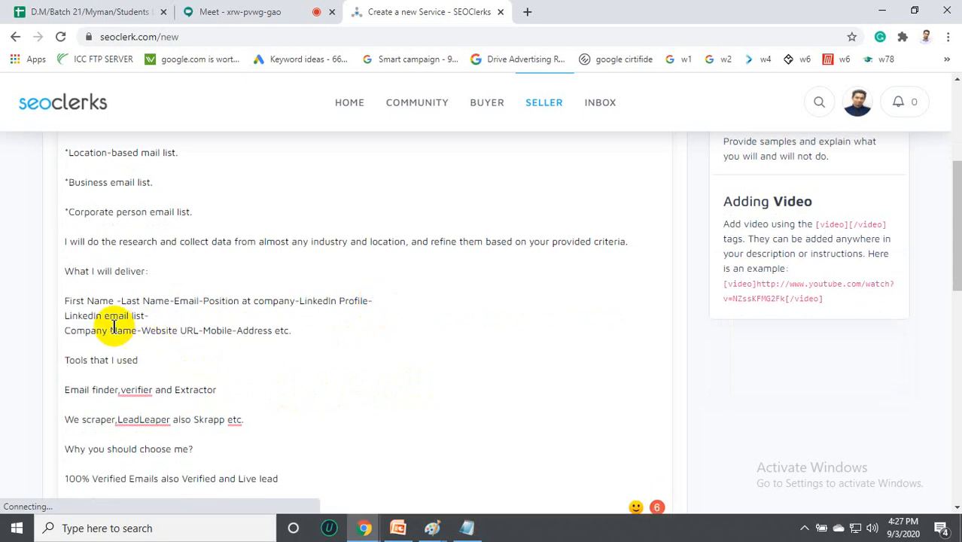
left_click(68, 334)
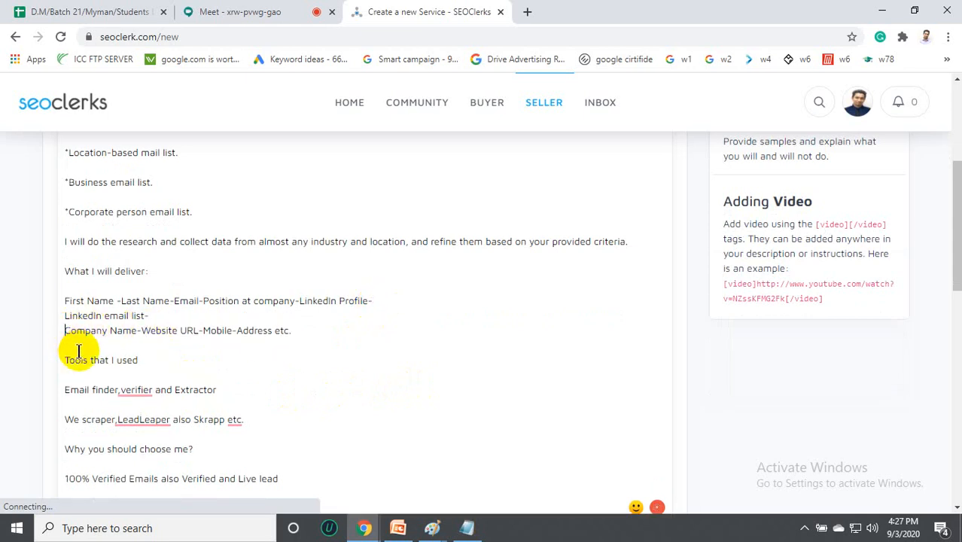
key("BackSpace")
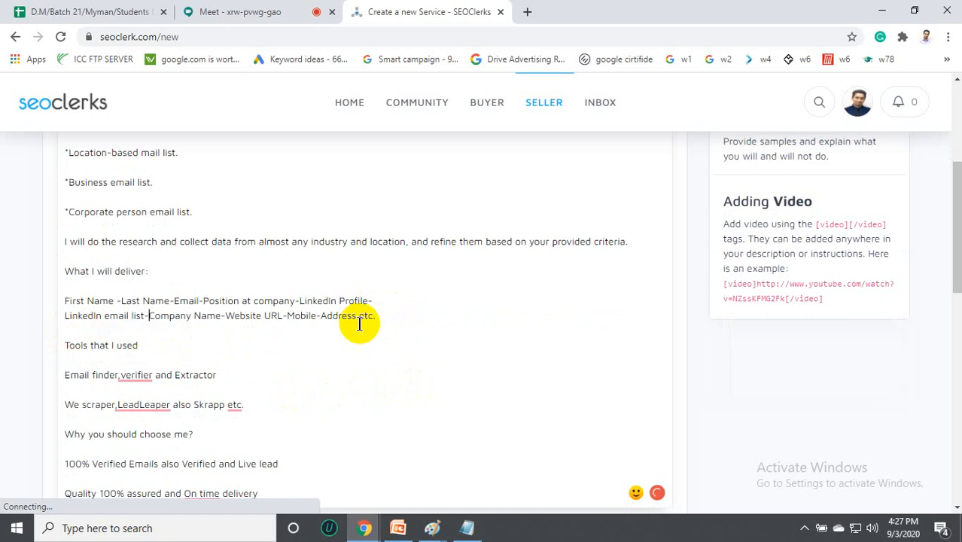
Make the 'Tools that I used' heading in the description bold.
left_click_drag(161, 346, 38, 343)
scroll(242, 281, "up", 4)
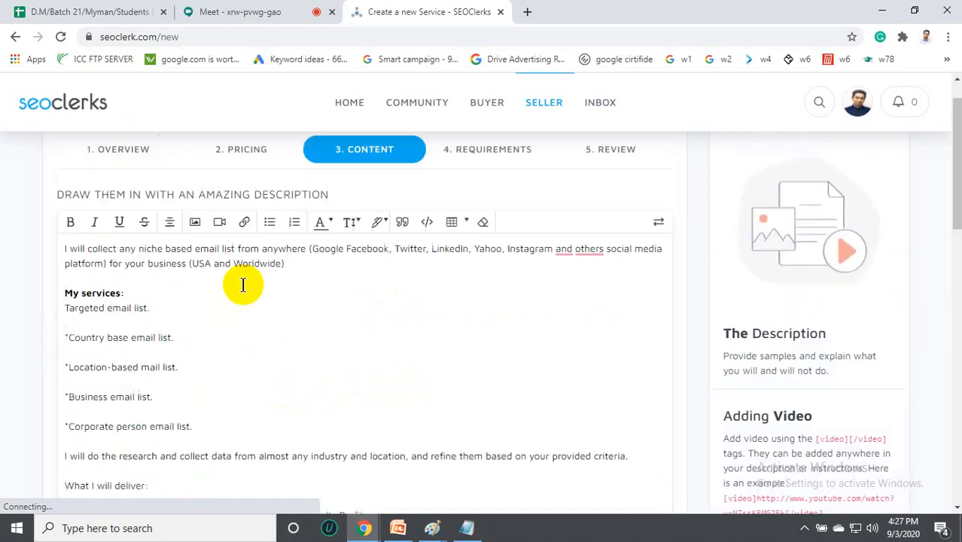
left_click(70, 269)
scroll(210, 313, "down", 5)
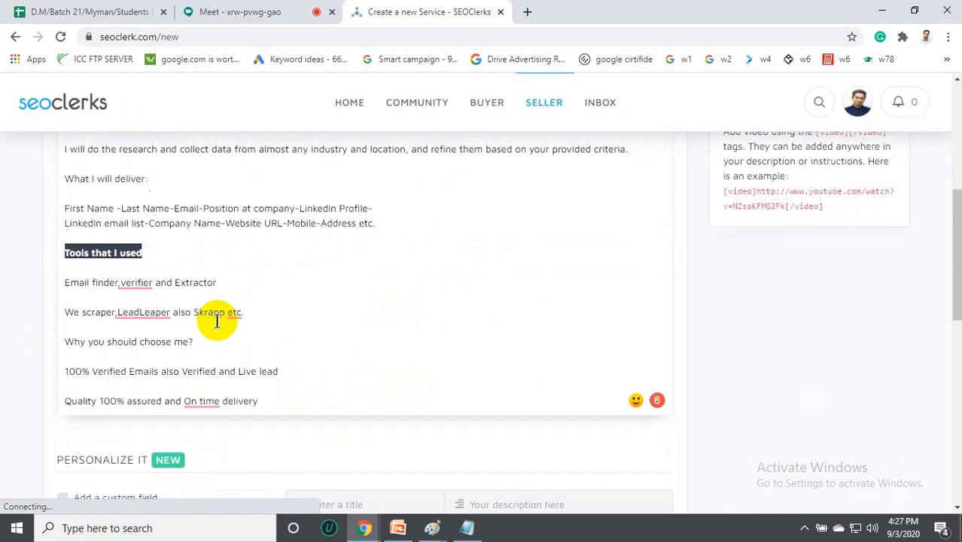
mouse_move(240, 305)
left_click(249, 346)
scroll(164, 383, "down", 3)
scroll(258, 318, "up", 3)
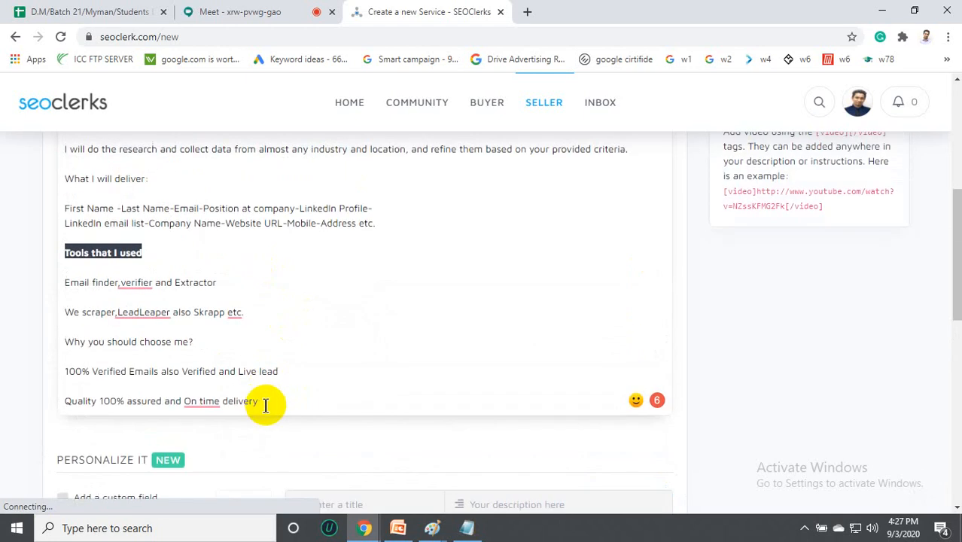
left_click(258, 302)
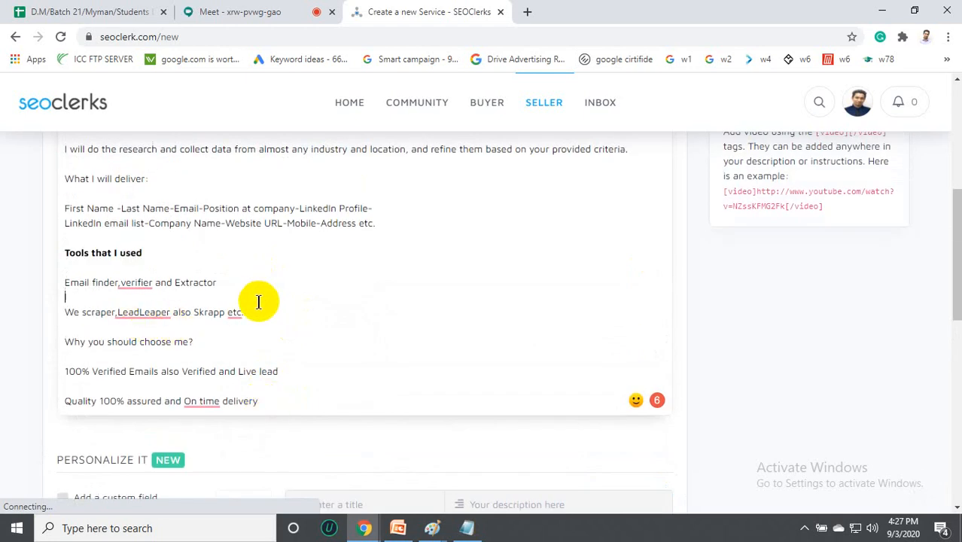
Remove the blank lines between 'Tools that I used', the two tool lines below it and 'Why you should choose me?'.
scroll(258, 302, "up", 2)
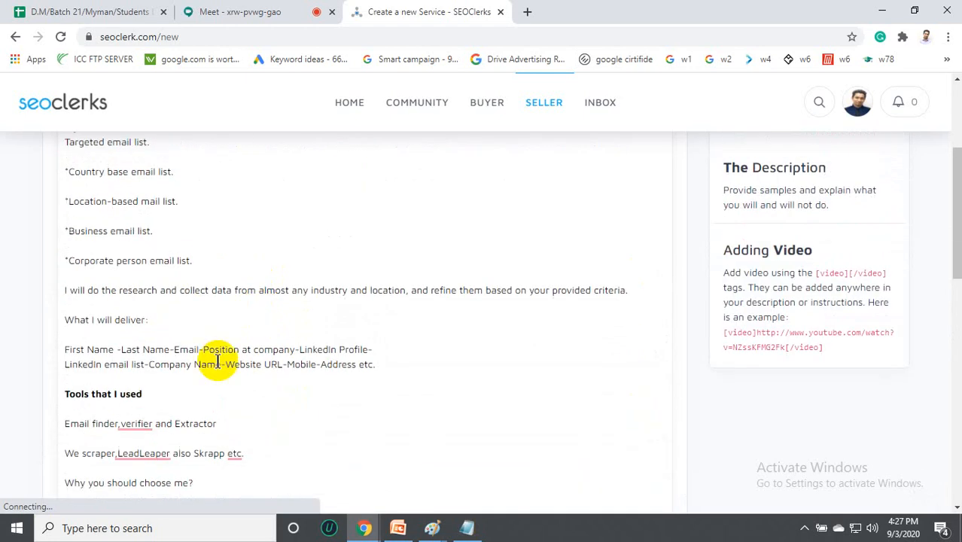
left_click(64, 424)
key("BackSpace")
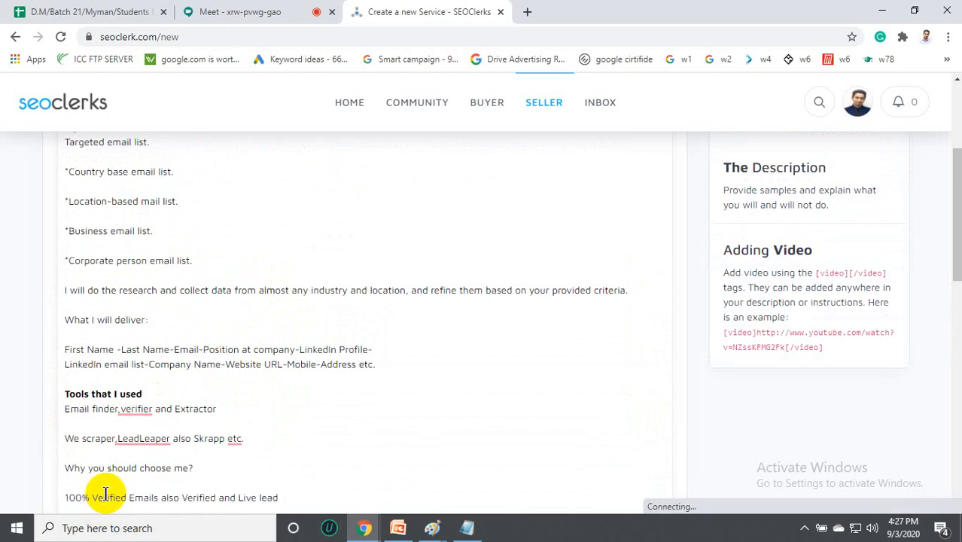
left_click(67, 439)
key("BackSpace")
left_click(64, 453)
key("BackSpace")
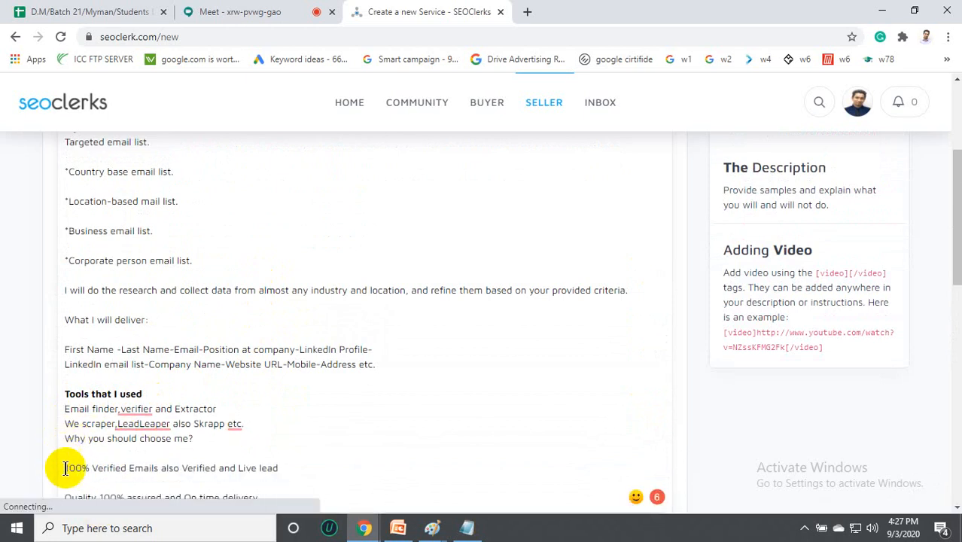
Remove the blank lines around the "100% Verified Emails" and "Quality 100% assured" lines, keeping each on its own line.
left_click(65, 469)
key("BackSpace")
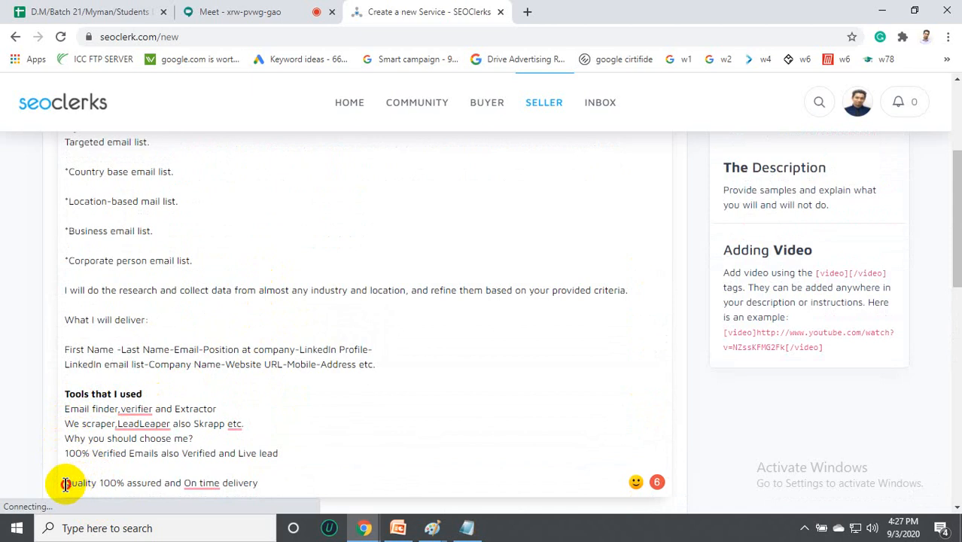
left_click(66, 484)
key("BackSpace")
left_click(63, 467)
key("BackSpace")
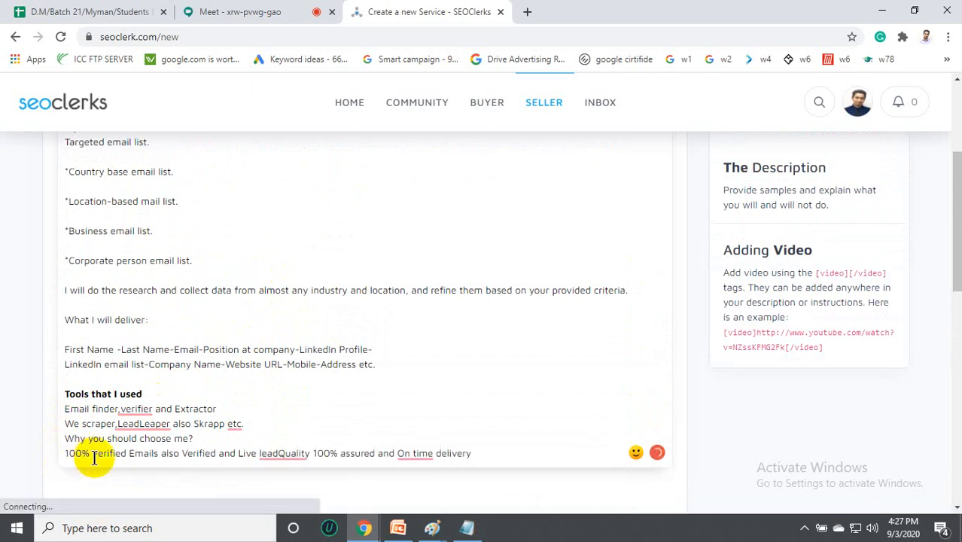
key("Return")
Format the five lines under "Tools that I used" in the service description as a bulleted list.
left_click_drag(258, 469, 67, 412)
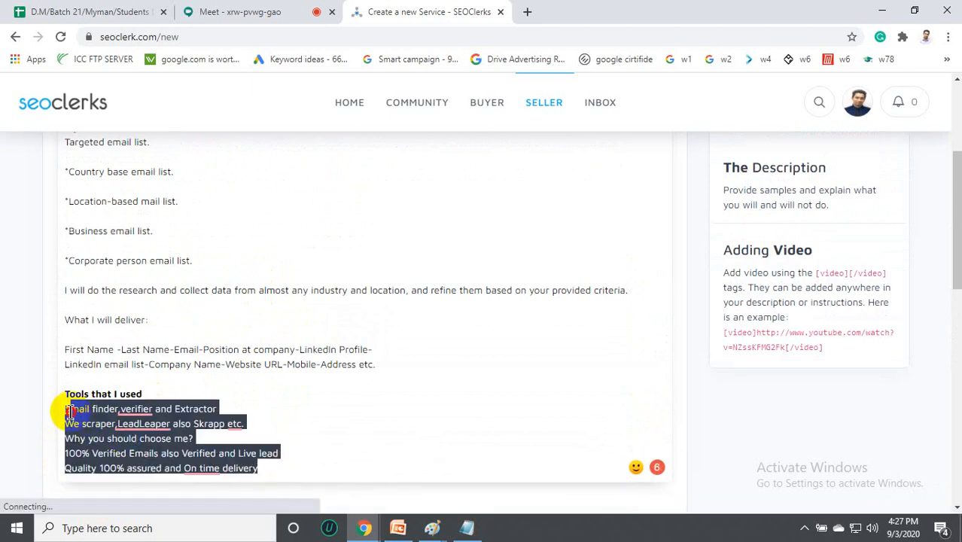
scroll(317, 140, "up", 3)
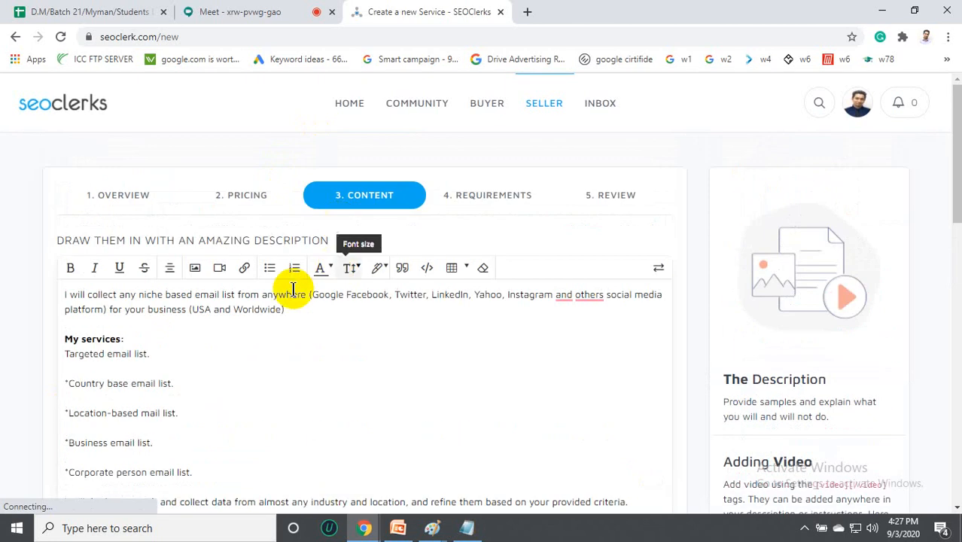
left_click(271, 277)
scroll(230, 371, "down", 6)
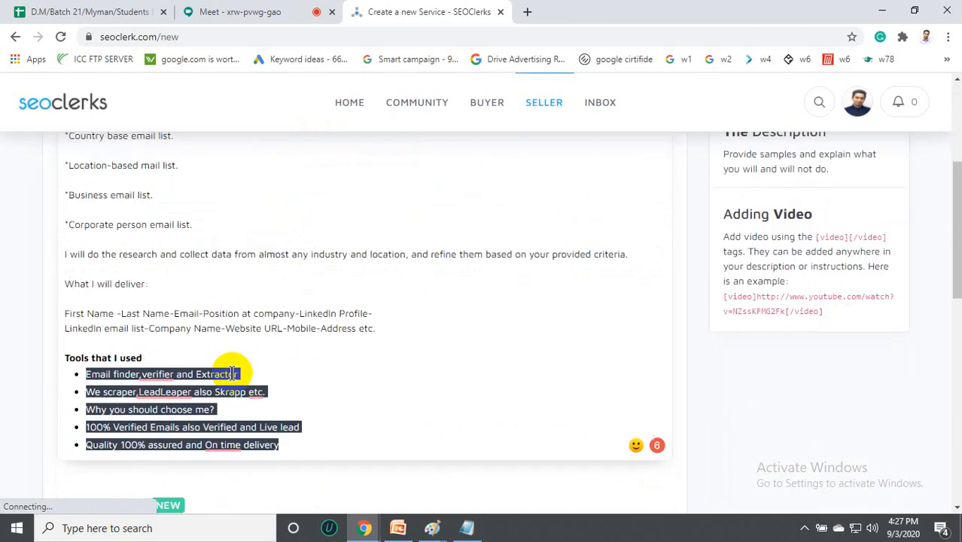
scroll(249, 320, "up", 2)
left_click(167, 374)
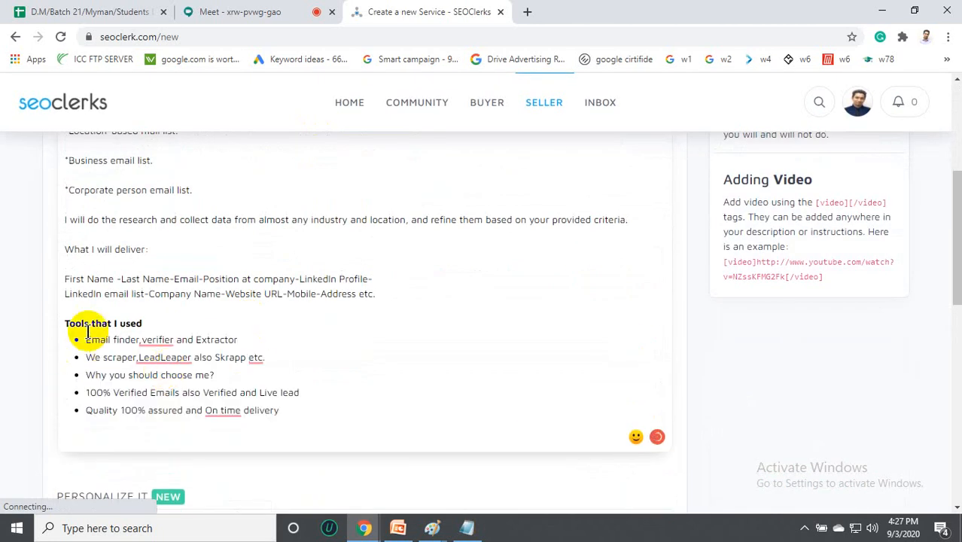
Delete the blank line and the asterisk before "Location-based mail list" under My services.
scroll(139, 359, "up", 2)
left_click_drag(193, 331, 80, 222)
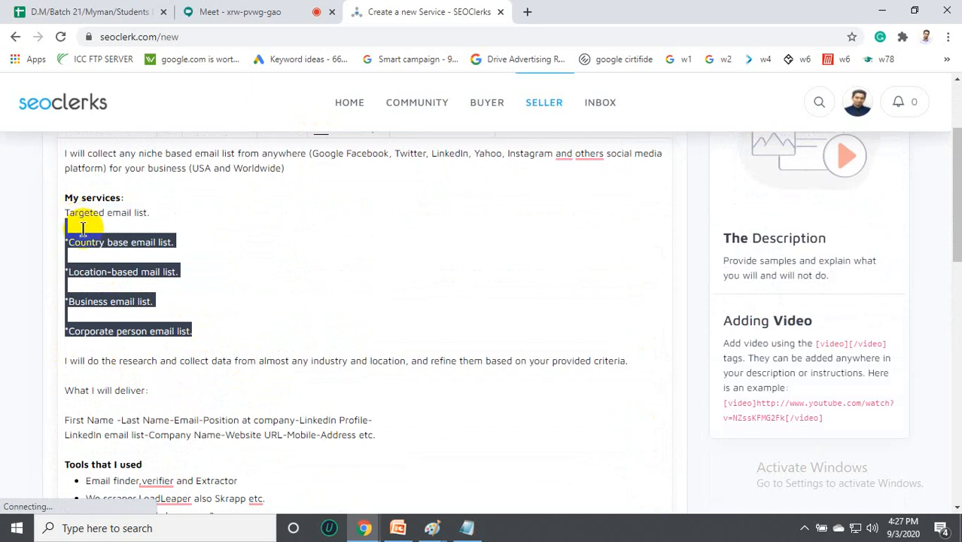
left_click(61, 242)
left_click(64, 269)
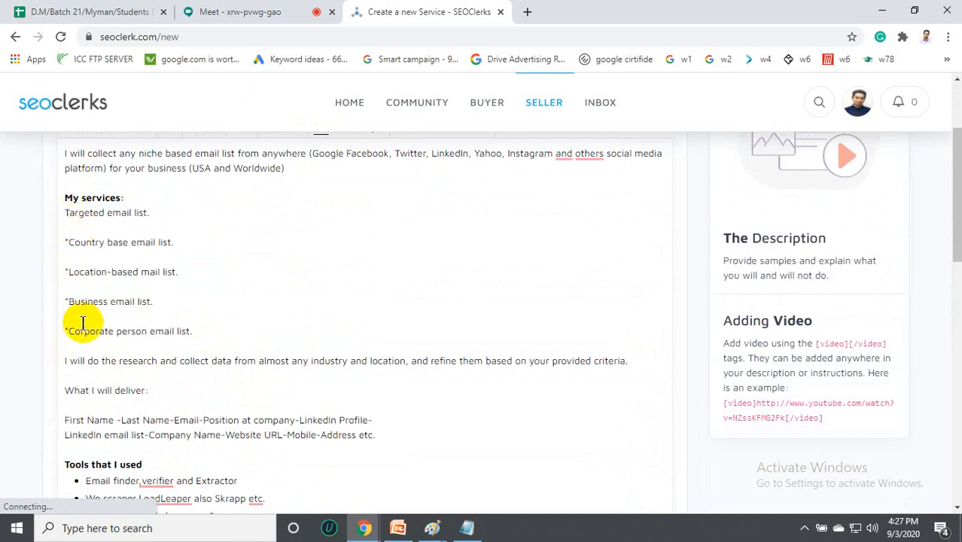
key("BackSpace")
left_click(68, 257)
key("BackSpace")
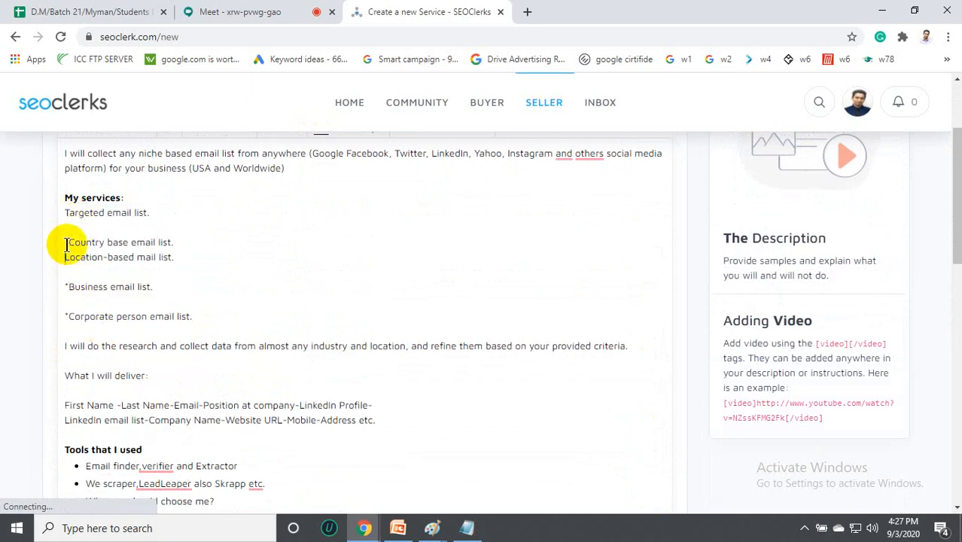
Delete the asterisks before "Country base email list", "Business email list" and "Corporate person email list".
left_click(68, 242)
key("BackSpace")
left_click(68, 290)
key("BackSpace")
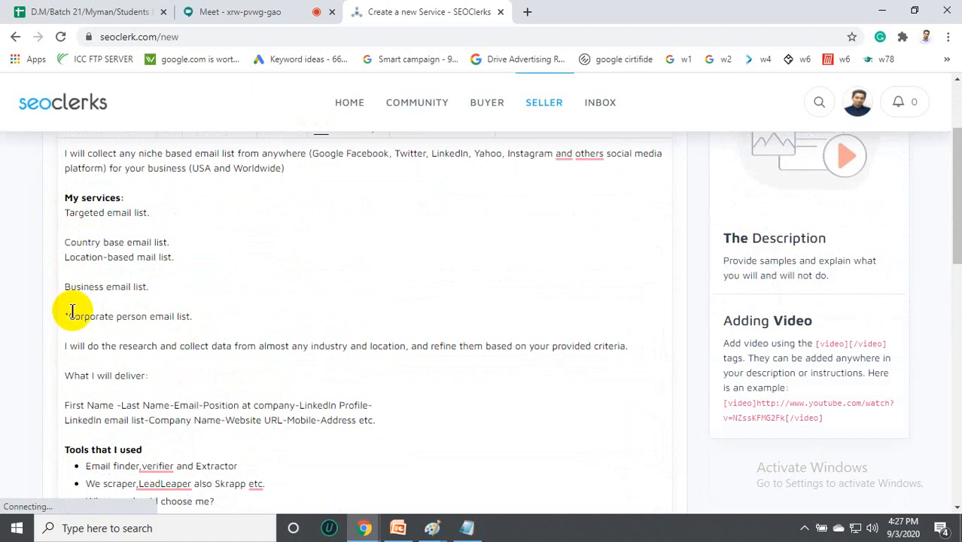
key("BackSpace")
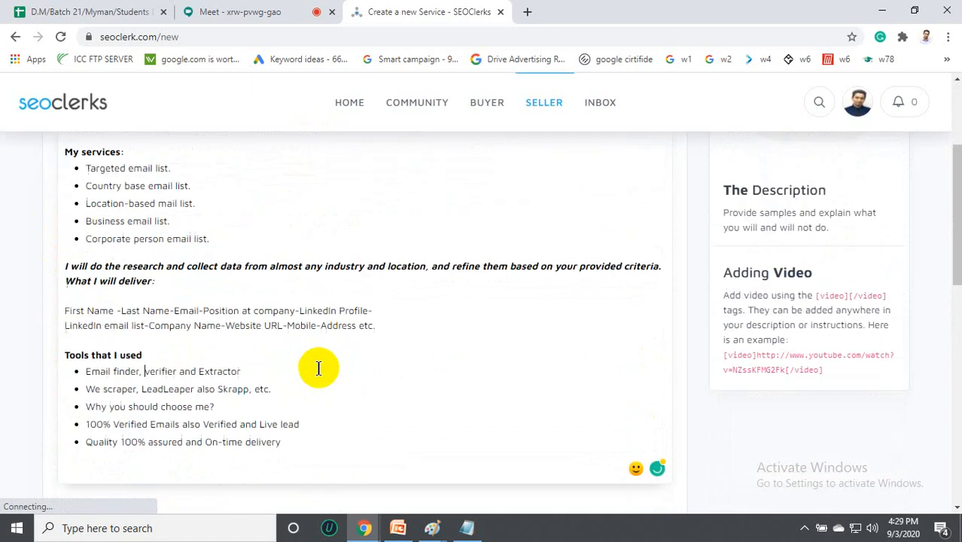
Add the unbulleted closing line "I will help you,so feel free to contact me," after the last bulleted list, separated by a blank line.
scroll(318, 368, "down", 1)
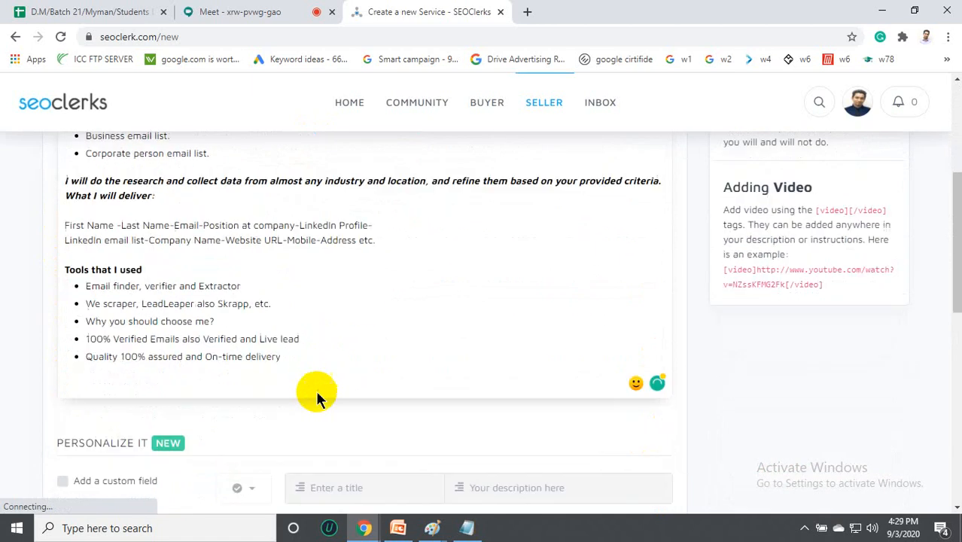
left_click(315, 351)
key("Return")
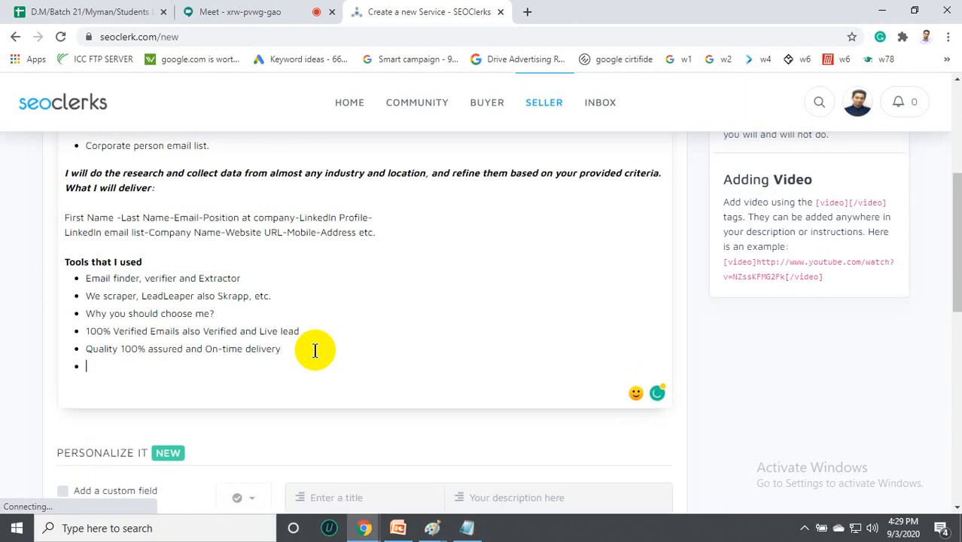
key("BackSpace")
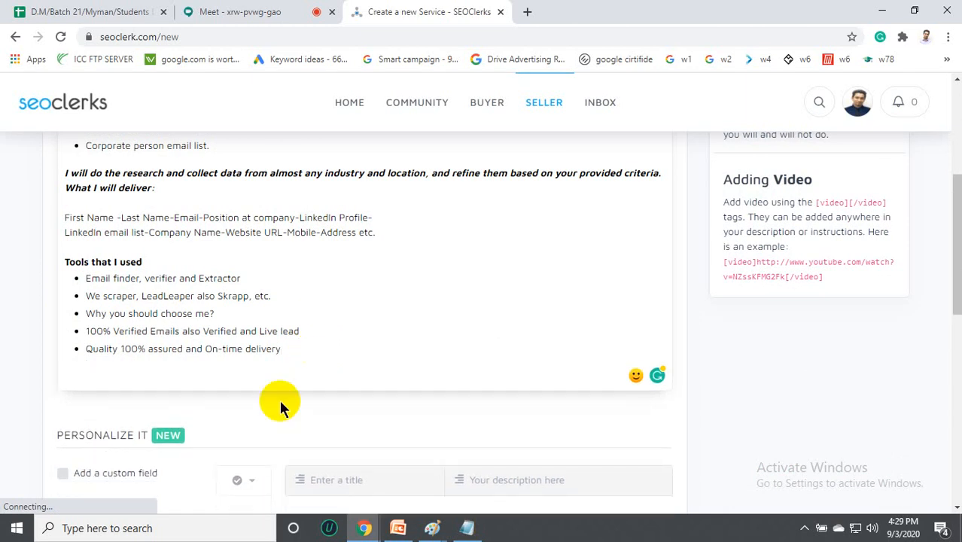
key("Return")
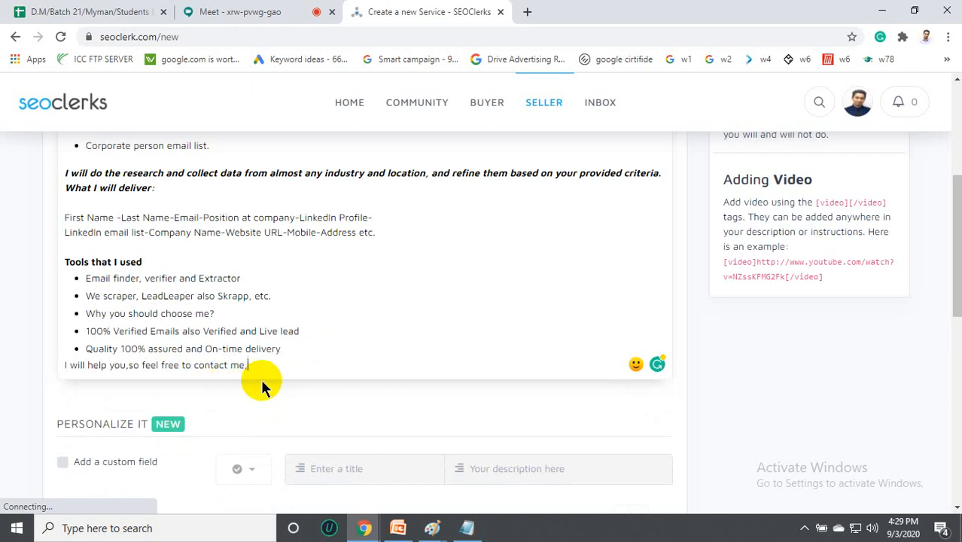
left_click(65, 365)
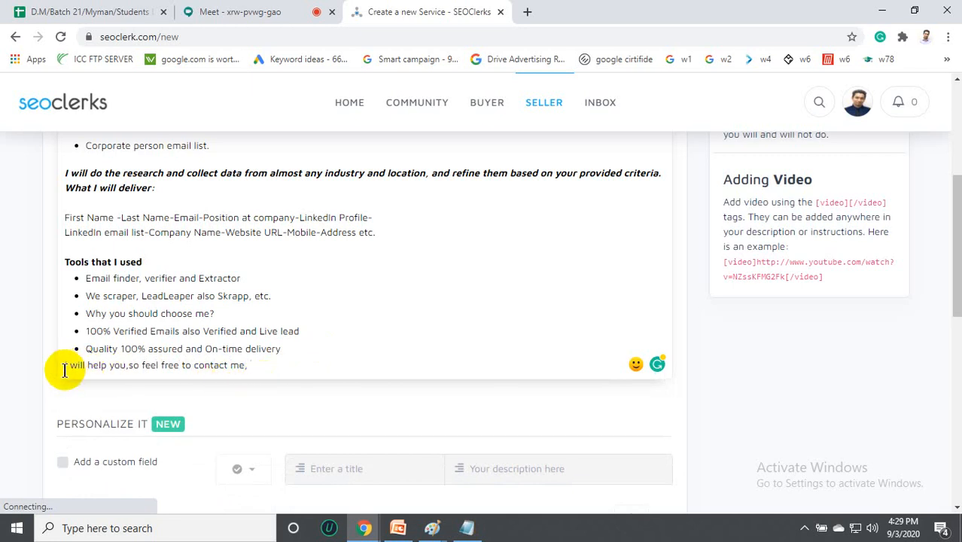
key("Return")
Make the closing line of the description bold, leaving its font family as it is.
left_click_drag(65, 376, 303, 387)
scroll(275, 211, "up", 4)
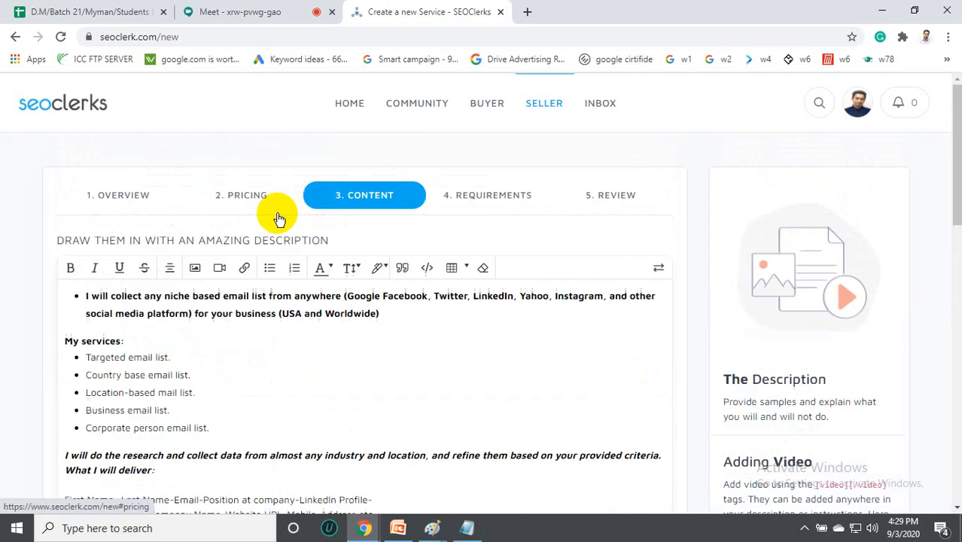
left_click(70, 268)
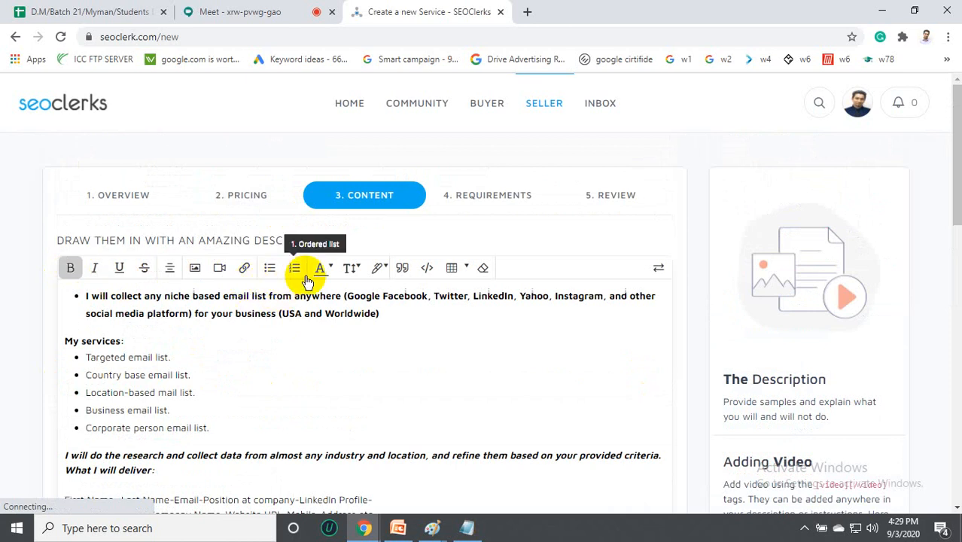
left_click(380, 268)
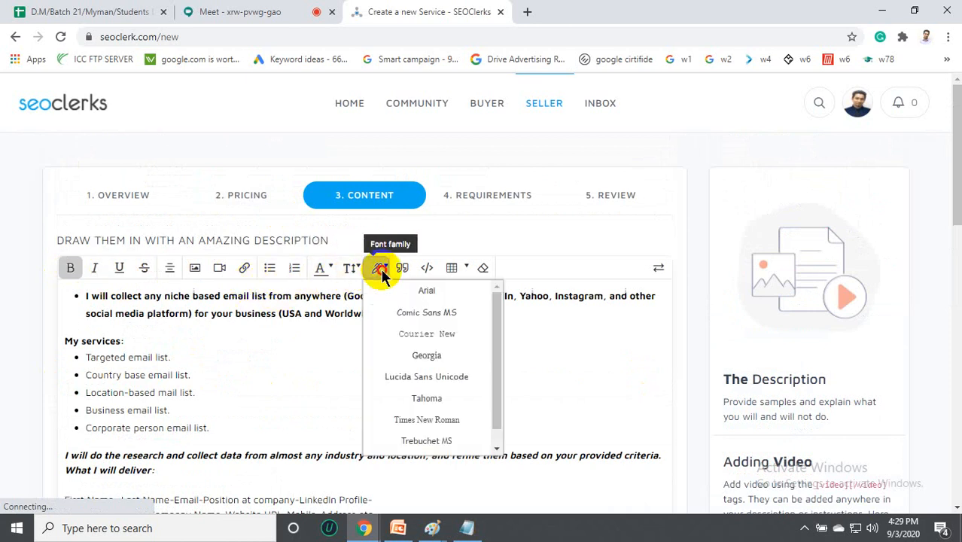
left_click(382, 269)
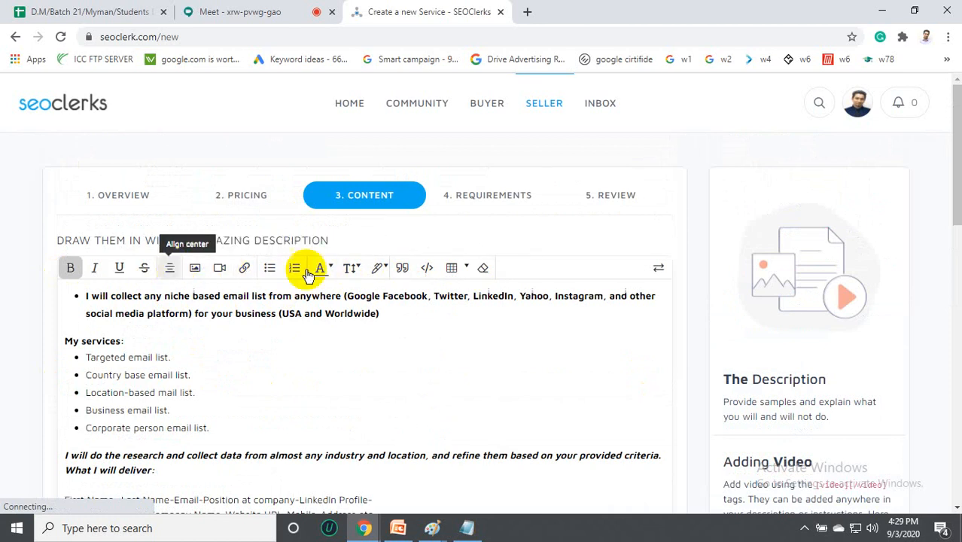
Correct the closing line by accepting the suggested space before "so" and deleting the trailing comma.
scroll(338, 235, "down", 5)
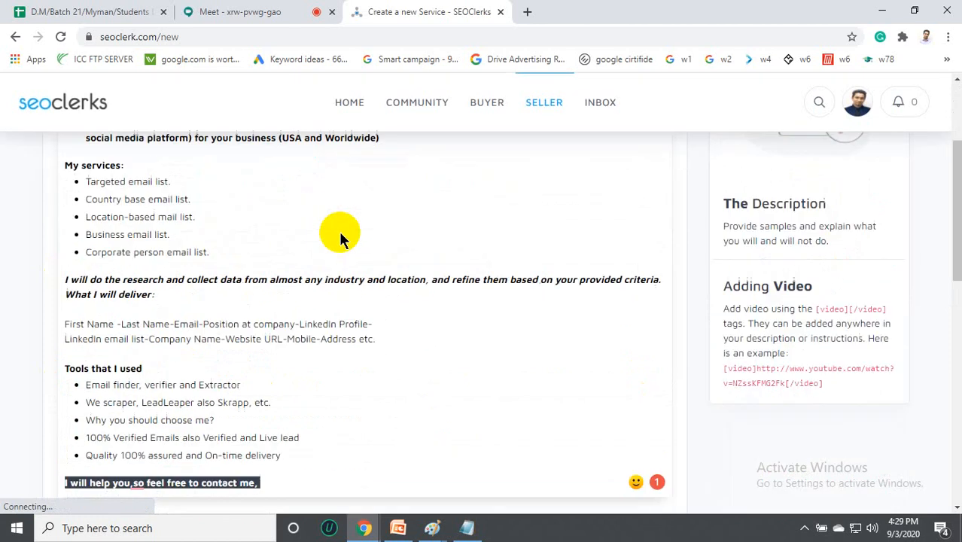
left_click(316, 279)
mouse_move(136, 313)
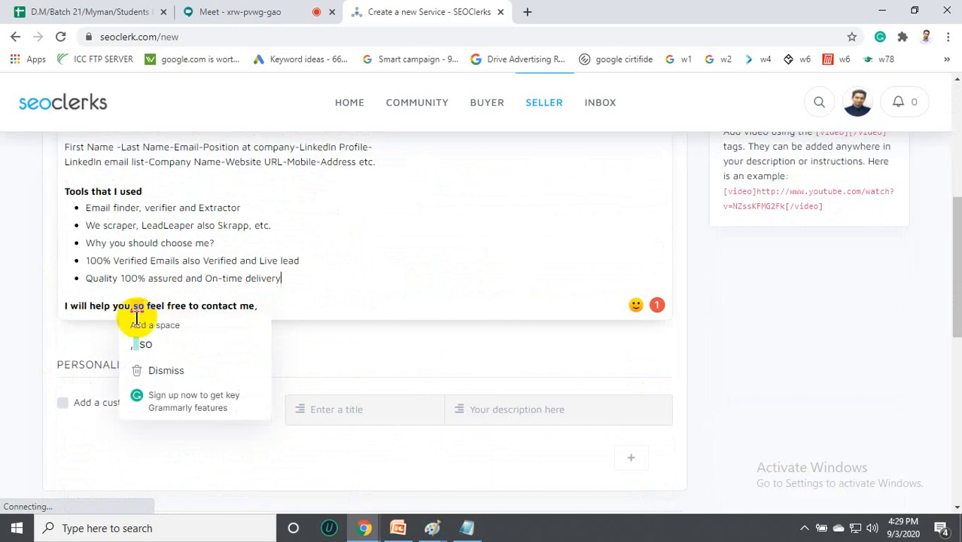
left_click(143, 336)
left_click(283, 304)
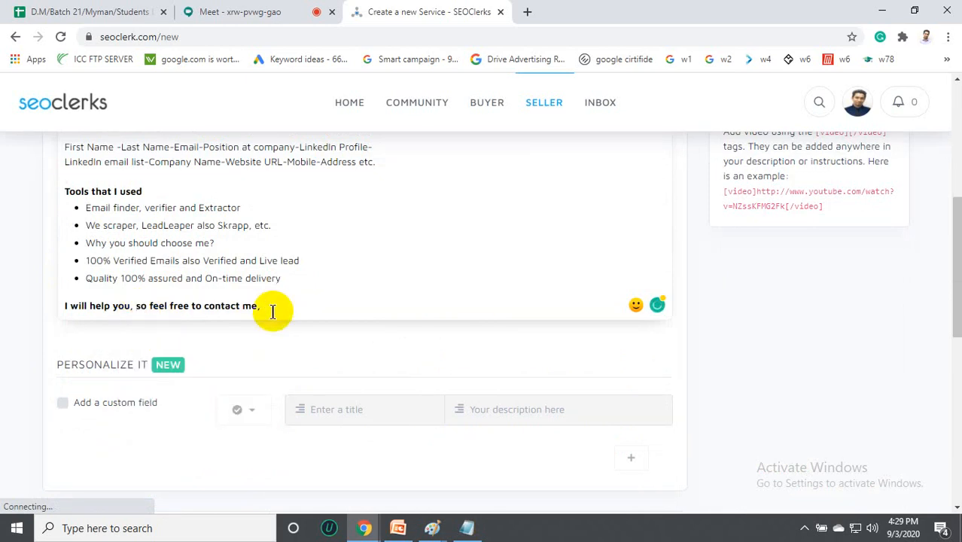
scroll(313, 291, "up", 4)
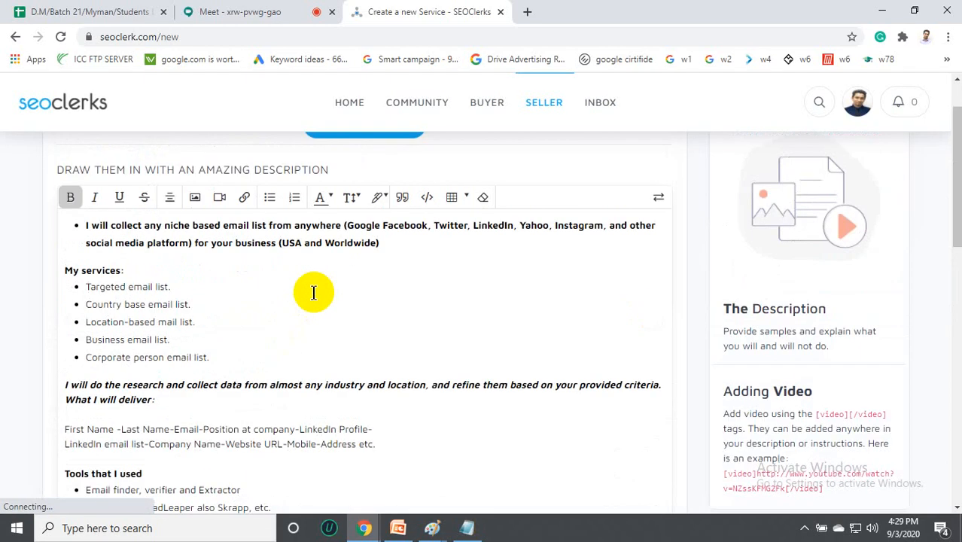
scroll(313, 292, "down", 4)
left_click(63, 403)
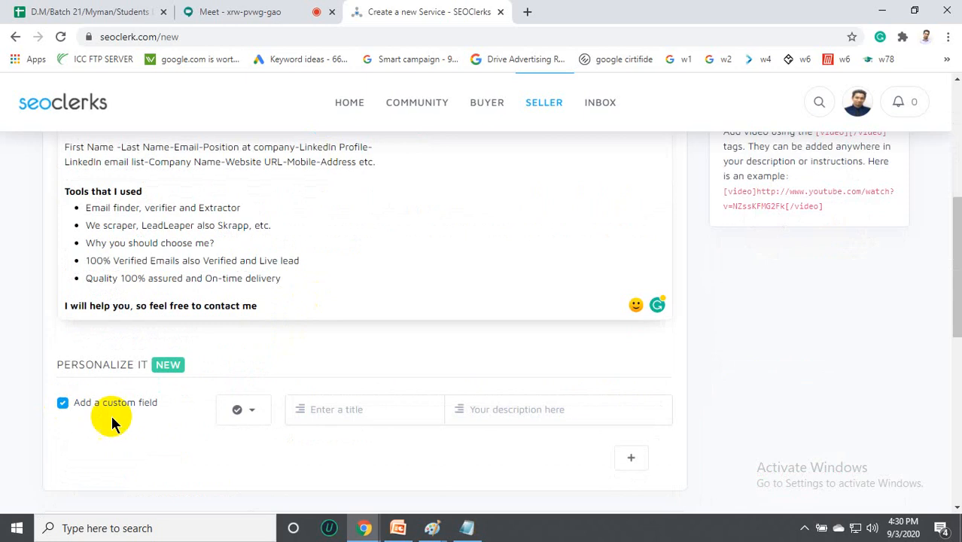
left_click(350, 411)
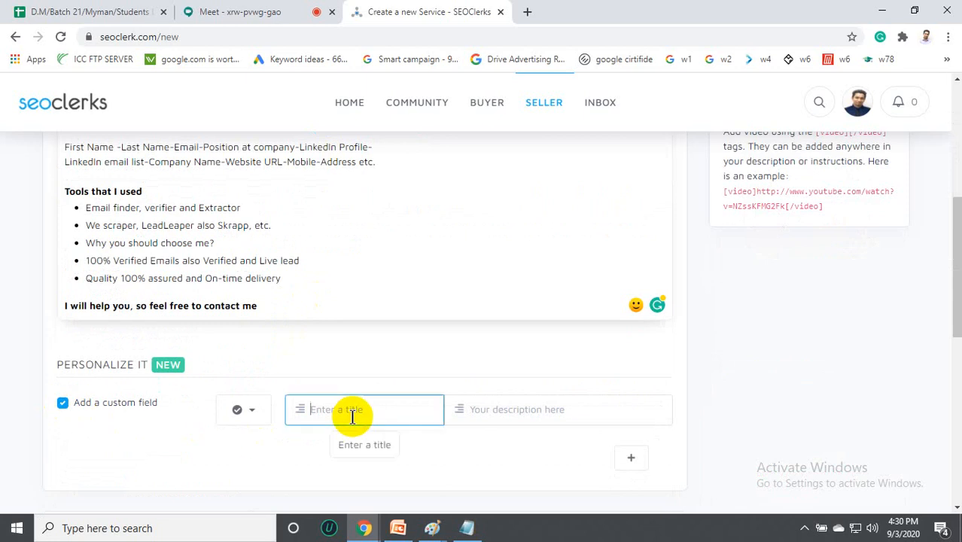
left_click(516, 410)
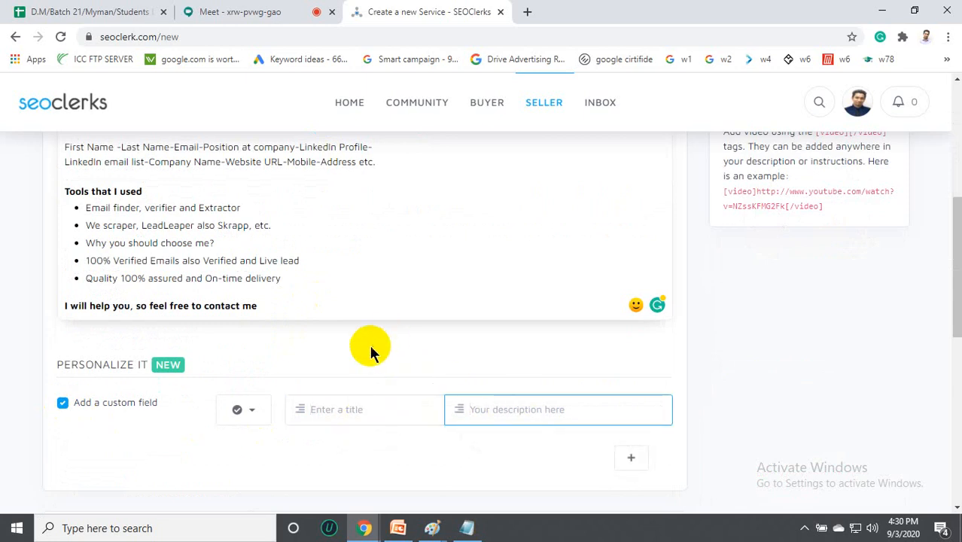
left_click(252, 414)
left_click(253, 417)
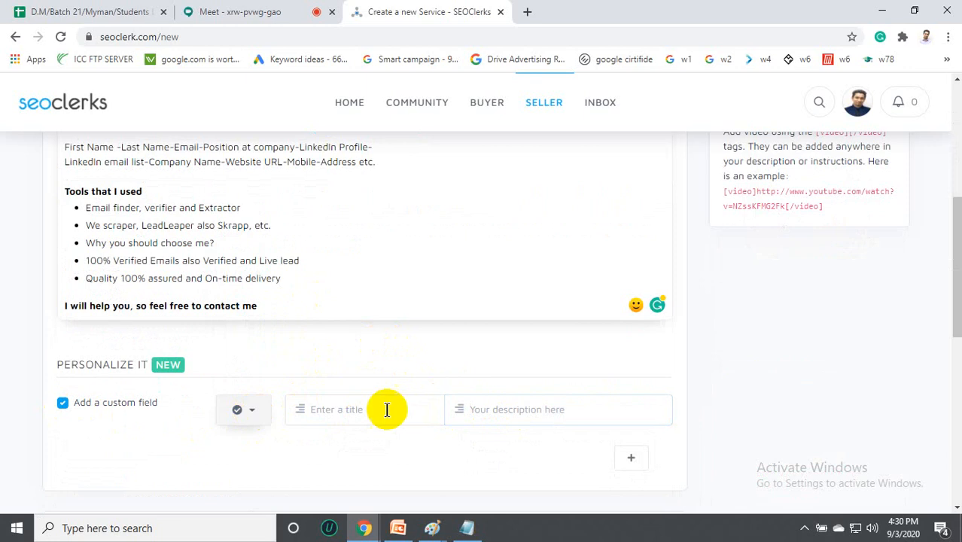
left_click(63, 405)
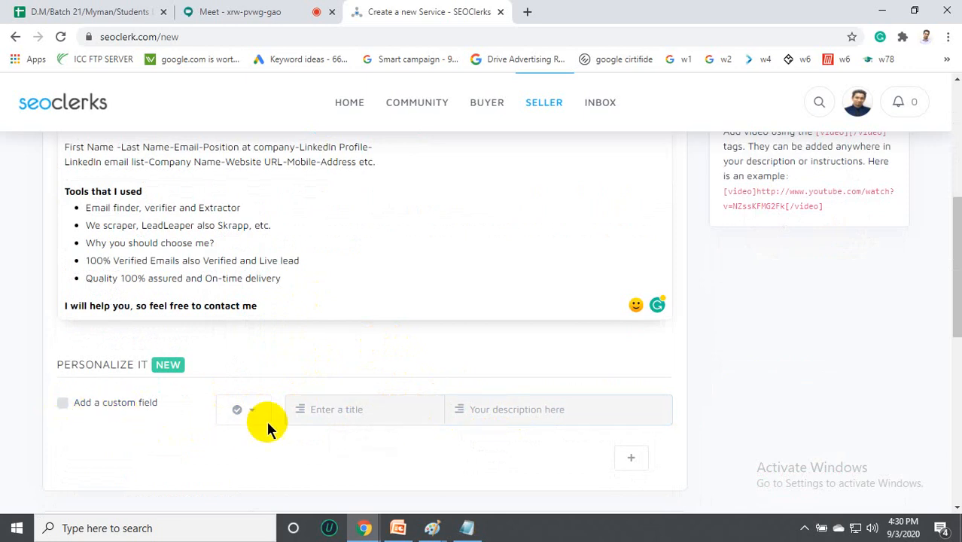
Finish the Content stage without a custom field and continue to the Requirements stage.
scroll(316, 399, "down", 4)
scroll(500, 308, "up", 2)
scroll(553, 335, "up", 1)
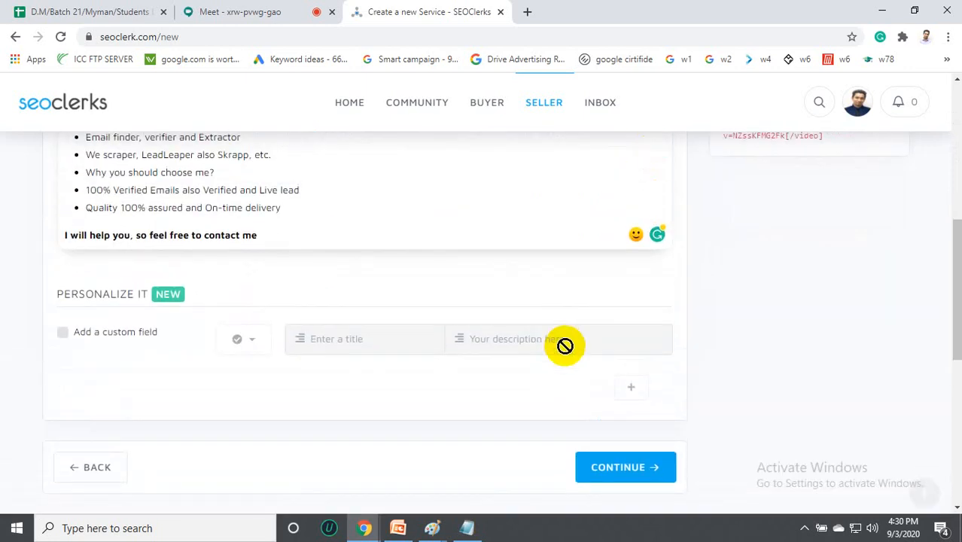
left_click(613, 470)
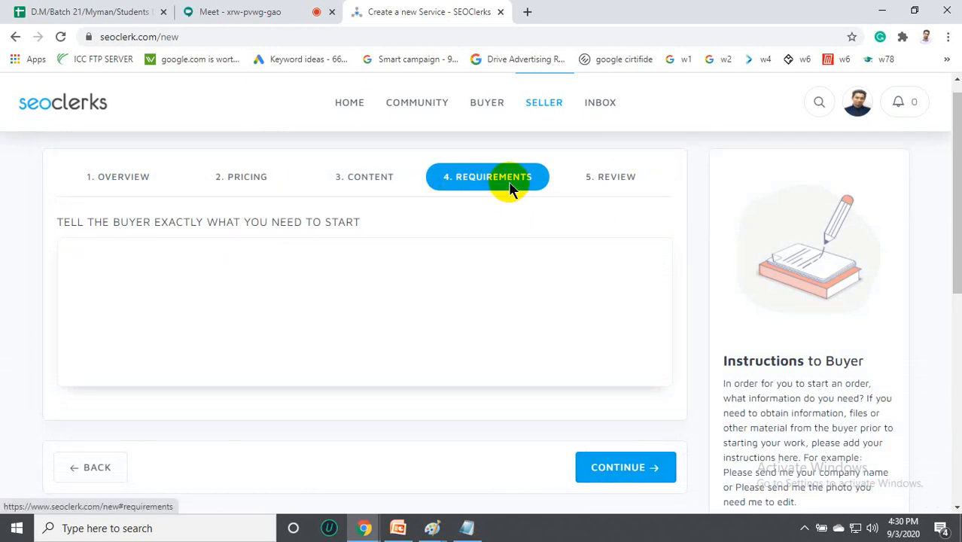
Write the buyer instructions "Clear information from the client, which country and information", with single spacing between words.
left_click(294, 260)
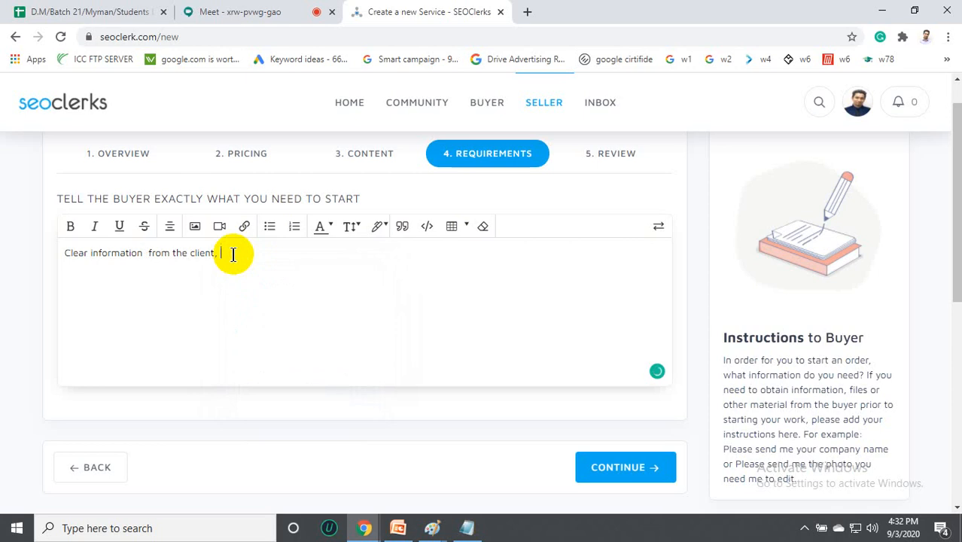
left_click(150, 254)
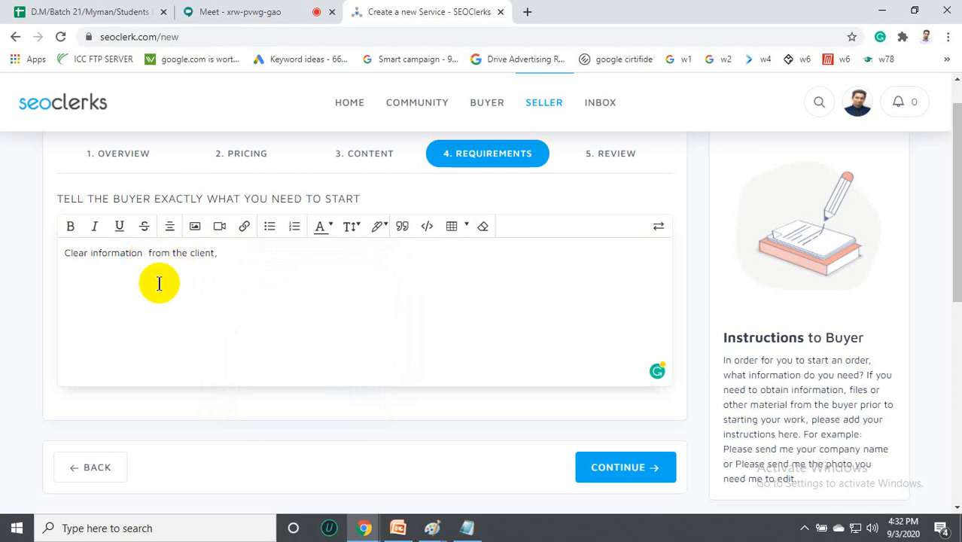
key("BackSpace")
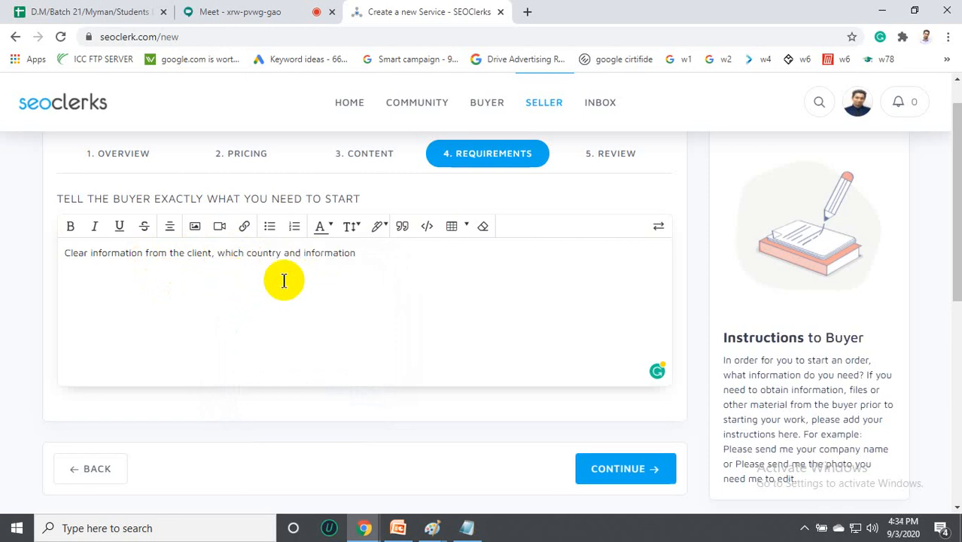
scroll(281, 277, "down", 1)
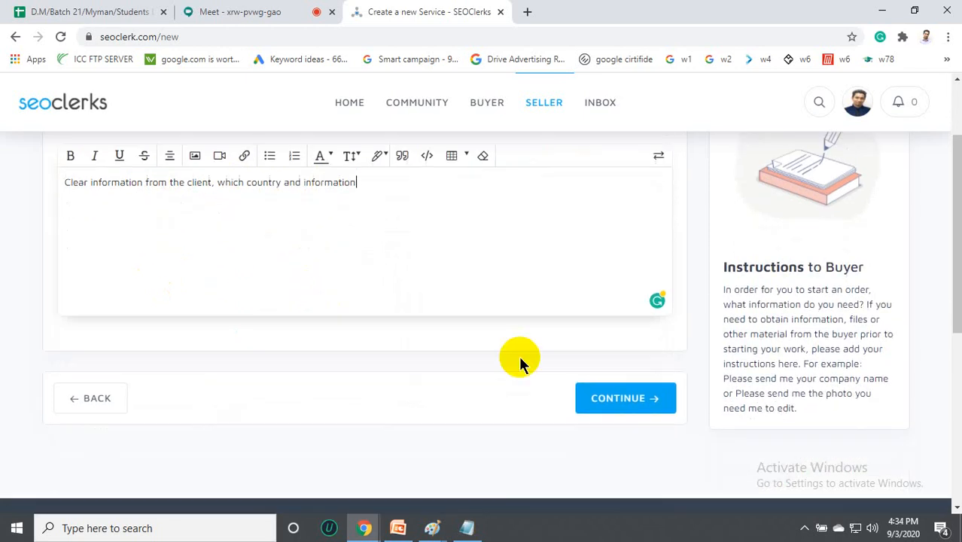
Continue from Requirements to the Review stage and try to preview the listing, choosing to stay on the form.
left_click(622, 399)
scroll(493, 387, "up", 2)
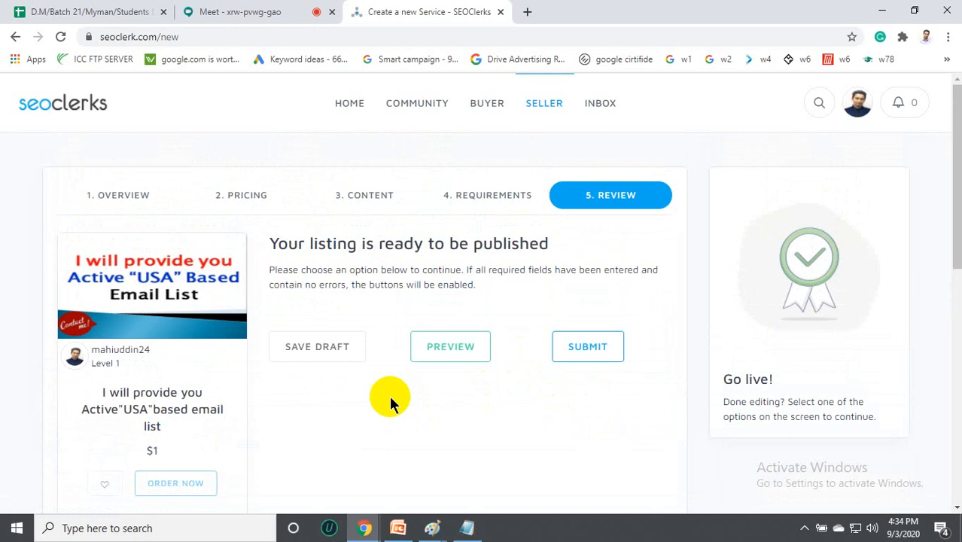
left_click(462, 354)
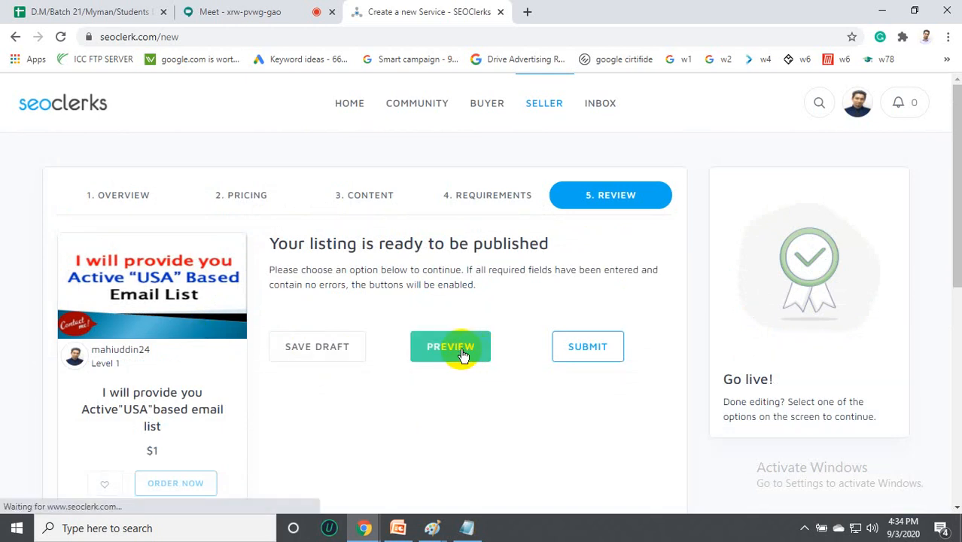
scroll(427, 350, "down", 3)
scroll(461, 341, "up", 3)
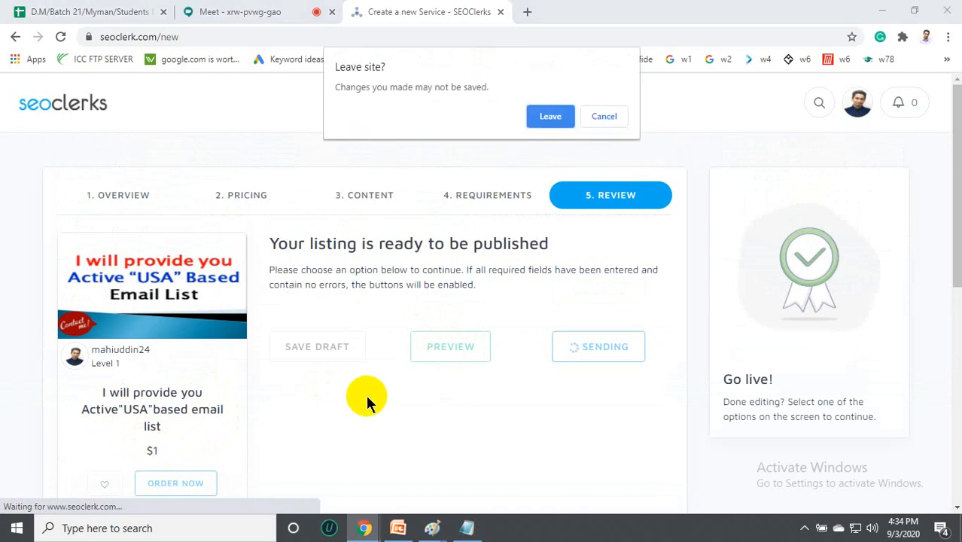
left_click(604, 117)
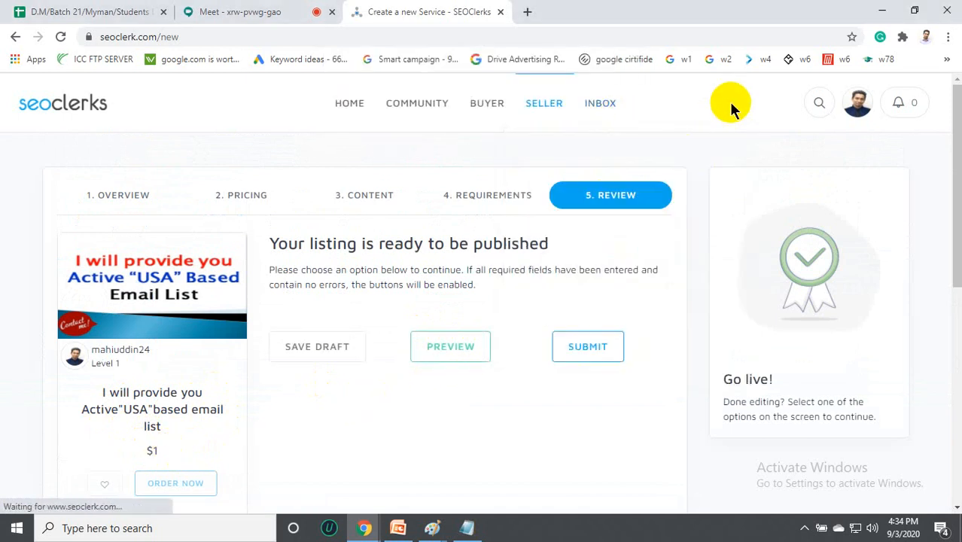
Submit the new listing, leave the form page, and look over the listing from its image down to its description.
left_click(580, 351)
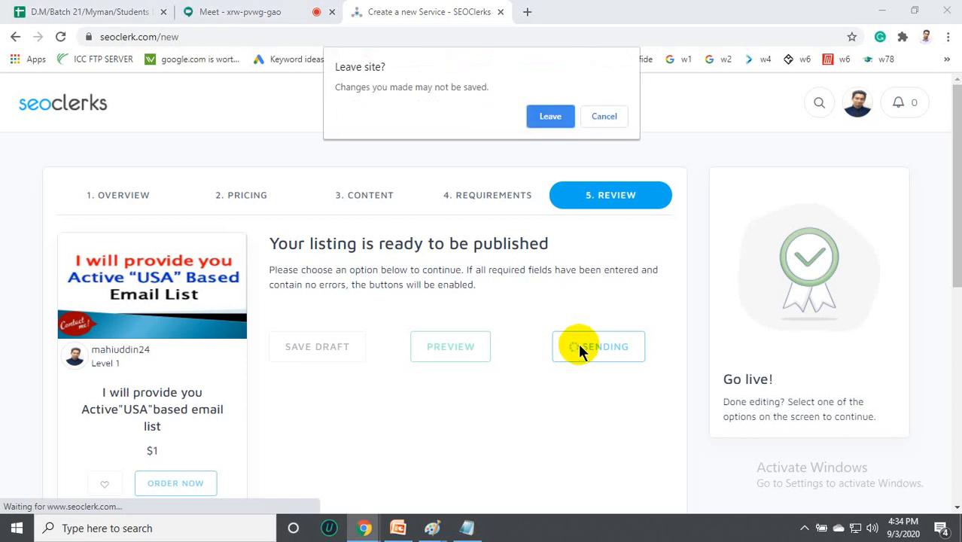
left_click(558, 121)
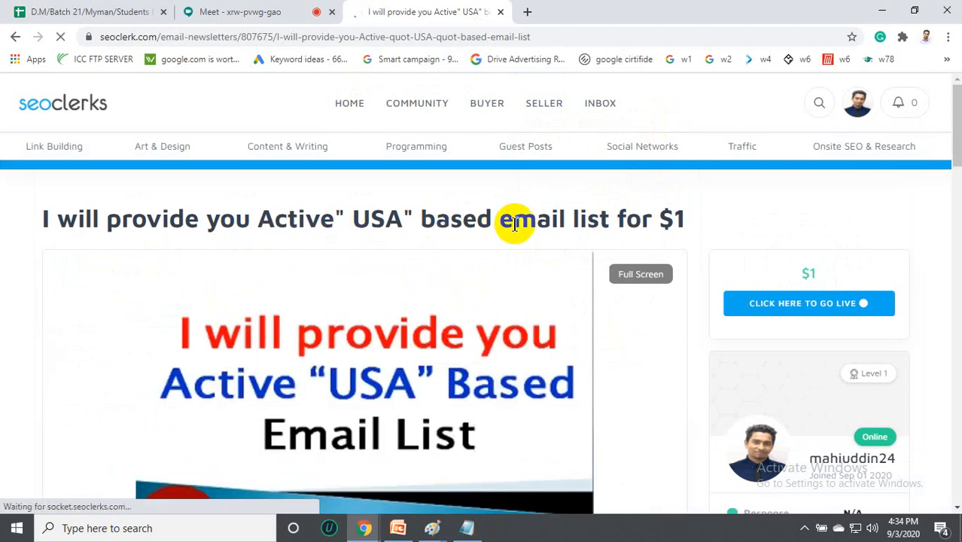
scroll(421, 324, "down", 1)
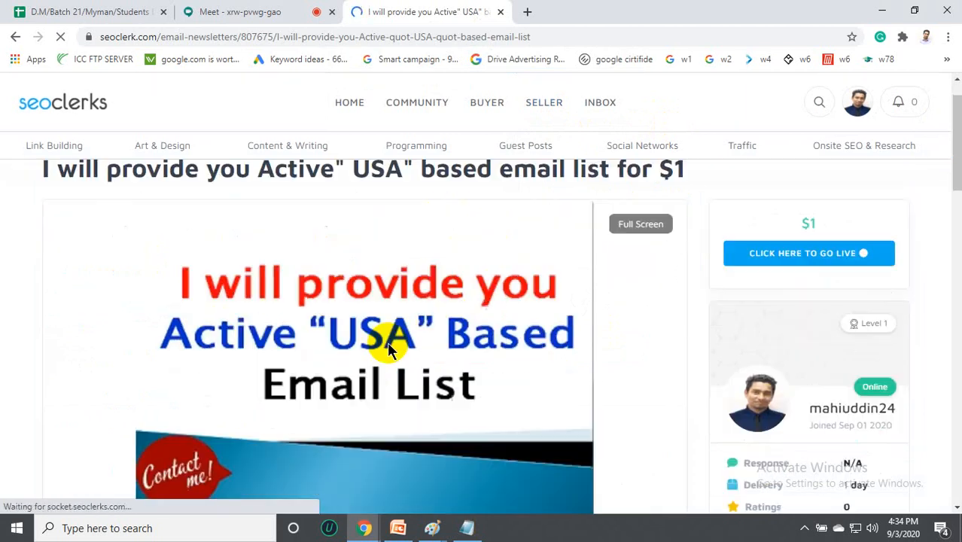
scroll(389, 349, "down", 5)
scroll(388, 350, "down", 4)
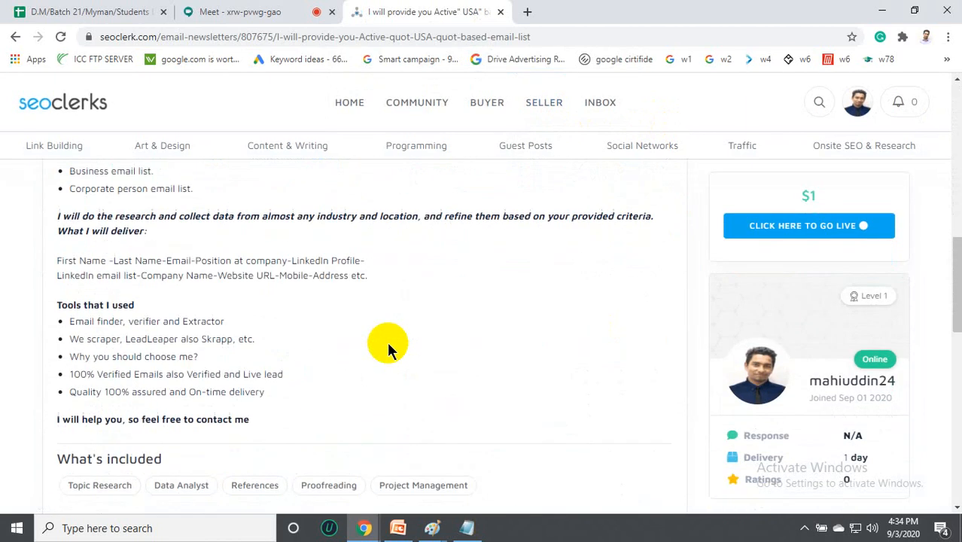
scroll(386, 339, "down", 4)
scroll(387, 342, "up", 15)
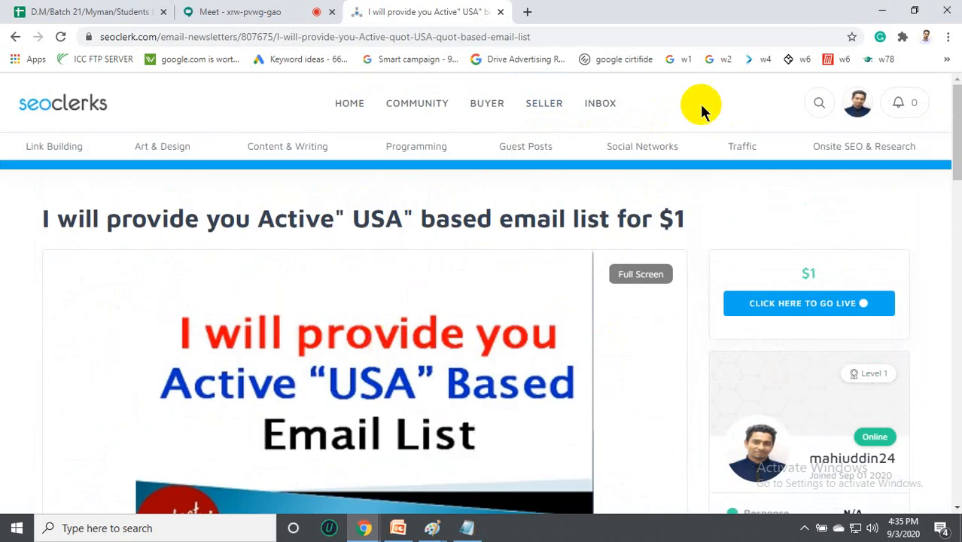
Open the seller's My Services page and check the status of the listed services.
mouse_move(557, 110)
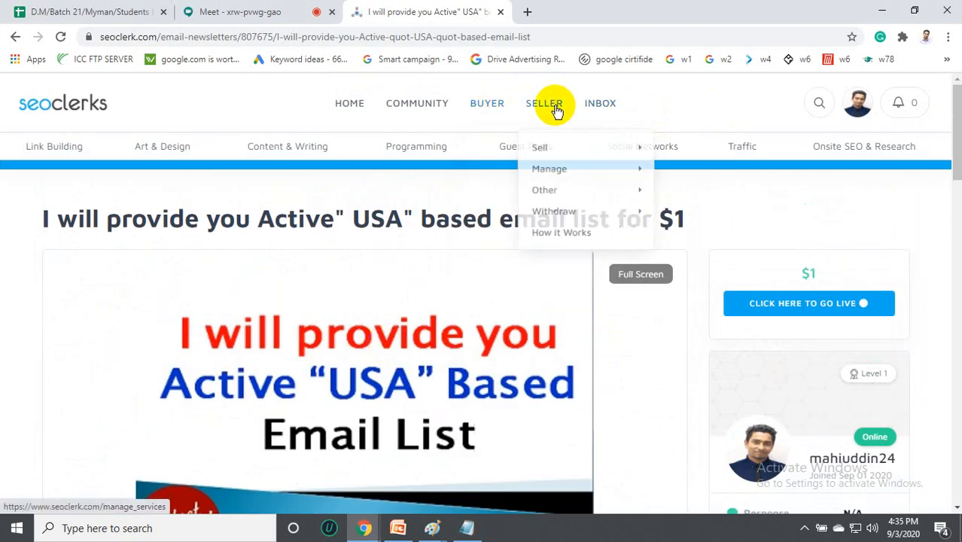
mouse_move(554, 173)
left_click(689, 170)
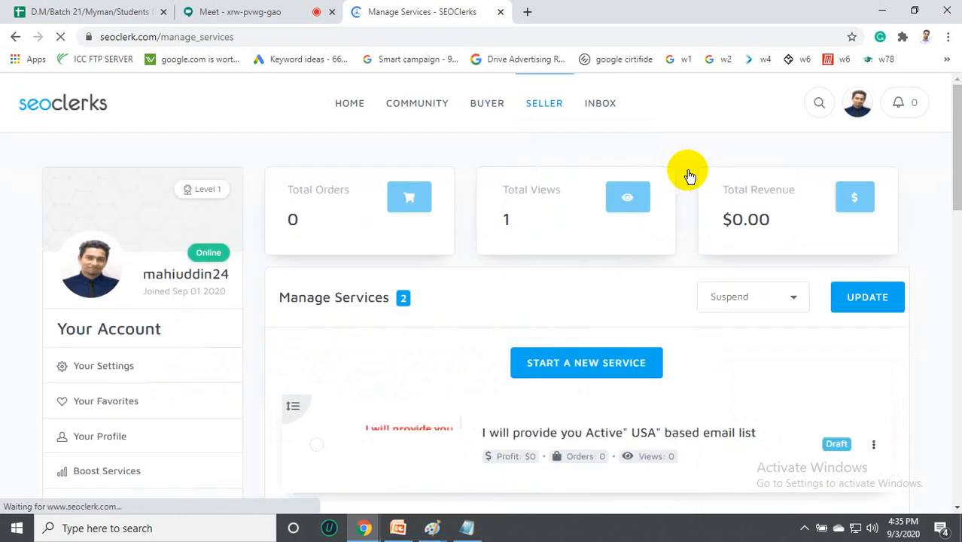
scroll(726, 436, "down", 3)
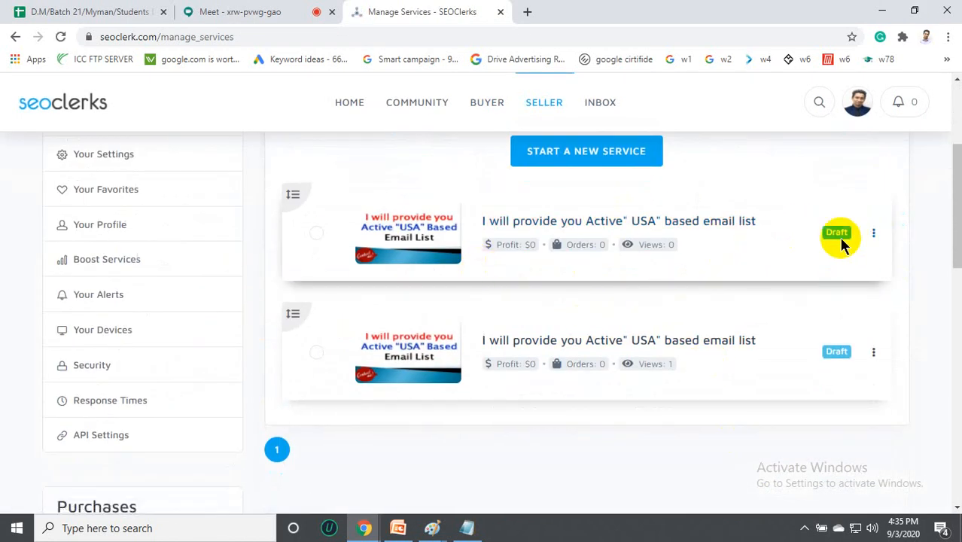
scroll(406, 302, "up", 2)
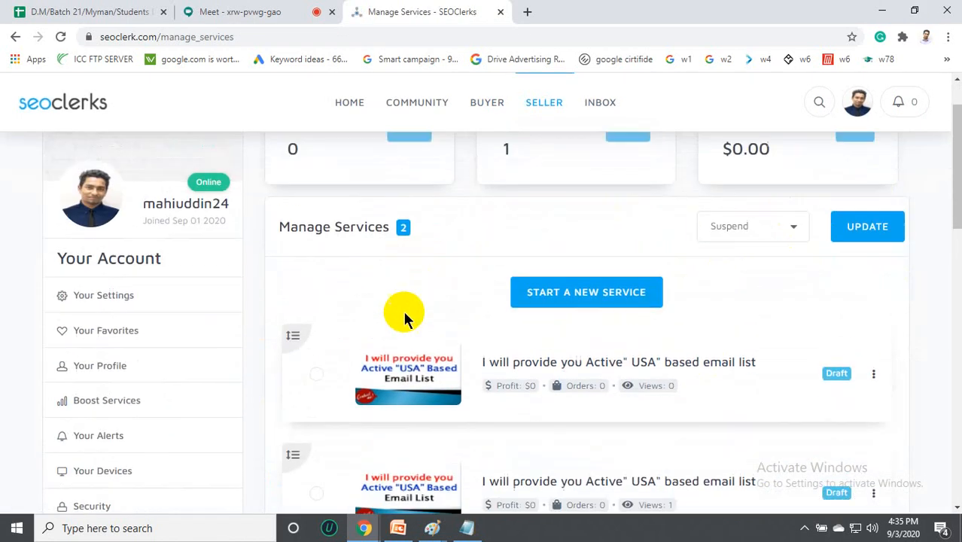
Try to activate the first draft service in the Manage Services list.
left_click(315, 380)
scroll(407, 369, "down", 1)
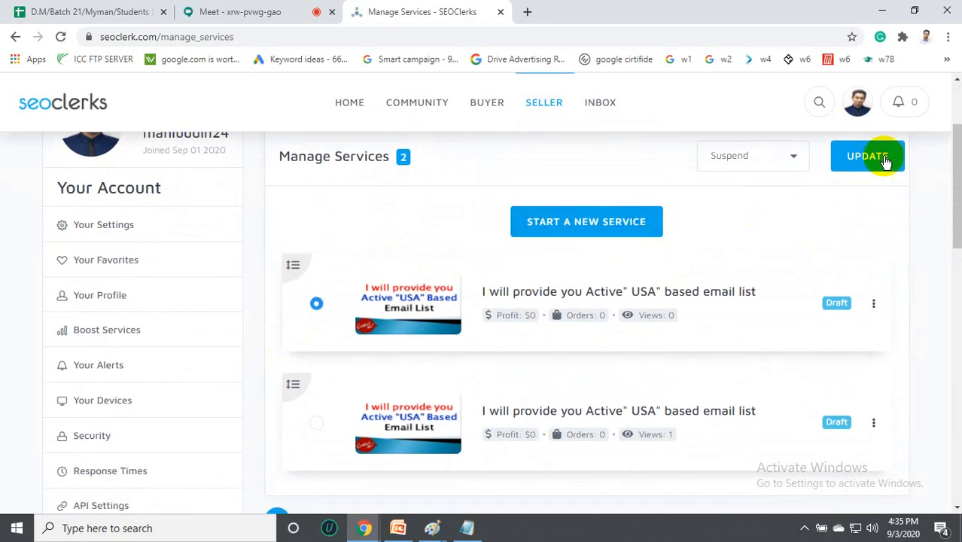
scroll(458, 311, "up", 1)
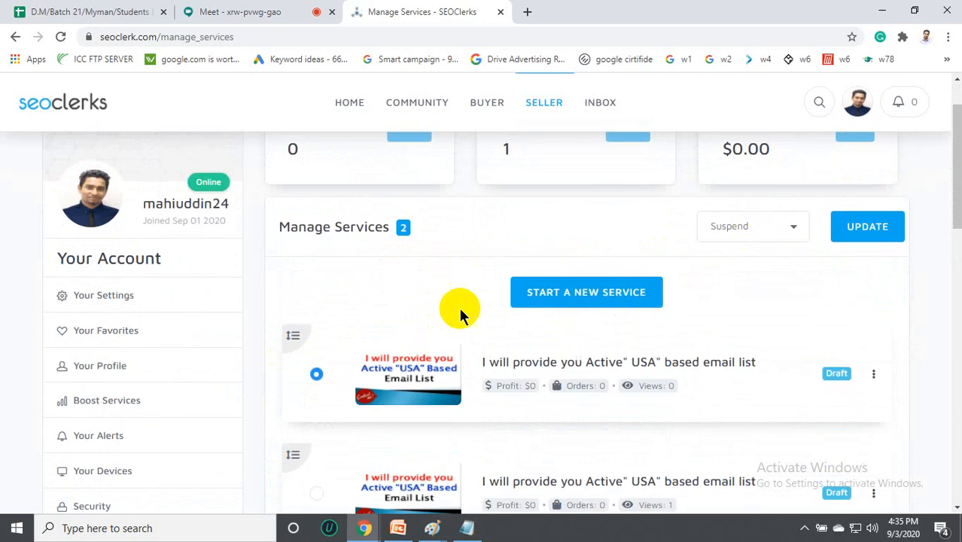
scroll(460, 301, "down", 2)
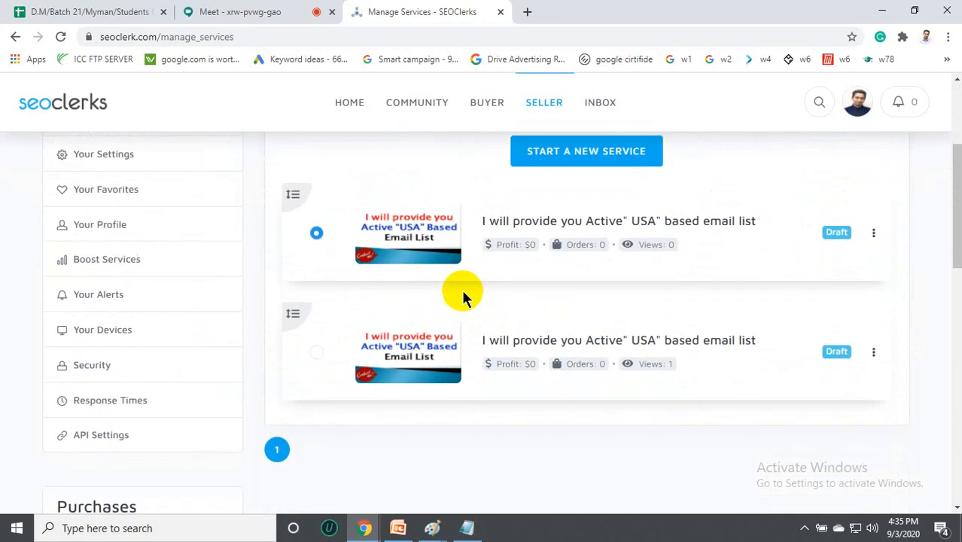
left_click(317, 232)
scroll(775, 239, "up", 2)
left_click(775, 239)
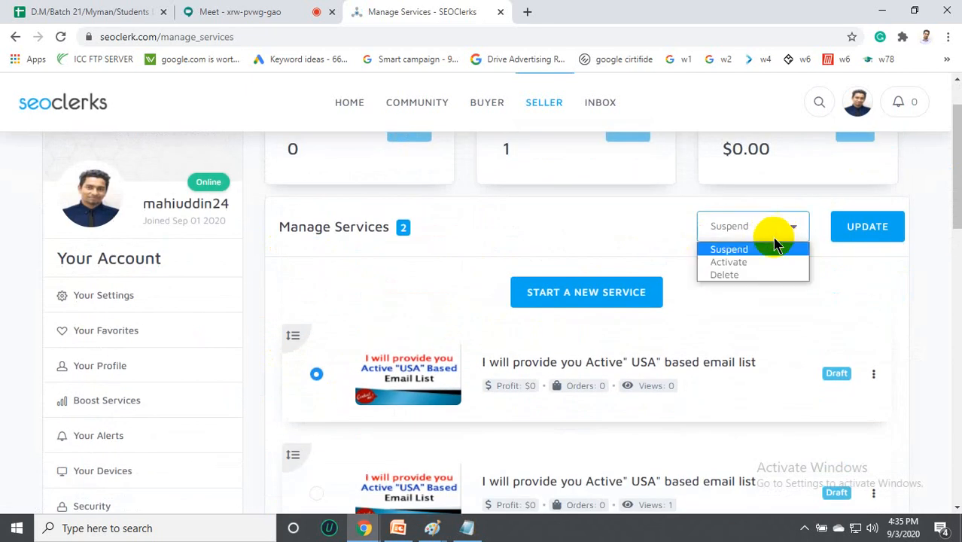
left_click(753, 263)
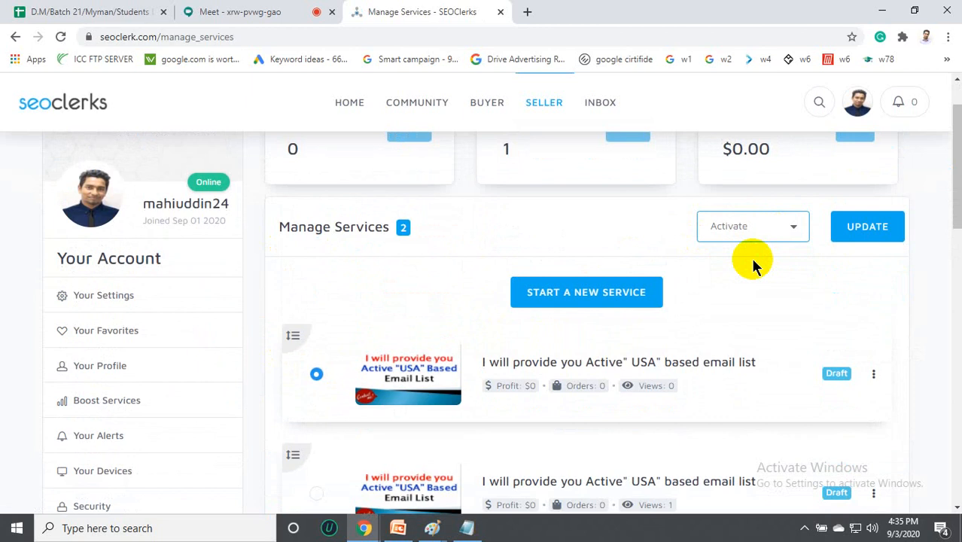
left_click(871, 228)
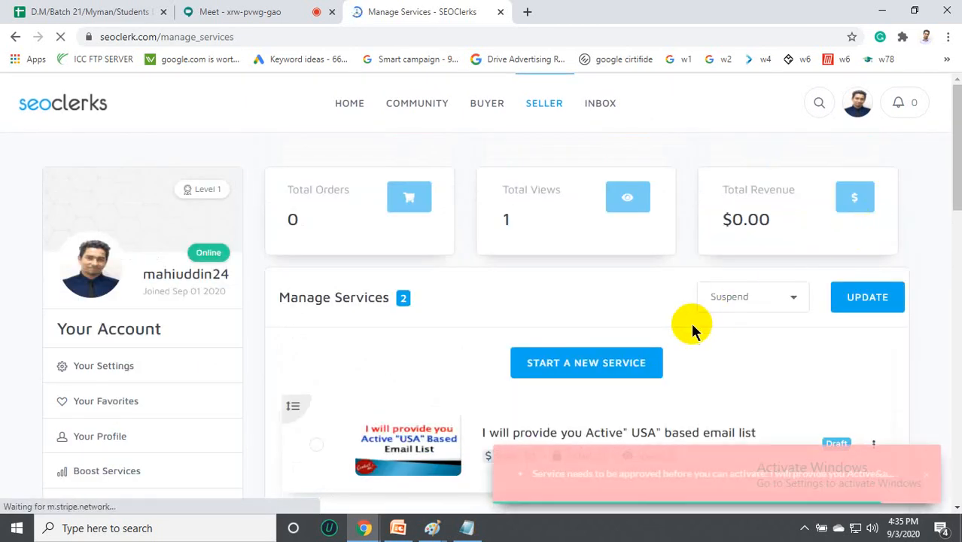
scroll(691, 323, "down", 2)
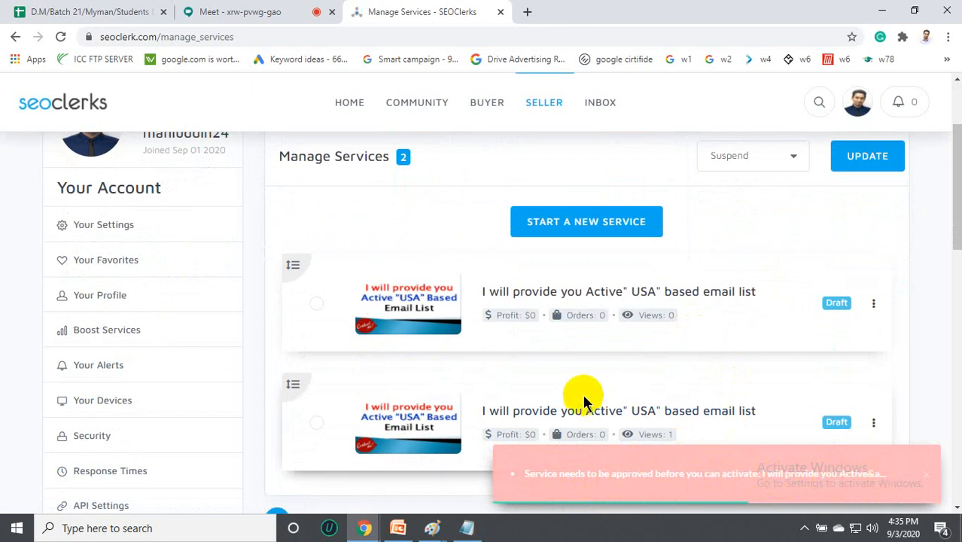
left_click(762, 218)
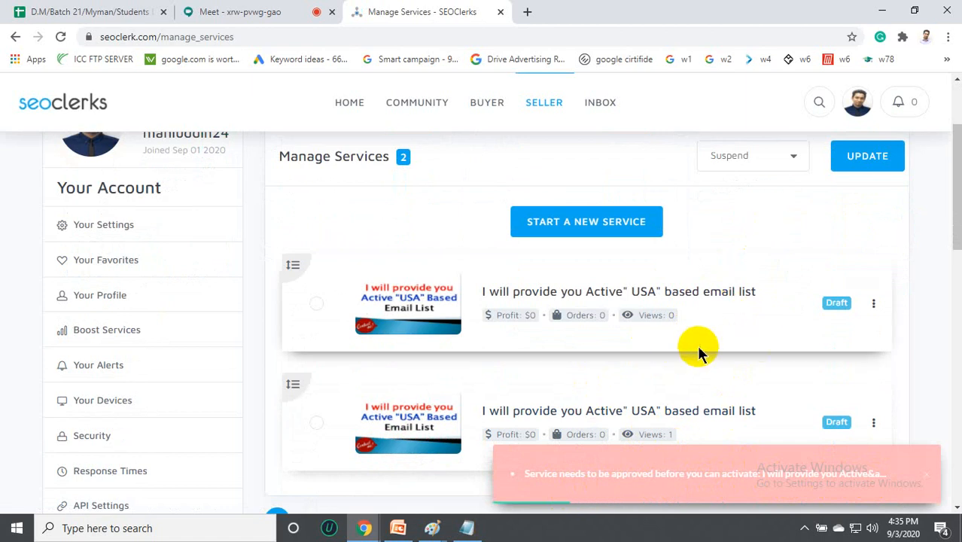
scroll(704, 321, "up", 2)
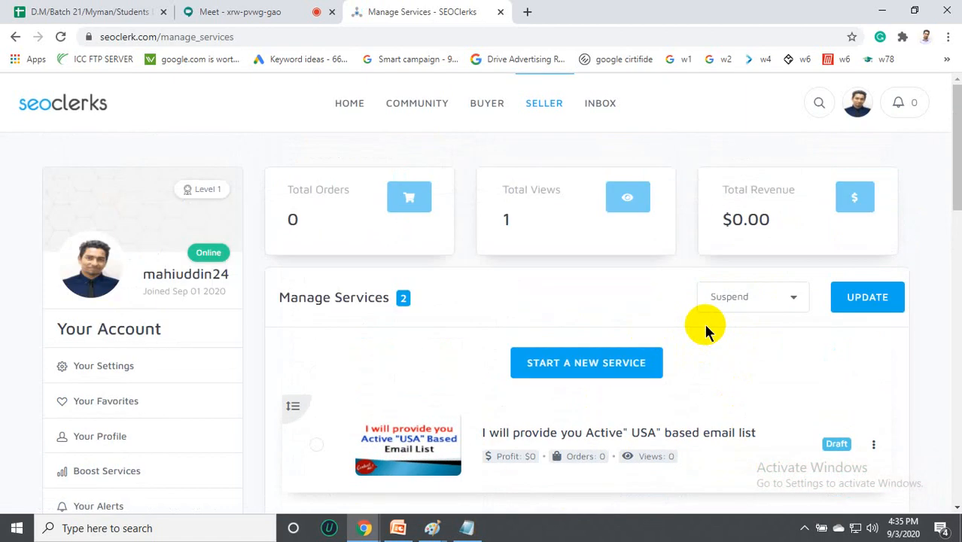
scroll(689, 348, "down", 1)
scroll(597, 393, "down", 4)
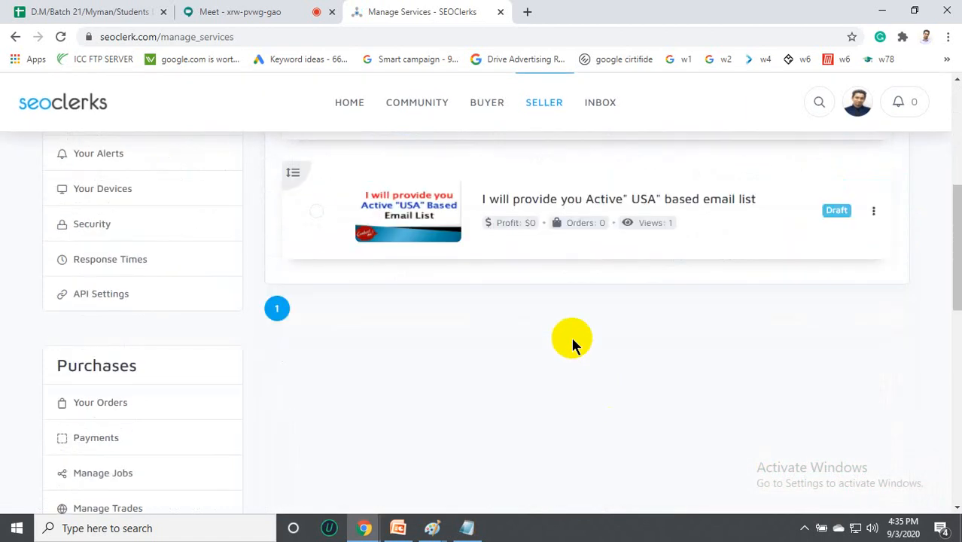
scroll(610, 292, "up", 5)
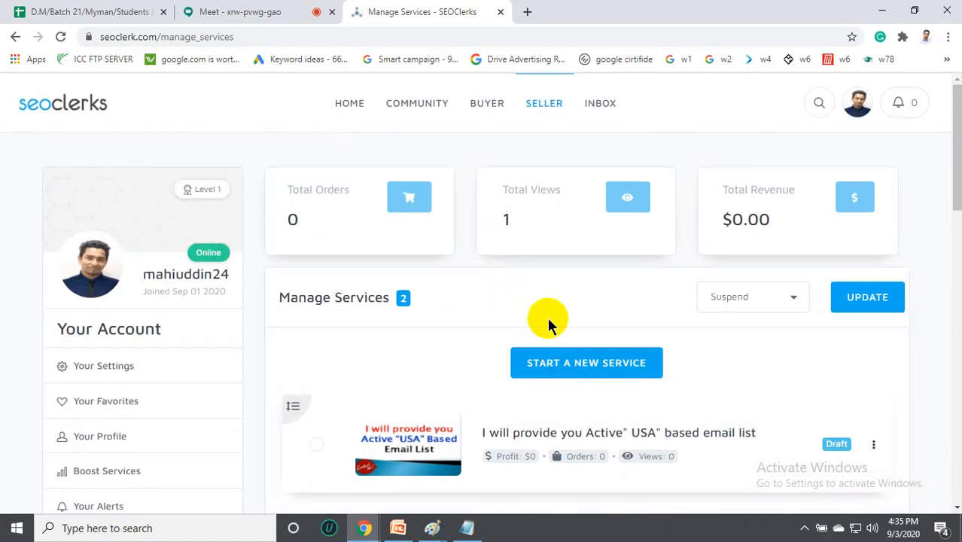
Open the first draft service for editing and save its changes from the Review stage to submit it.
scroll(594, 251, "down", 2)
left_click(873, 302)
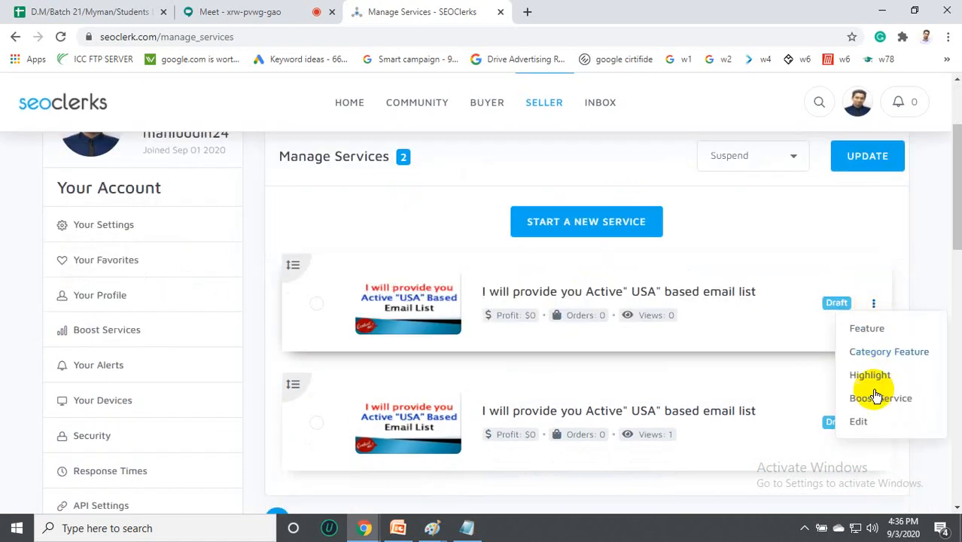
left_click(873, 422)
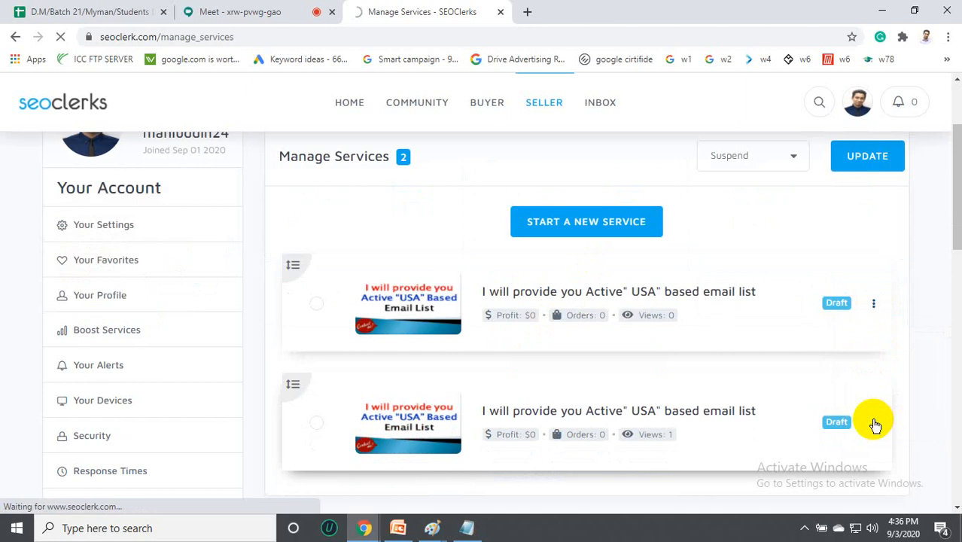
scroll(485, 322, "down", 3)
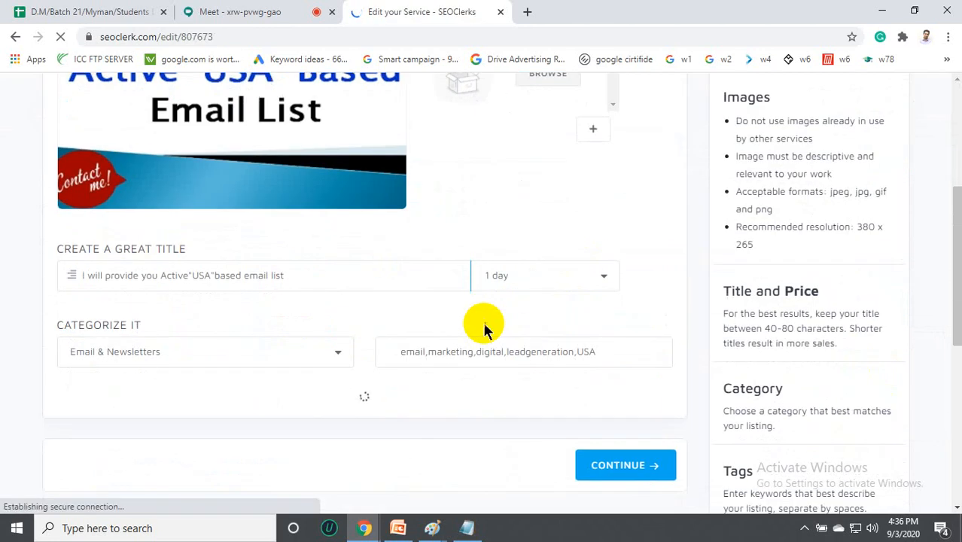
scroll(482, 301, "up", 4)
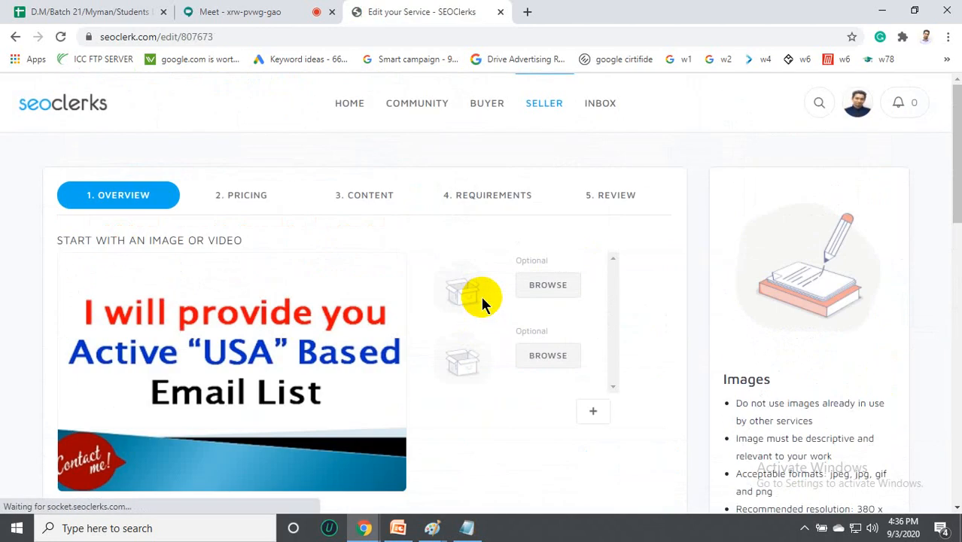
left_click(614, 199)
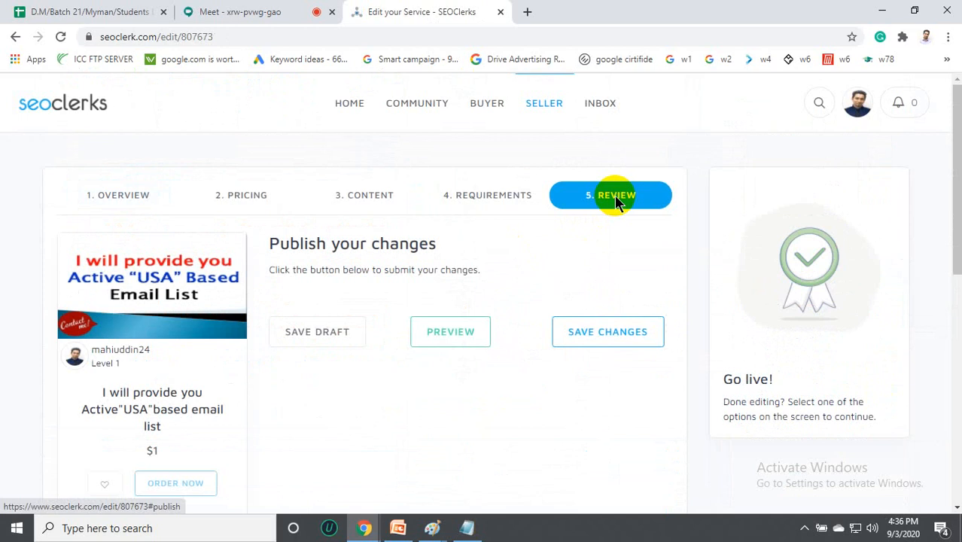
left_click(616, 341)
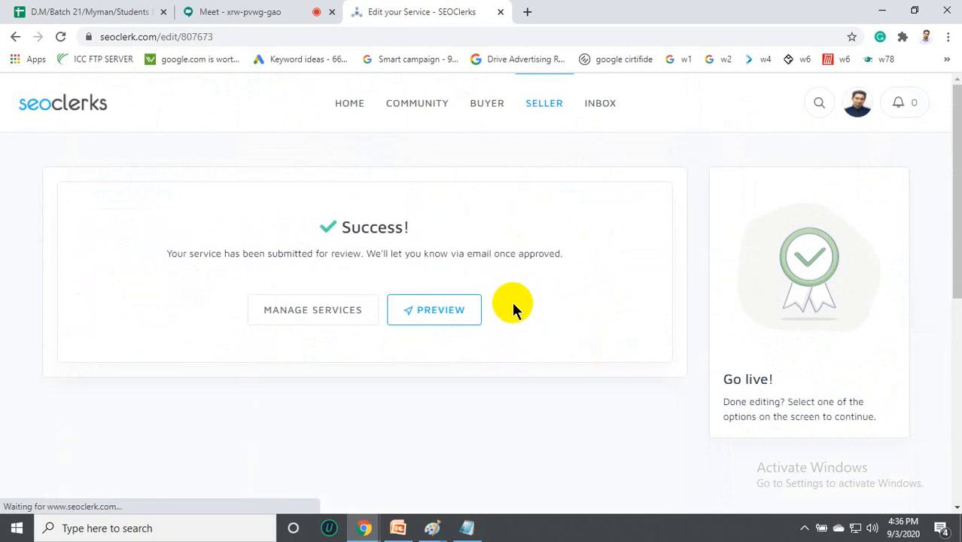
Preview the submitted email list service on its listing page.
left_click(413, 324)
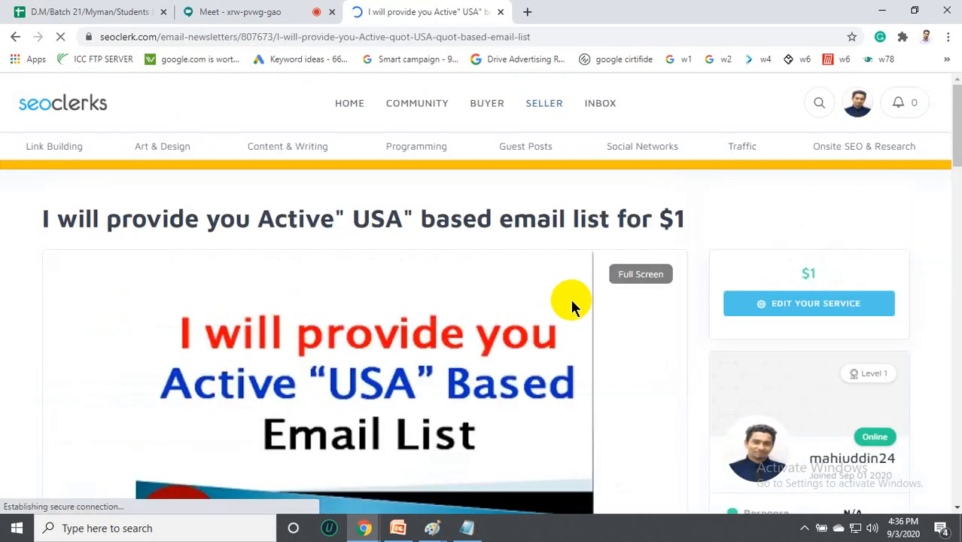
scroll(570, 296, "down", 4)
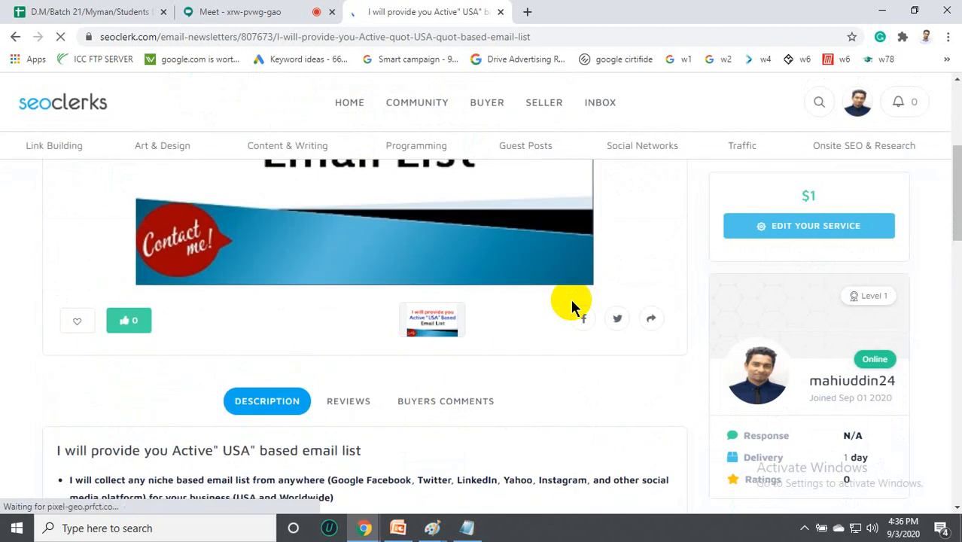
scroll(570, 296, "up", 4)
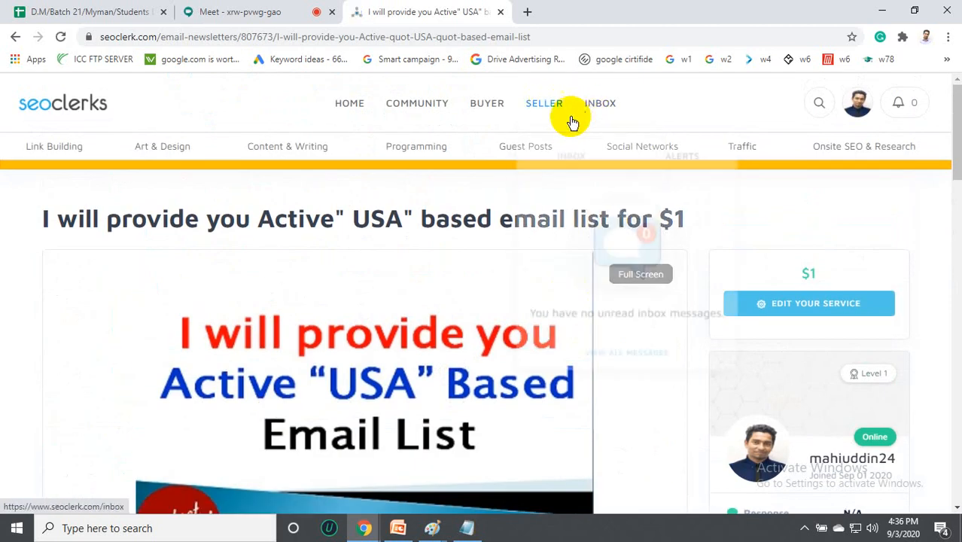
Return to the My Services page and check the submitted service's status.
mouse_move(536, 120)
left_click(684, 172)
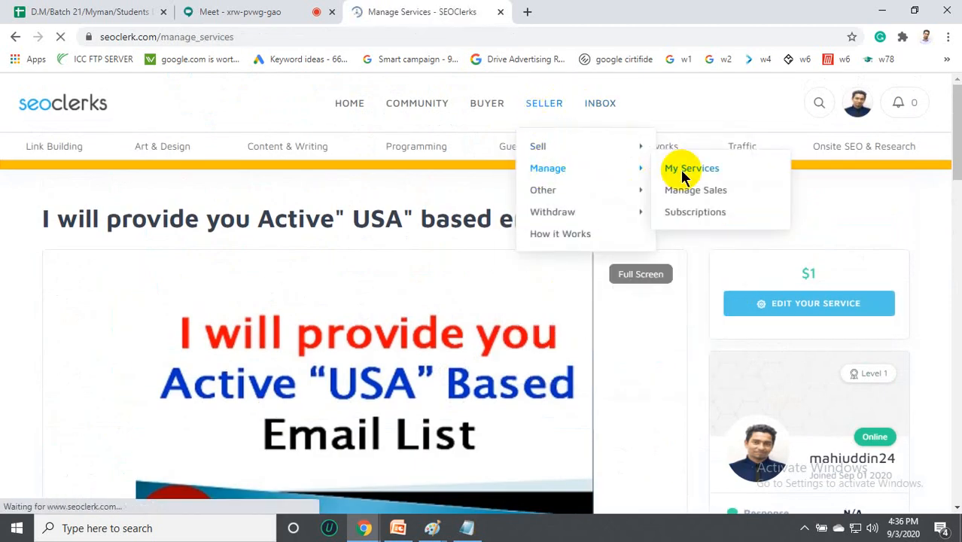
scroll(696, 301, "down", 2)
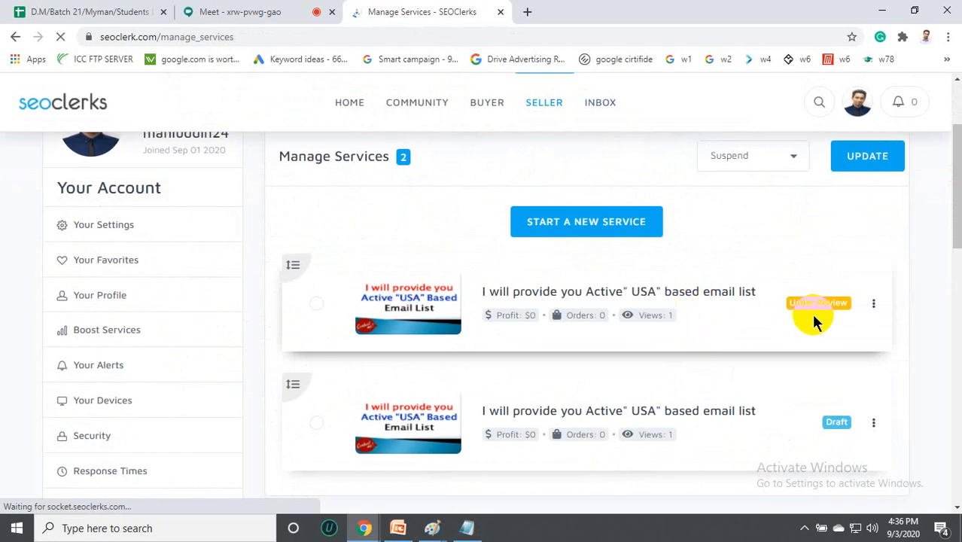
Check the statuses of both email list services in the Manage Services list.
mouse_move(816, 317)
left_mouse_down()
mouse_move(795, 316)
mouse_move(834, 301)
mouse_move(811, 302)
left_mouse_up()
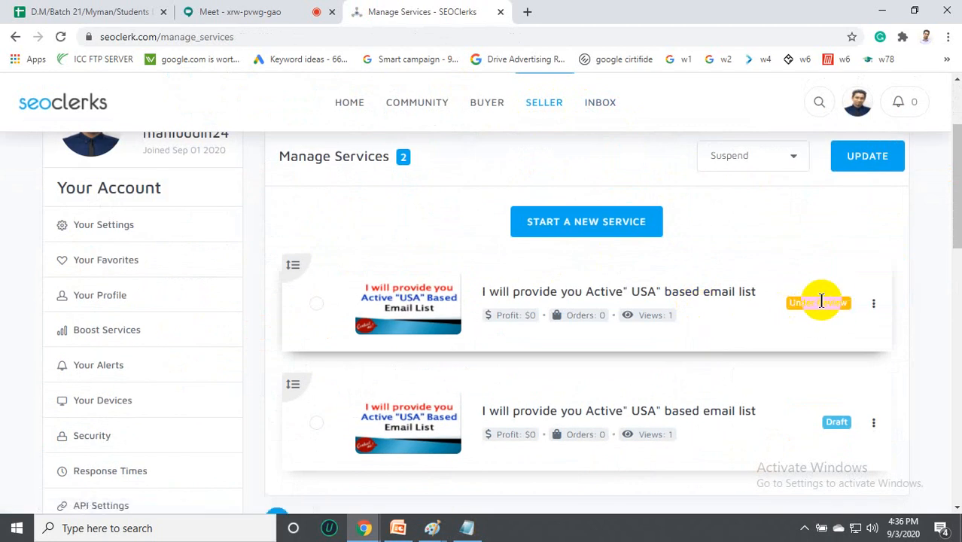
left_click(821, 301)
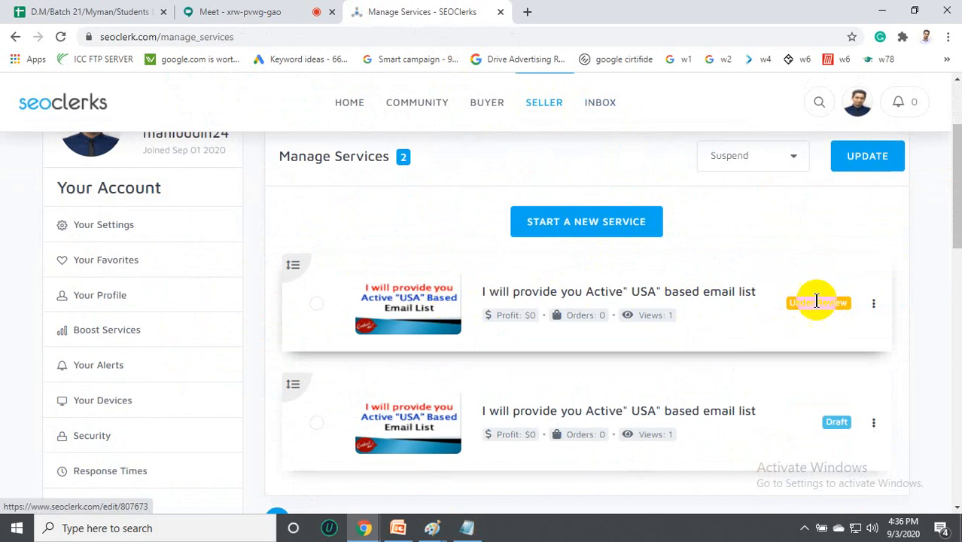
scroll(678, 271, "up", 2)
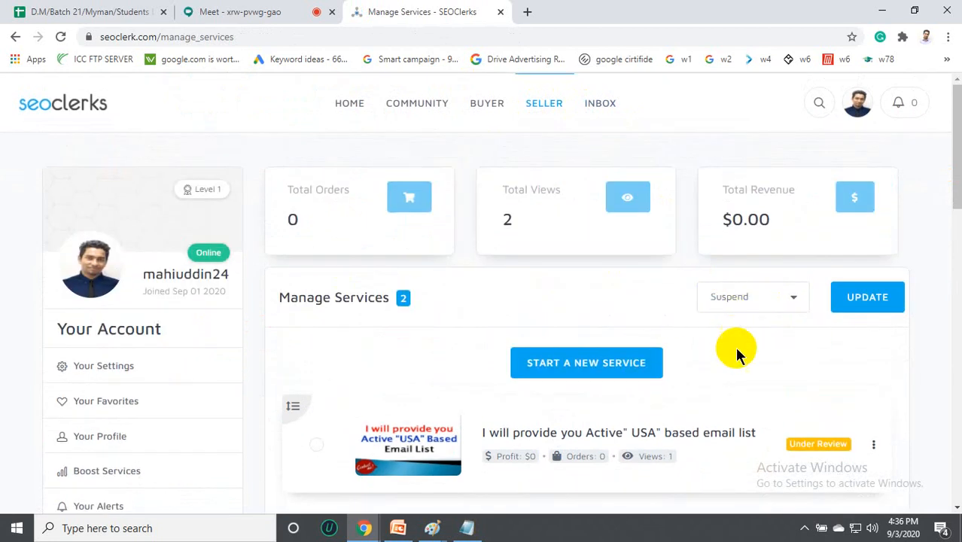
scroll(311, 458, "down", 3)
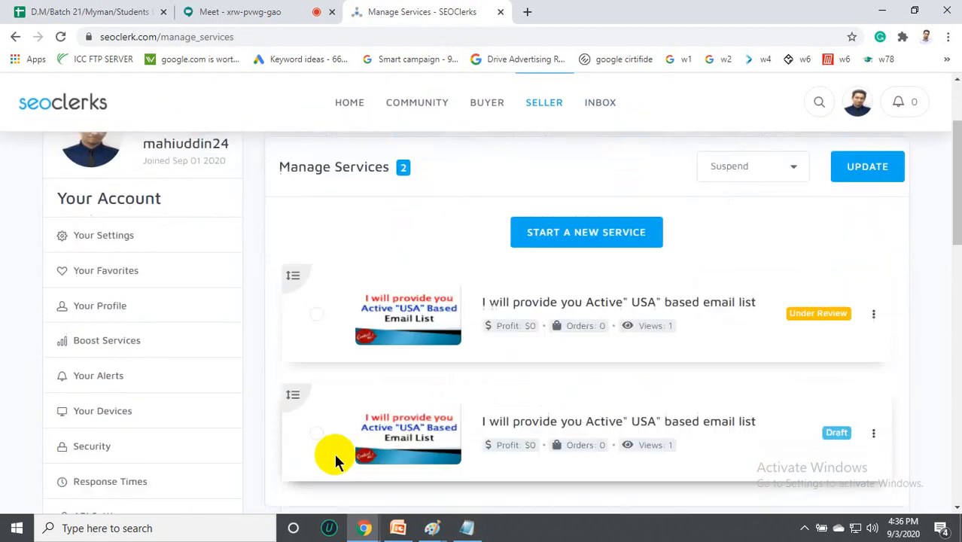
Open the remaining draft service for editing, view its Review stage, and close the page without saving.
left_click(317, 354)
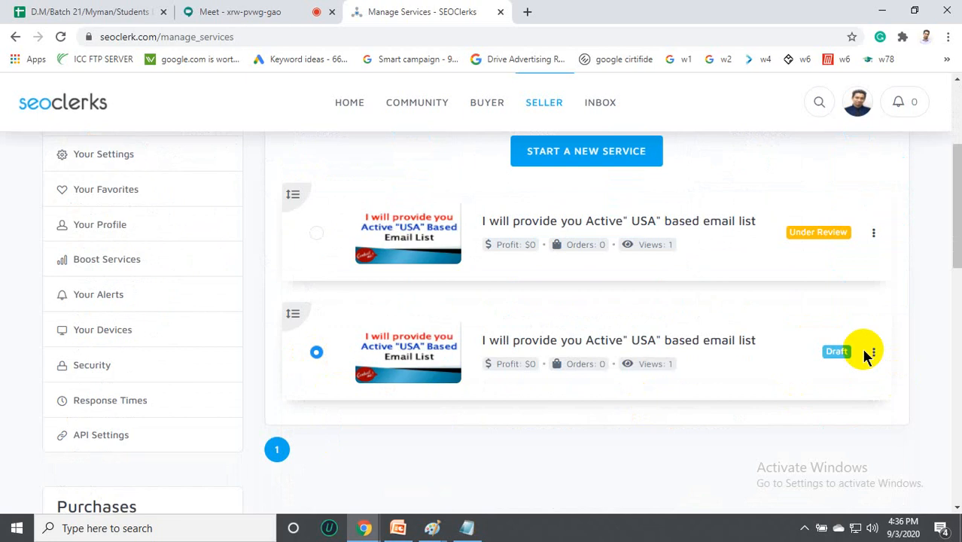
left_click(874, 351)
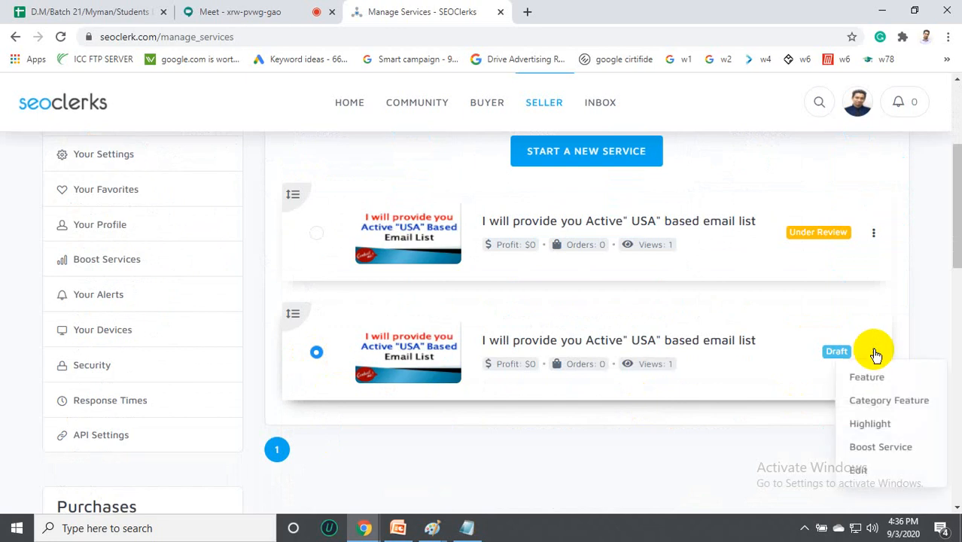
left_click(875, 469)
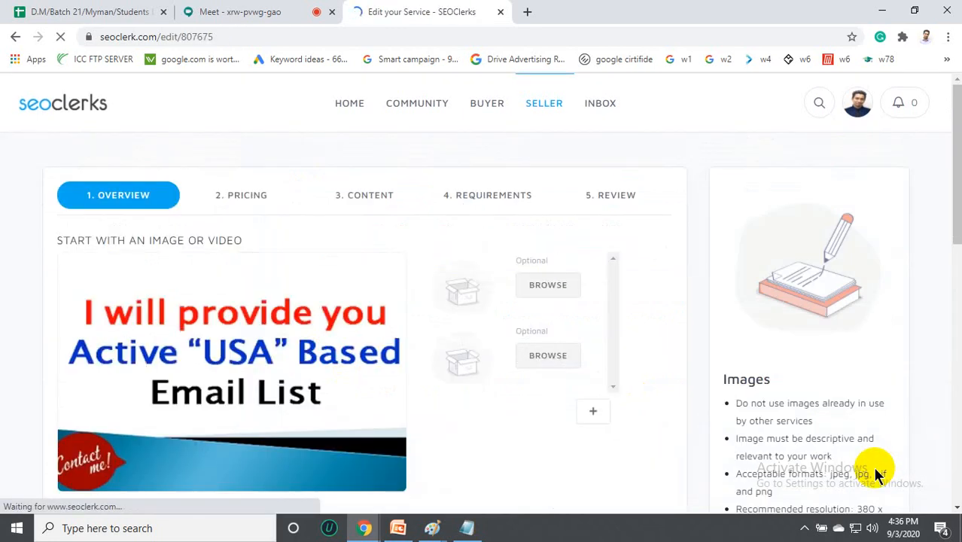
scroll(366, 309, "down", 5)
scroll(532, 292, "up", 5)
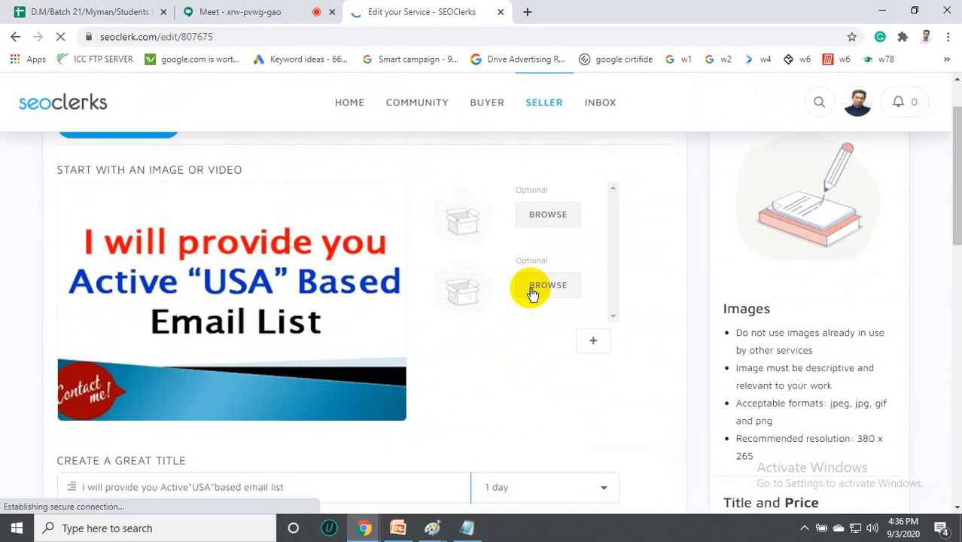
left_click(609, 197)
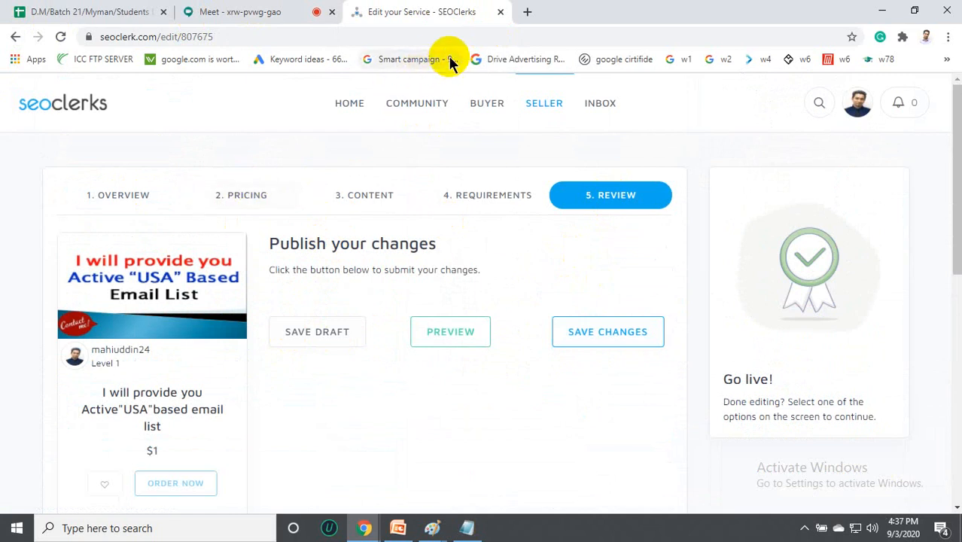
left_click(499, 17)
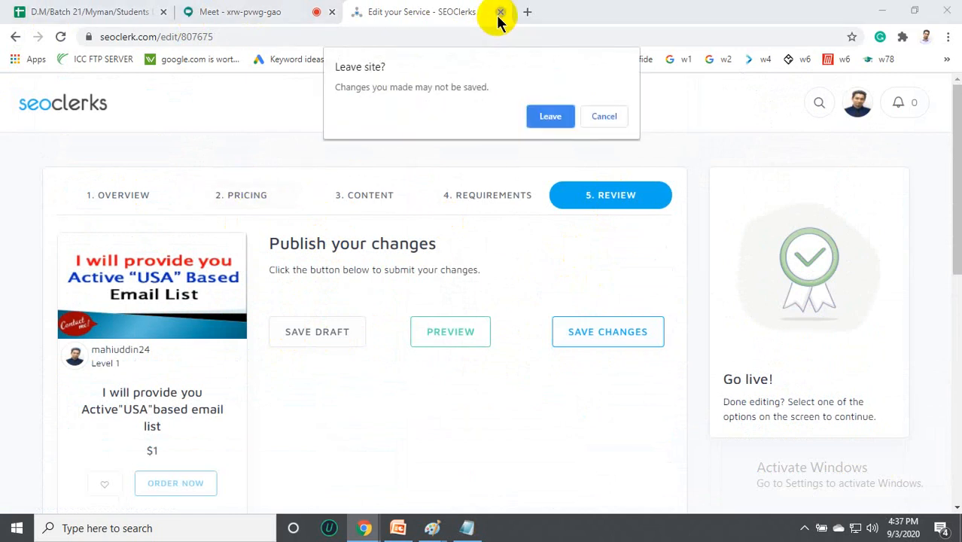
left_click(548, 112)
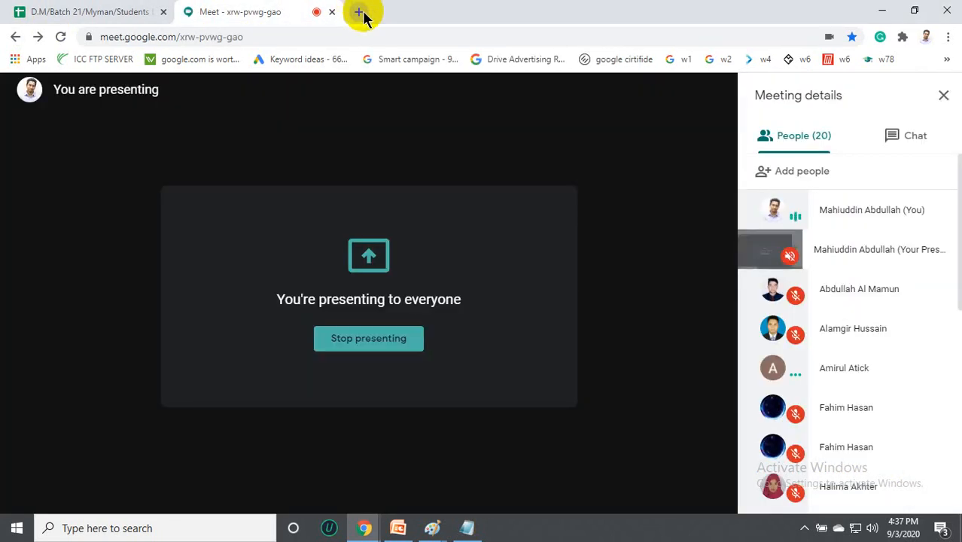
Close the students spreadsheet, search Google for "fiverr" in a new browser tab and open the Fiverr website.
left_click(359, 13)
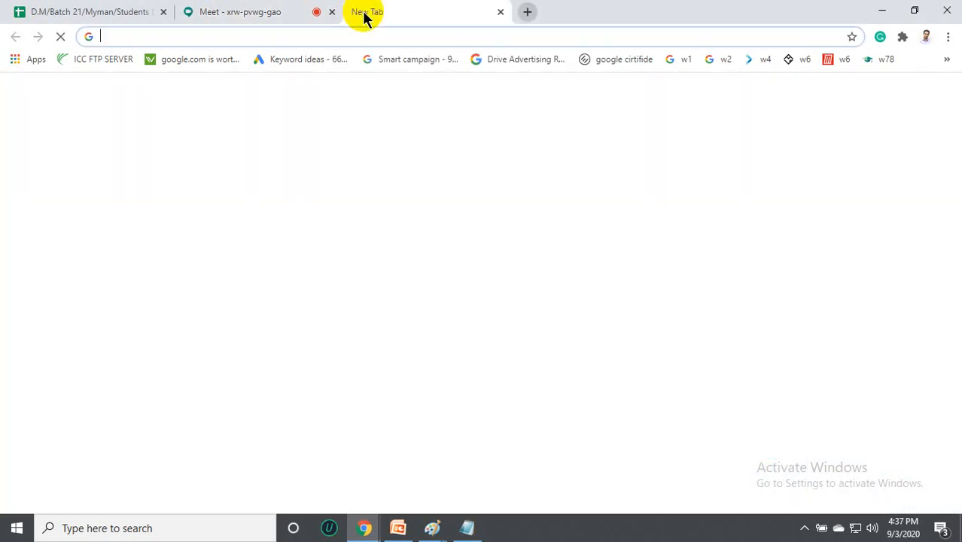
left_click(164, 12)
left_click(251, 32)
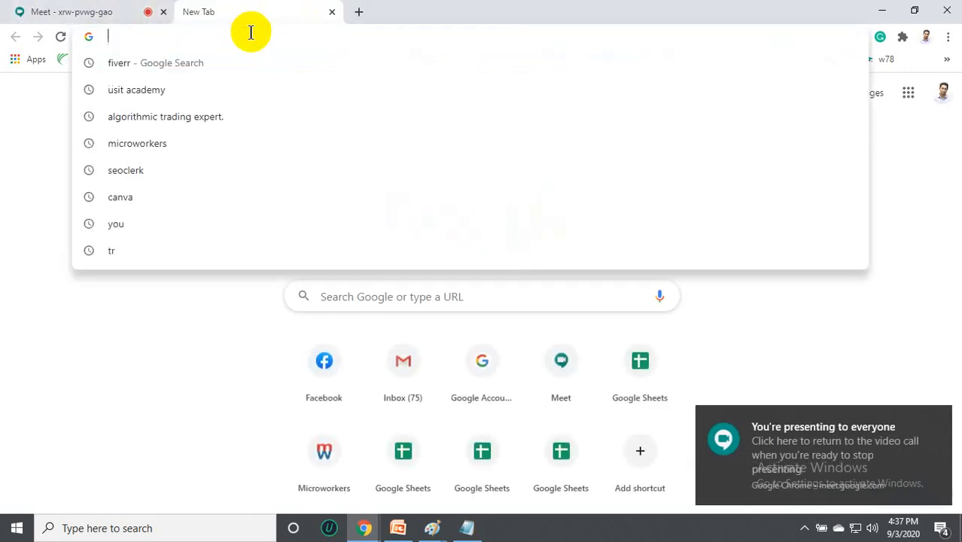
type("fiverr")
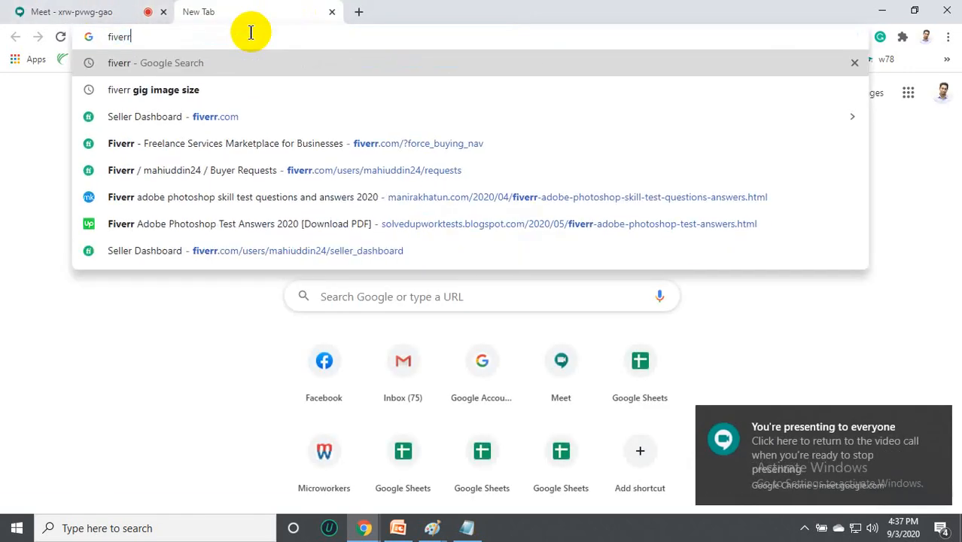
key("Return")
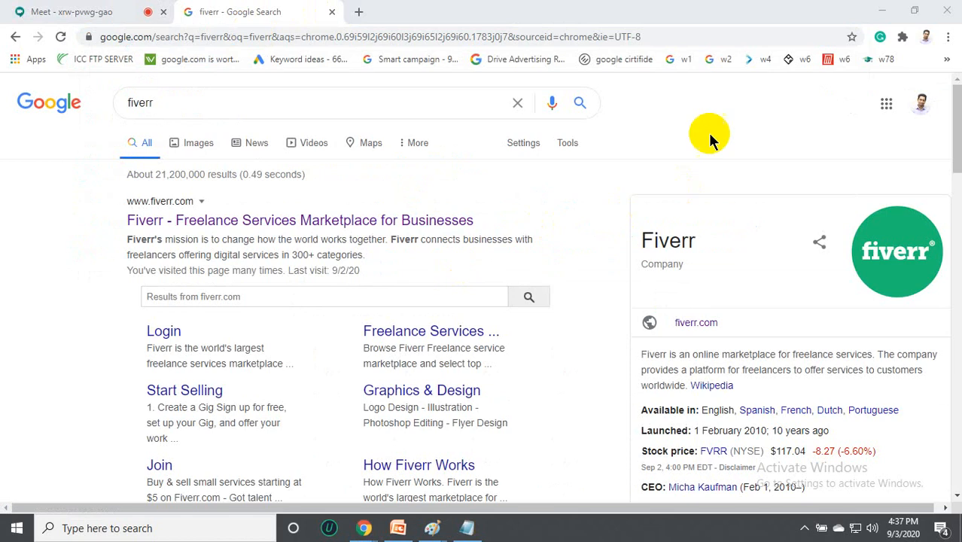
left_click(685, 324)
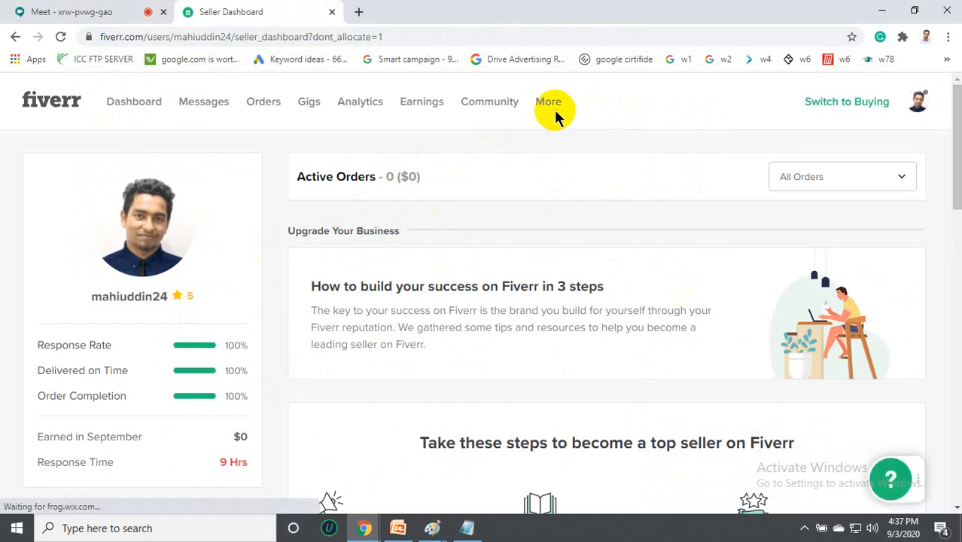
Go from the Fiverr seller dashboard to the Gigs page and start creating a new gig.
scroll(670, 260, "down", 10)
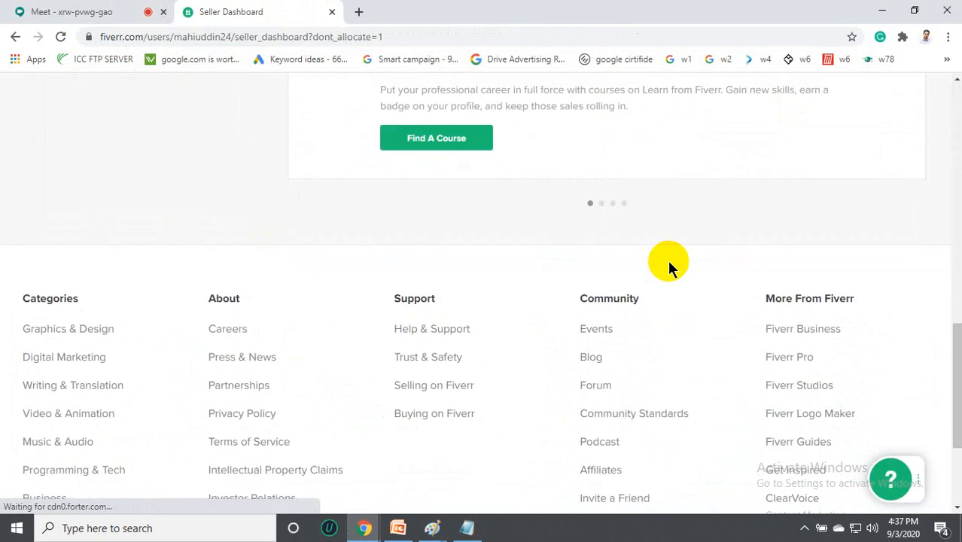
scroll(668, 260, "up", 5)
scroll(667, 260, "up", 6)
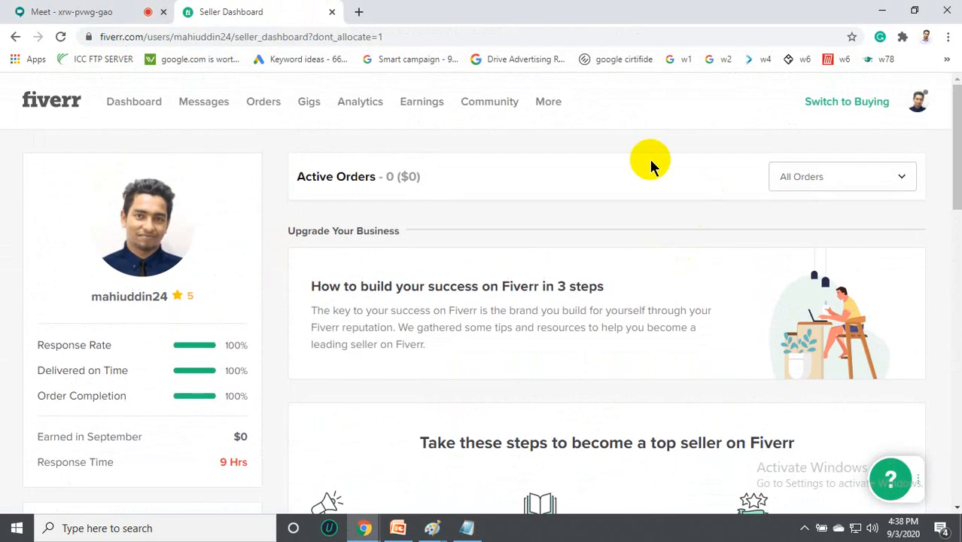
left_click(304, 106)
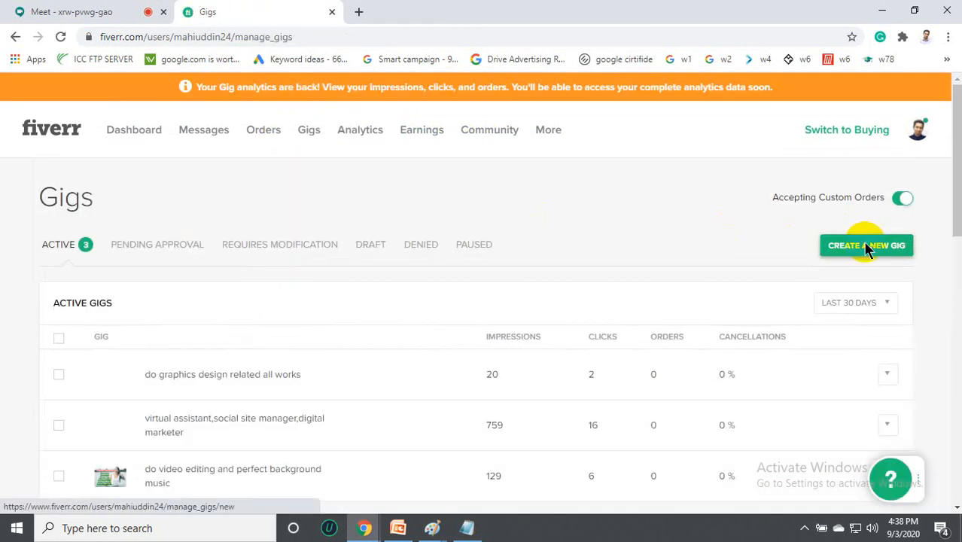
scroll(362, 358, "down", 2)
scroll(677, 278, "up", 2)
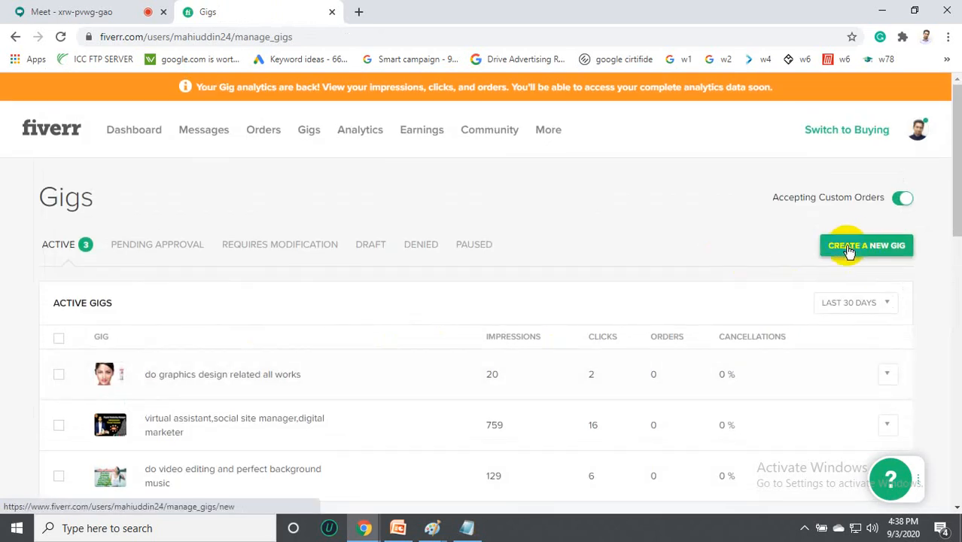
left_click(849, 251)
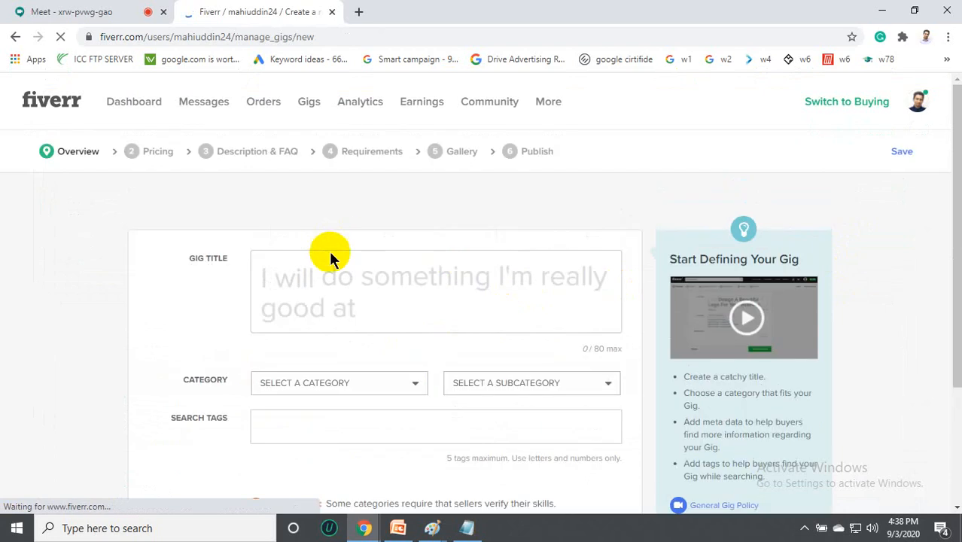
Select the service title line at the start of the Notepad draft and enter "what you want" as the gig title.
left_click(467, 527)
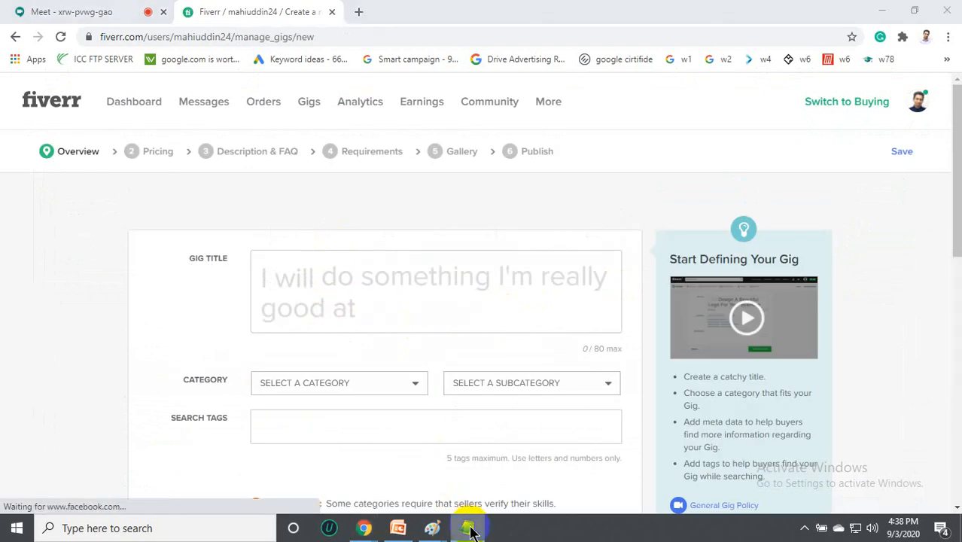
left_click(417, 191)
scroll(417, 191, "up", 6)
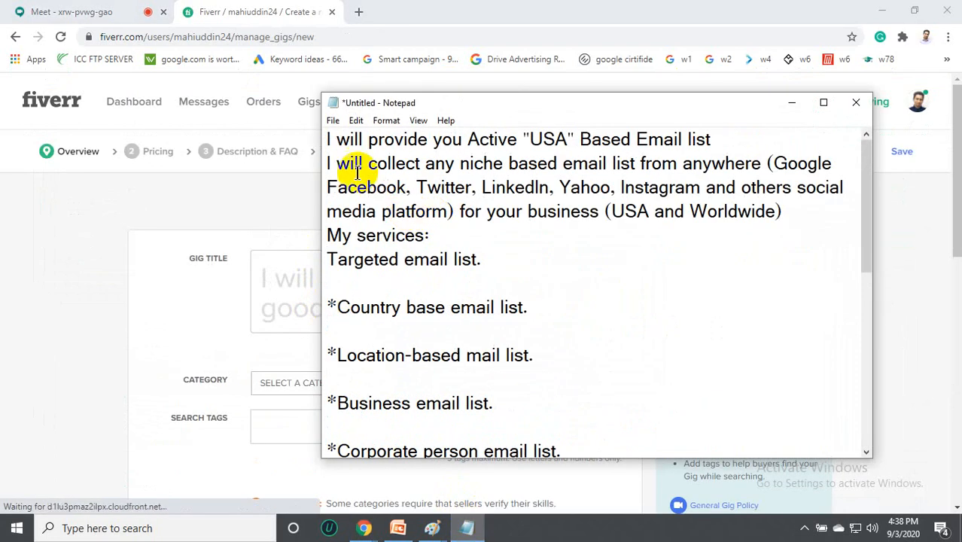
left_click_drag(325, 137, 714, 144)
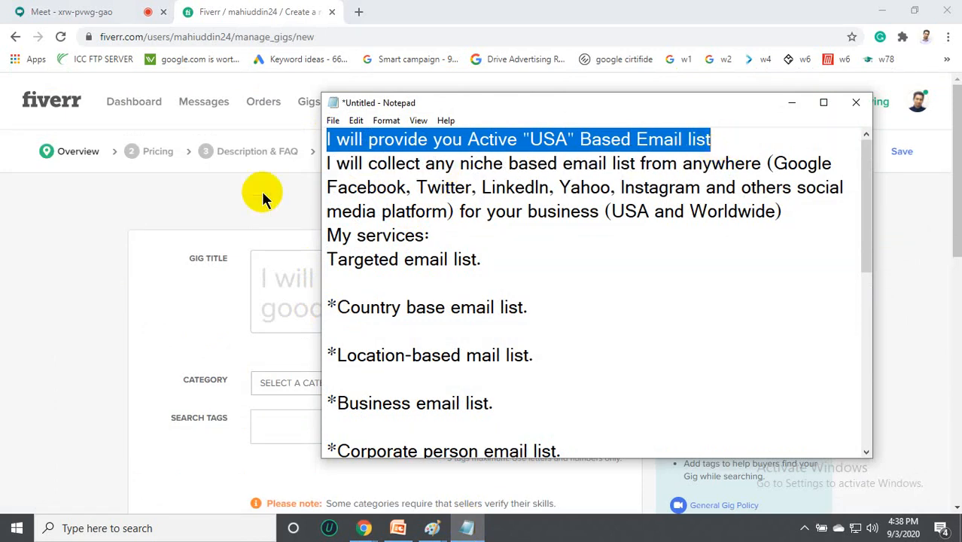
left_click(305, 304)
type("what you want")
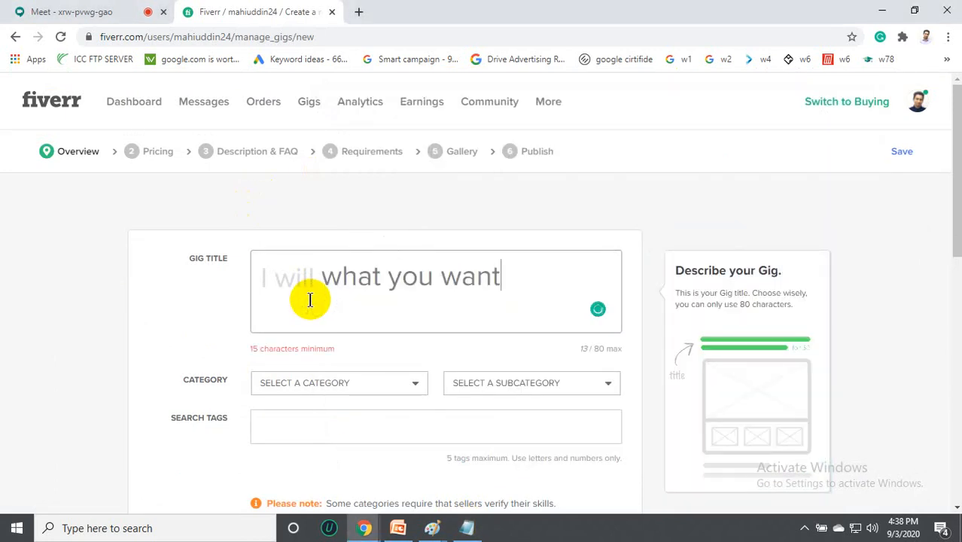
Copy "I will provide you Active "USA" Based Email list" from Notepad and replace the gig title text with it.
left_click(466, 528)
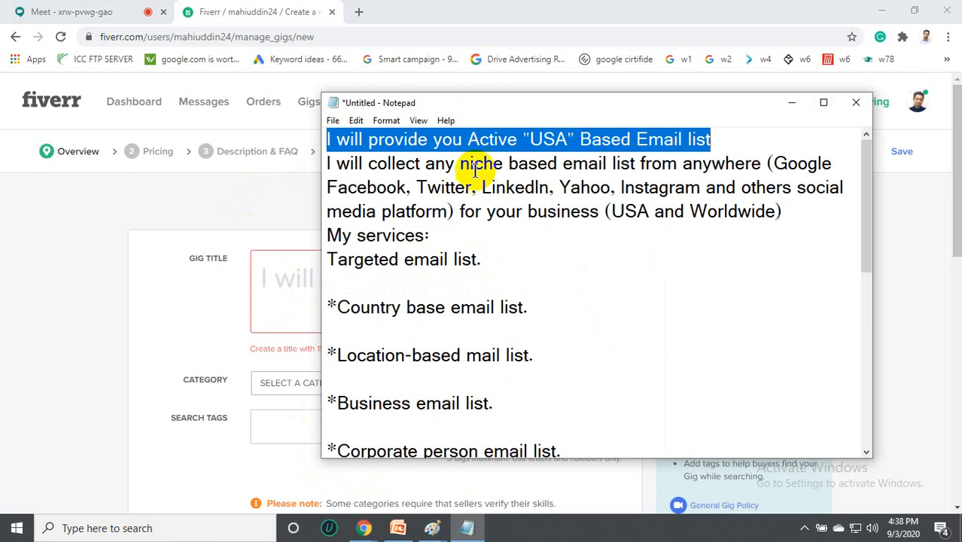
right_click(466, 140)
left_click(504, 182)
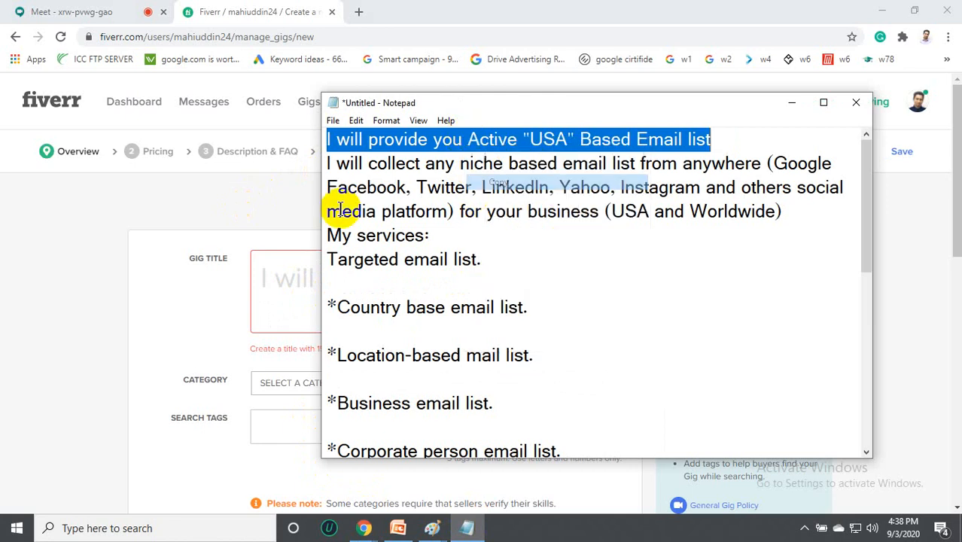
left_click(322, 269)
triple_click(354, 279)
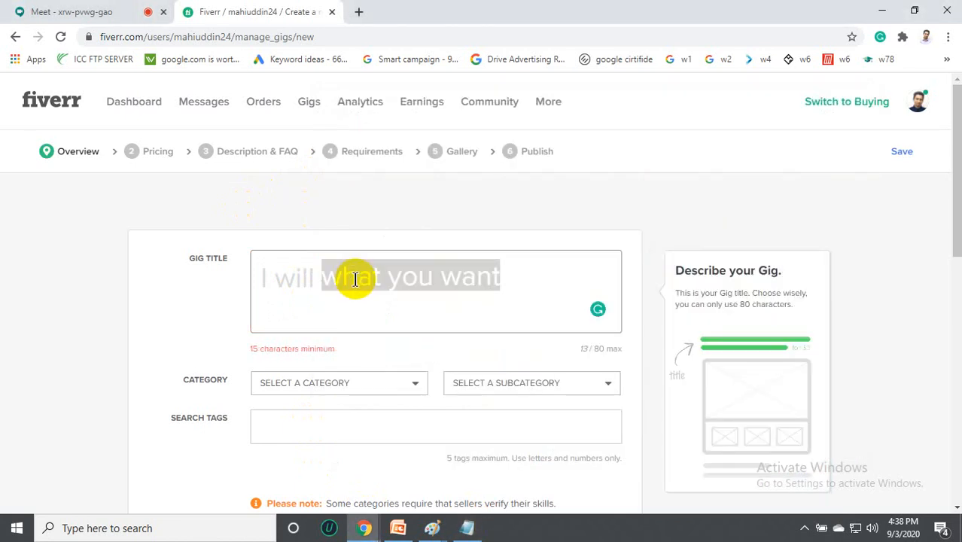
key("ctrl+v")
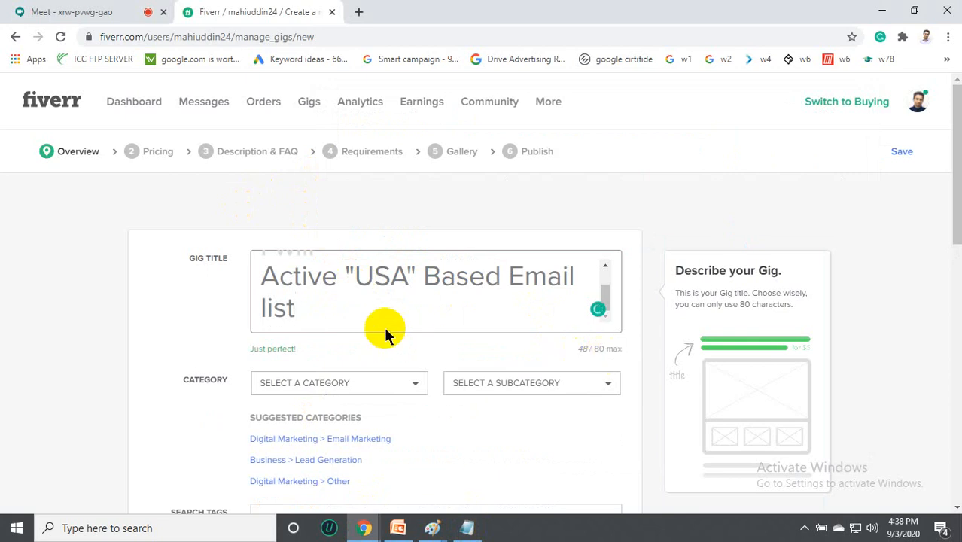
Delete the duplicate "I will" and its trailing space from the gig title.
scroll(344, 292, "up", 2)
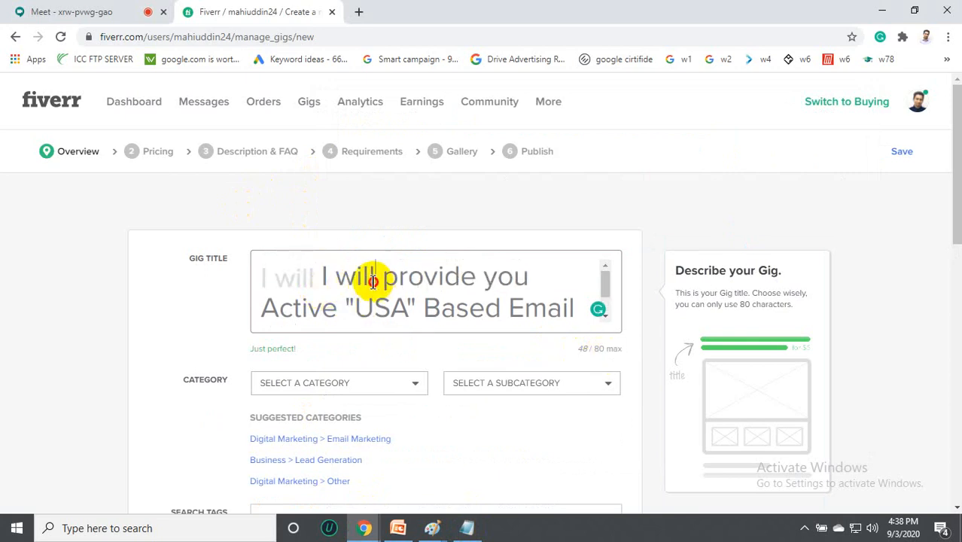
left_click_drag(373, 281, 290, 285)
key("BackSpace")
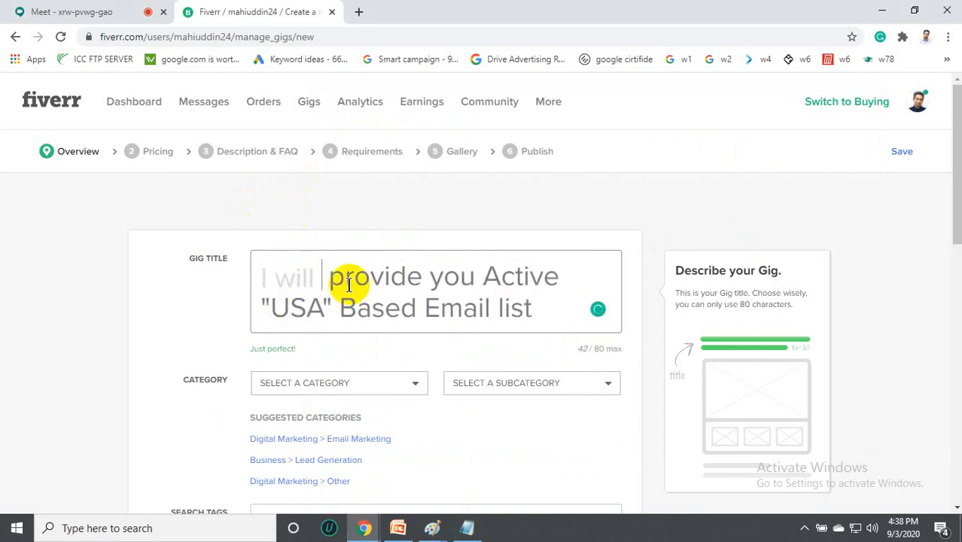
key("BackSpace")
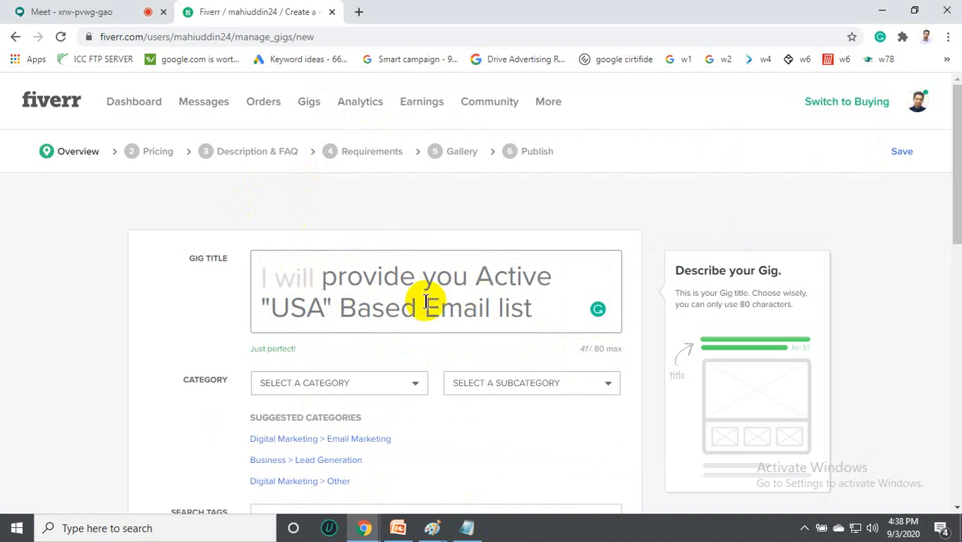
Append "also virtual assistant" to the end of the gig title.
scroll(522, 224, "down", 2)
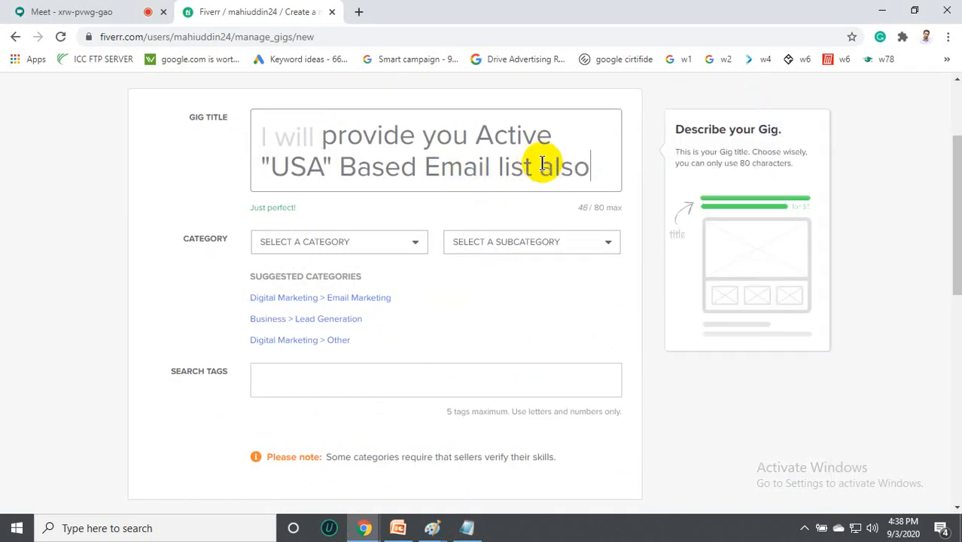
type("virtual ass")
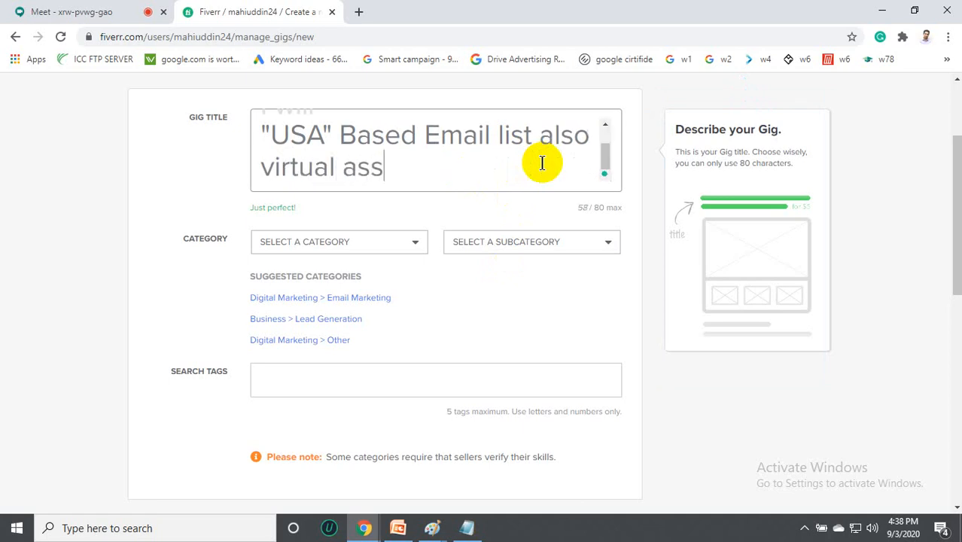
type("istant")
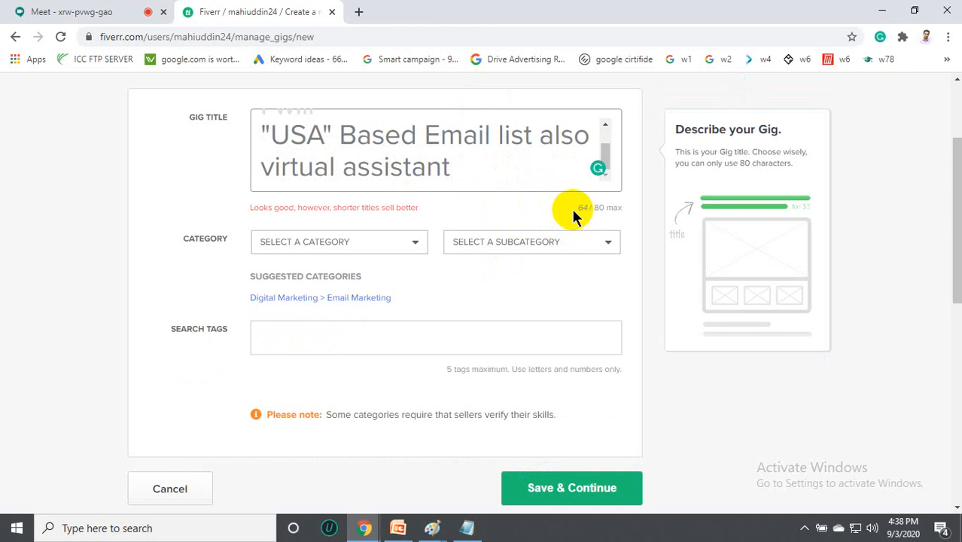
Accept the grammar suggestion that adds the article "a" before "virtual assistant" in the gig title.
scroll(520, 206, "up", 2)
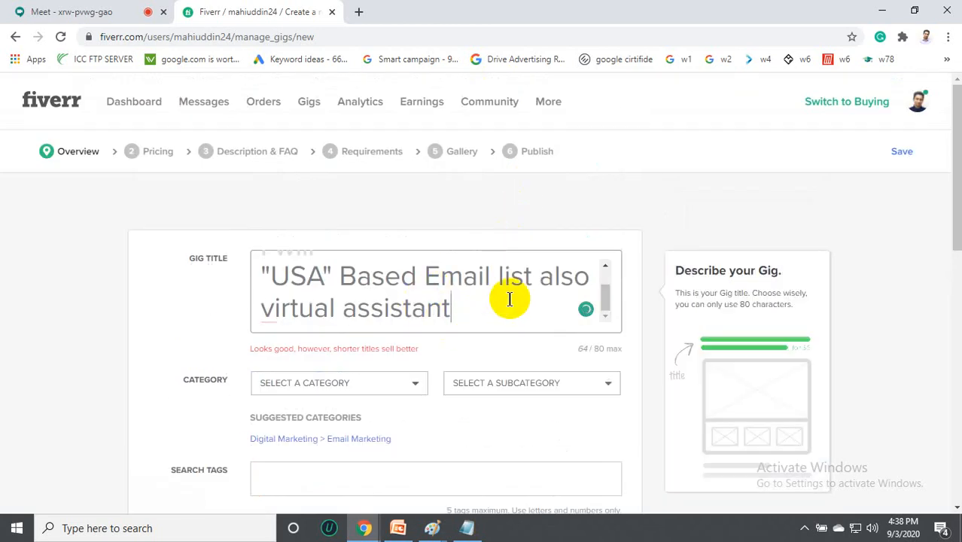
mouse_move(299, 310)
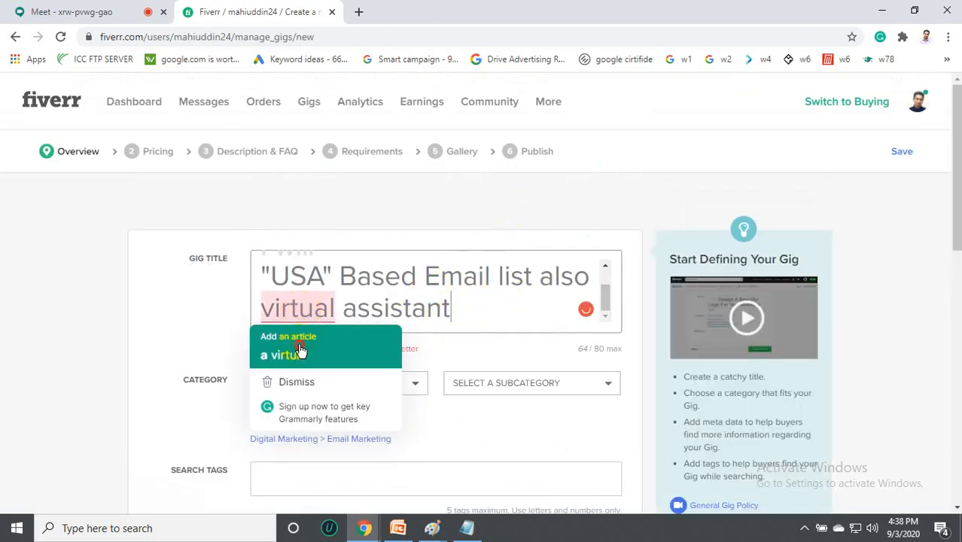
left_click(286, 355)
scroll(510, 305, "up", 1)
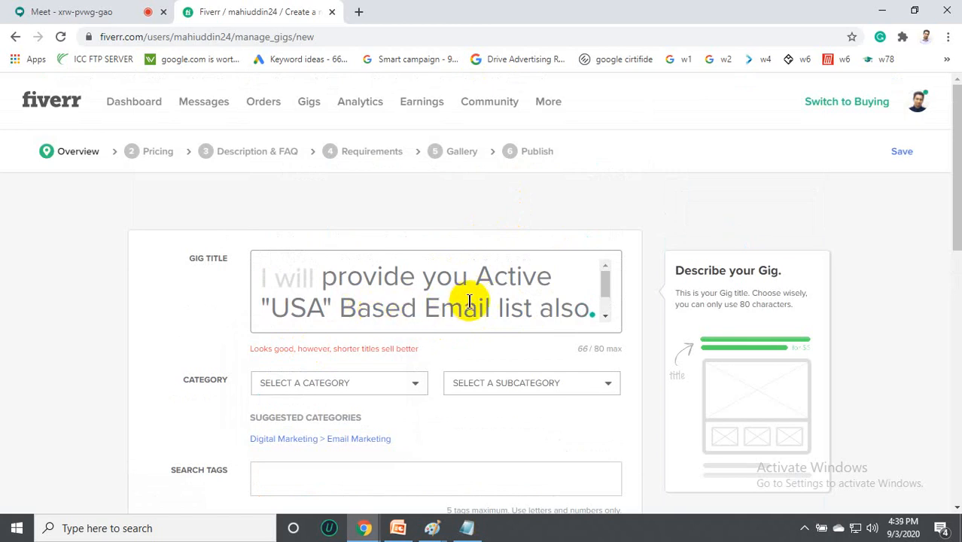
scroll(512, 299, "down", 1)
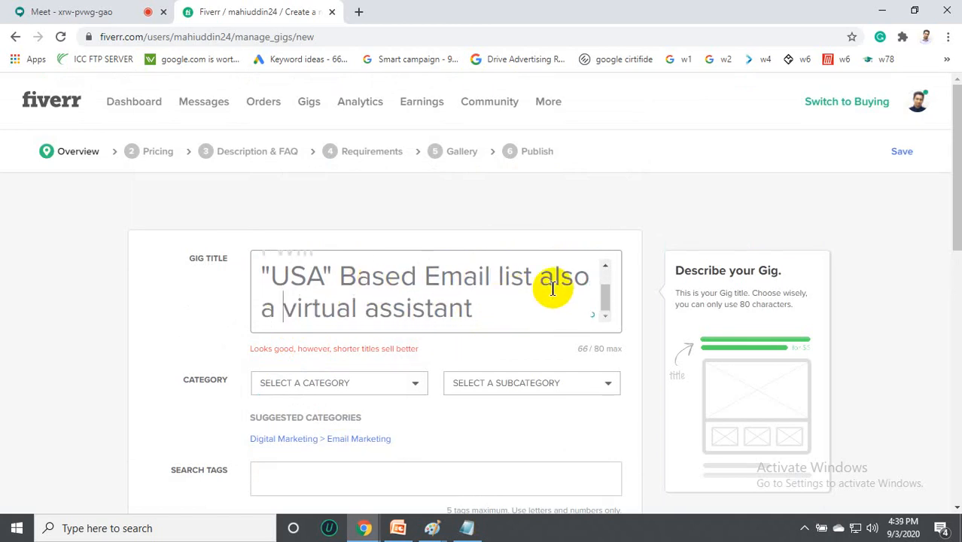
Remove "also a virtual assistant" from the end of the gig title and put "and" in its place.
left_click(515, 304)
key("BackSpace")
key("BackSpace")
key("BackSpace")
key("BackSpace")
key("BackSpace")
key("BackSpace")
key("BackSpace")
key("BackSpace")
key("BackSpace")
key("BackSpace")
key("BackSpace")
key("BackSpace")
key("BackSpace")
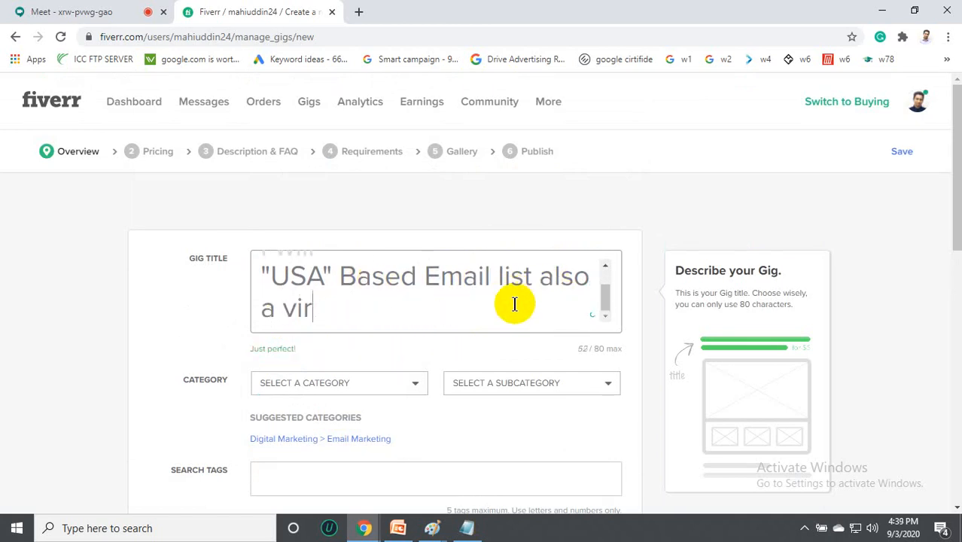
key("BackSpace")
key("BackSpace")
type(".")
key("BackSpace")
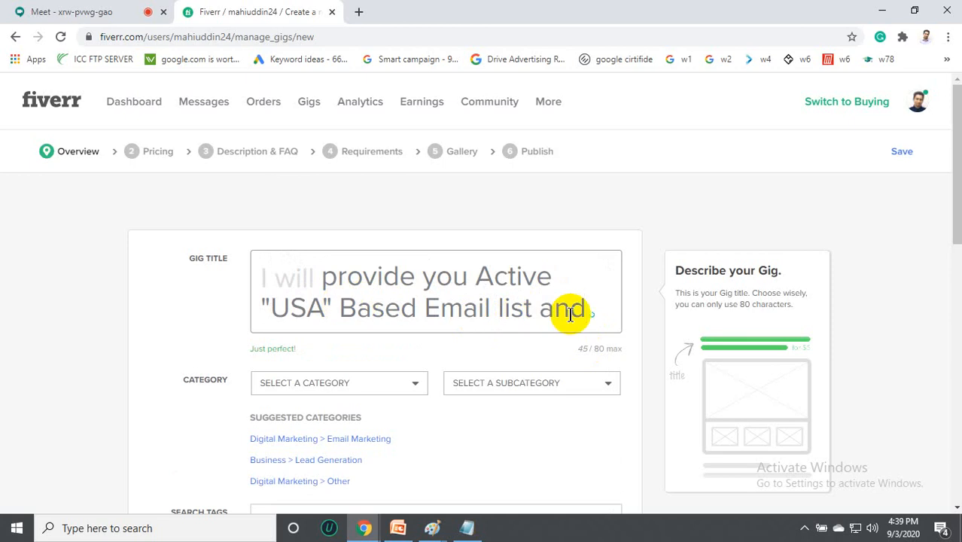
Append "lead generation" to the end of the gig title and review the wording.
type("lead g")
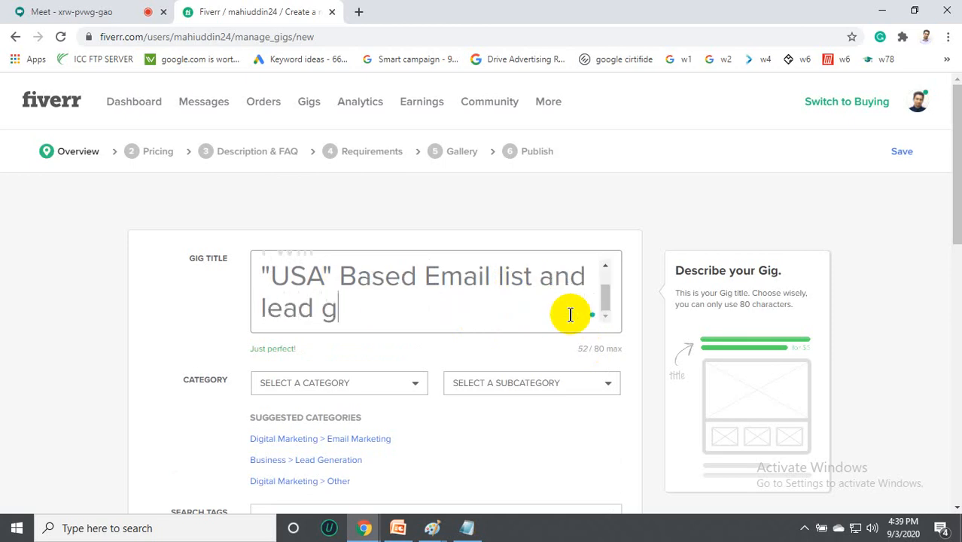
type("ener")
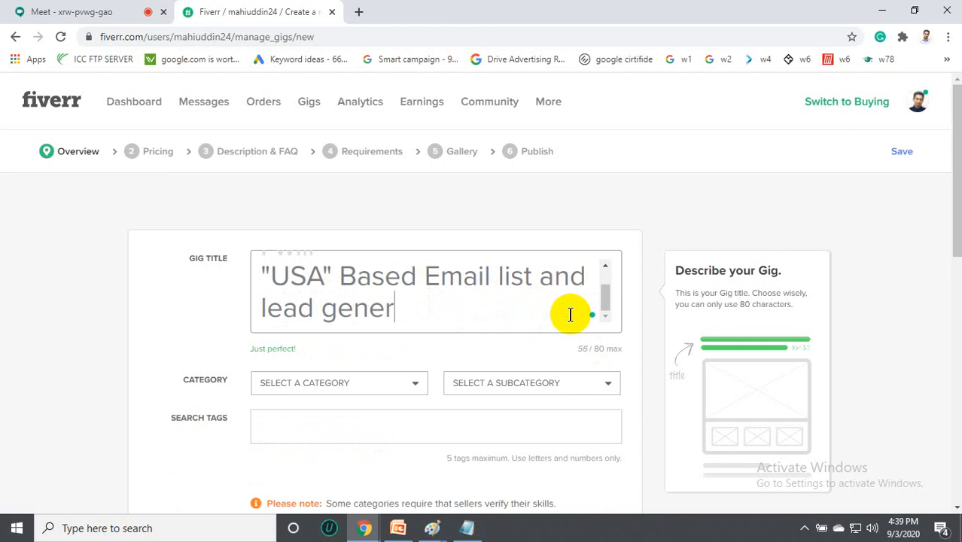
type("ation")
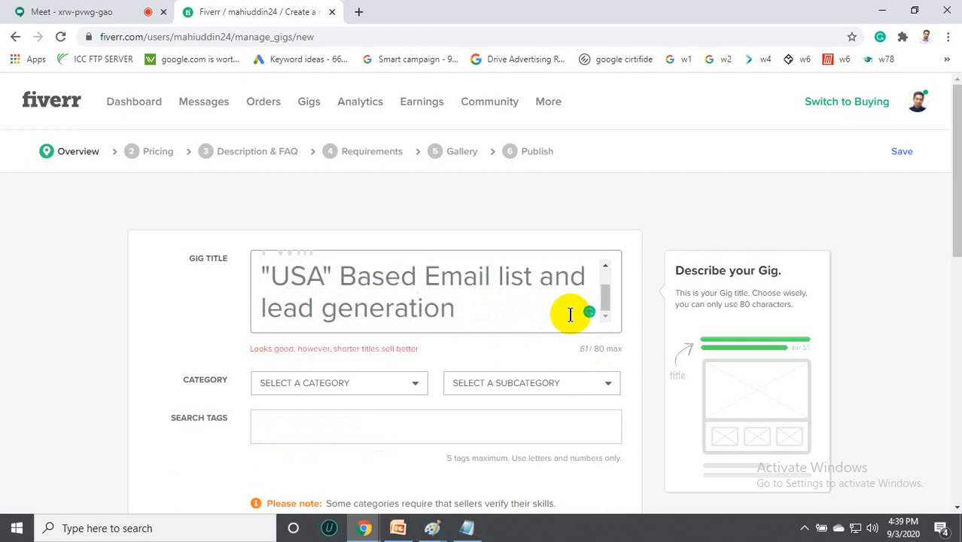
scroll(394, 300, "up", 1)
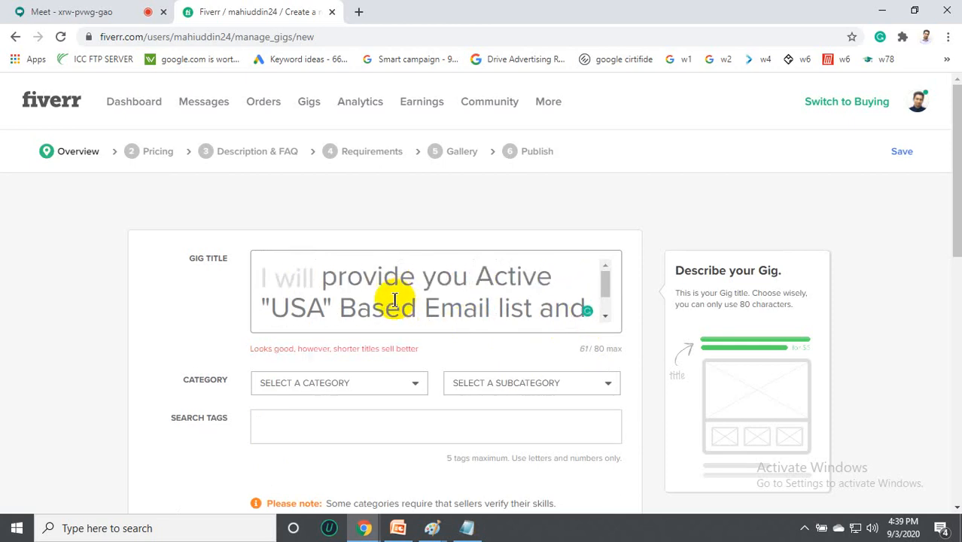
scroll(393, 300, "down", 1)
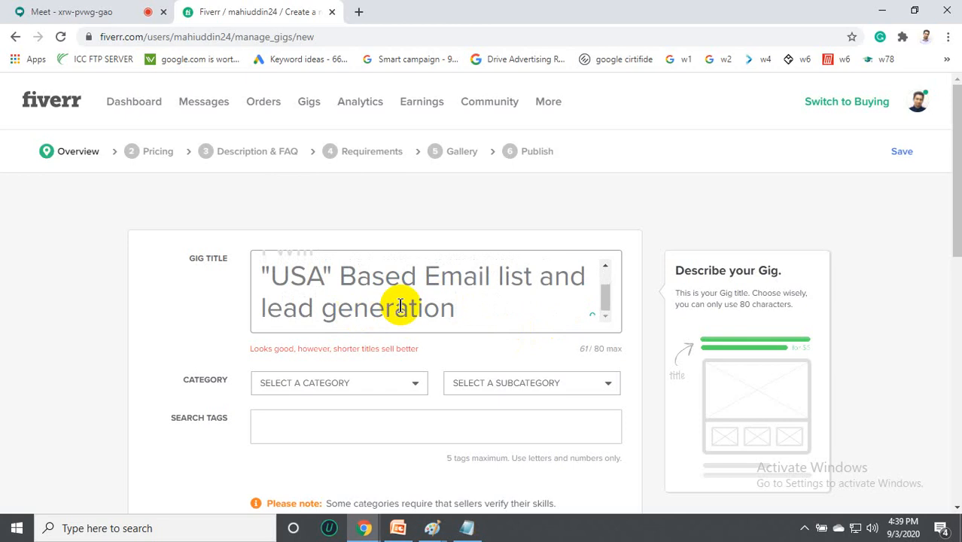
Delete "generation" from the gig title so that it ends with "and lead".
scroll(399, 306, "up", 1)
scroll(449, 293, "down", 1)
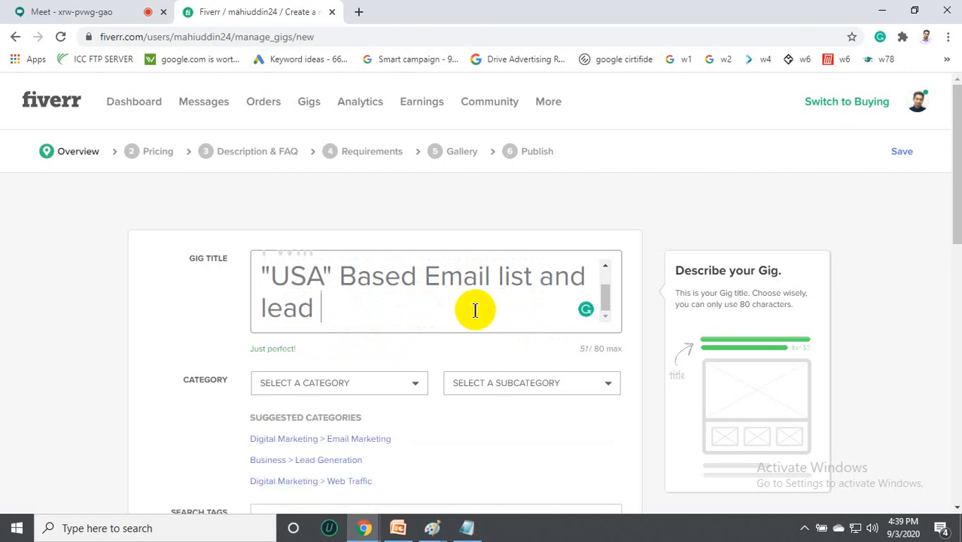
scroll(444, 313, "up", 1)
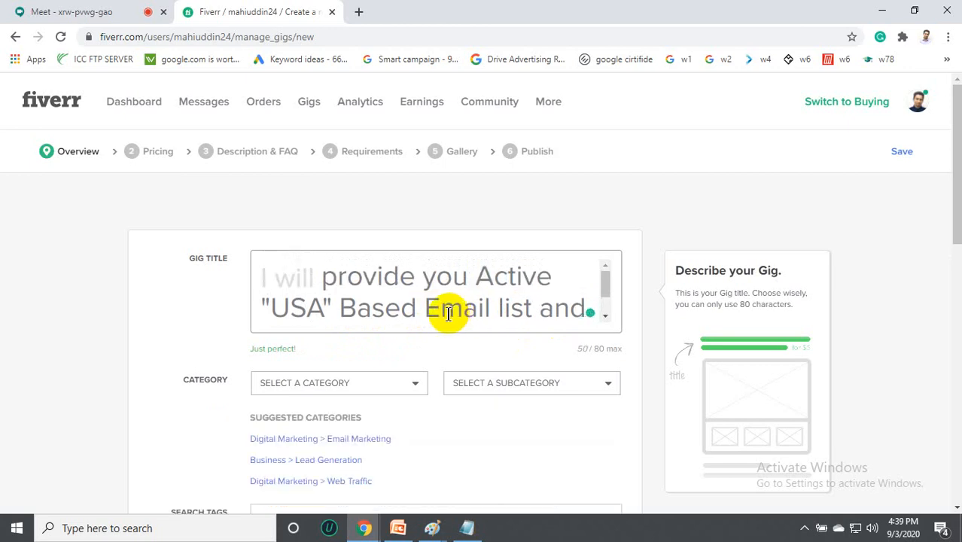
scroll(362, 302, "down", 1)
Set the gig category to Digital Marketing and the subcategory to Email Marketing.
scroll(344, 363, "down", 2)
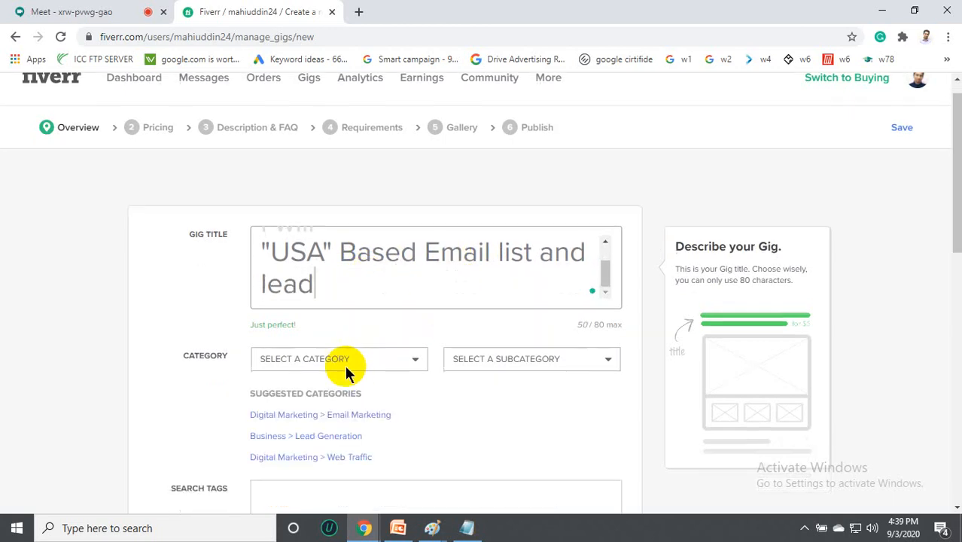
left_click(380, 249)
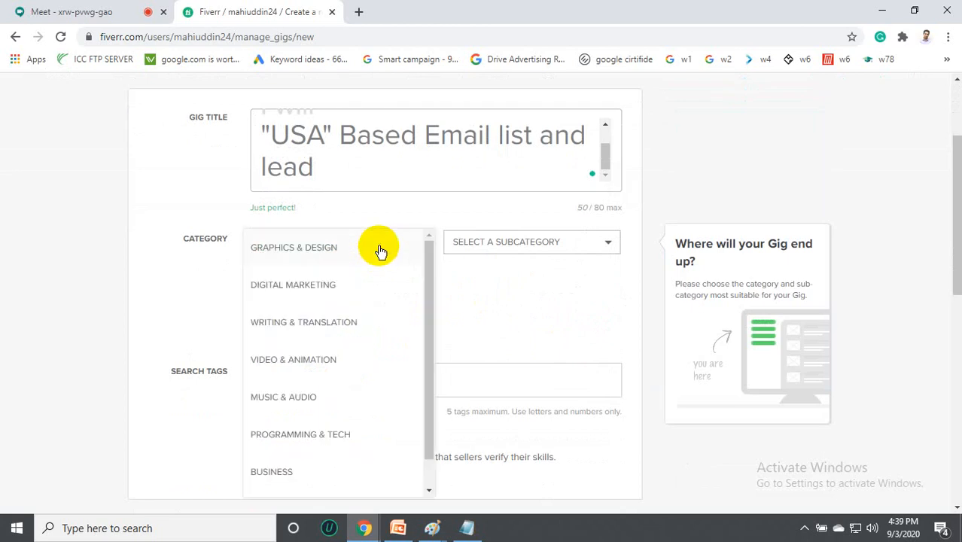
scroll(343, 343, "down", 1)
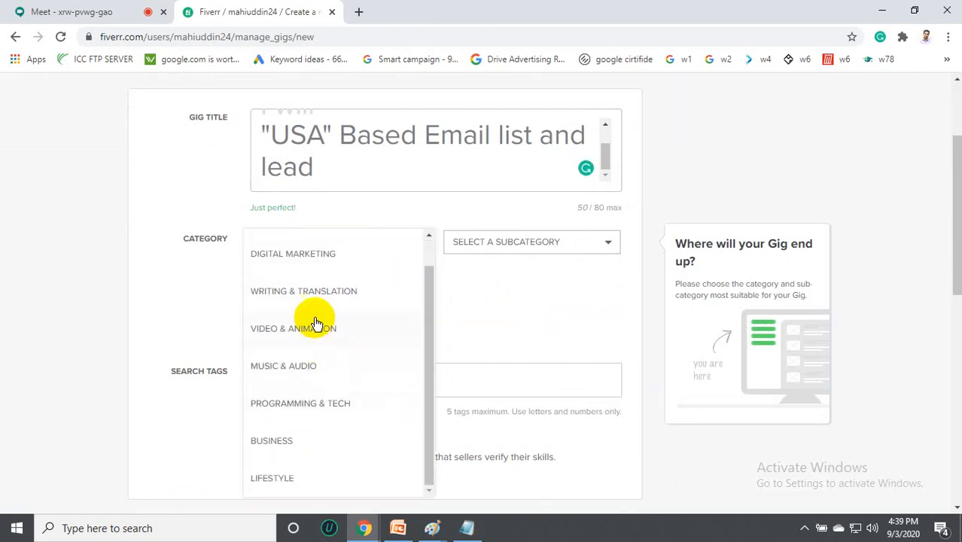
scroll(316, 313, "up", 1)
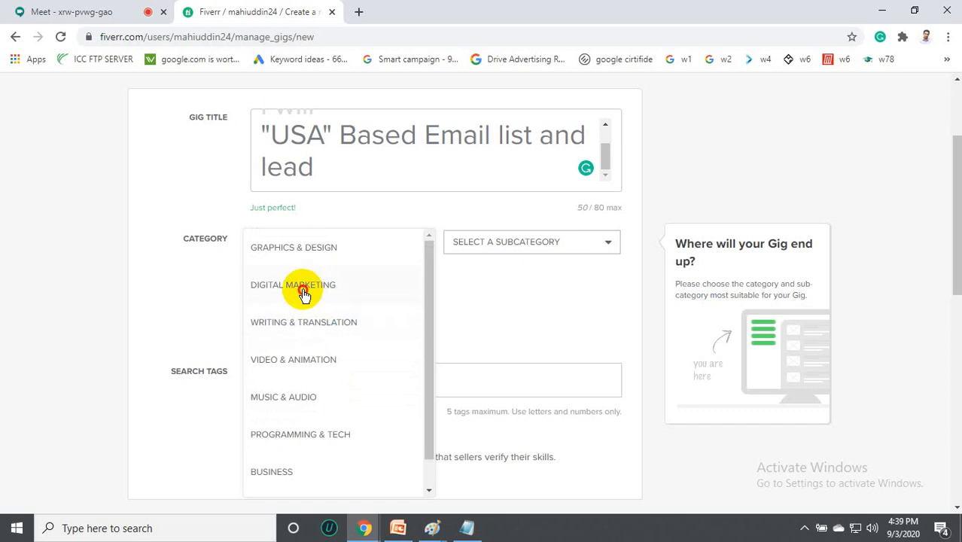
left_click(303, 293)
left_click(517, 250)
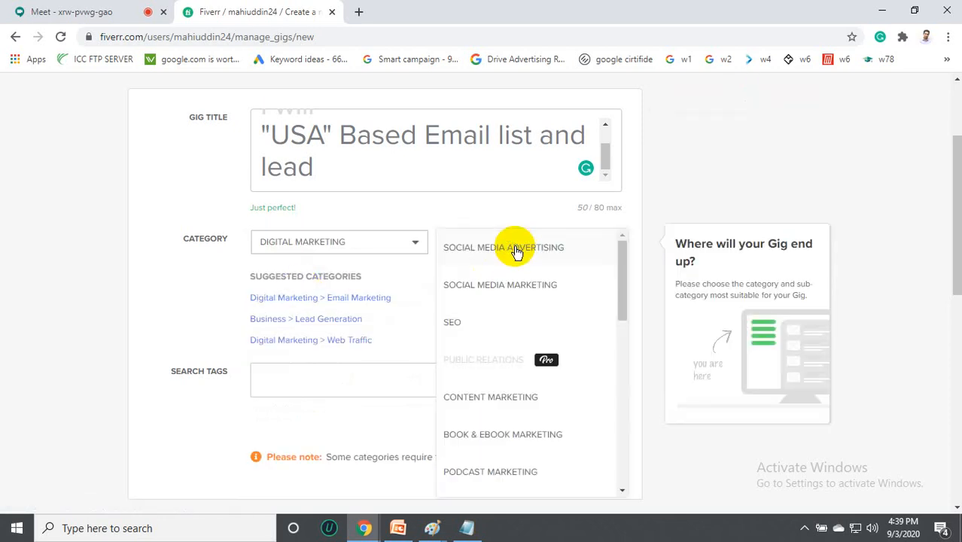
scroll(506, 322, "down", 3)
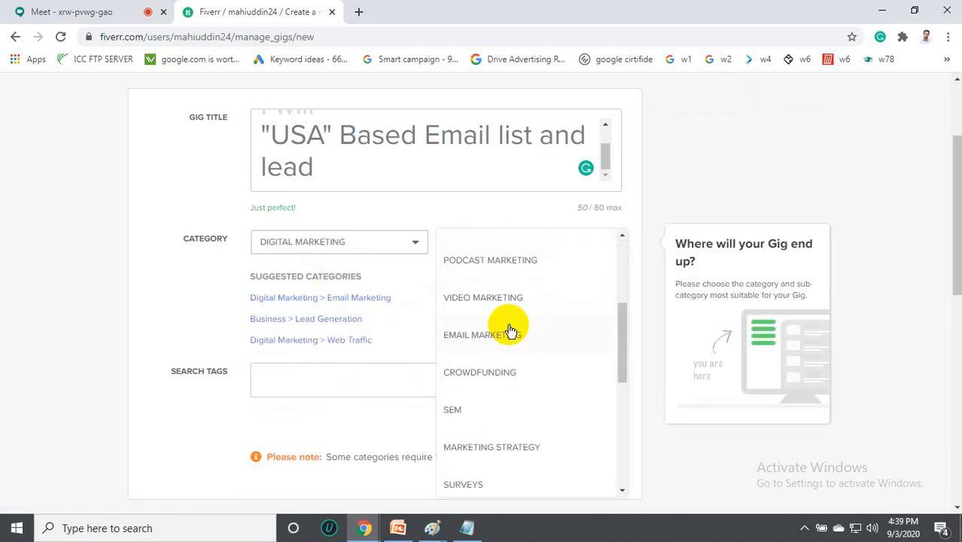
left_click(511, 338)
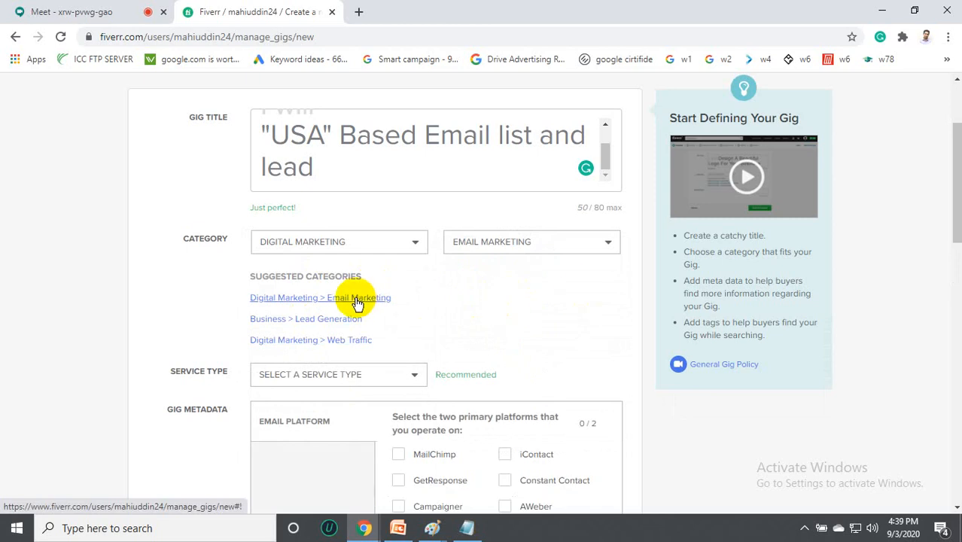
Set the service type to Audience Development.
scroll(301, 278, "down", 2)
left_click(374, 238)
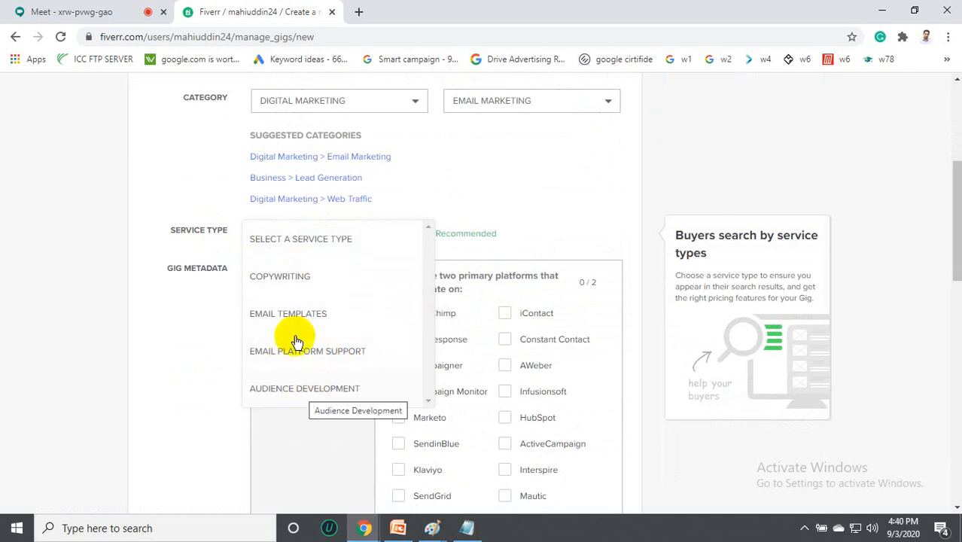
left_click(314, 397)
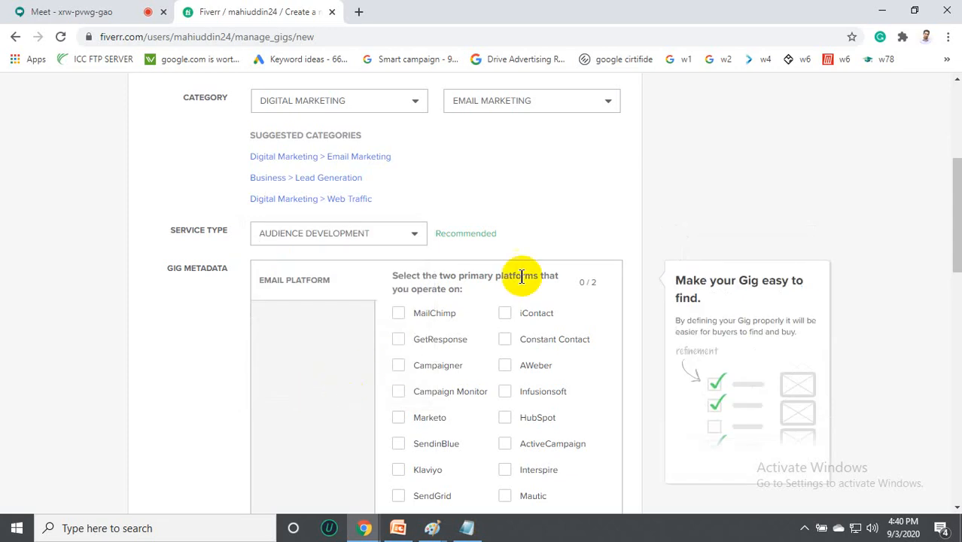
Choose MailChimp as the first email platform in the gig metadata.
scroll(527, 260, "down", 2)
scroll(538, 239, "up", 2)
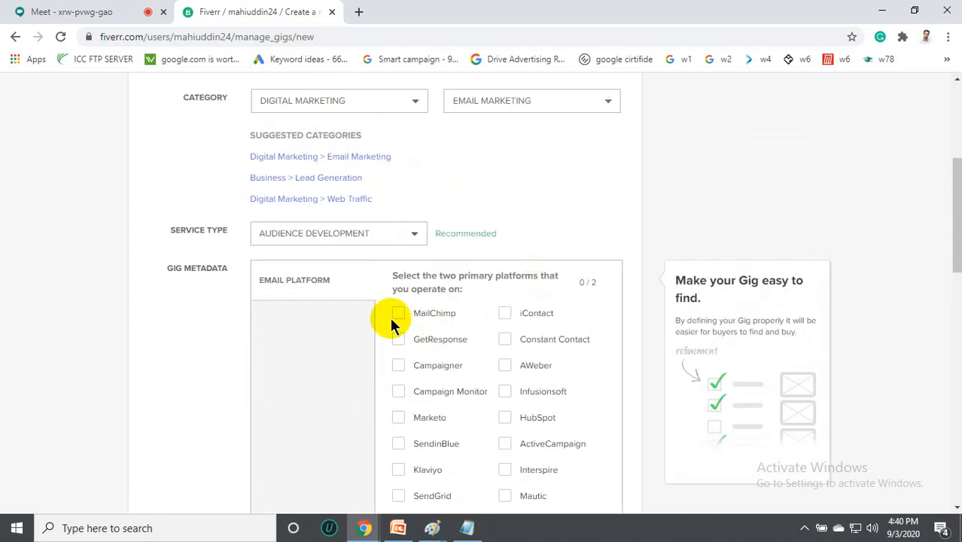
scroll(459, 317, "down", 3)
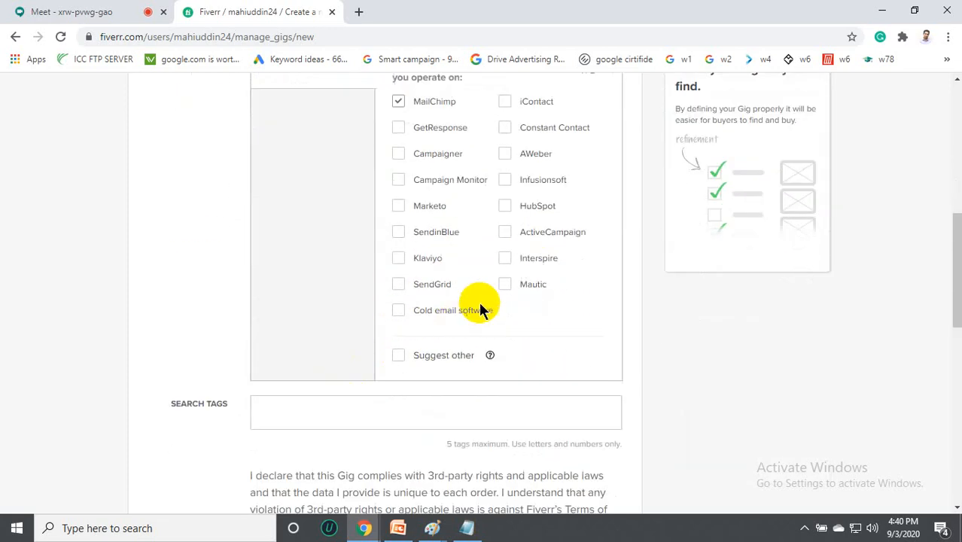
scroll(425, 241, "up", 3)
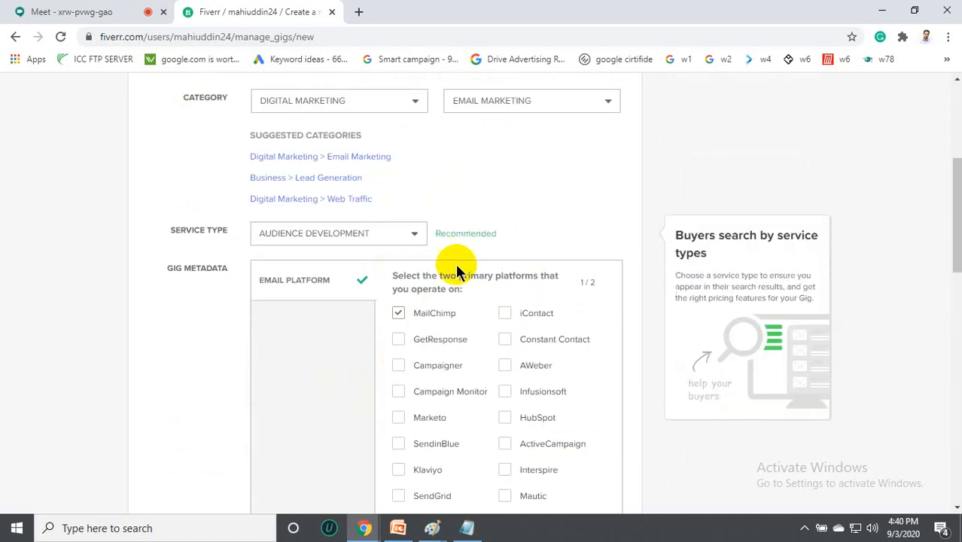
scroll(418, 324, "down", 1)
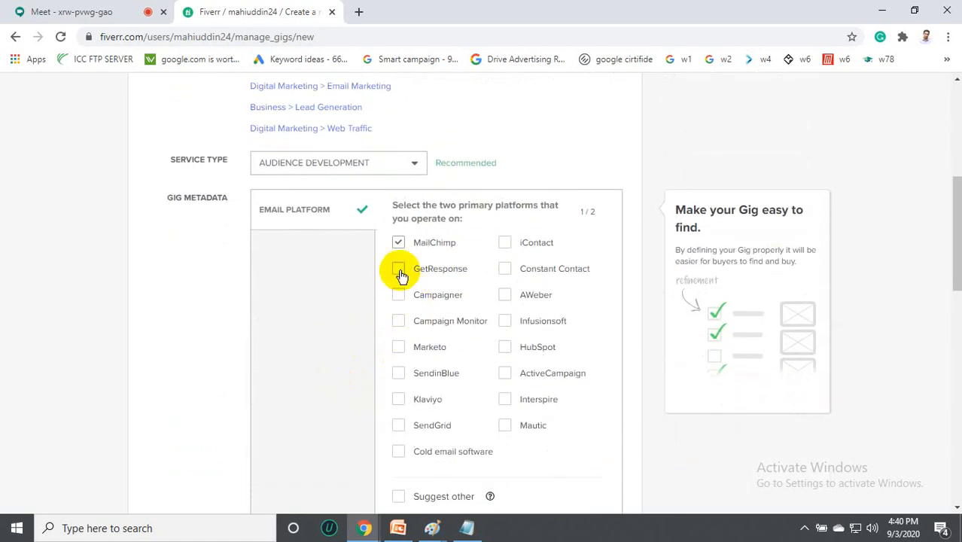
Try GetResponse and Campaigner in turn as the second email platform, clearing each one again.
left_click(400, 271)
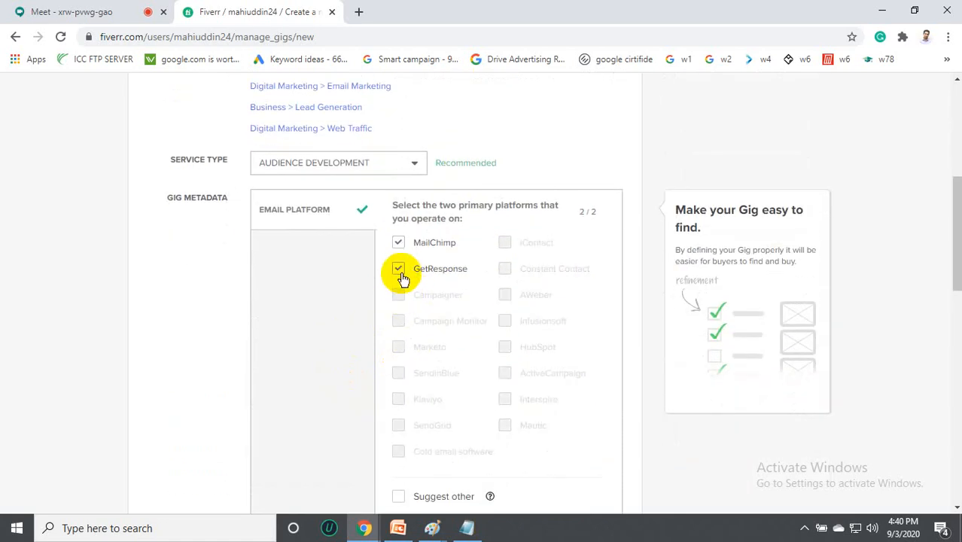
left_click(399, 270)
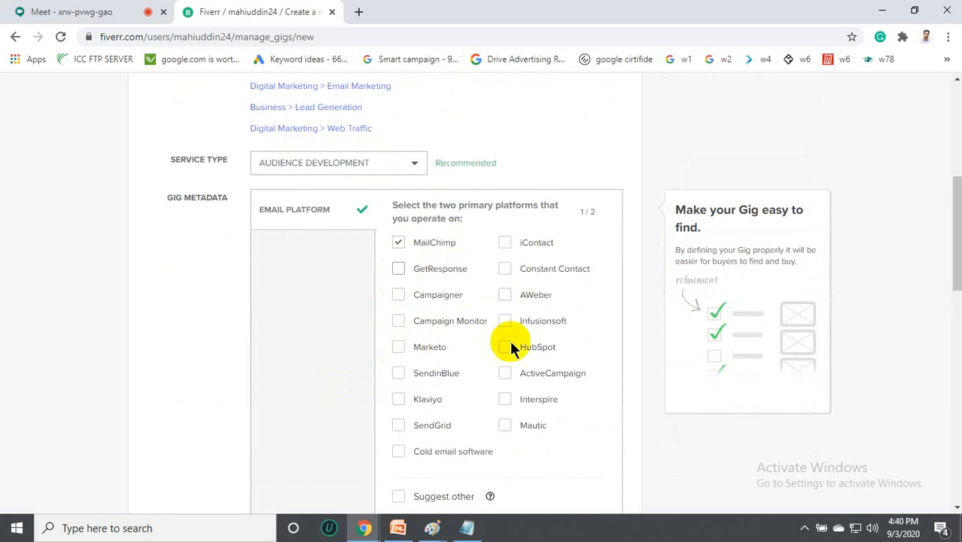
left_click(399, 298)
left_click(399, 298)
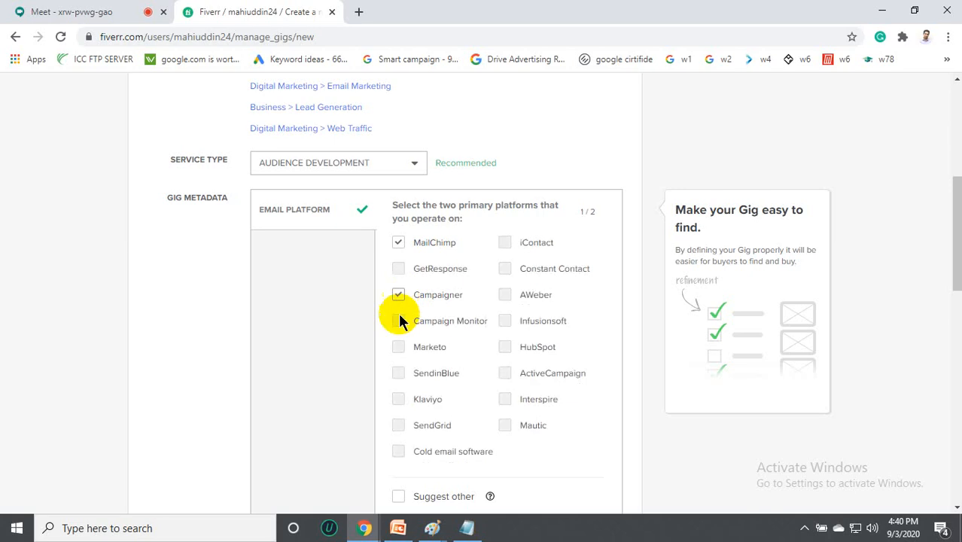
Choose iContact as the second email platform in the gig metadata.
scroll(410, 416, "down", 1)
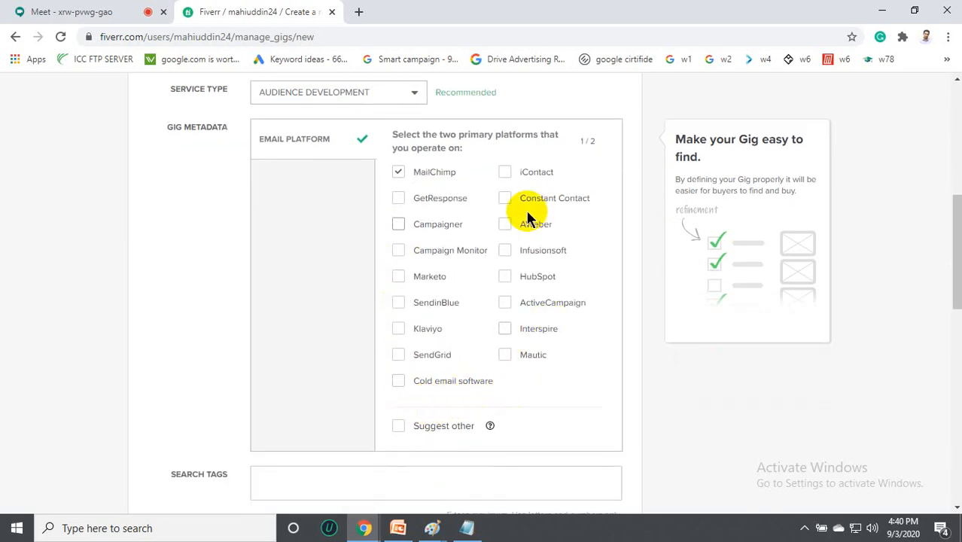
left_click(505, 174)
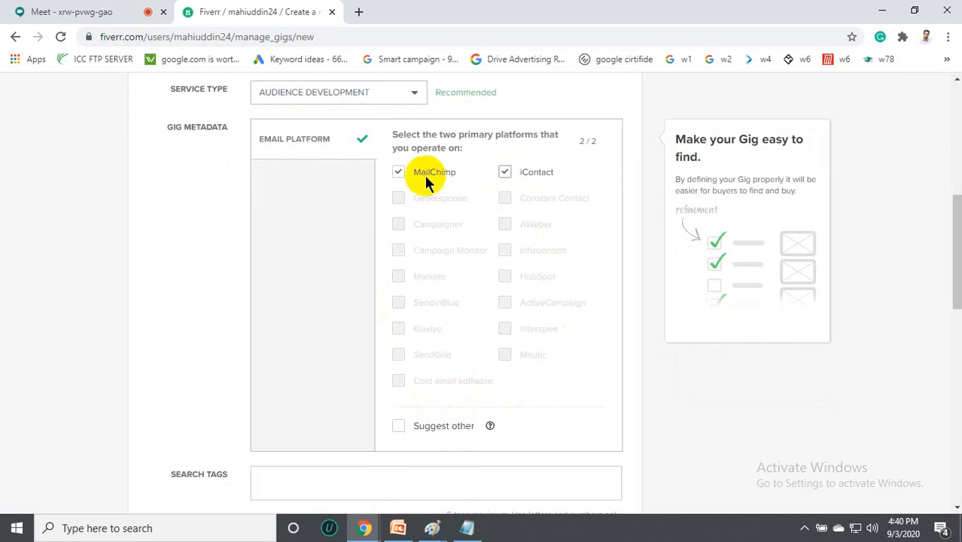
left_click(504, 174)
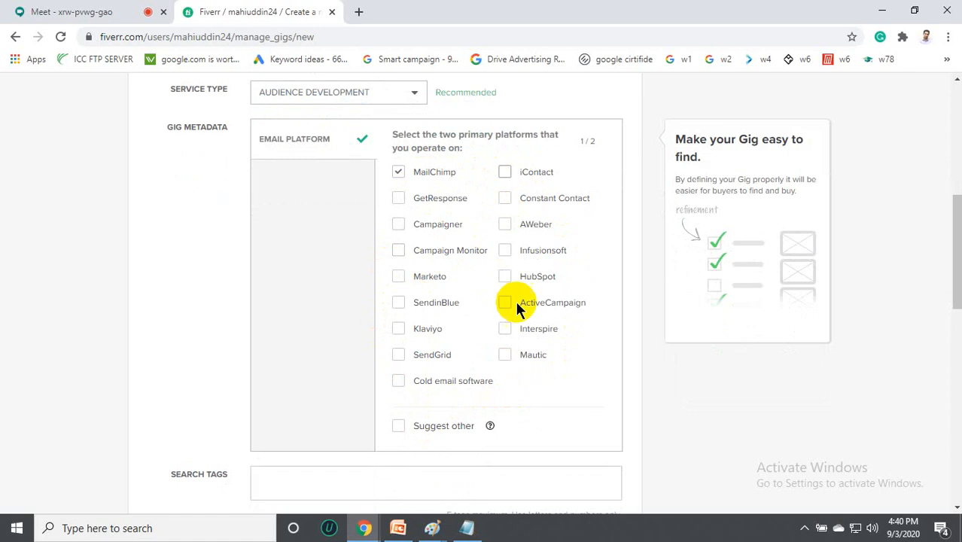
left_click(505, 174)
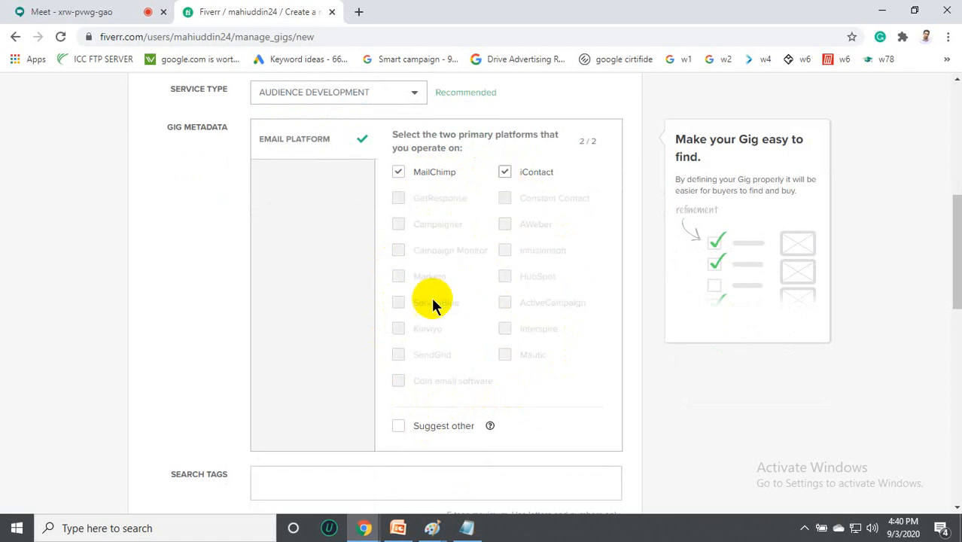
Add the search tags "email list", "email addresses" and "email campaign" to the gig.
scroll(431, 296, "down", 3)
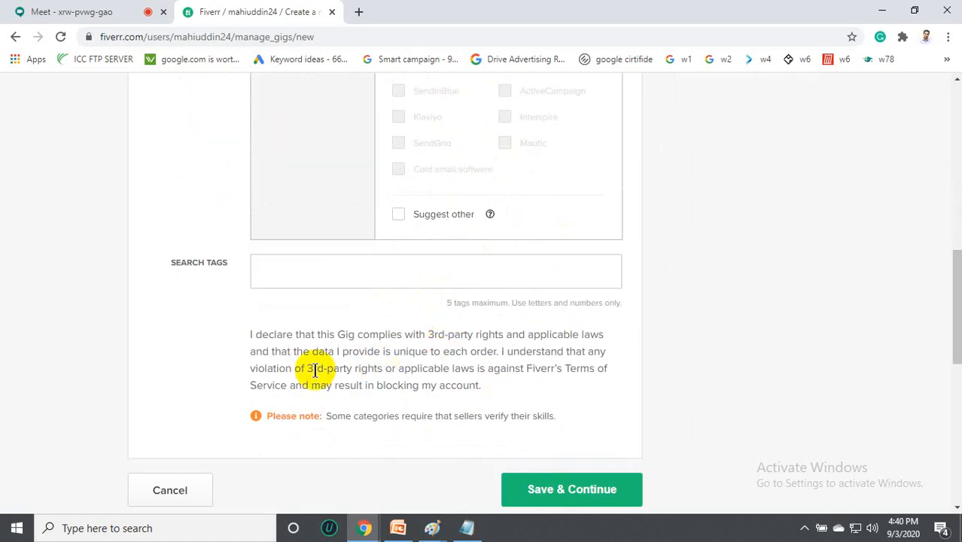
left_click(344, 271)
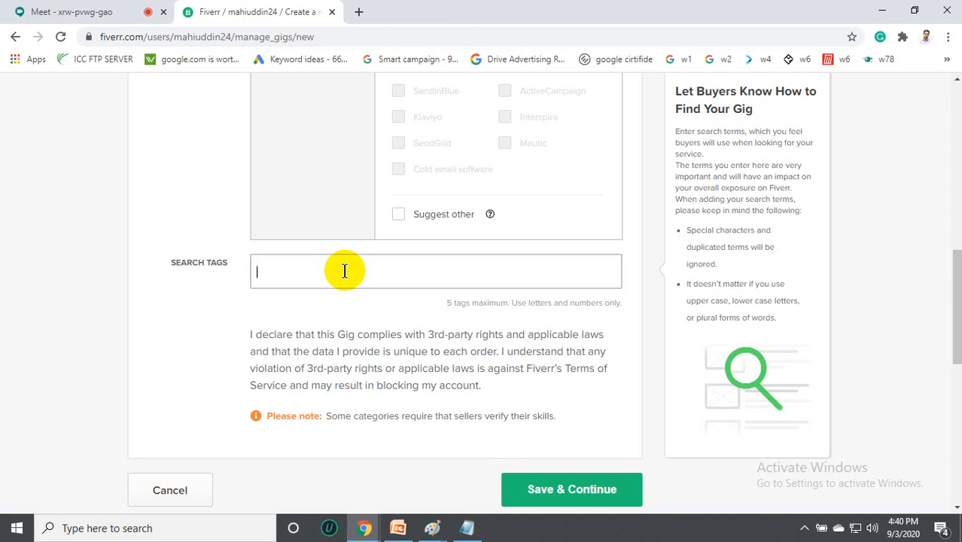
type("email")
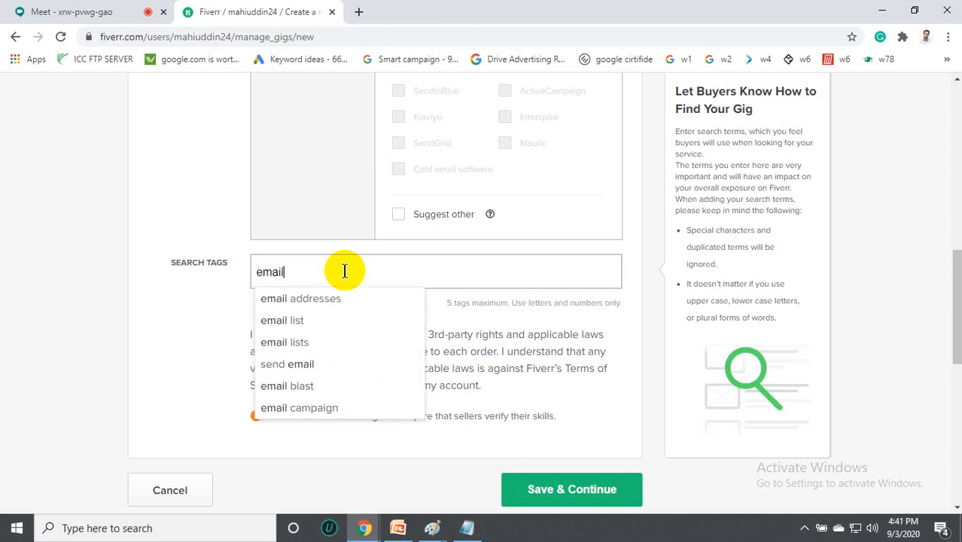
type(" list")
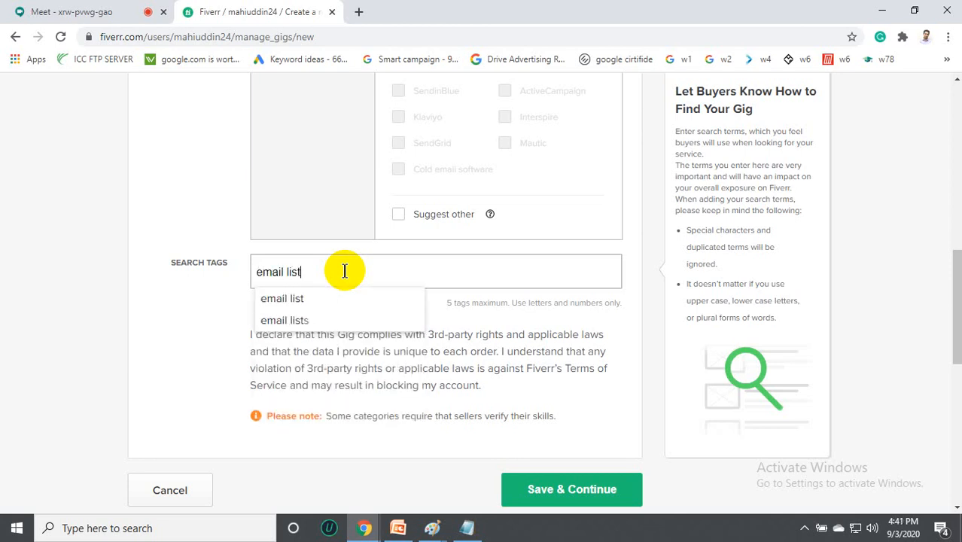
key("Return")
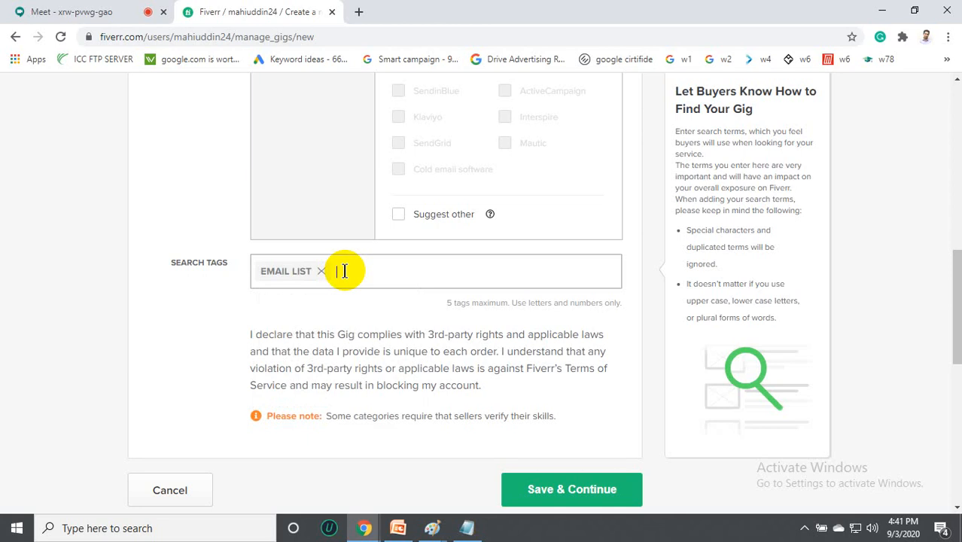
type("email")
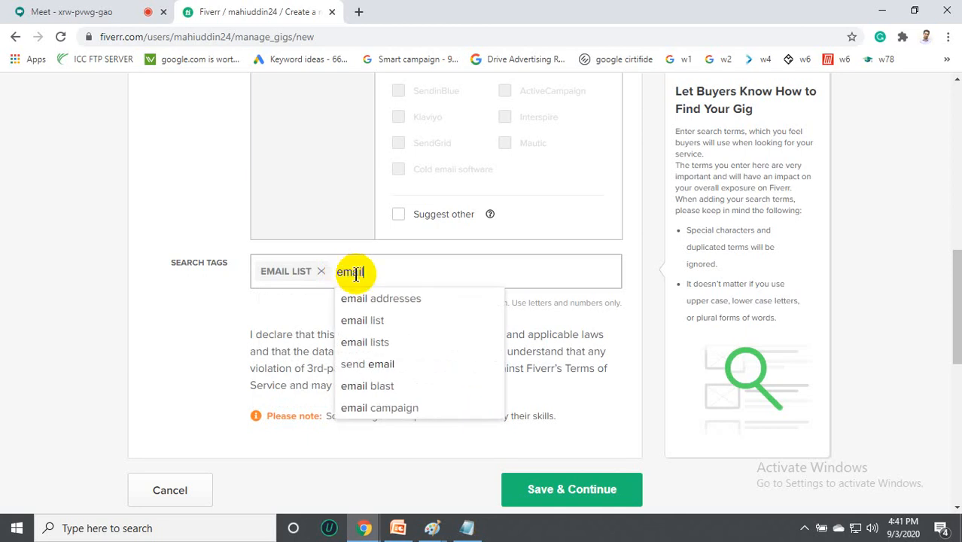
left_click(378, 298)
type("email")
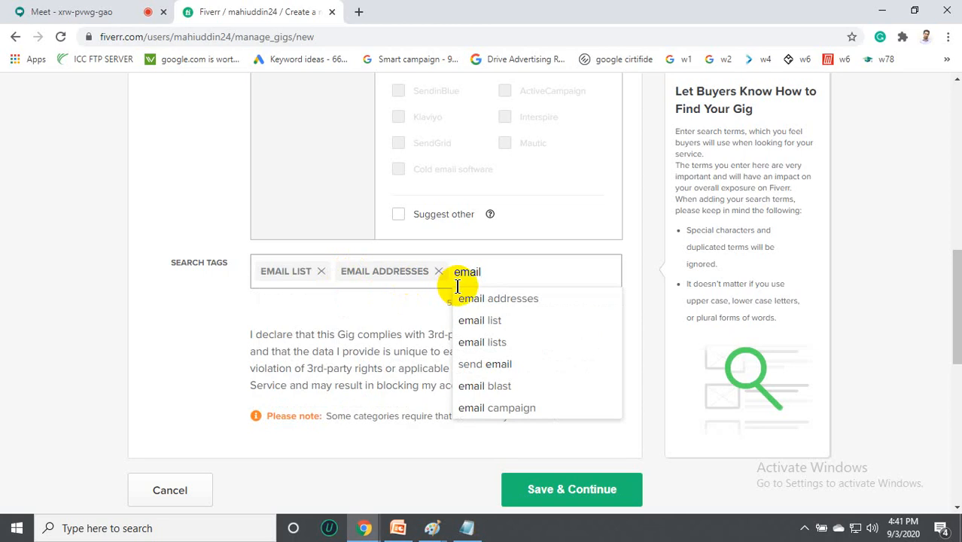
left_click(547, 404)
type("email")
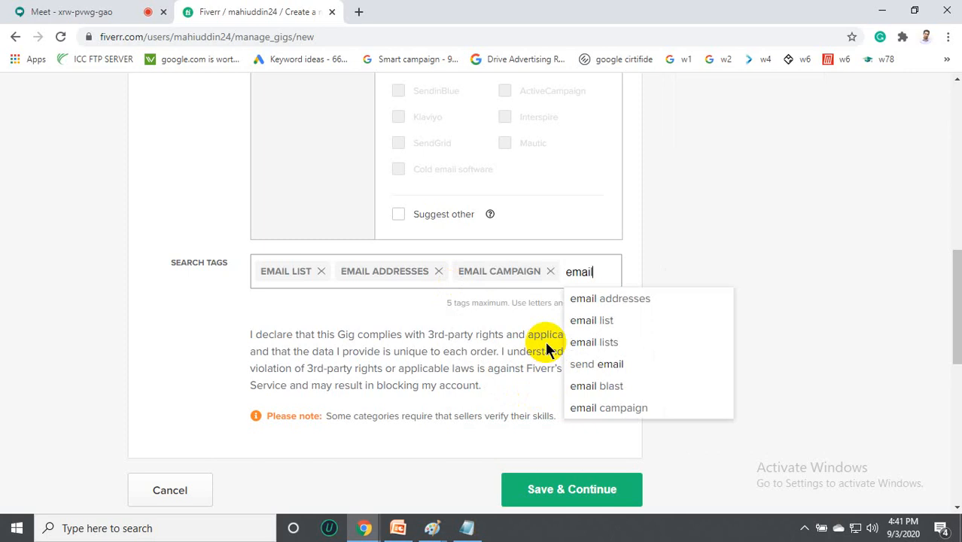
type(" e")
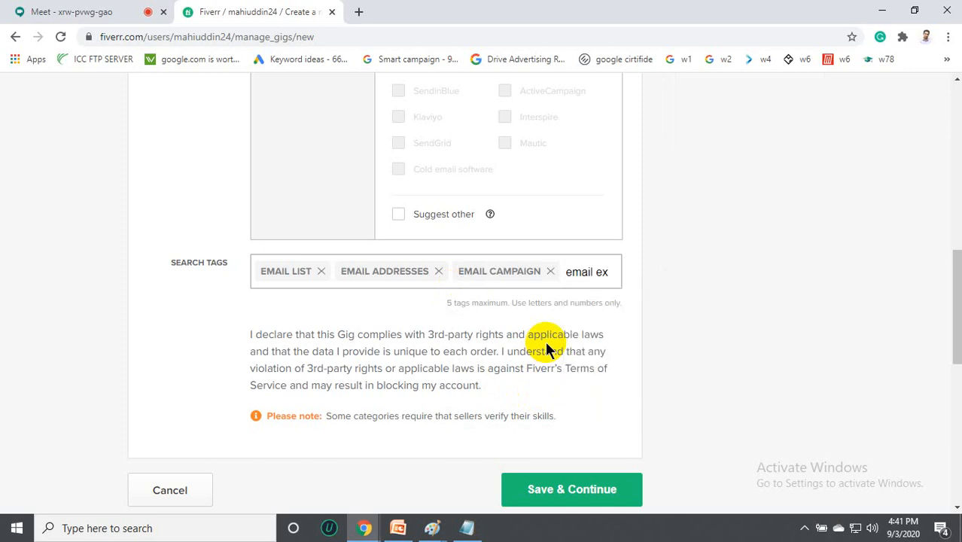
type("x")
key("BackSpace")
key("BackSpace")
key("BackSpace")
key("BackSpace")
key("BackSpace")
key("BackSpace")
key("BackSpace")
key("BackSpace")
Add "digital marketing" and "send email" as the remaining two search tags.
type("digita")
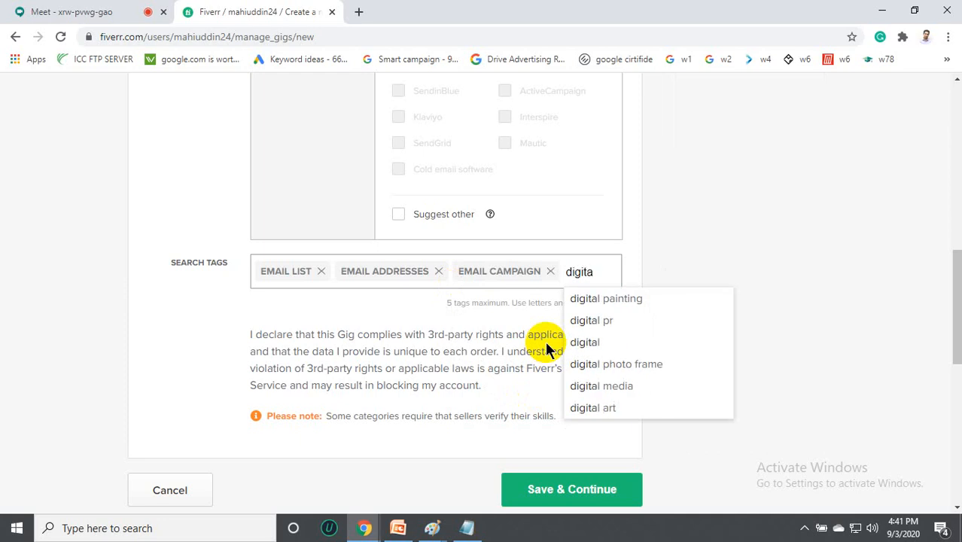
type("l mar")
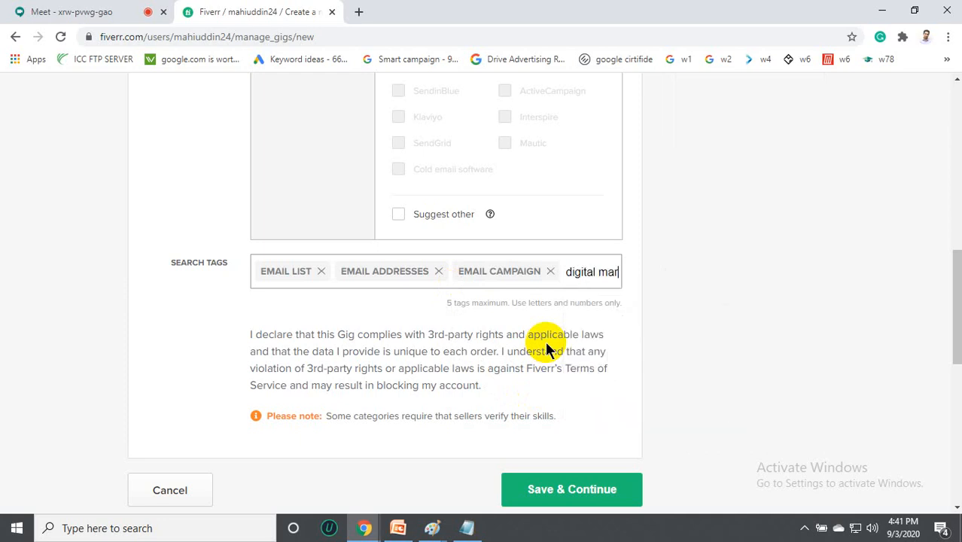
type("ke")
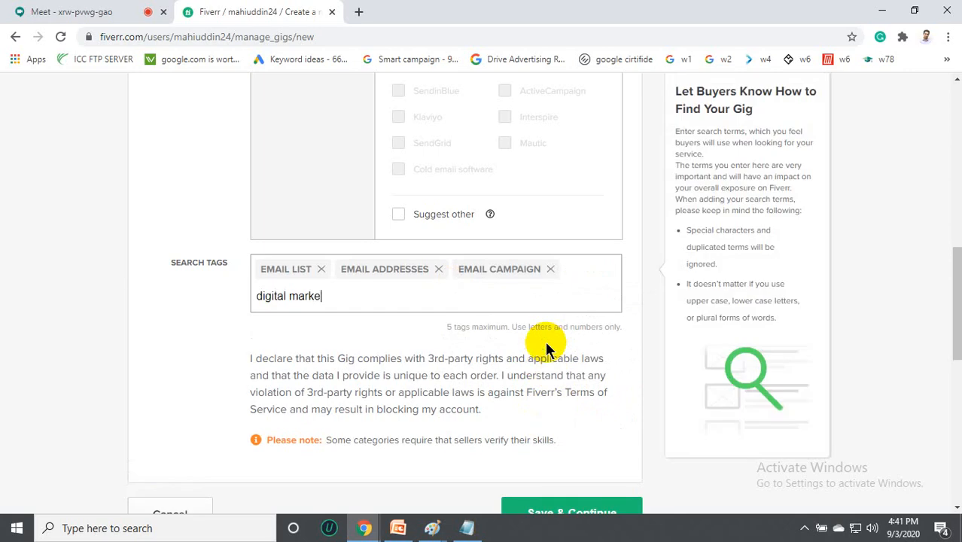
type("ting")
key("Return")
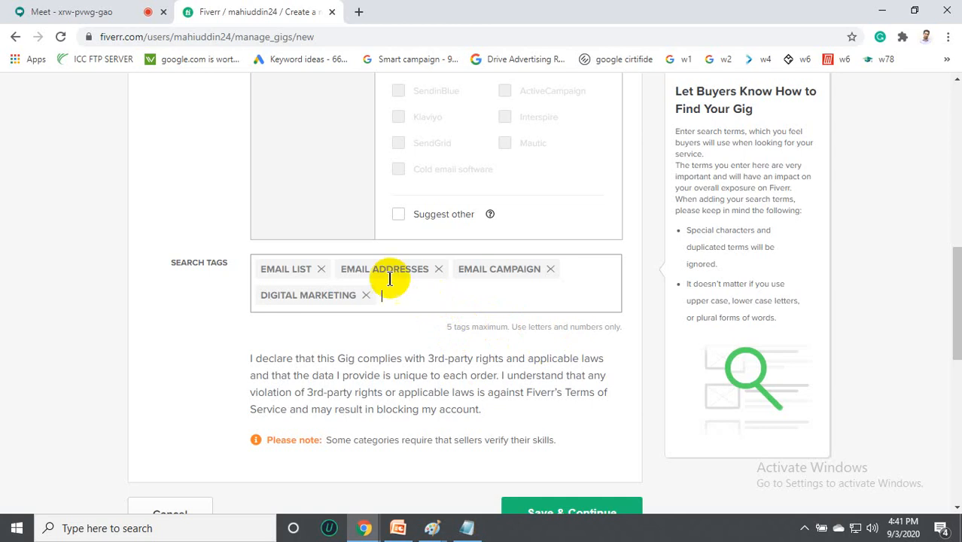
type("email")
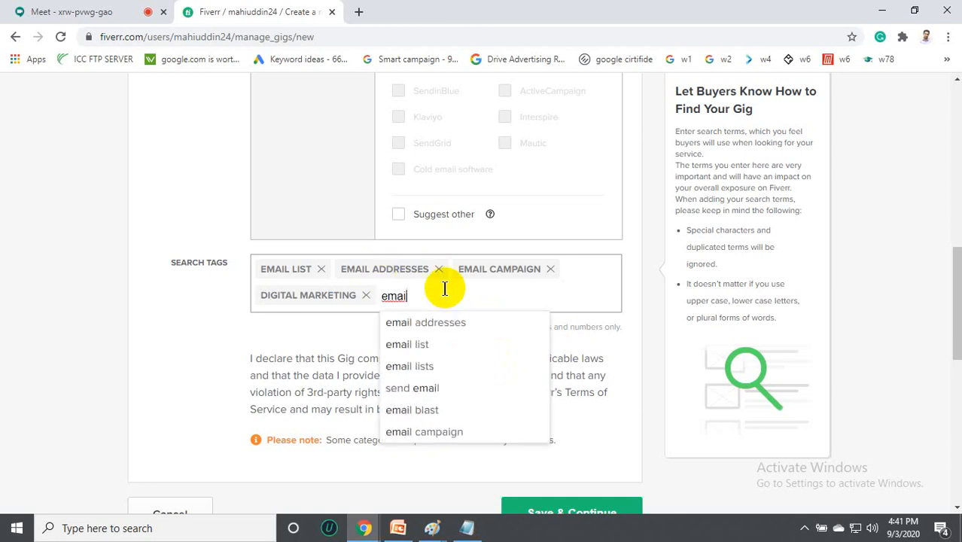
left_click(441, 388)
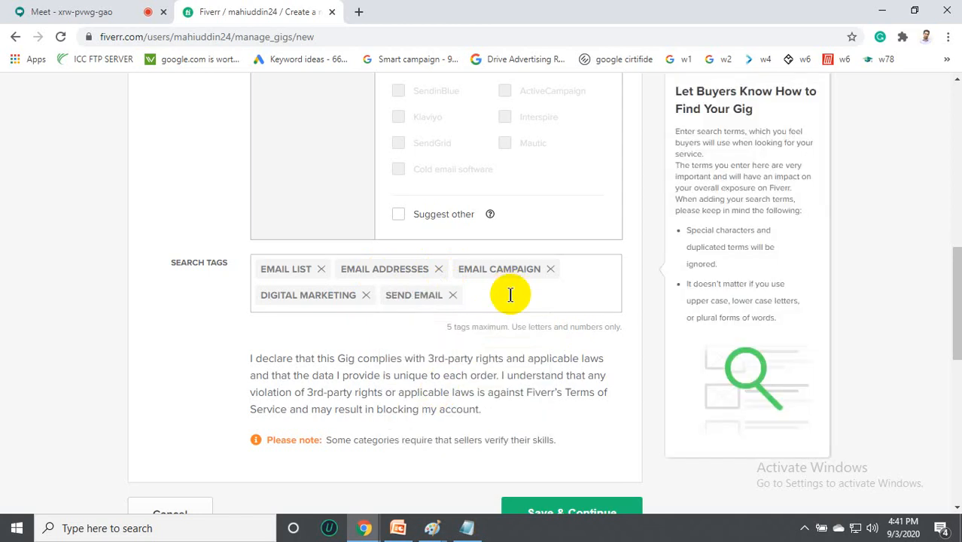
Try to save the gig overview and continue to the pricing stage.
scroll(444, 346, "down", 1)
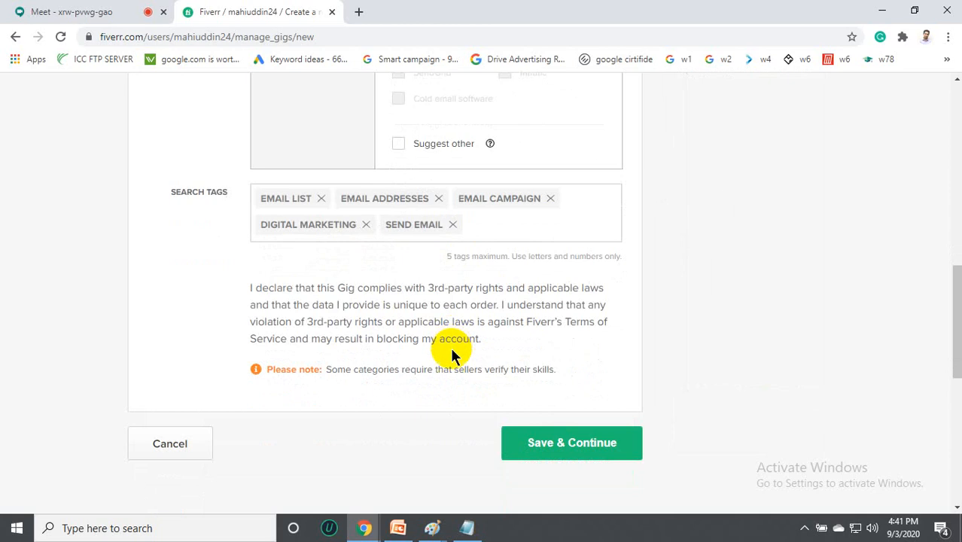
scroll(450, 347, "down", 2)
left_click(570, 306)
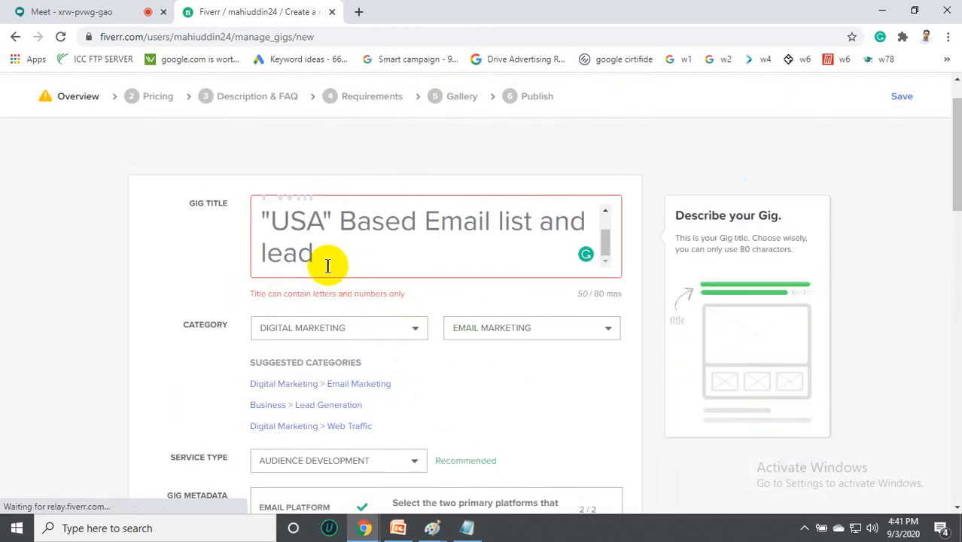
Remove both quotation marks around USA in the gig title.
scroll(324, 254, "up", 1)
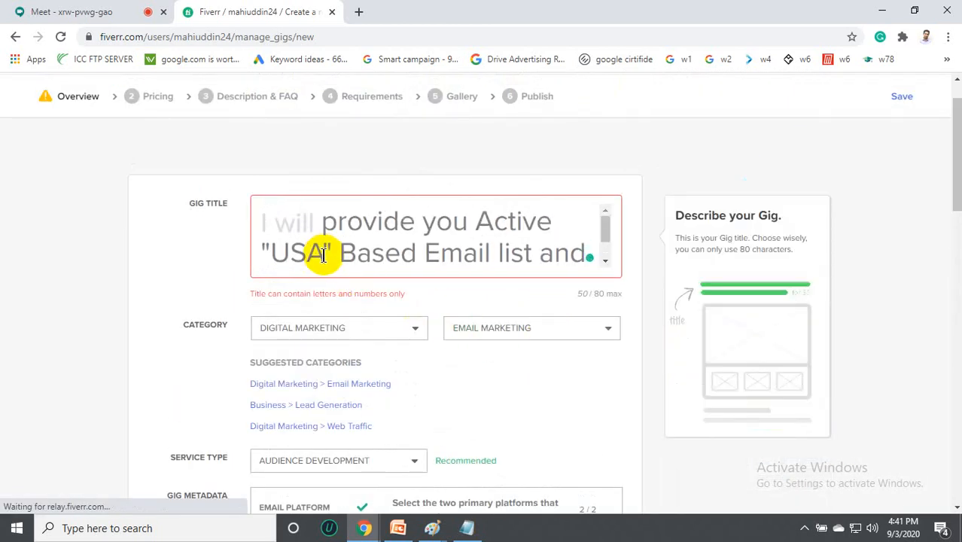
left_click(332, 255)
key("BackSpace")
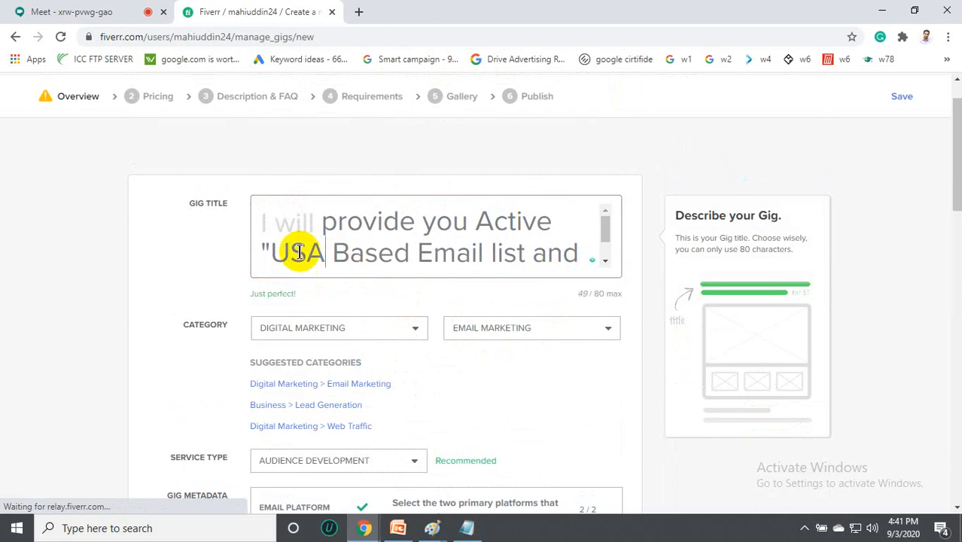
left_click(268, 249)
key("BackSpace")
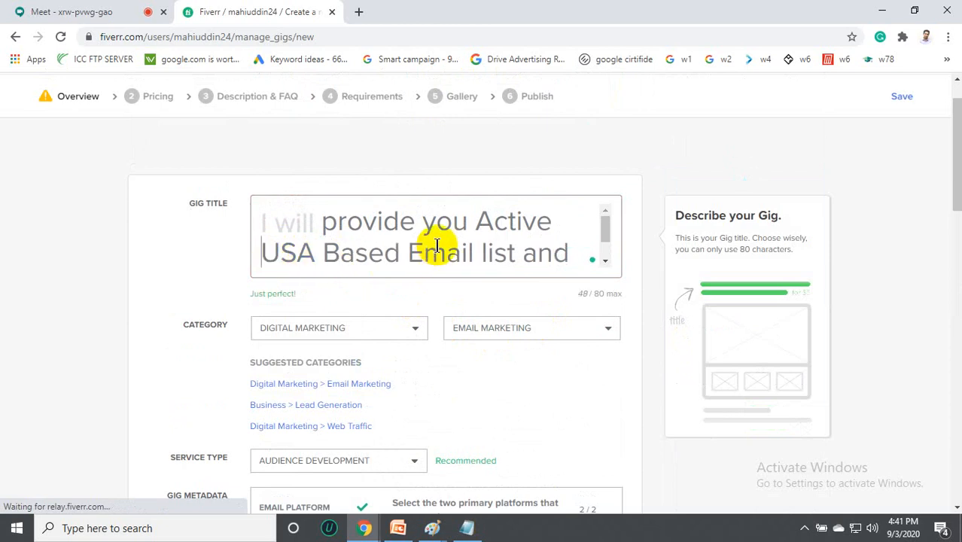
Save the corrected gig overview and continue to Scope & Pricing.
scroll(437, 246, "down", 1)
scroll(322, 273, "down", 8)
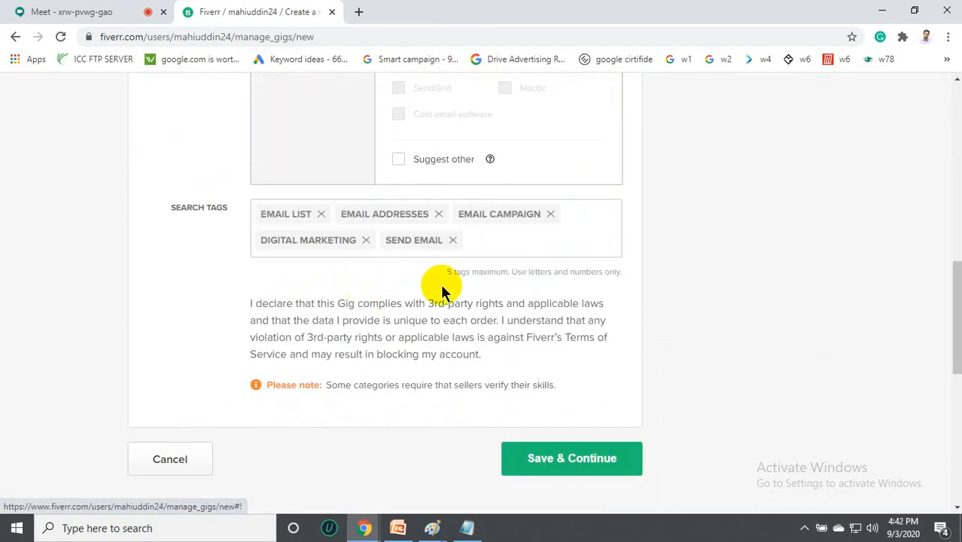
scroll(455, 282, "up", 5)
scroll(470, 307, "down", 9)
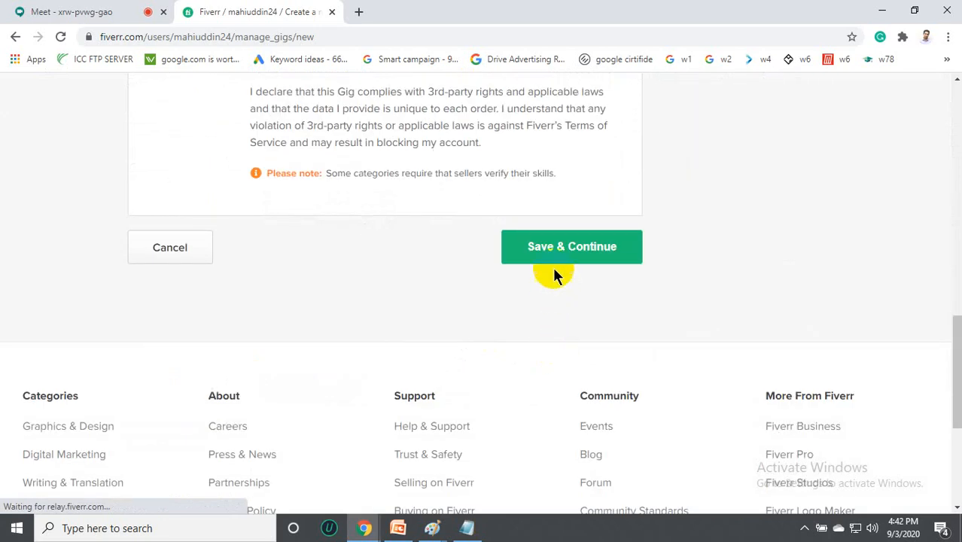
left_click(555, 254)
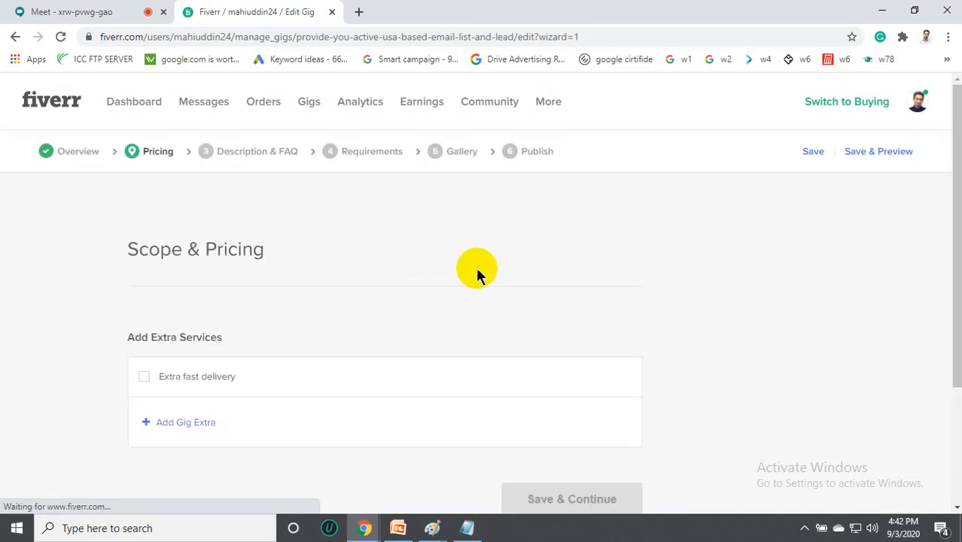
Enable all three packages for the gig and dismiss the introduction.
scroll(320, 303, "down", 2)
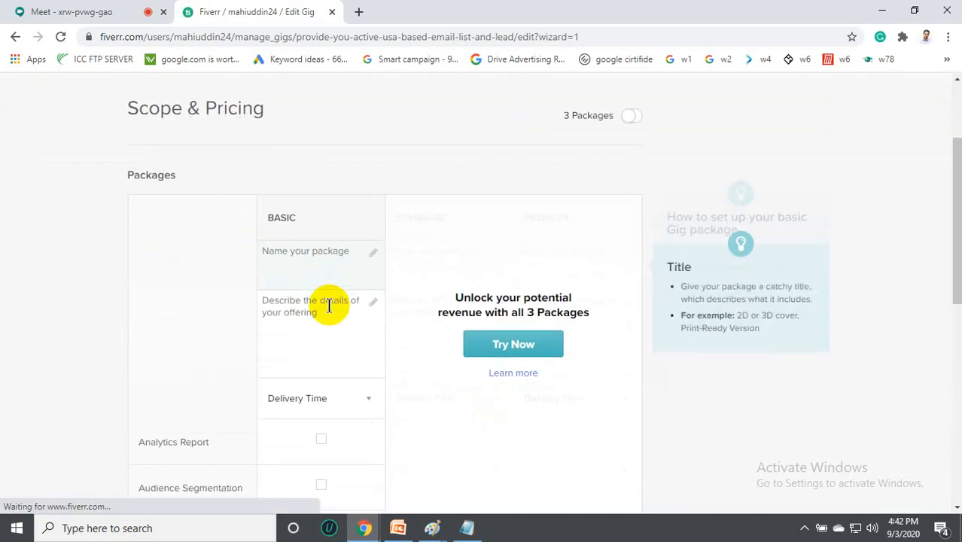
left_click(515, 346)
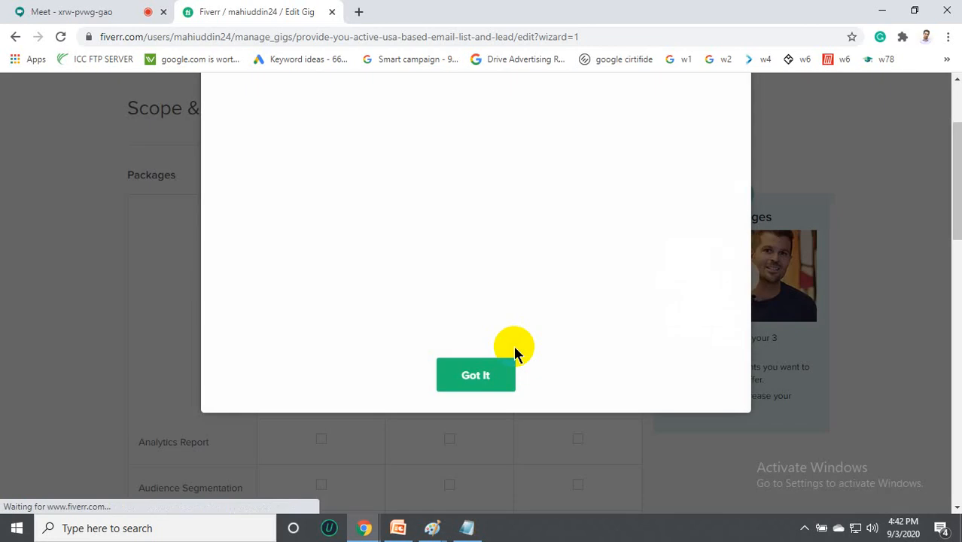
left_click(489, 377)
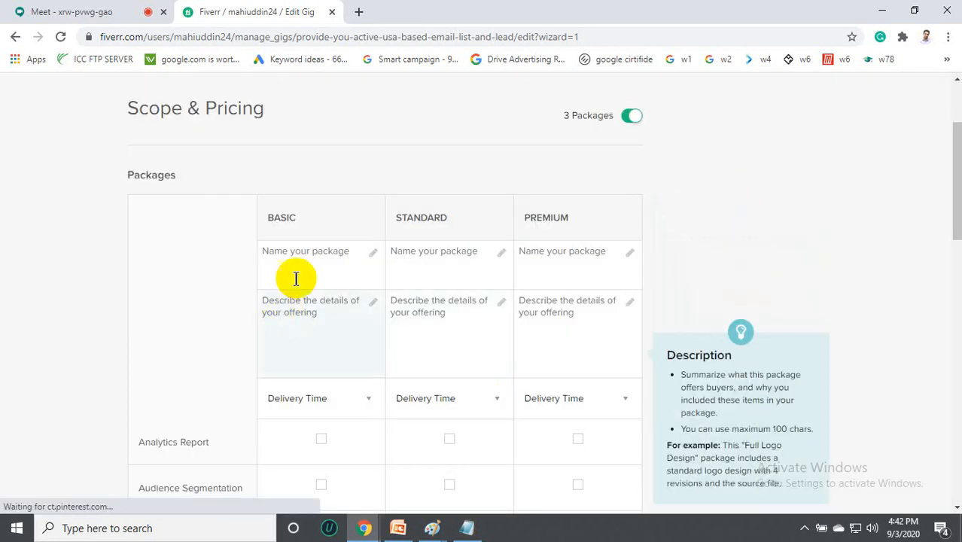
Name the three packages "Bsic", "standart" and "premium" in the Basic, Standard and Premium columns.
left_click(332, 260)
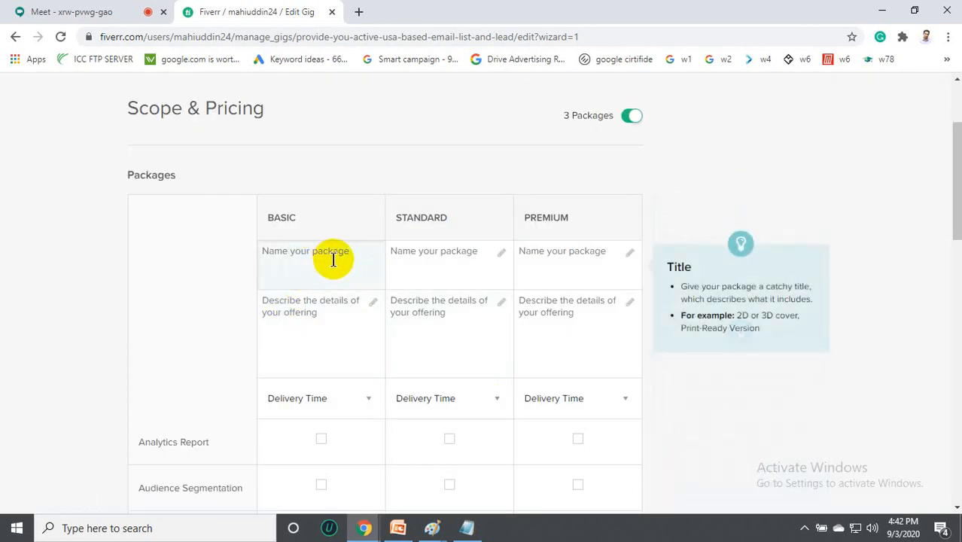
type("Bsic")
left_click(425, 269)
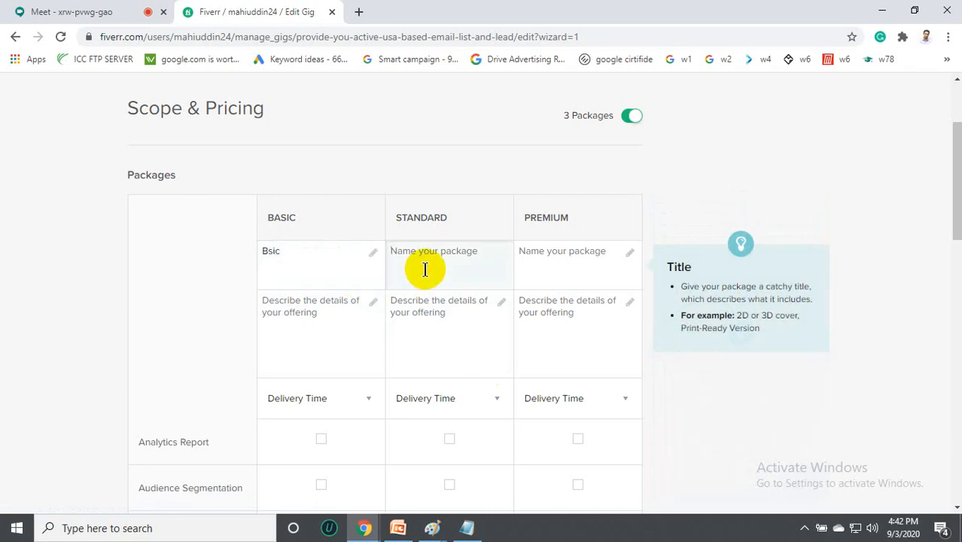
type("standart")
left_click(529, 257)
type("prem")
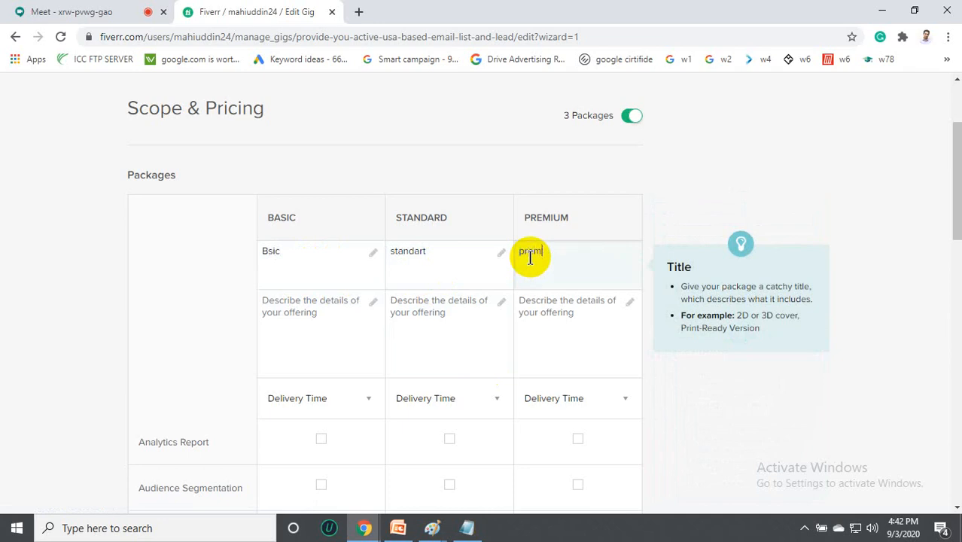
type("ium")
Describe the Basic package's offering as "500 Email".
left_click(319, 344)
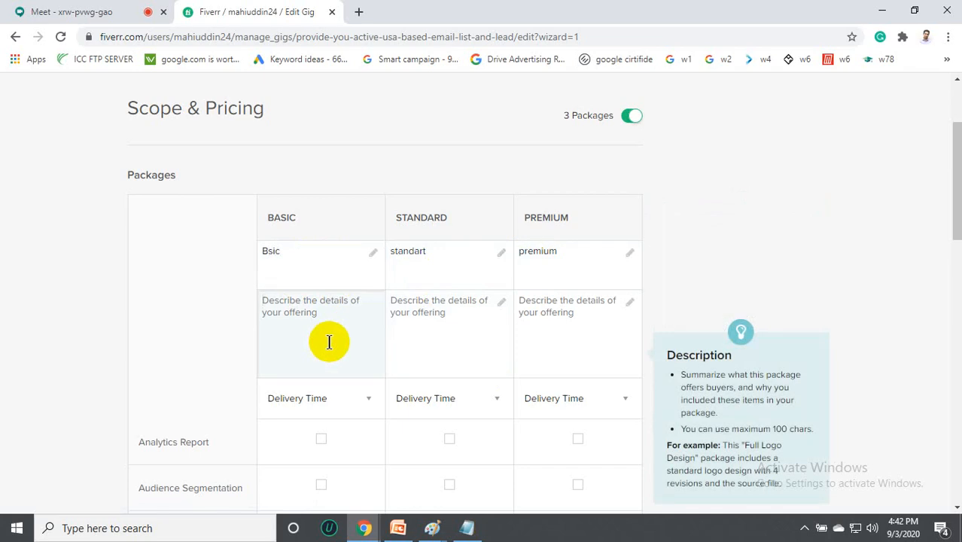
type("500")
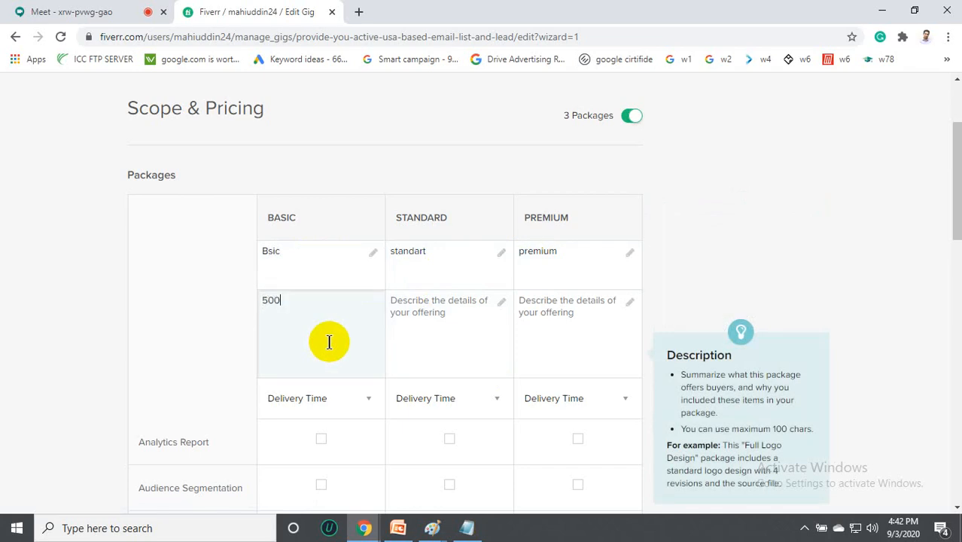
type(" Email")
Correct the misspelled name of the first package to "Basic".
left_click(335, 257)
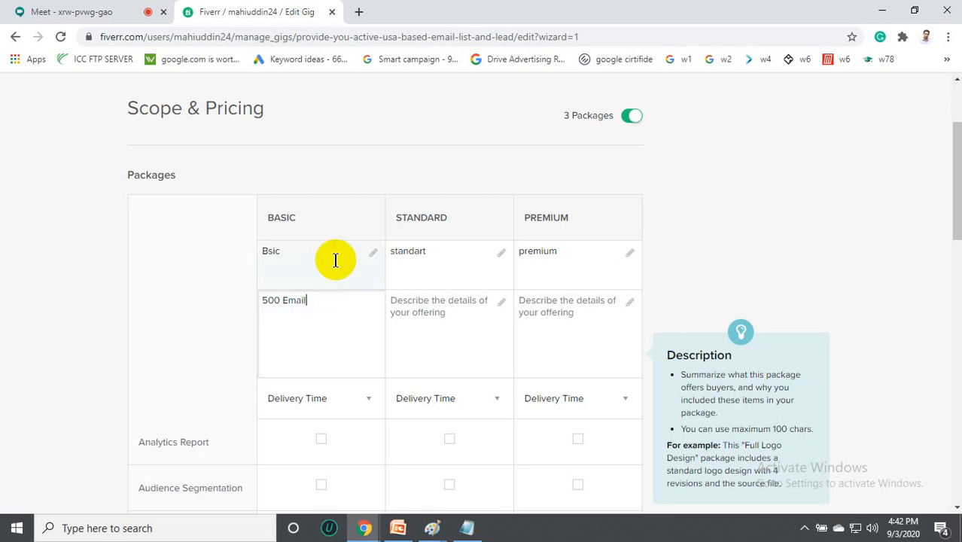
left_click(268, 254)
type("a")
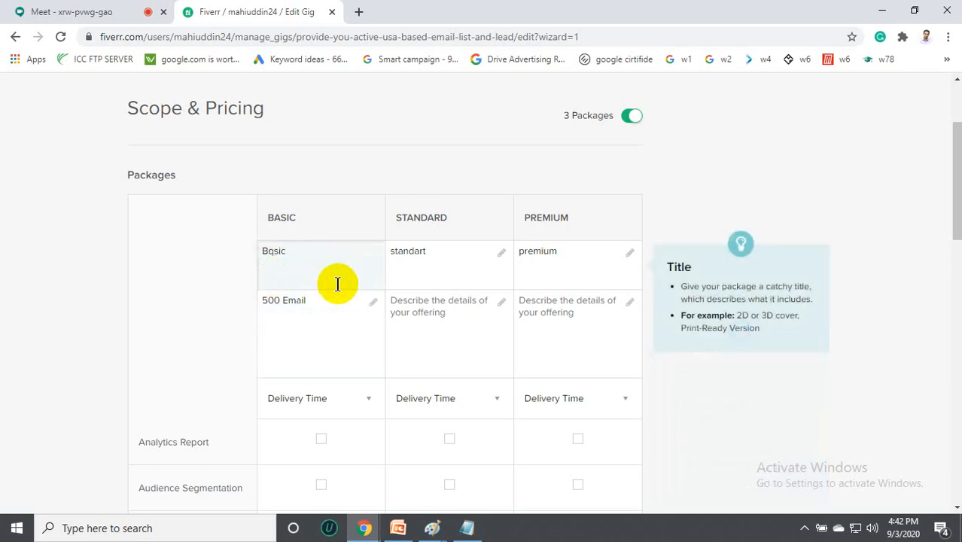
Describe the Standard package's offering as "1000" and the Premium package's offering as "1500".
left_click(311, 358)
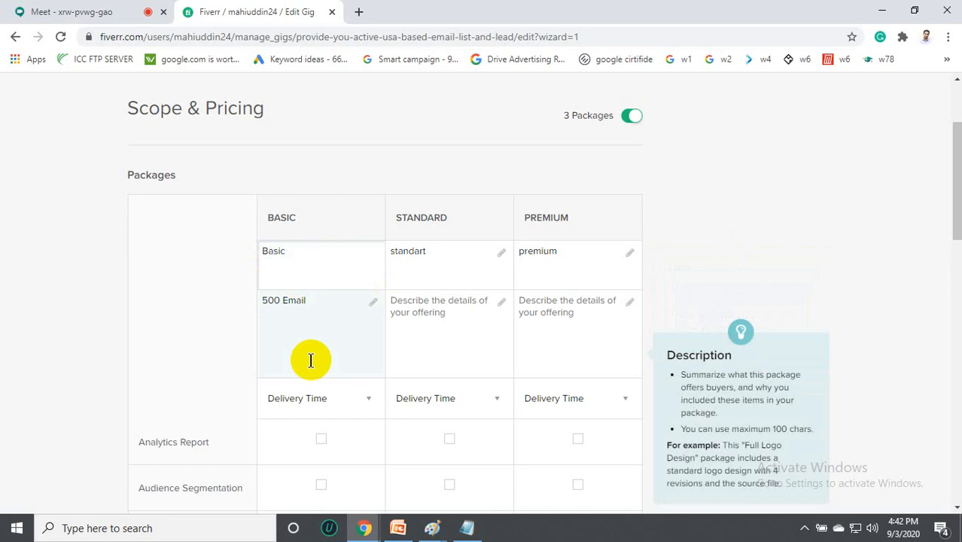
left_click(446, 319)
type("1000")
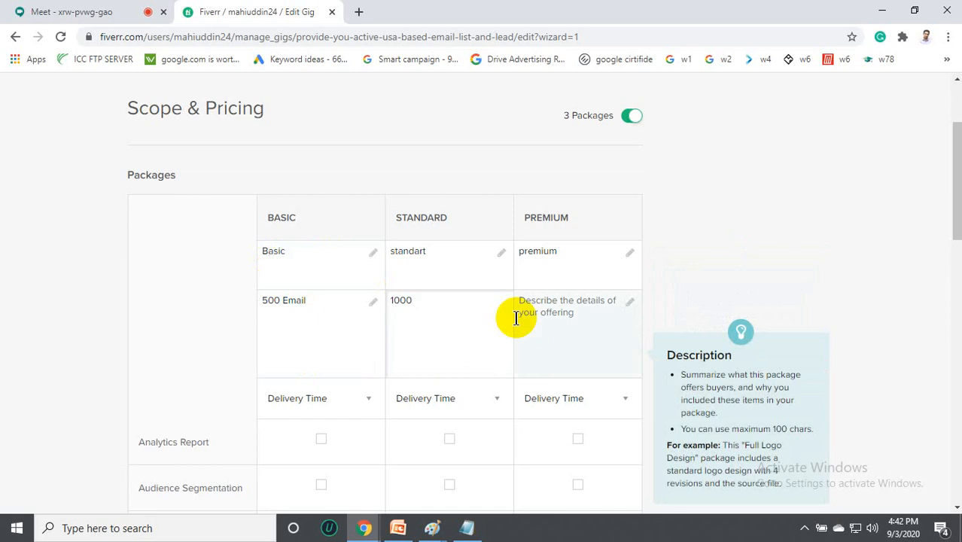
left_click(553, 313)
type("1500")
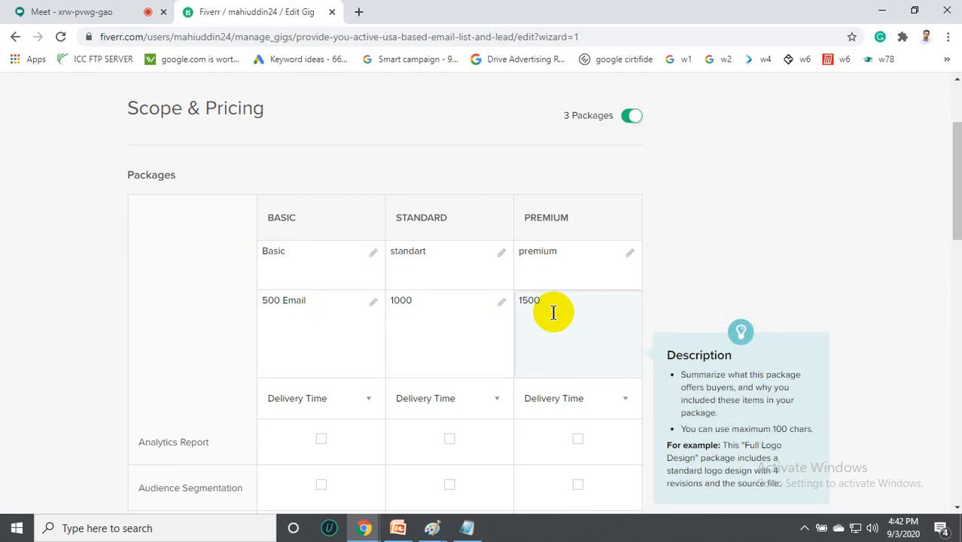
Set the delivery time of the Basic, Standard and Premium packages to 1 Day Delivery.
scroll(331, 414, "down", 1)
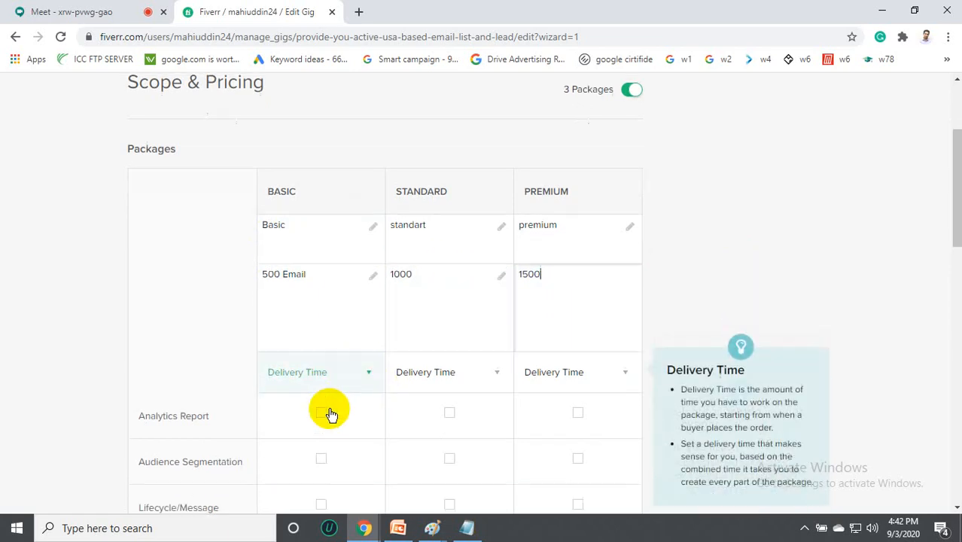
scroll(332, 414, "down", 3)
left_click(354, 257)
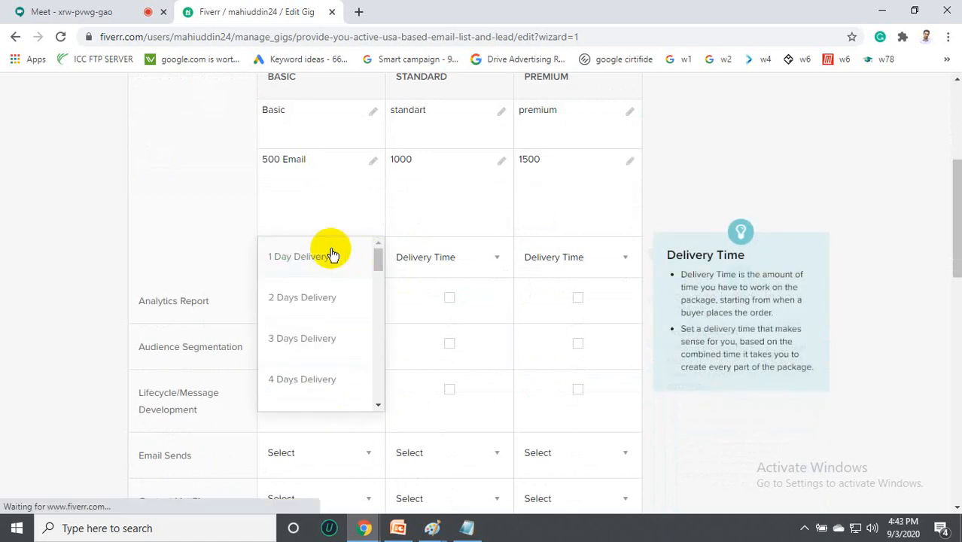
left_click(333, 256)
left_click(463, 259)
left_click(466, 260)
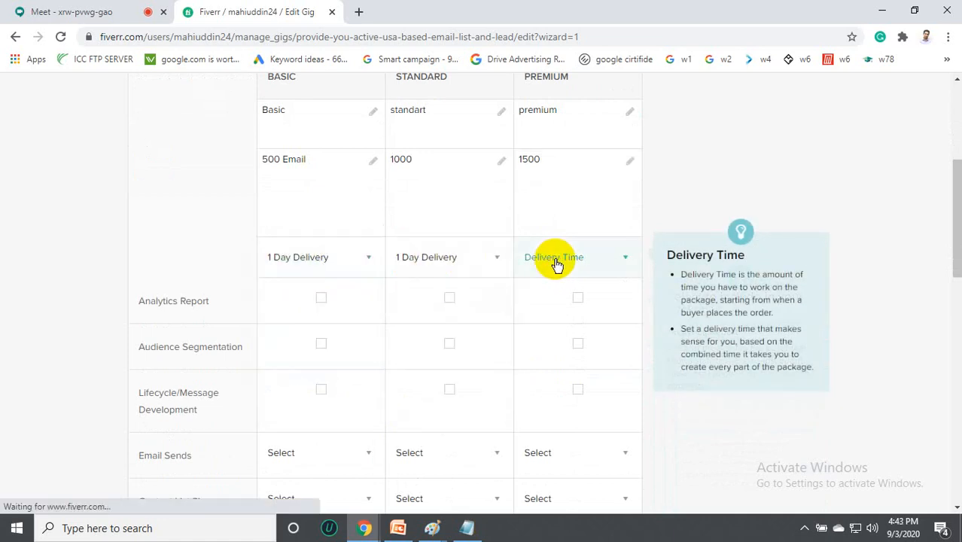
left_click(556, 264)
left_click(548, 271)
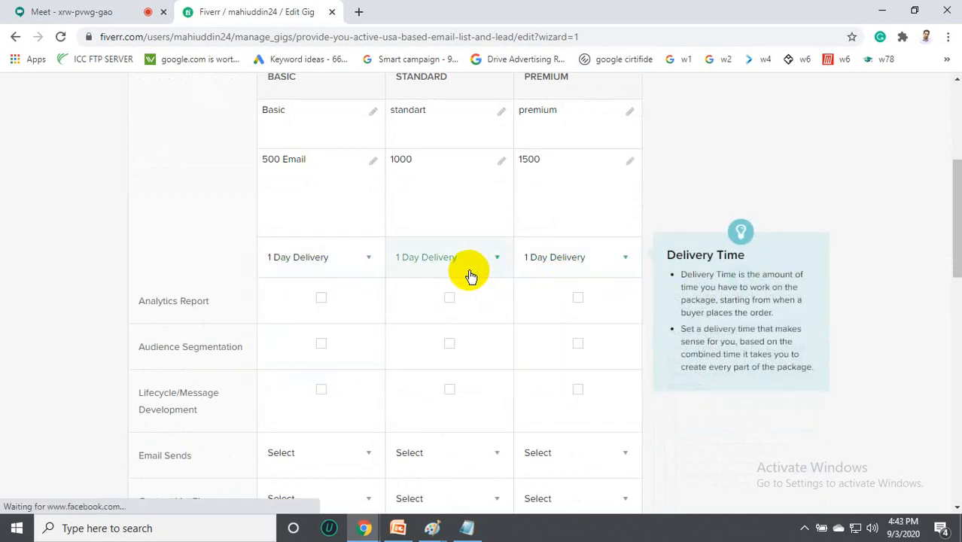
scroll(470, 276, "up", 1)
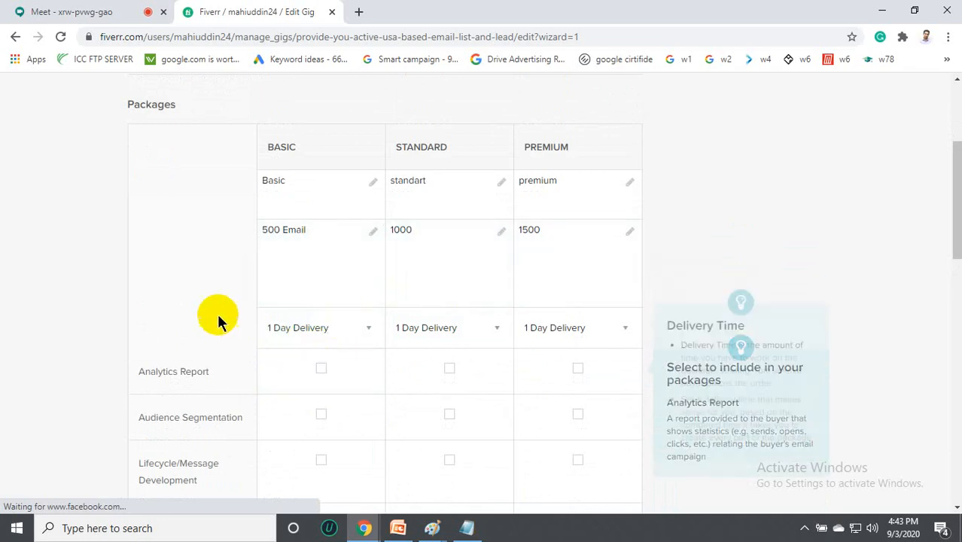
left_click(307, 327)
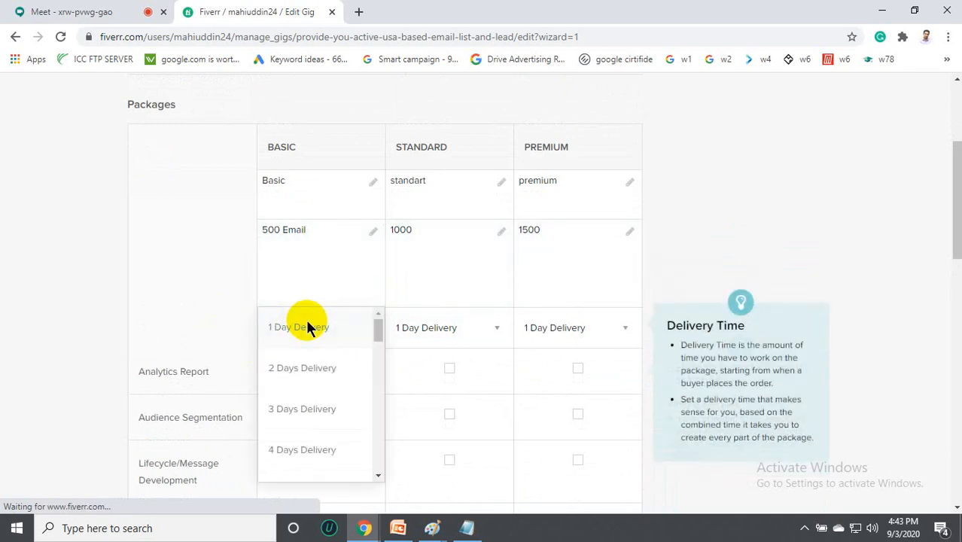
left_click(222, 323)
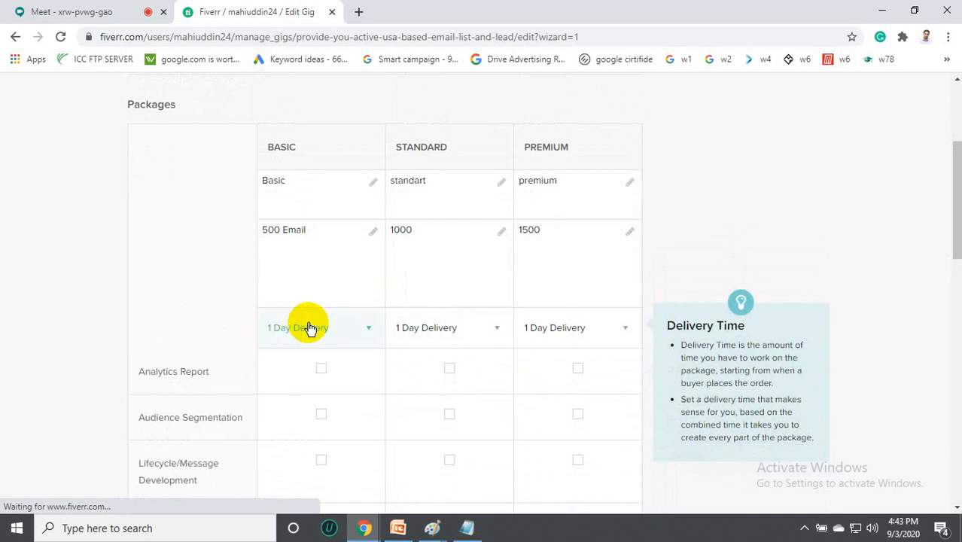
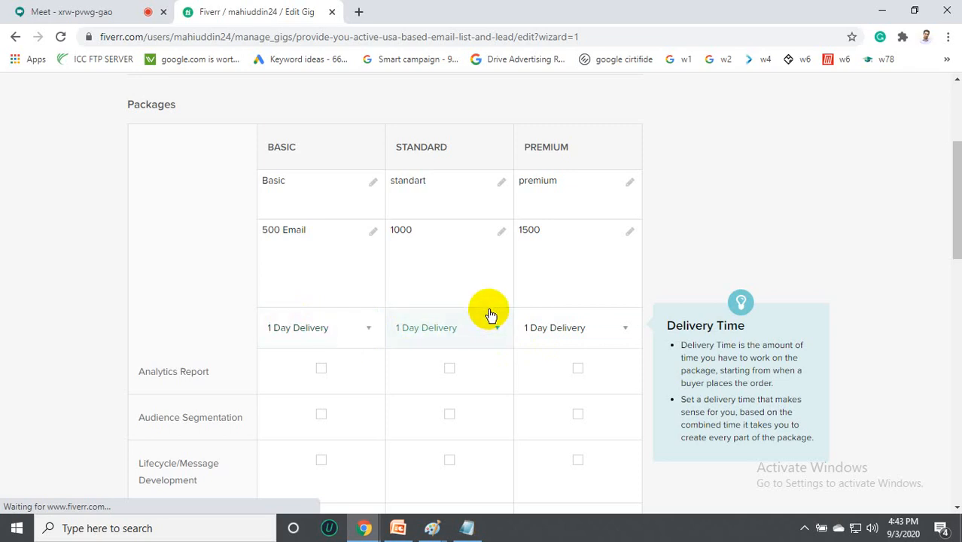
Include Analytics Report and Audience Segmentation in the Basic, Standard and Premium packages.
scroll(302, 316, "down", 1)
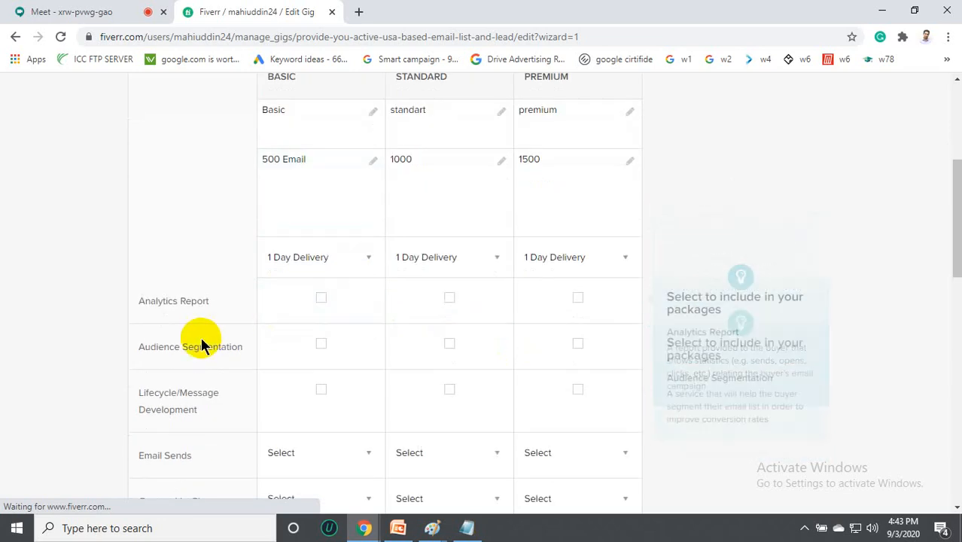
left_click(322, 299)
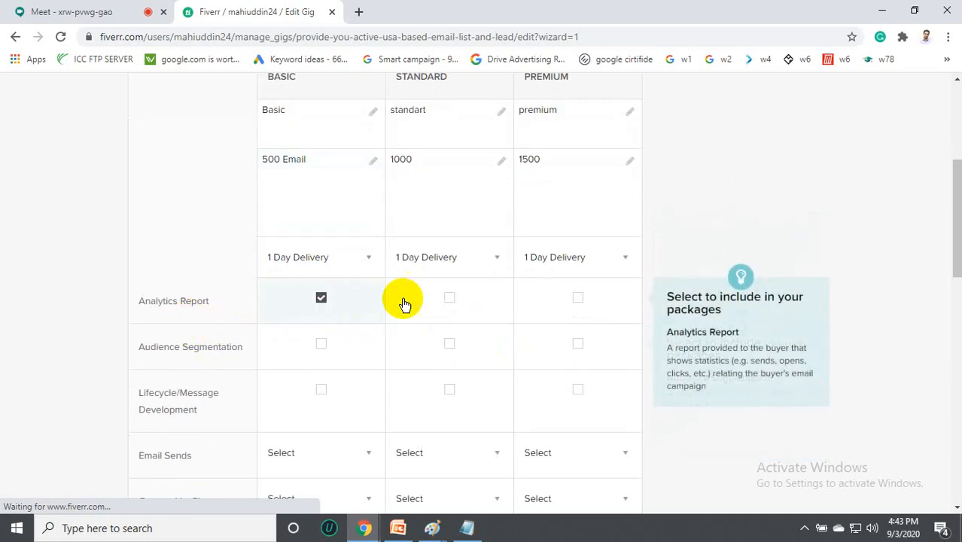
left_click(450, 299)
left_click(558, 303)
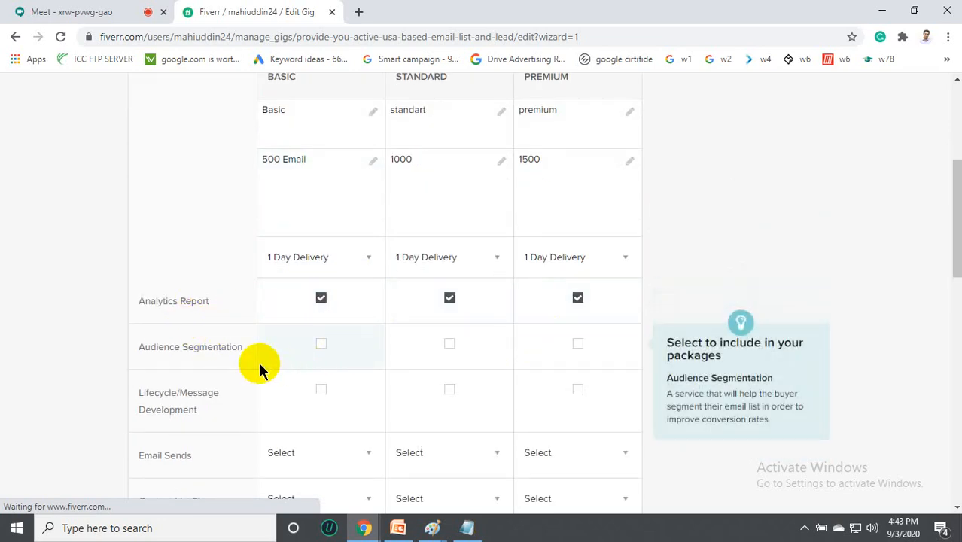
left_click(318, 347)
left_click(455, 348)
left_click(578, 345)
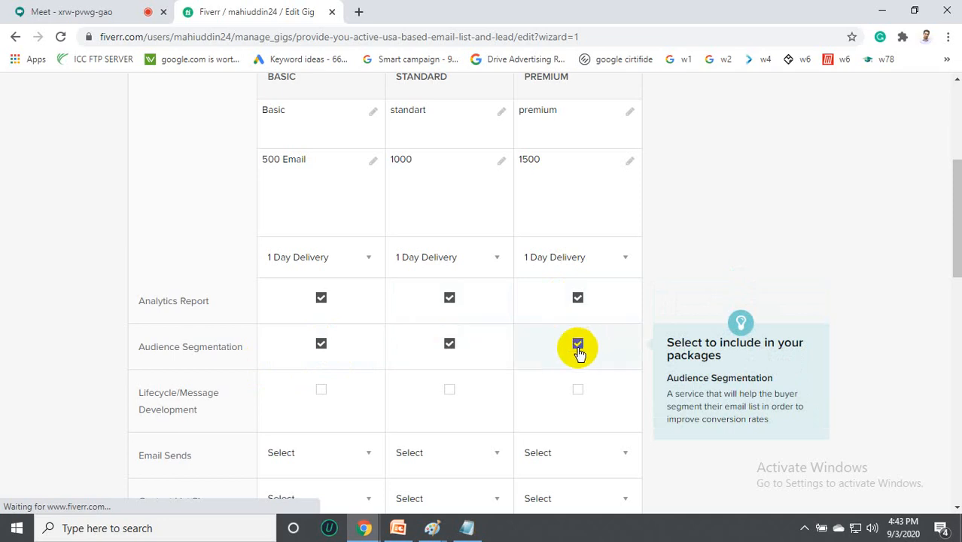
Include Lifecycle/Message Development in all three packages.
scroll(367, 389, "down", 1)
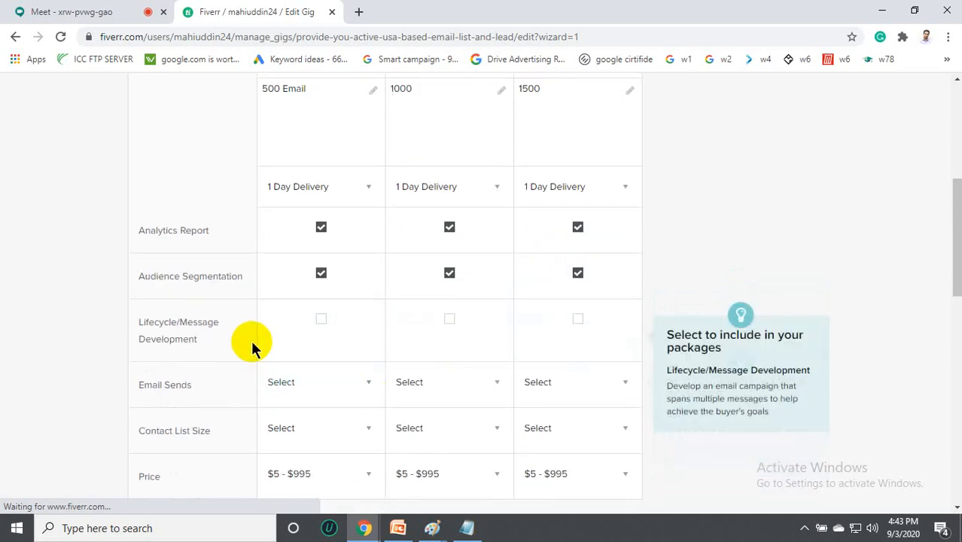
left_click(319, 323)
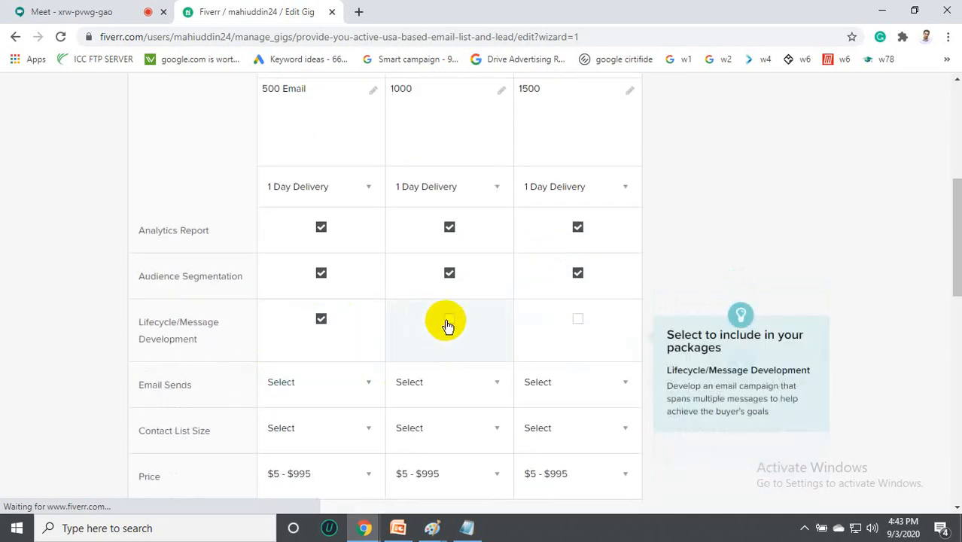
left_click(448, 322)
left_click(590, 324)
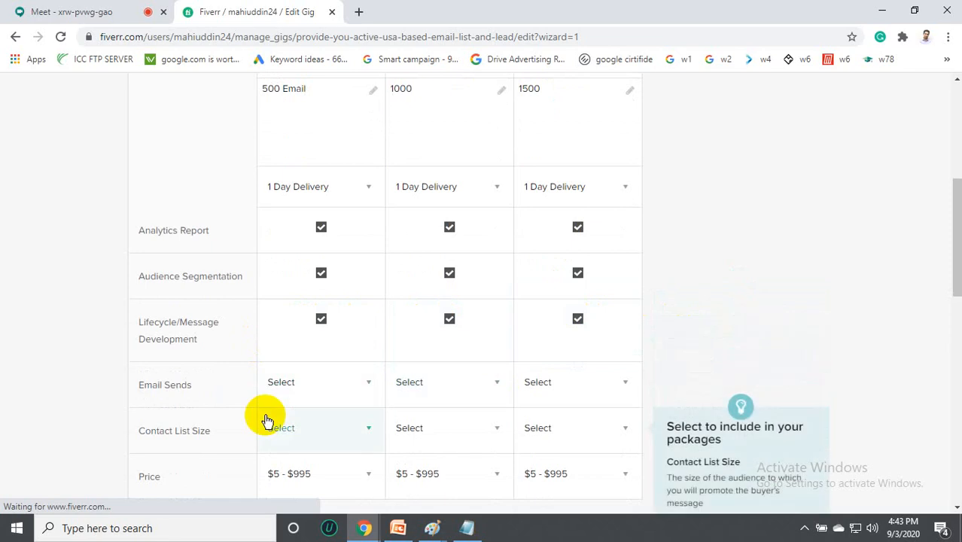
Set the contact list size to 500 for Basic, 1000 for Standard and 1500 for Premium.
scroll(252, 377, "down", 1)
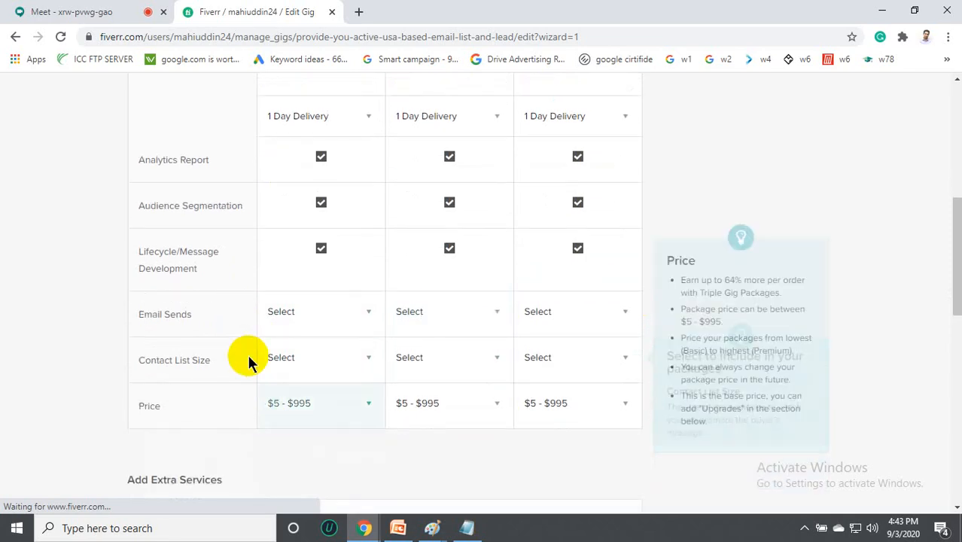
left_click(347, 321)
left_click(347, 322)
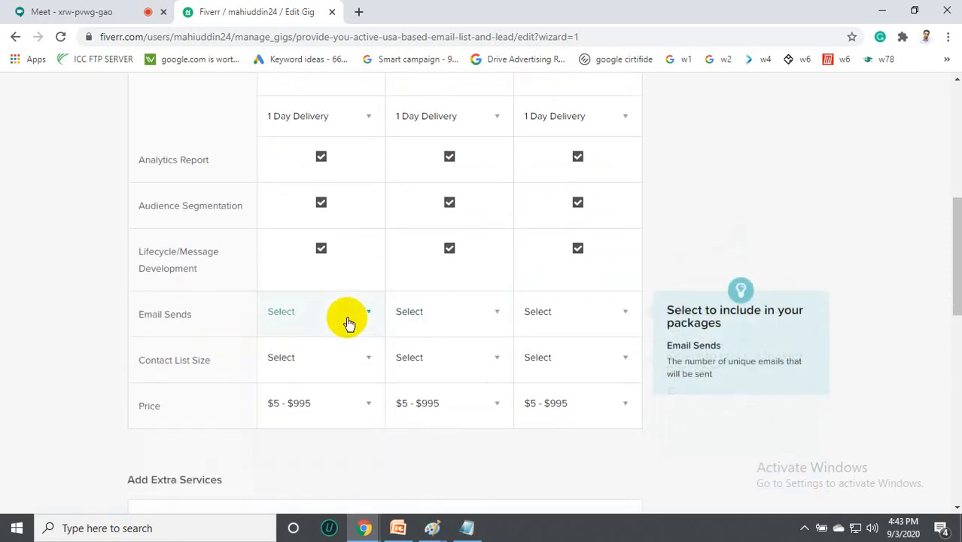
left_click(340, 363)
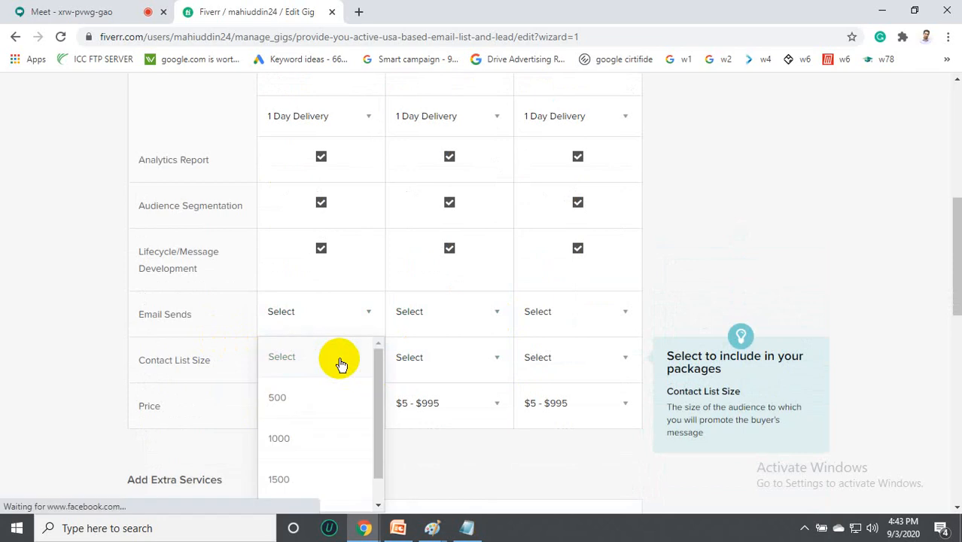
left_click(317, 398)
left_click(423, 369)
left_click(422, 443)
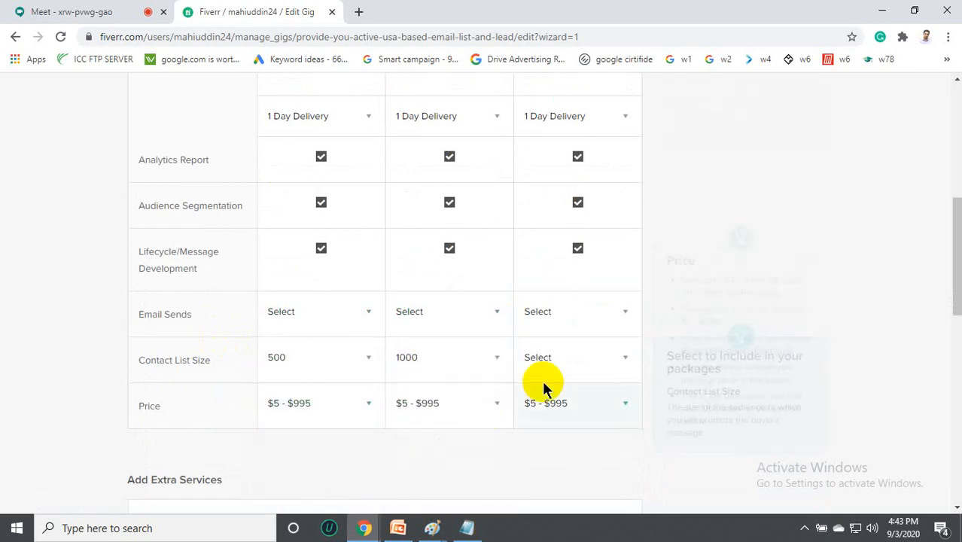
left_click(547, 367)
left_click(536, 482)
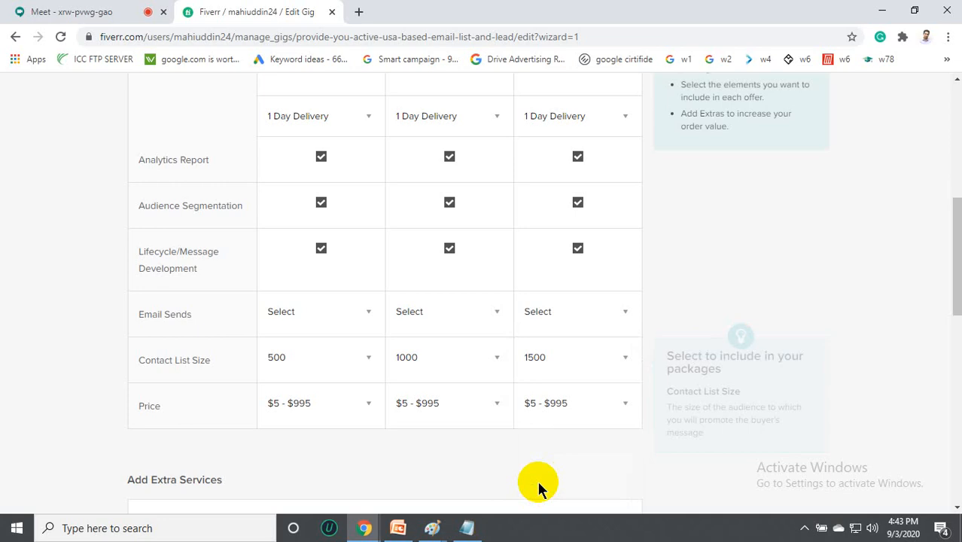
Price the Basic package at $5, the Standard package at $10 and the Premium package at $15.
scroll(257, 428, "down", 2)
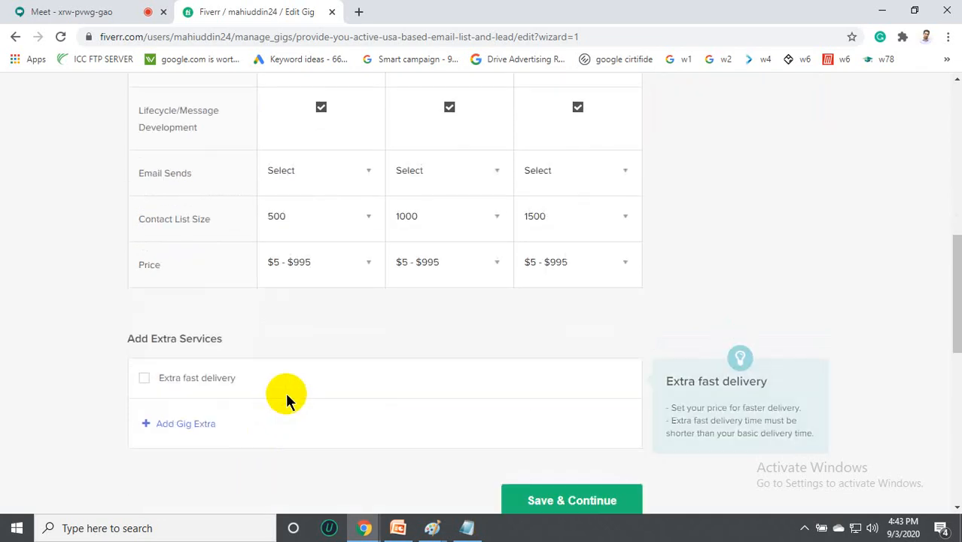
left_click(366, 274)
left_click(301, 265)
left_click(420, 276)
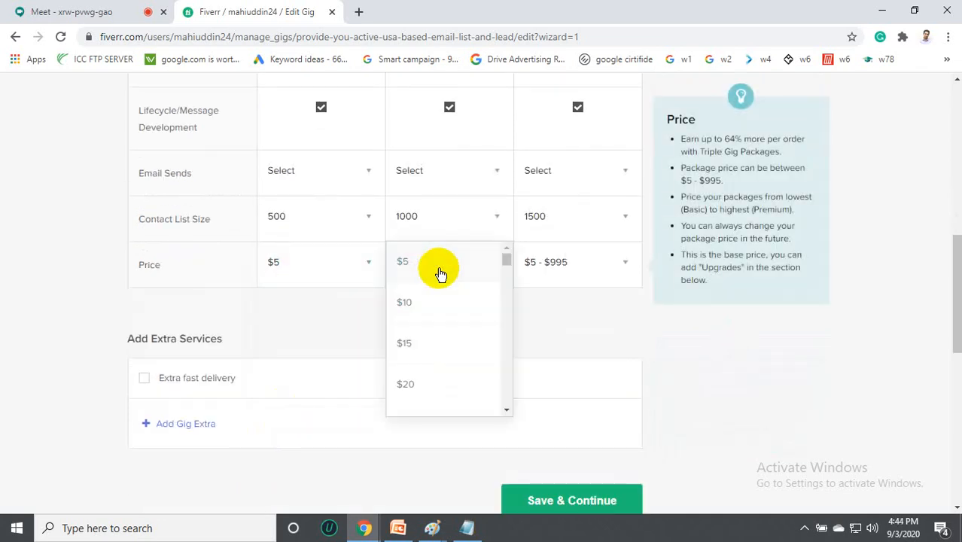
left_click(439, 299)
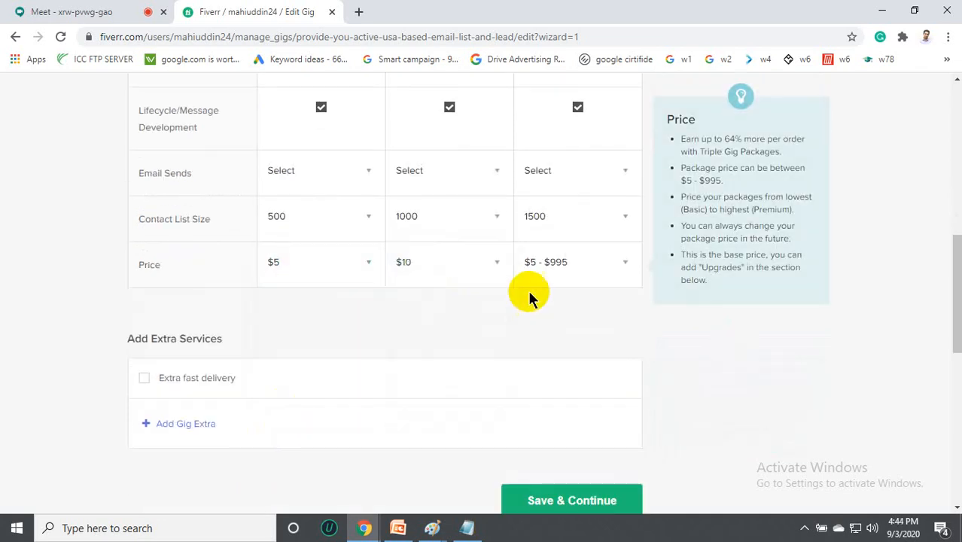
left_click(566, 277)
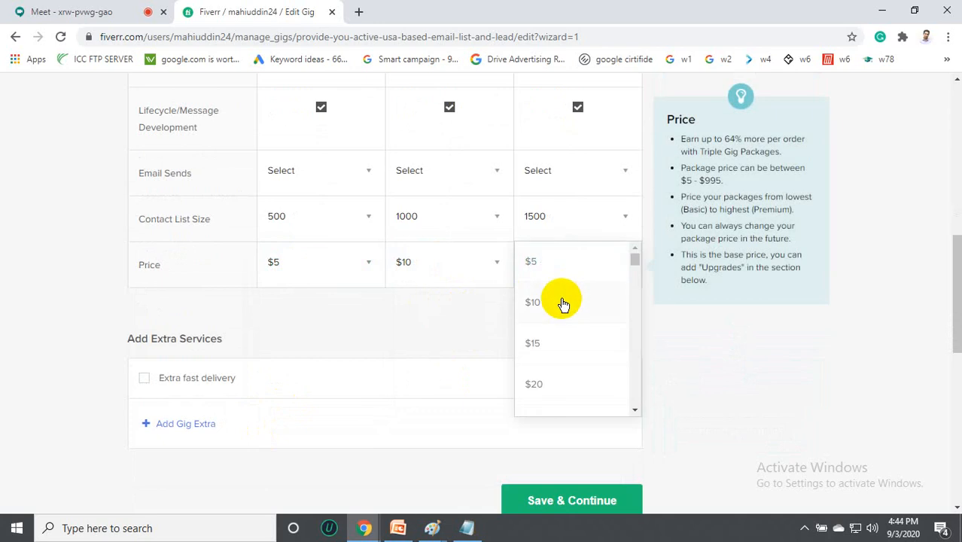
left_click(546, 349)
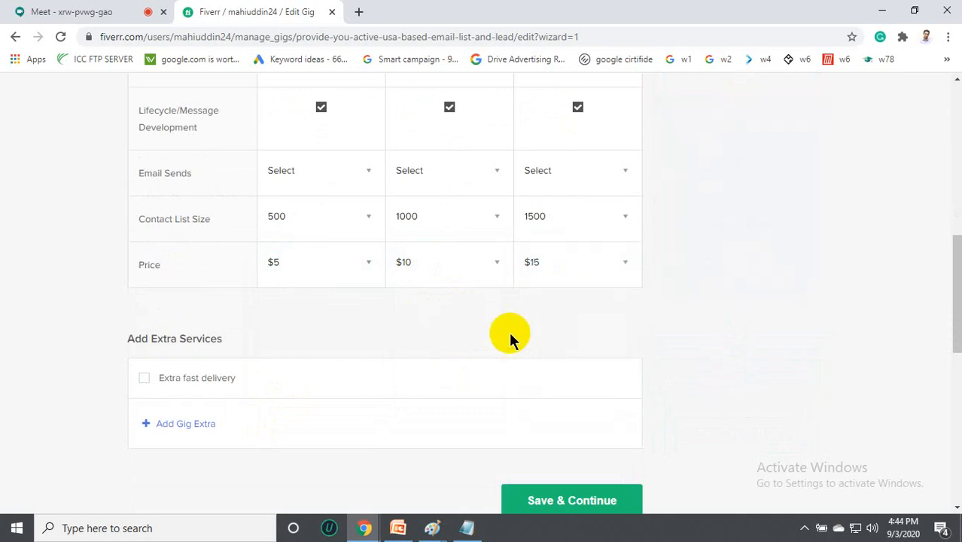
Review the completed package table, from names and descriptions through prices, and the extra services section below it.
scroll(509, 335, "up", 7)
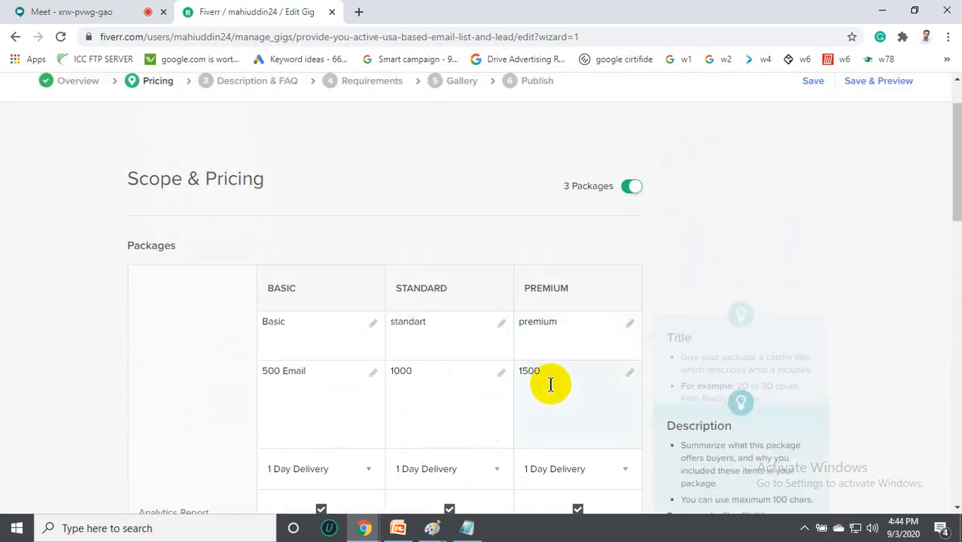
scroll(550, 382, "down", 5)
scroll(551, 389, "up", 2)
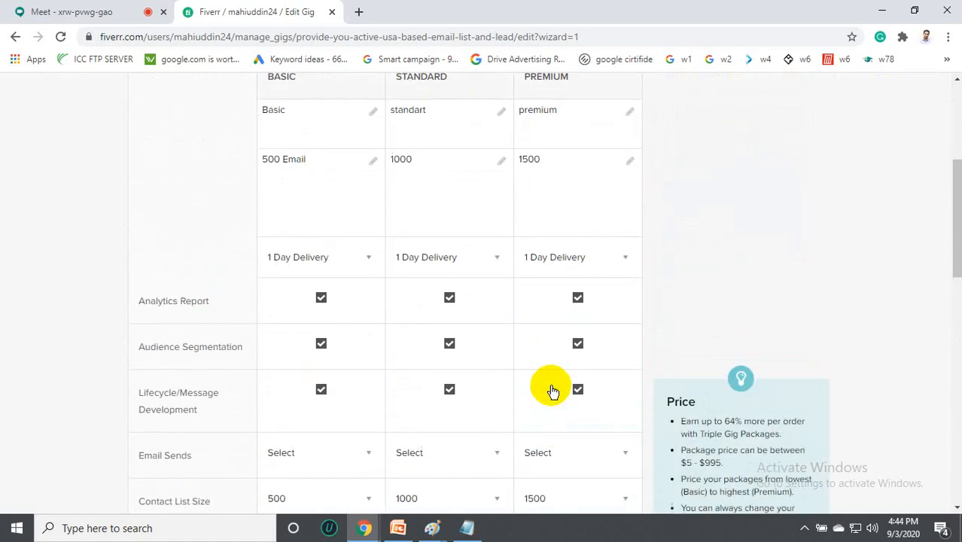
scroll(551, 302, "down", 4)
scroll(554, 297, "up", 4)
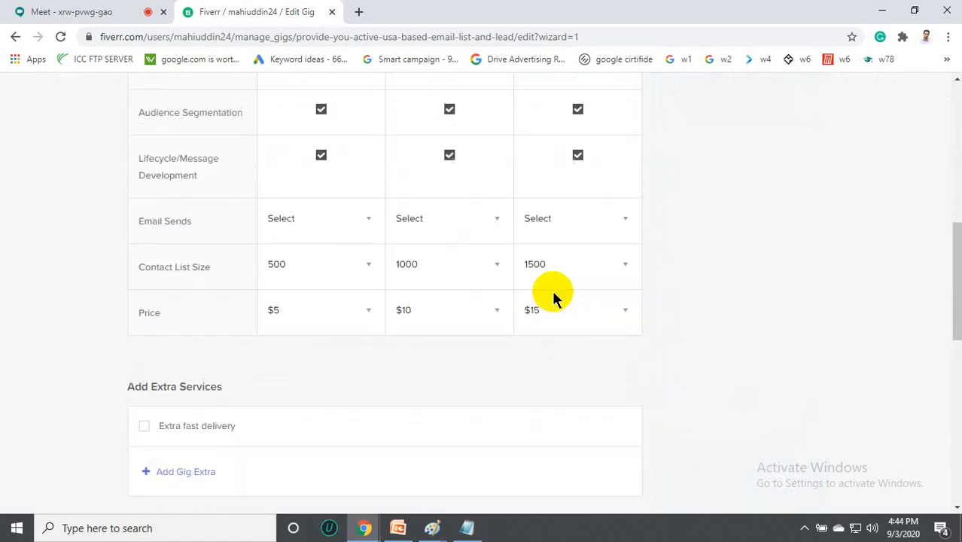
scroll(553, 296, "down", 3)
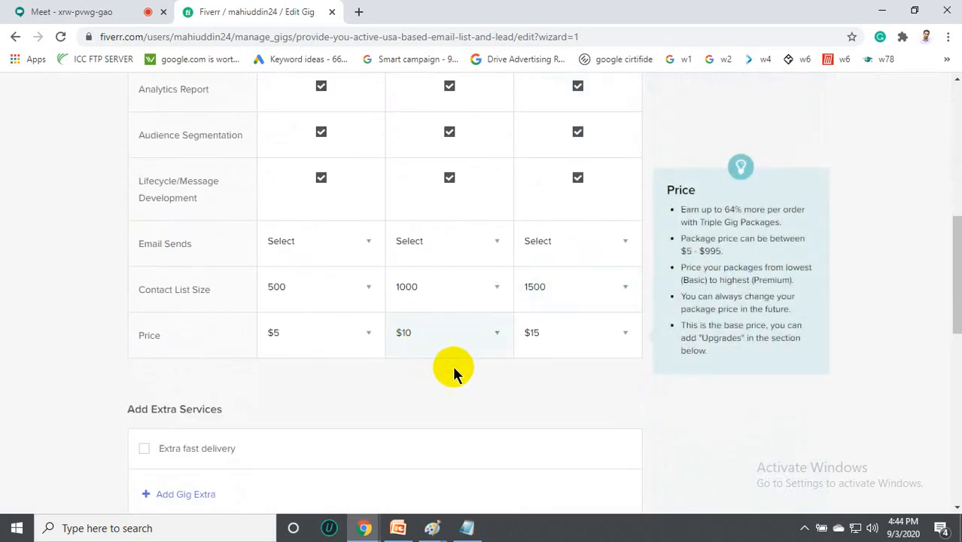
scroll(463, 369, "up", 4)
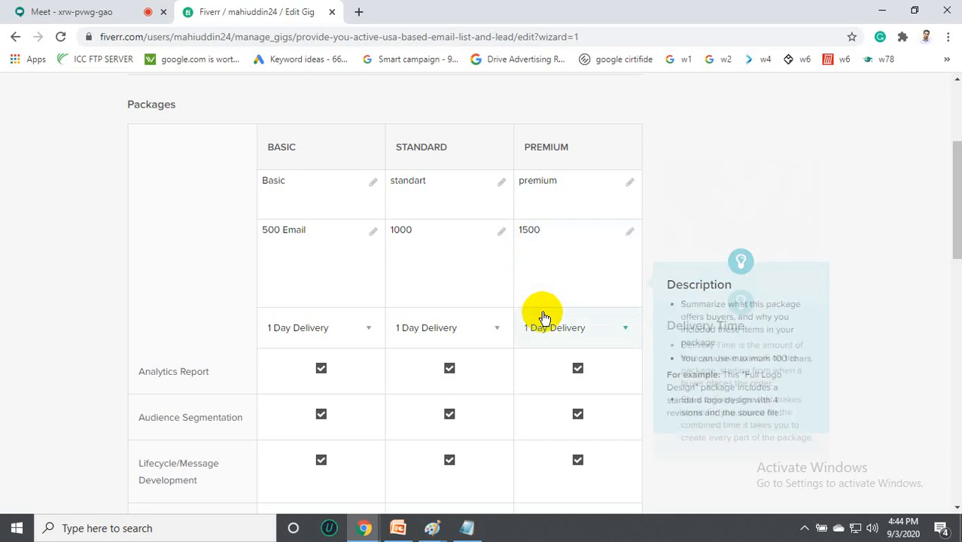
scroll(544, 315, "down", 1)
scroll(544, 316, "down", 2)
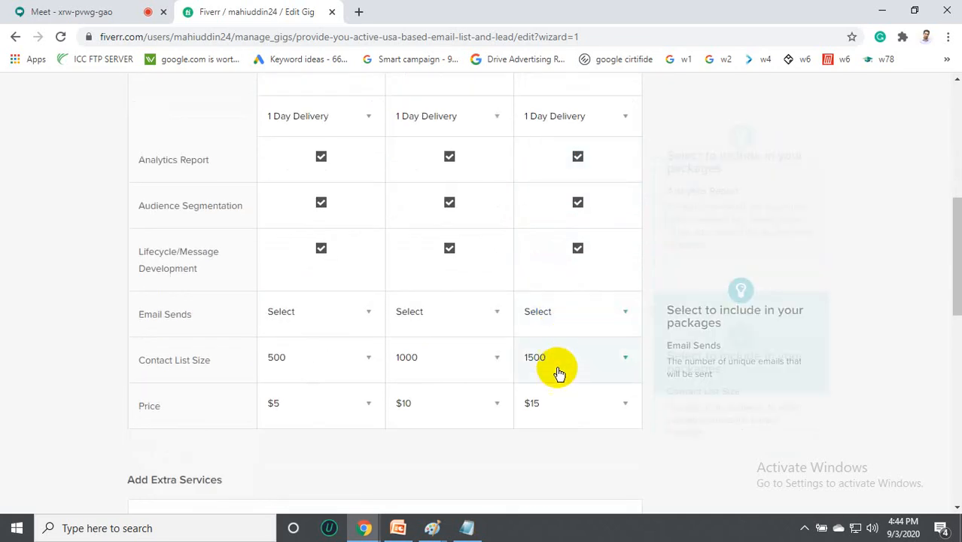
scroll(391, 360, "down", 4)
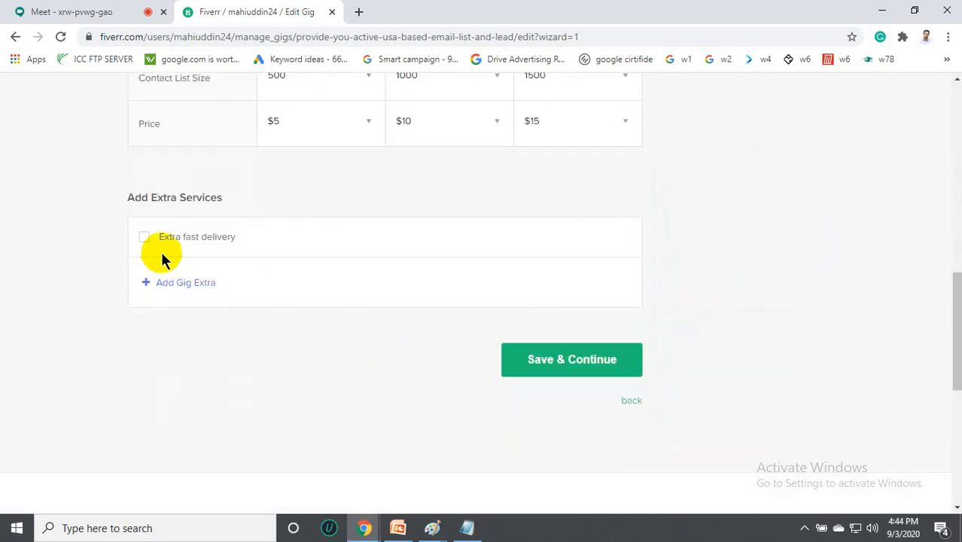
Review the package table's delivery times, contact list sizes, prices and the available Premium price options, plus the extra fast delivery section.
scroll(386, 197, "up", 2)
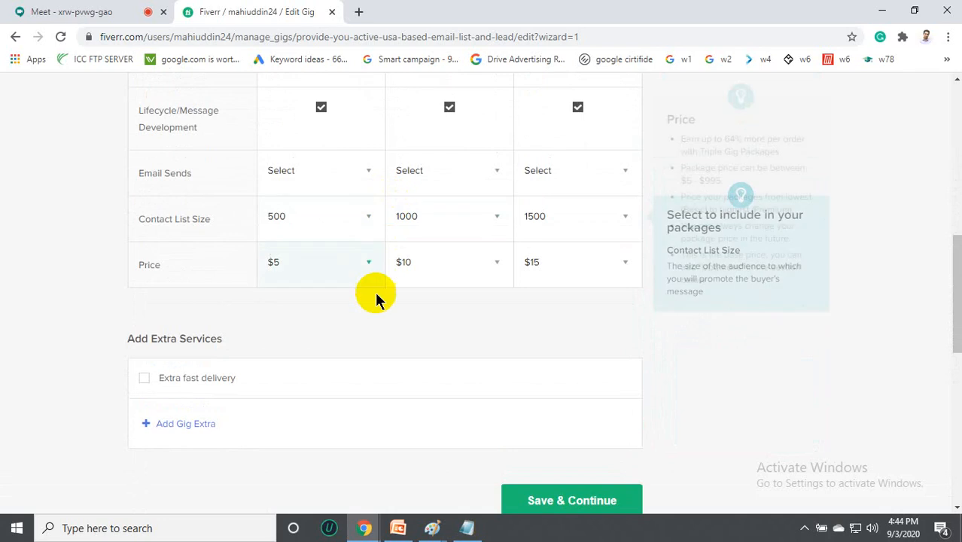
scroll(376, 297, "up", 3)
scroll(182, 378, "down", 3)
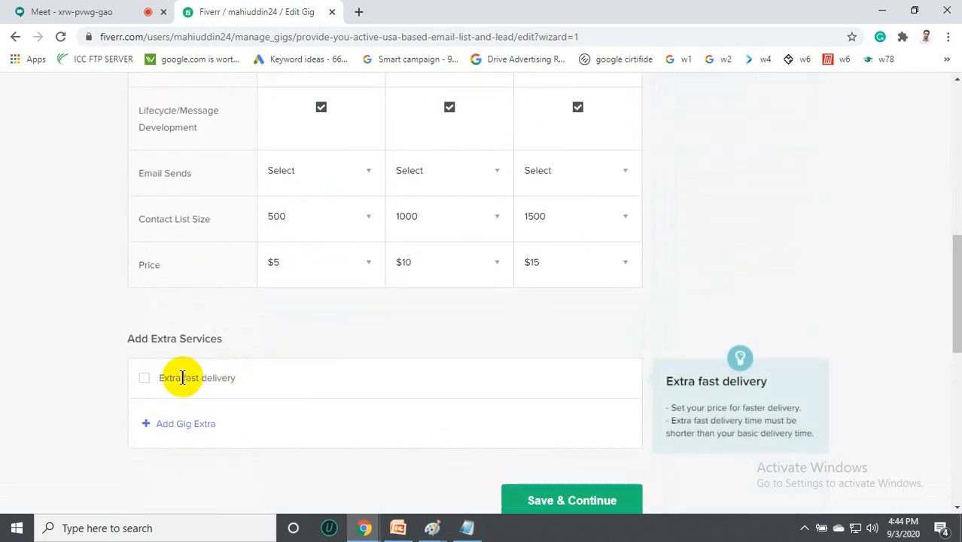
scroll(182, 378, "up", 2)
left_click(599, 407)
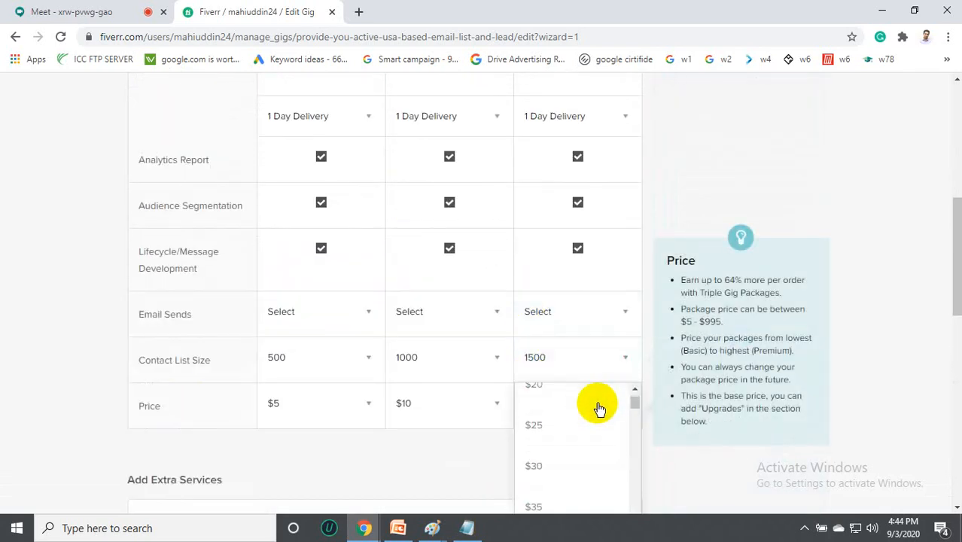
scroll(582, 411, "up", 2)
scroll(787, 377, "down", 3)
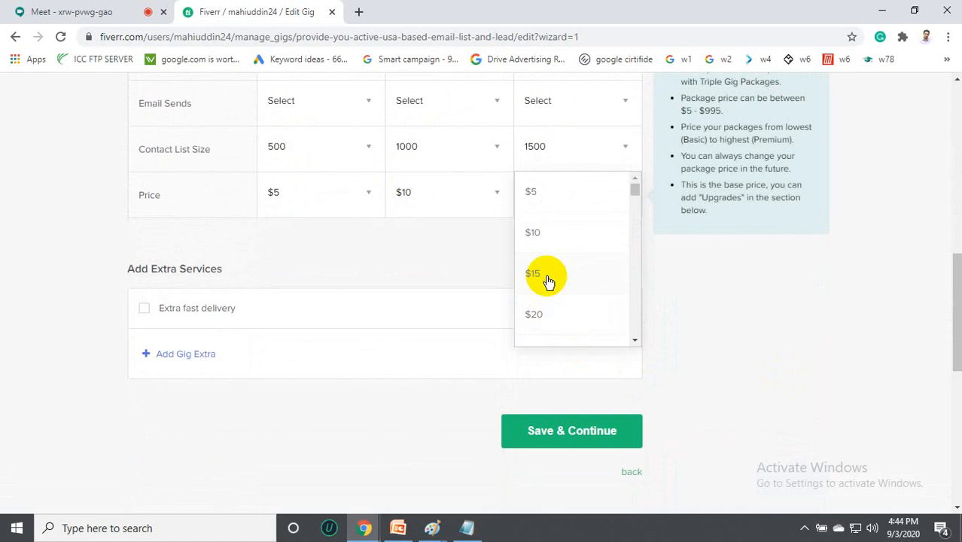
scroll(554, 418, "up", 2)
left_click(473, 393)
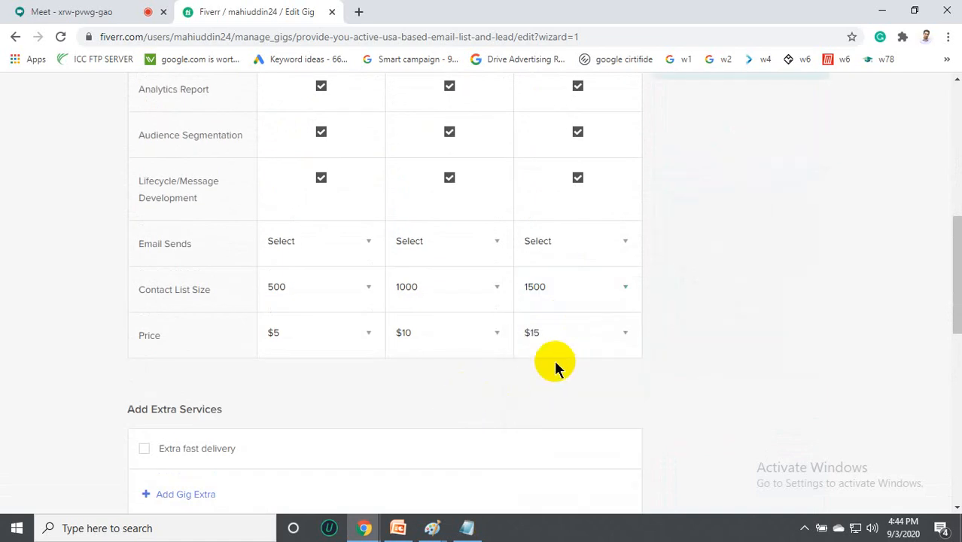
scroll(277, 399, "down", 2)
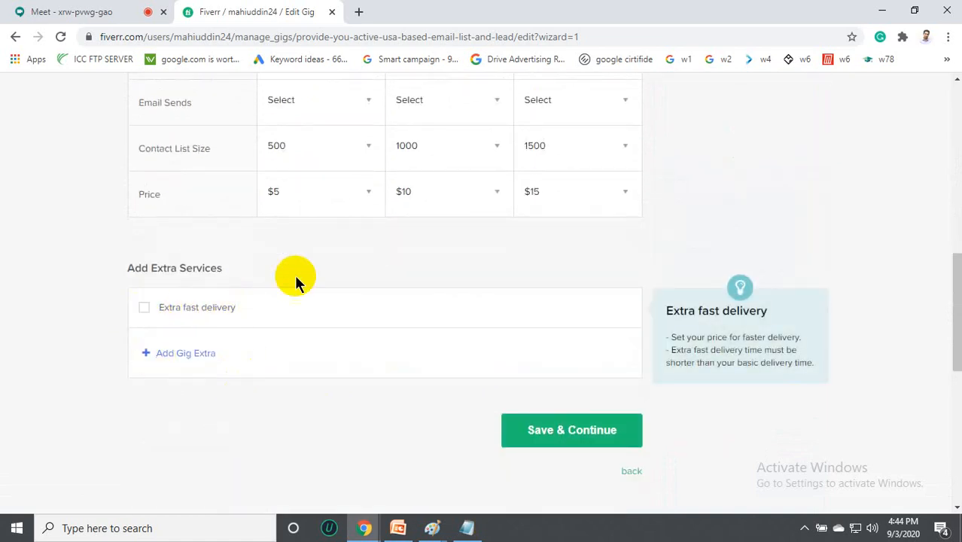
scroll(295, 279, "up", 4)
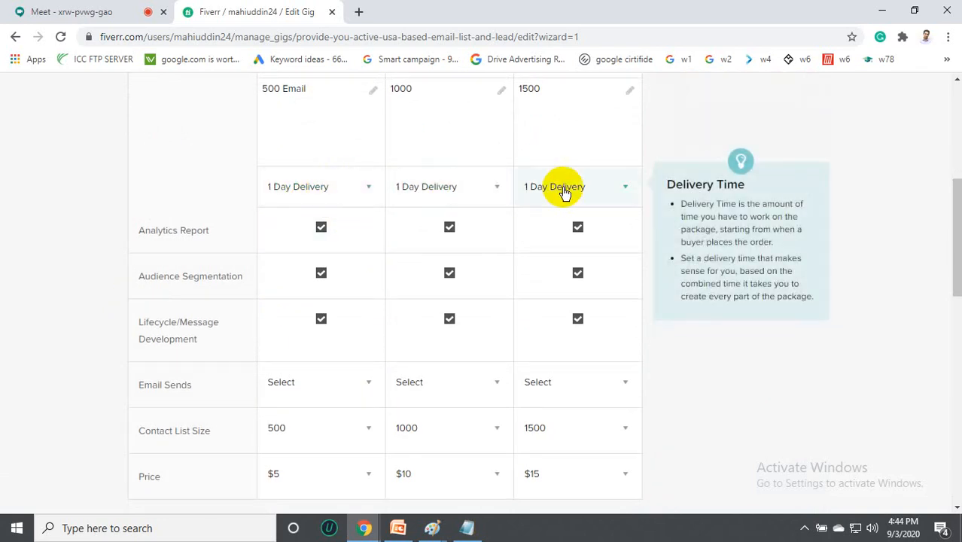
scroll(333, 258, "down", 2)
scroll(299, 388, "down", 2)
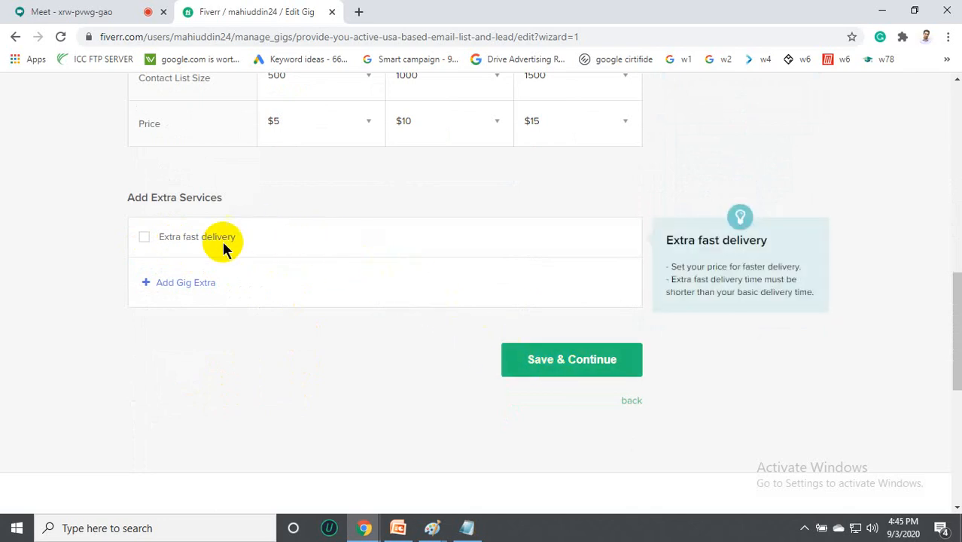
Save the pricing stage, switch to Notepad and copy the prepared gig description from "I will collect any niche based email list" to the end.
left_click(581, 369)
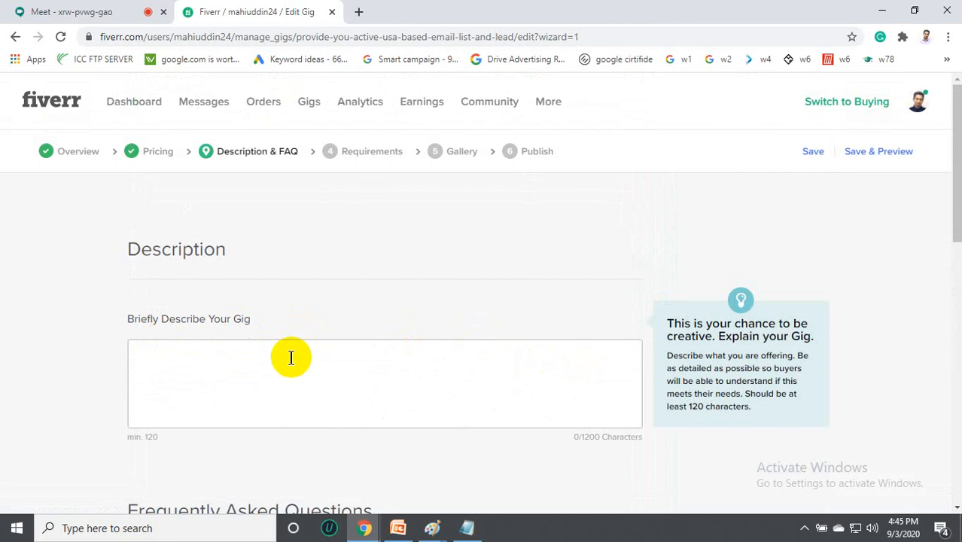
scroll(288, 357, "down", 1)
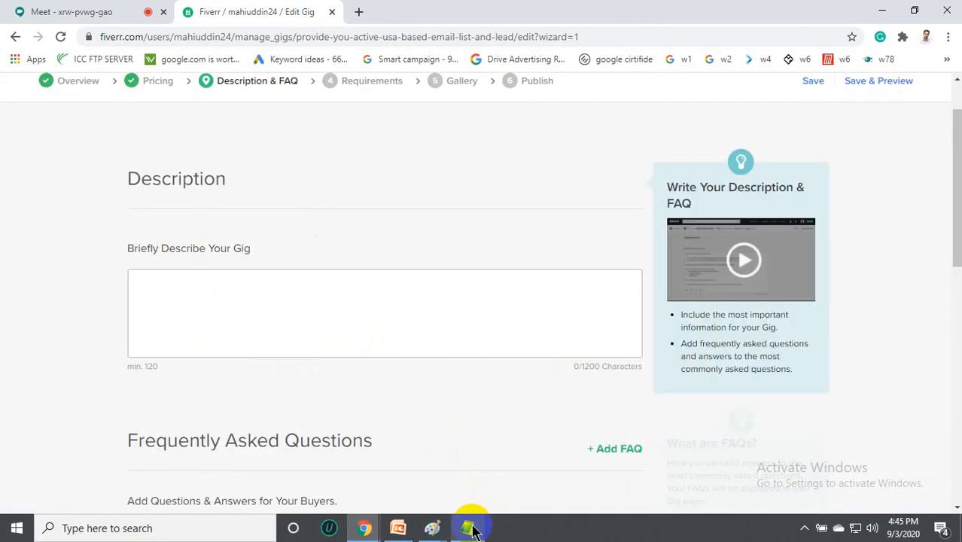
left_click(467, 527)
left_click(400, 259)
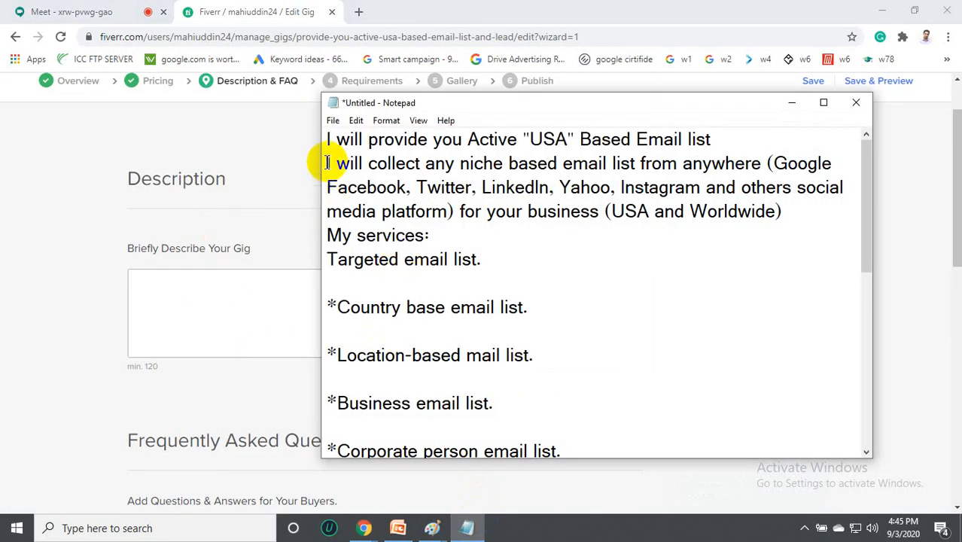
left_click_drag(327, 162, 739, 457)
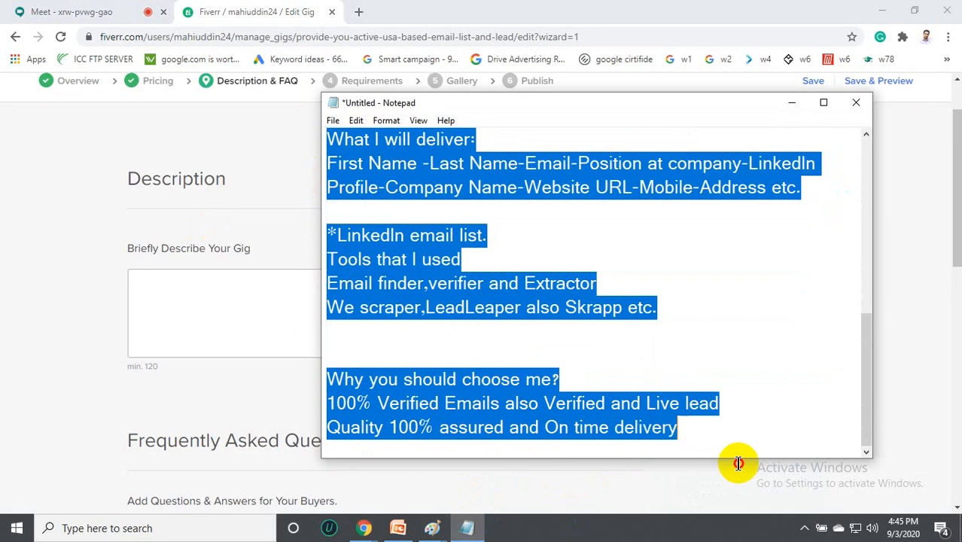
right_click(424, 243)
left_click(484, 287)
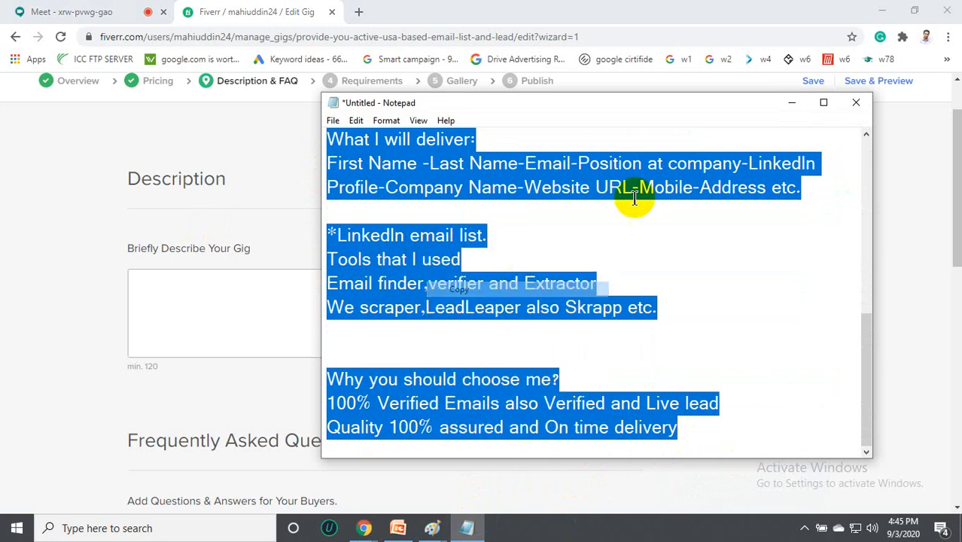
Return to the gig editor in Chrome and paste the copied text as the gig description.
left_click(787, 107)
left_click(368, 285)
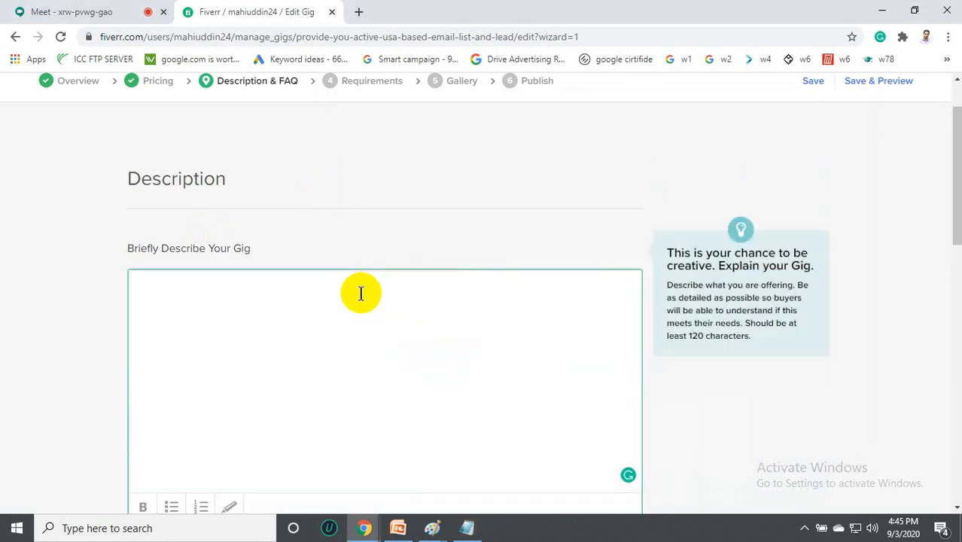
key("ctrl+v")
scroll(262, 264, "up", 1)
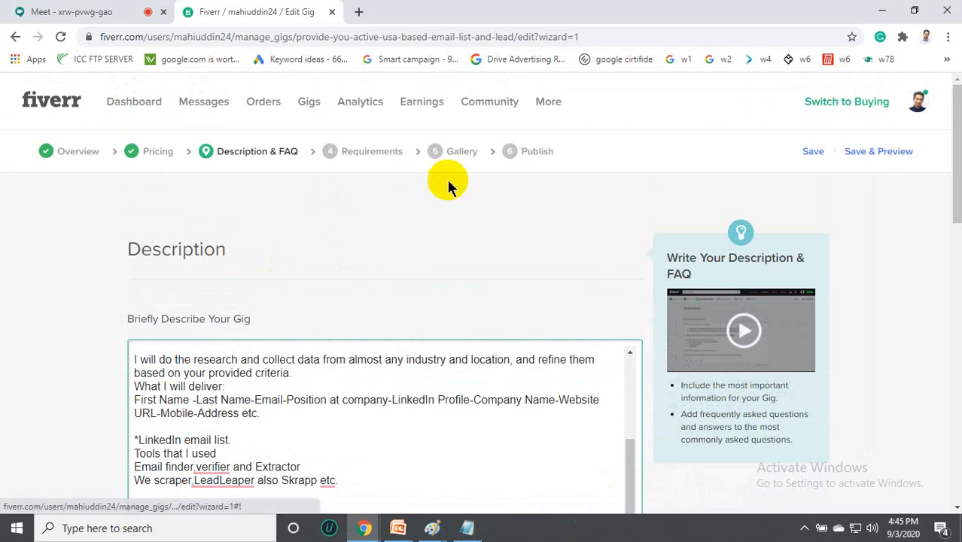
Accept the Grammarly corrections in the description's opening sentence, adding a comma before "and" and changing "others" to "other".
scroll(282, 330, "down", 2)
scroll(226, 271, "up", 3)
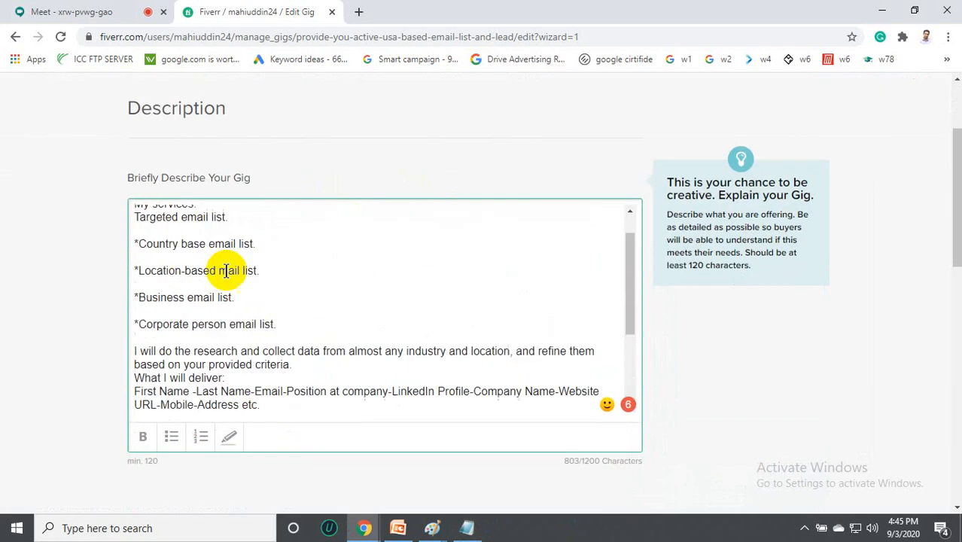
mouse_move(235, 226)
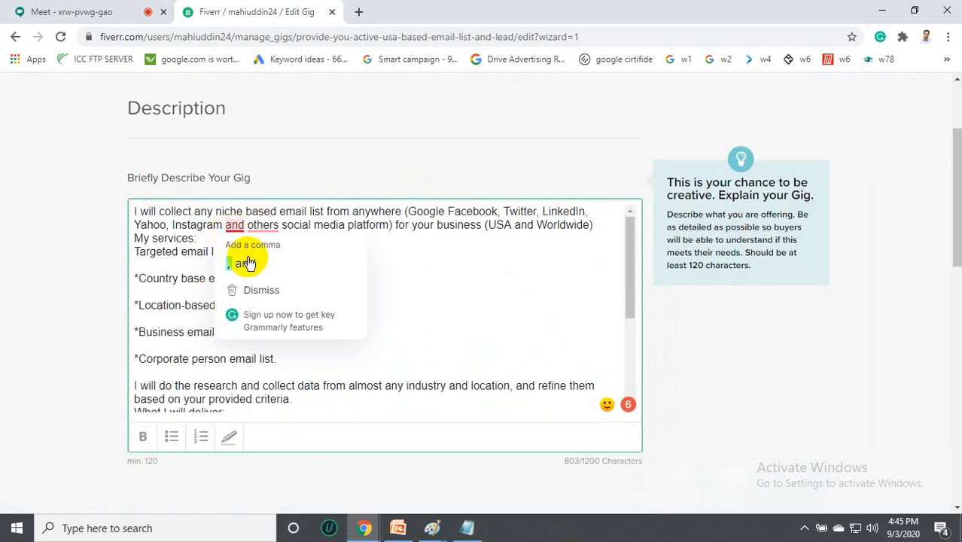
left_click(247, 262)
left_click(265, 264)
Make the description's opening sentence and the "My services:" heading bold.
scroll(204, 273, "up", 2)
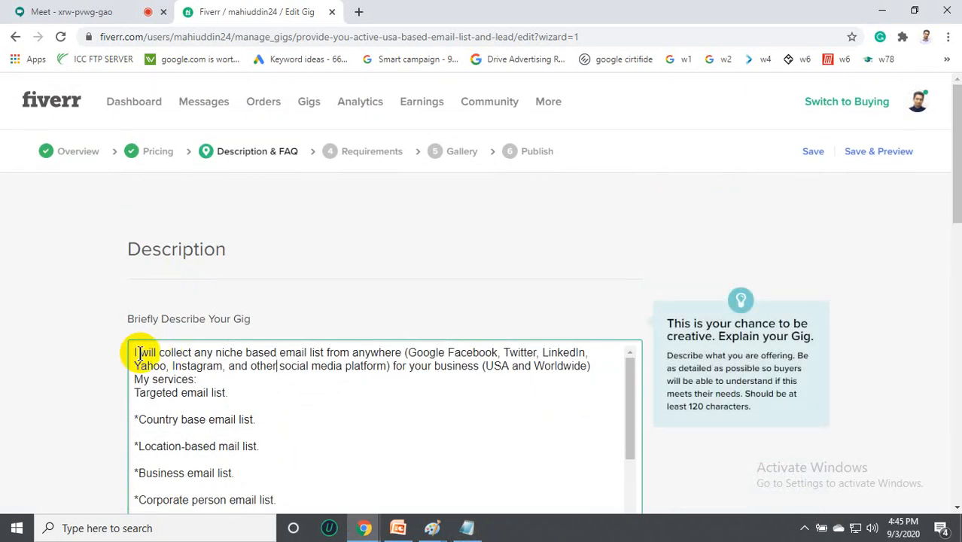
scroll(251, 333, "down", 2)
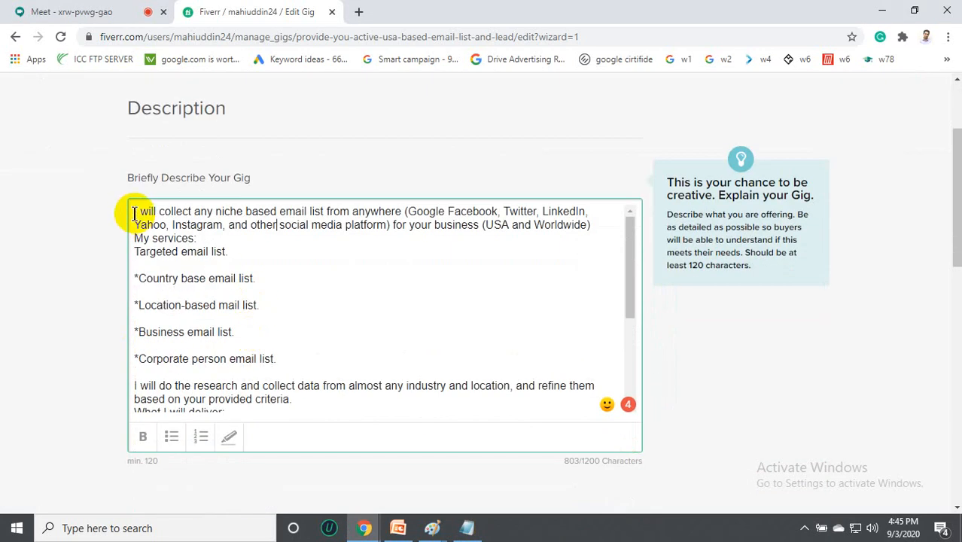
left_click_drag(134, 210, 577, 230)
scroll(318, 328, "up", 2)
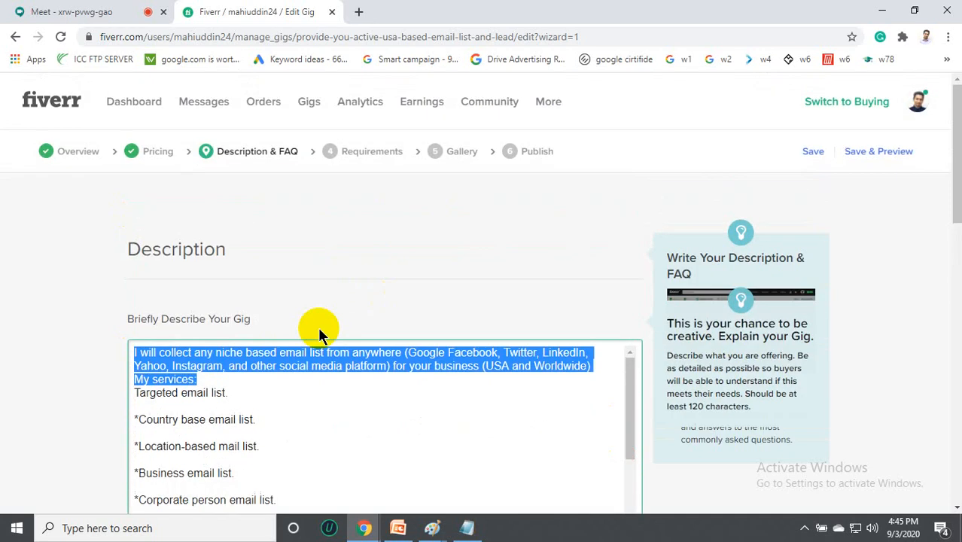
scroll(318, 328, "down", 4)
left_click(143, 296)
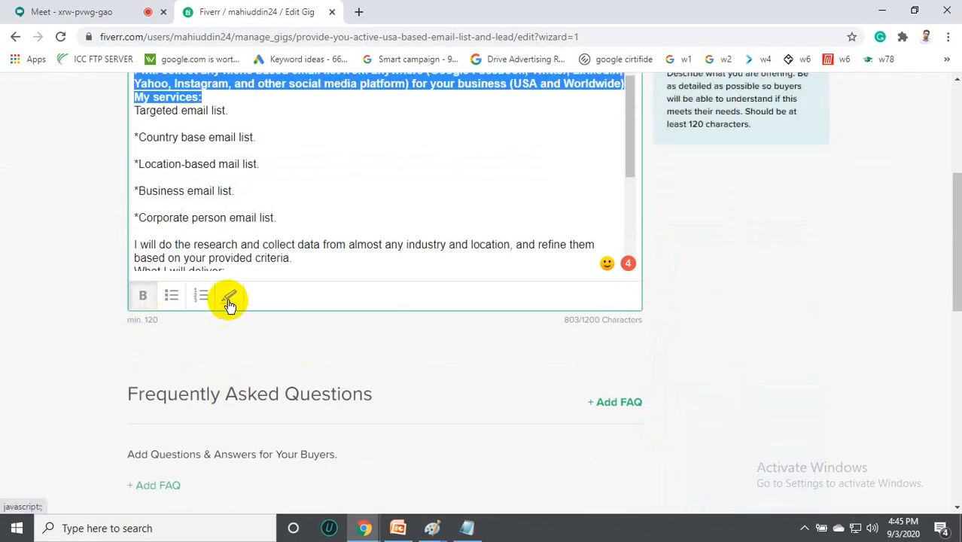
left_click(286, 163)
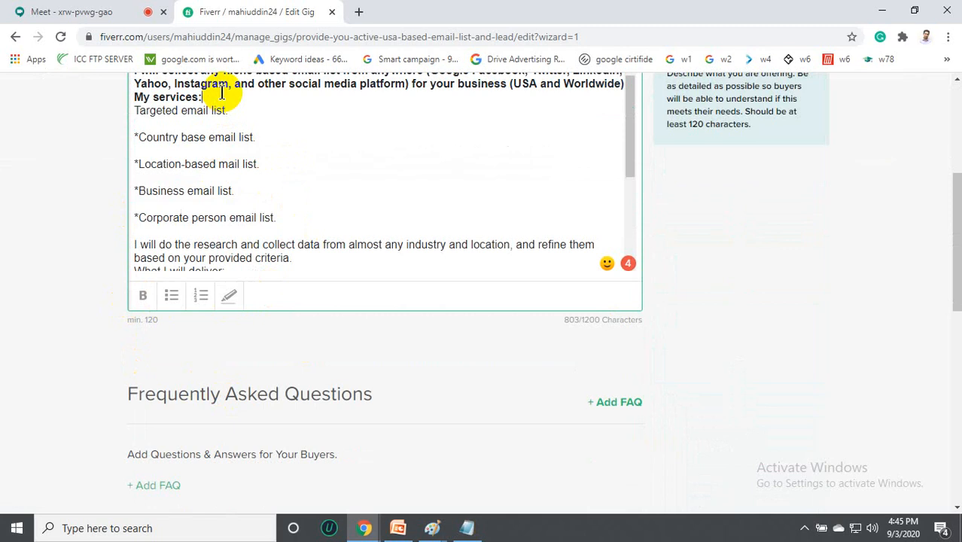
Add a blank line below "My services:" and remove the asterisks and the blank lines between the five service lines.
left_click(222, 94)
key("Return")
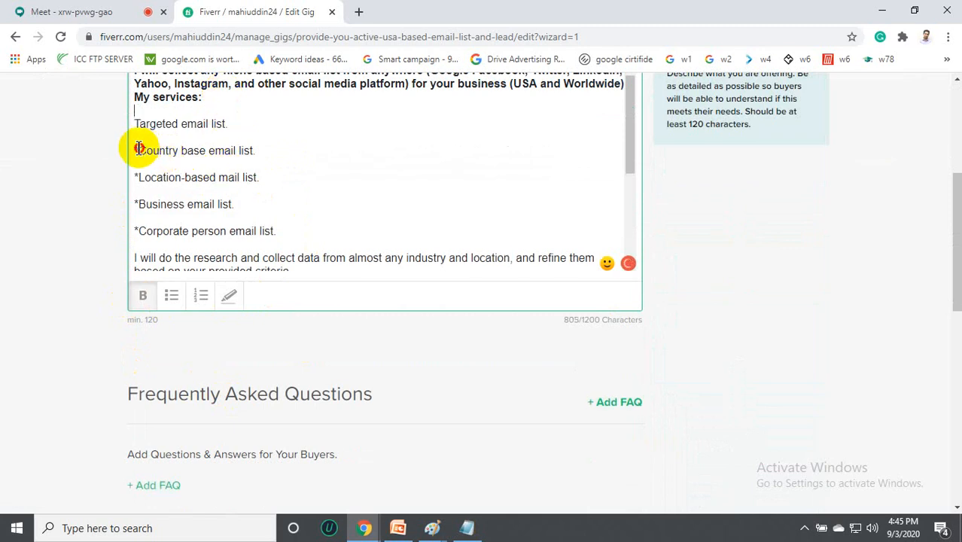
key("BackSpace")
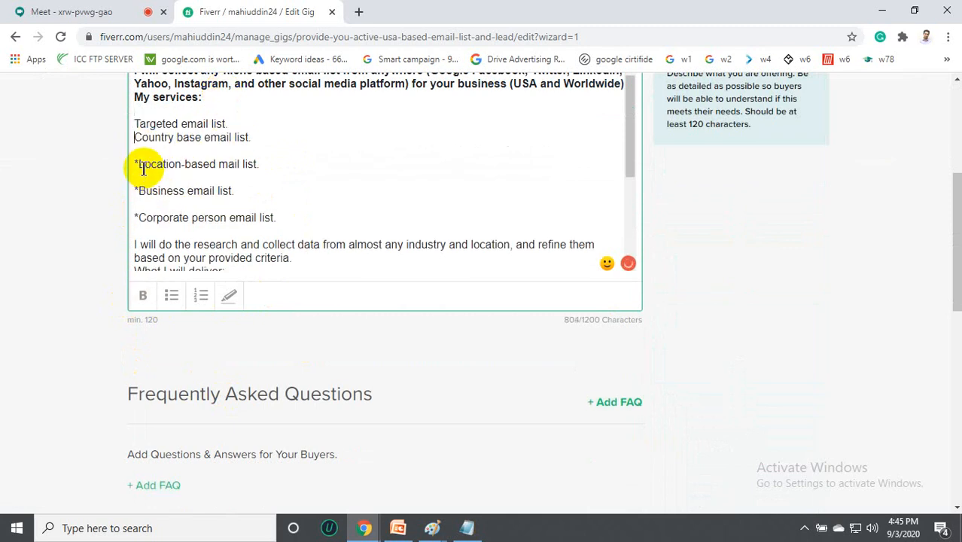
key("BackSpace")
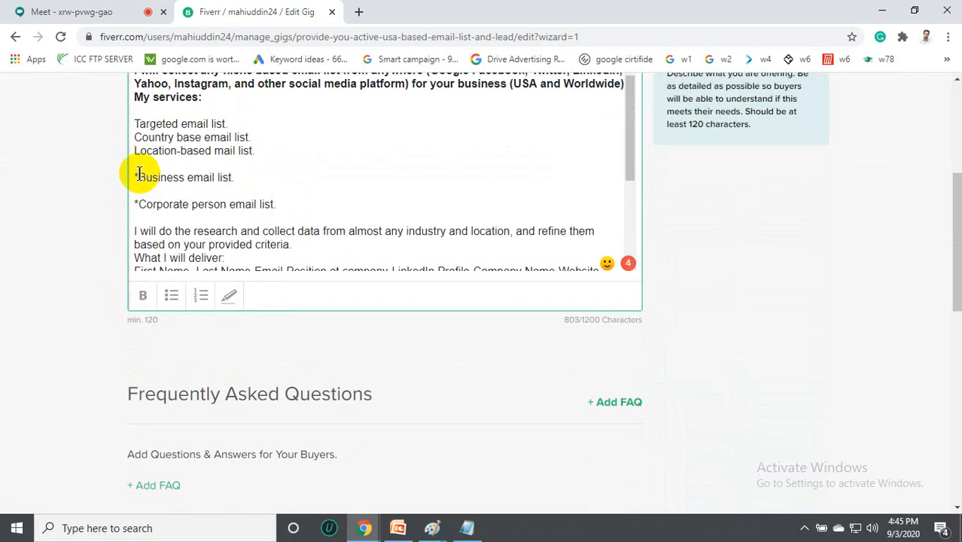
left_click(137, 178)
key("BackSpace")
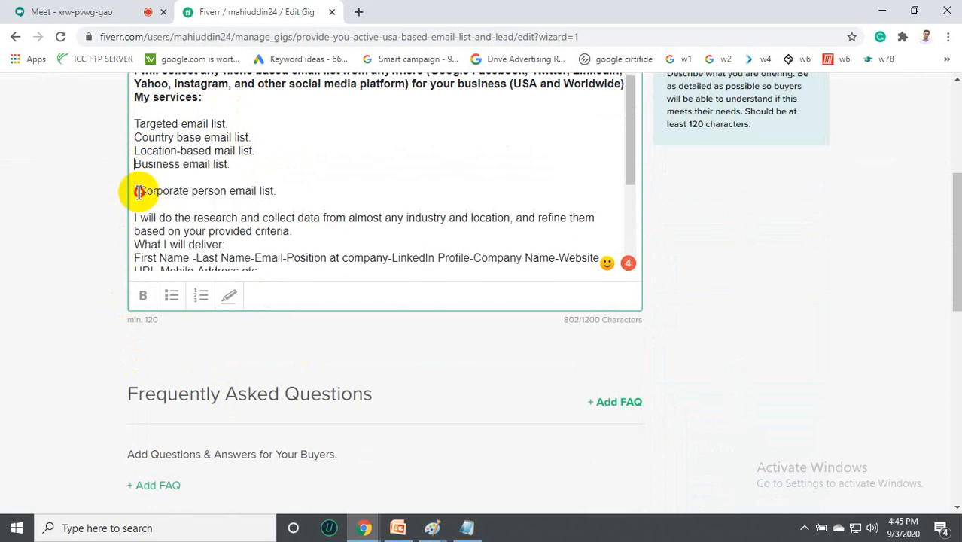
key("BackSpace")
Try to format the five service lines, from "Targeted email list." to "Corporate person email list.", as a bulleted or numbered list.
left_click_drag(277, 178, 133, 121)
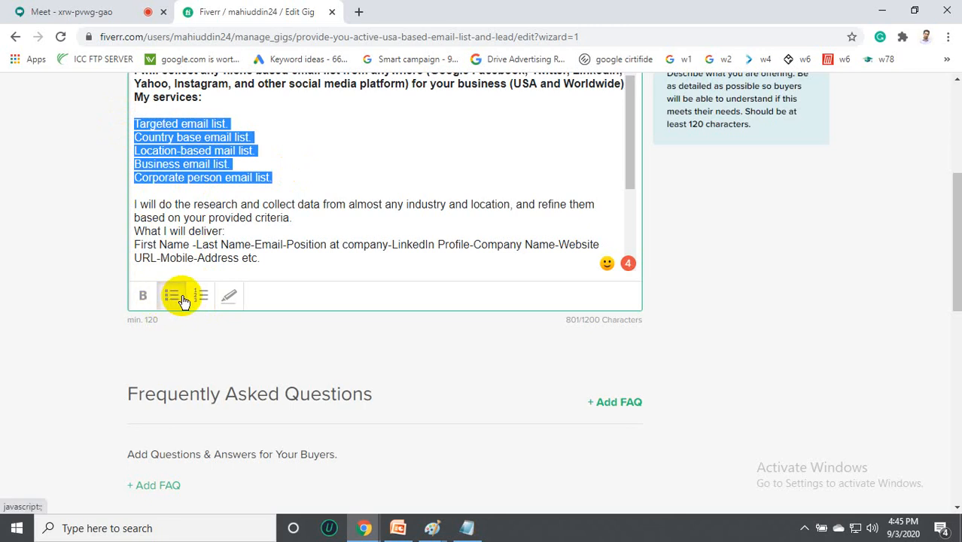
left_click(181, 151)
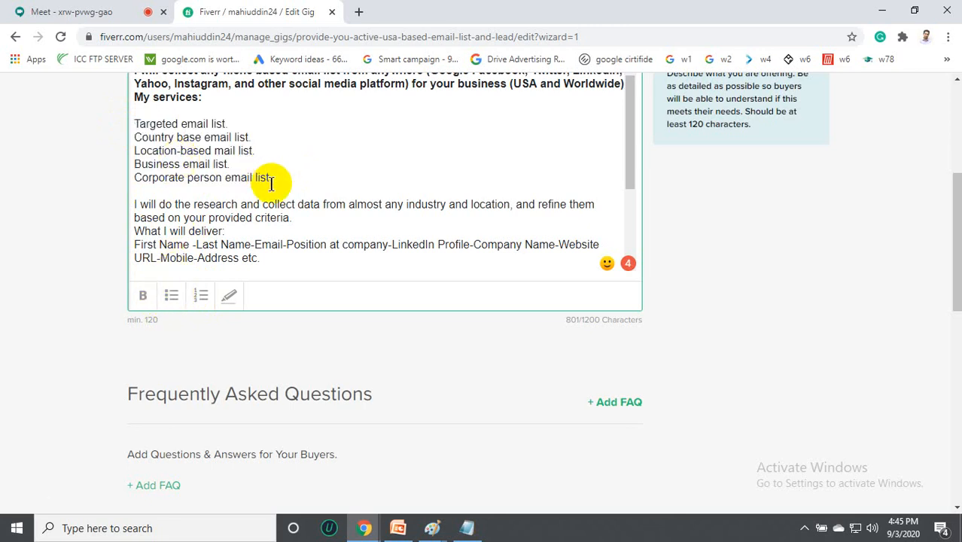
left_click_drag(271, 179, 134, 123)
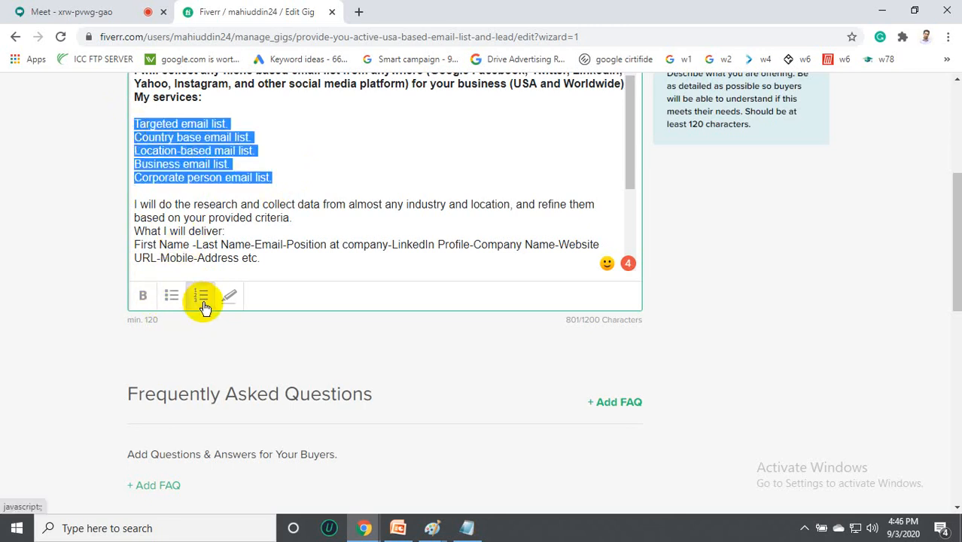
left_click(254, 225)
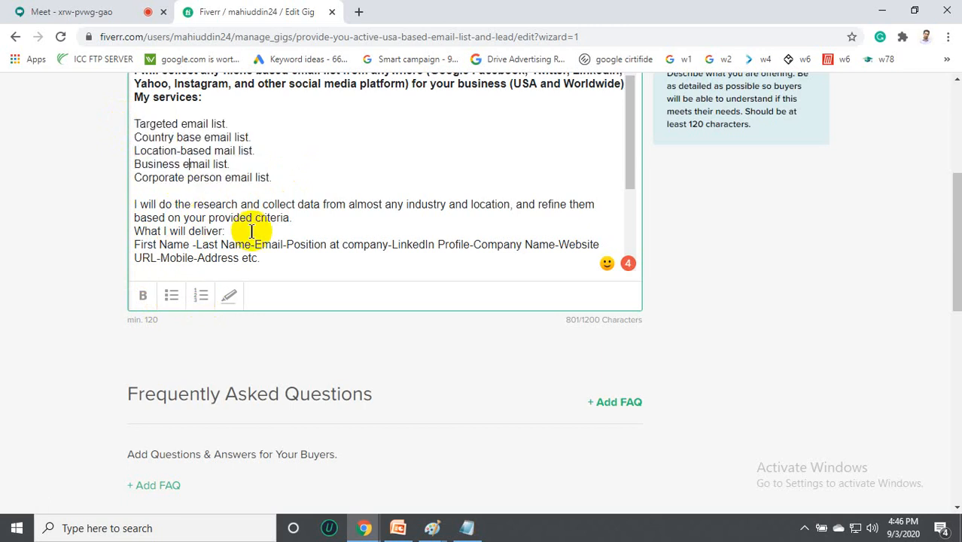
Try bold formatting on the five email list service lines, then revert them to regular text.
scroll(273, 366, "up", 4)
scroll(271, 365, "down", 2)
scroll(393, 348, "up", 3)
scroll(452, 324, "down", 3)
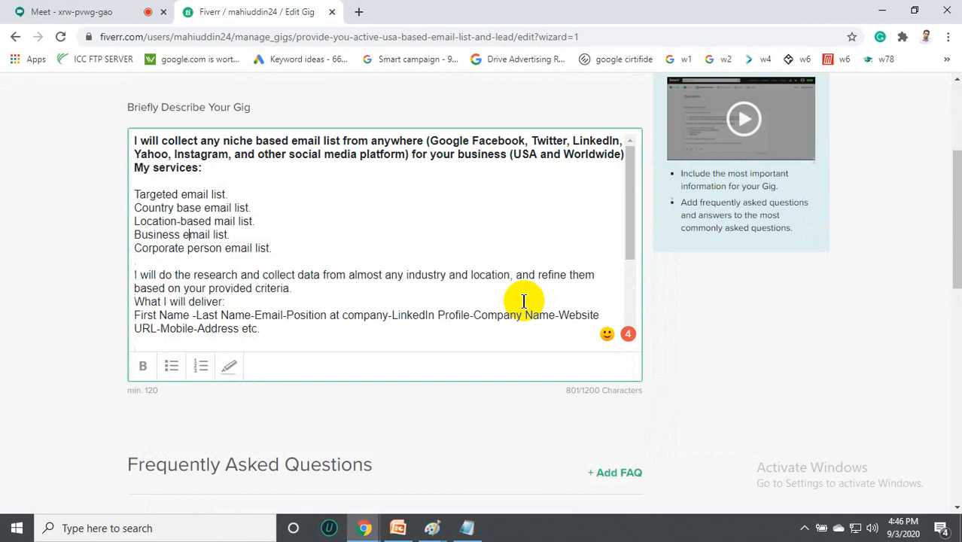
left_click_drag(272, 248, 134, 194)
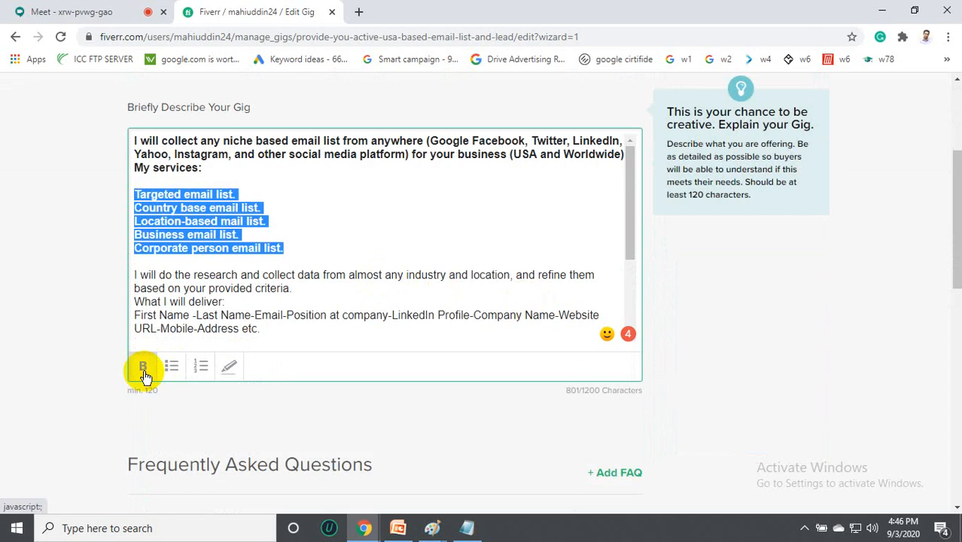
left_click(197, 195)
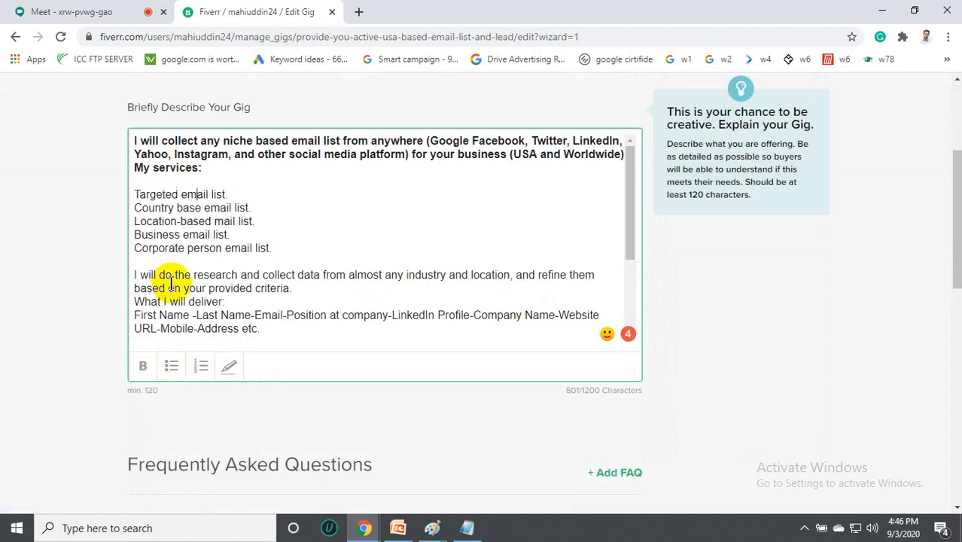
Make the "I will do the research and collect data" paragraph below the service lines bold.
scroll(172, 286, "down", 3)
scroll(181, 271, "up", 3)
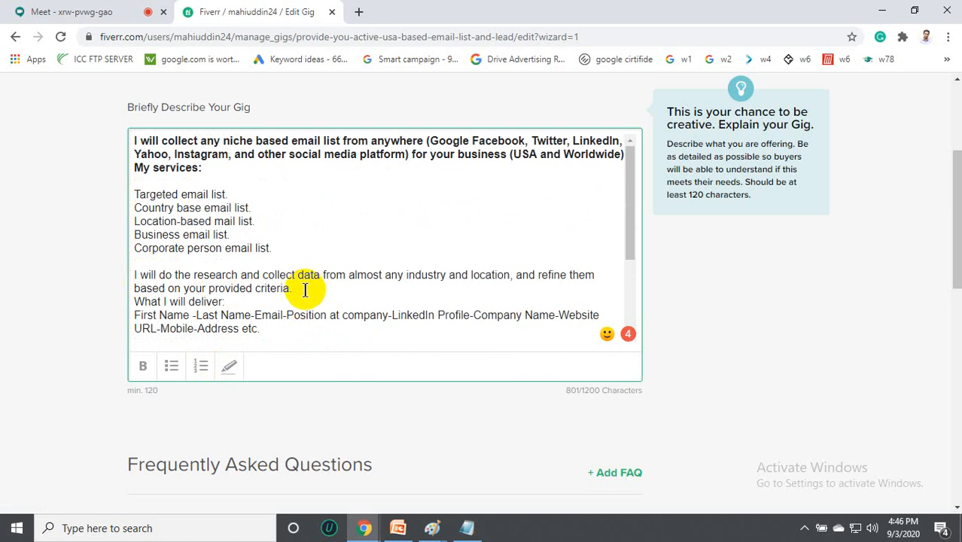
left_click_drag(304, 290, 94, 268)
left_click(142, 367)
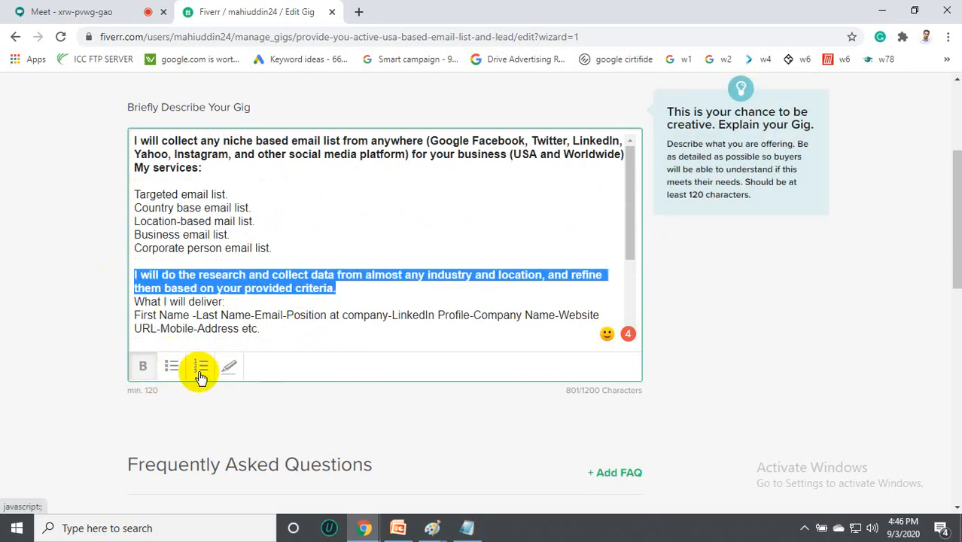
Switch the "I will do the research and collect data" paragraph from bold to highlighted and add a blank line below it.
left_click(139, 366)
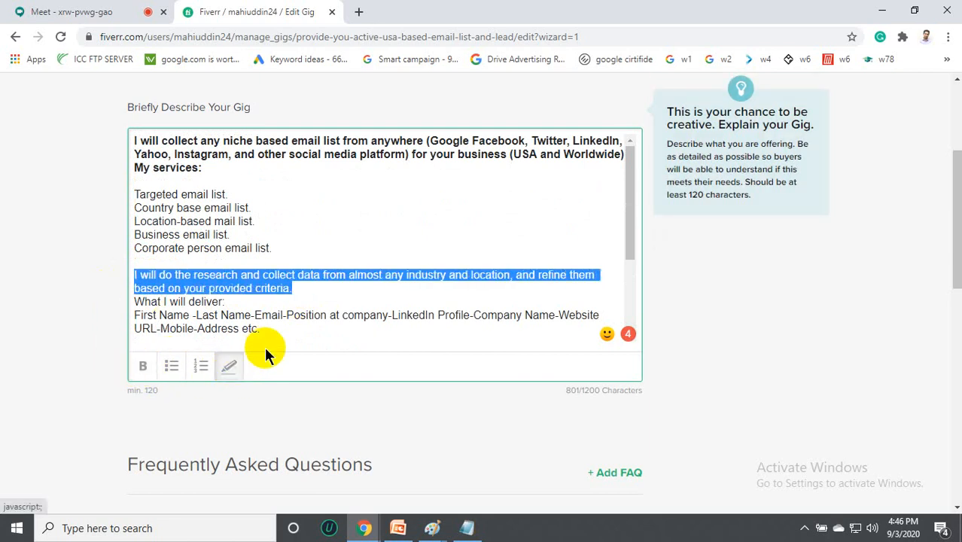
left_click(286, 293)
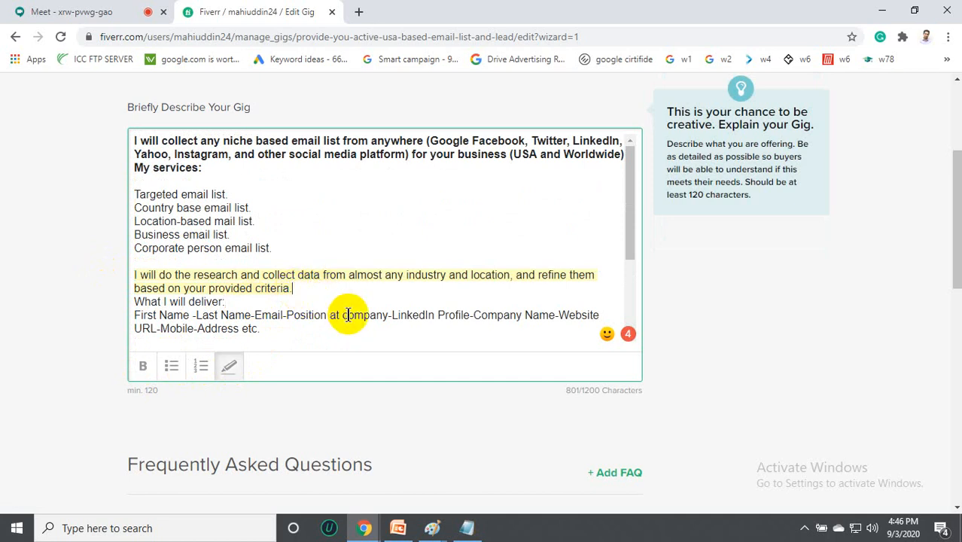
key("Return")
Break the deliverables line before "LinkedIn Profile" and accept the suggested correction "the company".
scroll(343, 322, "down", 2)
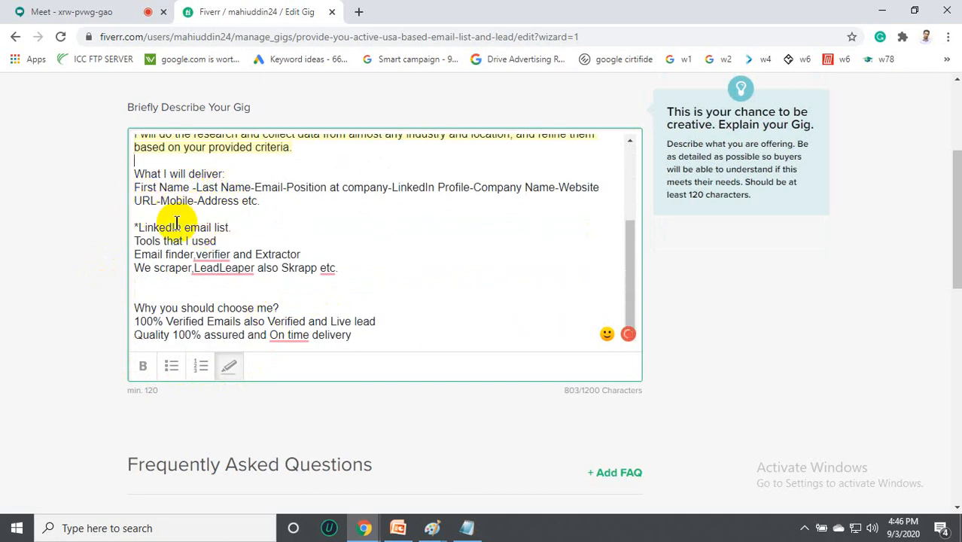
left_click_drag(489, 188, 473, 188)
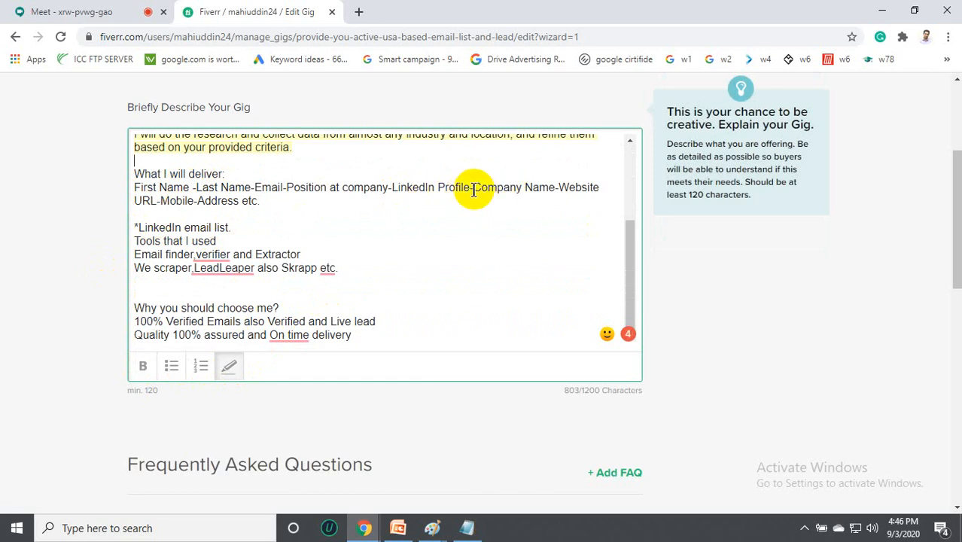
left_click_drag(537, 193, 581, 192)
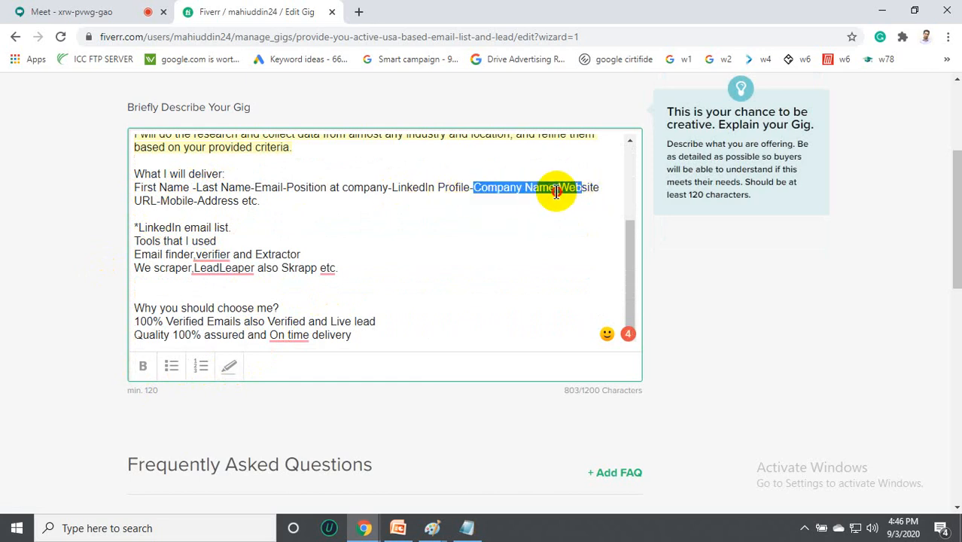
left_click(557, 191)
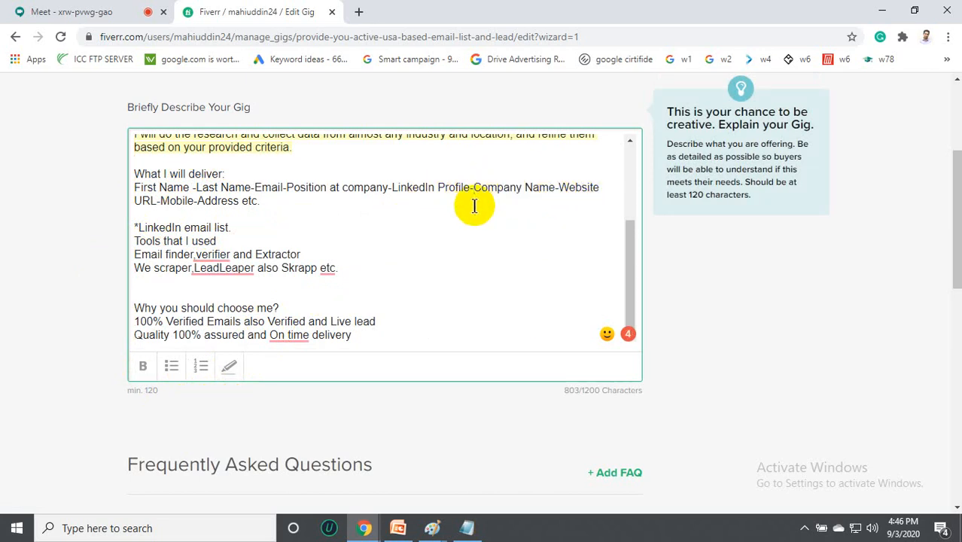
key("Return")
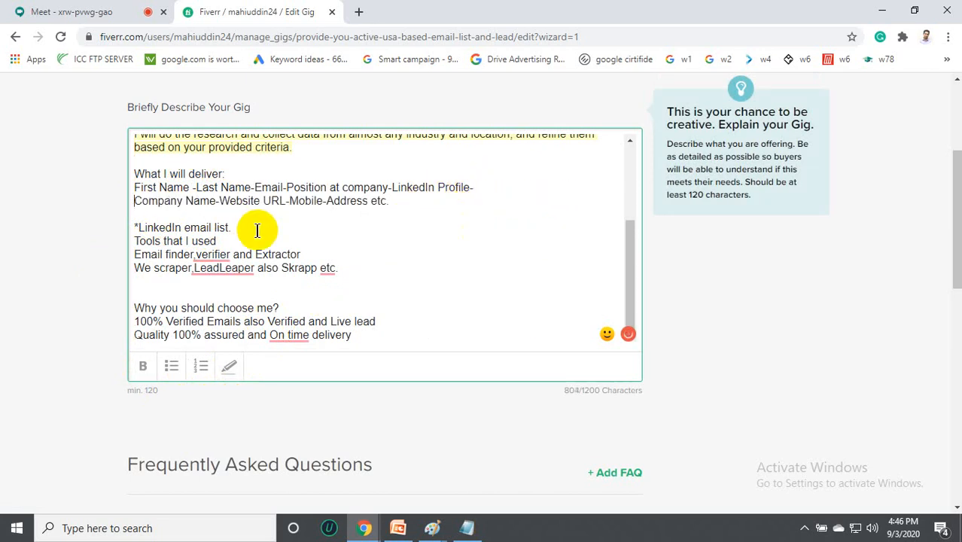
left_click(393, 187)
key("Return")
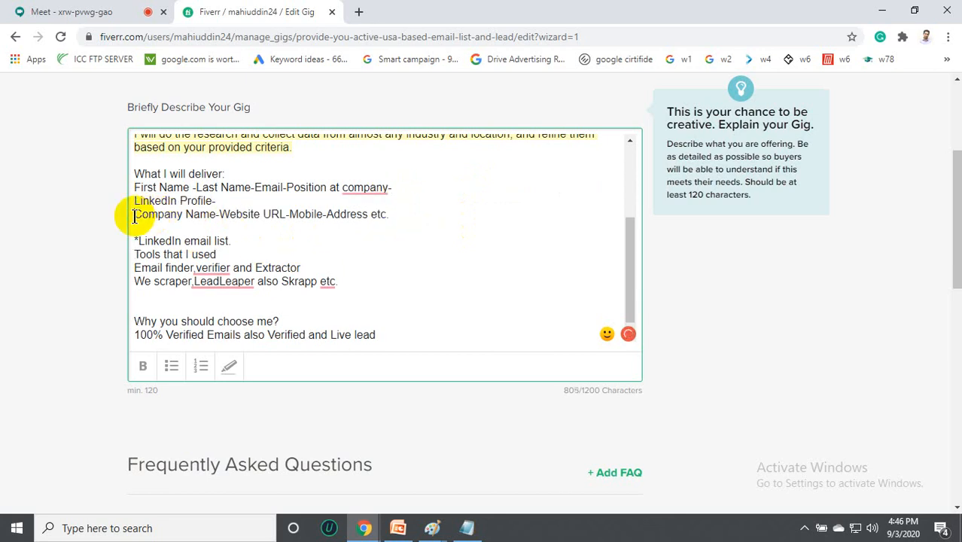
key("BackSpace")
mouse_move(365, 189)
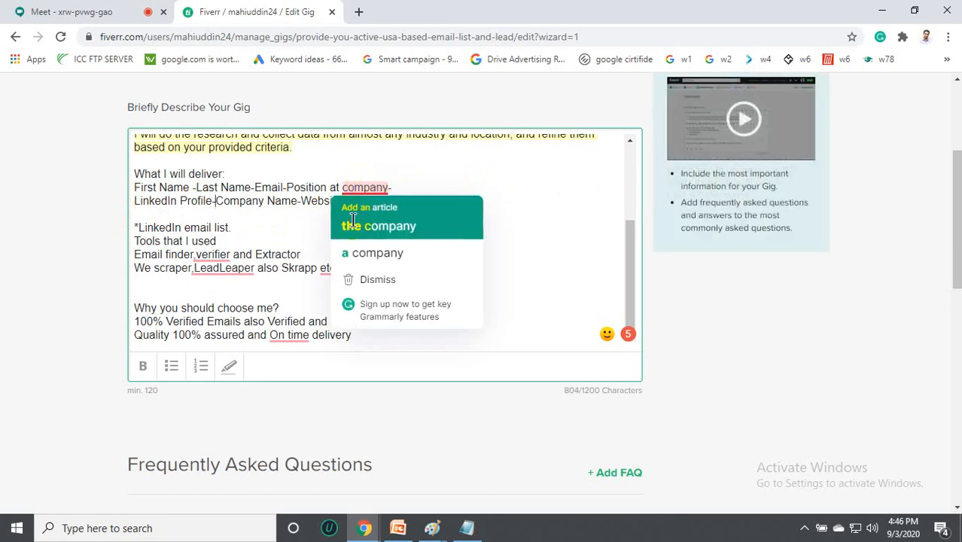
left_click(353, 223)
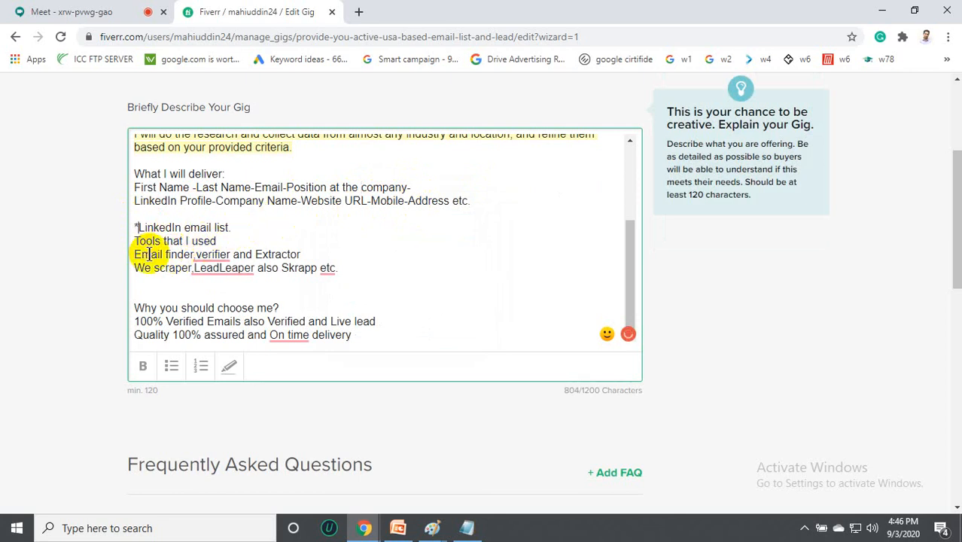
Remove the asterisk and blank line before "LinkedIn email list." and leave one blank line between it and "Tools that I used".
key("BackSpace")
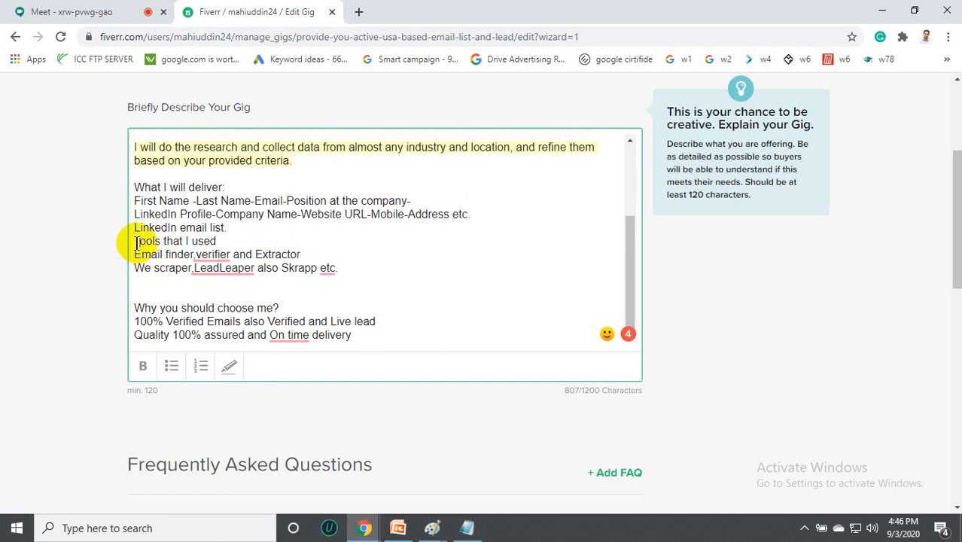
left_click(136, 243)
key("BackSpace")
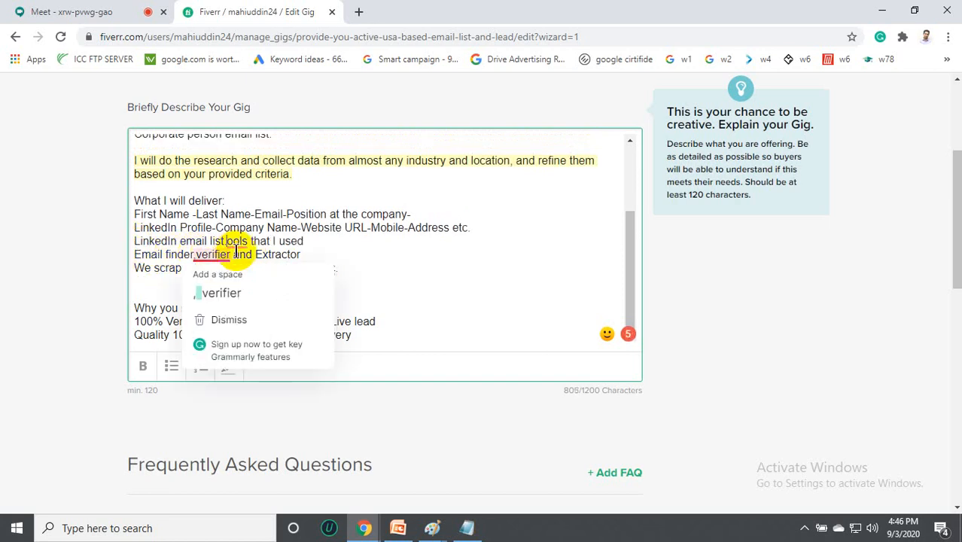
key("BackSpace")
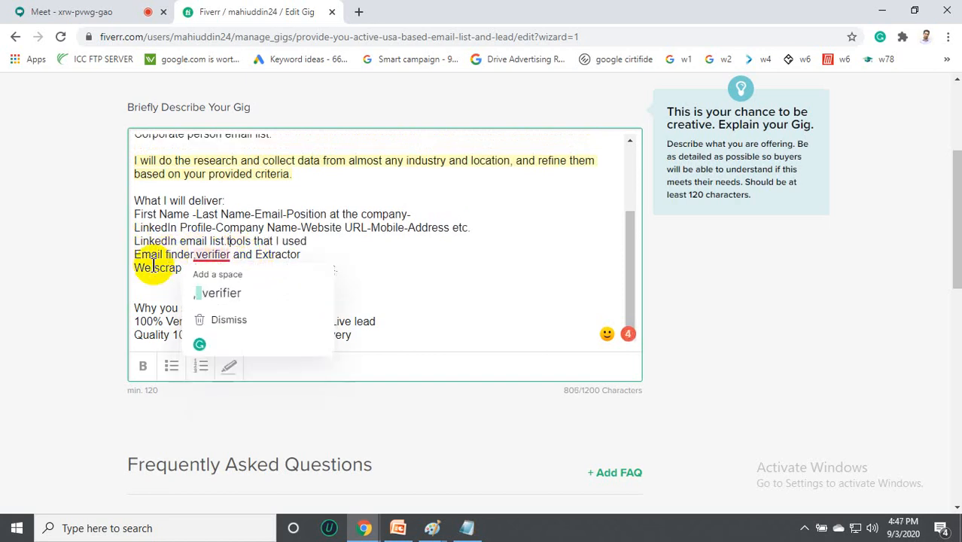
left_click(152, 268)
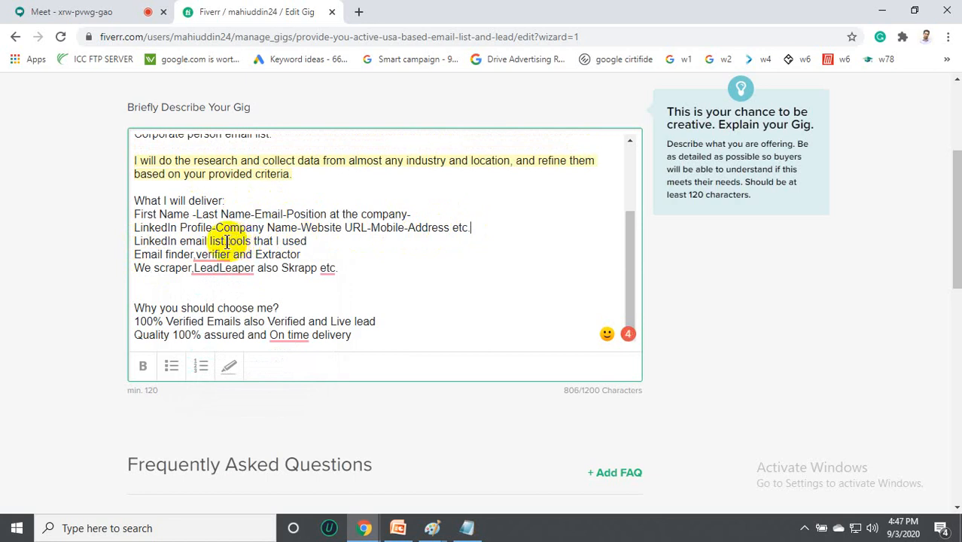
key("BackSpace")
type(".")
key("Return")
key("Return")
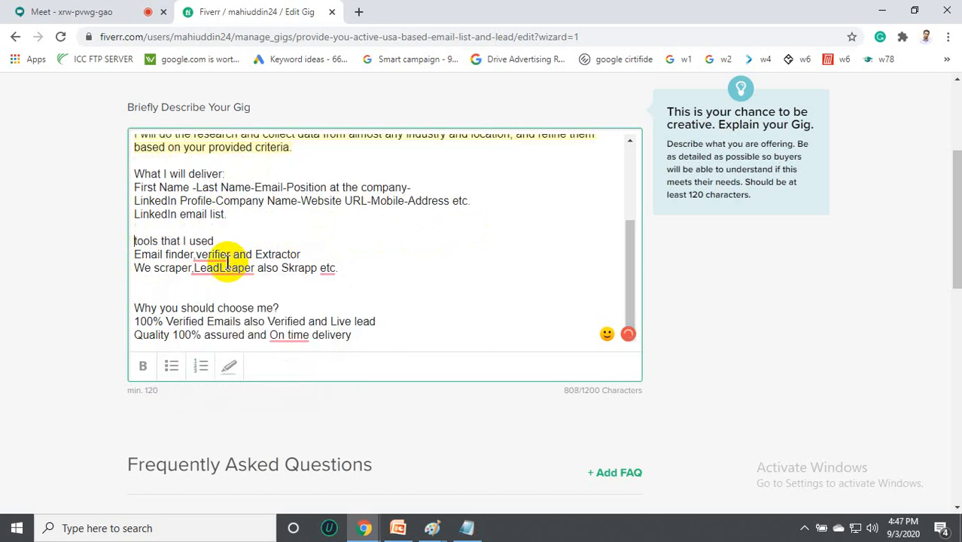
Make the "Tools that I used" heading bold and accept the suggested spacing and comma corrections in the two lines below it.
left_click_drag(222, 241, 108, 252)
left_click(143, 366)
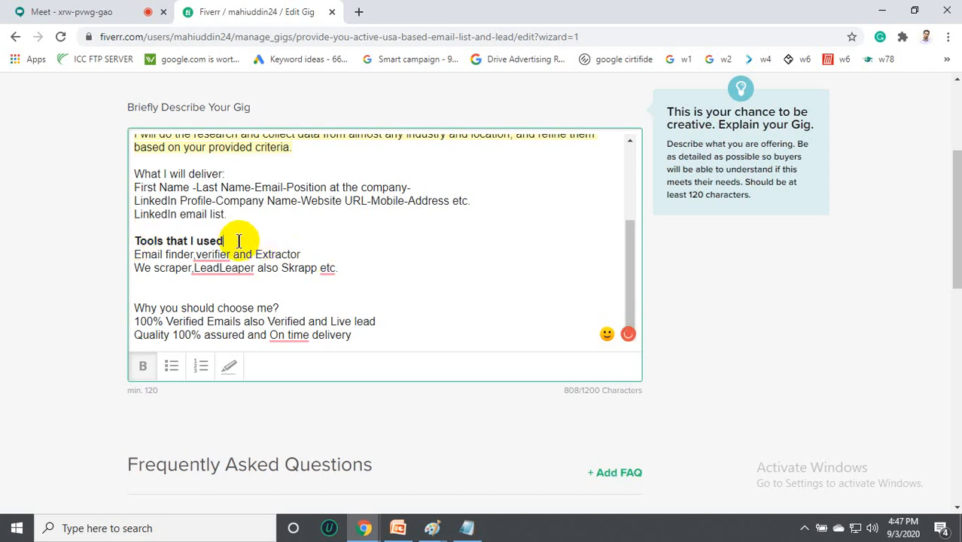
left_click(219, 293)
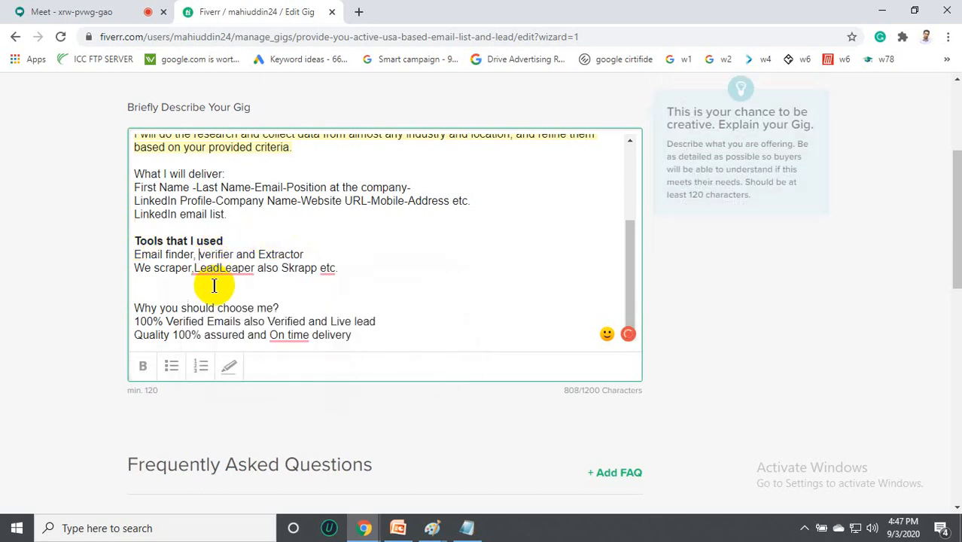
mouse_move(215, 271)
left_click(215, 305)
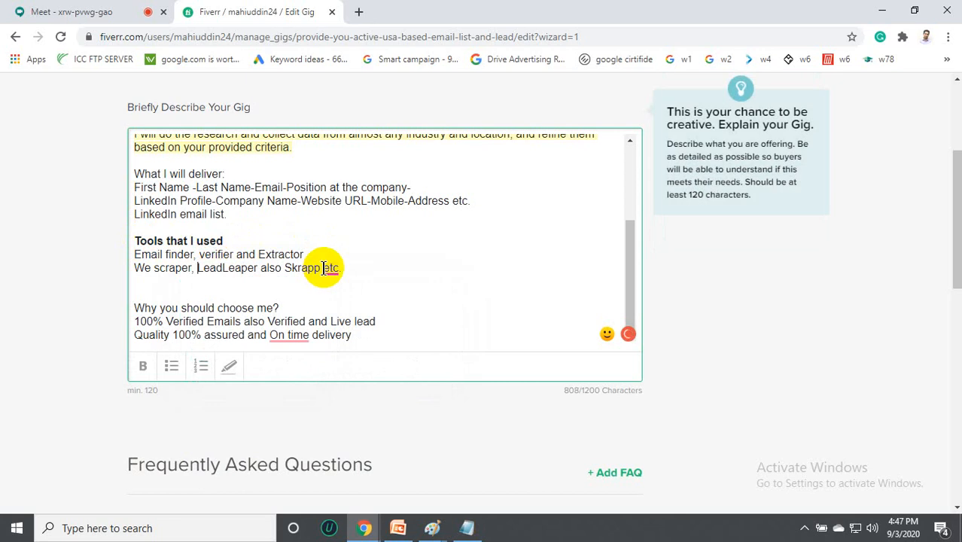
mouse_move(323, 268)
left_click(337, 306)
Make the "Why you should choose me?" heading bold and highlighted.
scroll(190, 290, "down", 2)
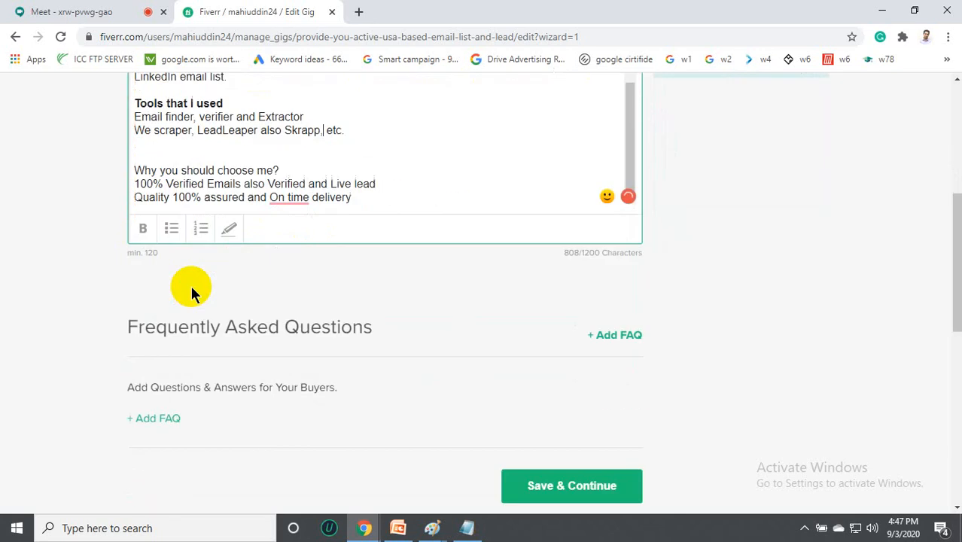
left_click_drag(280, 169, 113, 169)
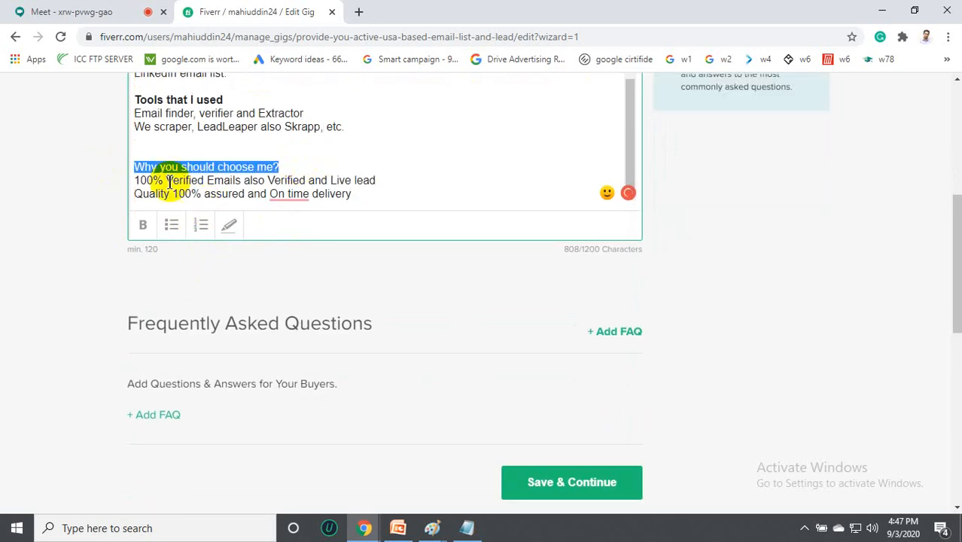
left_click(144, 226)
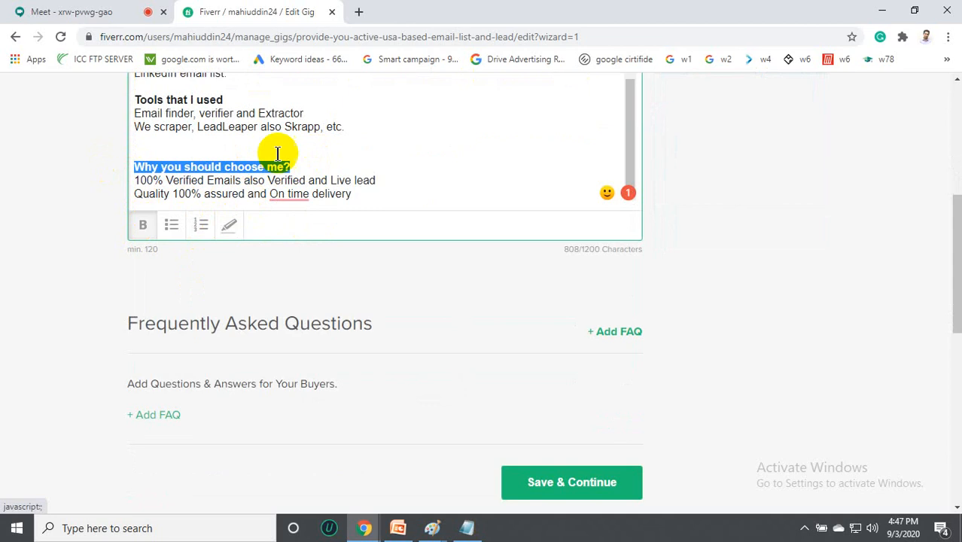
left_click(326, 167)
key("shift+Left")
triple_click(167, 168)
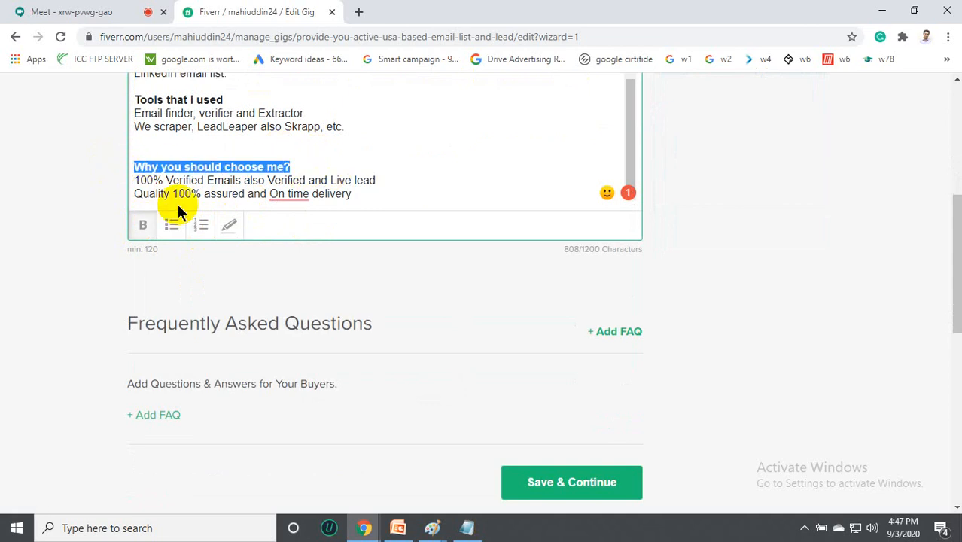
left_click(230, 226)
left_click(268, 167)
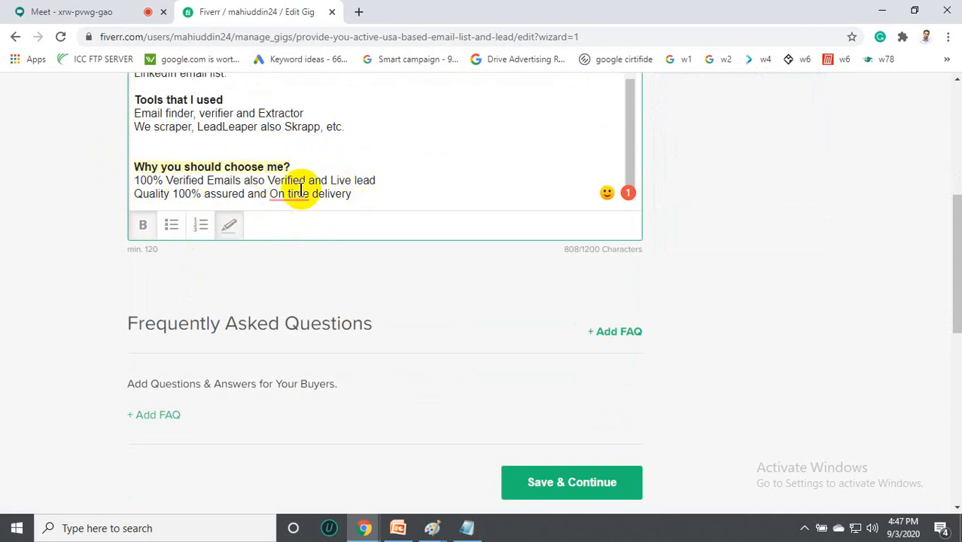
Correct "On time" to "On-time" and add the closing line "I will help you, so feel free to contact me. I am waiting for you...".
mouse_move(295, 196)
left_click(310, 220)
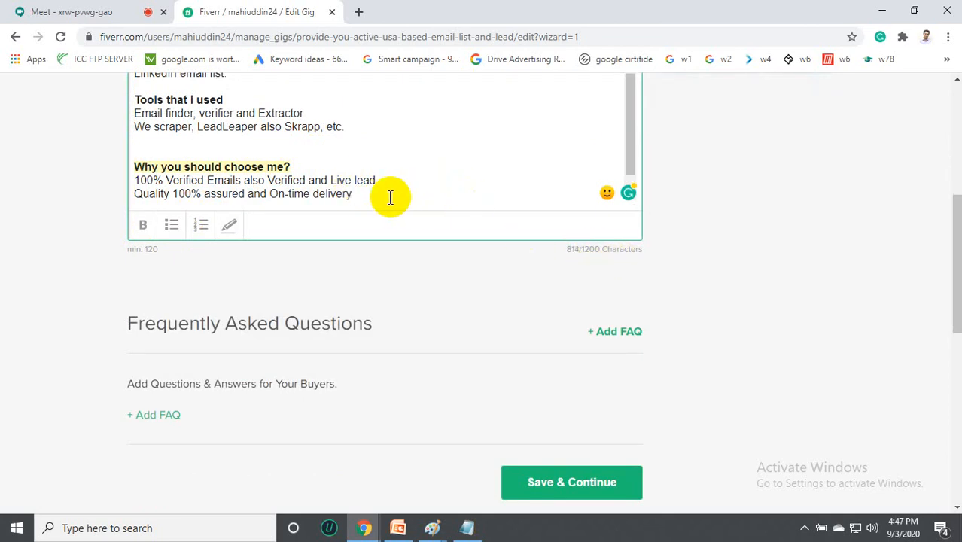
key("Return")
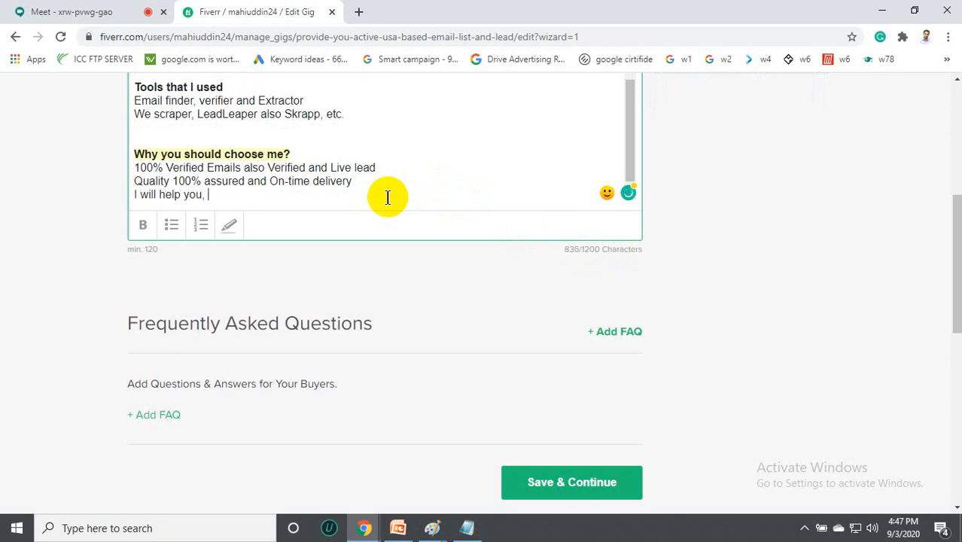
type("so feel free ")
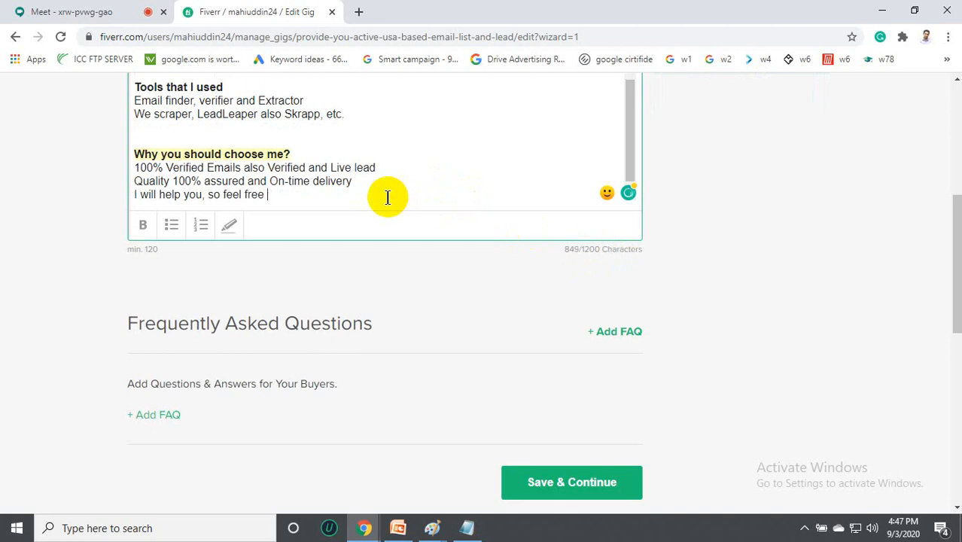
type("yto contact me. I am waitin")
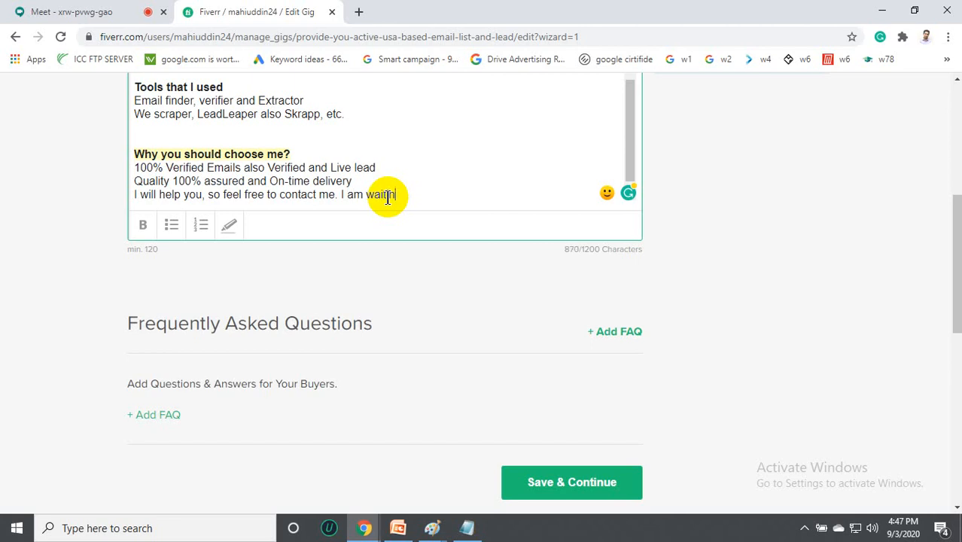
type("g for you...")
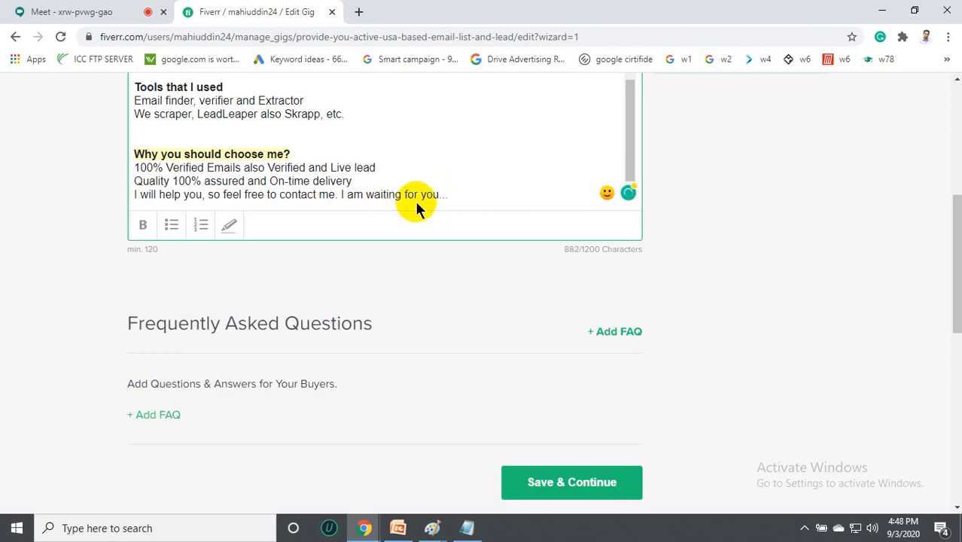
Highlight the closing line that begins "I will help you" at the end of the gig description.
scroll(413, 203, "up", 1)
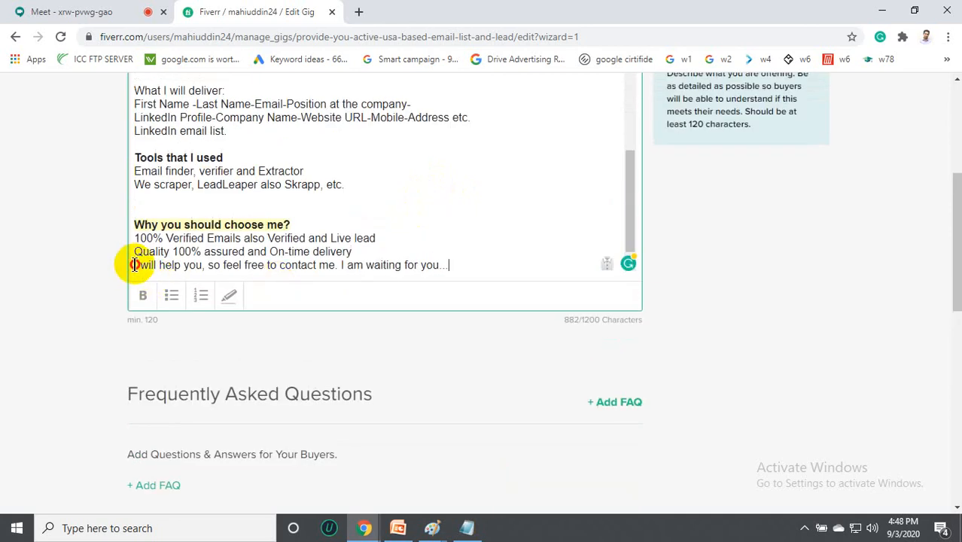
left_click_drag(134, 267, 401, 266)
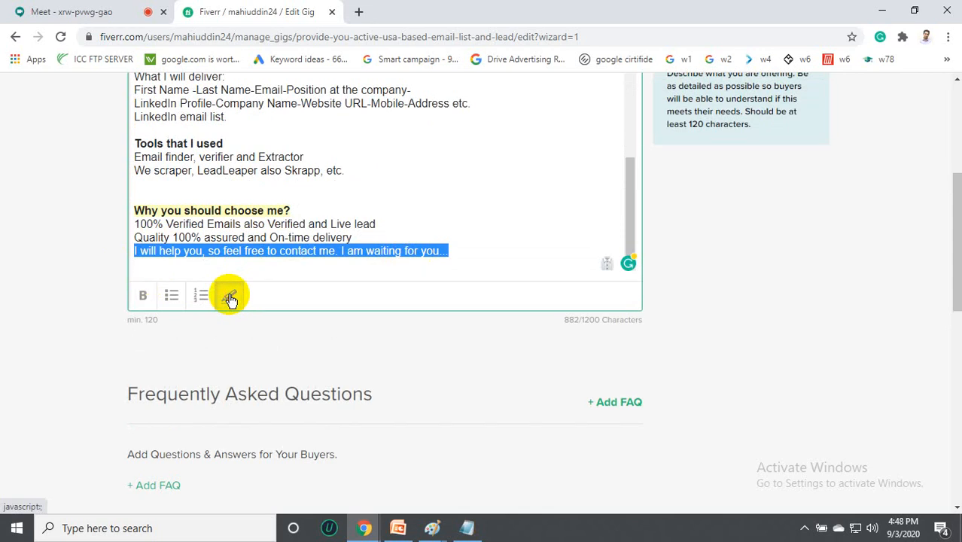
left_click(277, 262)
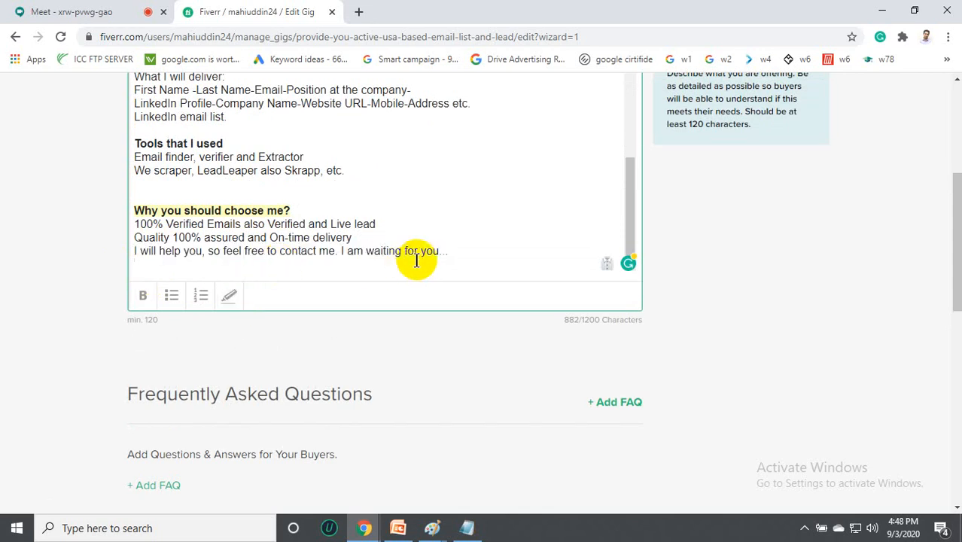
left_click_drag(433, 253, 134, 255)
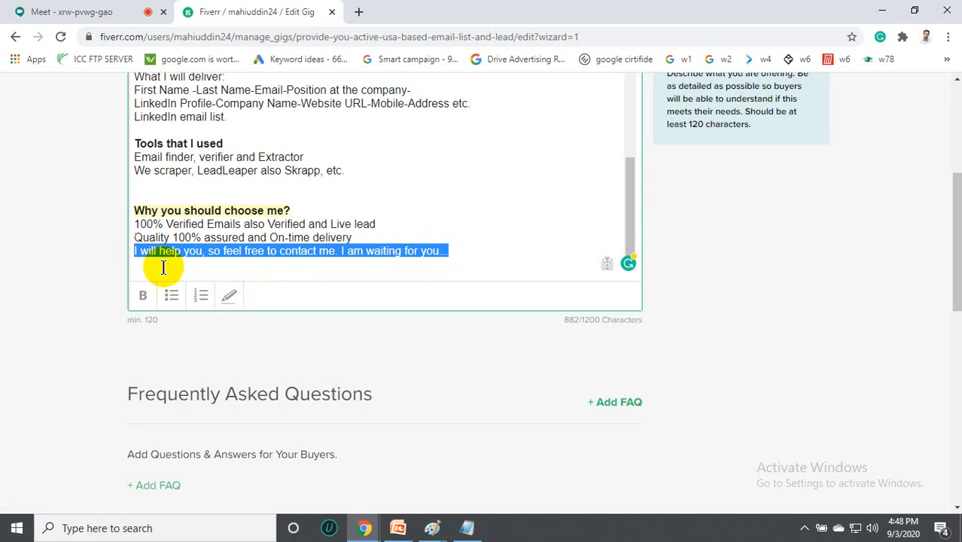
left_click(230, 299)
left_click(242, 246)
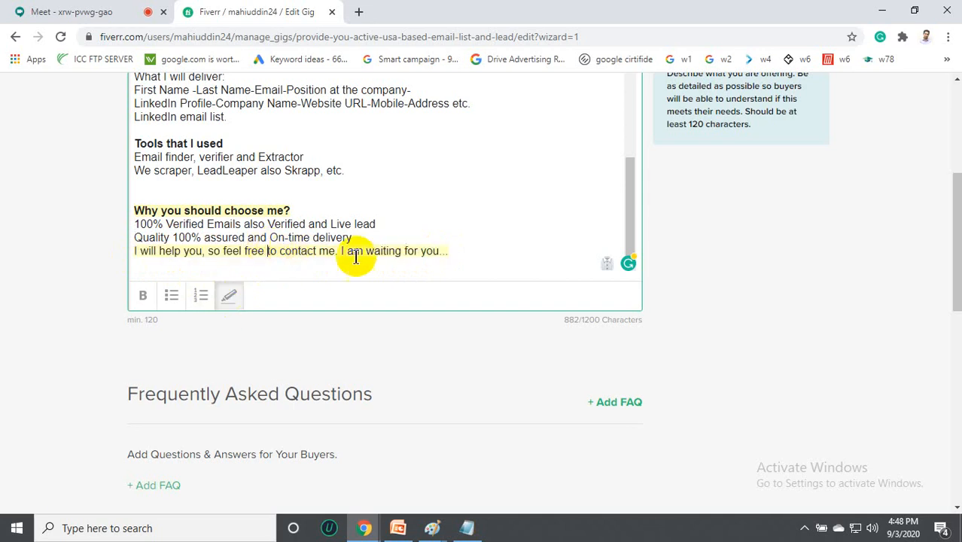
left_click(449, 252)
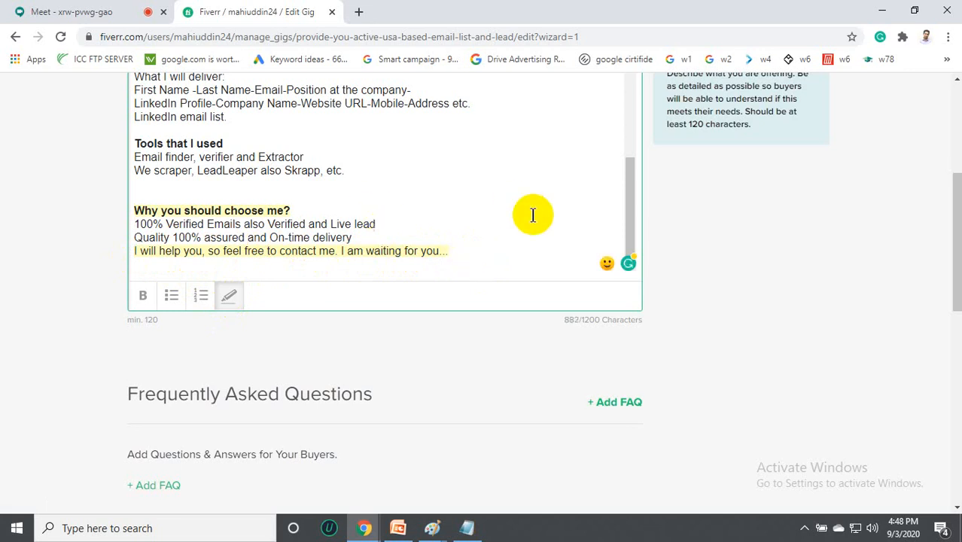
left_click(391, 237)
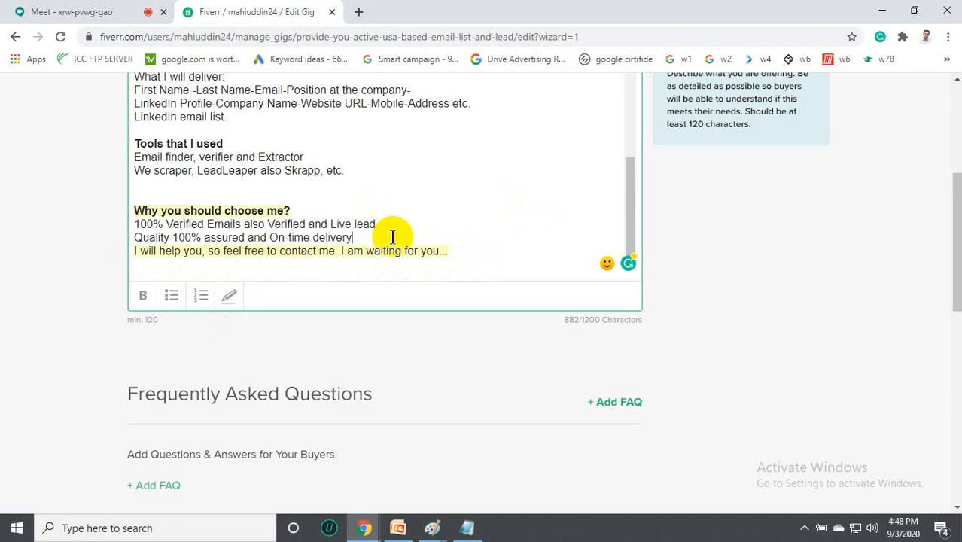
Insert a blank line above the highlighted closing line that begins "I will help you" and review the gig description.
key("Return")
scroll(301, 226, "up", 5)
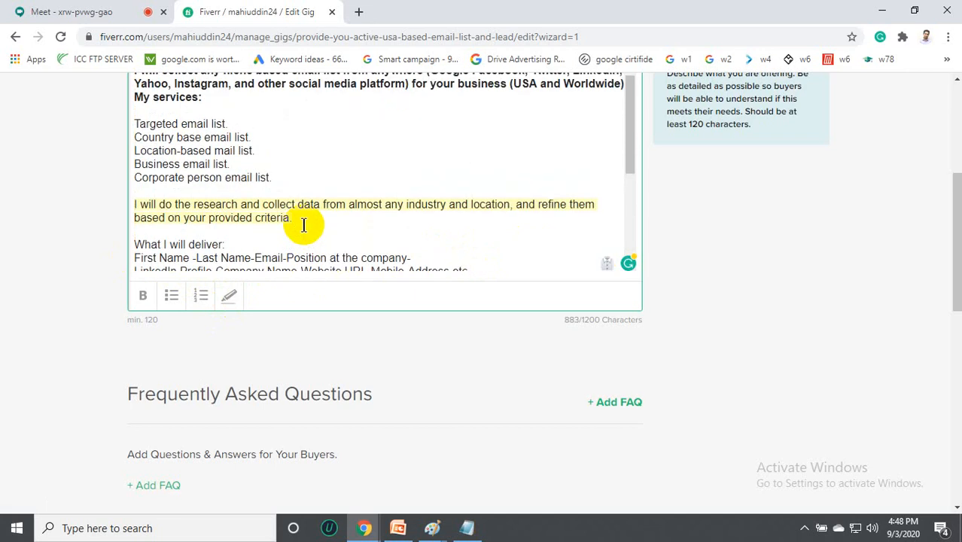
scroll(431, 187, "up", 4)
scroll(401, 337, "down", 5)
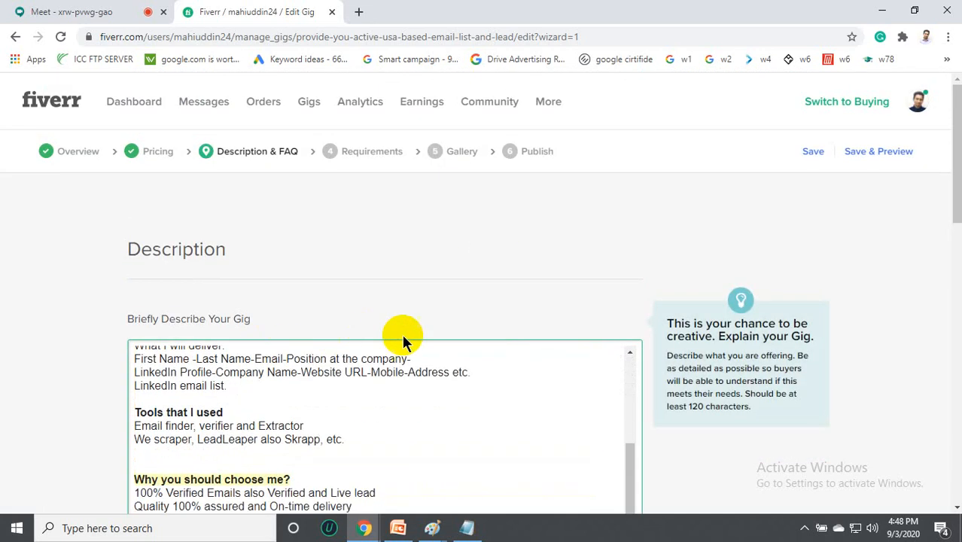
scroll(721, 322, "down", 3)
scroll(415, 297, "up", 5)
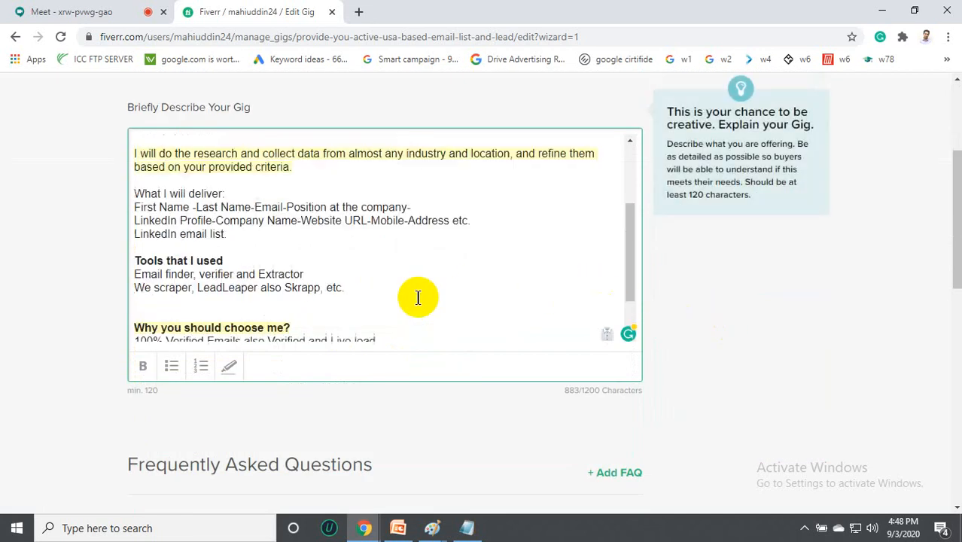
scroll(365, 294, "up", 2)
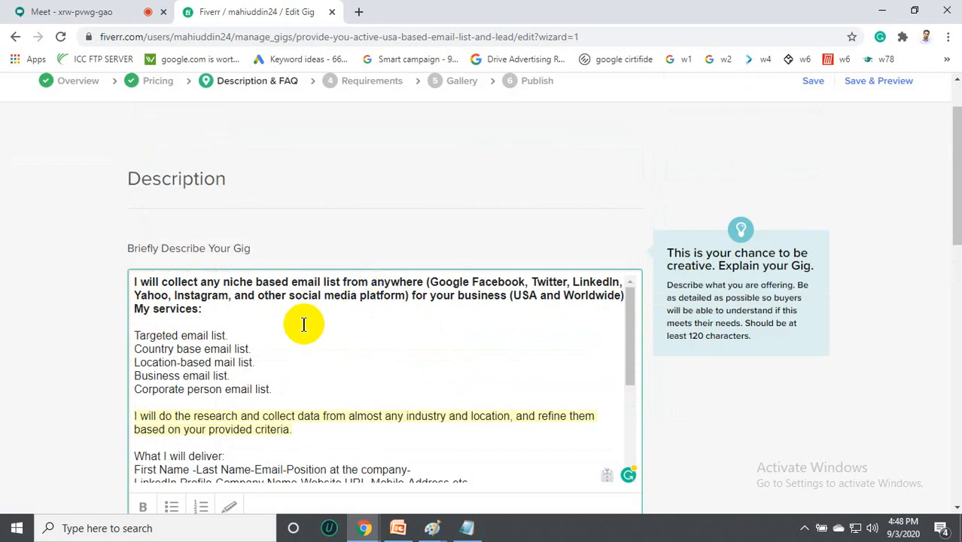
scroll(303, 324, "up", 1)
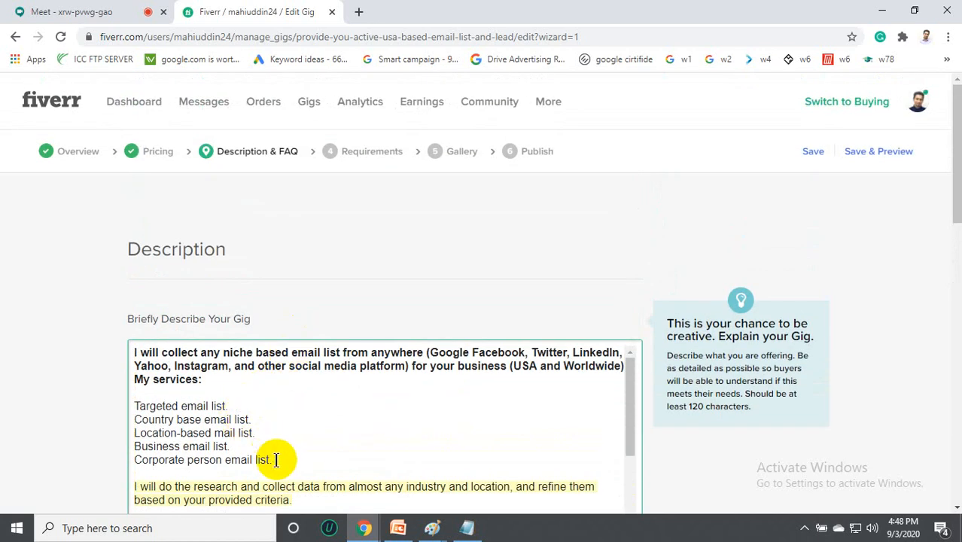
left_click_drag(276, 460, 214, 402)
scroll(428, 347, "down", 4)
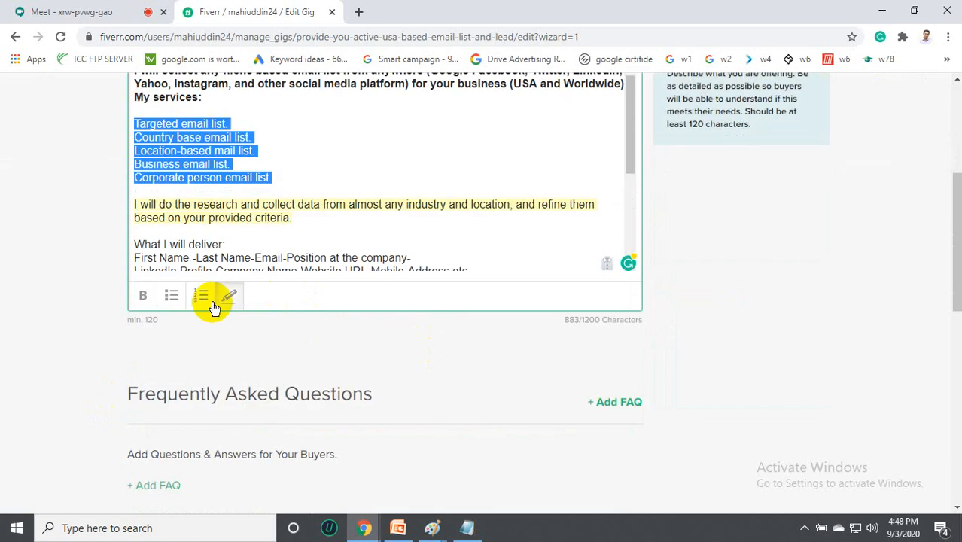
left_click(199, 181)
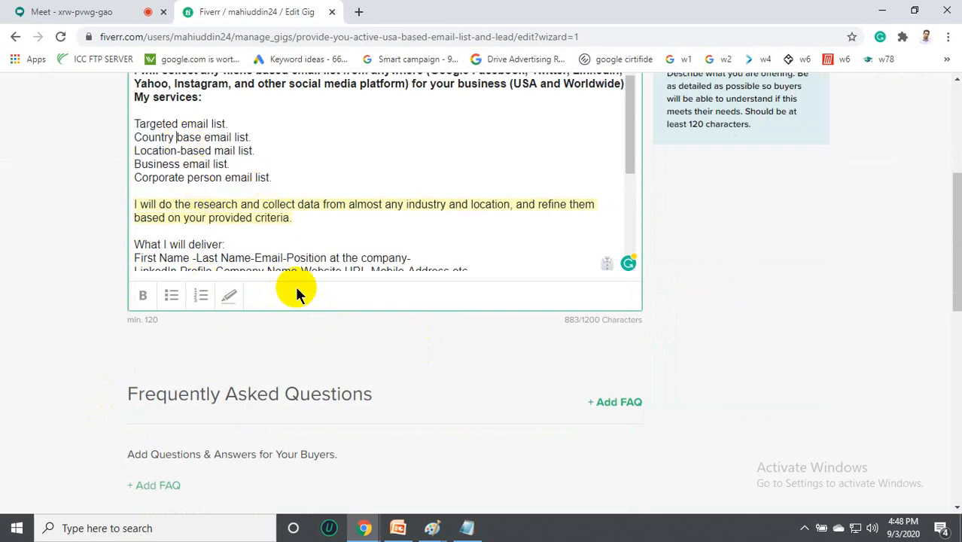
Save the finished gig description without any FAQ and continue to the buyer requirements.
scroll(468, 211, "up", 3)
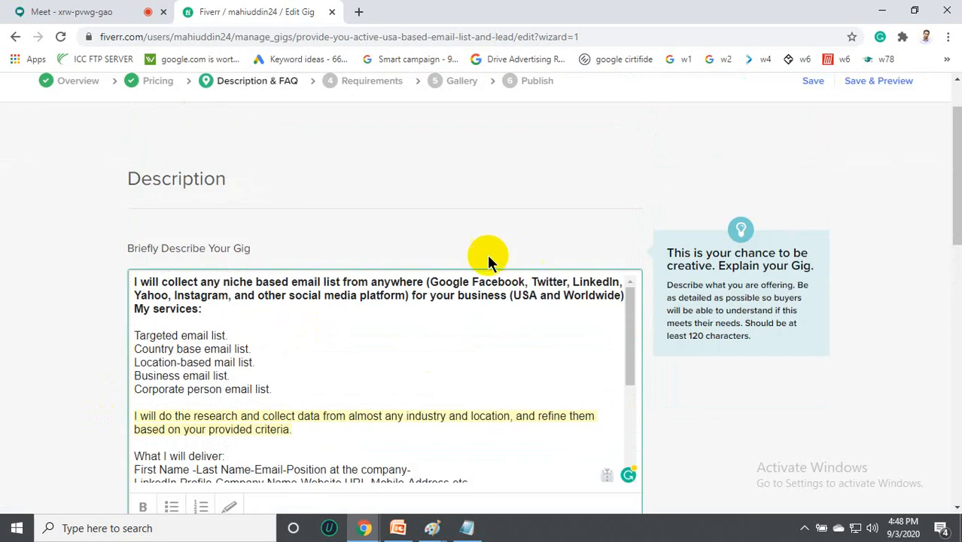
scroll(355, 351, "down", 1)
scroll(461, 338, "up", 1)
scroll(587, 324, "down", 1)
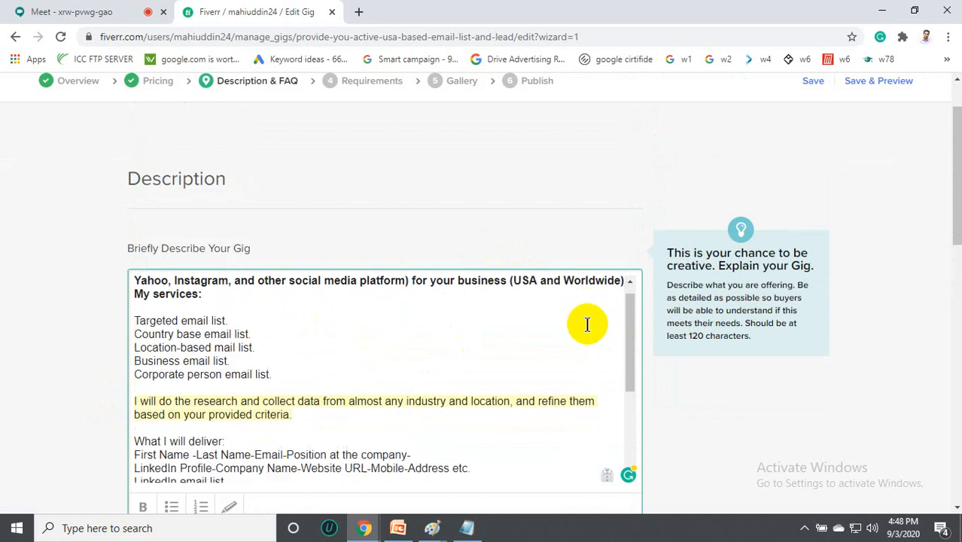
scroll(587, 325, "down", 8)
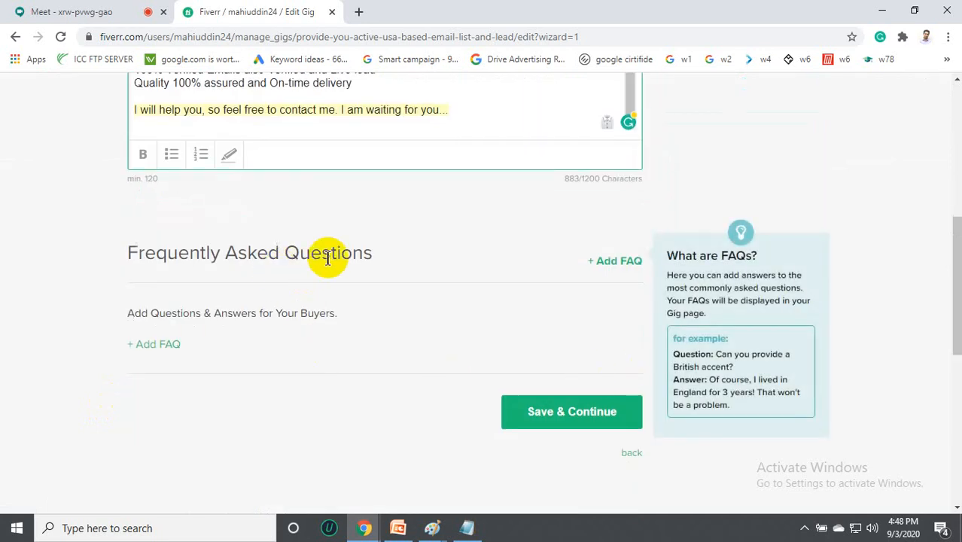
left_click(561, 419)
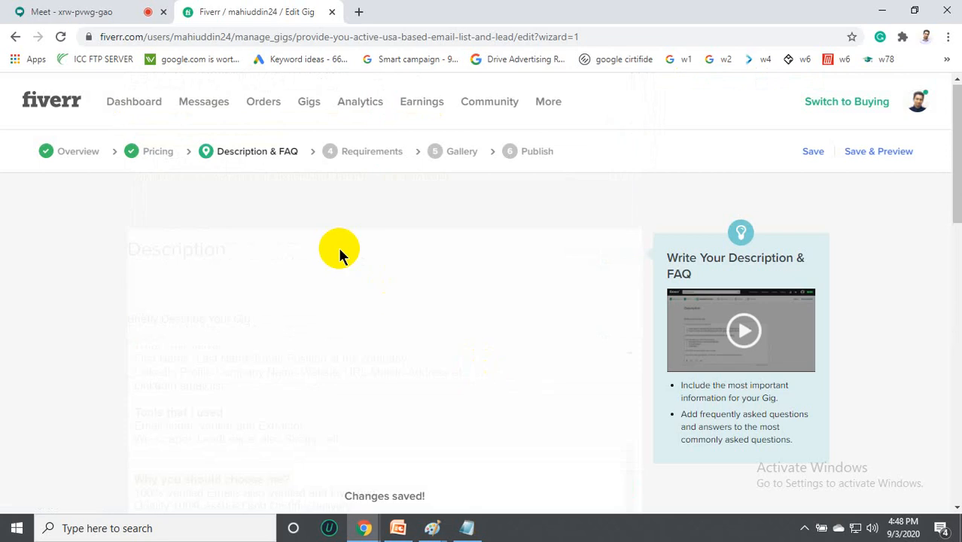
Begin requirement #1 with "Clear information from client also" and accept the suggested article "the" before "client".
scroll(288, 215, "down", 2)
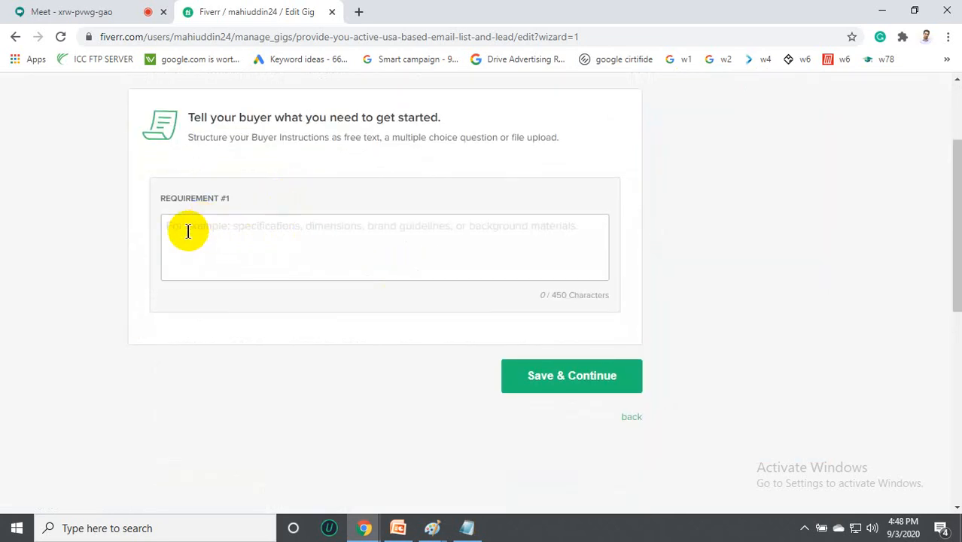
left_click(235, 232)
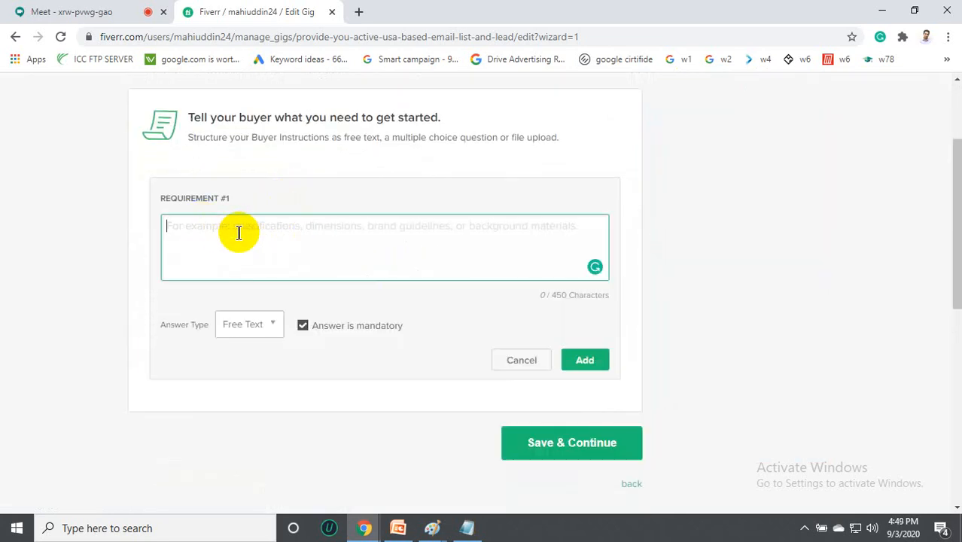
type("Clear")
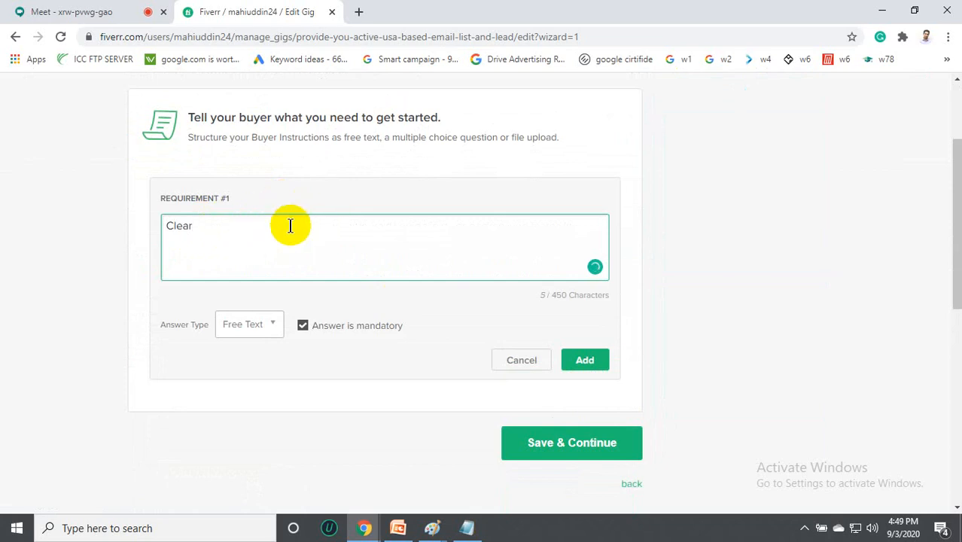
type("information from client")
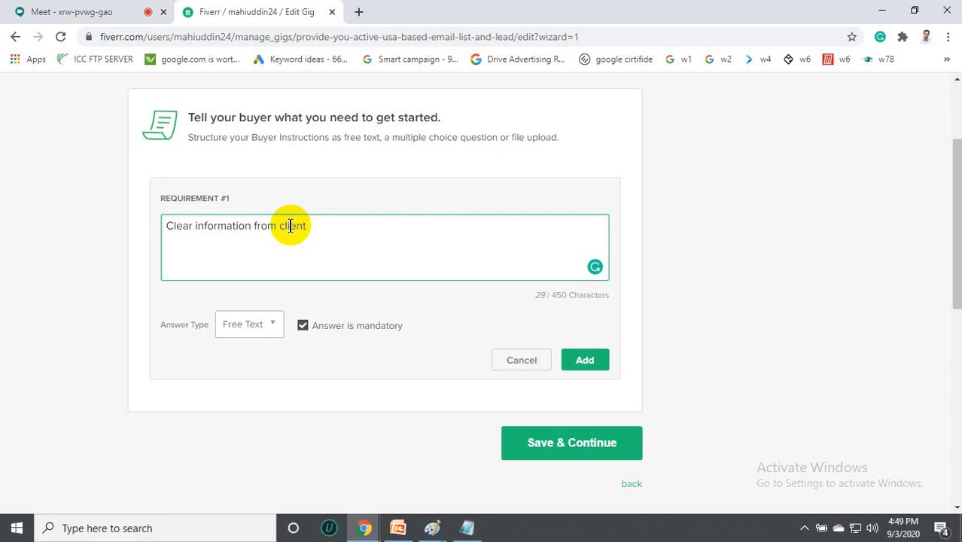
type(" also")
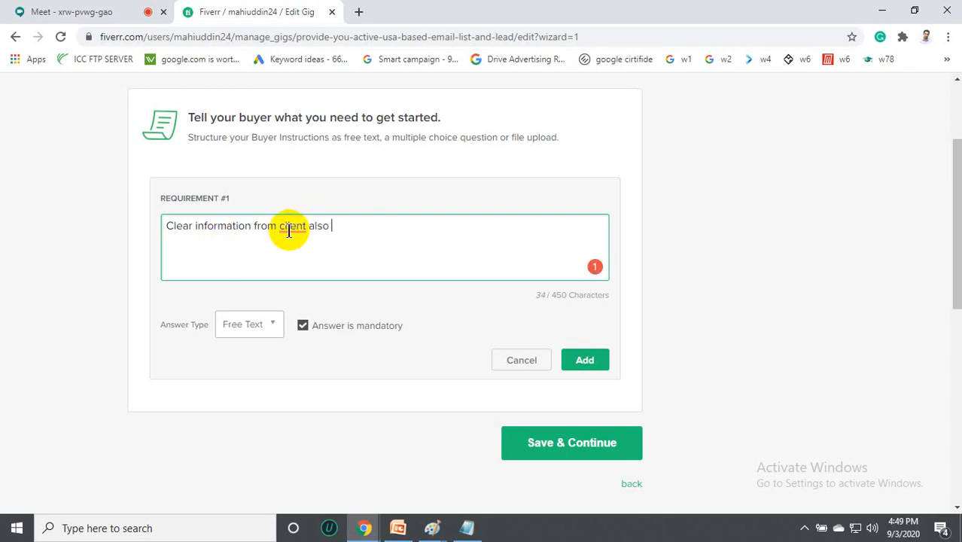
left_click(290, 229)
left_click(310, 264)
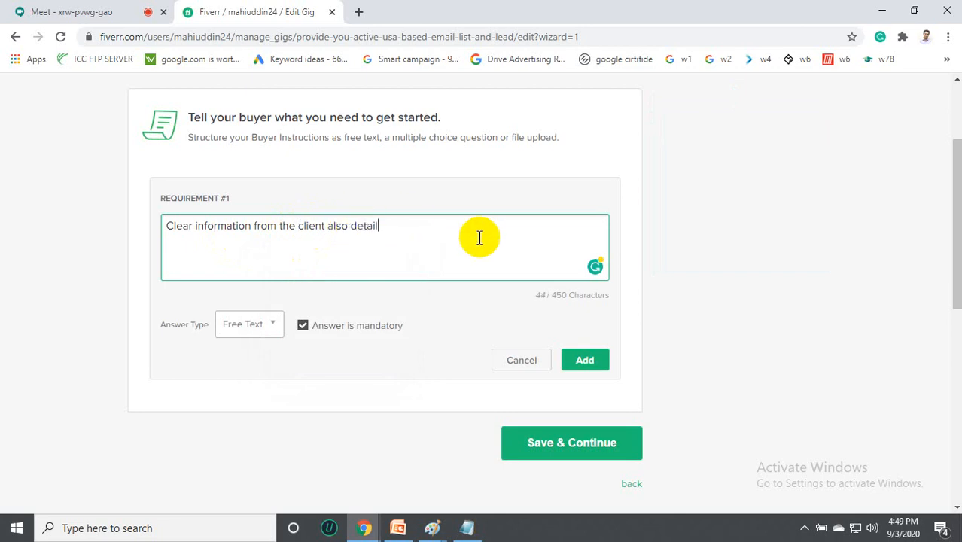
type("information")
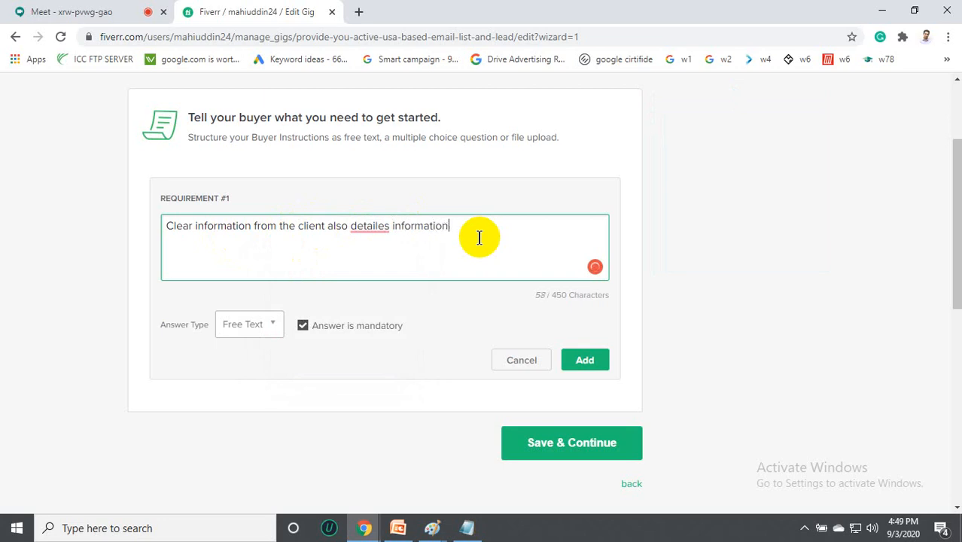
key("BackSpace")
key("BackSpace")
key("BackSpace")
key("BackSpace")
key("BackSpace")
key("BackSpace")
key("BackSpace")
key("BackSpace")
key("BackSpace")
key("BackSpace")
key("BackSpace")
key("BackSpace")
key("BackSpace")
key("BackSpace")
key("BackSpace")
key("BackSpace")
key("BackSpace")
key("BackSpace")
key("BackSpace")
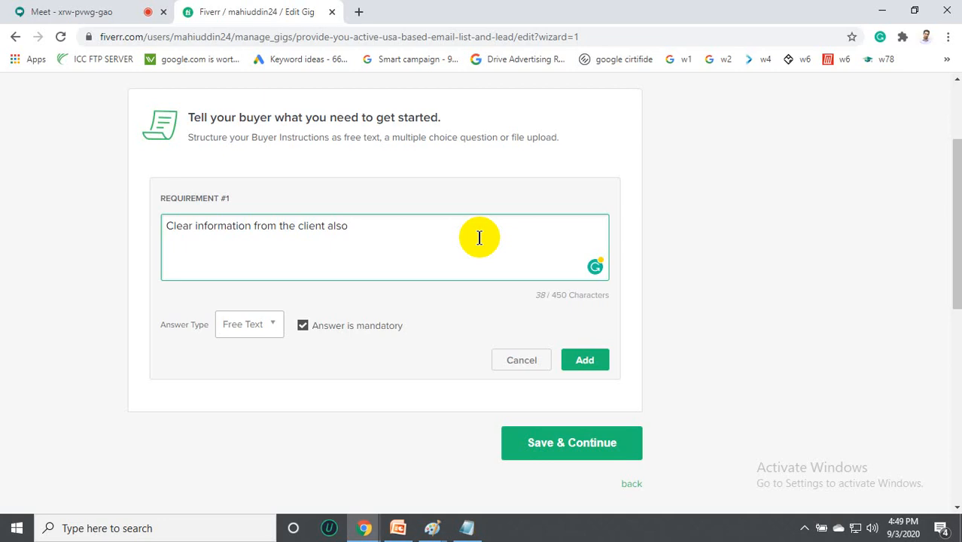
Append "requirement and others.", accept the suggested word "required", and delete "also required" from before "and others.".
type("requirement and others.")
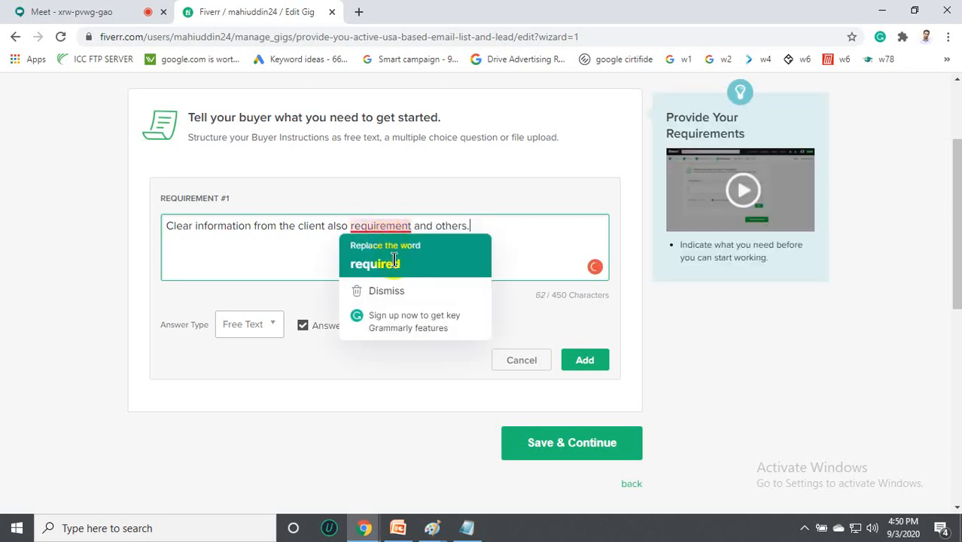
left_click(394, 261)
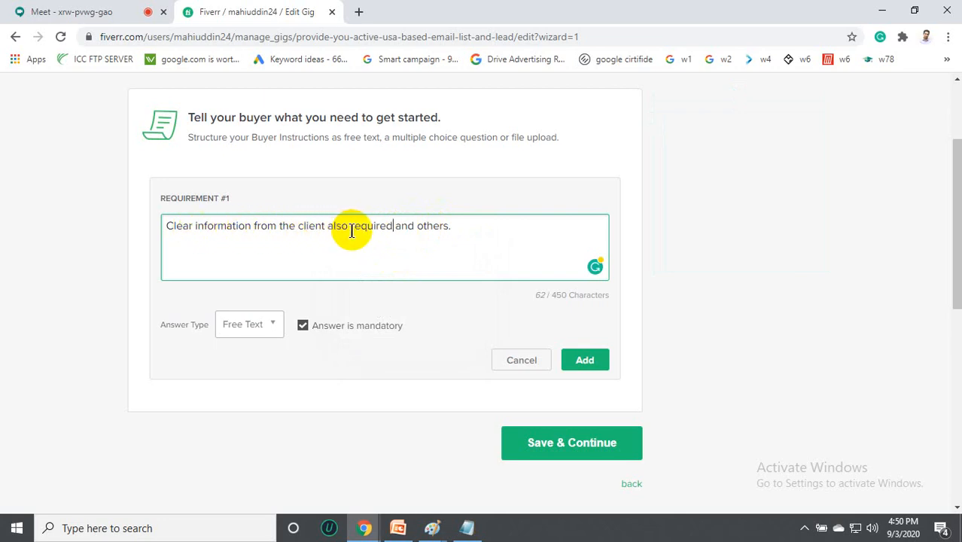
key("BackSpace")
key("BackSpace")
key("BackSpace")
key("BackSpace")
key("BackSpace")
key("BackSpace")
key("BackSpace")
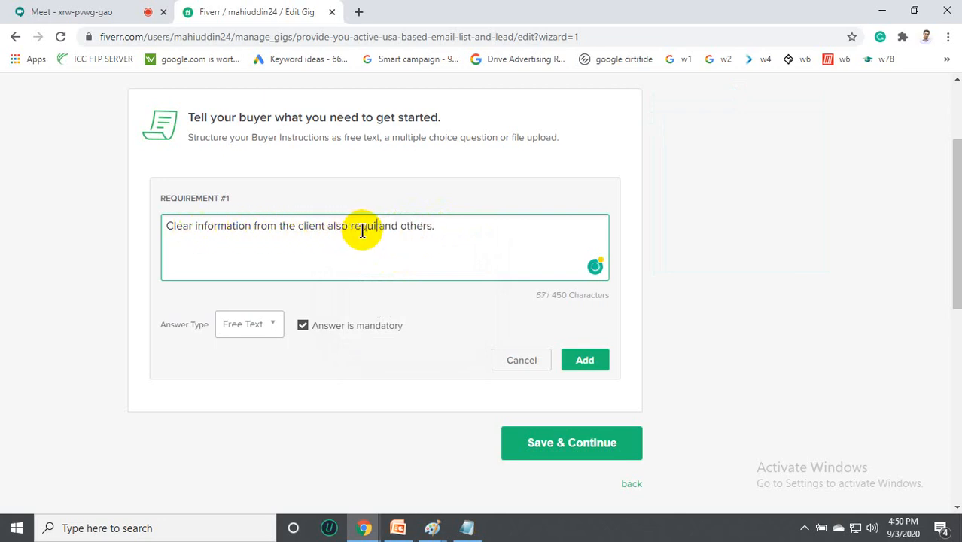
key("BackSpace")
key("BackSpace")
key("BackSpace")
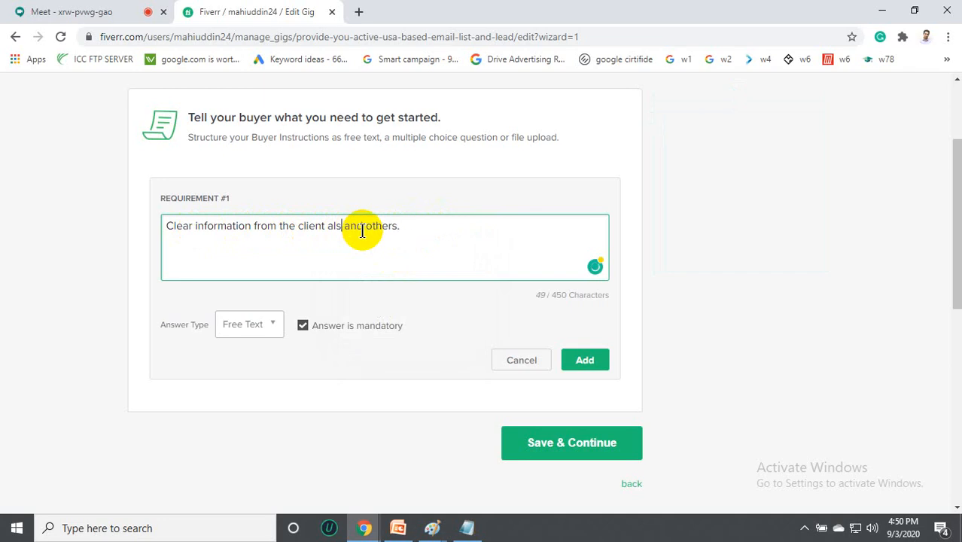
key("BackSpace")
key("BackSpace")
Insert "and requirement" after "Clear information" in requirement #1, using the suggested spelling and spacing correction.
left_click(260, 226)
type("and re")
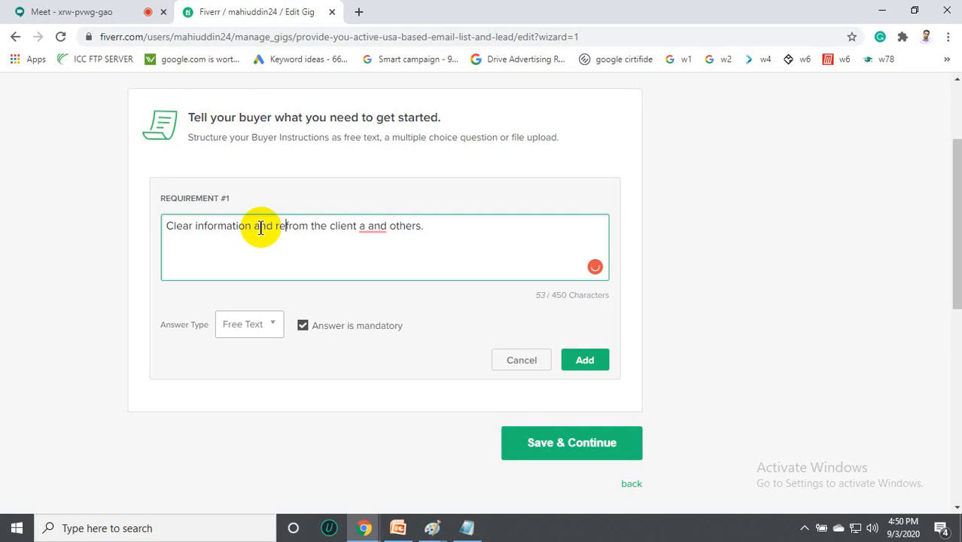
type("qu")
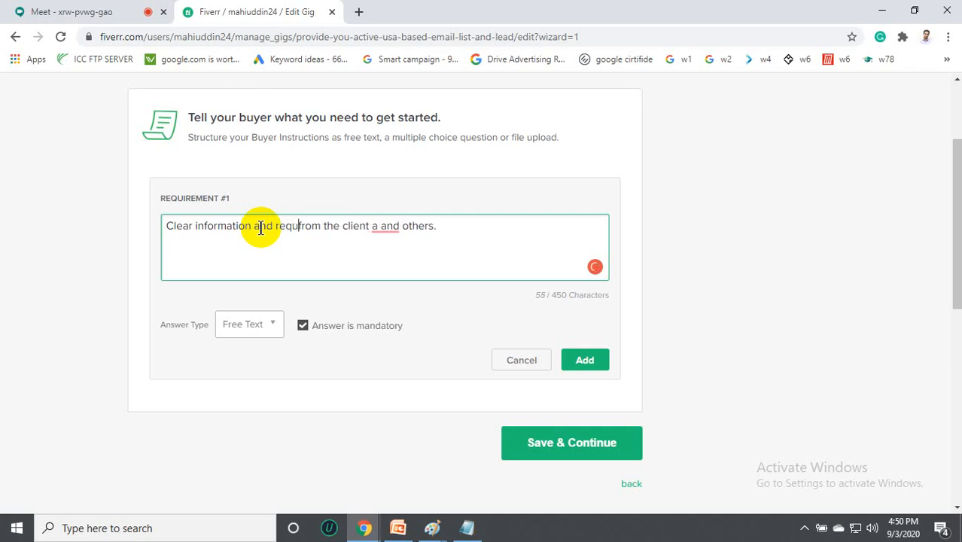
type("i")
type("rement")
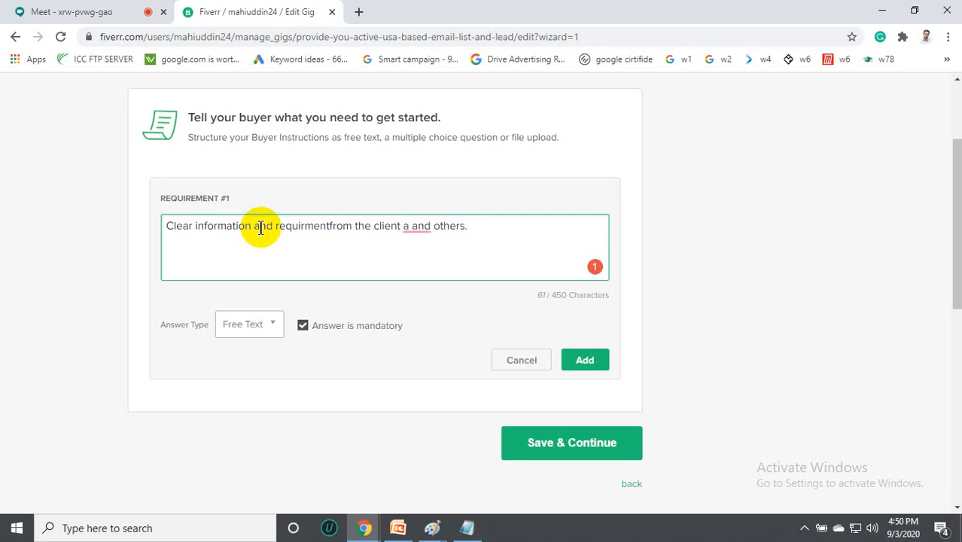
mouse_move(305, 225)
left_click(329, 254)
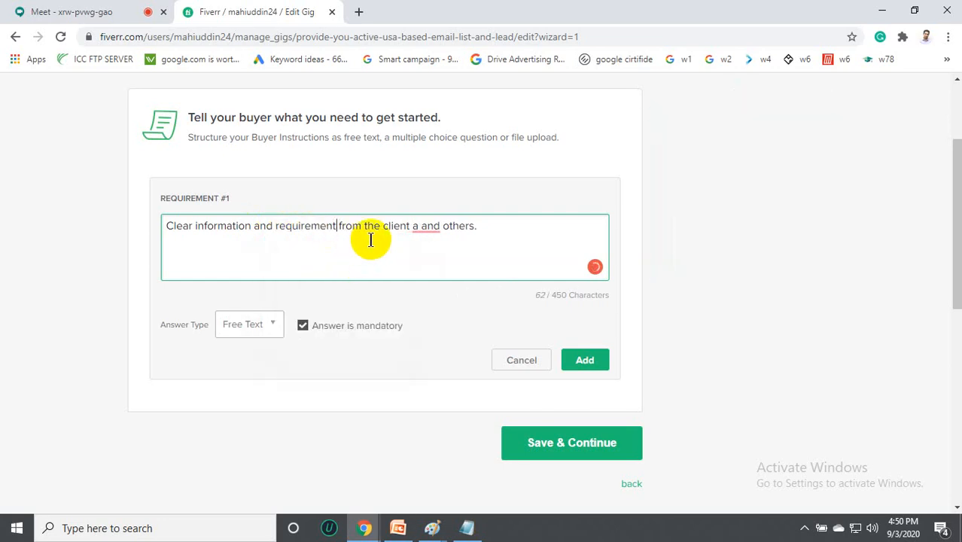
Remove the stray "a" after "client" and accept the suggested plural "requirements" and the extra-space correction.
mouse_move(429, 224)
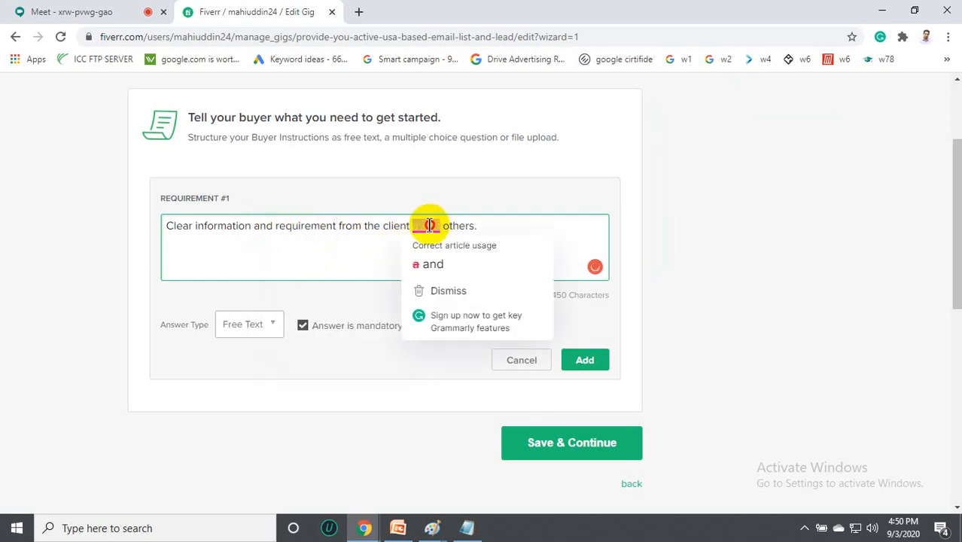
left_click(417, 225)
key("BackSpace")
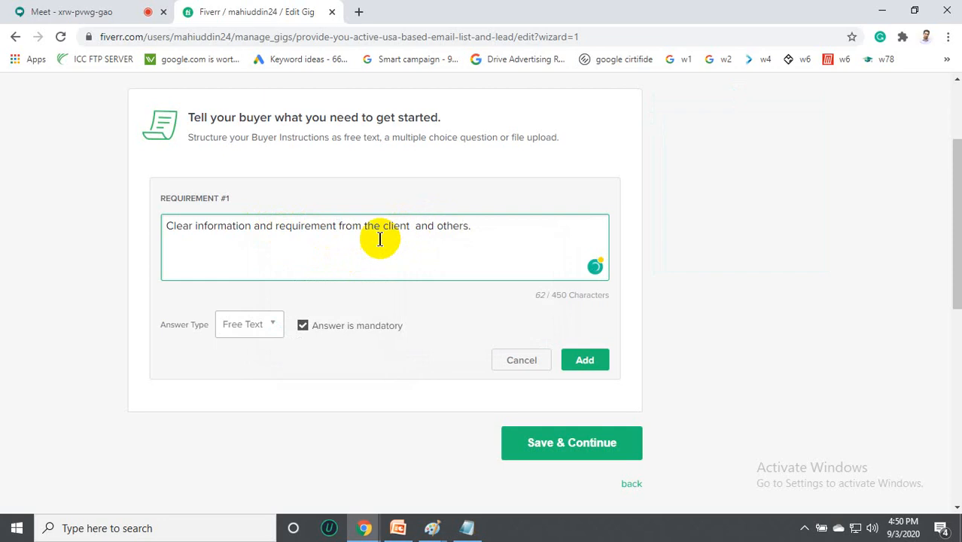
mouse_move(317, 224)
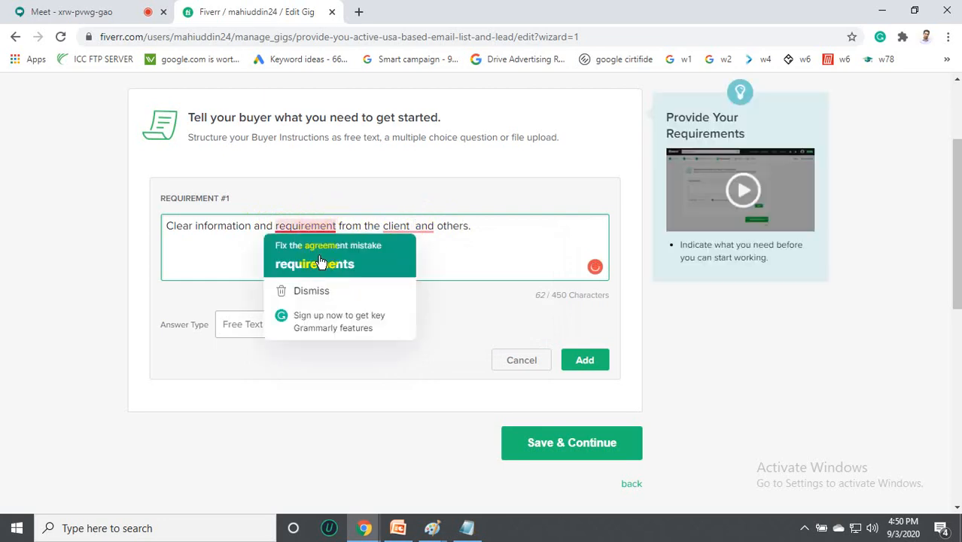
left_click(322, 262)
mouse_move(406, 226)
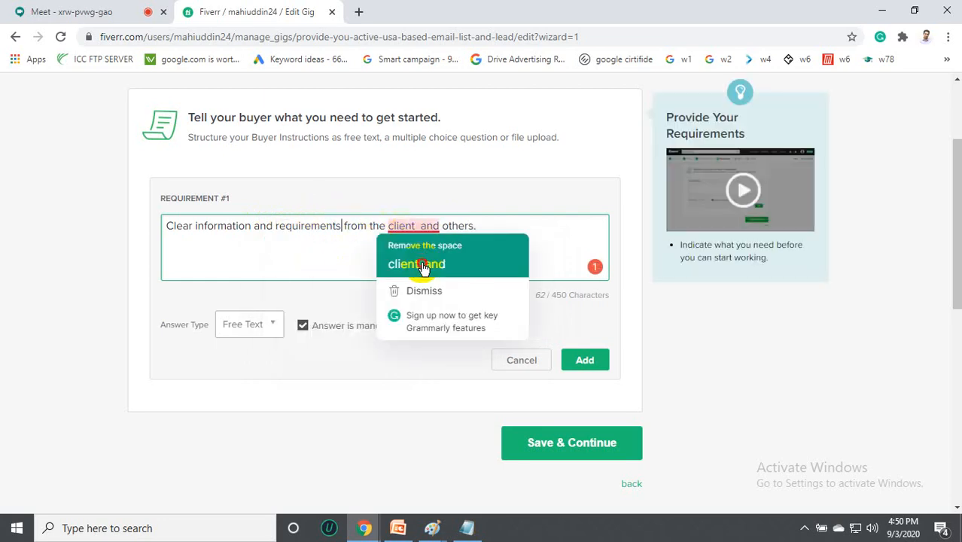
left_click(422, 262)
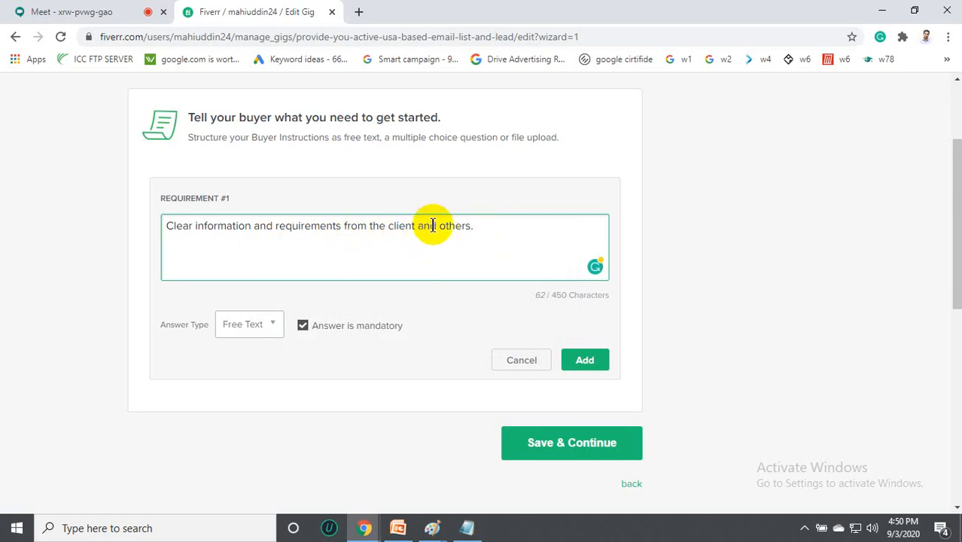
Add the mandatory free-text requirement to the gig, save it and continue to the gig gallery's video section.
left_click(594, 361)
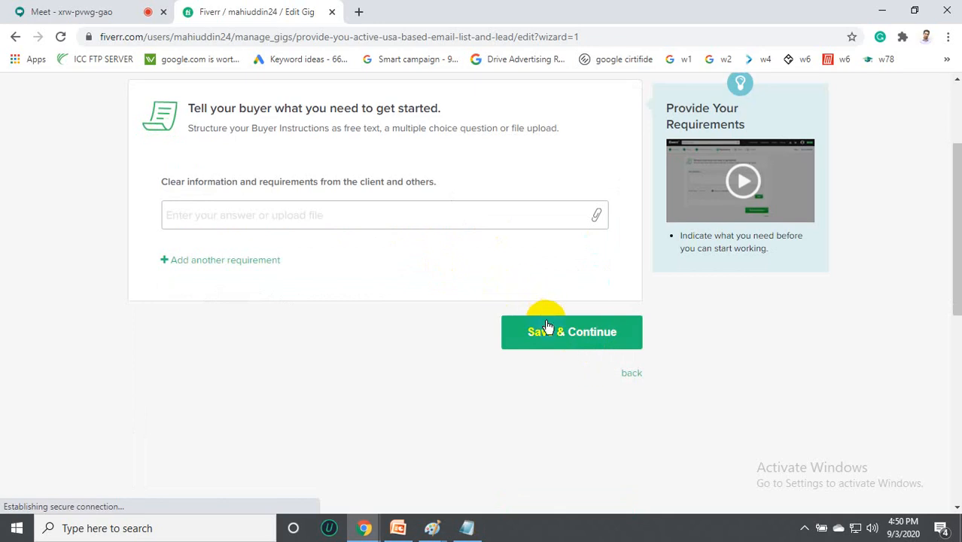
left_click(548, 326)
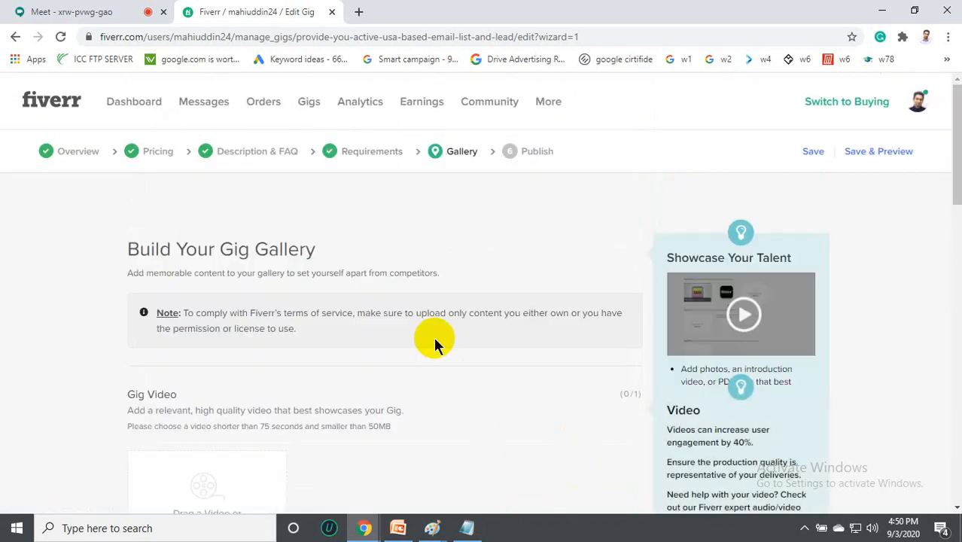
scroll(398, 312, "down", 3)
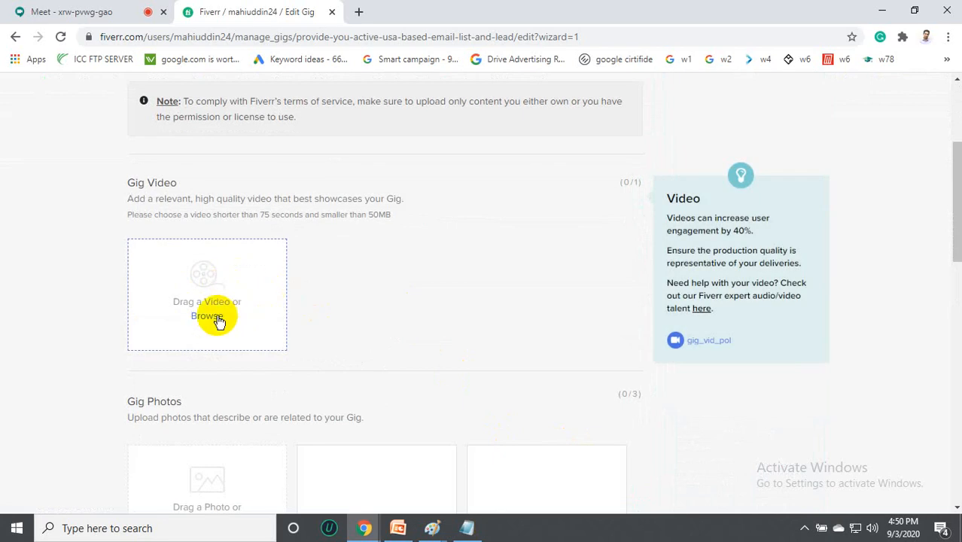
Try to upload seoclark.jpg from the Desktop as the first photo in the gig's photo section.
scroll(216, 319, "down", 2)
scroll(215, 318, "up", 1)
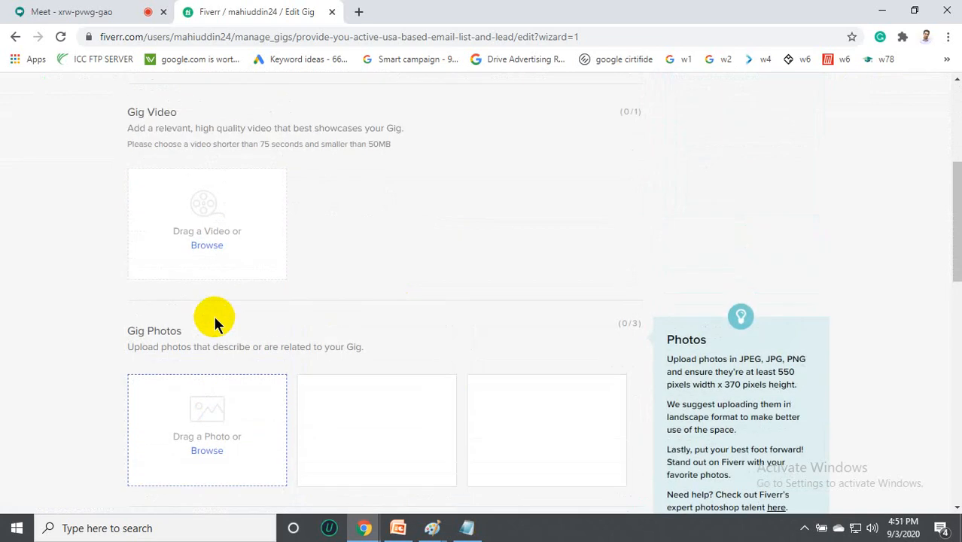
scroll(217, 247, "down", 3)
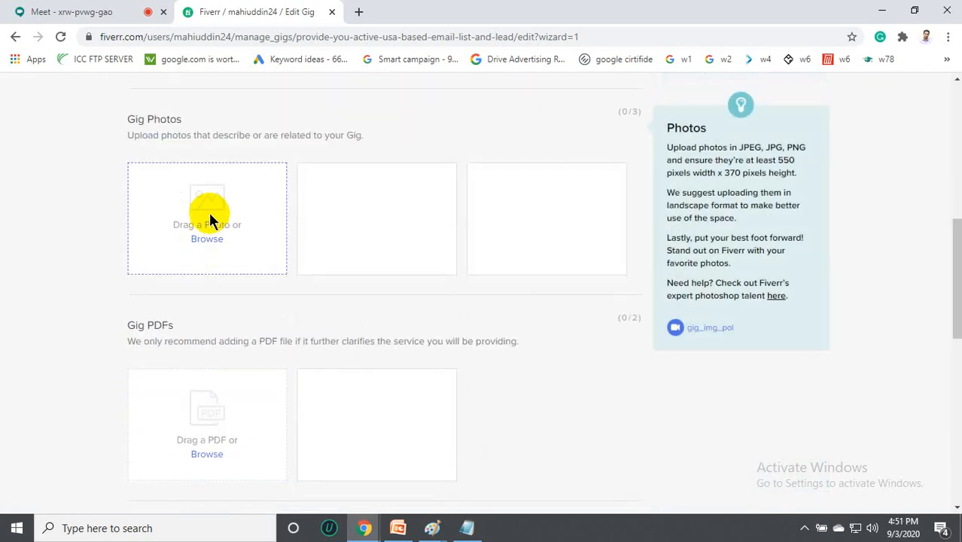
scroll(209, 225, "up", 3)
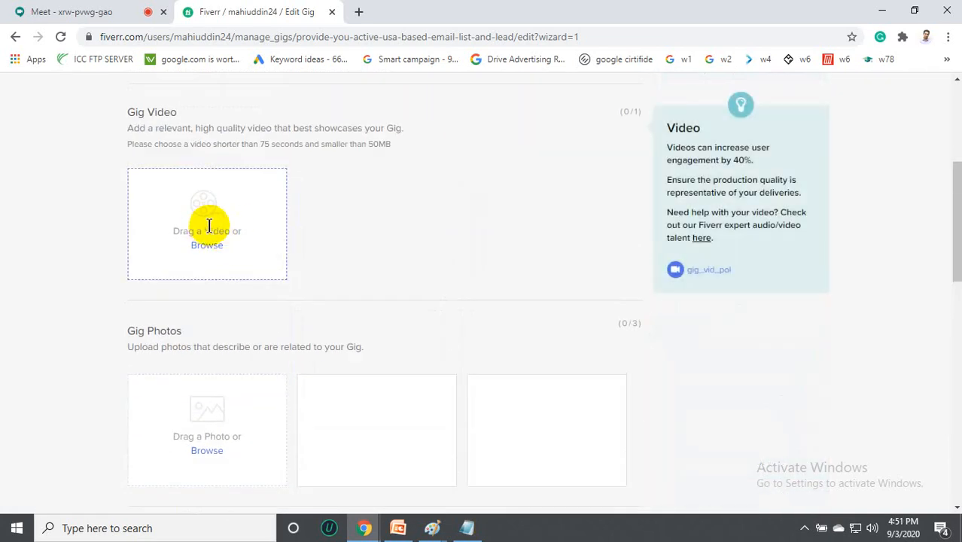
scroll(213, 256, "down", 1)
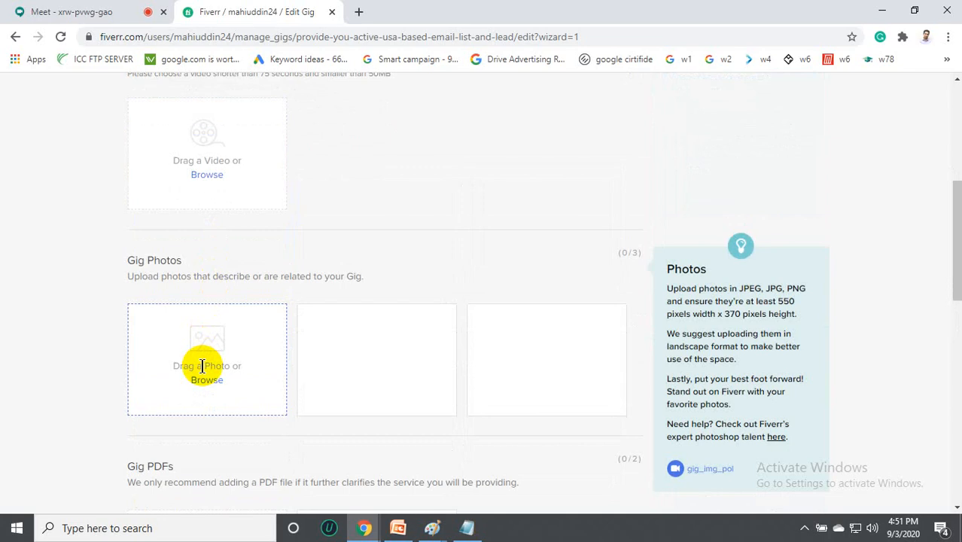
left_click(204, 380)
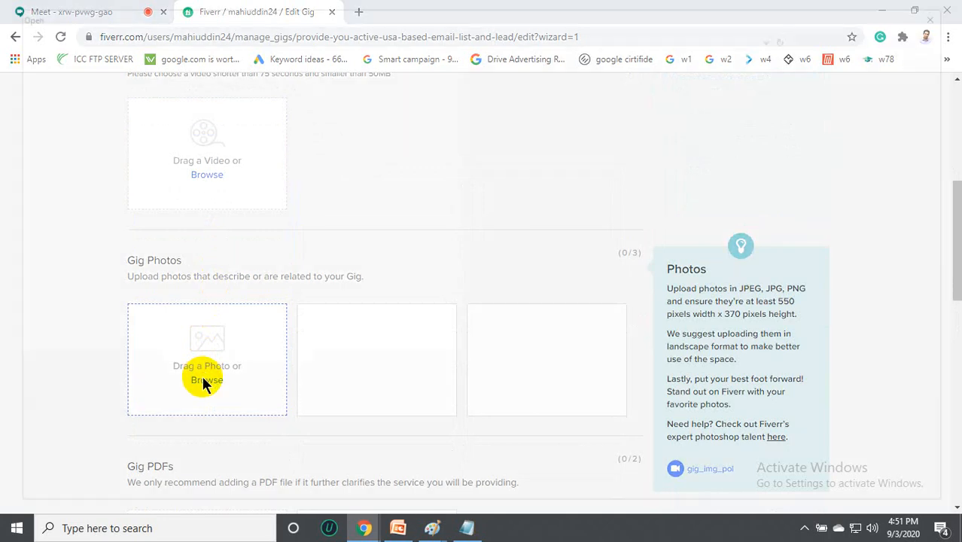
scroll(438, 302, "down", 2)
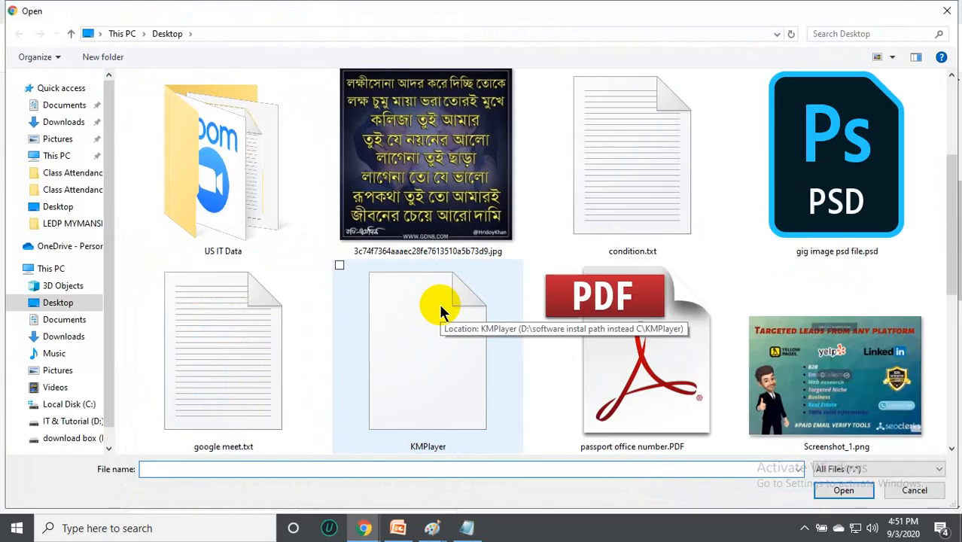
scroll(439, 312, "down", 5)
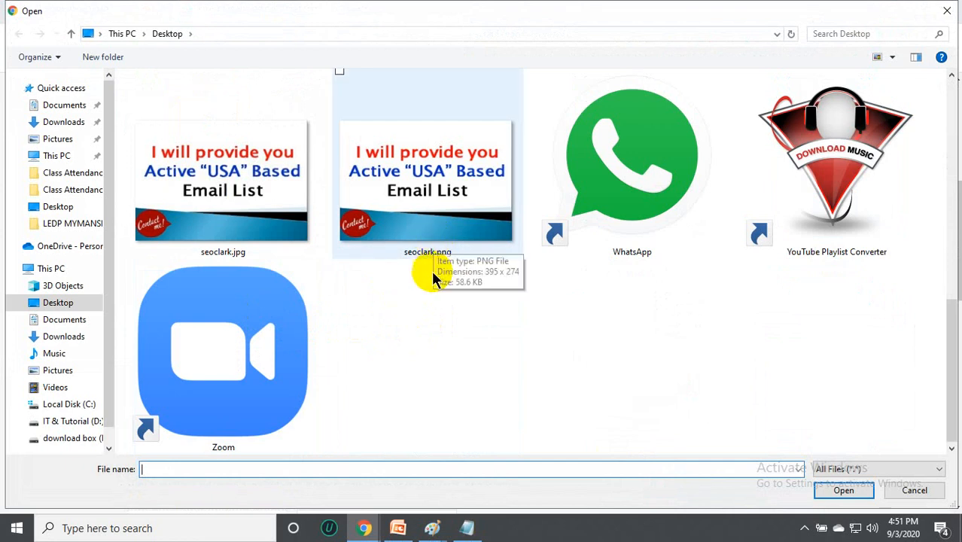
left_click(224, 193)
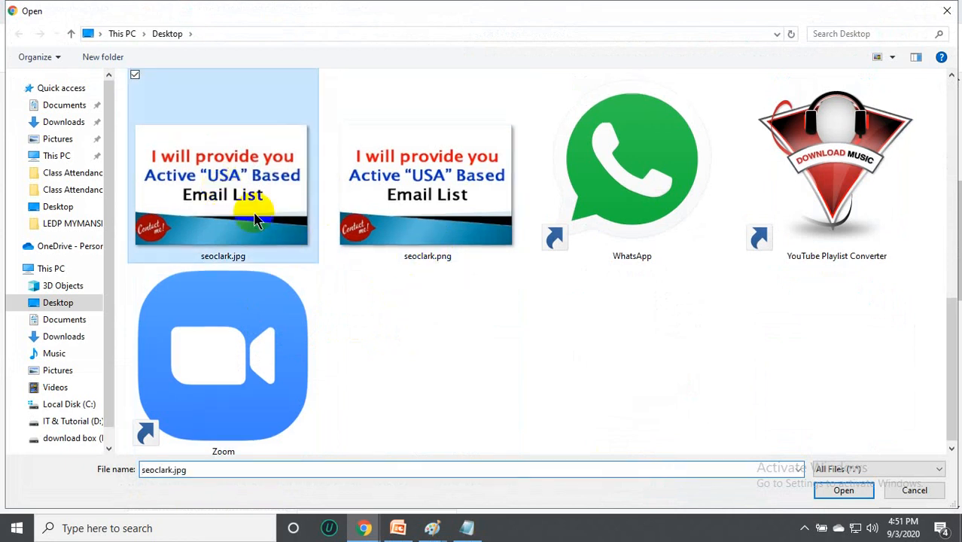
left_click(833, 493)
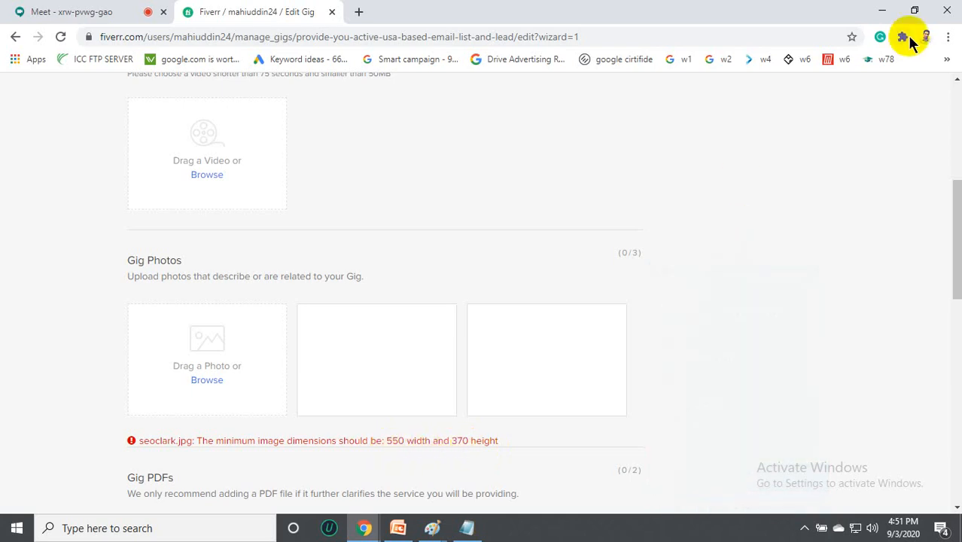
Switch to the desktop and open the image seoclark.jpg for editing in Paint.
left_click(882, 12)
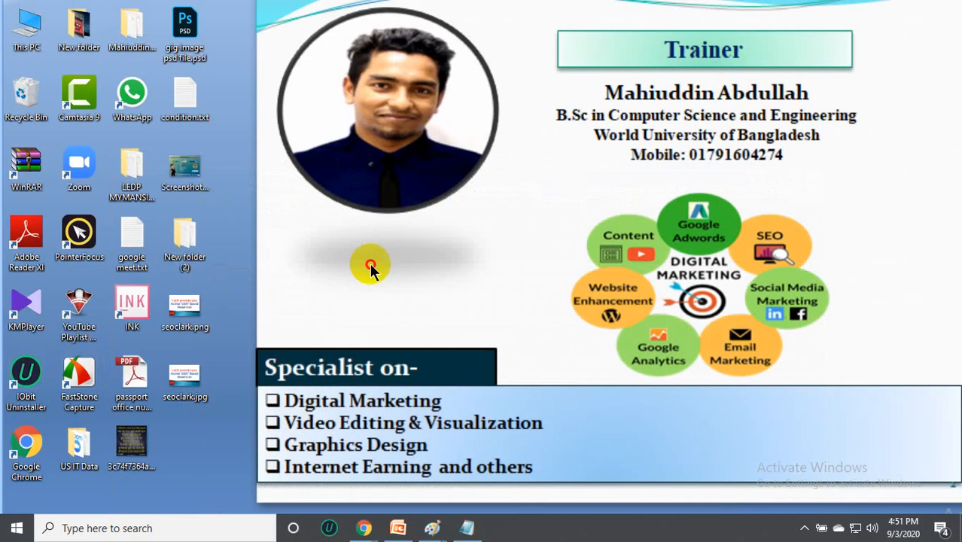
left_click(197, 395)
left_click(232, 333)
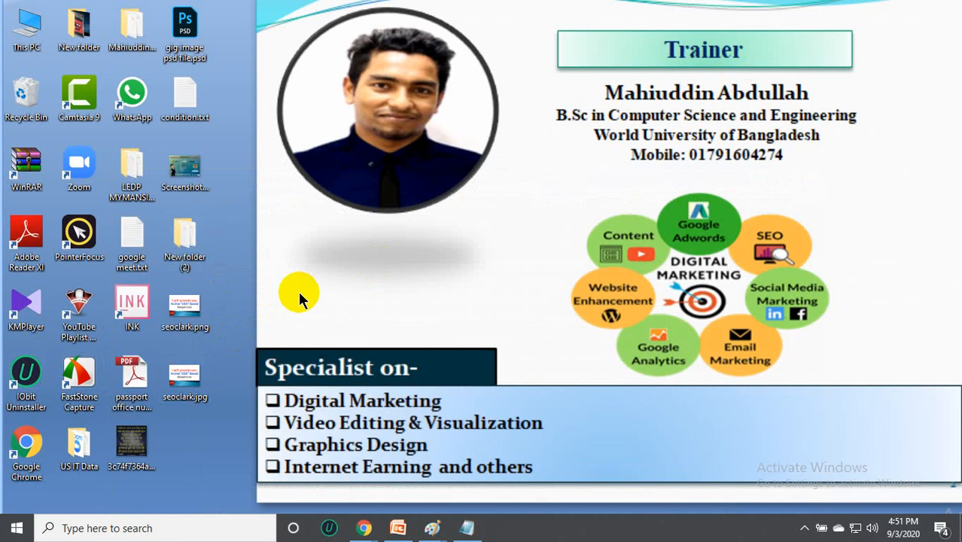
left_click(193, 374)
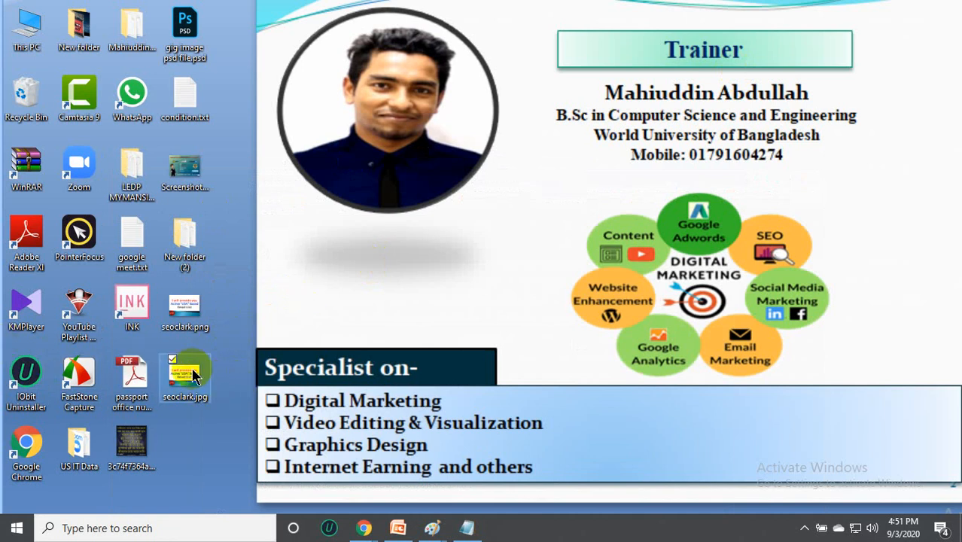
right_click(193, 374)
left_click(236, 137)
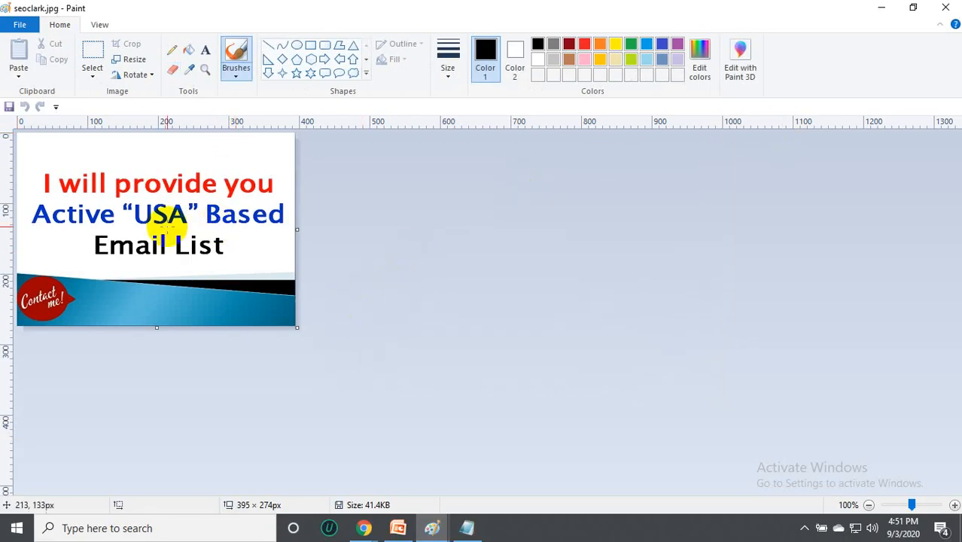
Set the image resize to pixels without maintaining the aspect ratio, and check the minimum photo dimensions on the gig page.
key("ctrl+w")
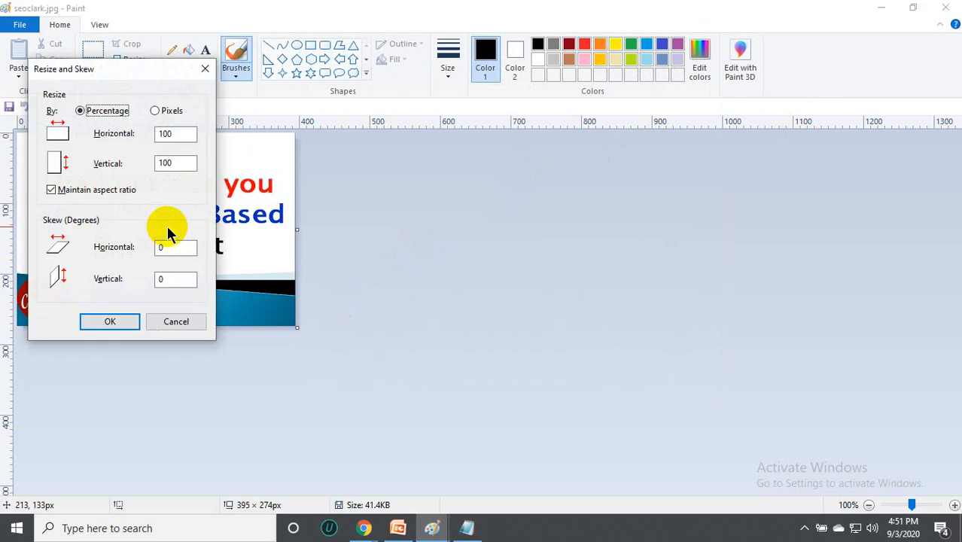
left_click(156, 111)
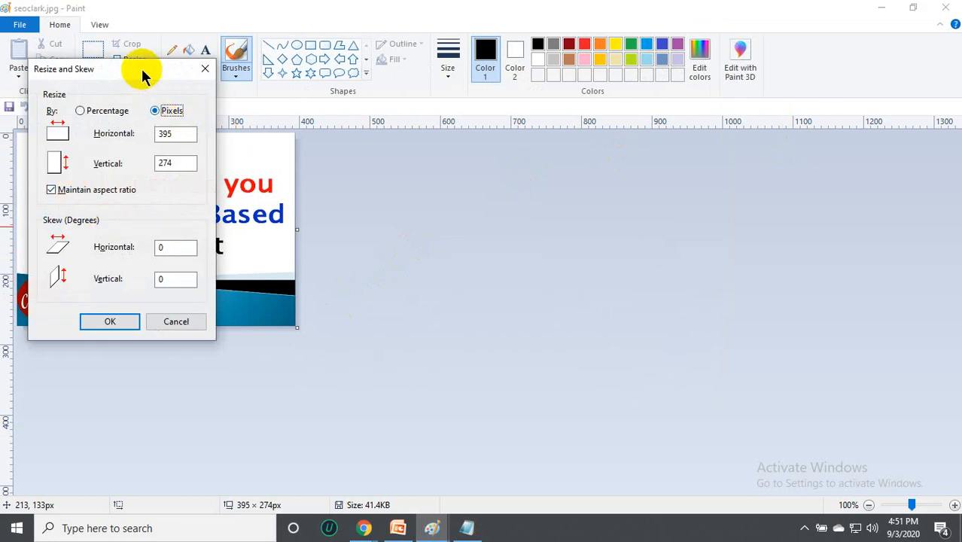
left_click_drag(144, 71, 326, 86)
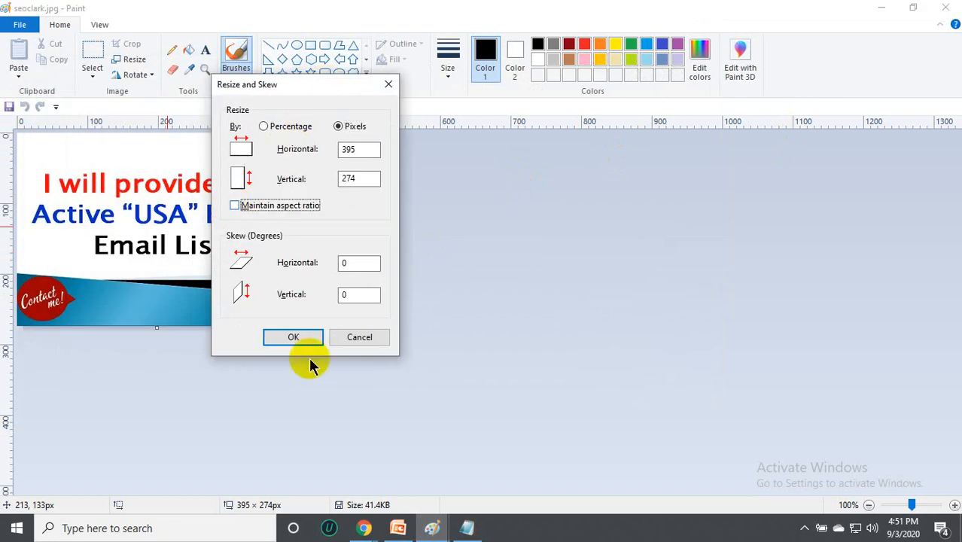
left_click(363, 528)
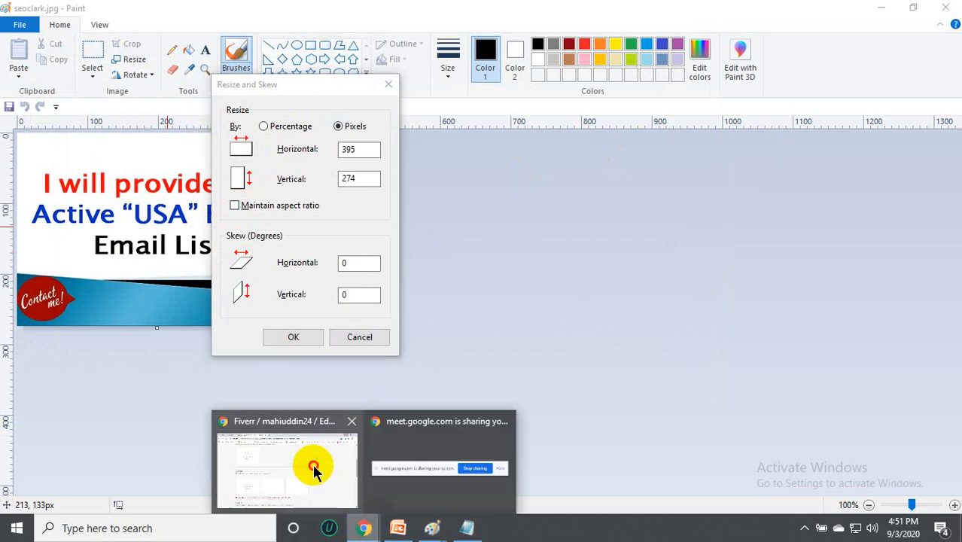
left_click(311, 465)
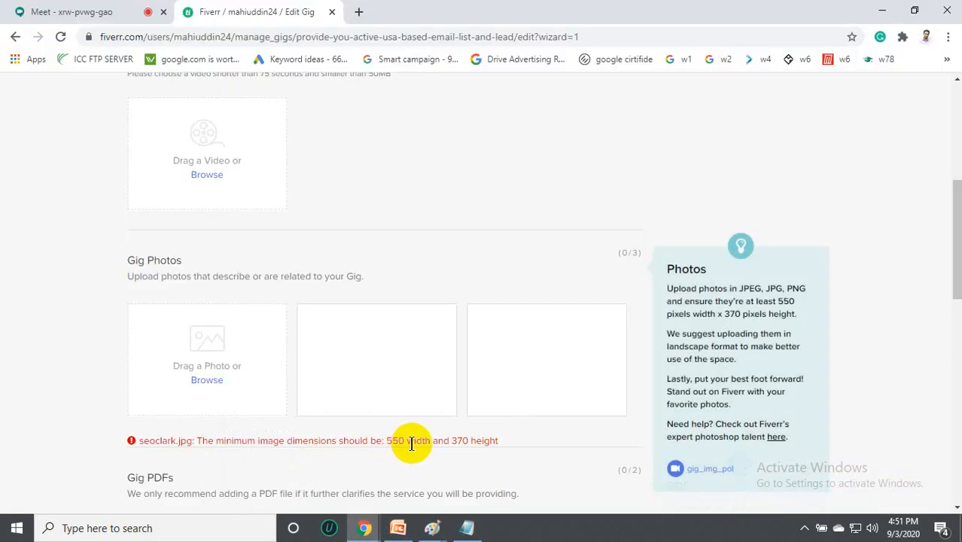
left_click(432, 528)
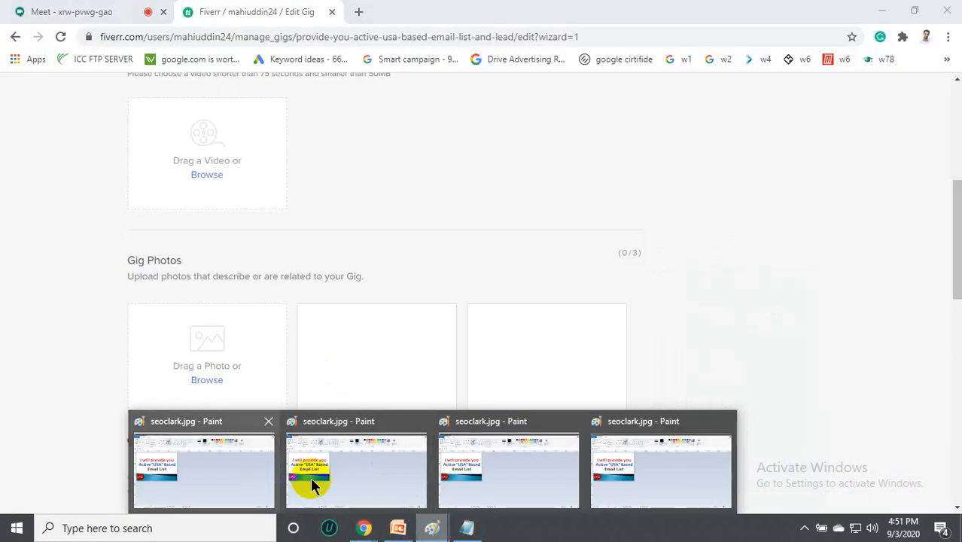
left_click(613, 474)
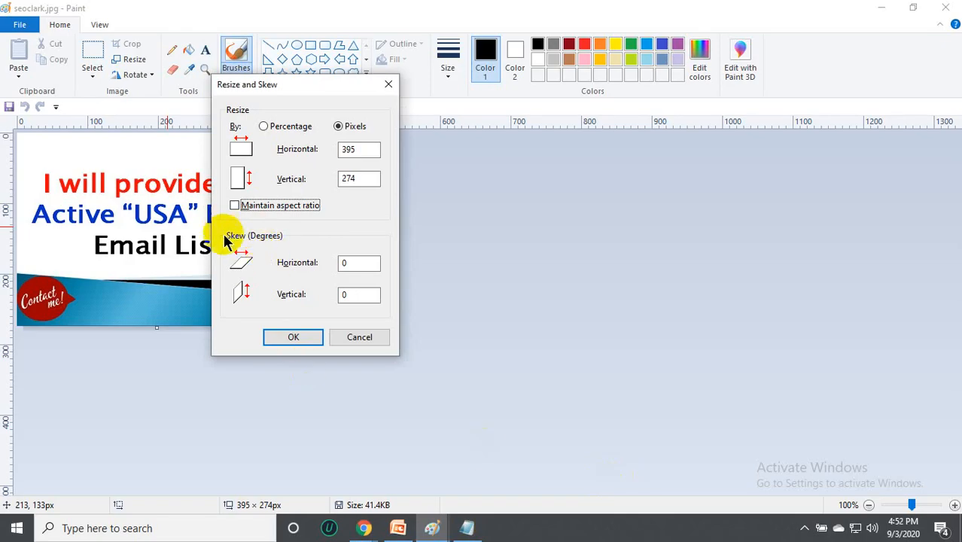
Close the duplicate Paint windows of seoclark.jpg, keeping the one with the open Resize and Skew dialog.
left_click(432, 528)
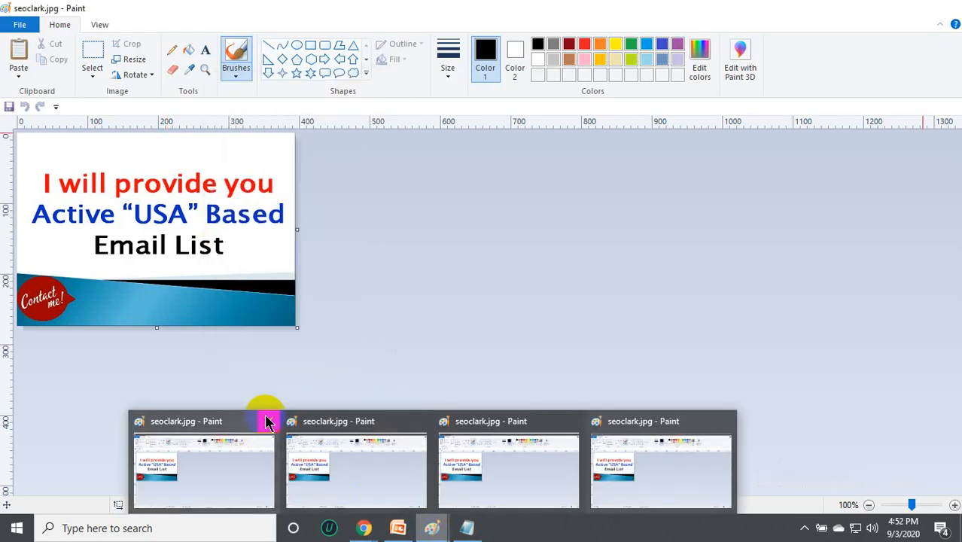
left_click(268, 420)
left_click(343, 421)
left_click(421, 421)
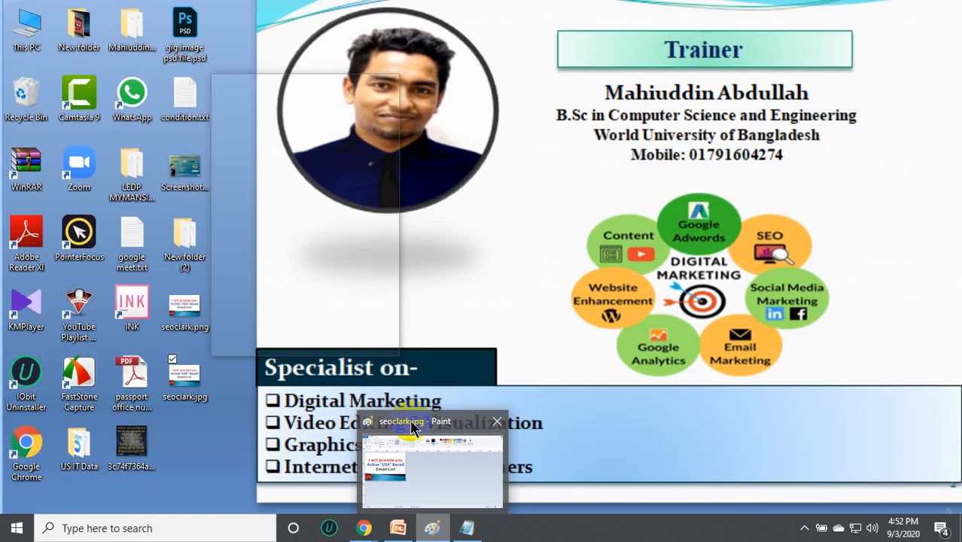
left_click(498, 422)
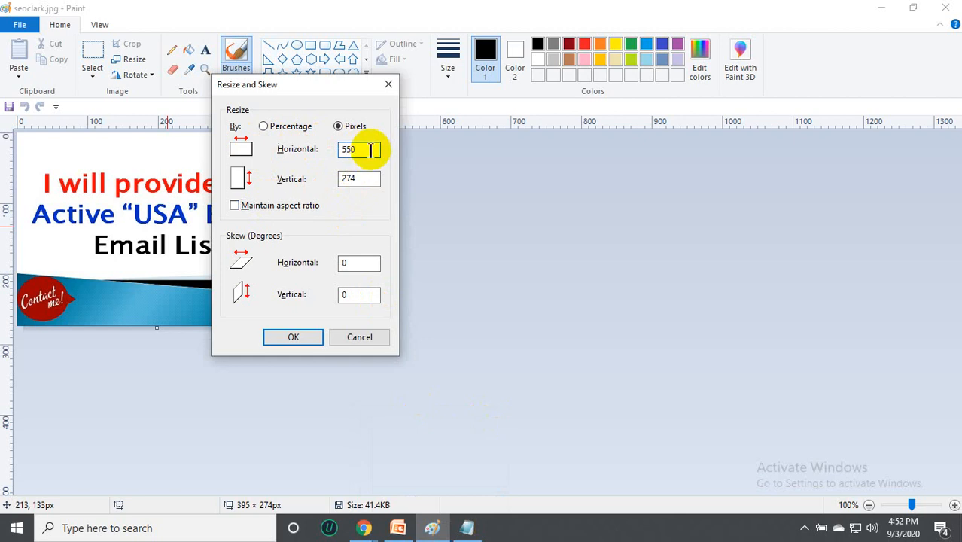
Resize the image to 550 pixels horizontally and 370 pixels vertically, rechecking the required dimensions on the gig page.
mouse_move(370, 523)
left_click(317, 488)
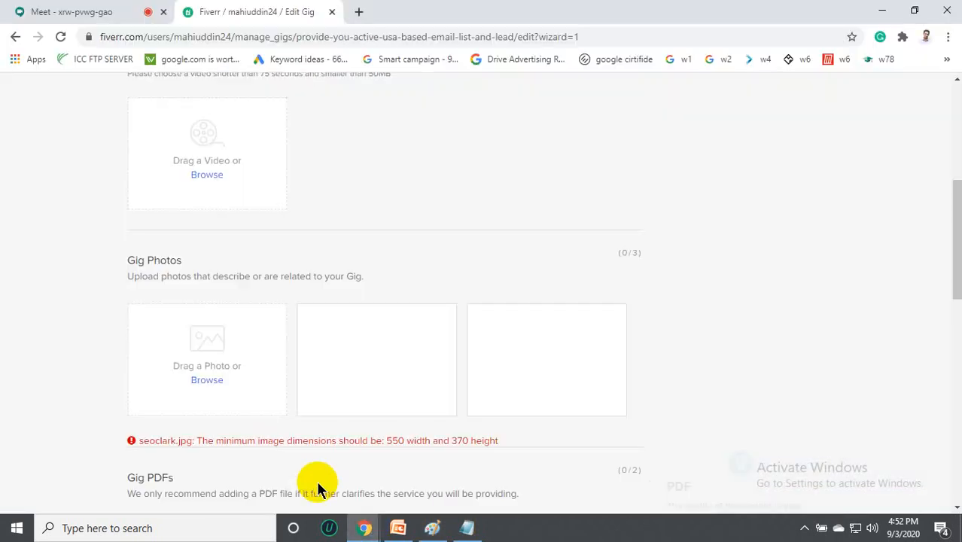
left_click(432, 528)
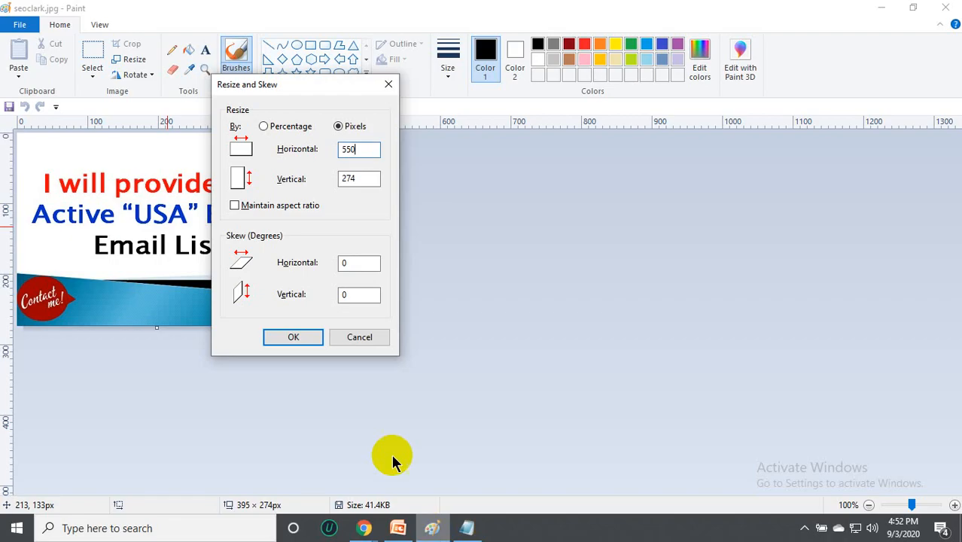
left_click_drag(365, 179, 325, 187)
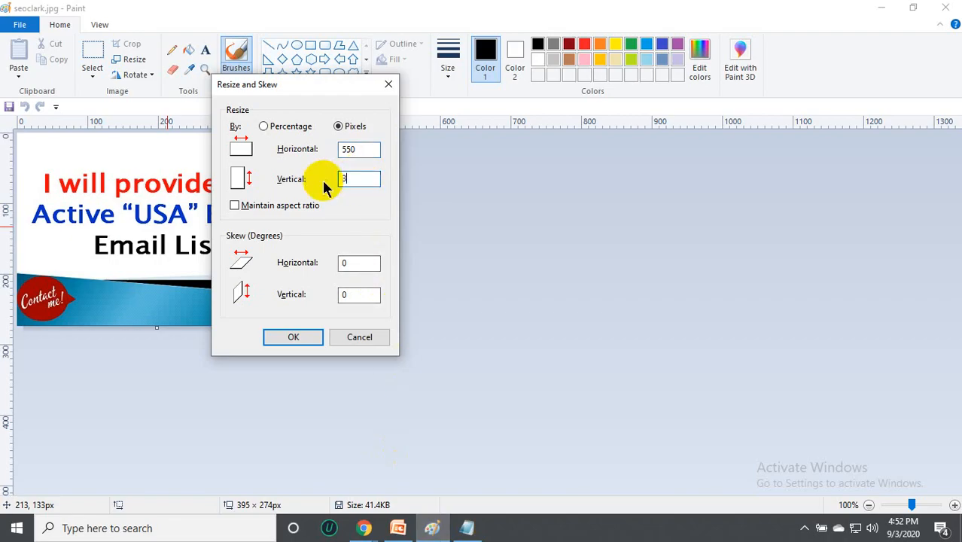
left_click(290, 339)
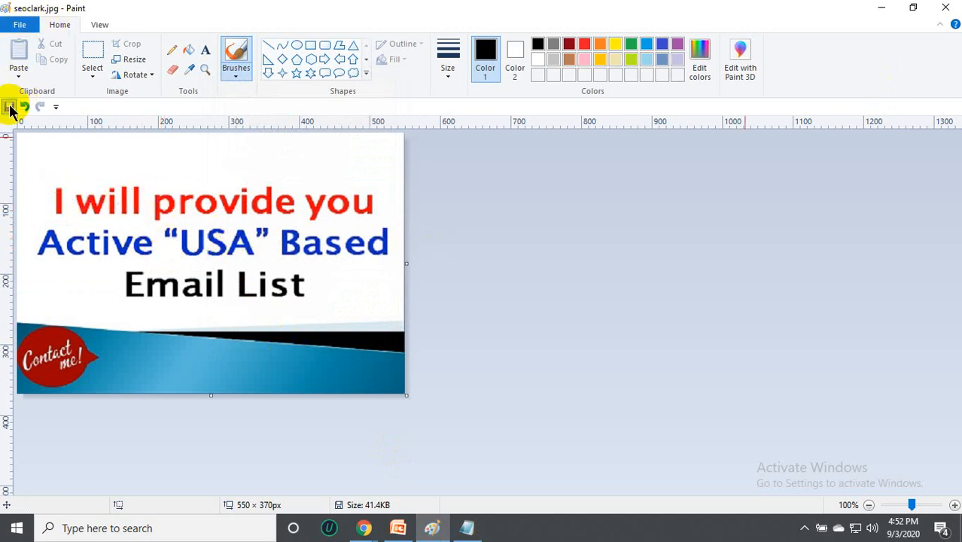
Save the resized seoclark.jpg and close Paint.
left_click(18, 25)
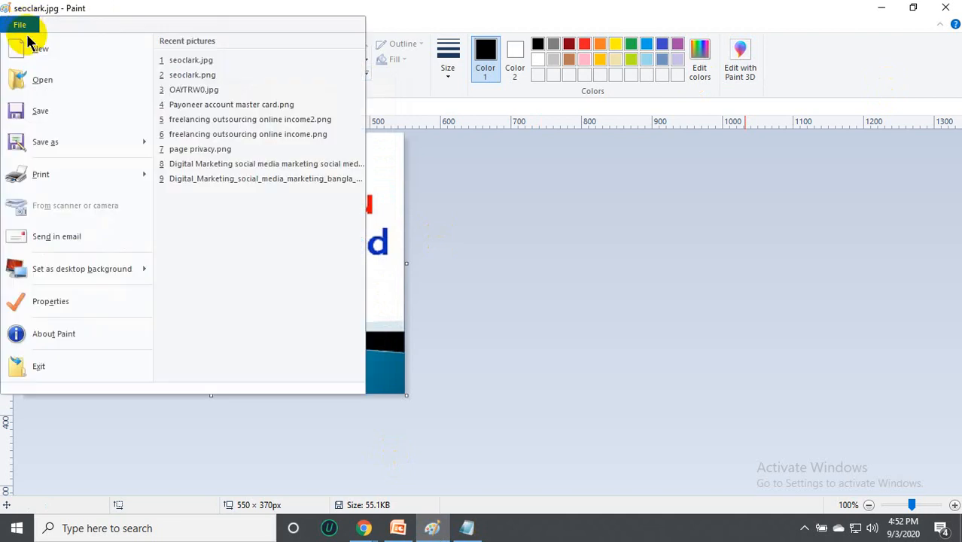
left_click(42, 111)
left_click(945, 8)
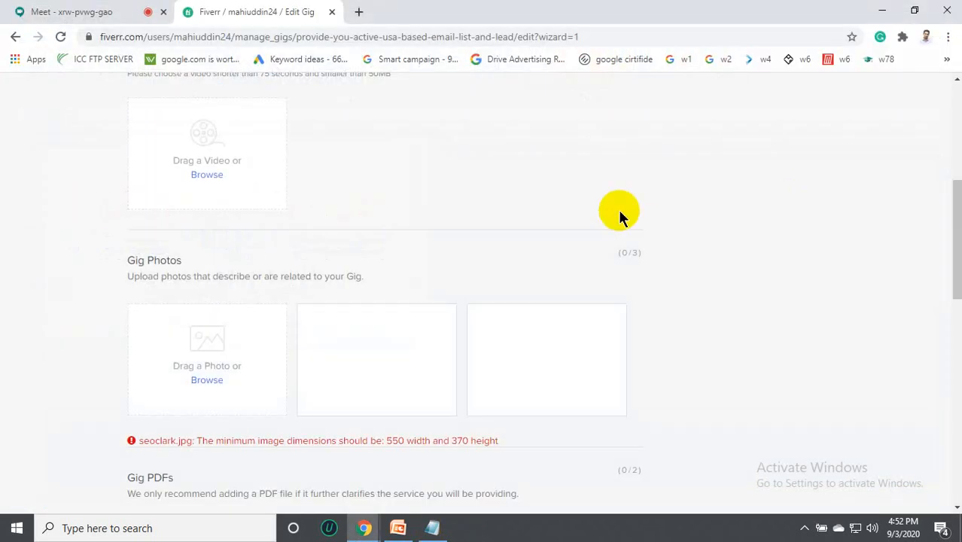
left_click(894, 8)
right_click(473, 230)
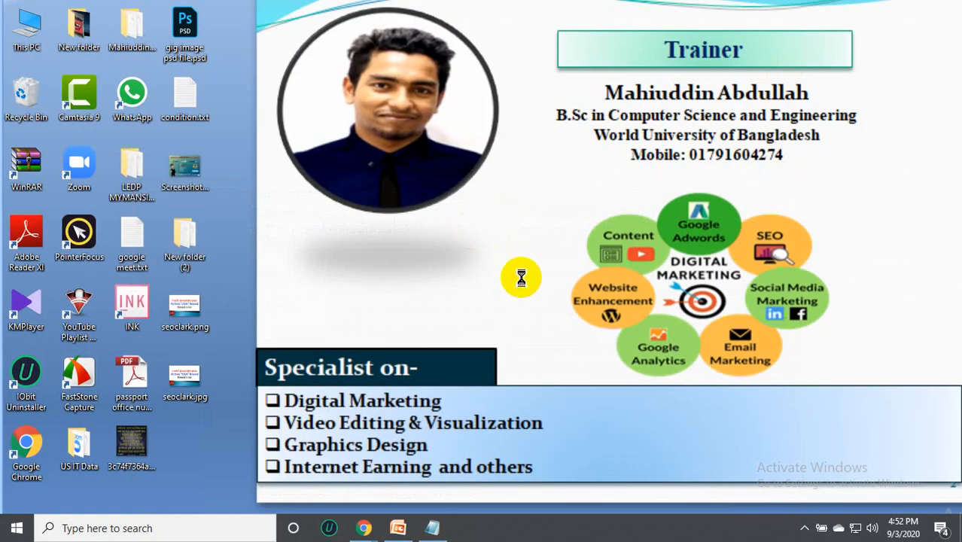
left_click(522, 292)
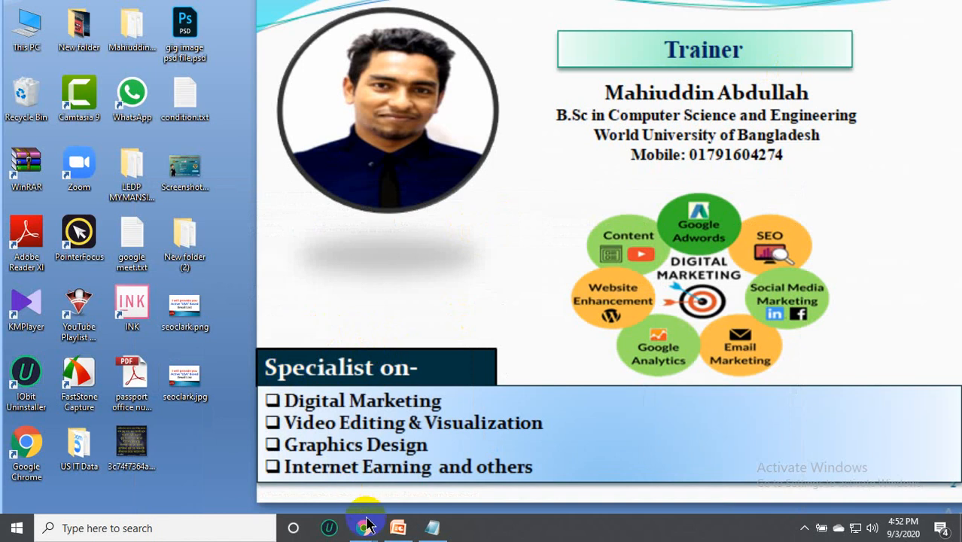
Return to the gig page in Chrome and upload the resized seoclark.jpg from the Desktop as the first gig photo.
mouse_move(367, 531)
left_click(332, 495)
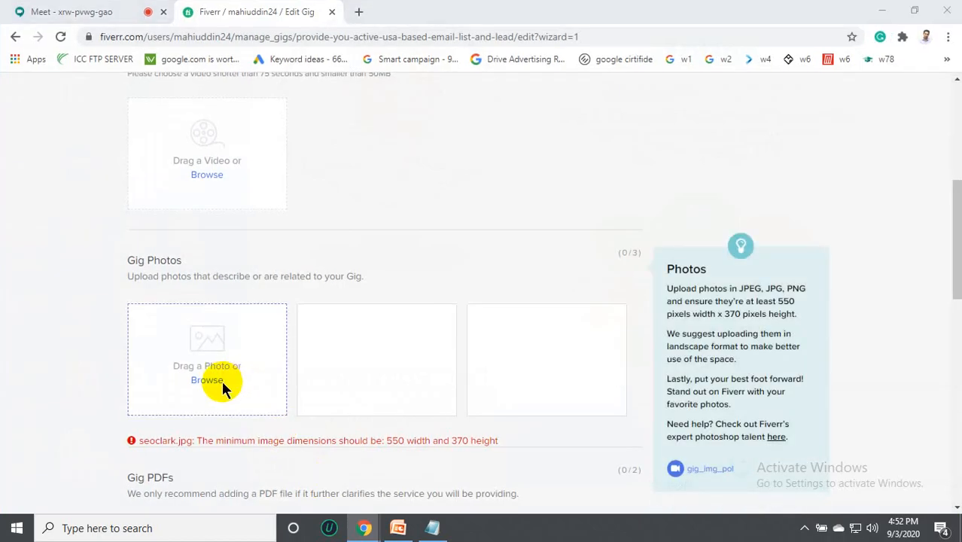
left_click(221, 379)
scroll(422, 271, "down", 5)
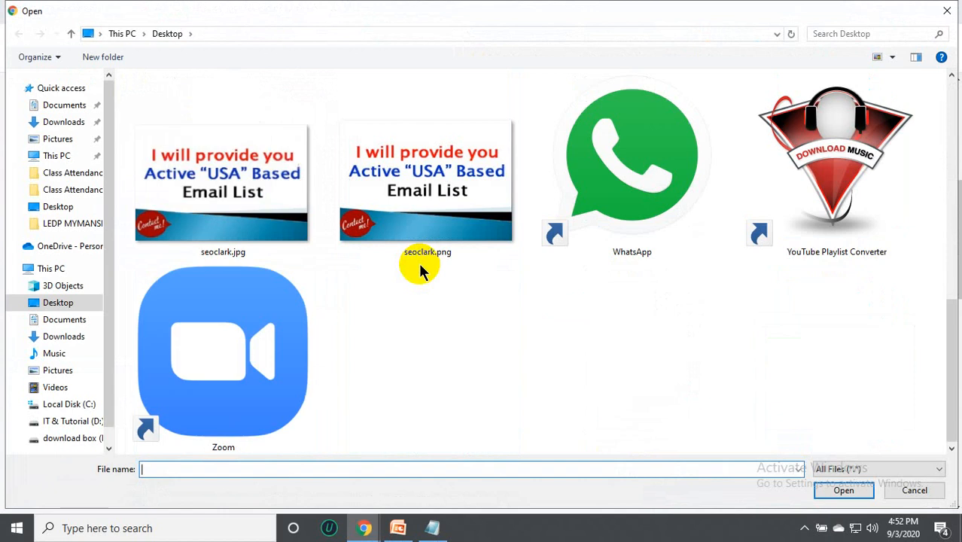
left_click(292, 237)
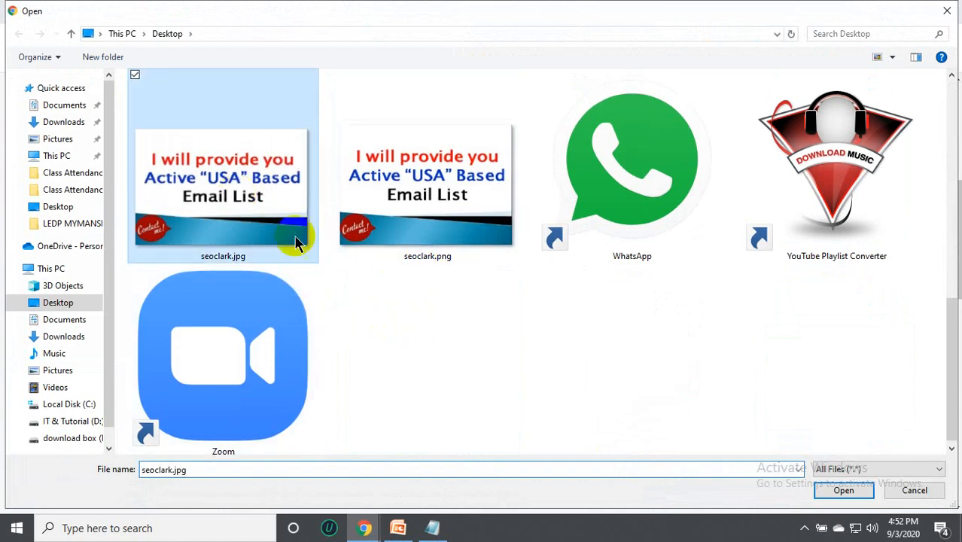
left_click(842, 490)
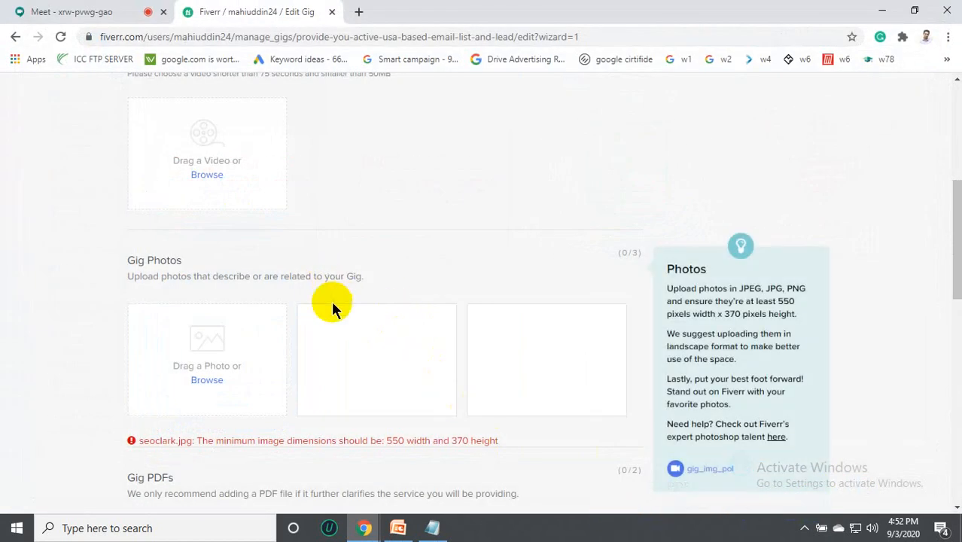
Reload the gig editor and save through the Pricing, Description & FAQ and Requirements stages to reach the Gallery stage.
left_click(63, 38)
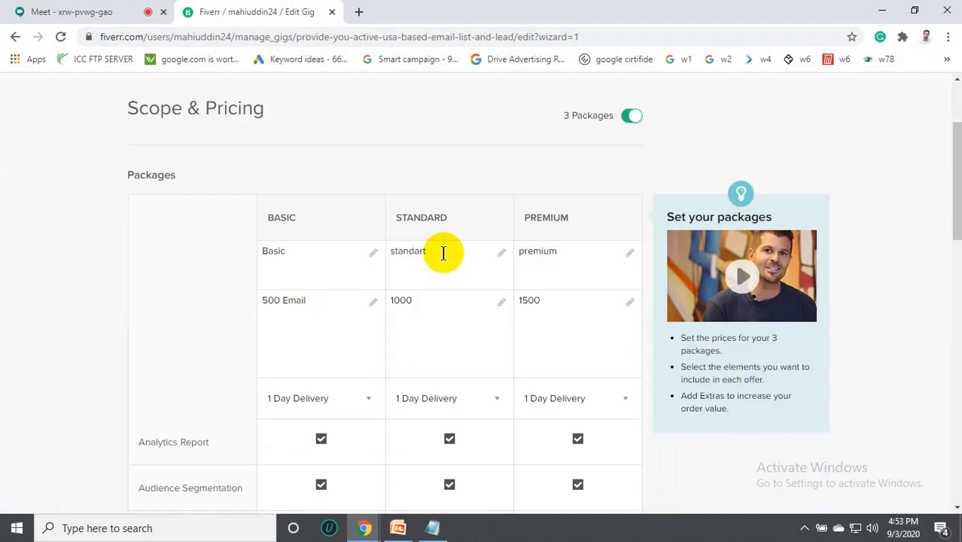
left_click(560, 332)
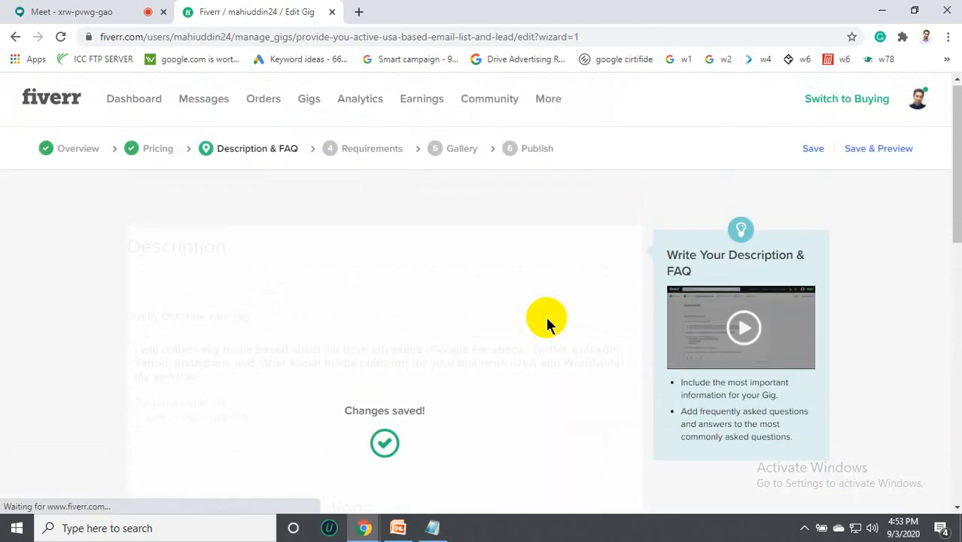
scroll(547, 322, "down", 2)
left_click(580, 354)
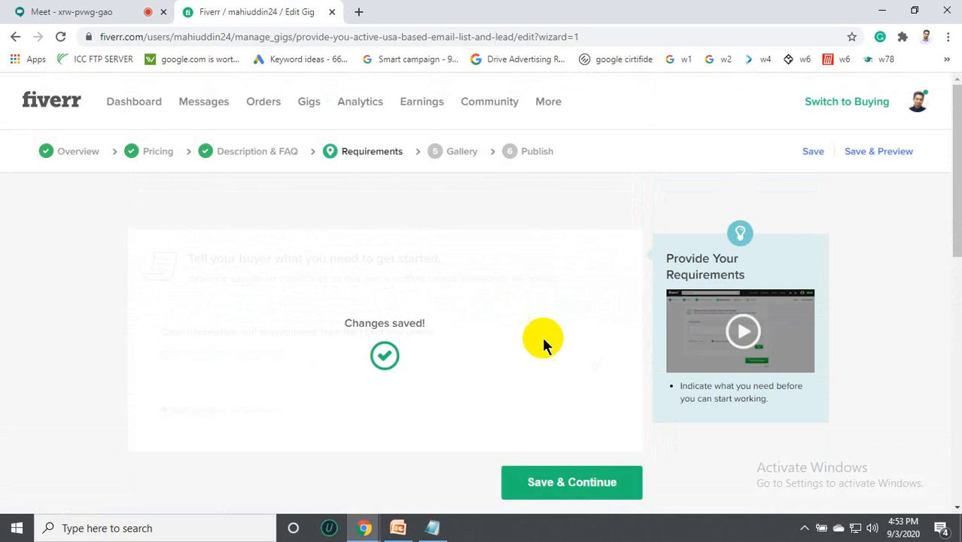
scroll(436, 346, "down", 4)
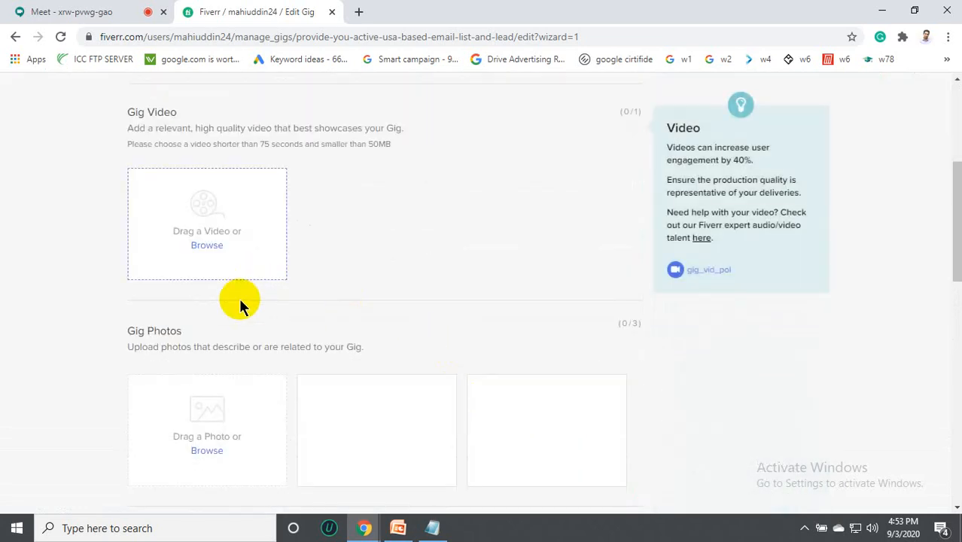
Upload seoclark.jpg from the Desktop as the first gig photo.
left_click(208, 451)
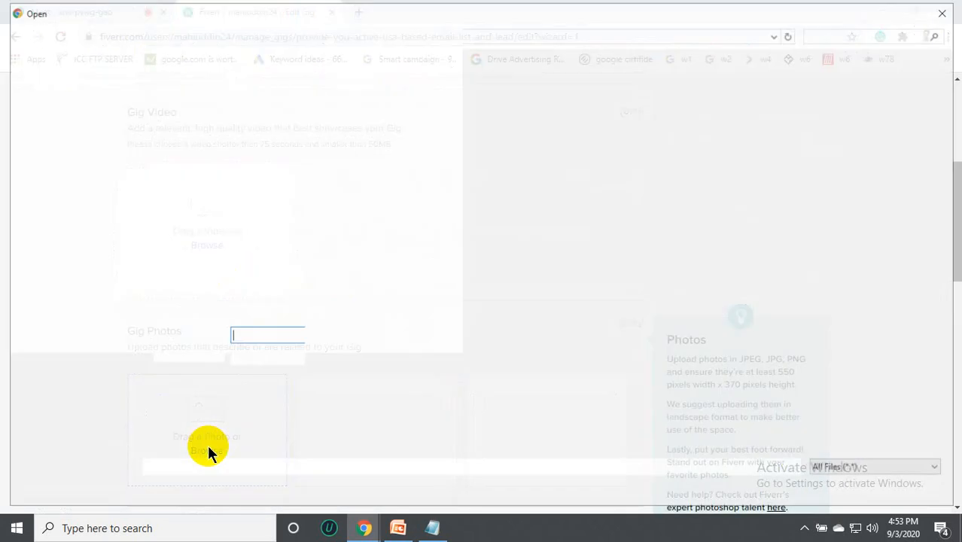
scroll(403, 309, "down", 8)
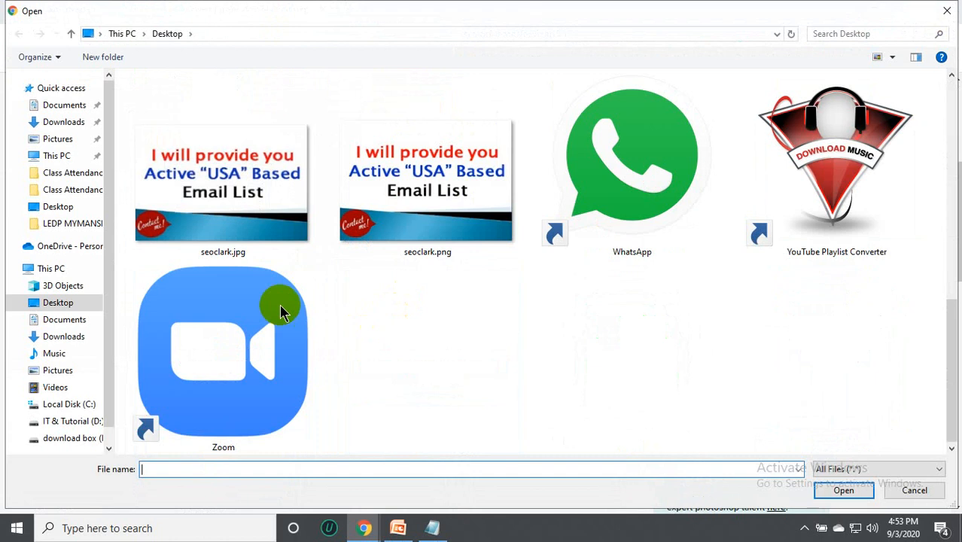
left_click(254, 236)
left_click(844, 490)
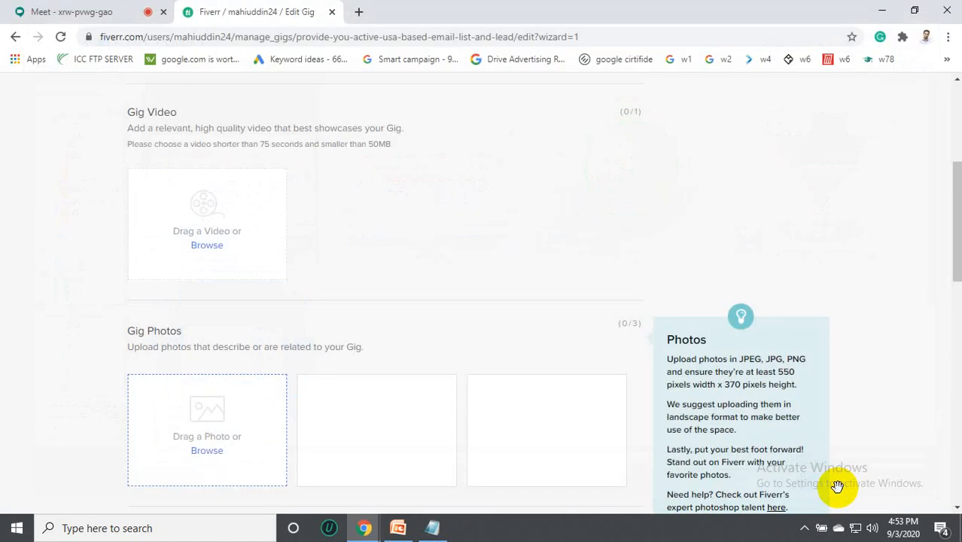
scroll(438, 398, "down", 2)
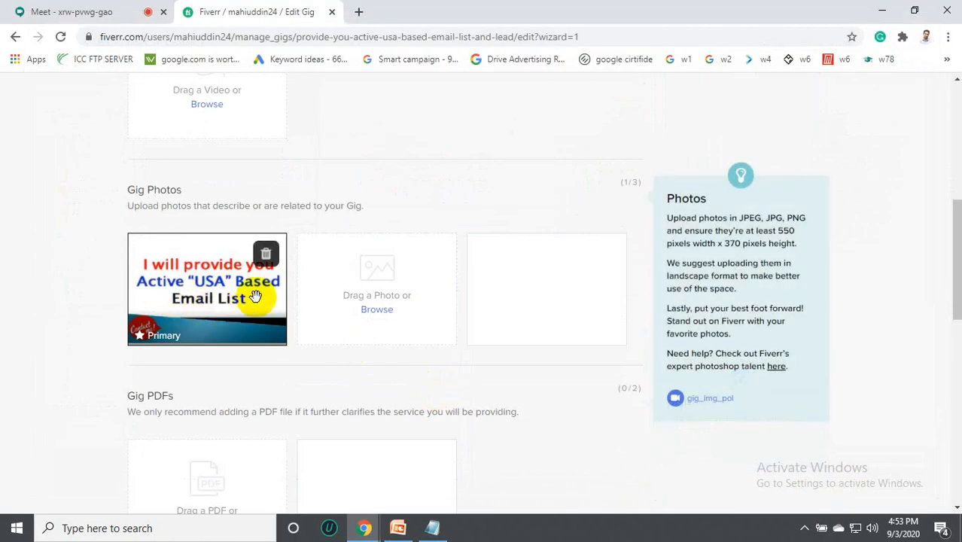
Save the gallery and publish the gig.
scroll(512, 314, "down", 2)
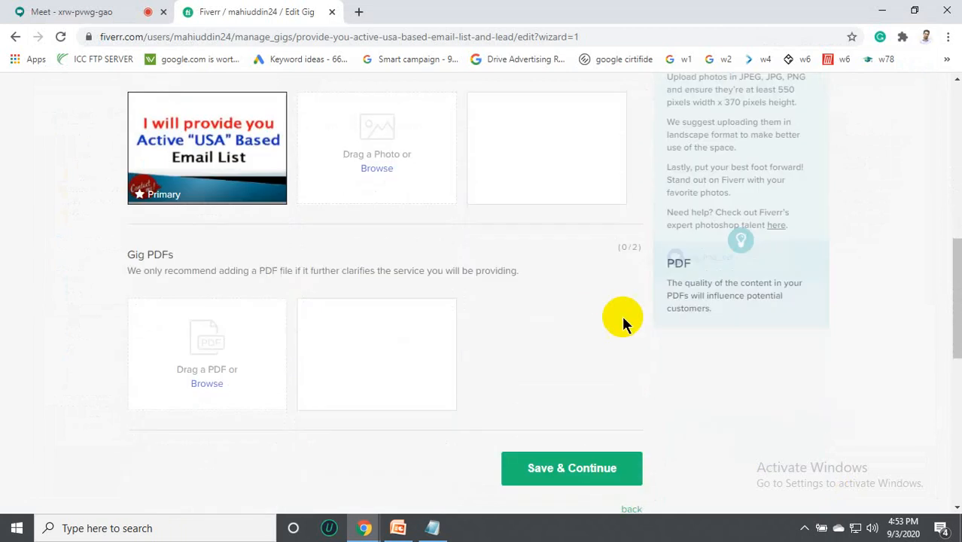
left_click(595, 482)
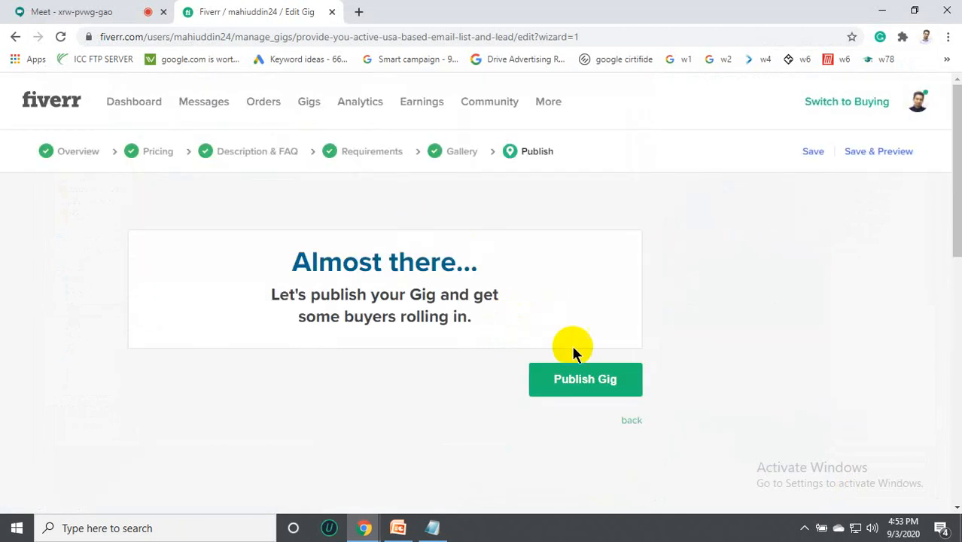
left_click(582, 380)
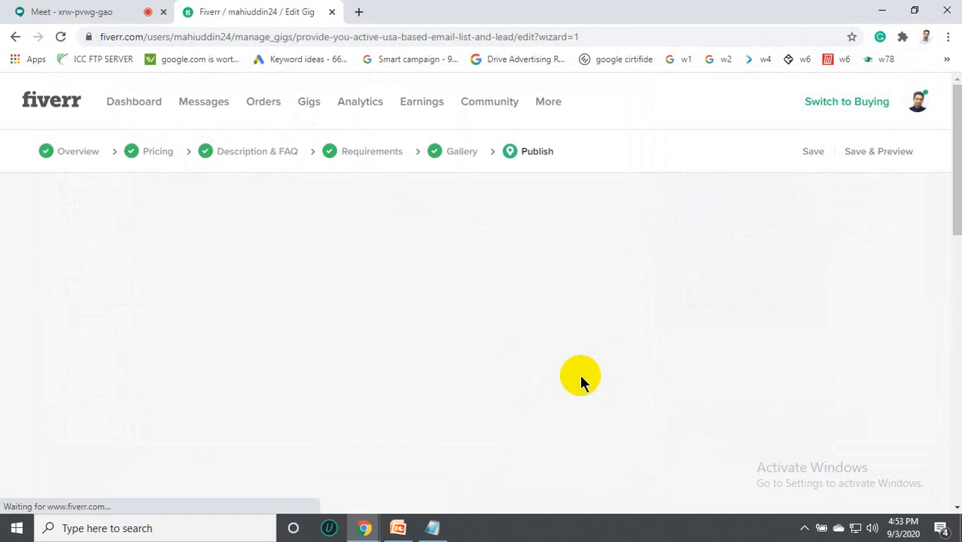
scroll(448, 301, "down", 2)
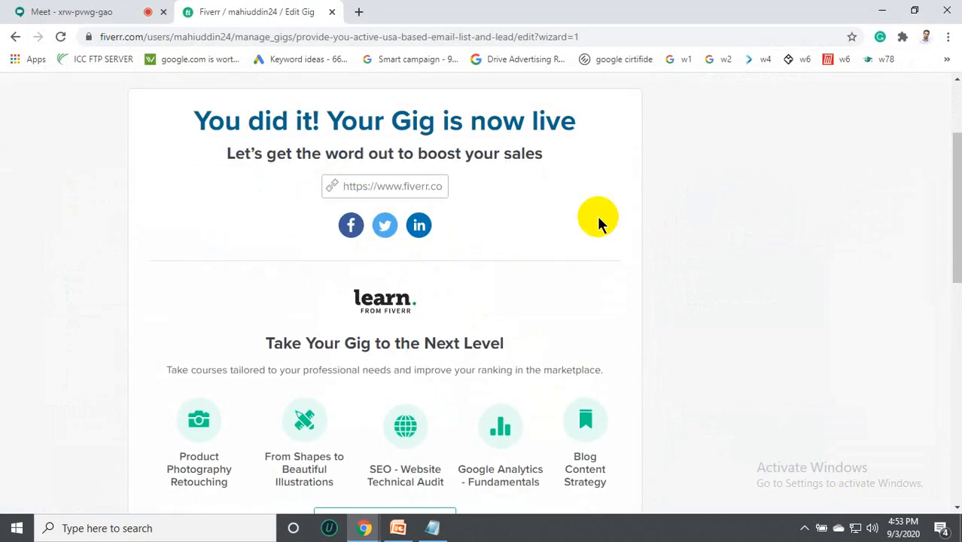
left_click(351, 225)
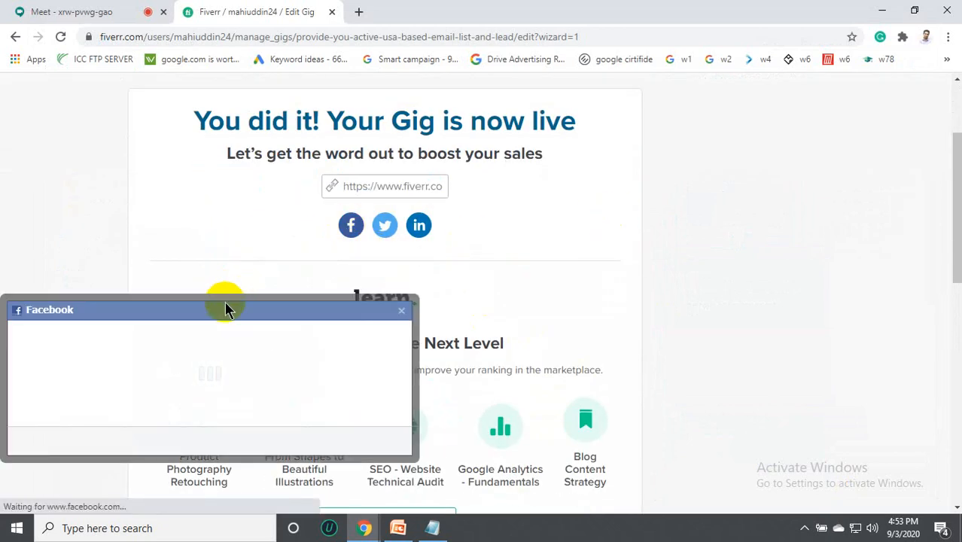
left_click_drag(219, 314, 362, 291)
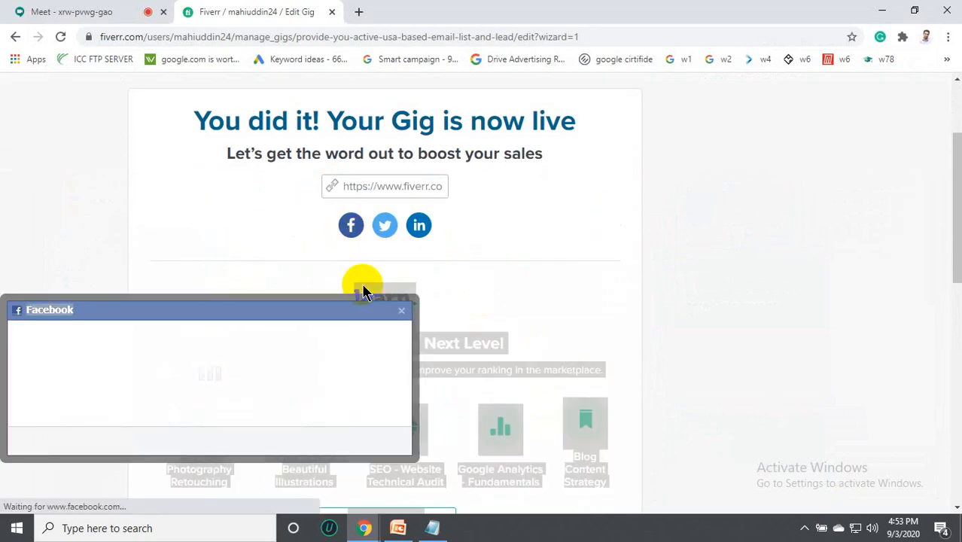
left_click(402, 310)
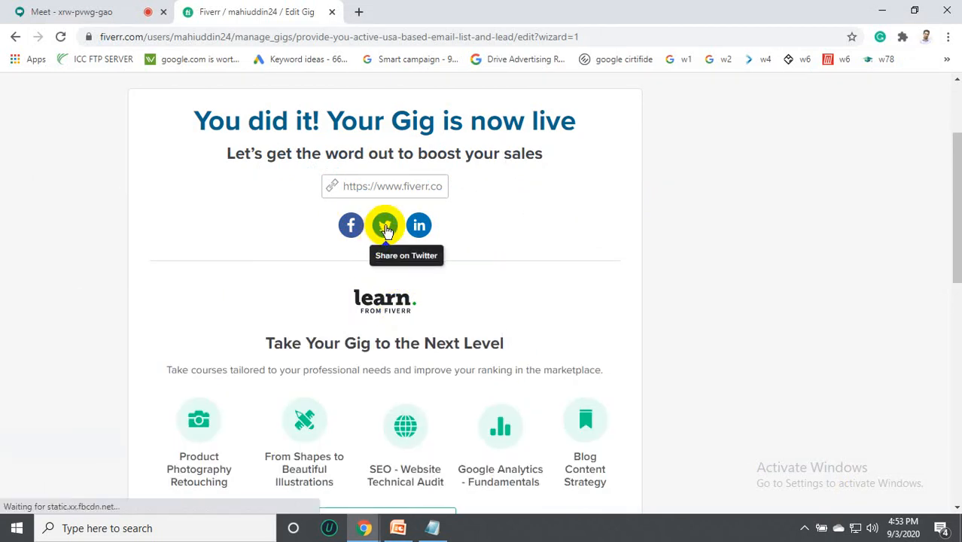
Preview the published gig and review its title, photo and description.
scroll(386, 229, "up", 2)
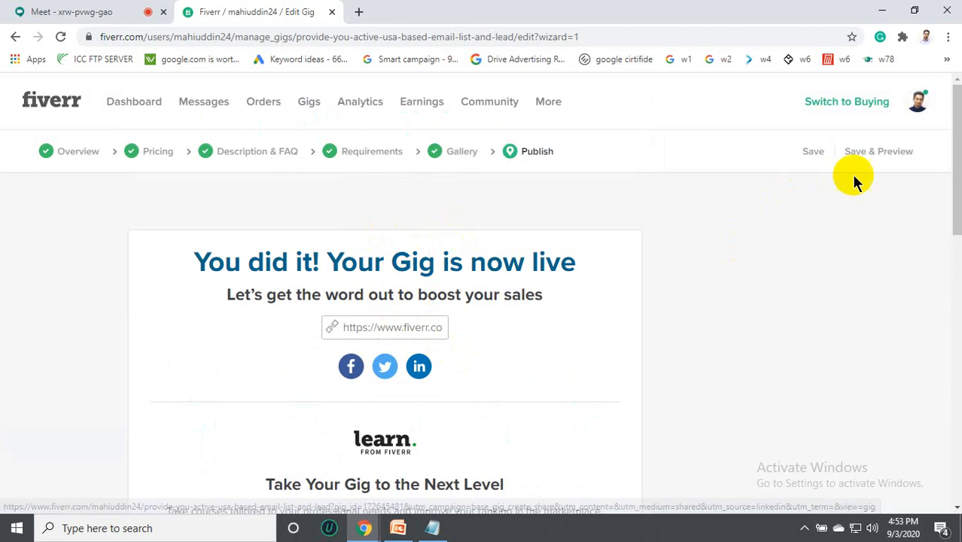
left_click(868, 152)
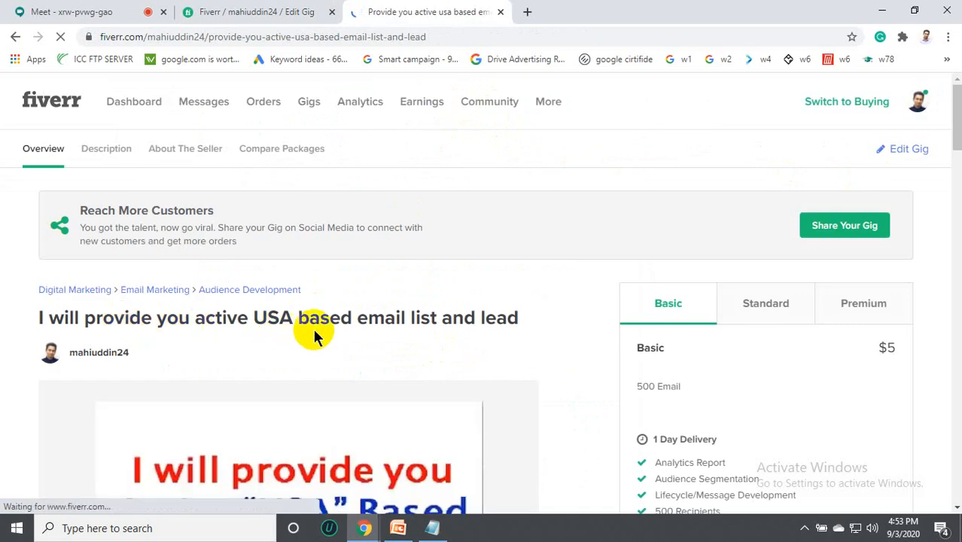
scroll(429, 287, "down", 3)
scroll(337, 311, "up", 2)
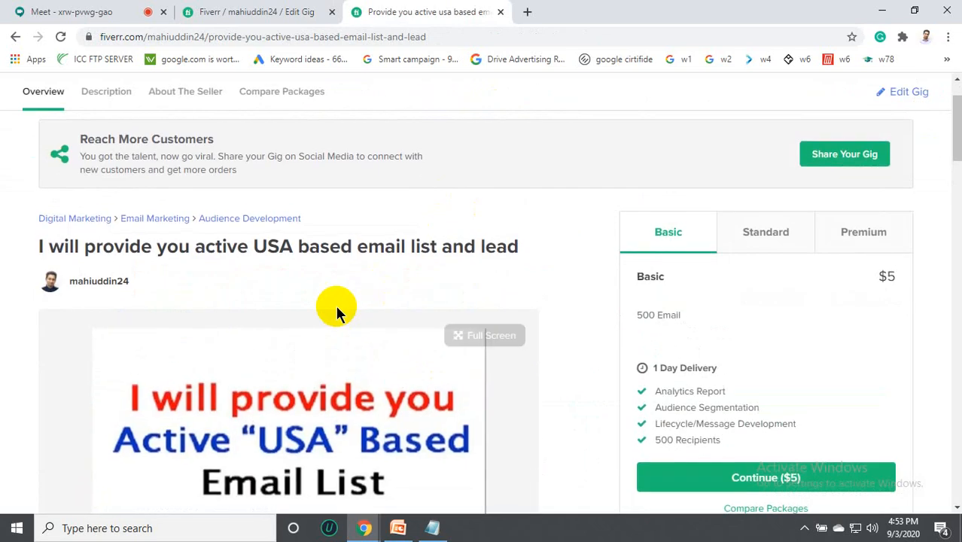
scroll(383, 295, "down", 2)
scroll(317, 360, "down", 3)
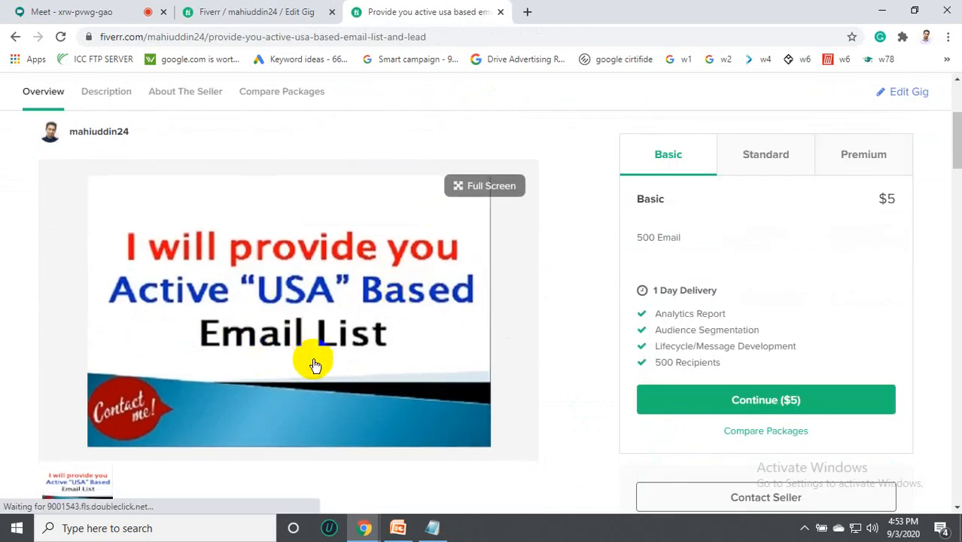
scroll(232, 318, "down", 5)
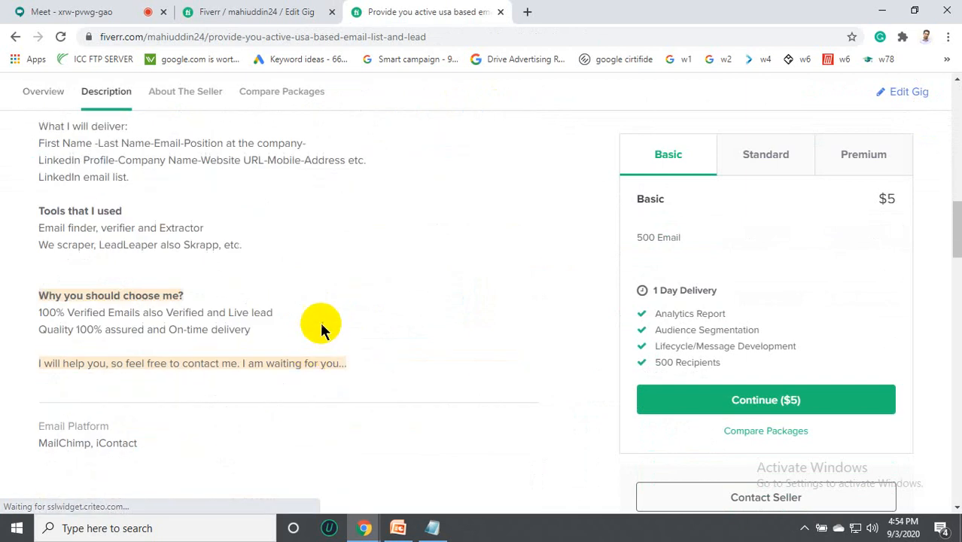
scroll(321, 326, "up", 2)
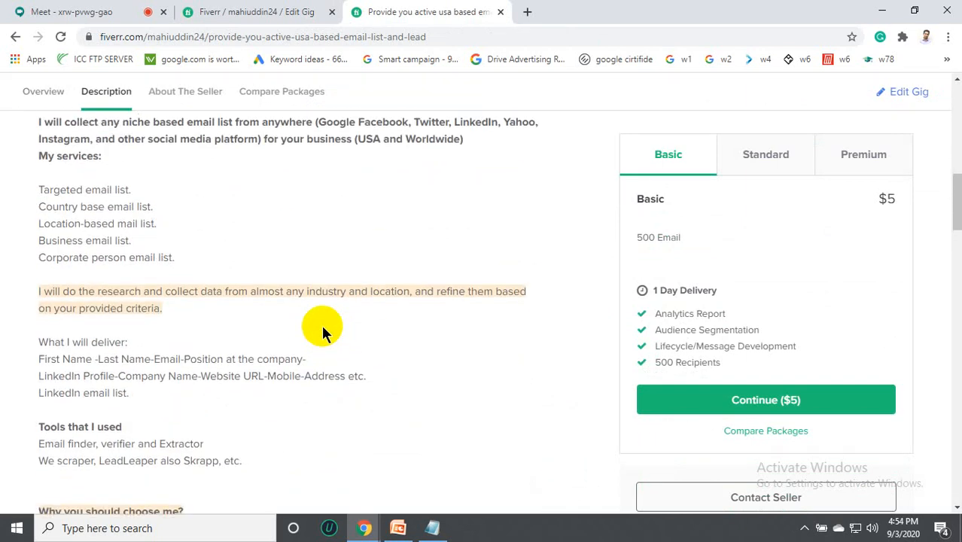
scroll(301, 331, "up", 3)
scroll(291, 344, "up", 4)
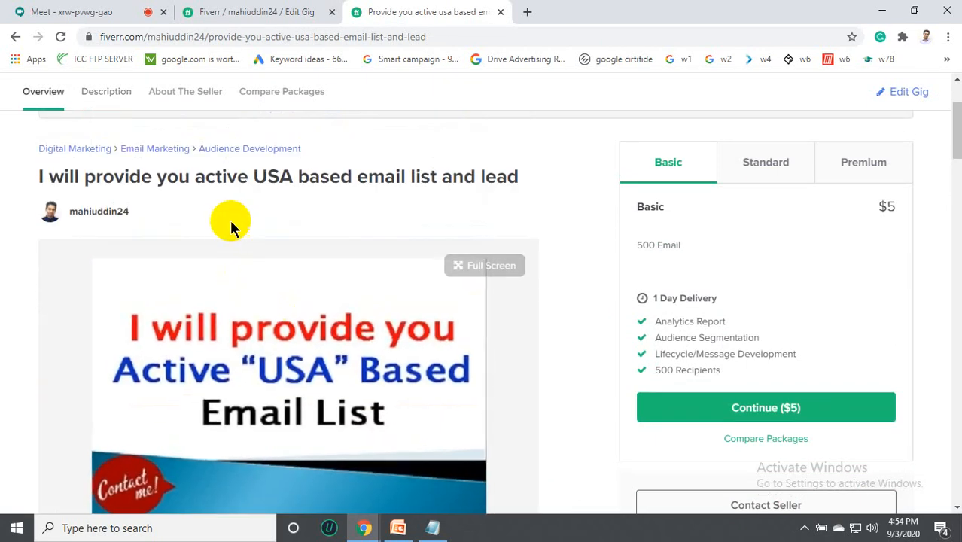
scroll(230, 221, "up", 2)
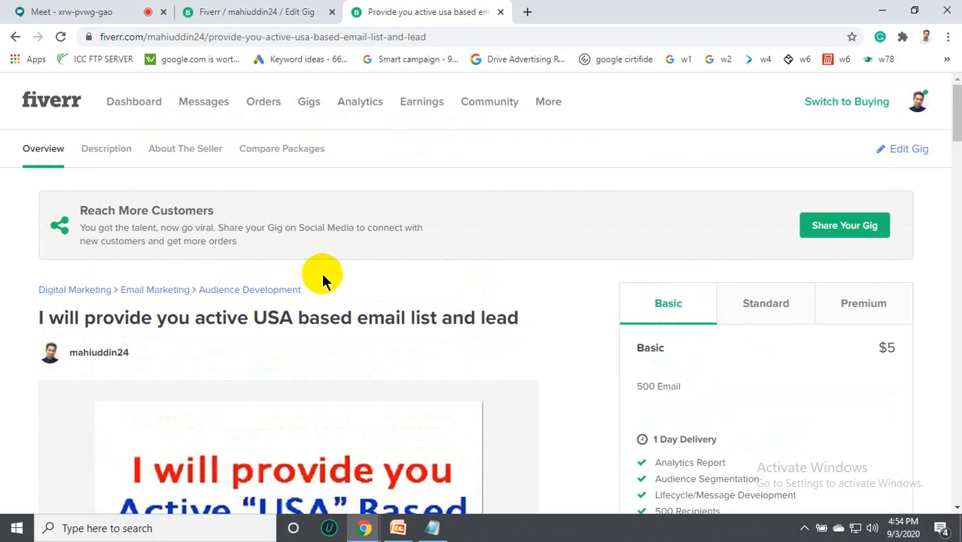
View the details of the gig's Standard and Premium packages.
scroll(328, 272, "down", 7)
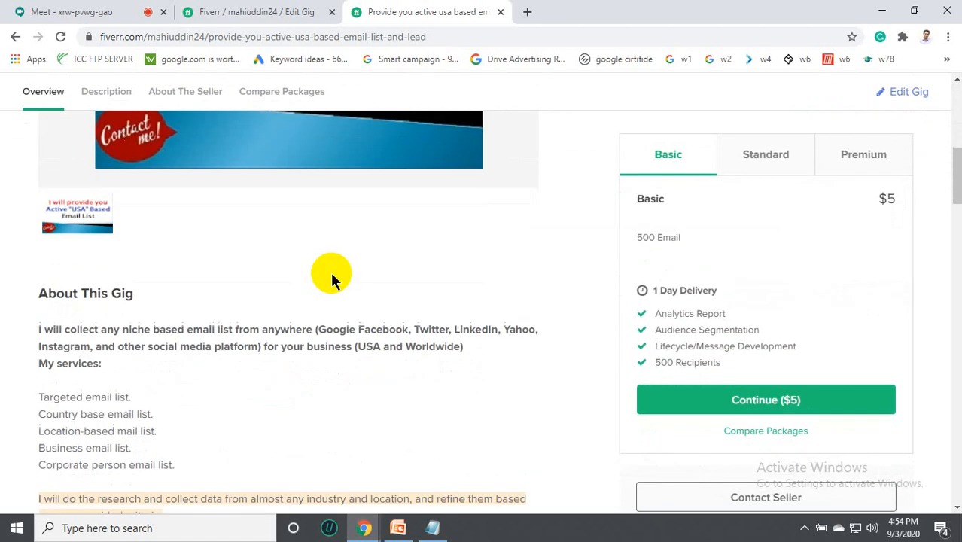
left_click(804, 159)
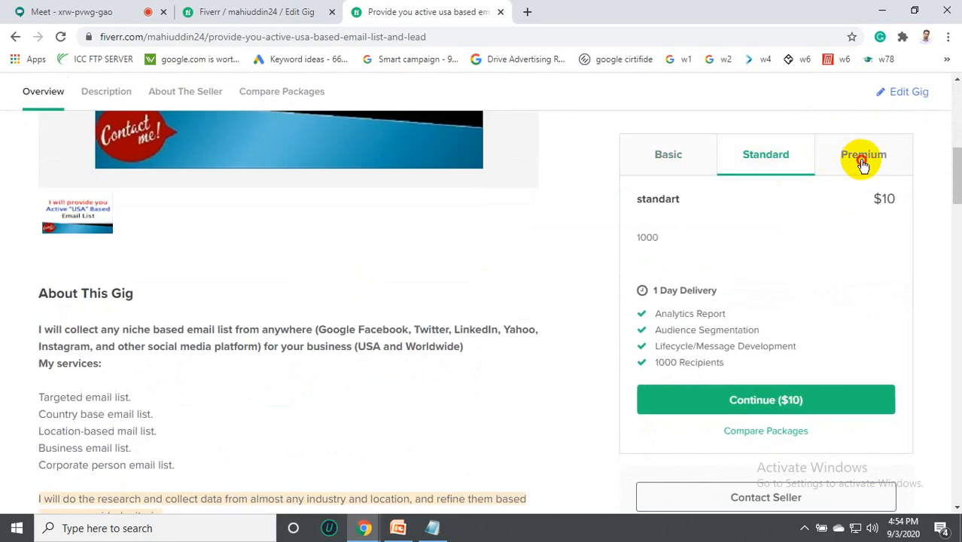
left_click(859, 157)
Go to the seller's Buyer Requests page.
scroll(438, 246, "up", 7)
scroll(429, 256, "up", 1)
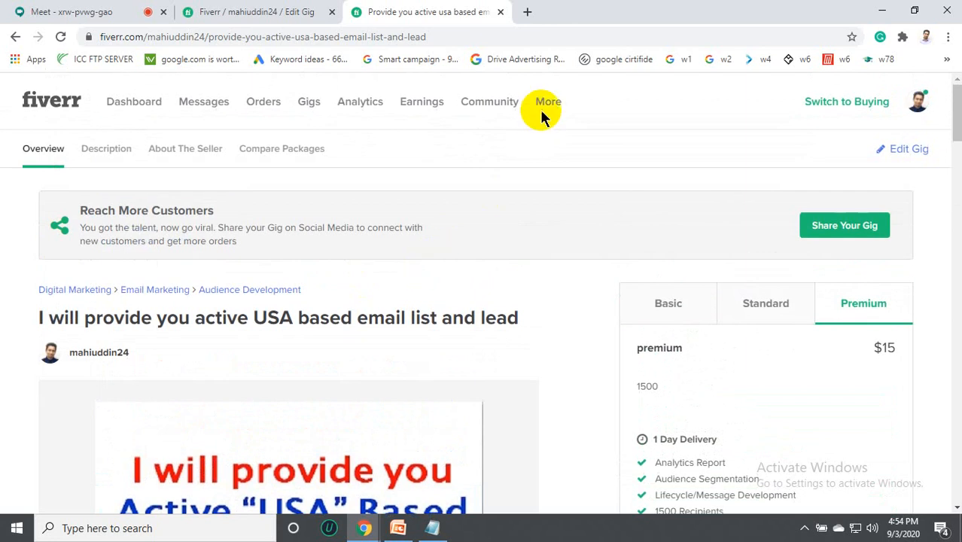
mouse_move(546, 105)
left_click(546, 147)
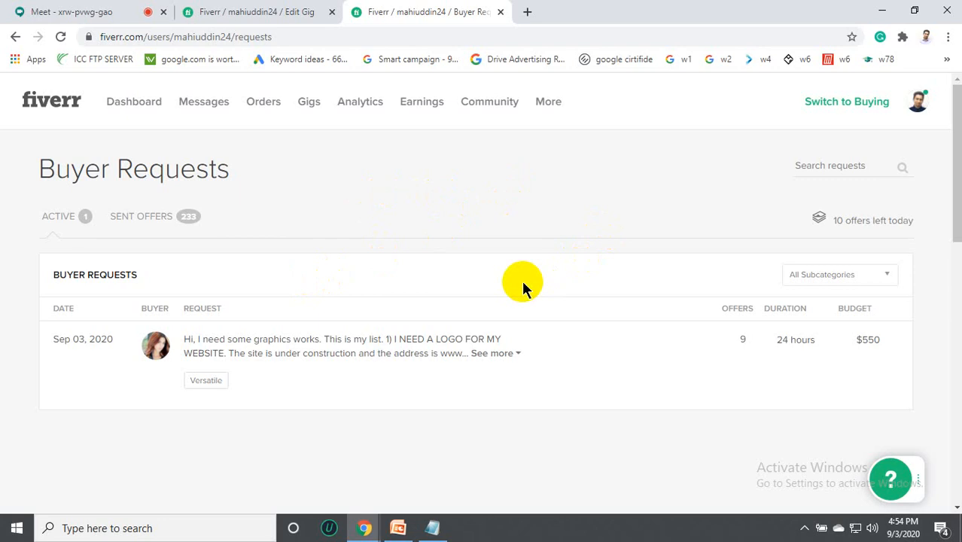
left_click(547, 103)
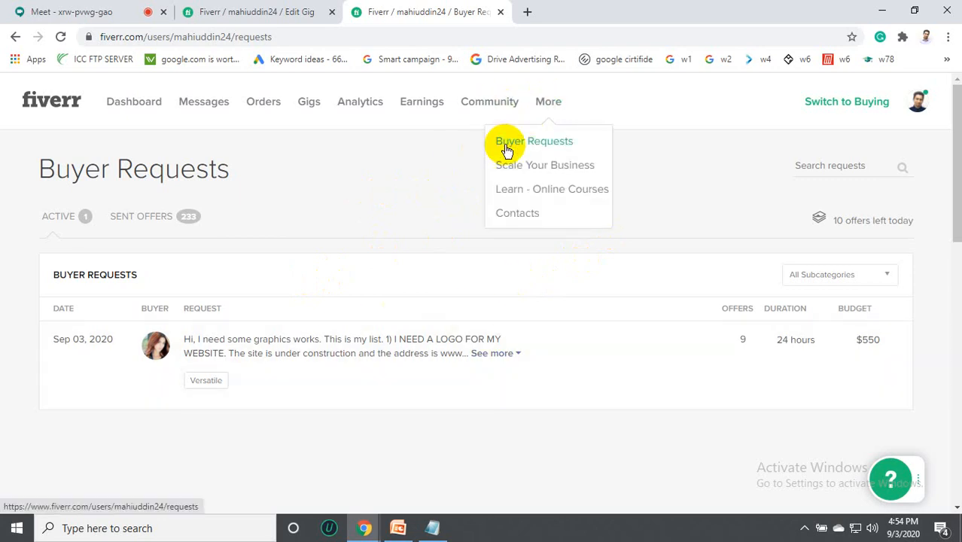
Expand the buyer request for graphics works and read its full description.
mouse_move(456, 359)
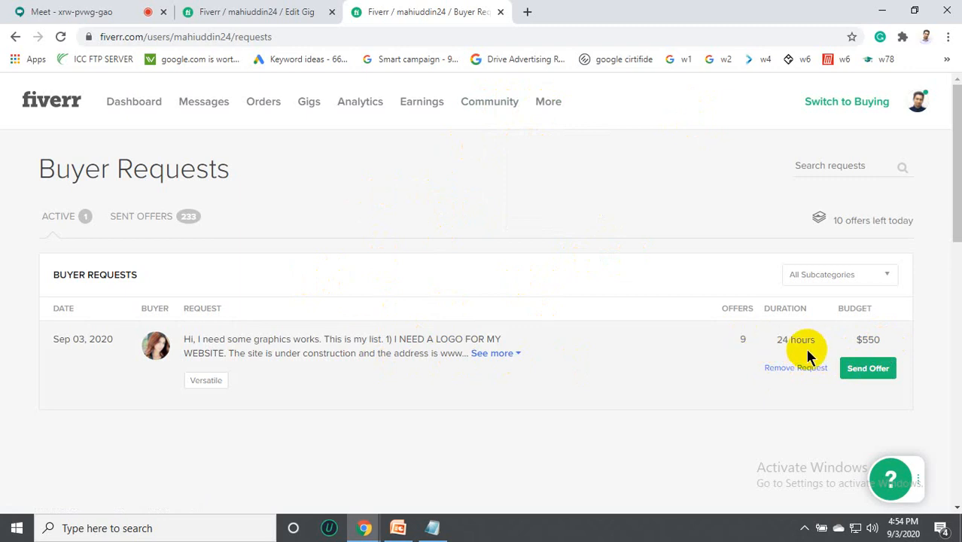
left_click(490, 357)
scroll(376, 369, "down", 4)
scroll(369, 362, "up", 2)
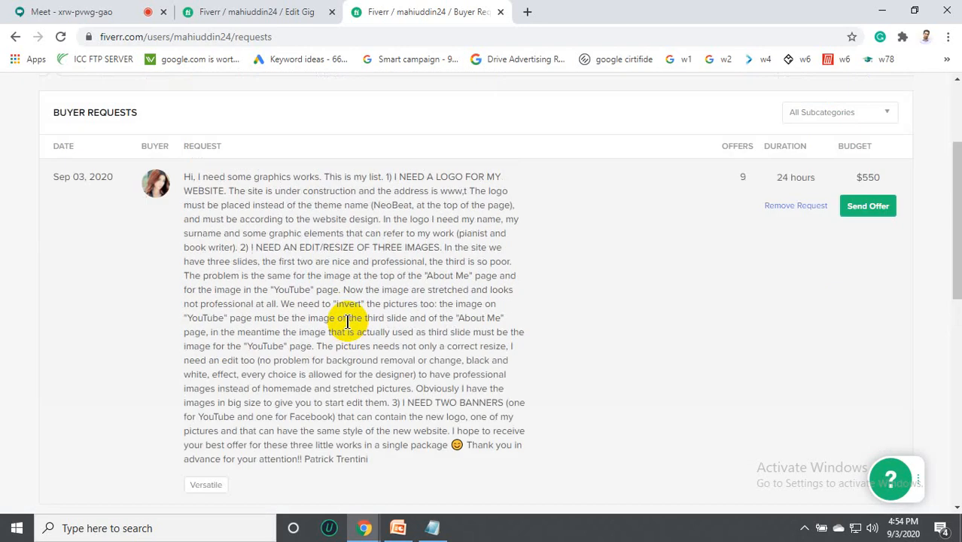
scroll(347, 320, "up", 1)
scroll(286, 305, "down", 1)
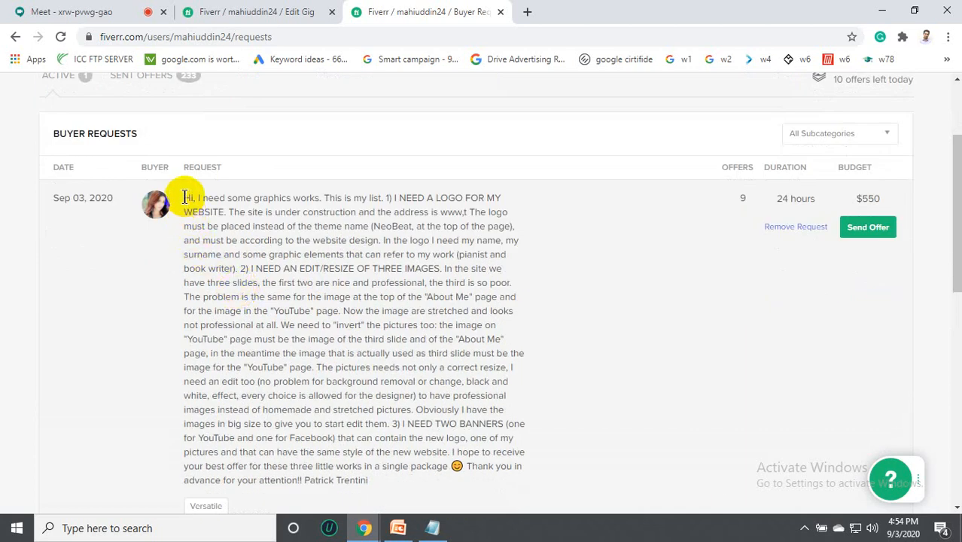
Copy the full text of the graphics works request.
left_click_drag(261, 316, 400, 503)
right_click(314, 304)
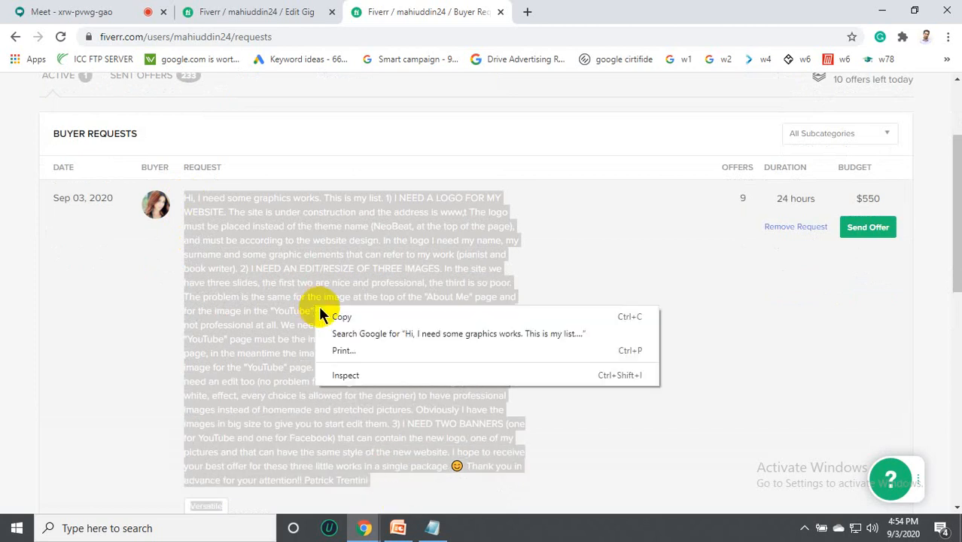
left_click(324, 316)
Search the web for "google translate" in a new browser tab and open the Google Translate site.
left_click(527, 12)
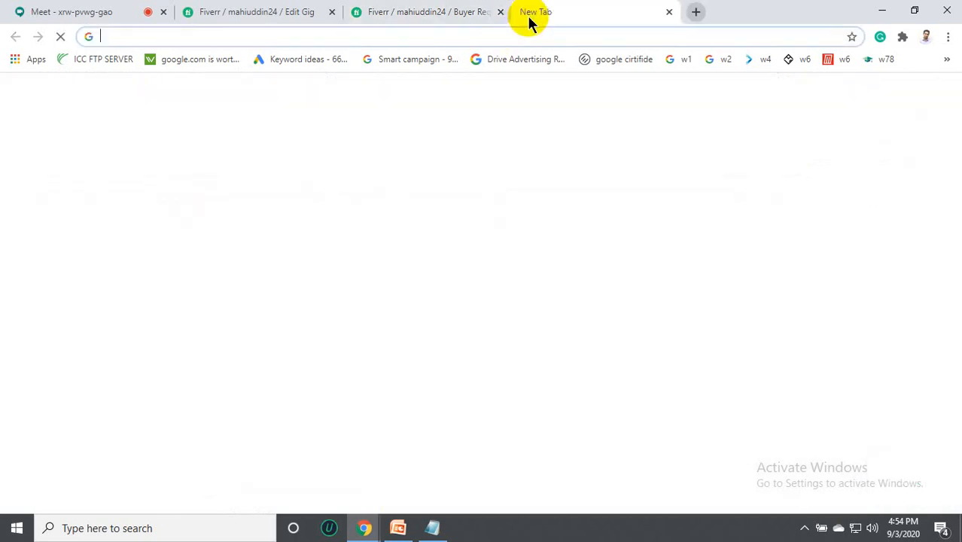
type("tra")
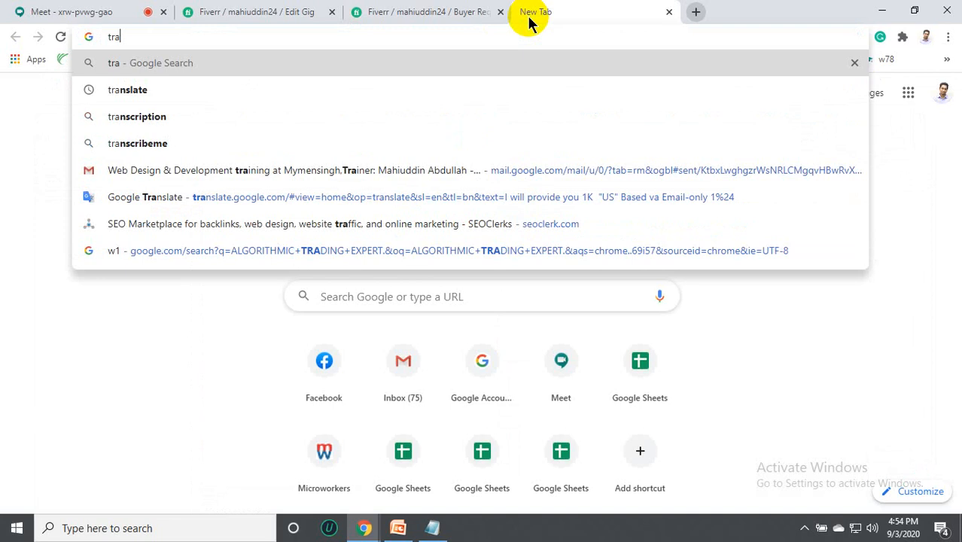
key("BackSpace")
key("BackSpace")
key("BackSpace")
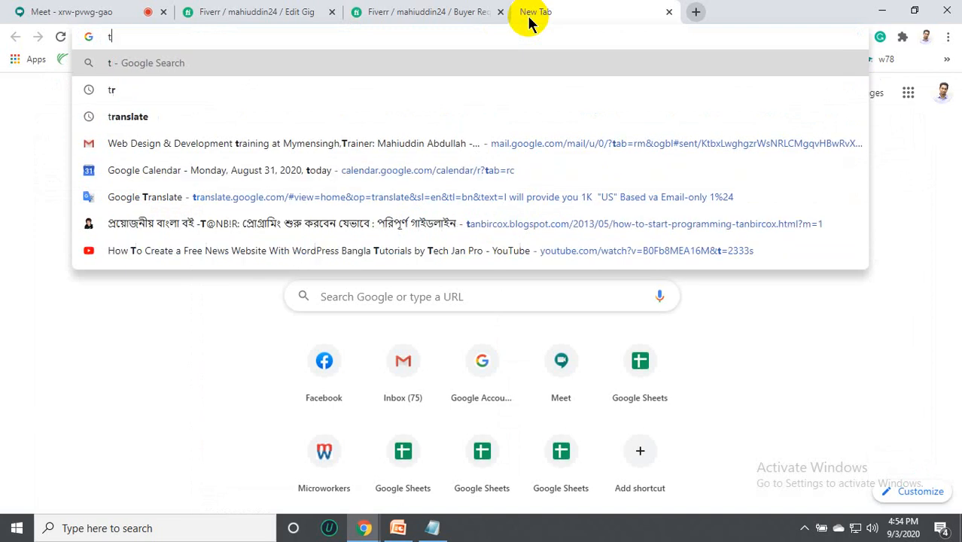
type("googl")
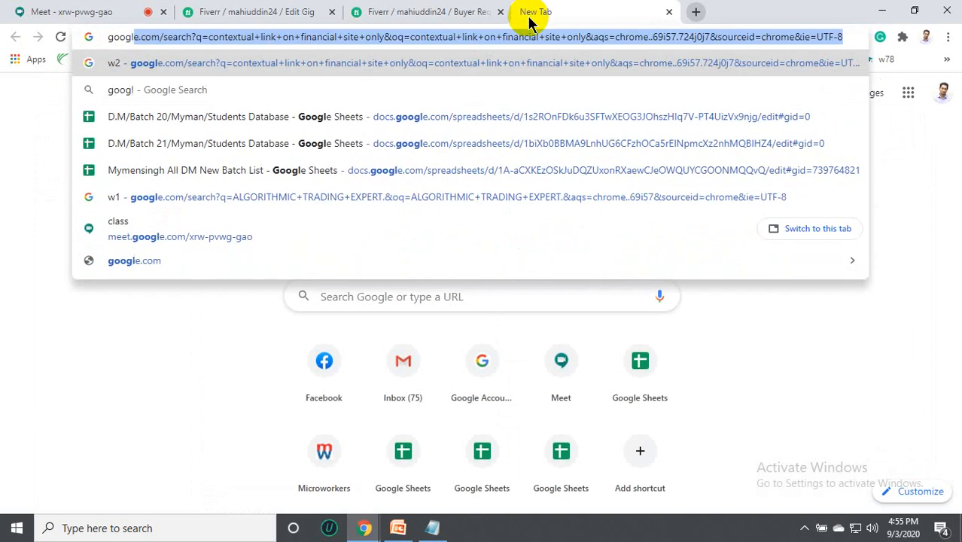
type("e tra")
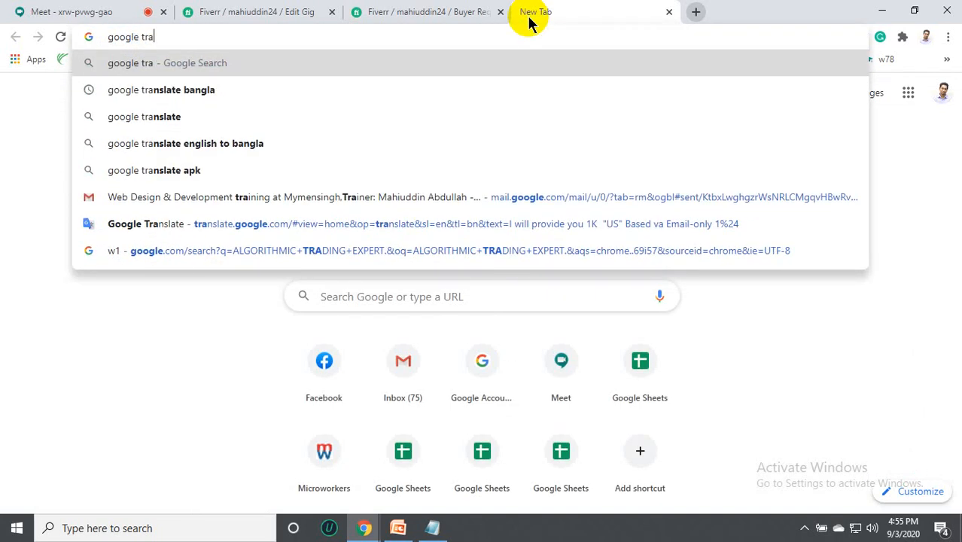
key("Down")
key("Down")
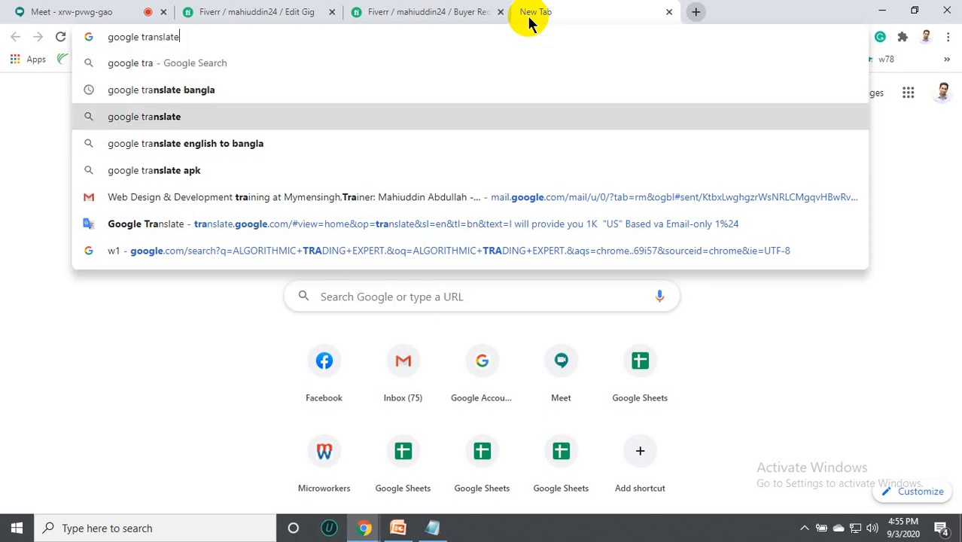
key("Return")
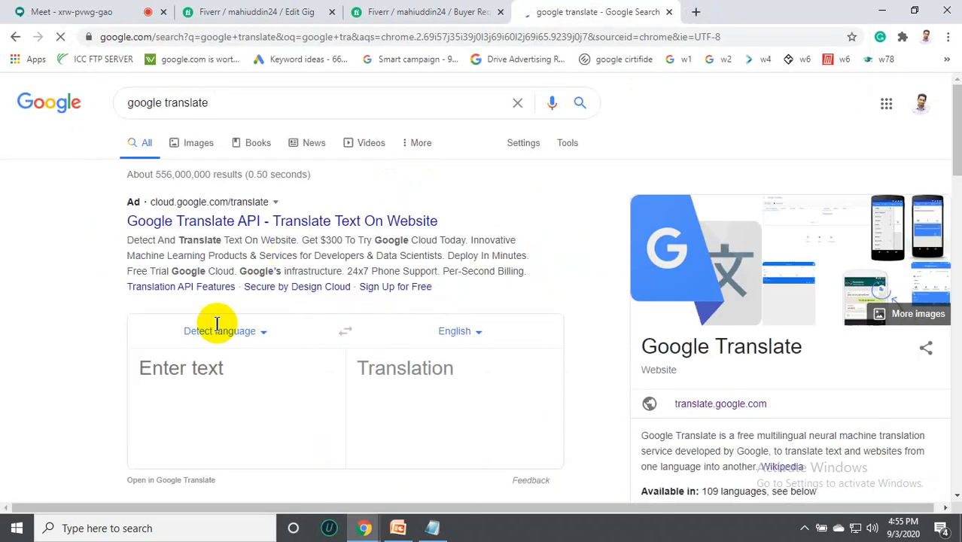
scroll(249, 293, "down", 2)
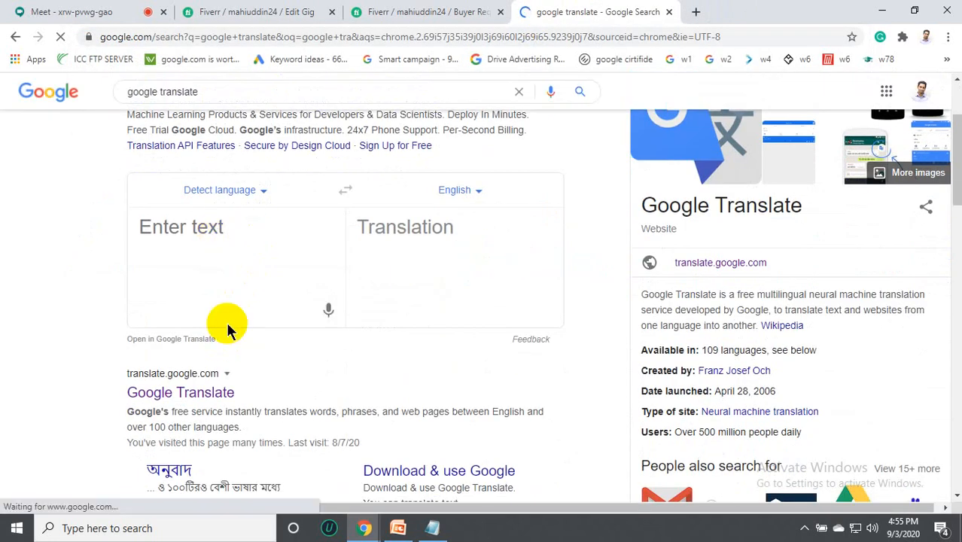
left_click(188, 392)
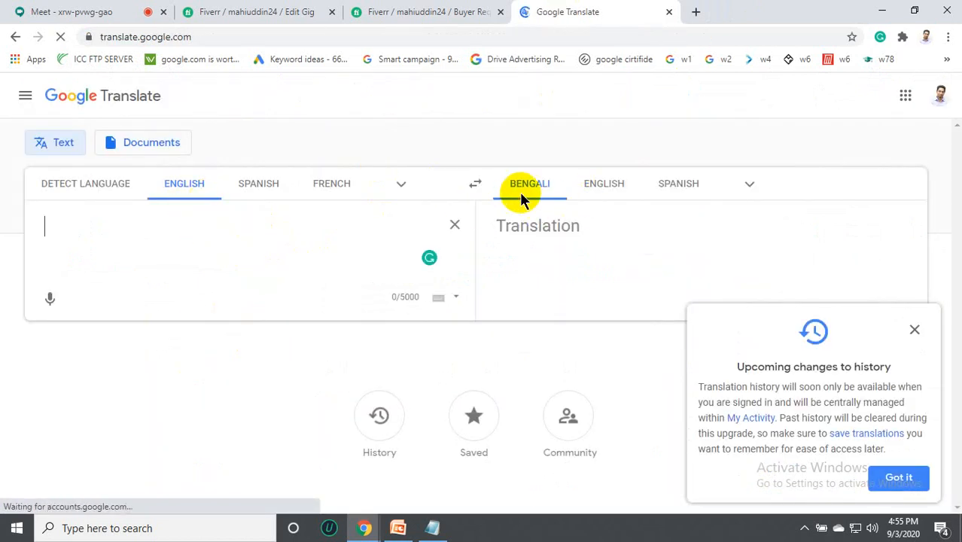
Paste the copied graphics works request to translate it from English to Bengali, and dismiss the translation history notice.
left_click(193, 188)
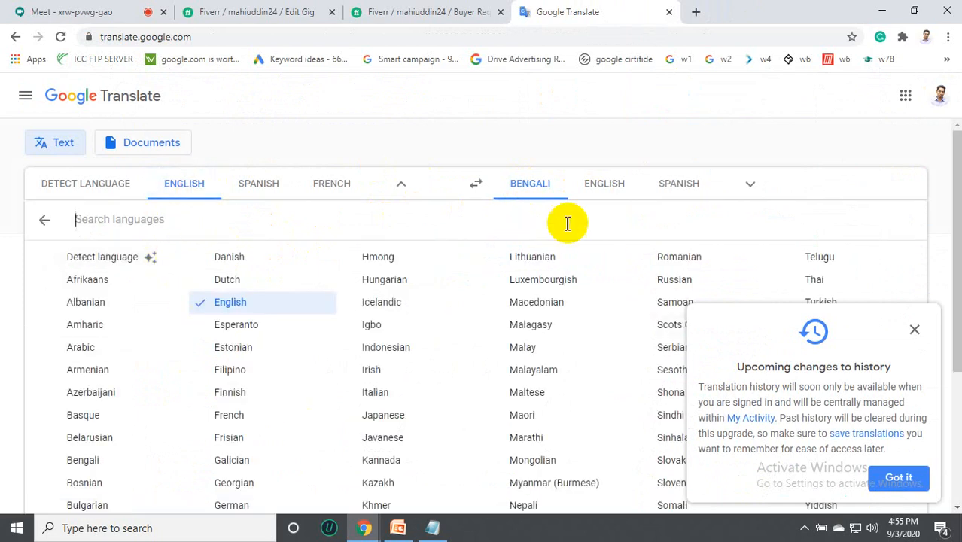
left_click(531, 194)
left_click(507, 196)
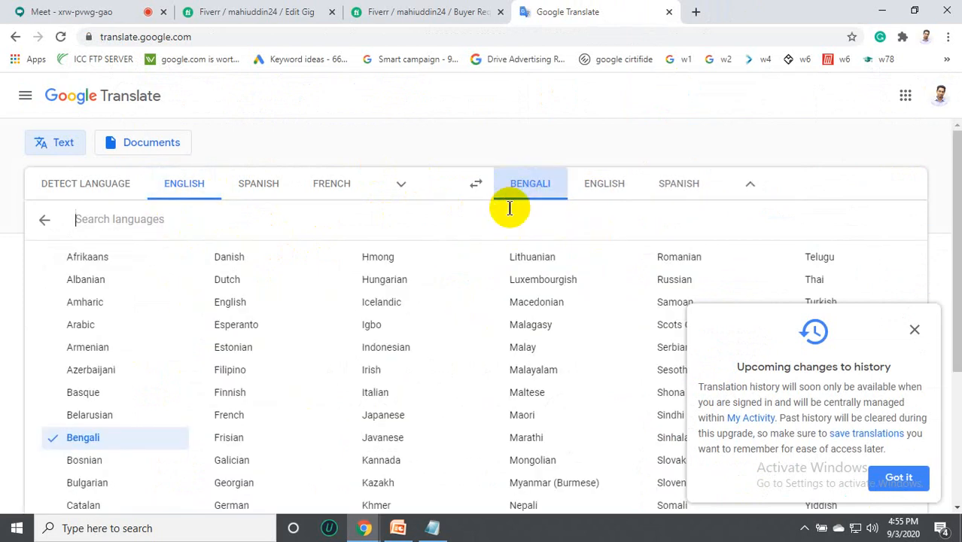
left_click(430, 153)
key("ctrl+v")
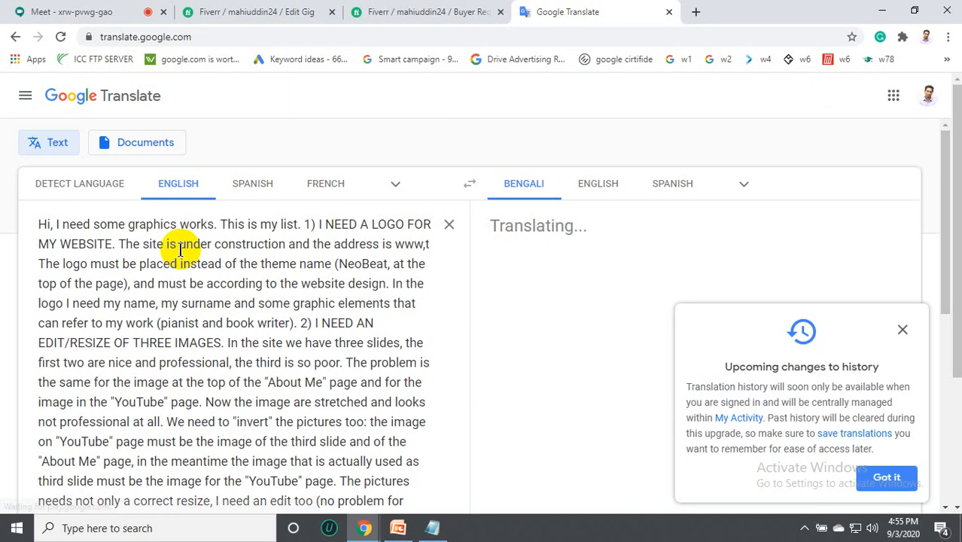
left_click(901, 331)
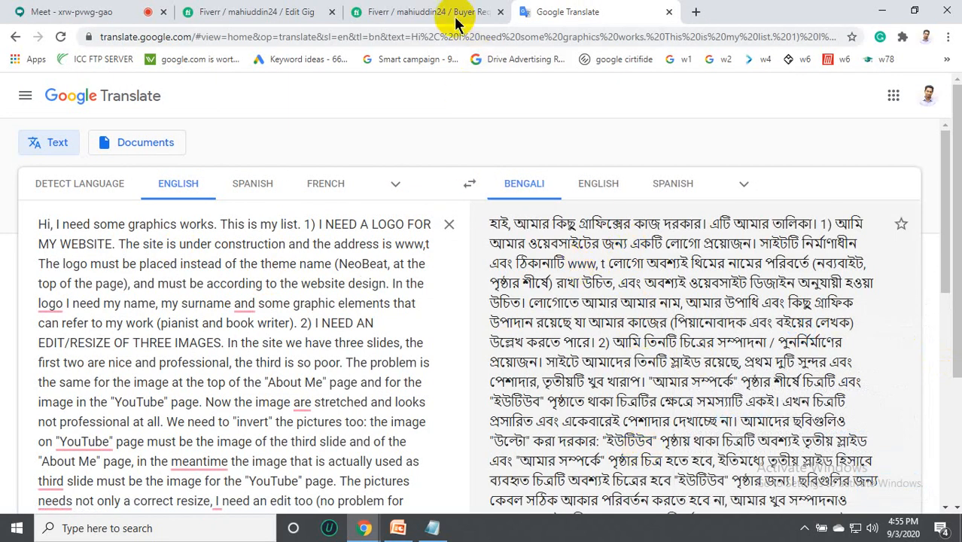
Return to the buyer request on Fiverr and review its three needs: the logo, the image edit/resize and the banners.
left_click(430, 11)
left_click(375, 258)
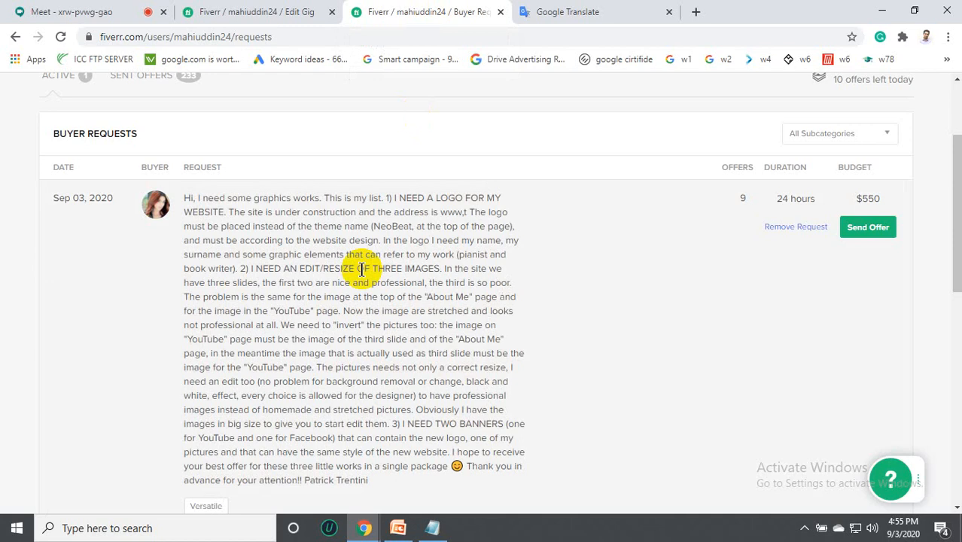
scroll(354, 274, "up", 1)
scroll(341, 310, "down", 1)
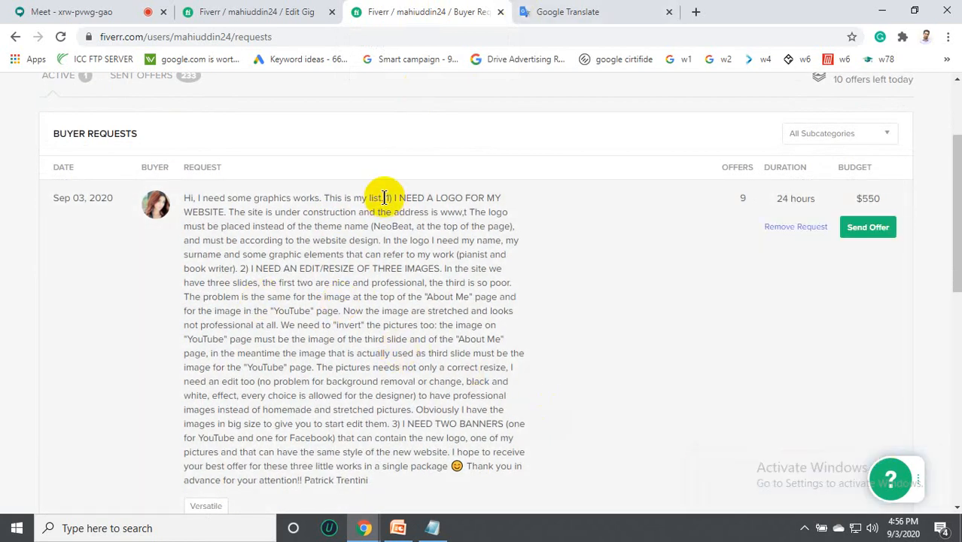
left_click_drag(380, 197, 227, 213)
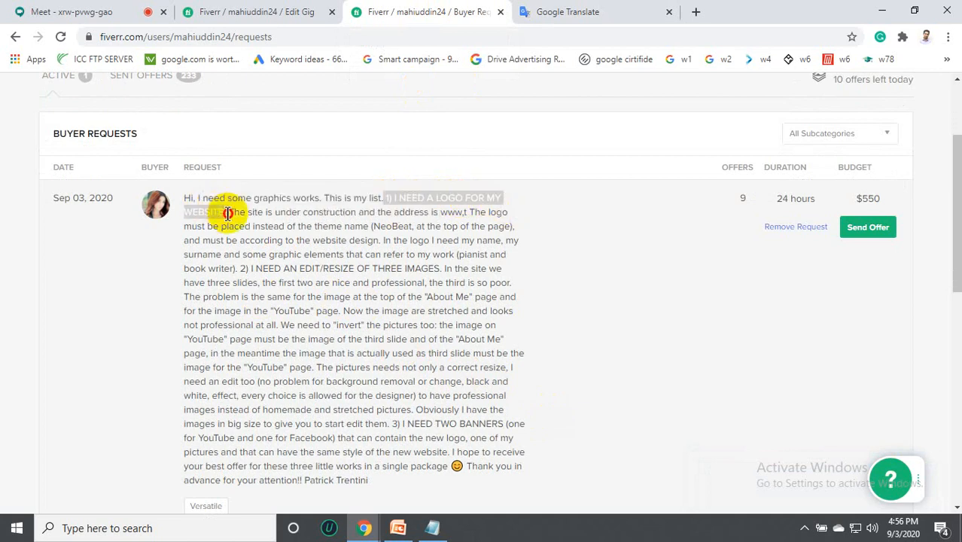
left_click(474, 198)
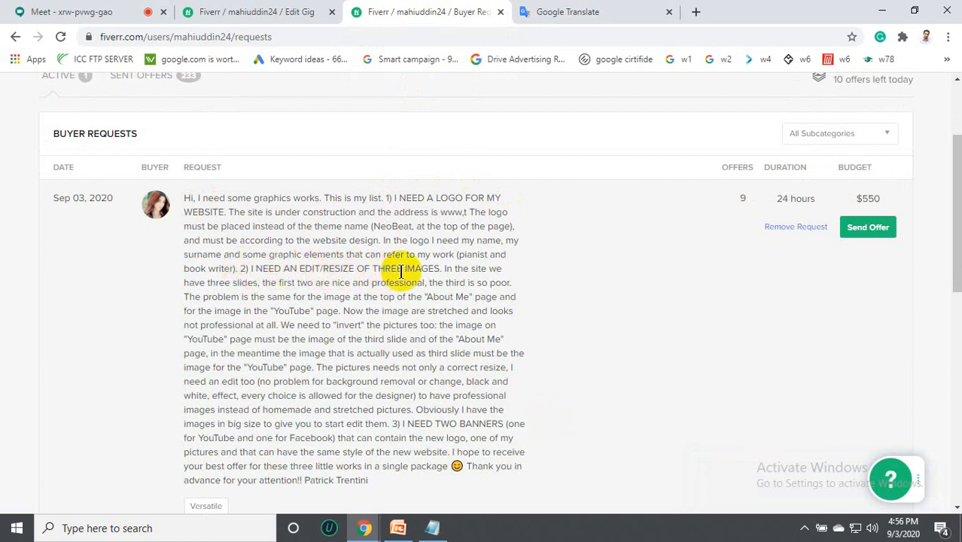
left_click_drag(439, 273, 238, 273)
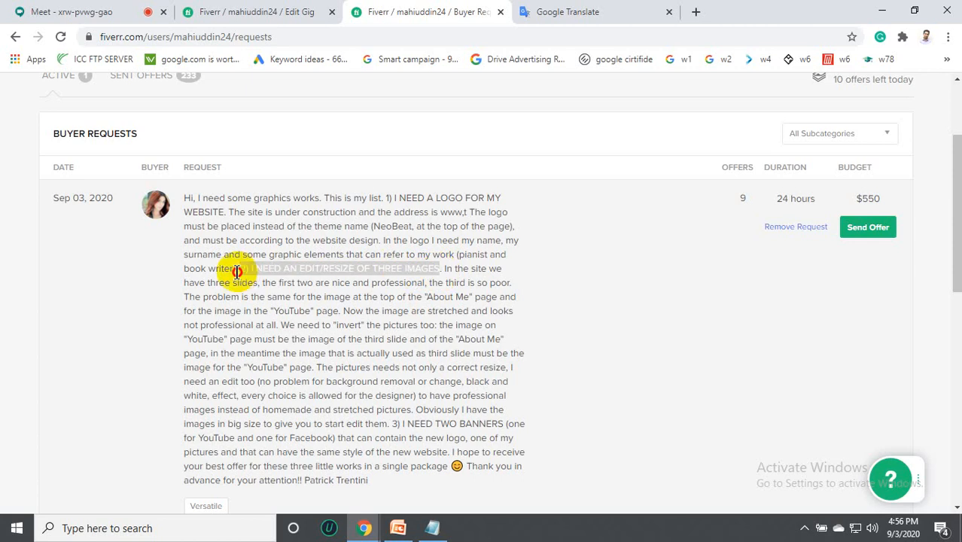
left_click(297, 275)
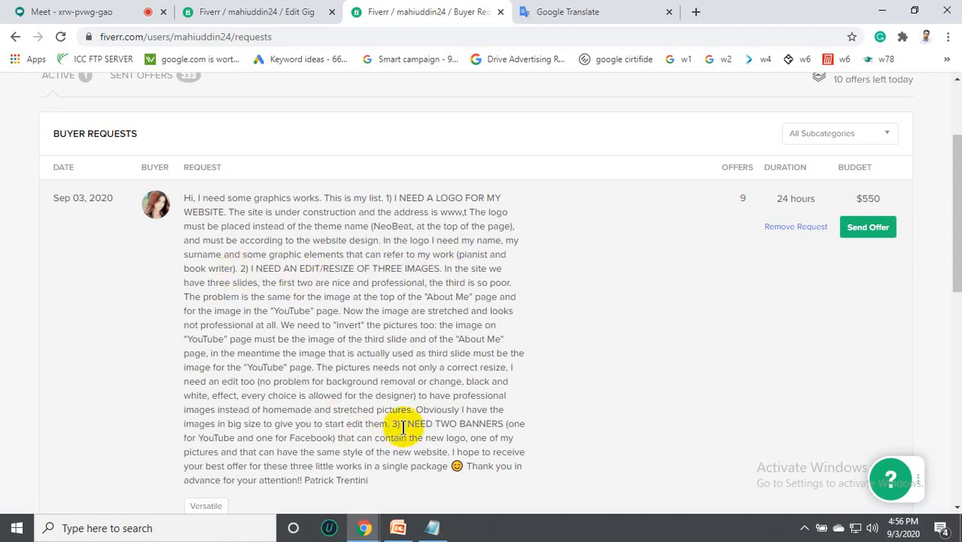
left_click_drag(399, 425, 502, 426)
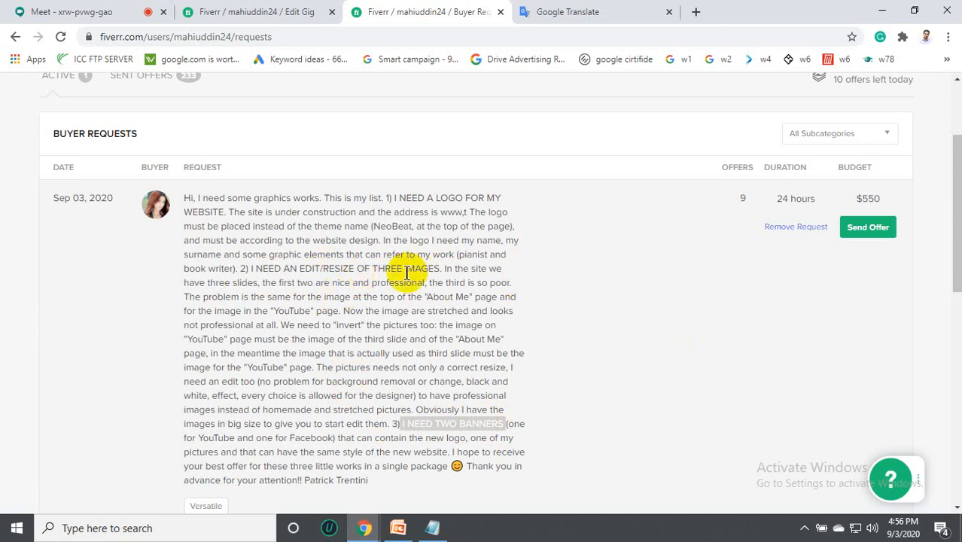
Start an offer for the graphics works request and choose the gig "I will do graphics design related all works".
left_click(853, 231)
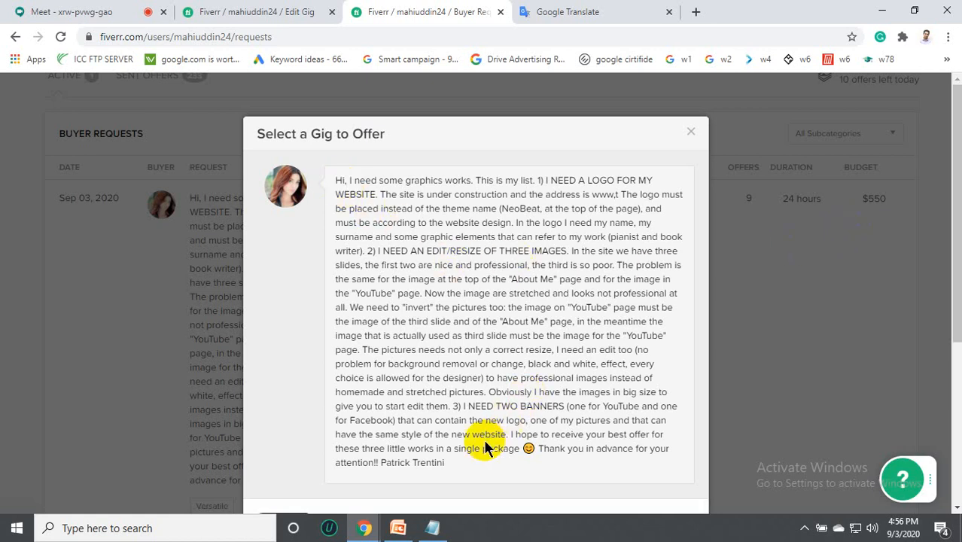
left_click(561, 13)
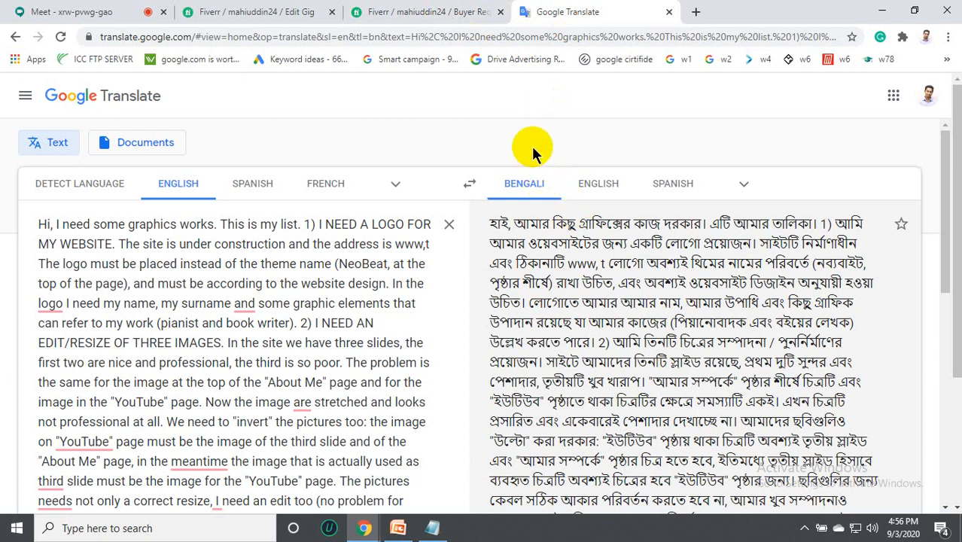
left_click(429, 14)
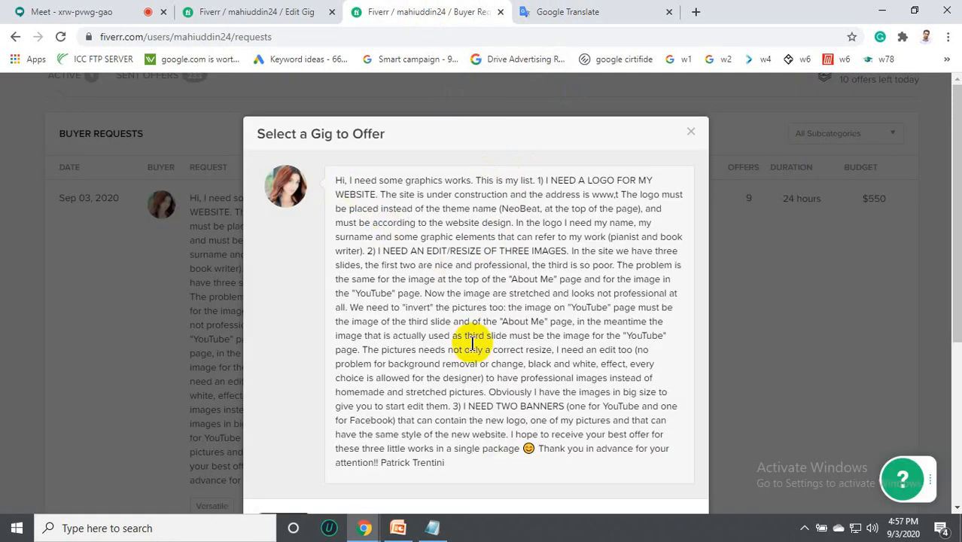
scroll(494, 354, "down", 1)
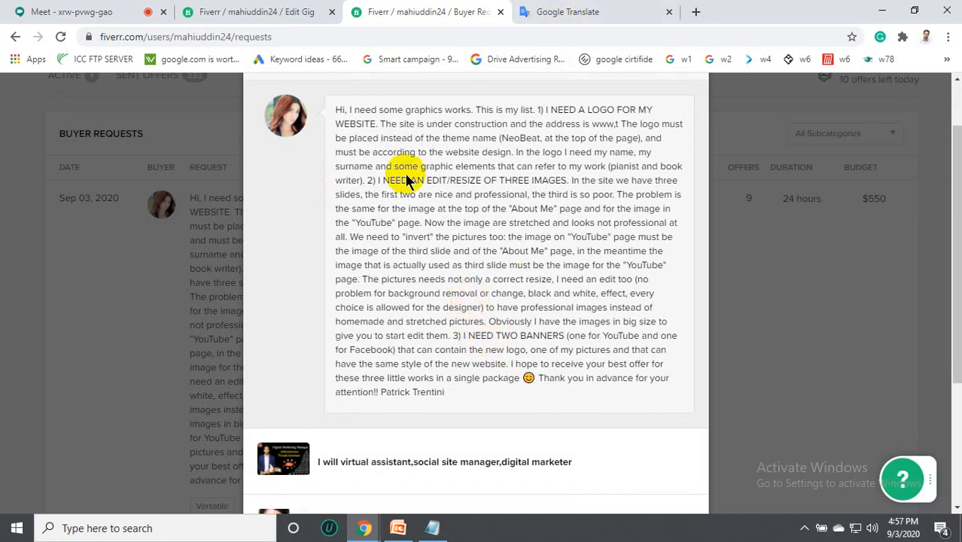
scroll(436, 196, "down", 3)
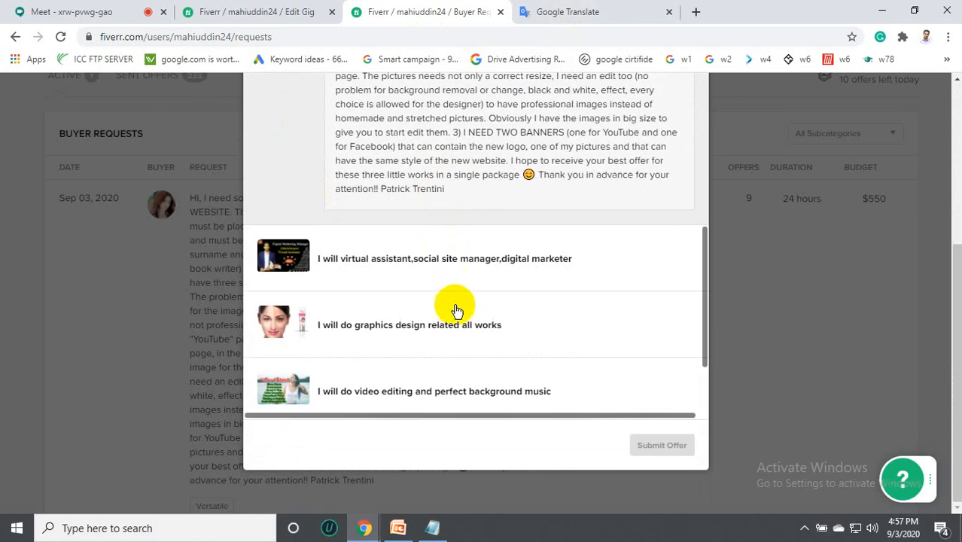
scroll(470, 312, "down", 1)
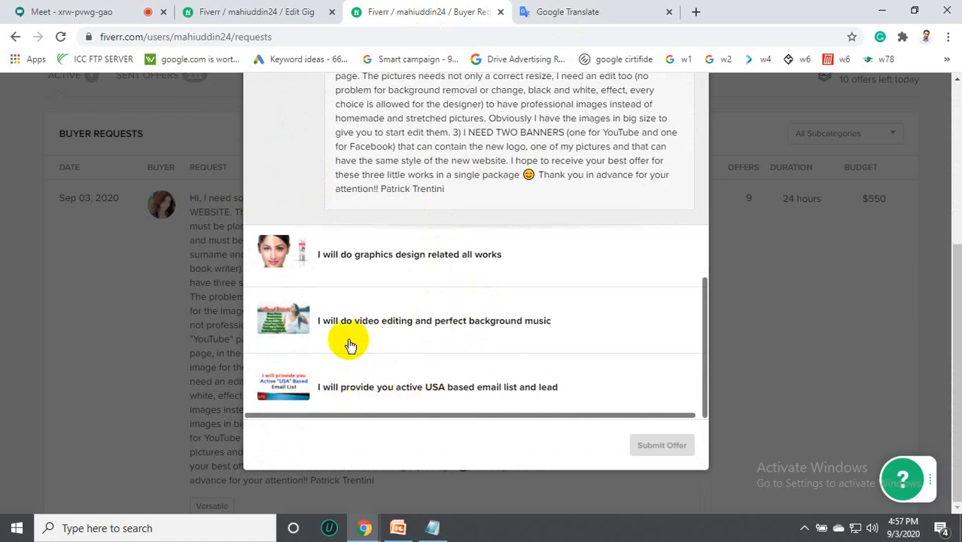
scroll(435, 341, "up", 1)
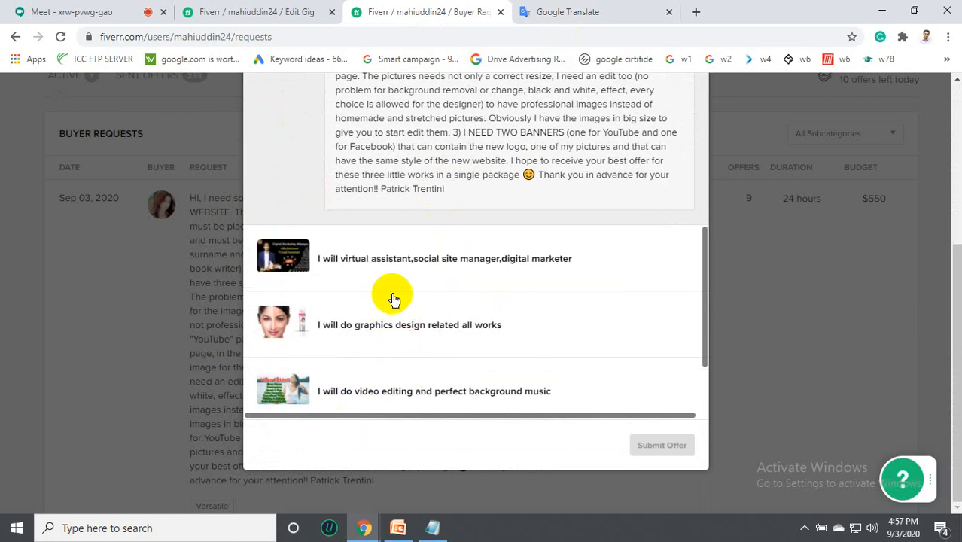
scroll(455, 294, "down", 1)
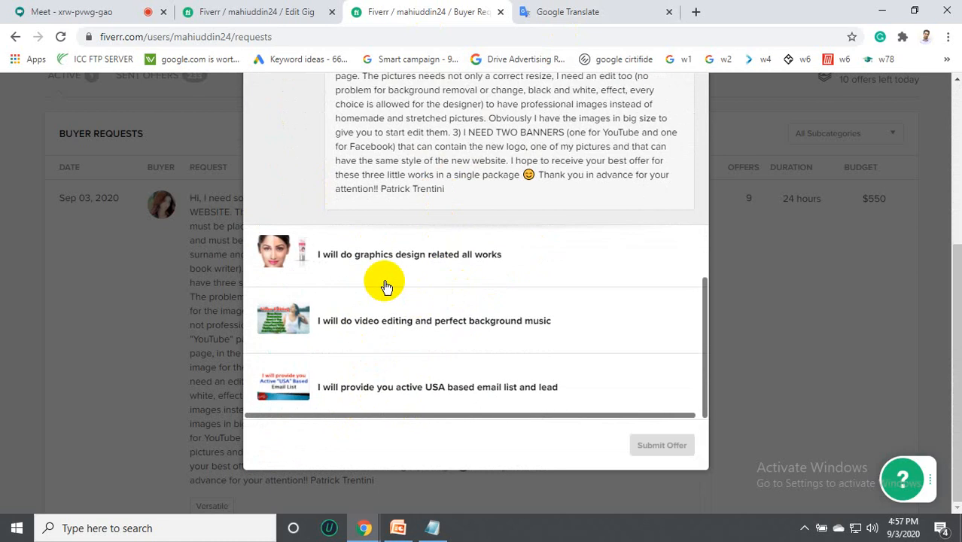
left_click(389, 255)
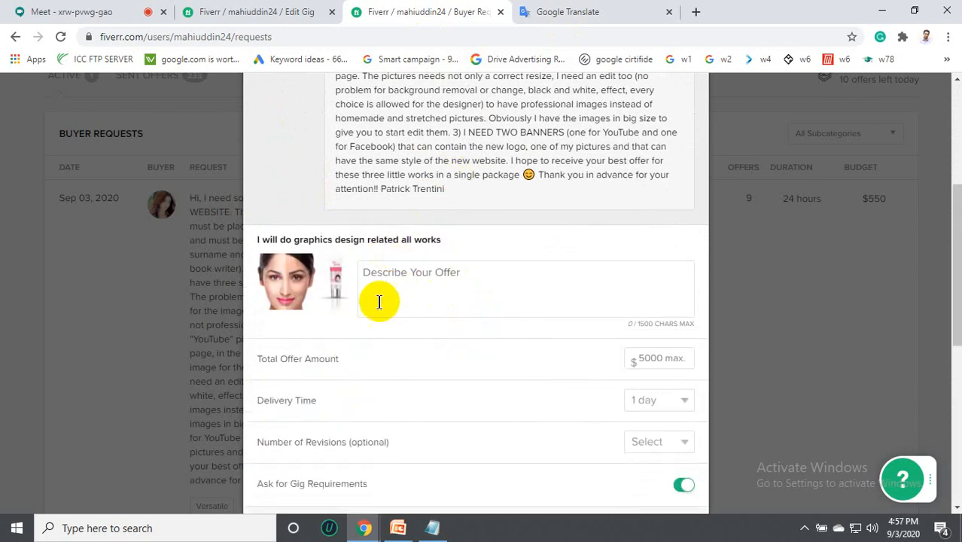
Fill in the offer terms with a total amount of $550, a delivery time of 1 day and 3 revisions.
scroll(955, 248, "up", 1)
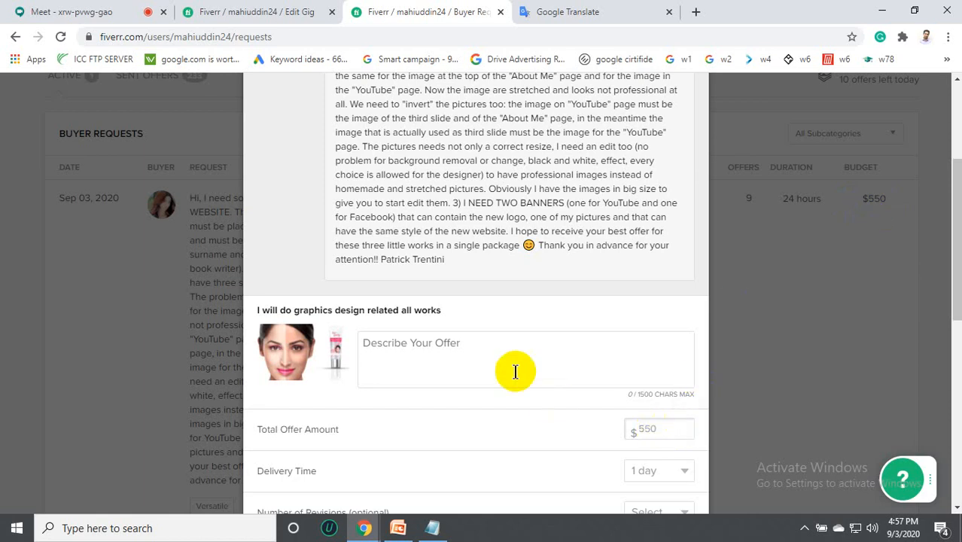
scroll(511, 372, "down", 2)
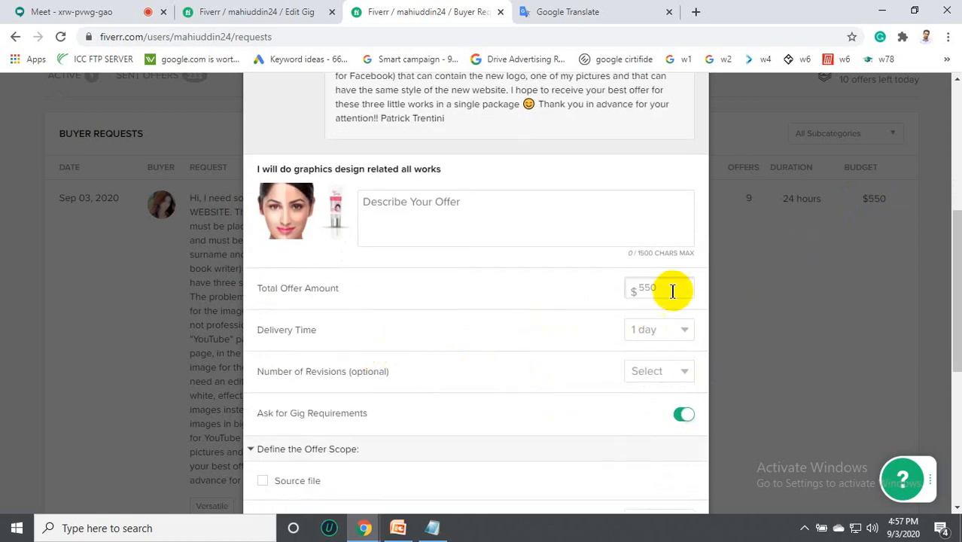
left_click(670, 329)
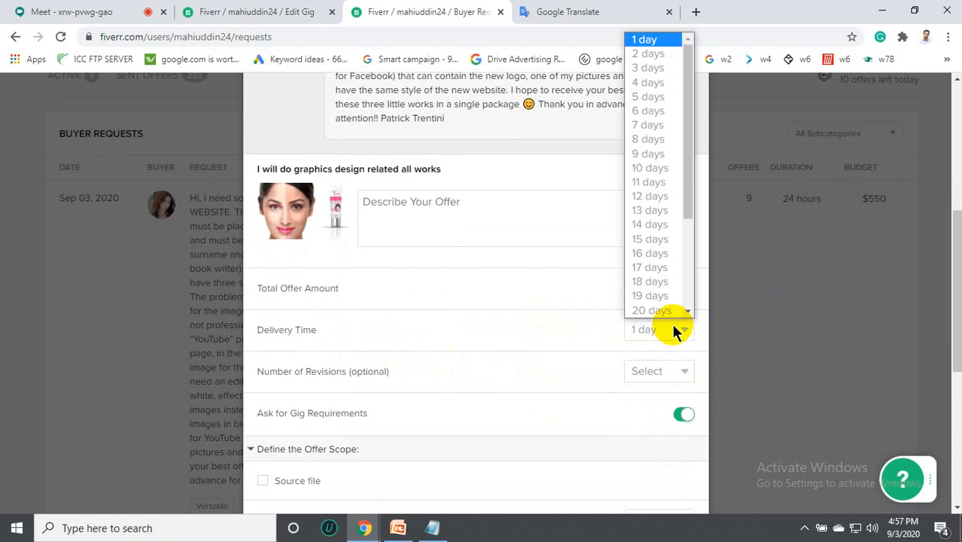
left_click(655, 42)
scroll(354, 332, "down", 1)
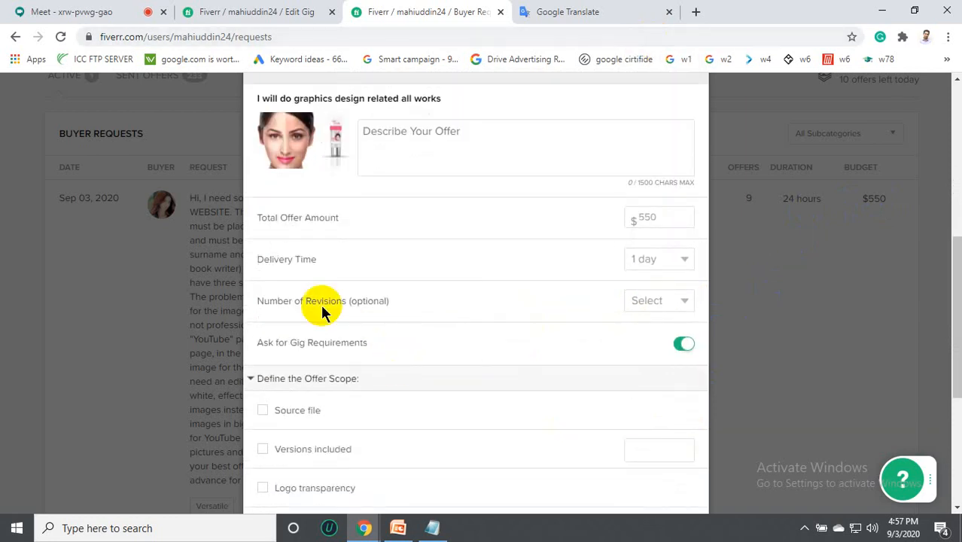
left_click(676, 304)
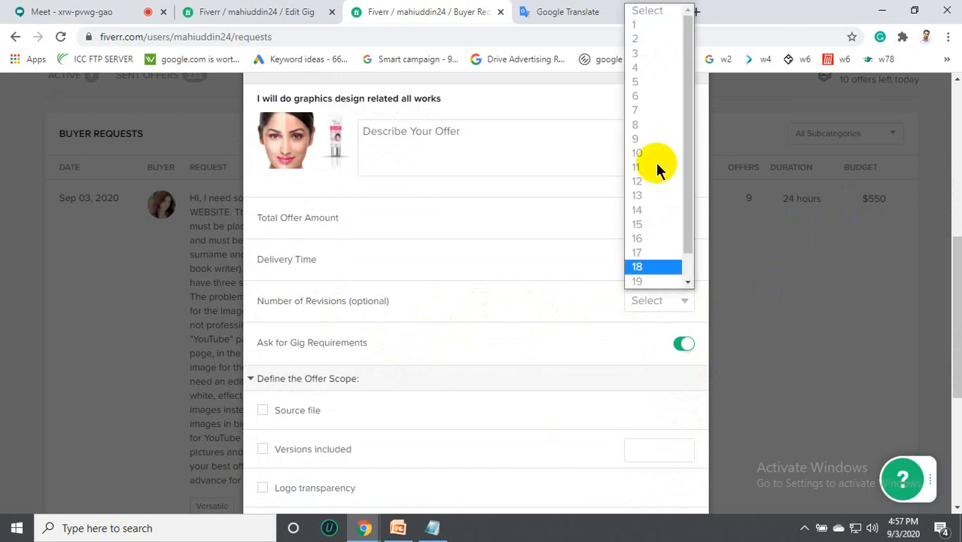
left_click(655, 57)
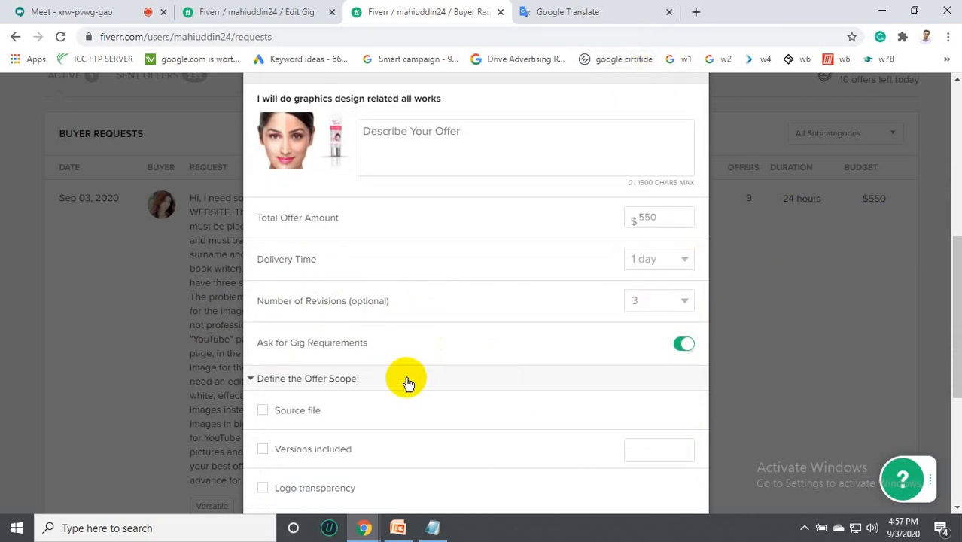
Include every item of the offer scope, from source file through vector file, and enter 2019 for the versions included.
scroll(369, 387, "down", 1)
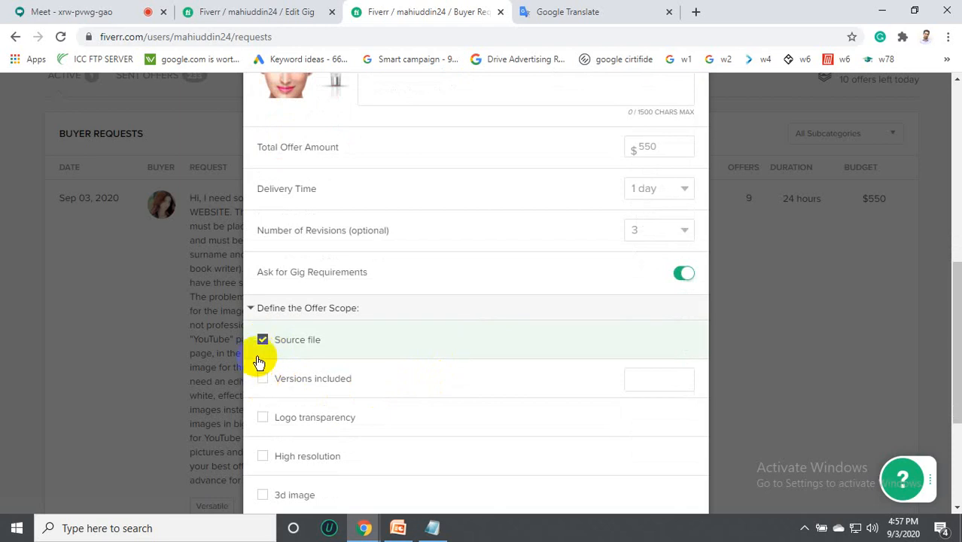
left_click(264, 379)
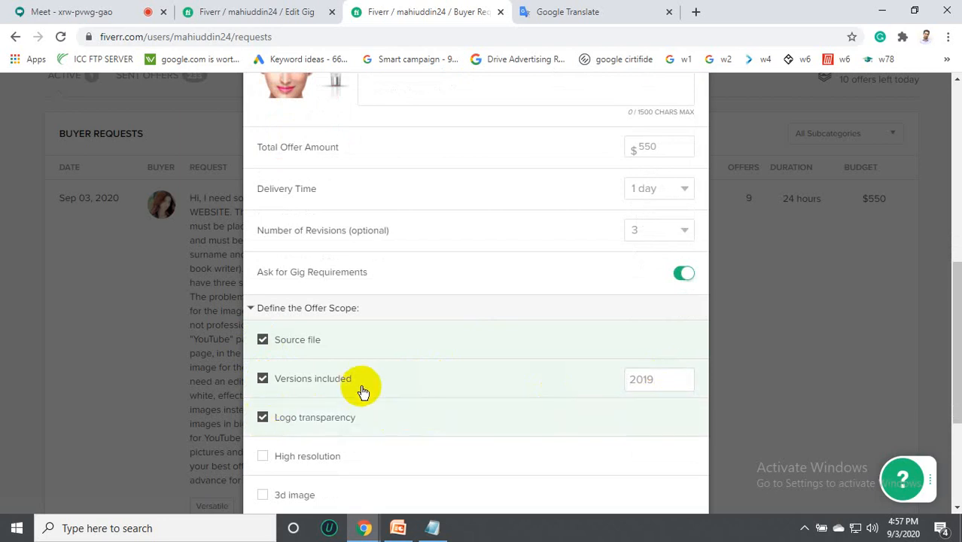
scroll(361, 389, "down", 2)
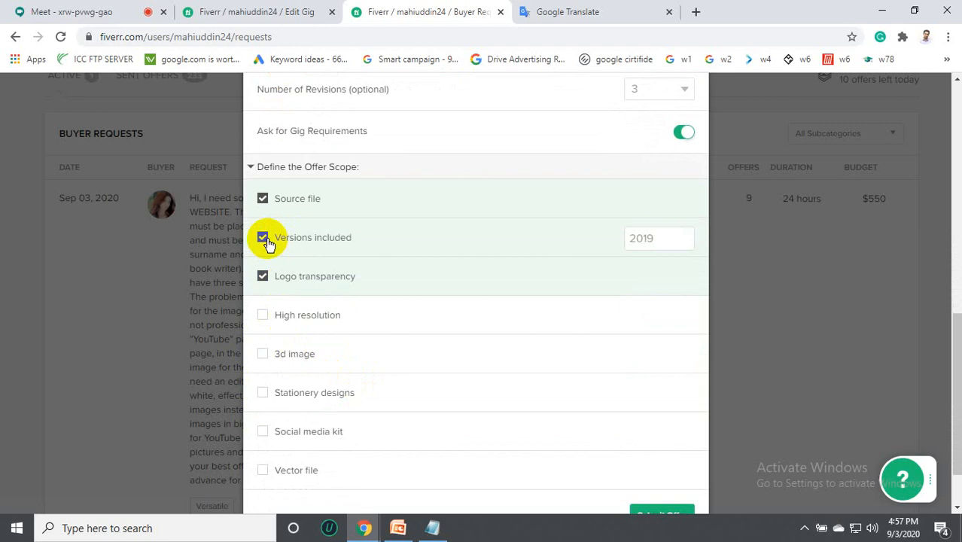
left_click(266, 317)
left_click(263, 358)
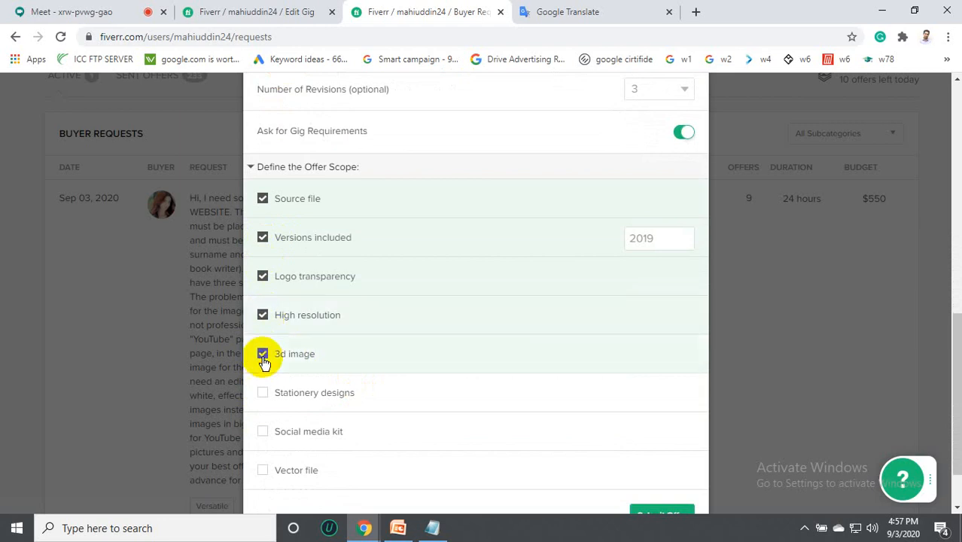
left_click(264, 398)
left_click(261, 432)
scroll(318, 427, "down", 1)
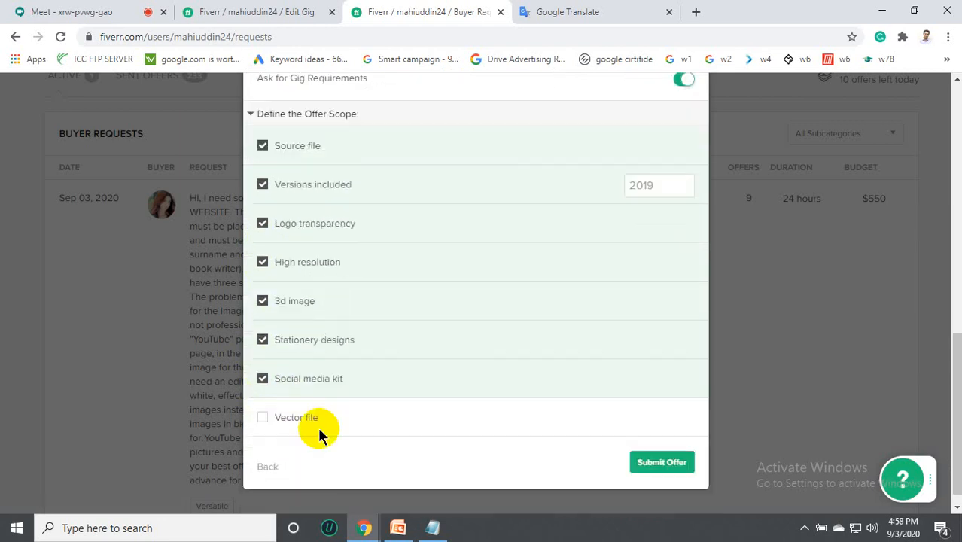
left_click(262, 399)
scroll(509, 383, "up", 3)
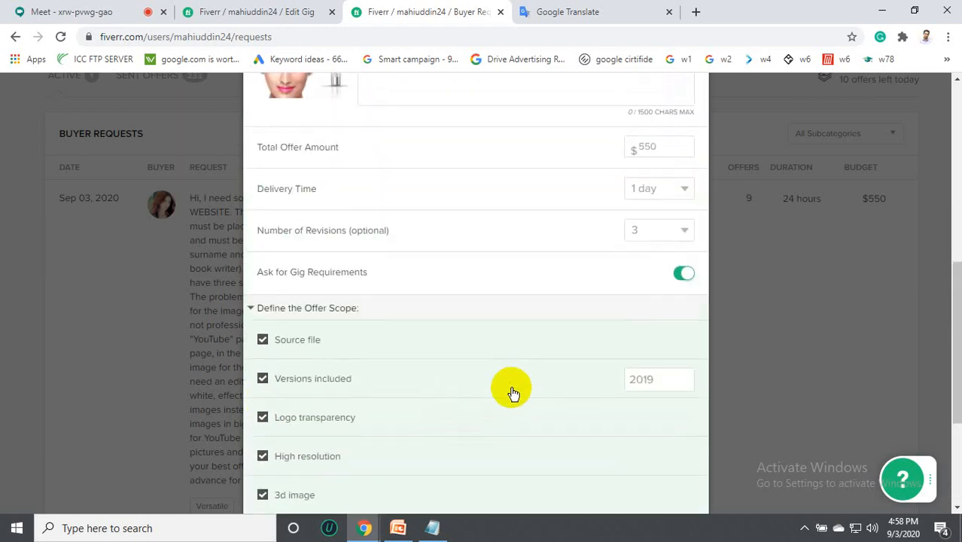
scroll(511, 391, "up", 2)
scroll(515, 399, "down", 5)
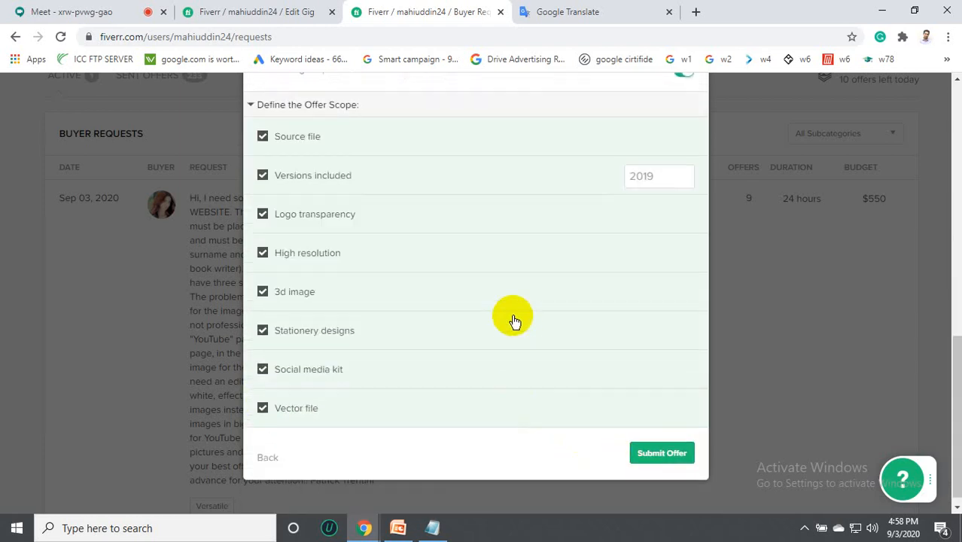
Copy "I NEED A LOGO FOR MY WEBSITE." from the buyer's request into the offer description.
scroll(514, 319, "up", 6)
left_click(410, 350)
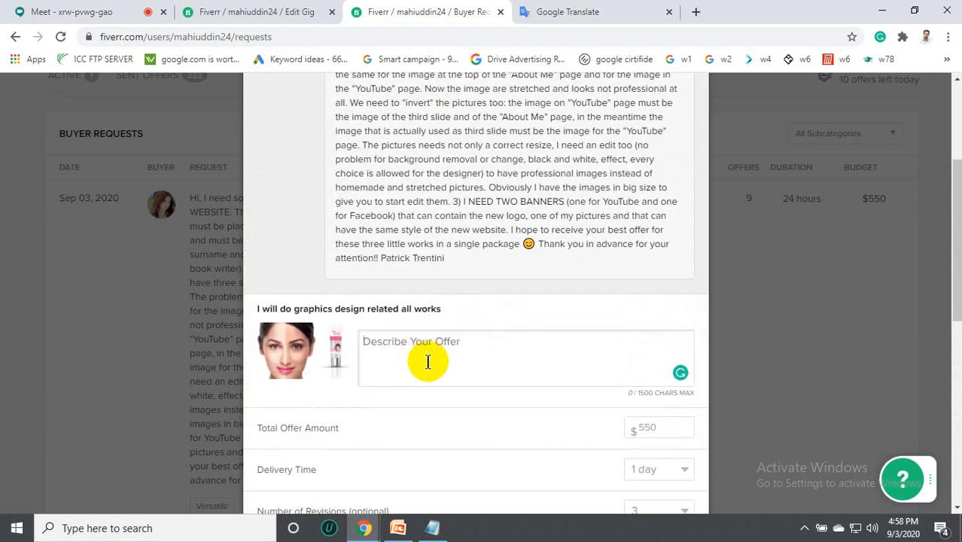
scroll(437, 346, "up", 3)
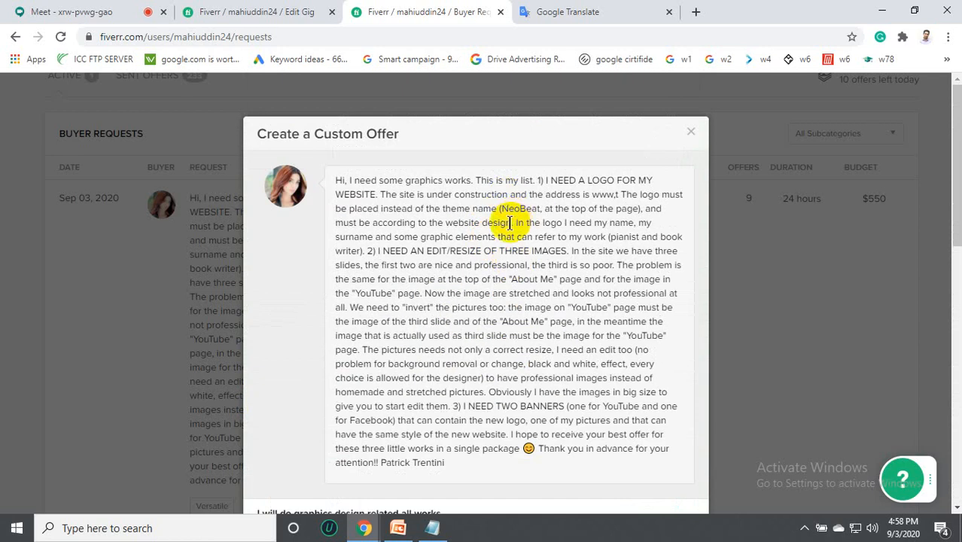
left_click_drag(539, 181, 372, 199)
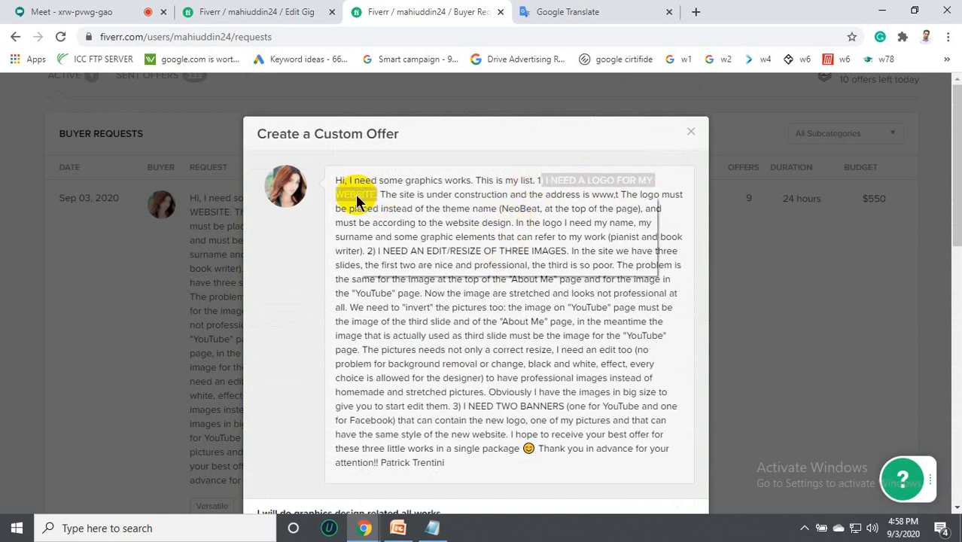
right_click(371, 199)
left_click(382, 206)
scroll(433, 302, "down", 3)
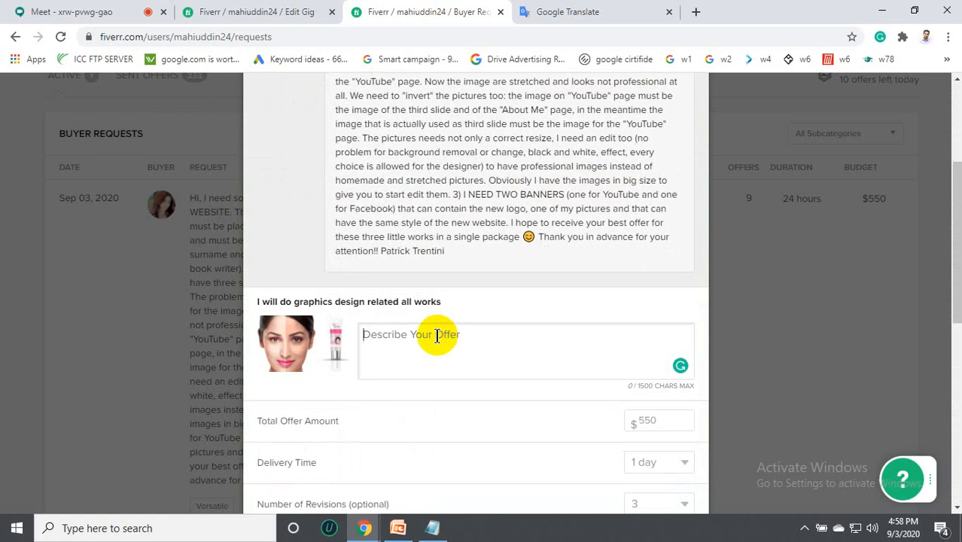
key("ctrl+v")
Copy "NEED AN EDIT/RESIZE OF THREE IMAGES." from the request onto a second line of the offer description.
scroll(456, 324, "up", 3)
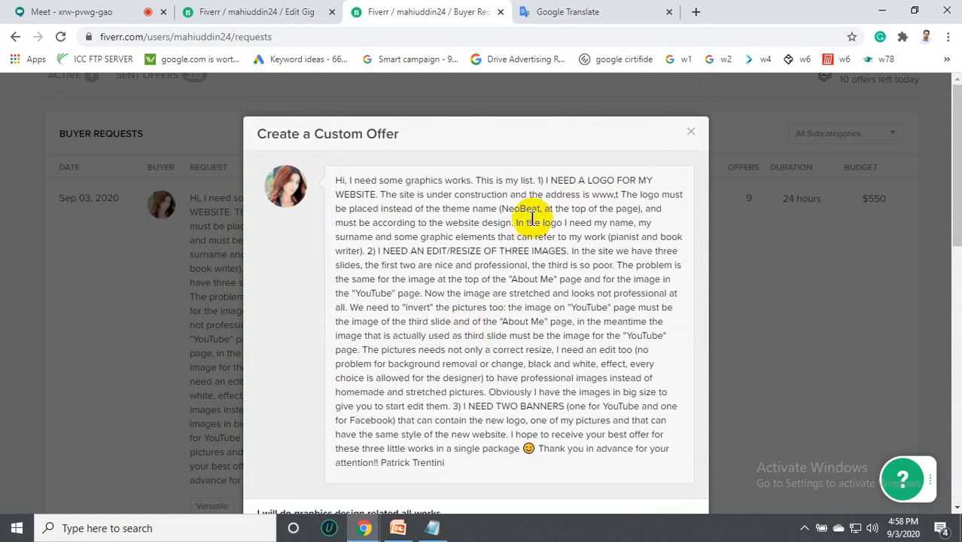
left_click_drag(383, 251, 569, 251)
scroll(489, 279, "down", 4)
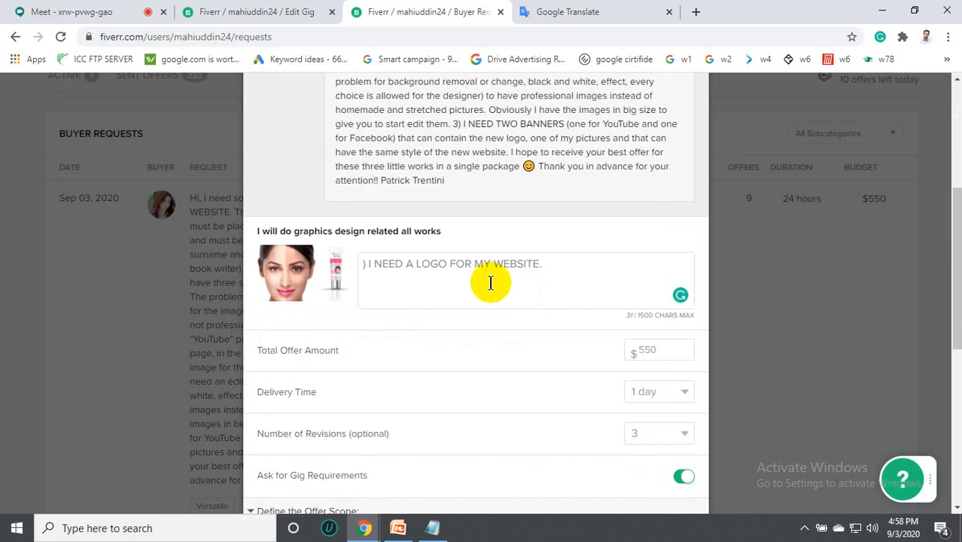
left_click(562, 259)
key("ctrl+v")
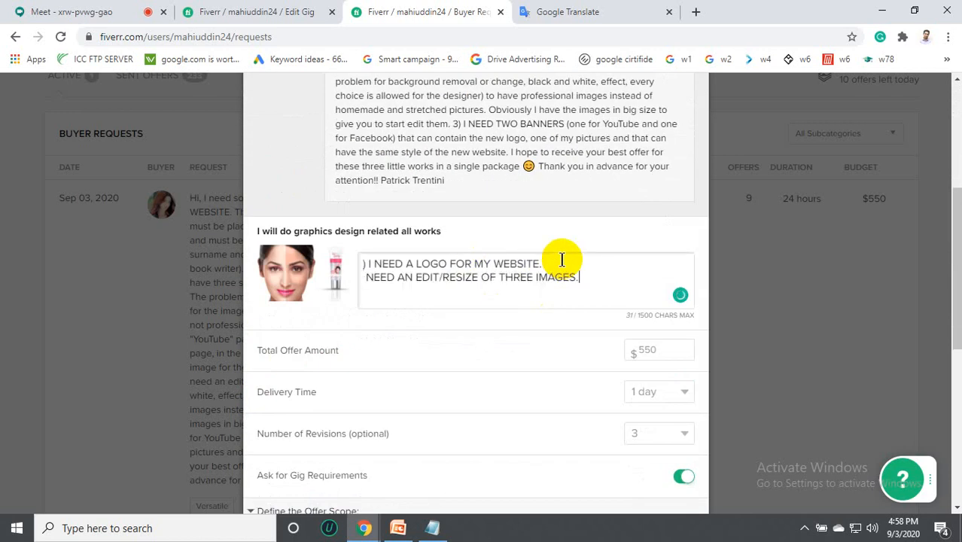
Copy "I NEED TWO BANNERS (one for YouTube and one for Facebook)" from the request onto the description's third line.
left_click_drag(462, 124, 565, 124)
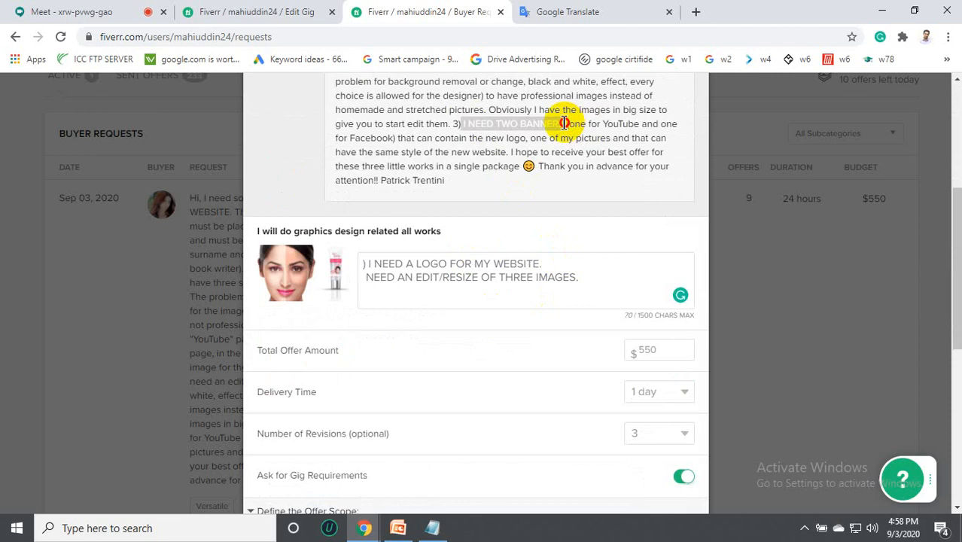
left_click_drag(566, 124, 401, 136)
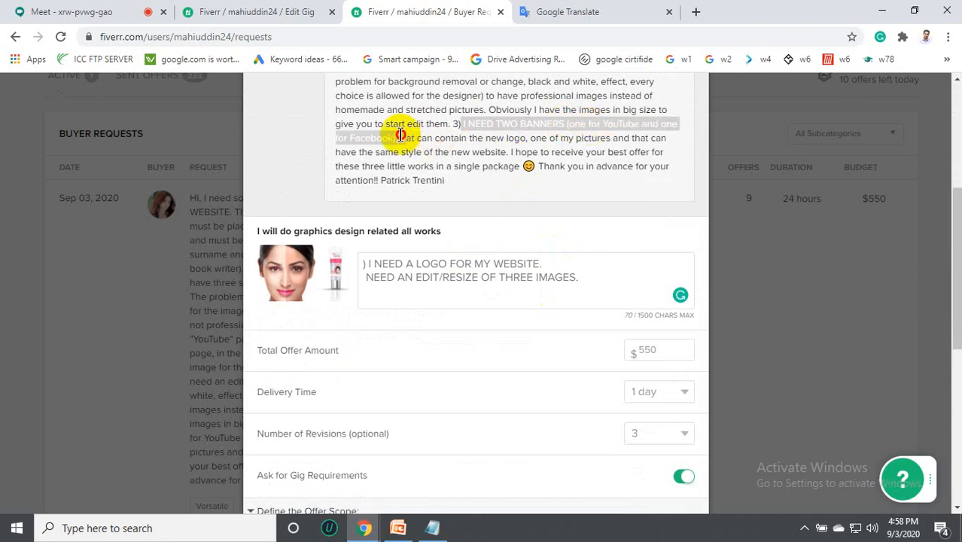
left_click(602, 276)
key("ctrl+v")
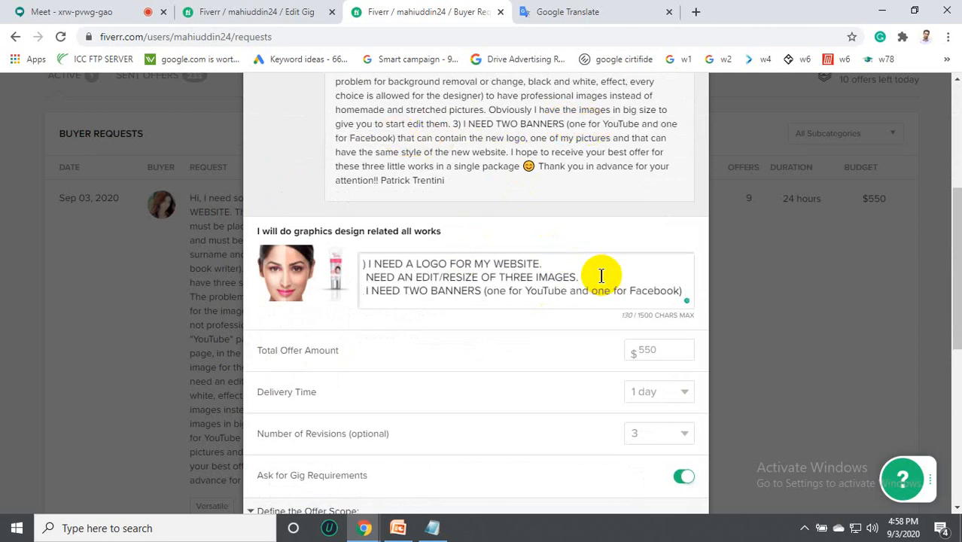
Remove the stray parenthesis from the description's first line and begin that line with "I will give you a professional".
scroll(601, 275, "up", 3)
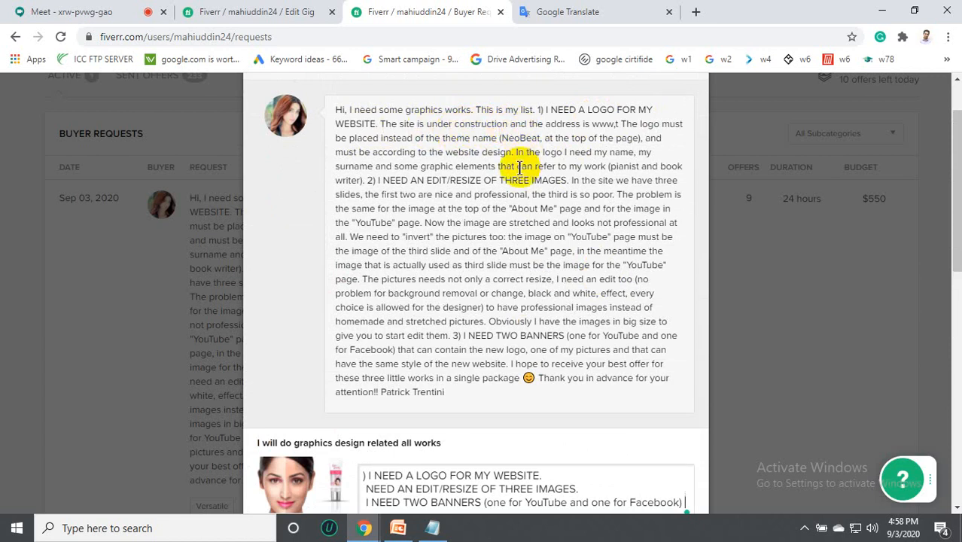
scroll(468, 311, "down", 2)
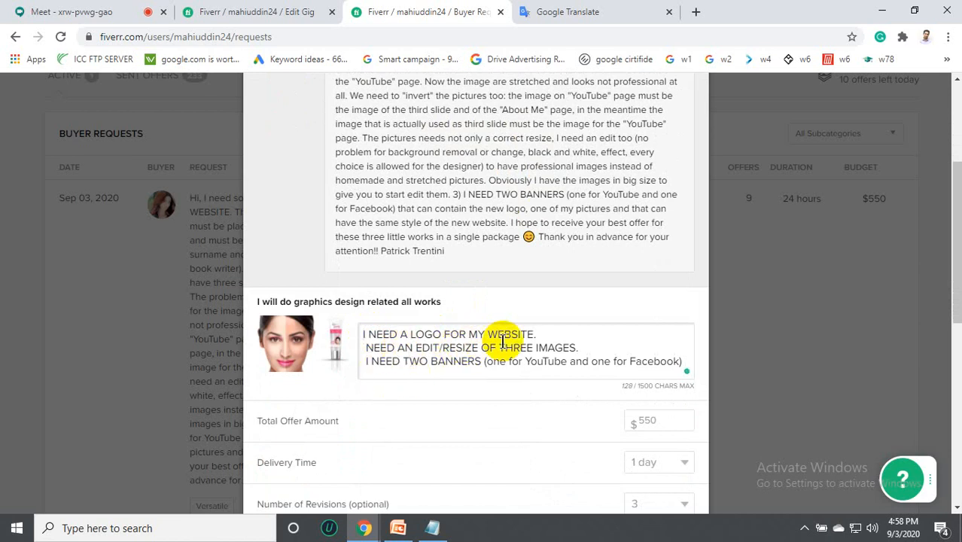
key("ctrl+Home")
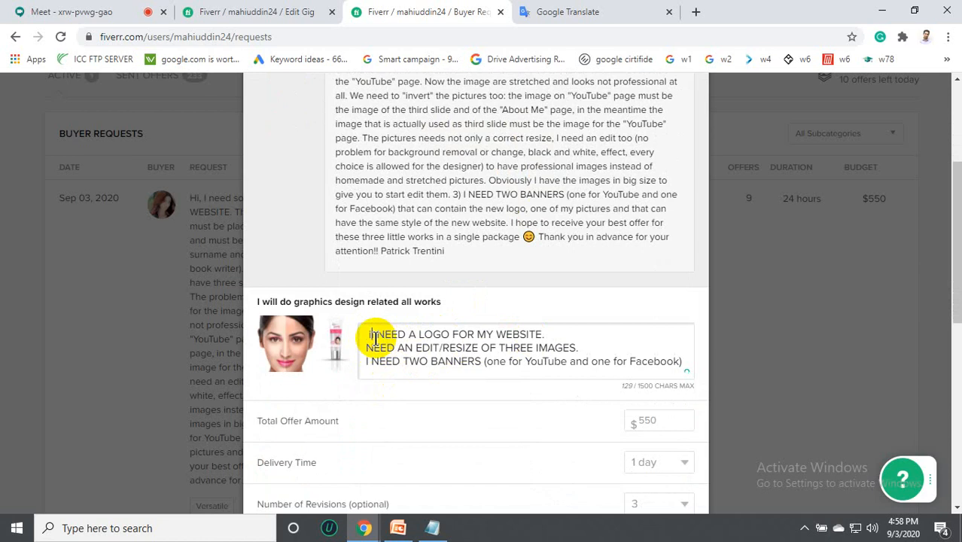
type("will")
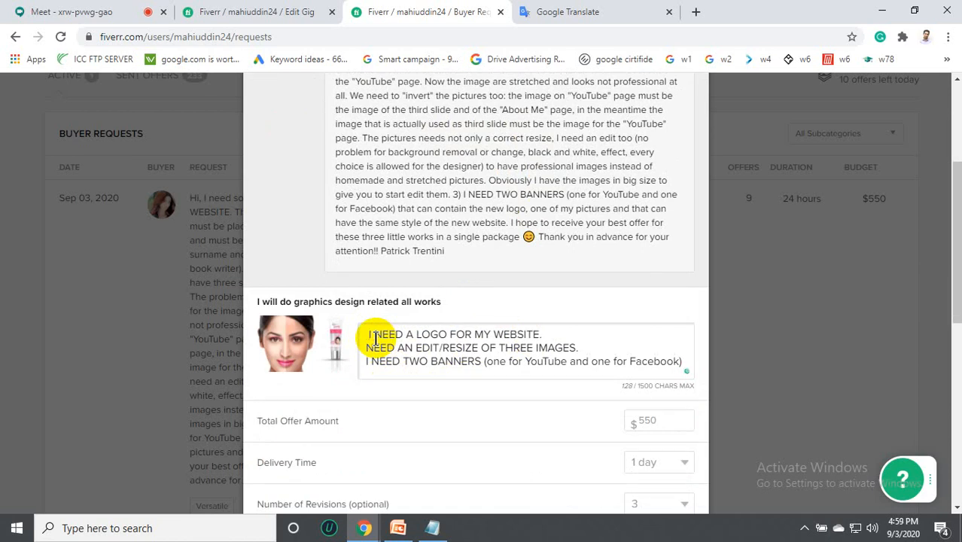
type(" give y")
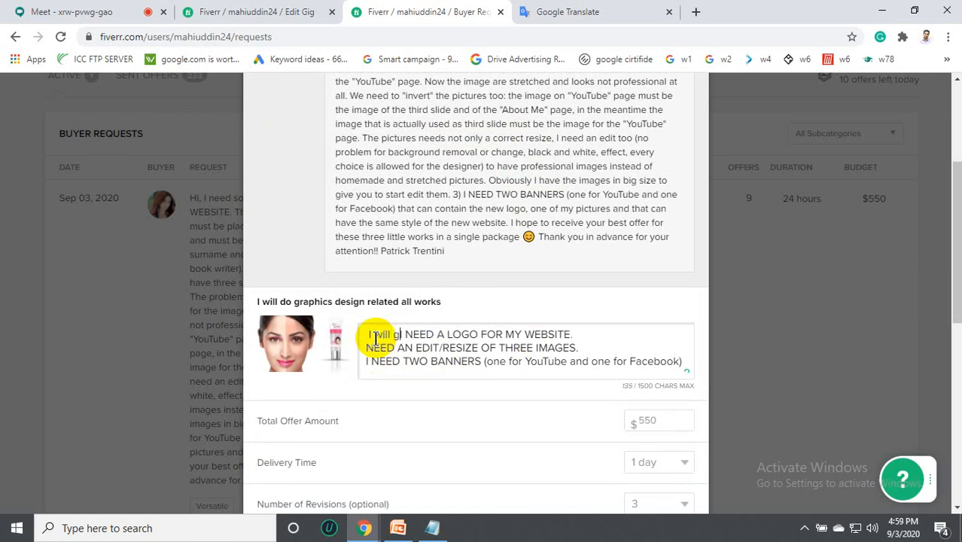
type("ou ")
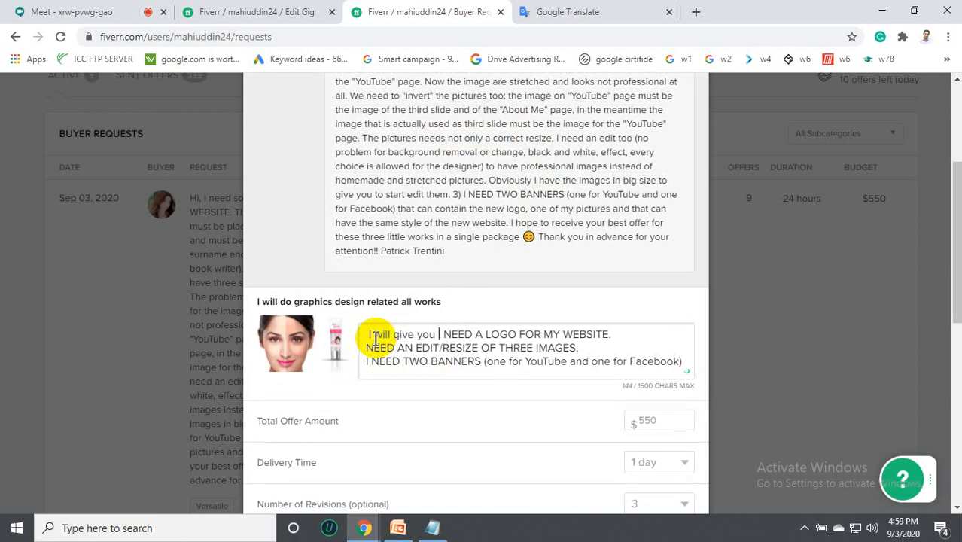
type("a profe")
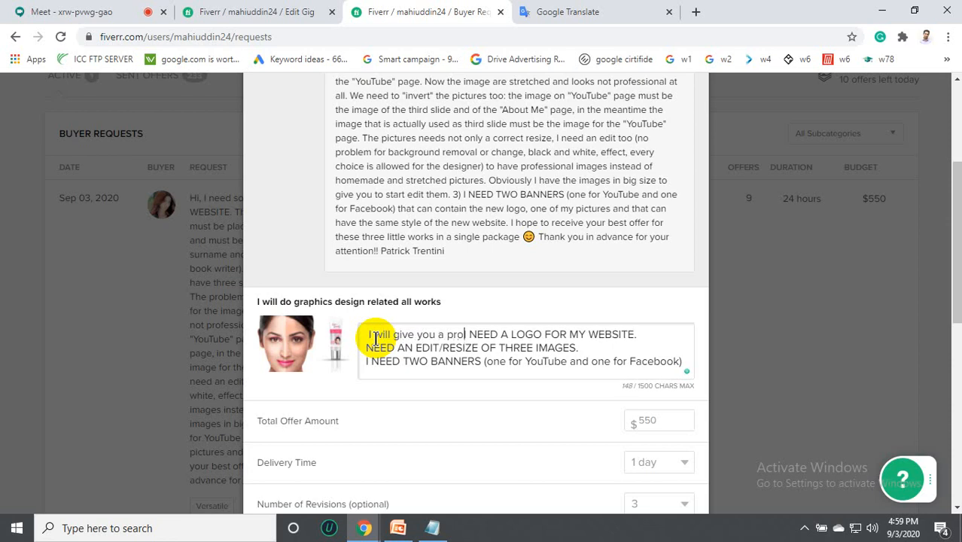
type("s")
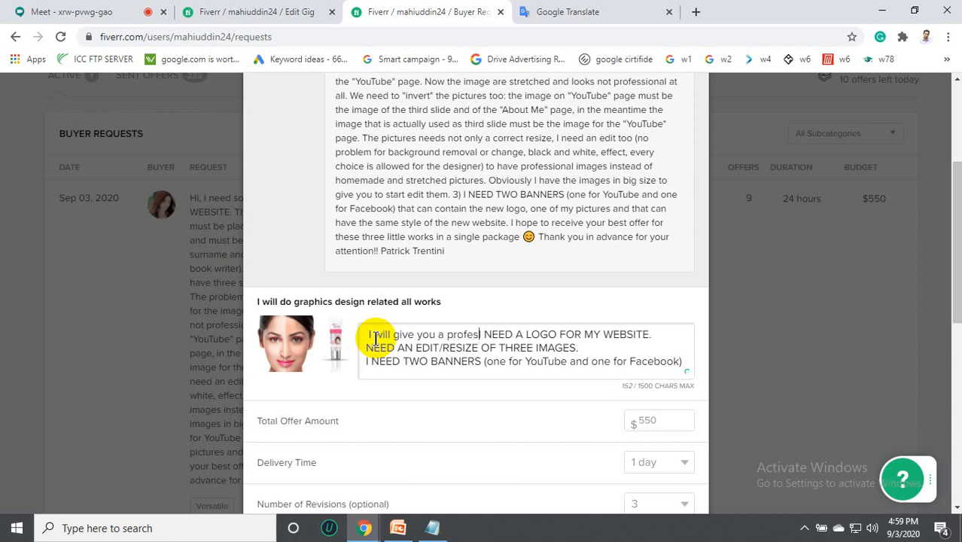
type("sional I")
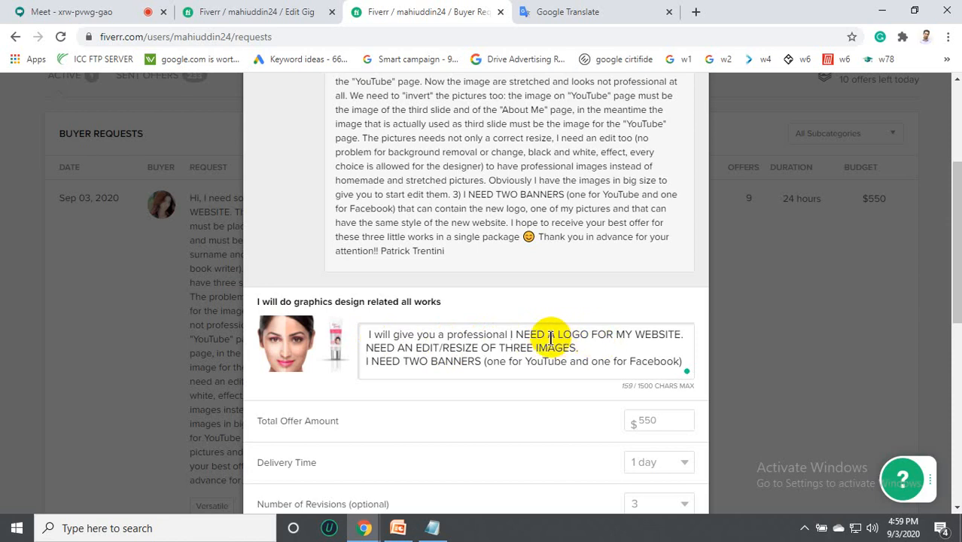
Delete "I NEED A" from the first description line and change "MY WEBSITE" to "your website".
left_click_drag(557, 335, 512, 336)
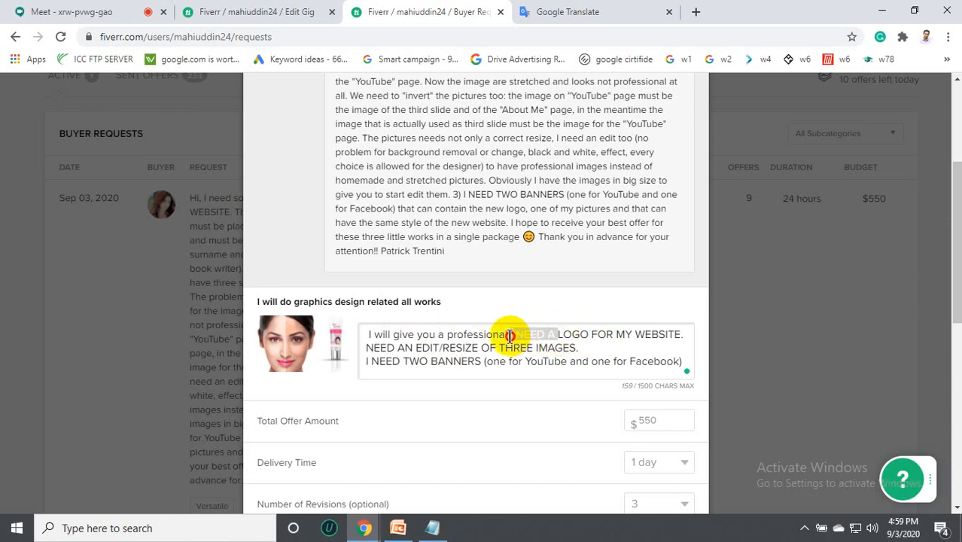
key("BackSpace")
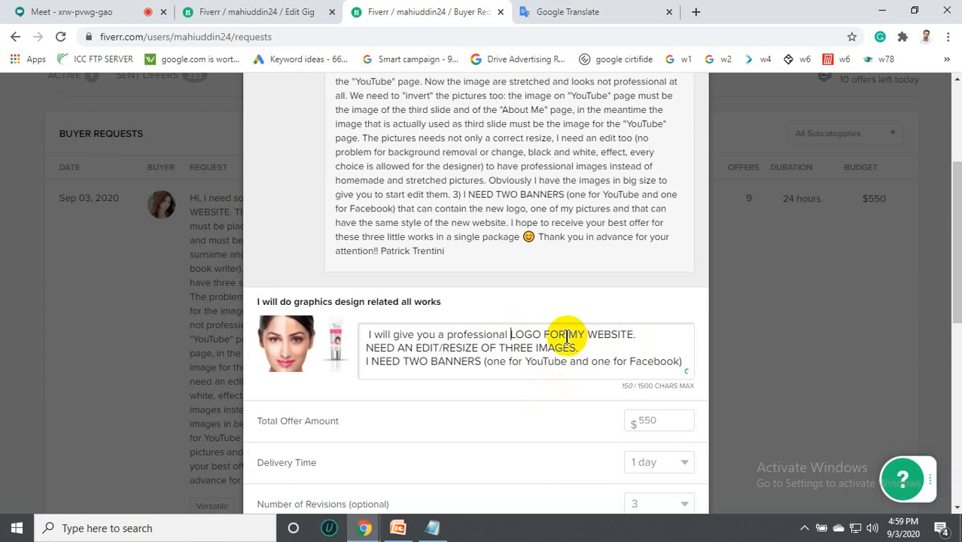
left_click_drag(569, 335, 589, 334)
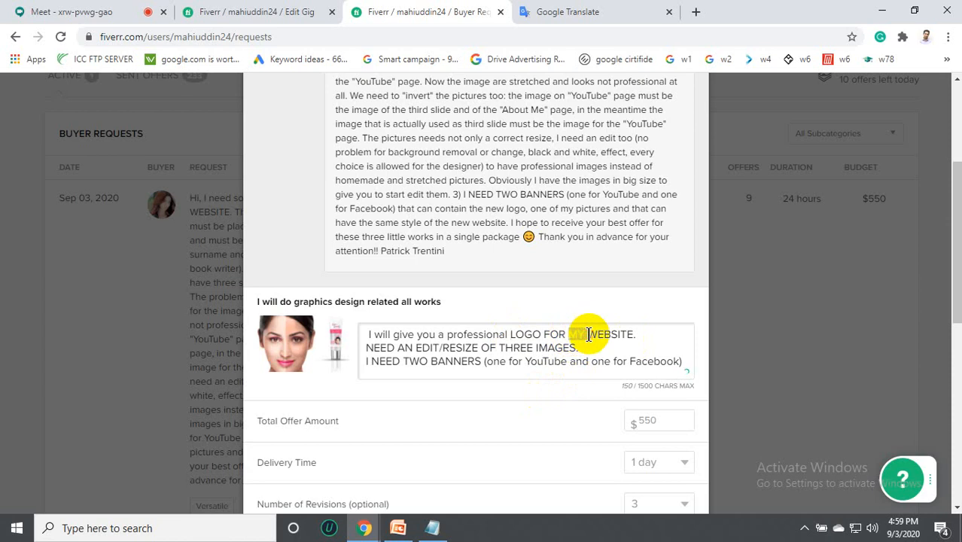
type("you a p")
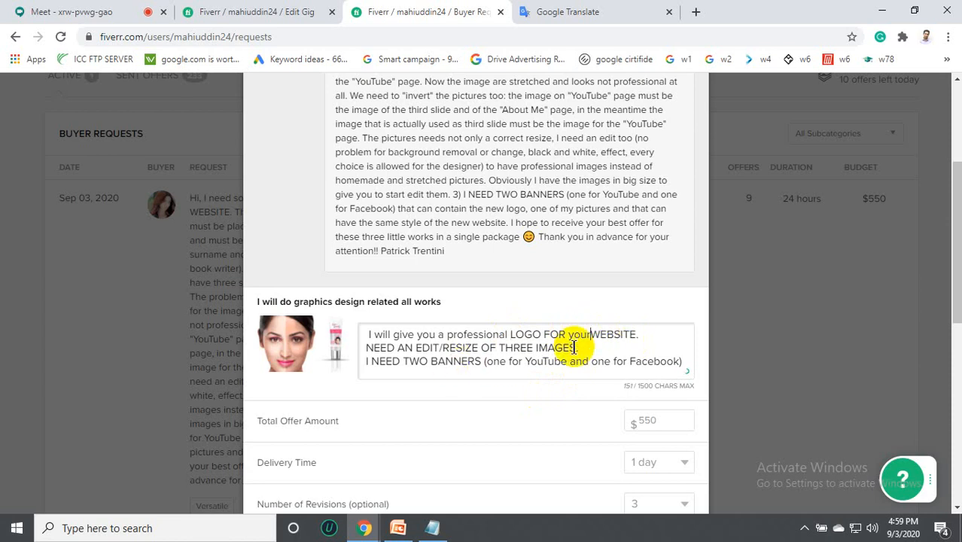
type("r")
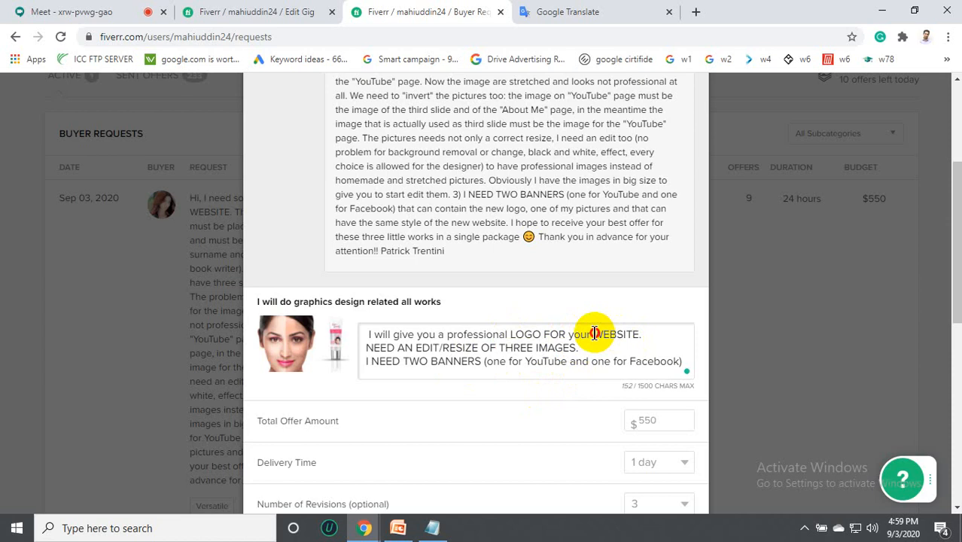
left_click_drag(595, 333, 680, 333)
type("ebsite")
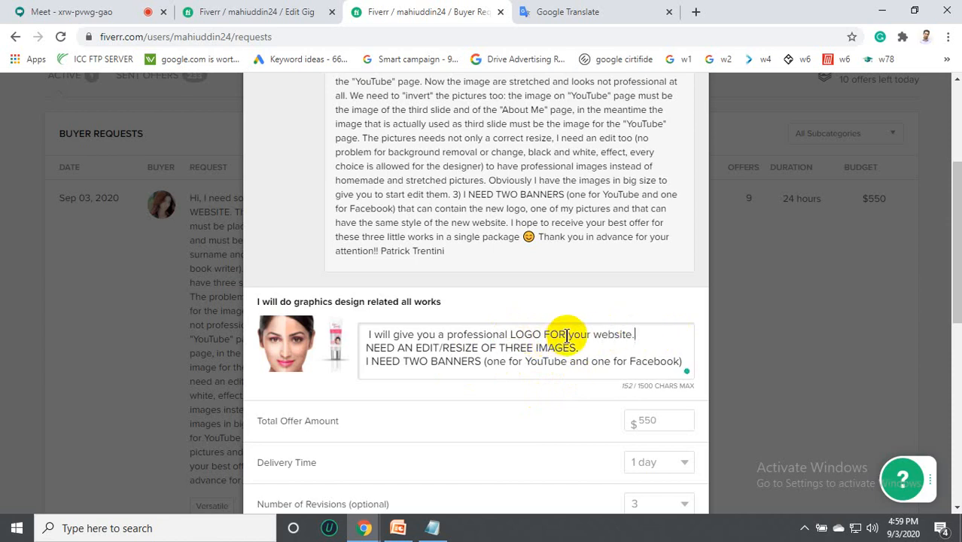
Replace "LOGO FOR" in the first description line with lowercase "logo", separated from "professional" by a space.
left_click_drag(568, 334, 508, 336)
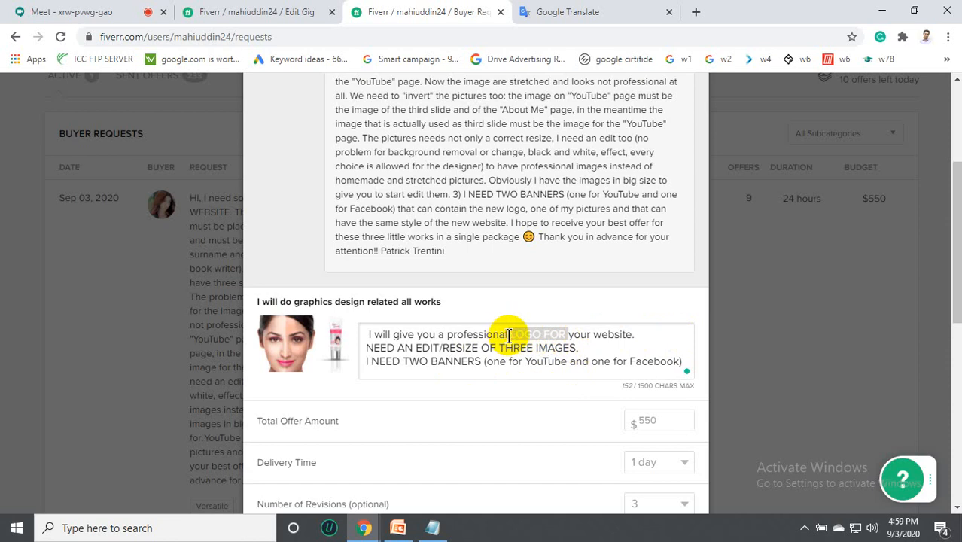
key("BackSpace")
type("logo")
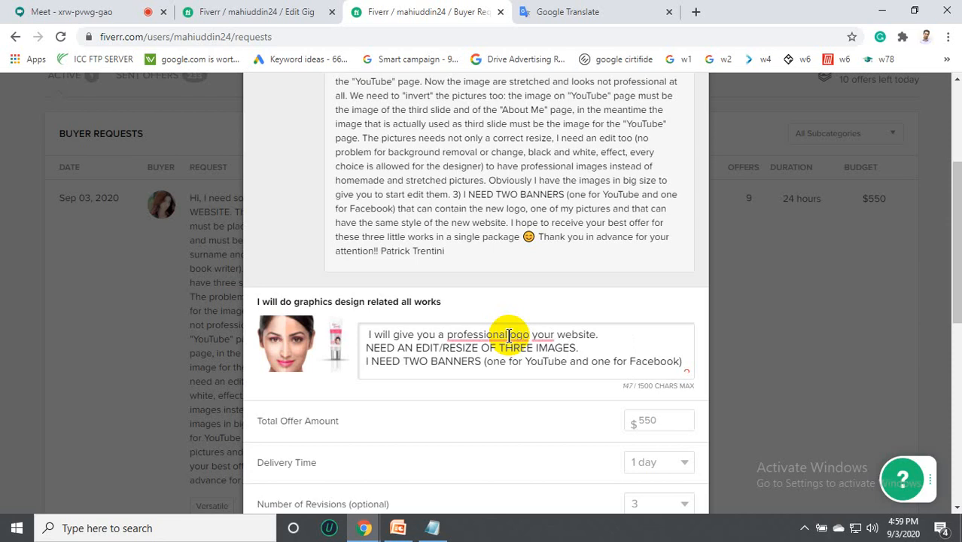
left_click(510, 335)
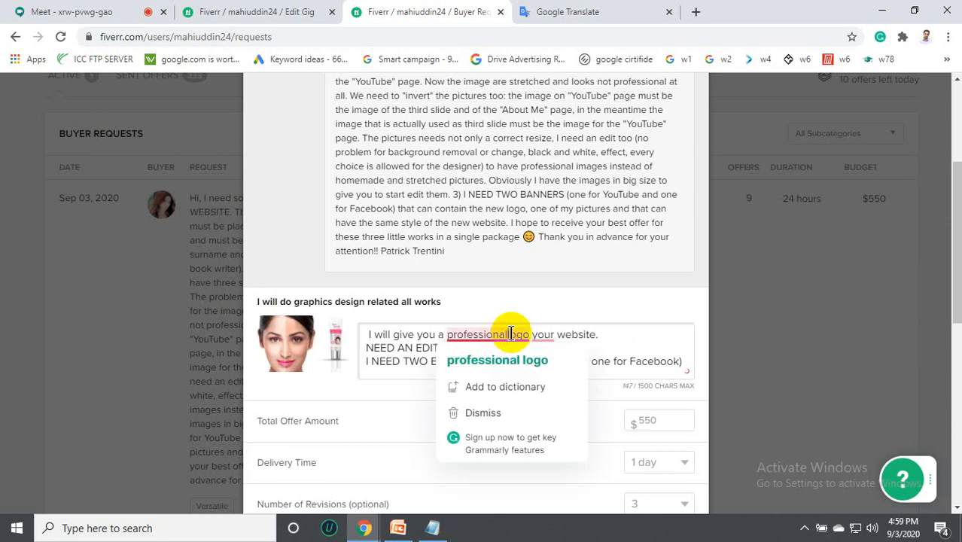
left_click(496, 360)
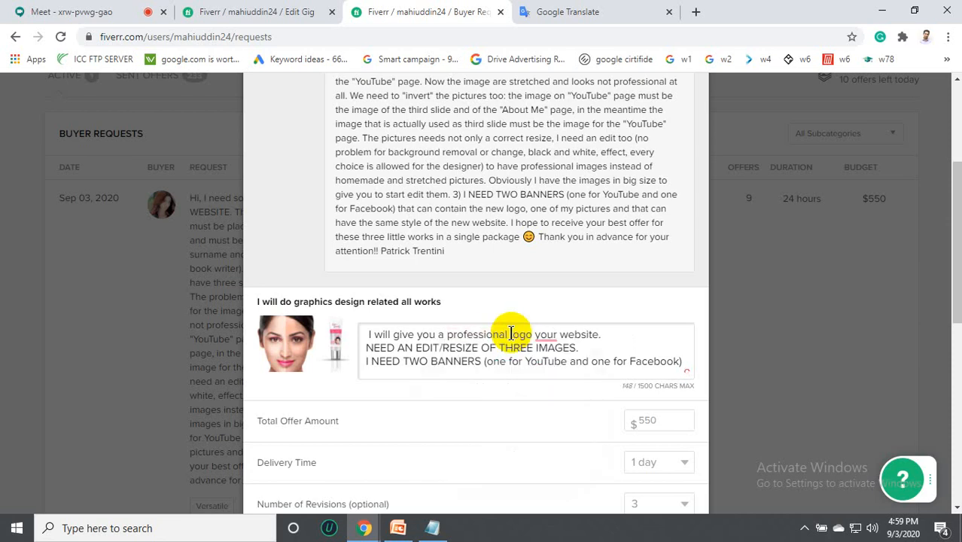
Number the first two lines of the offer description "1)" and "2)".
left_click(369, 335)
type("1")
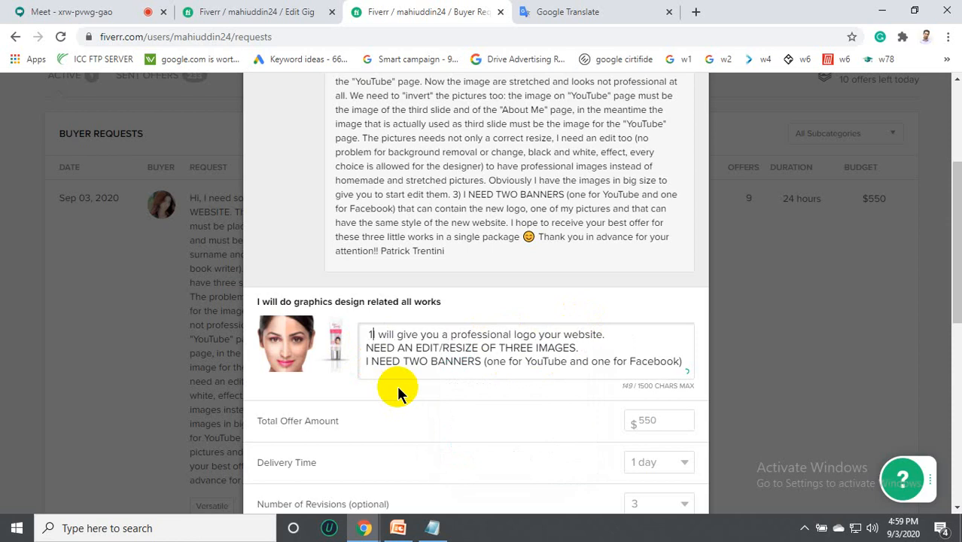
type(")")
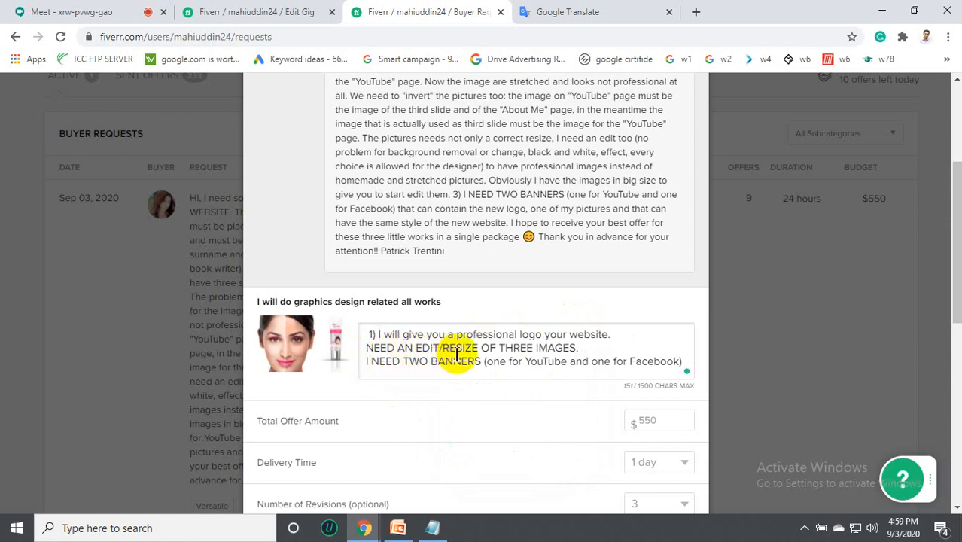
left_click(365, 352)
type("2) ")
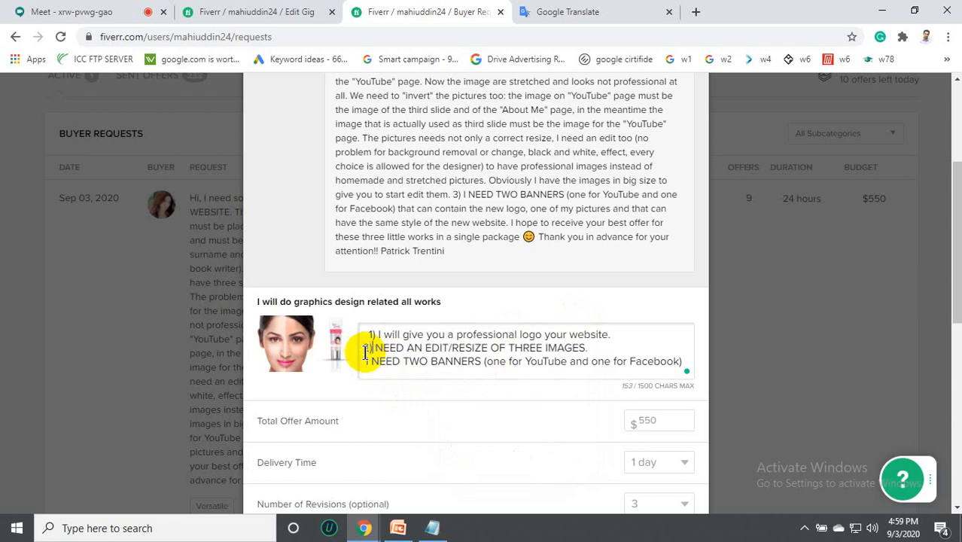
Replace "NEED AN" on the second description line with "I will".
type("I will")
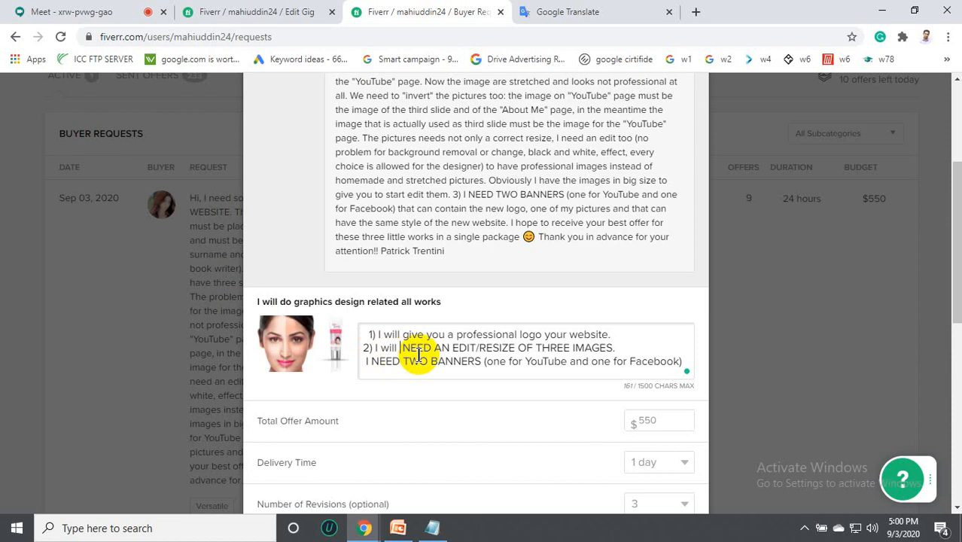
left_click_drag(446, 349, 407, 348)
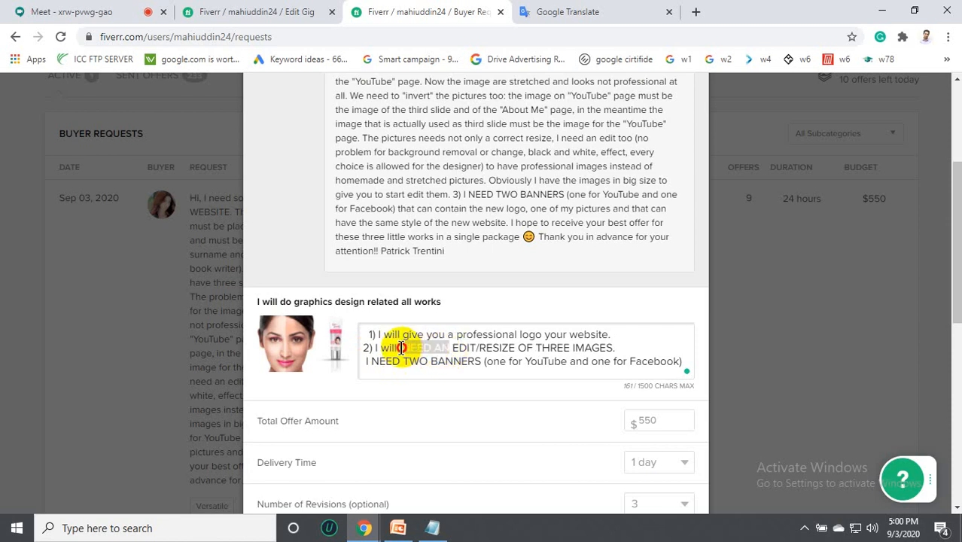
key("BackSpace")
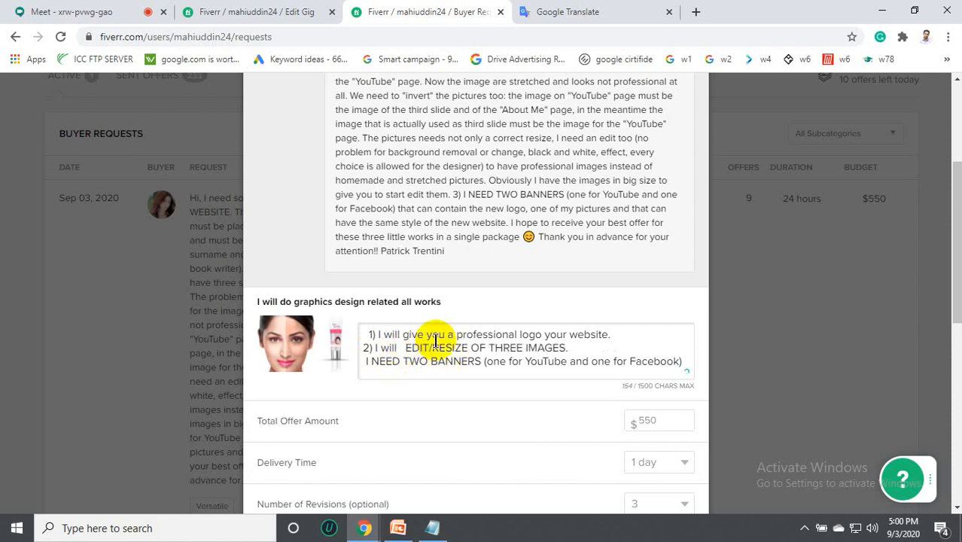
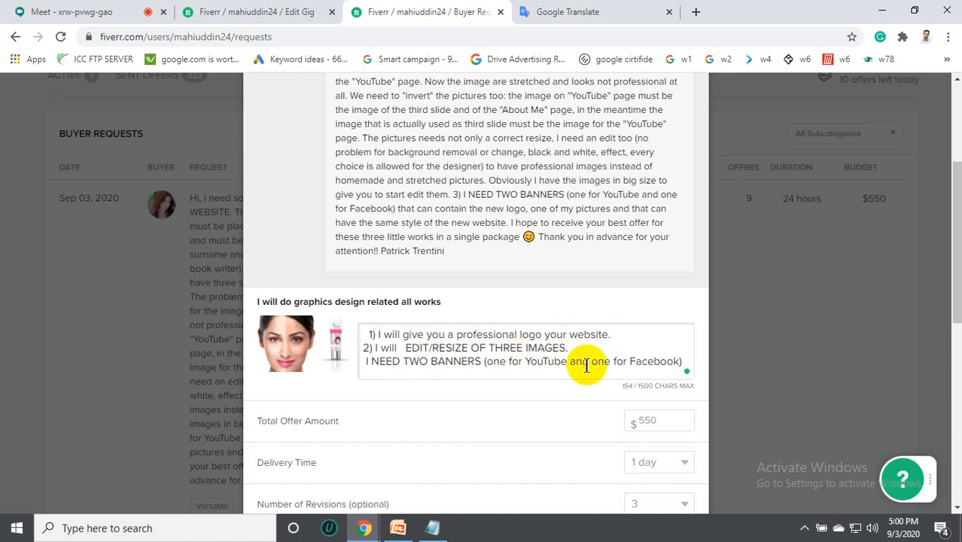
Insert "for" before "your website" on the first description line and indent the second line by one space.
type("for")
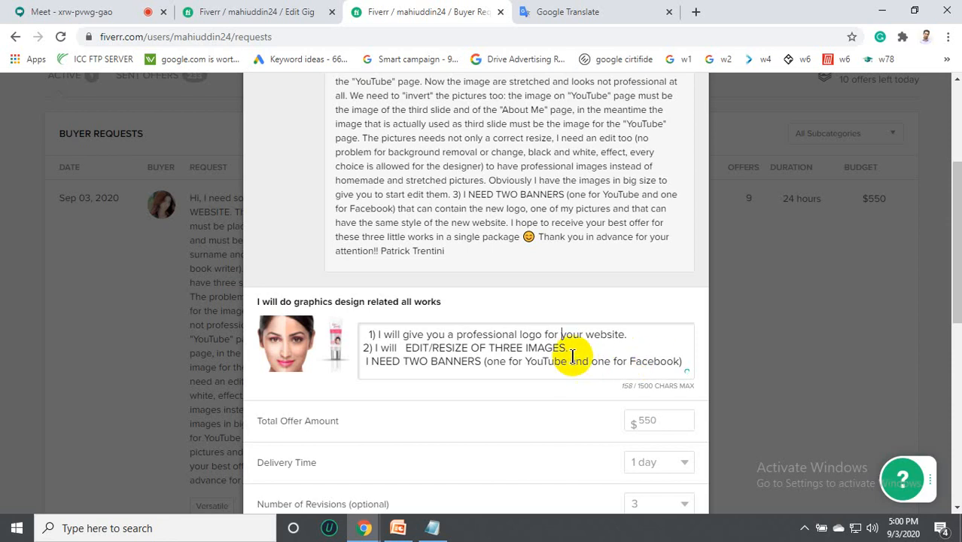
left_click(364, 348)
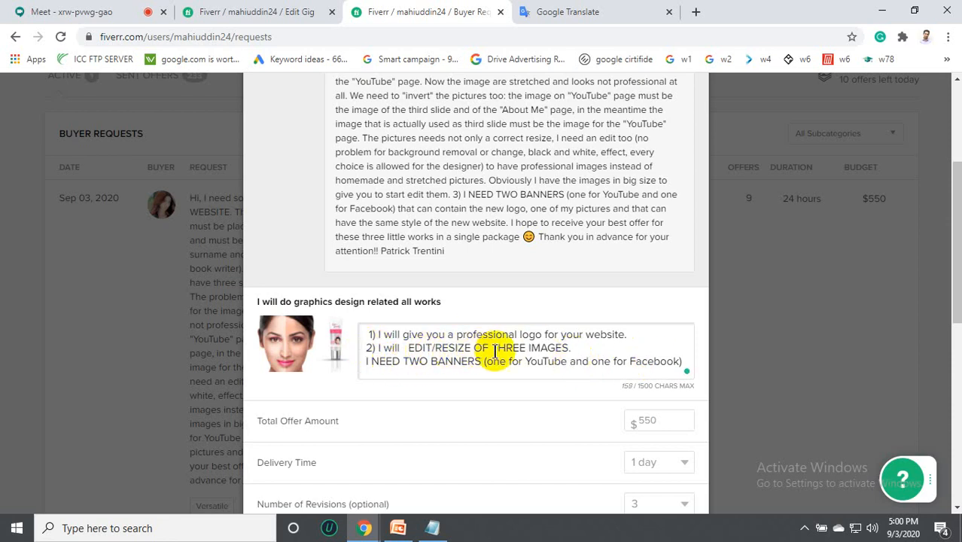
Insert "edit/resize" in lowercase after "I will" on the second description line and remove the extra space before it.
left_click_drag(575, 351, 412, 348)
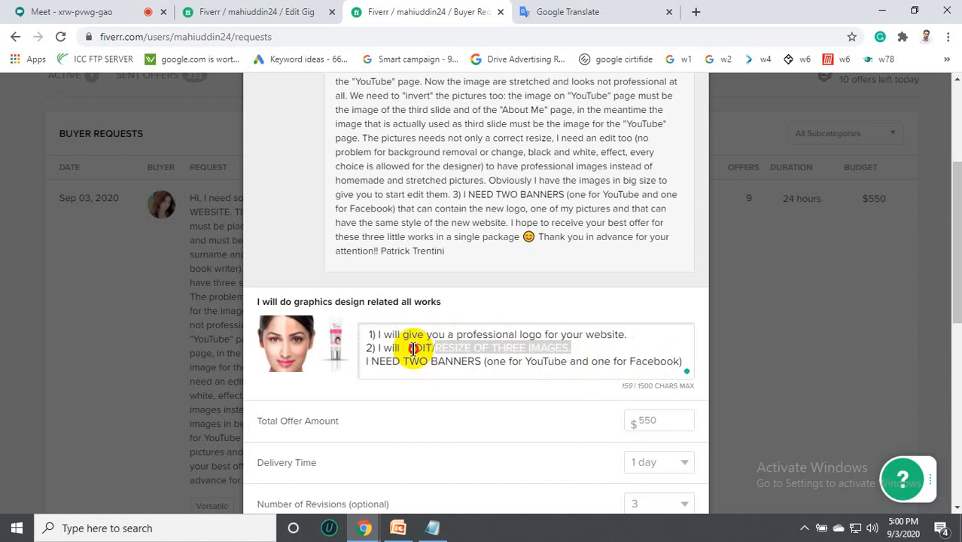
left_click(406, 350)
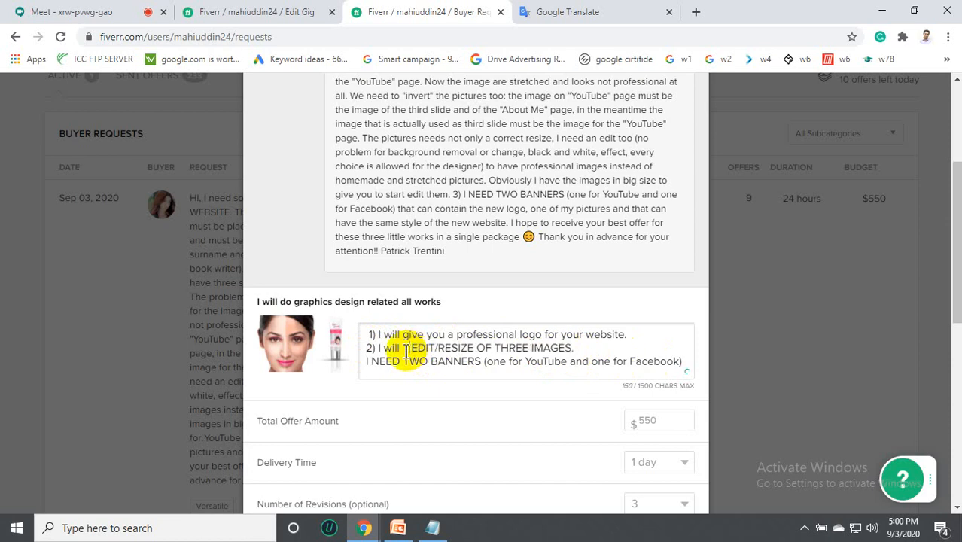
type("edit")
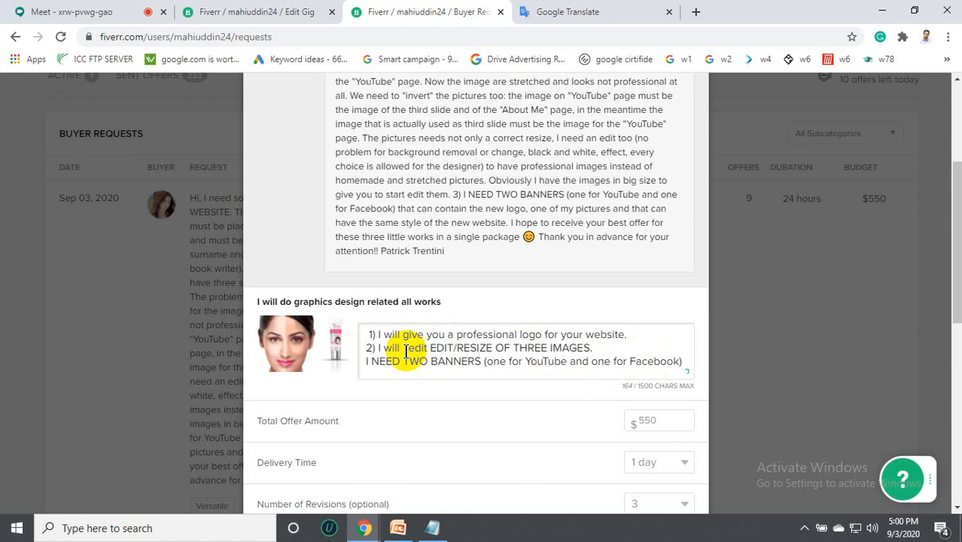
type("/resi")
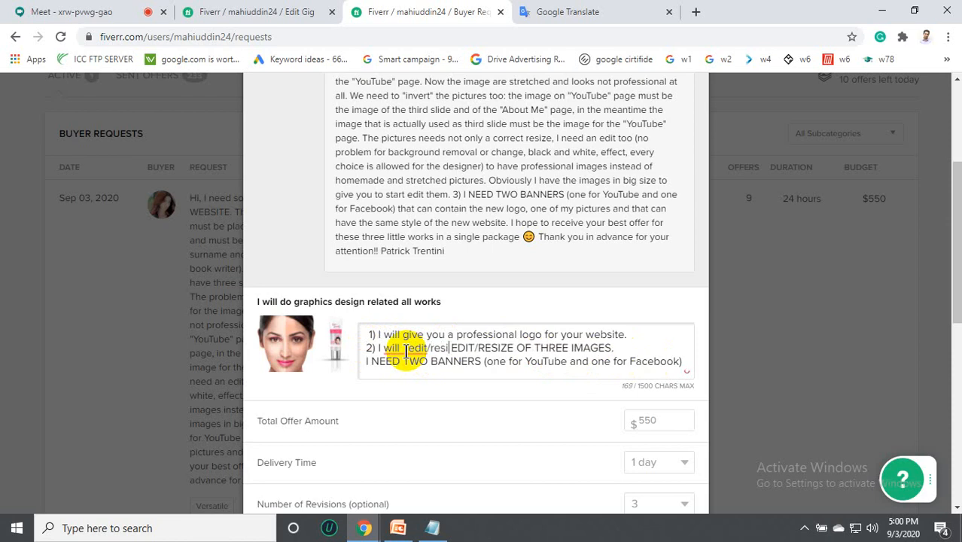
type("ze")
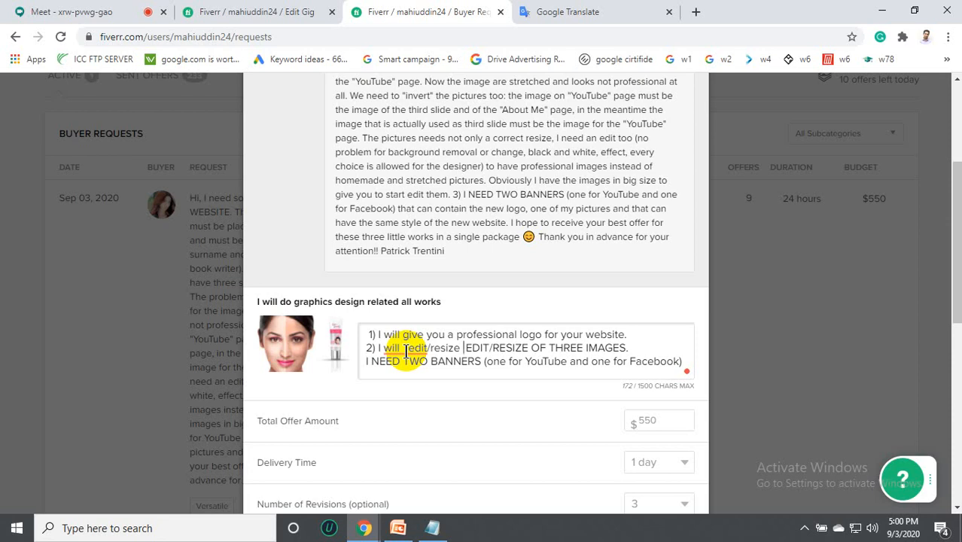
right_click(405, 351)
key("Escape")
mouse_move(404, 351)
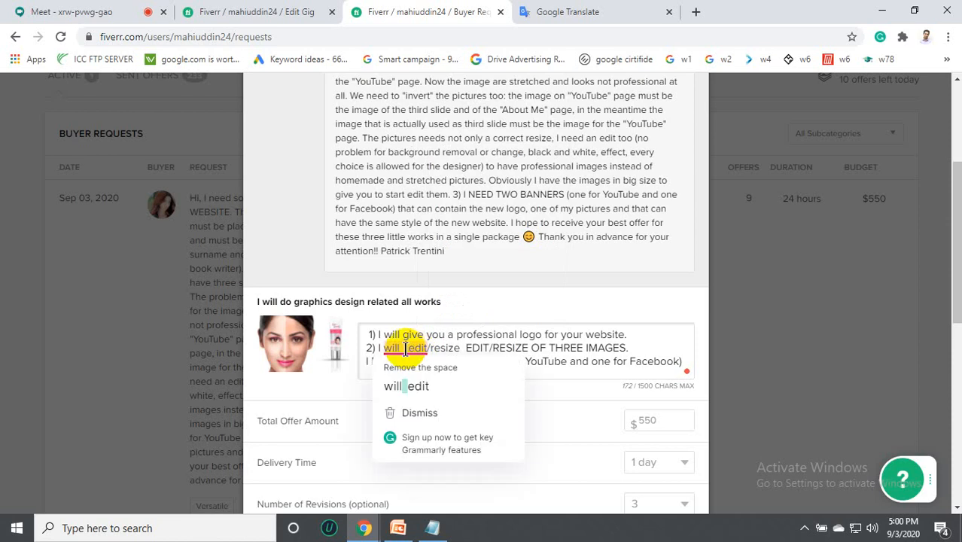
left_click(419, 387)
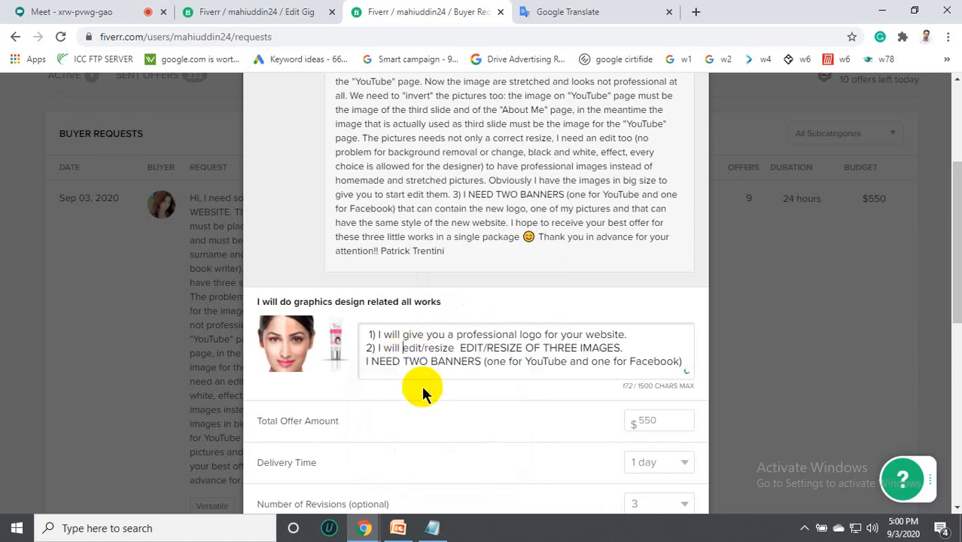
Continue the second description line with "of your three image" and delete the leftover "EDIT/RESIZE OF THREE IMAGES.".
left_click(457, 348)
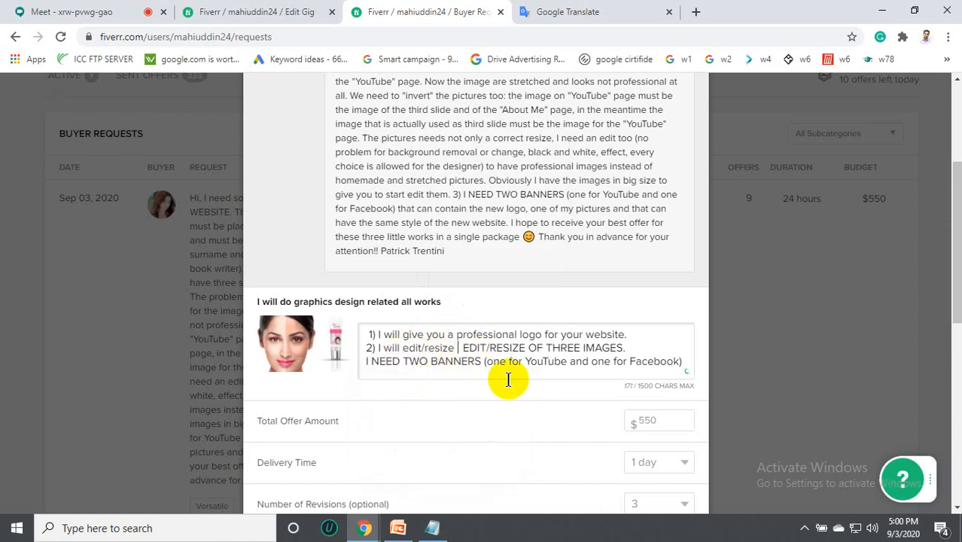
type("of your")
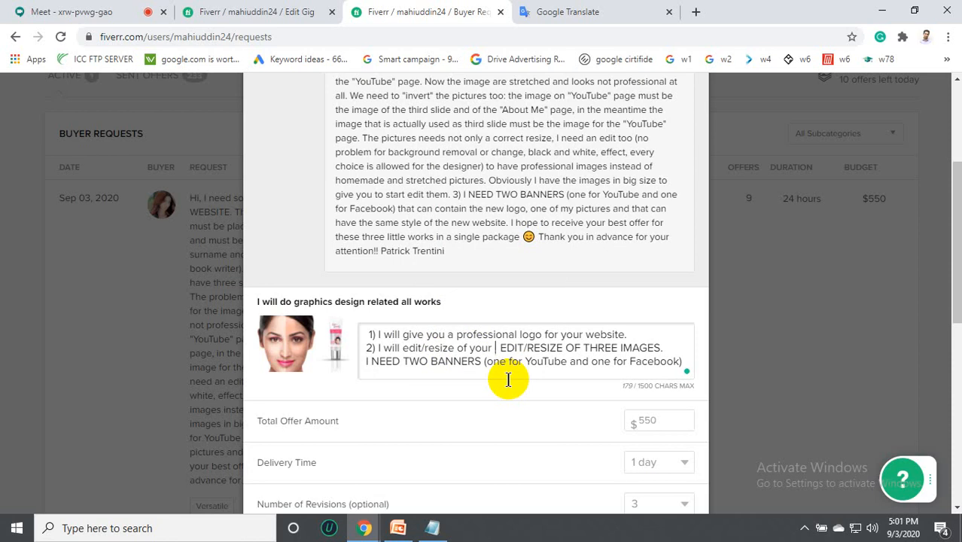
type(" three ima ")
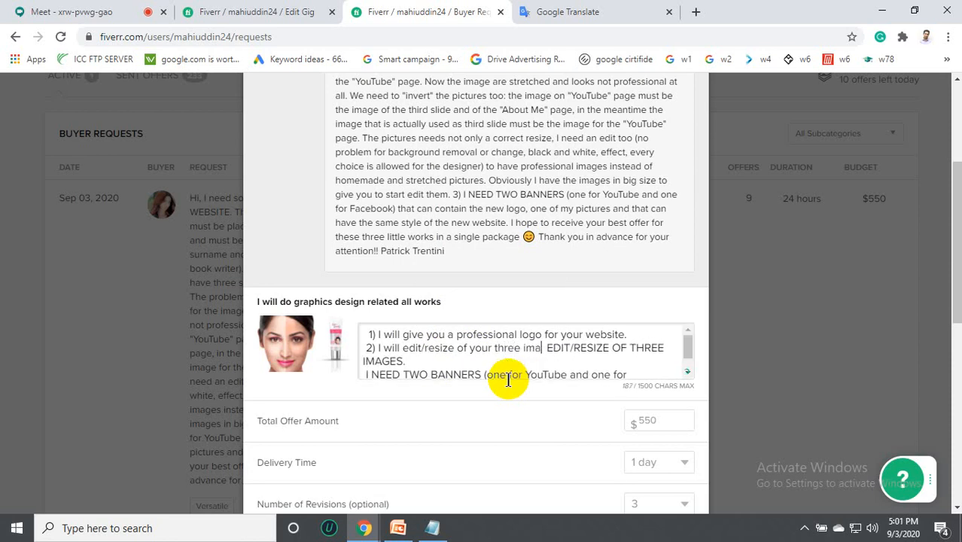
type("ge")
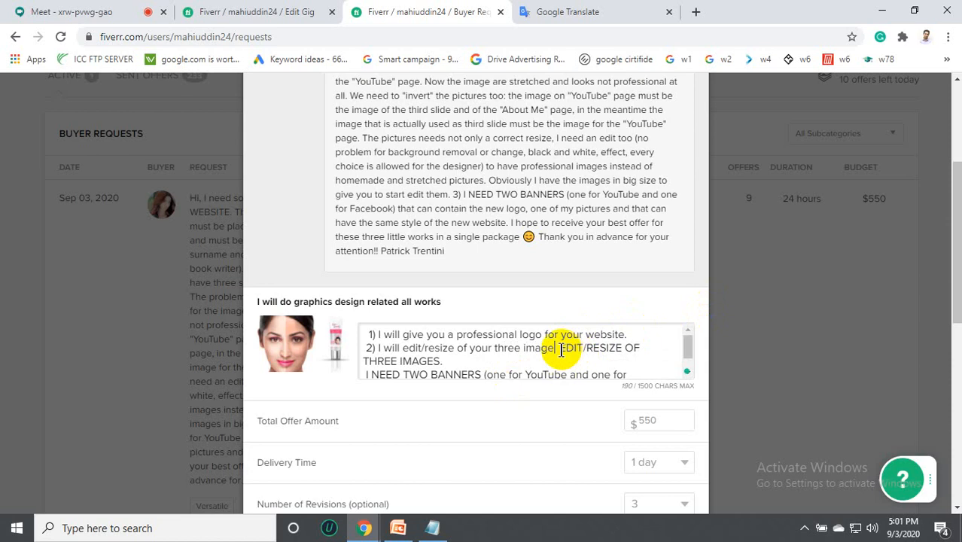
left_click_drag(560, 347, 575, 361)
key("BackSpace")
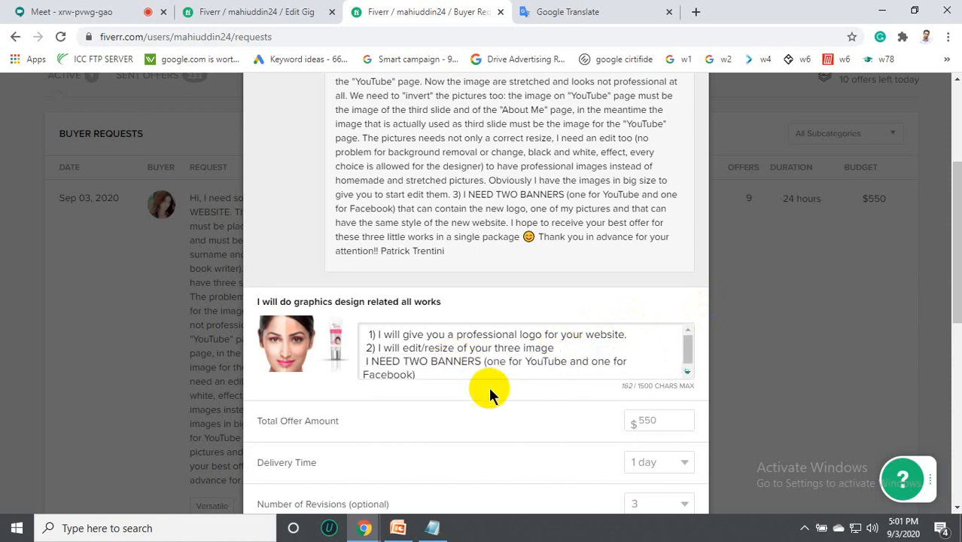
Number the third description line "3)" and begin it with "I will create".
left_click(366, 362)
type("3)")
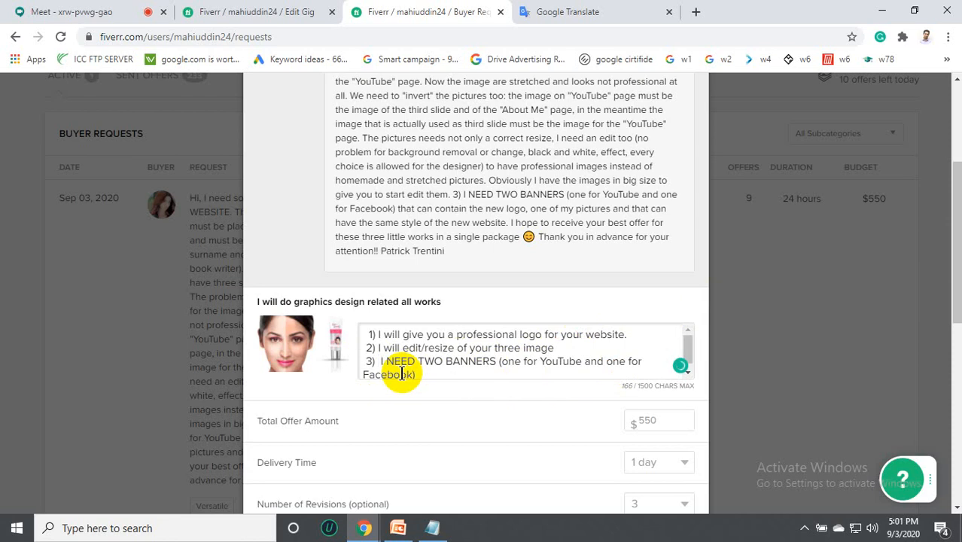
type("I will ")
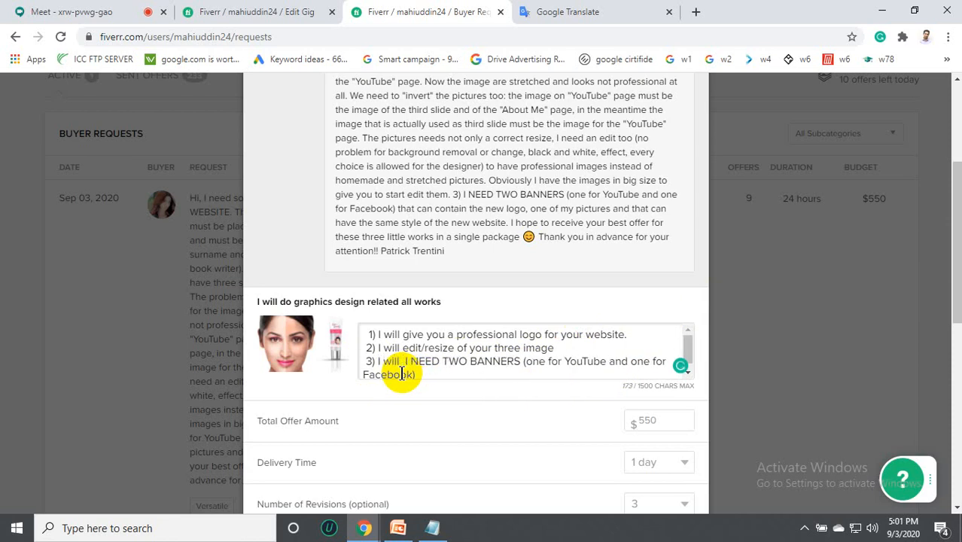
type("g")
key("BackSpace")
type("create ")
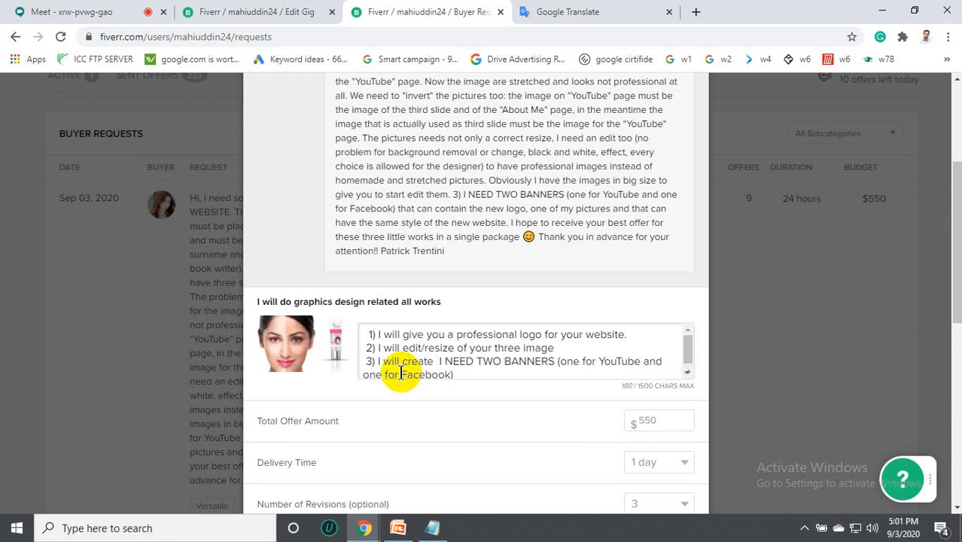
Continue the third description line with "two banners" after "I will create".
type("two")
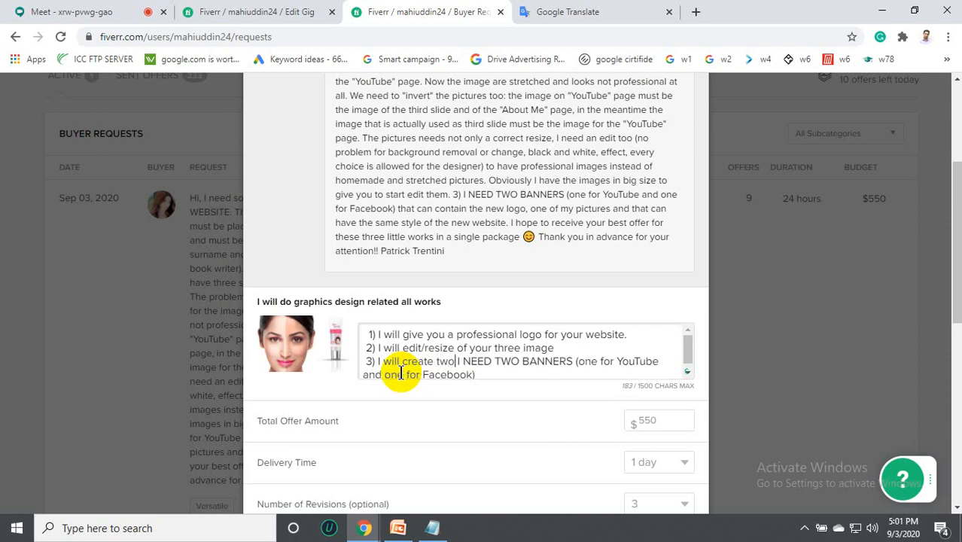
type(" banner")
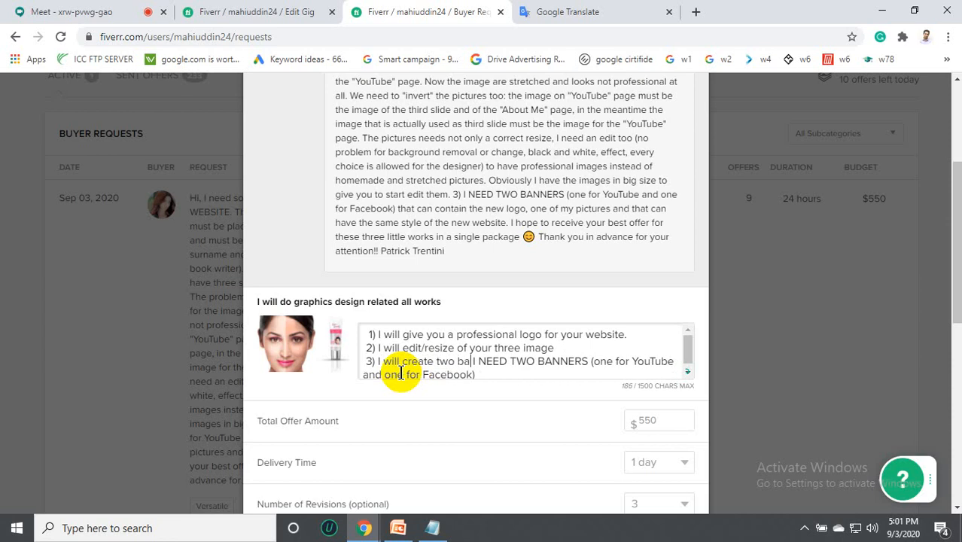
type("s for ")
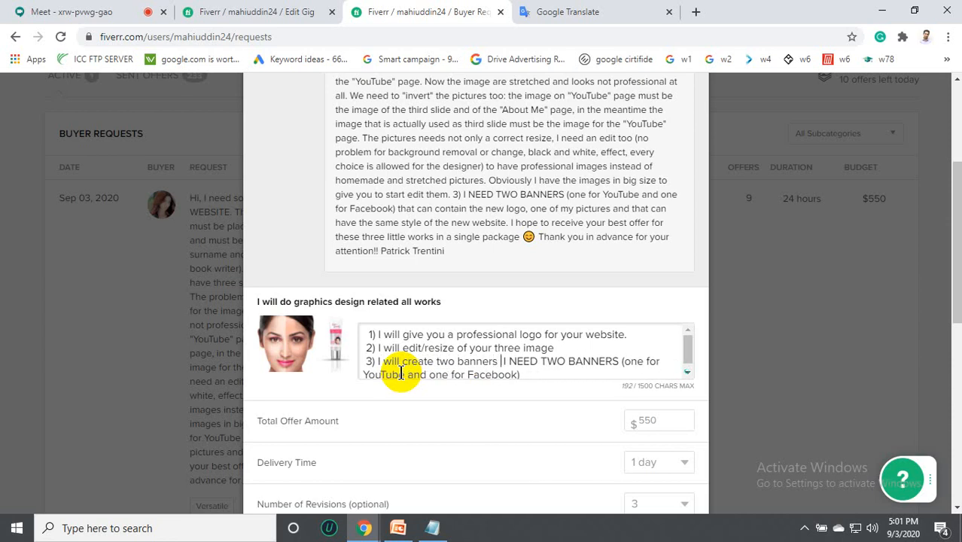
type("yo")
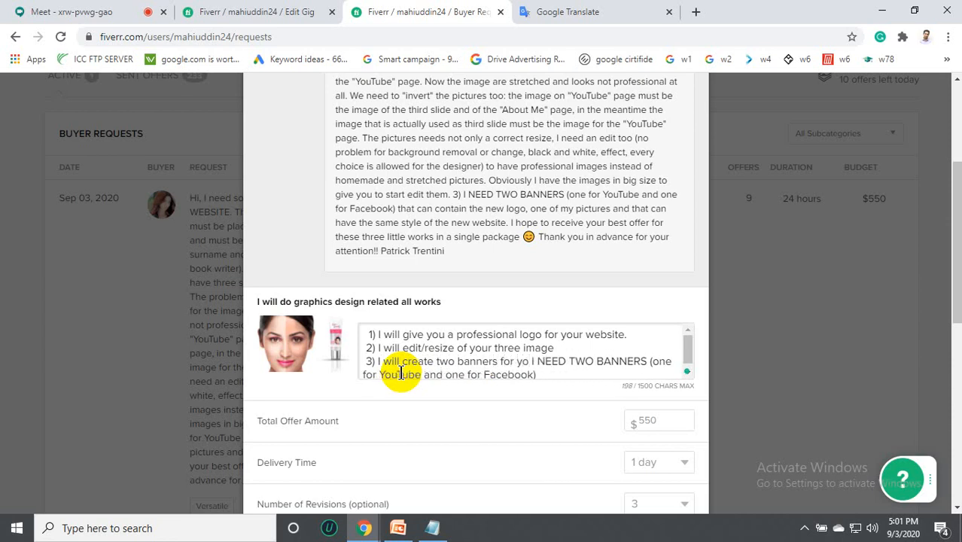
key("BackSpace")
key("BackSpace")
key("BackSpace")
key("BackSpace")
key("BackSpace")
key("BackSpace")
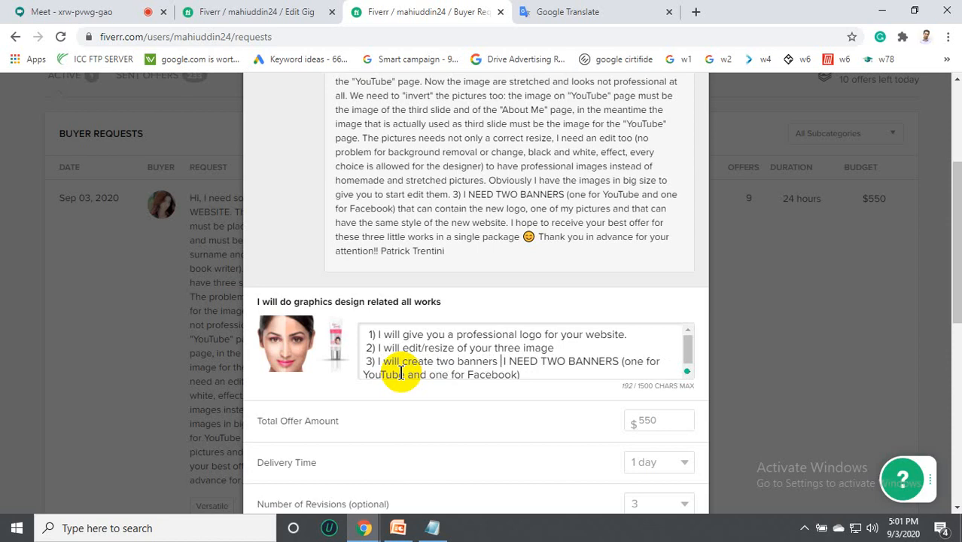
Add "one for your Youtube and another for your facebook" after "two banners" on the third description line.
type("one for")
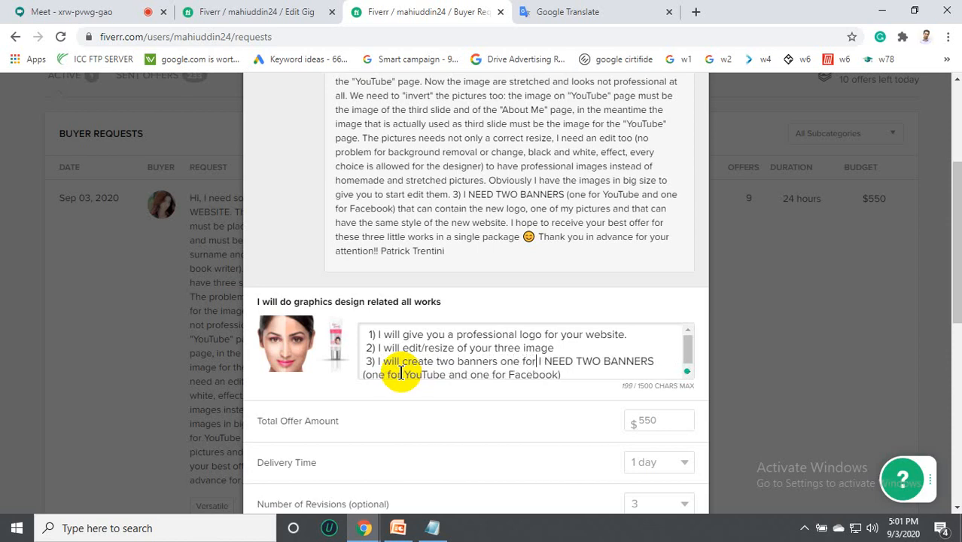
type(" your ")
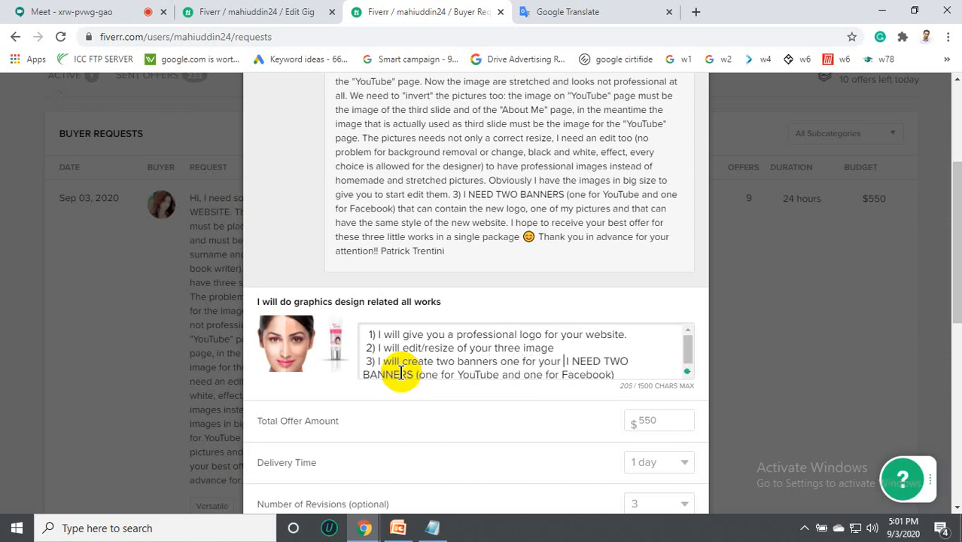
type("You")
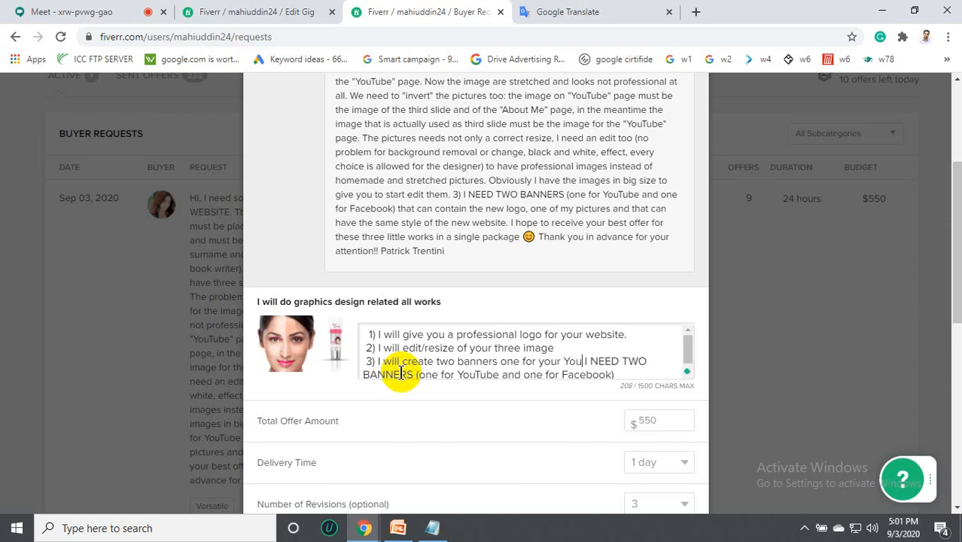
type("tube and")
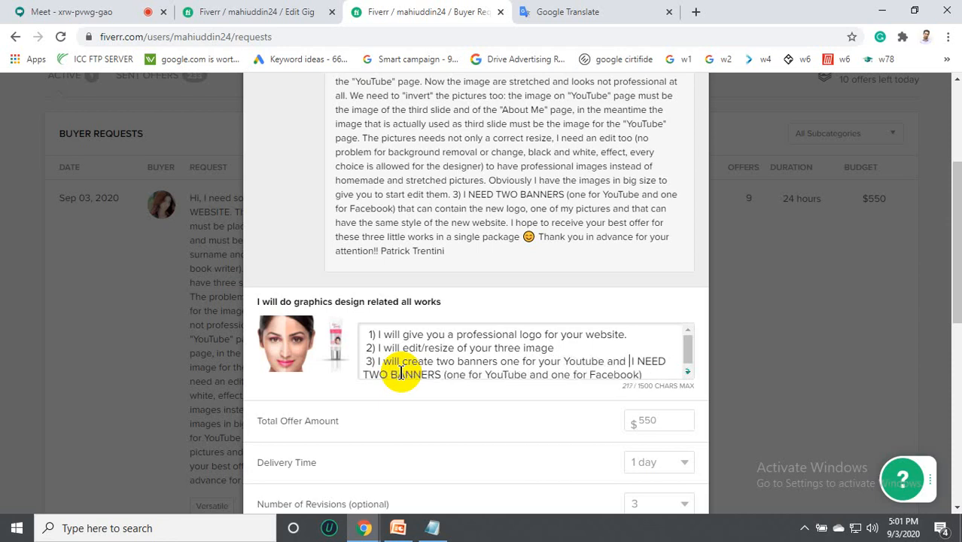
type(" and")
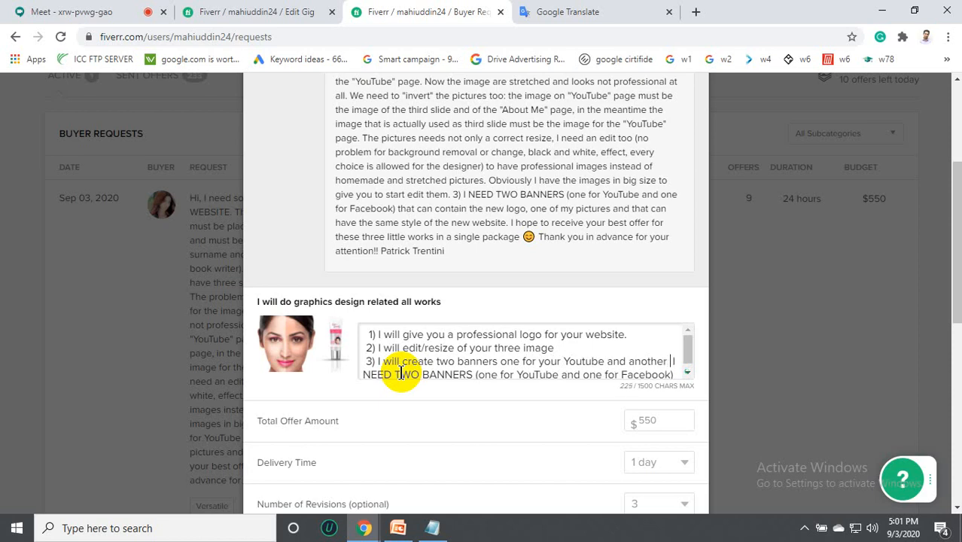
type("for you")
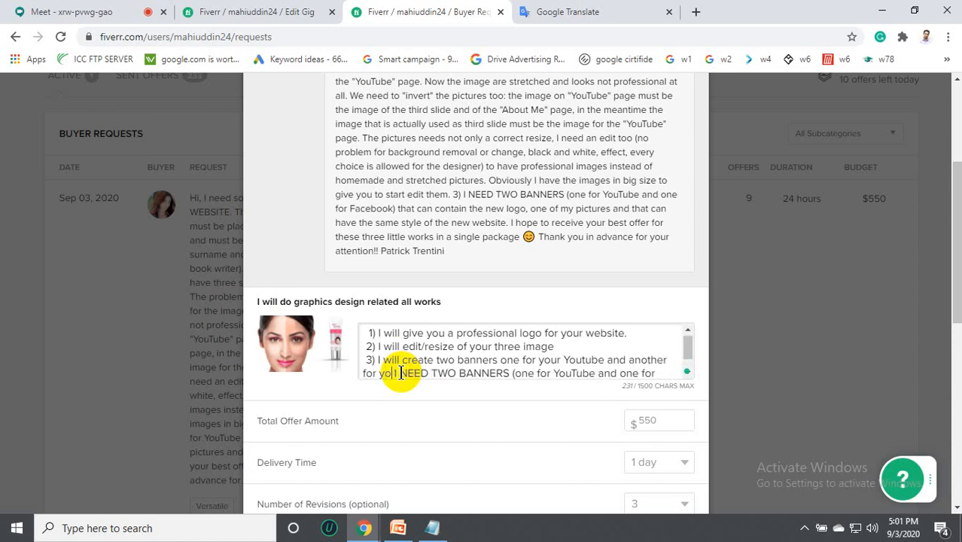
type("r facebook")
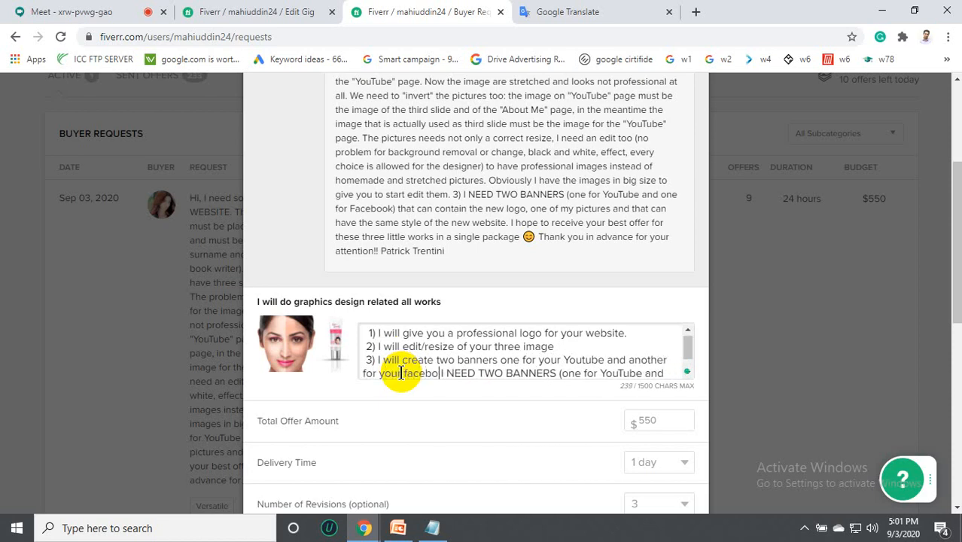
Delete the leftover "I NEED TWO BANNERS (one for YouTube and one for Facebook)" and accept the suggested capitalization "Facebook".
scroll(457, 365, "down", 1)
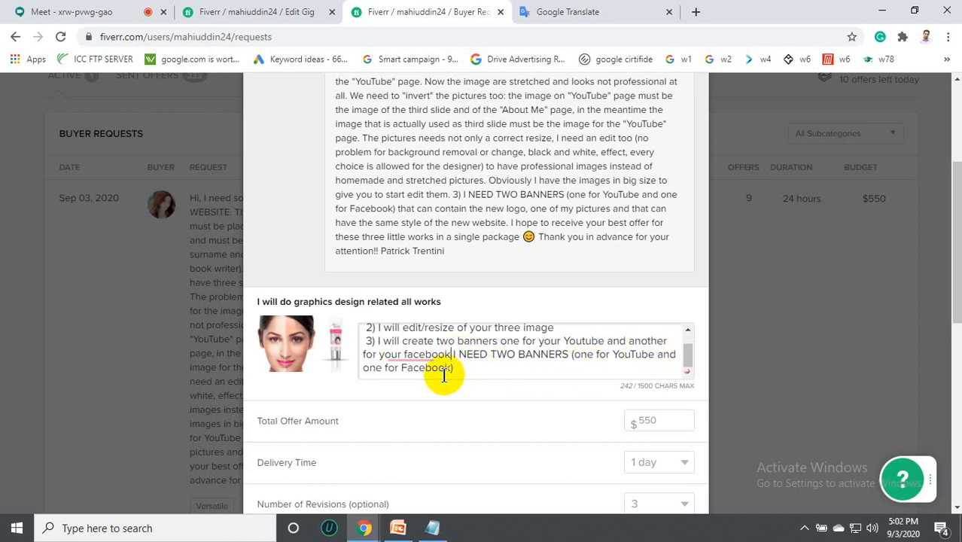
left_click_drag(454, 354, 473, 369)
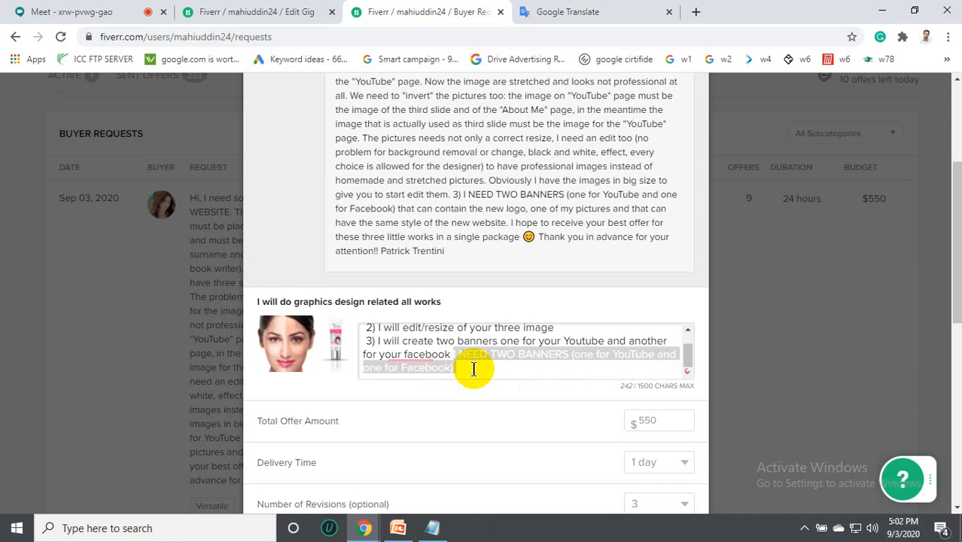
key("BackSpace")
mouse_move(401, 369)
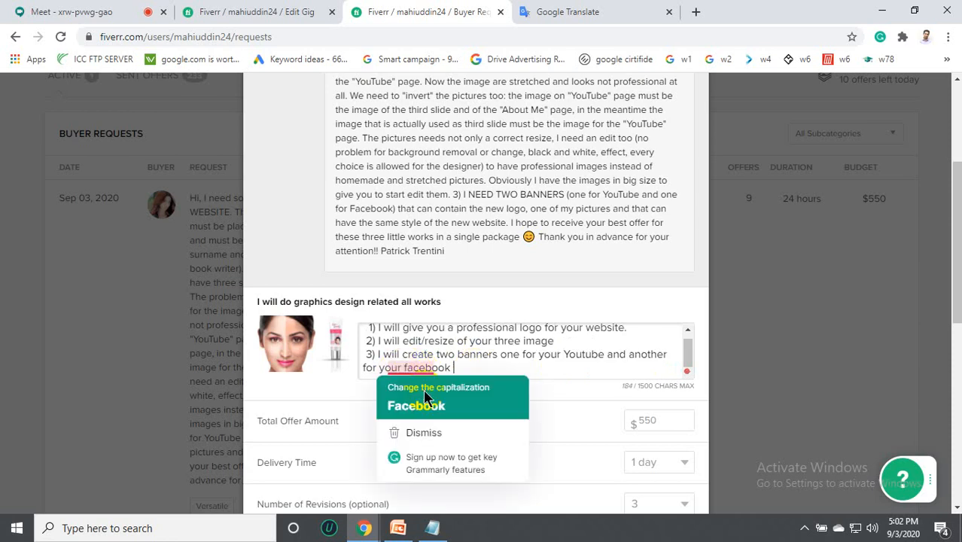
left_click(422, 399)
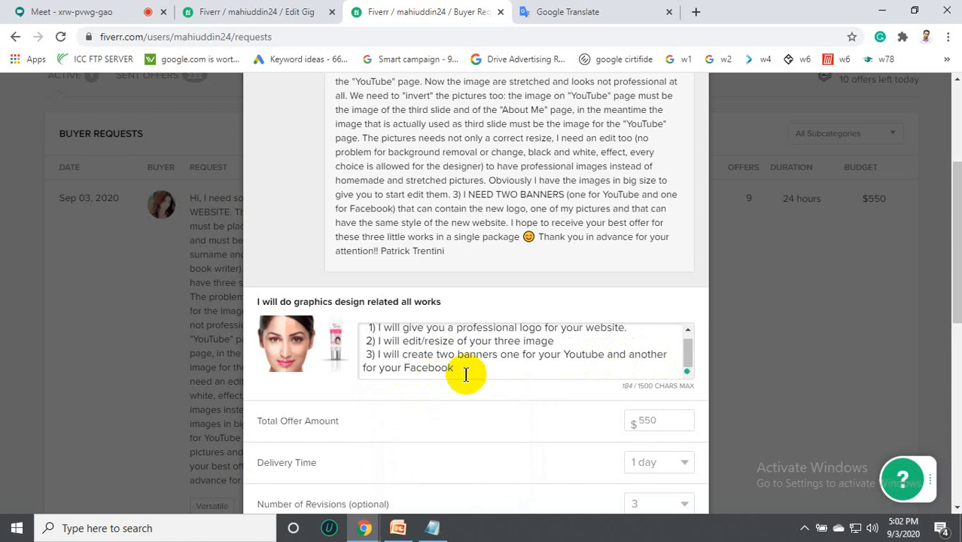
Put full stops after "Facebook" and "banners" on the third line, and remove the leading space before "1)".
scroll(475, 369, "up", 1)
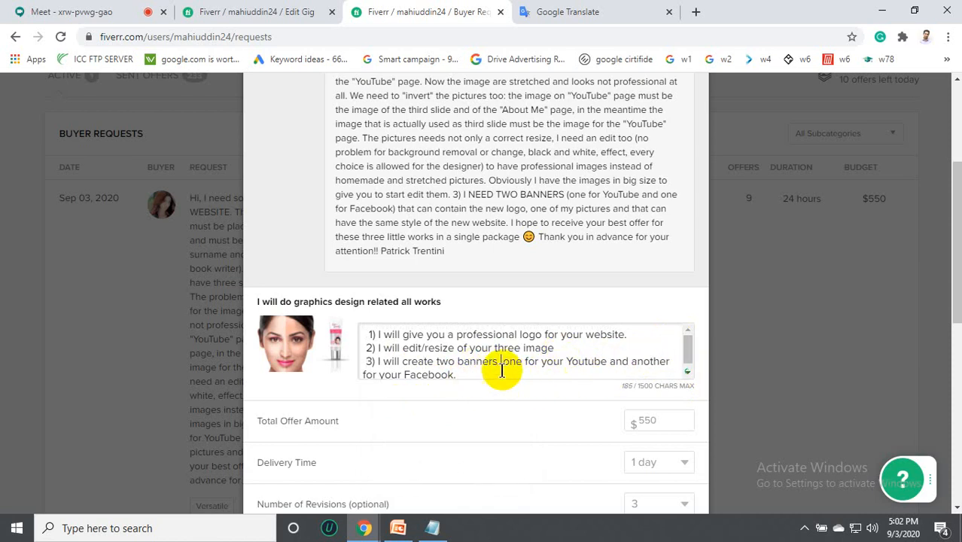
left_click(371, 334)
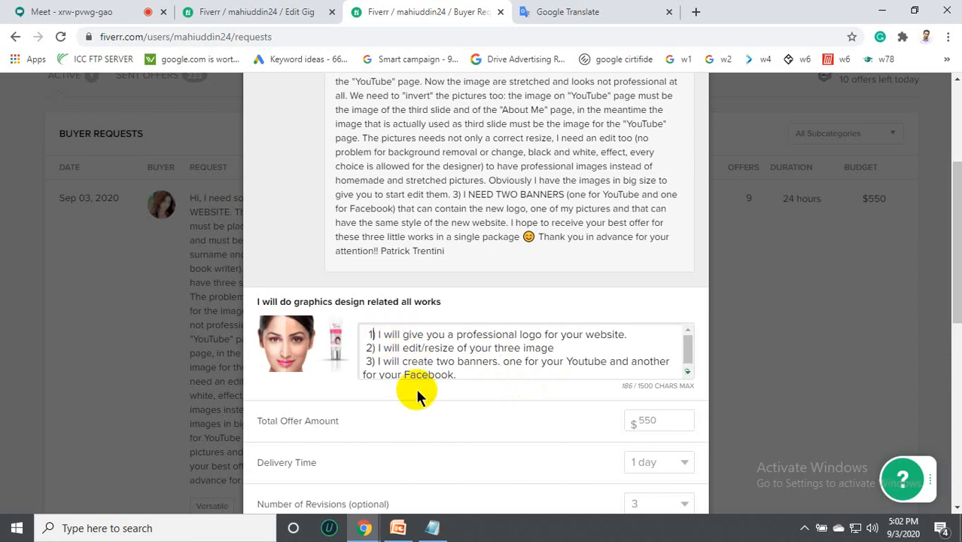
key("BackSpace")
Reread the buyer's request and compare its three tasks with the three numbered lines of the offer description.
scroll(498, 275, "up", 2)
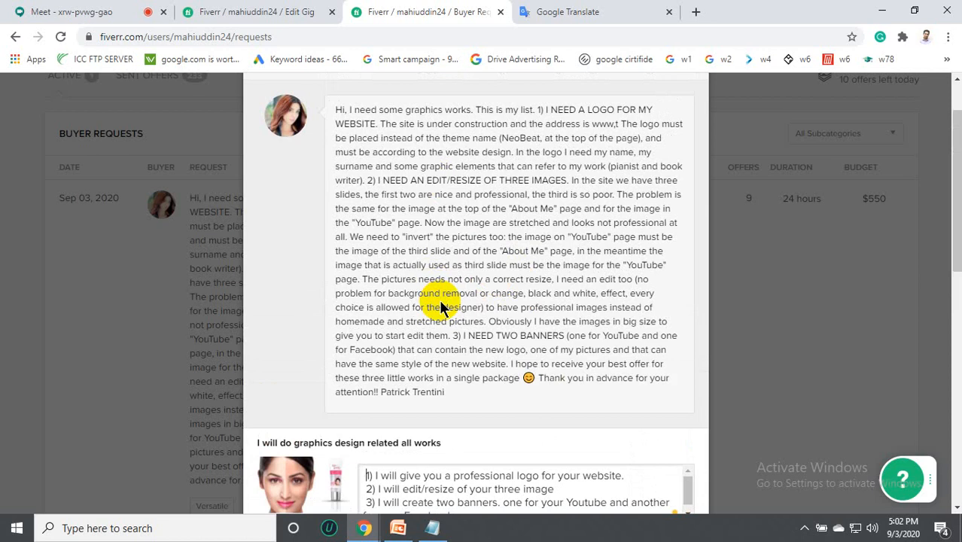
scroll(483, 481, "down", 1)
scroll(527, 468, "up", 1)
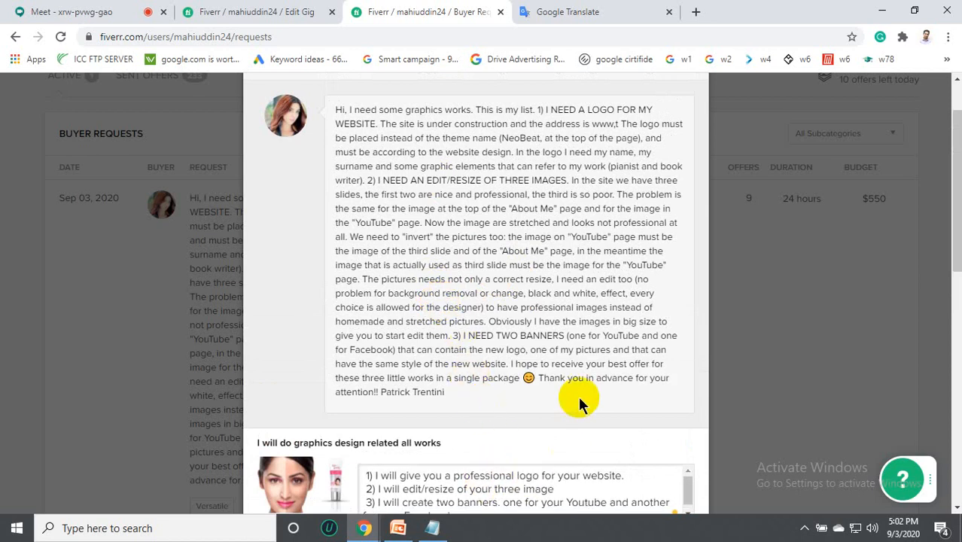
scroll(527, 346, "down", 3)
scroll(499, 333, "up", 2)
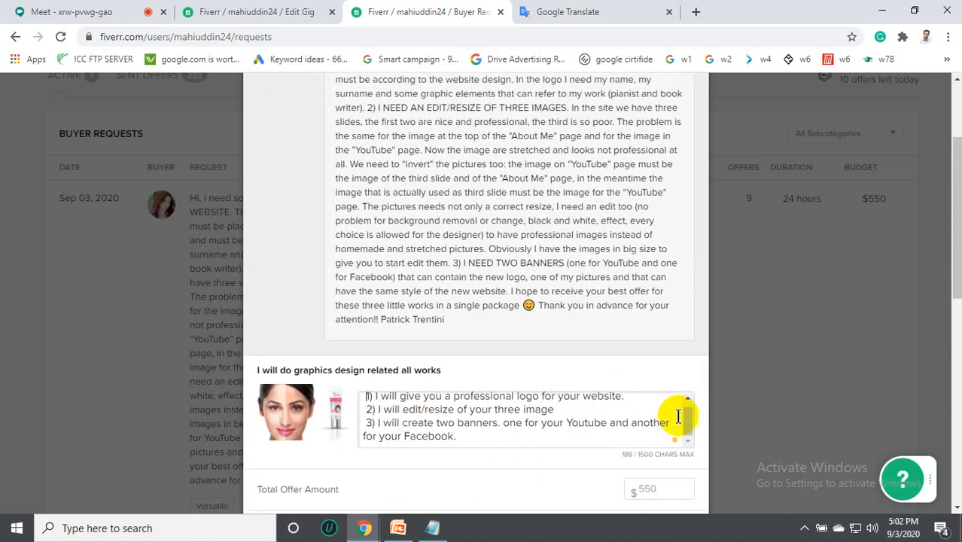
scroll(663, 410, "down", 2)
scroll(475, 318, "up", 2)
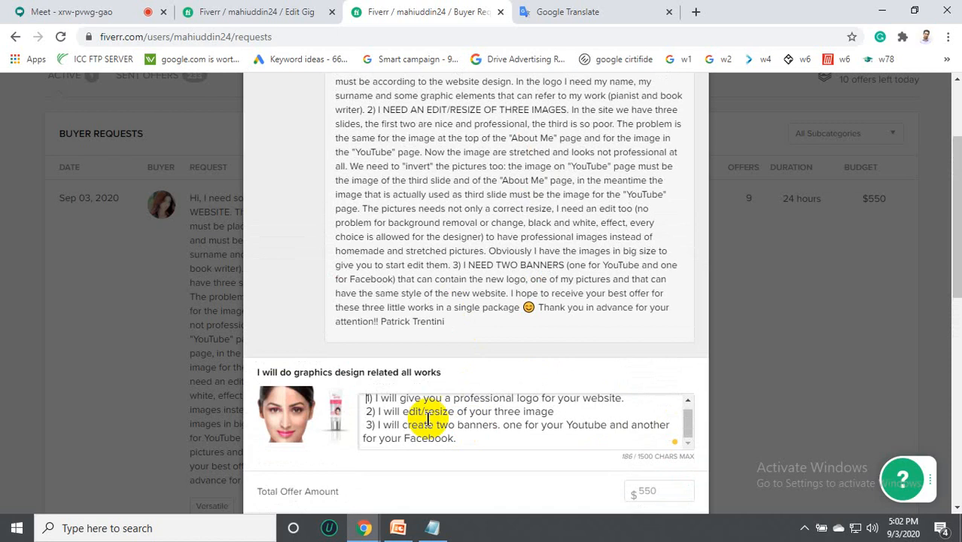
scroll(392, 414, "up", 1)
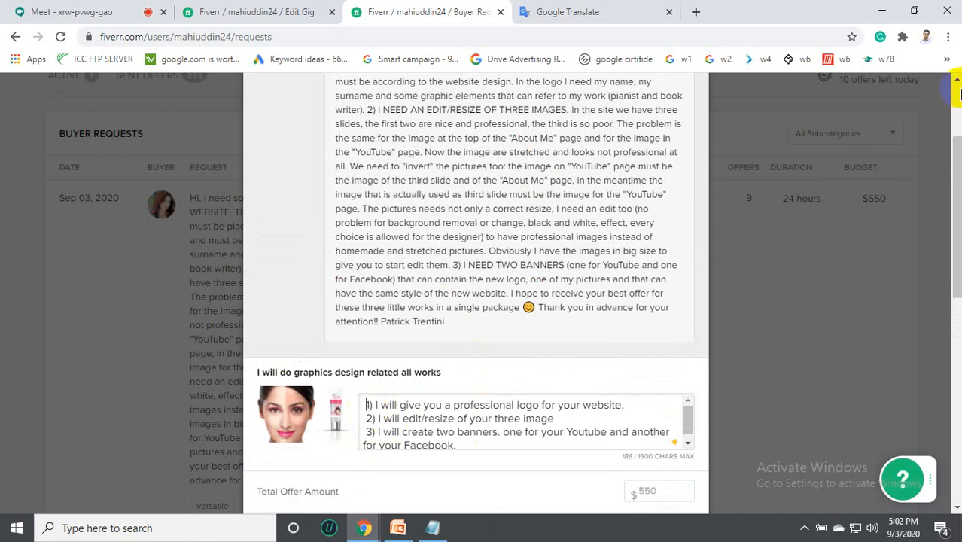
Minimize the browser and open the buyer req.txt file from the US IT Data folder on the desktop.
left_click(882, 11)
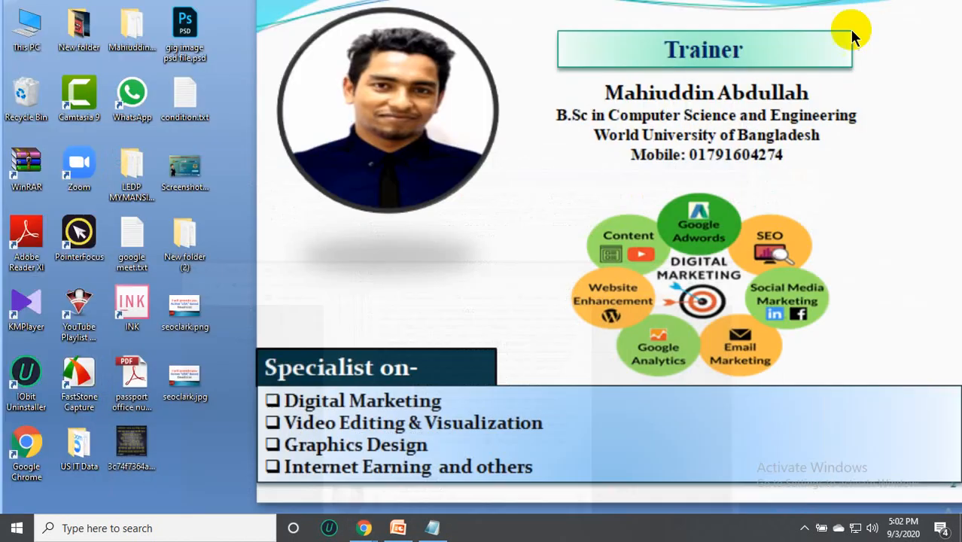
right_click(527, 214)
left_click(569, 279)
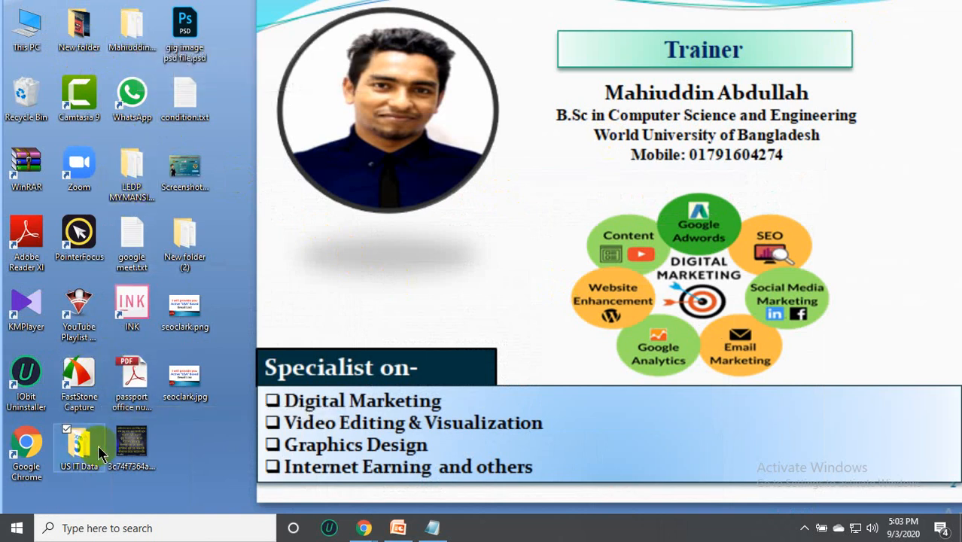
left_click(196, 477)
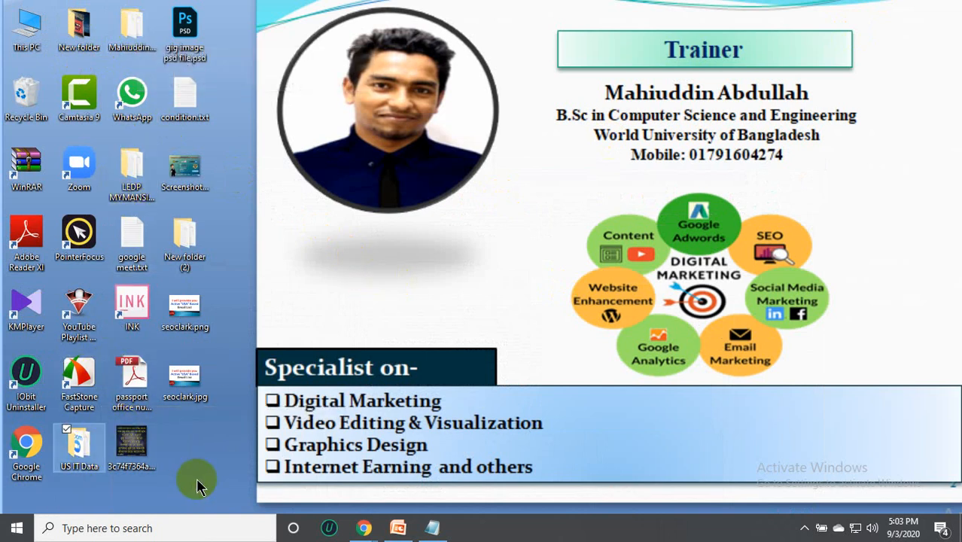
double_click(83, 450)
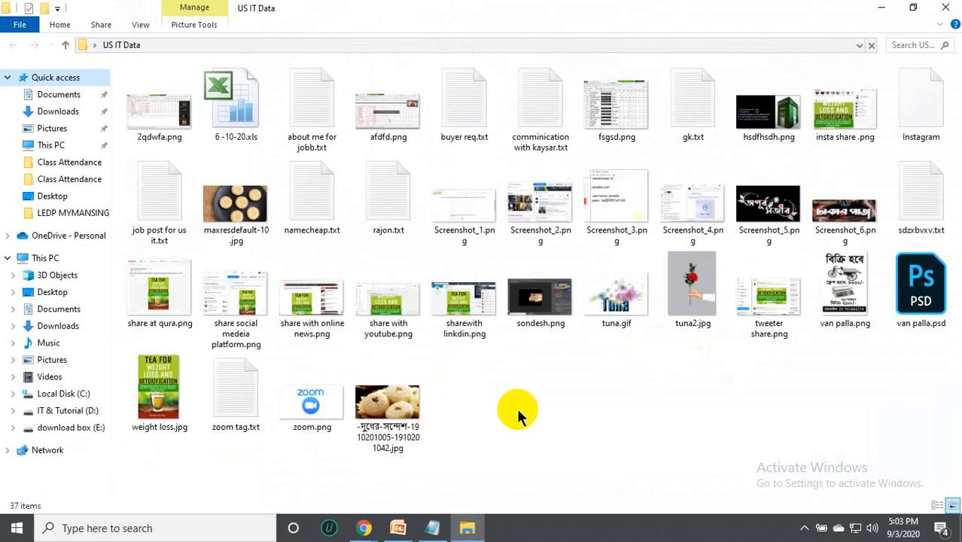
double_click(459, 124)
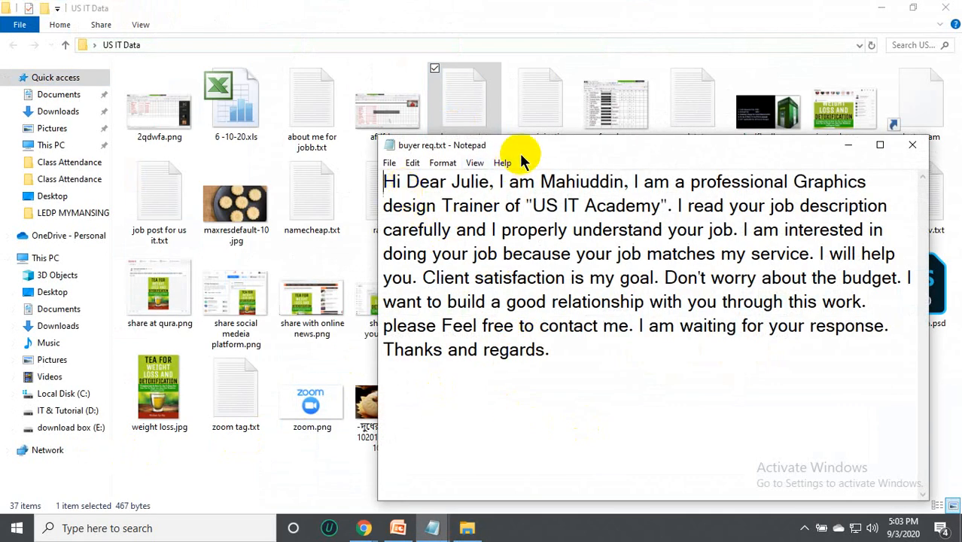
left_click_drag(511, 145, 418, 145)
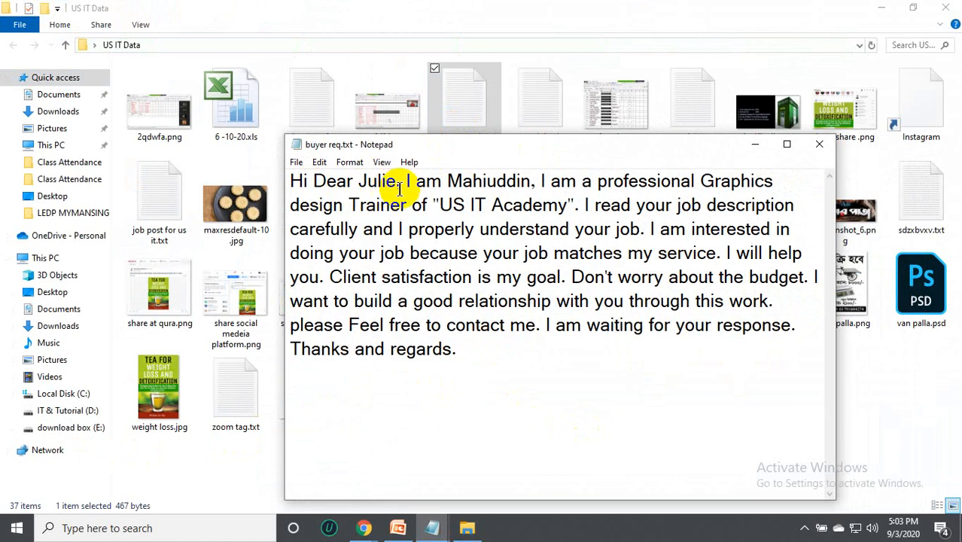
Switch to the browser to check the offer description, and return to the buyer req.txt note in Notepad.
left_click(368, 526)
left_click(294, 475)
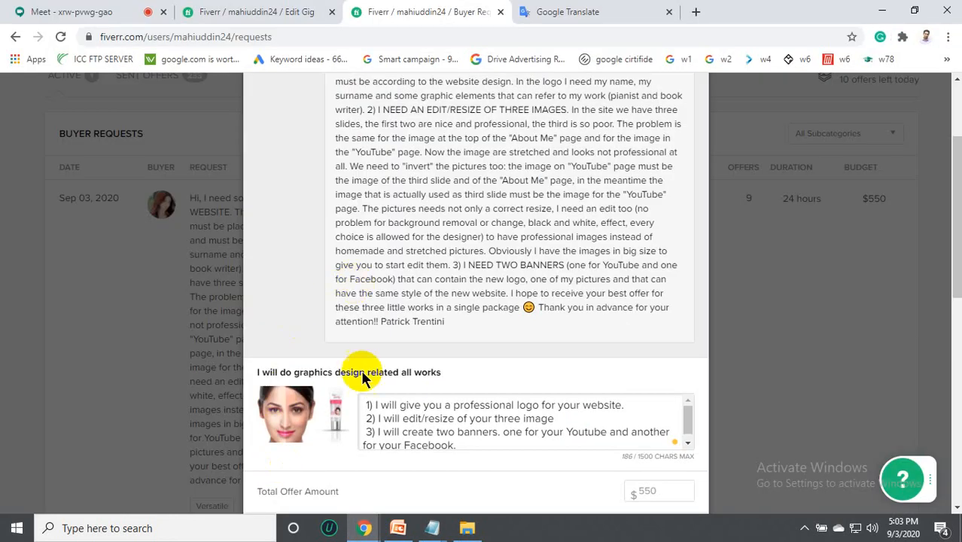
left_click(400, 529)
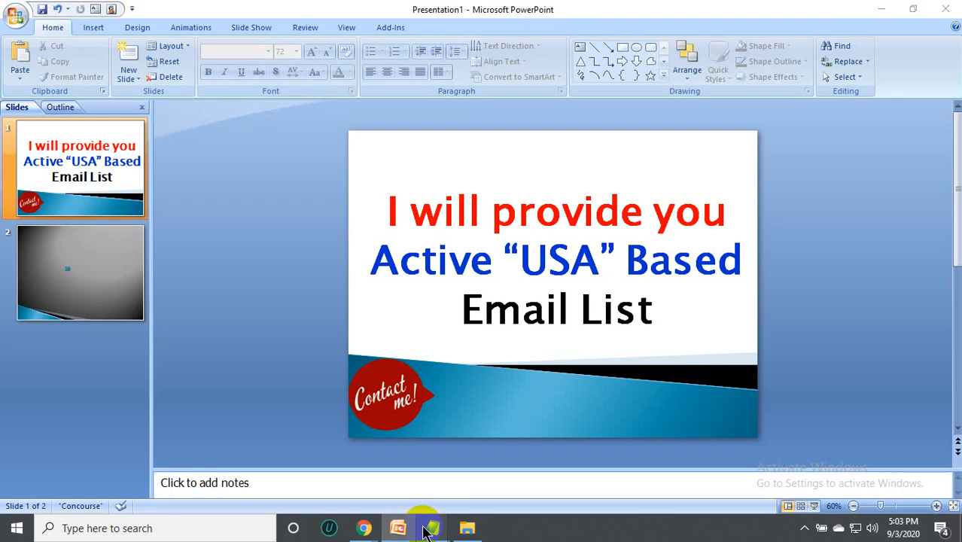
left_click(428, 529)
left_click(485, 477)
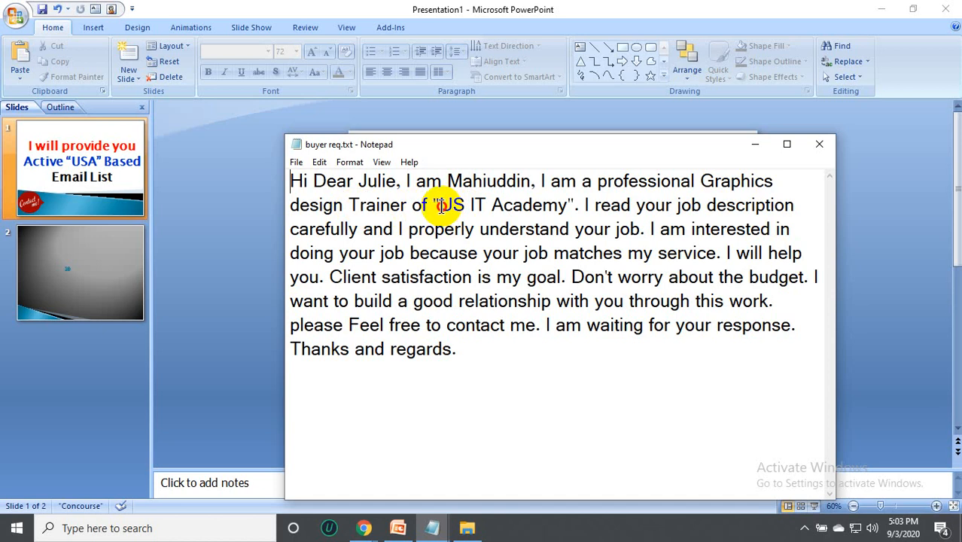
Examine the quoted academy name "US IT Academy" in the introduction of the buyer req.txt message.
left_click_drag(441, 207, 570, 206)
left_click(568, 206)
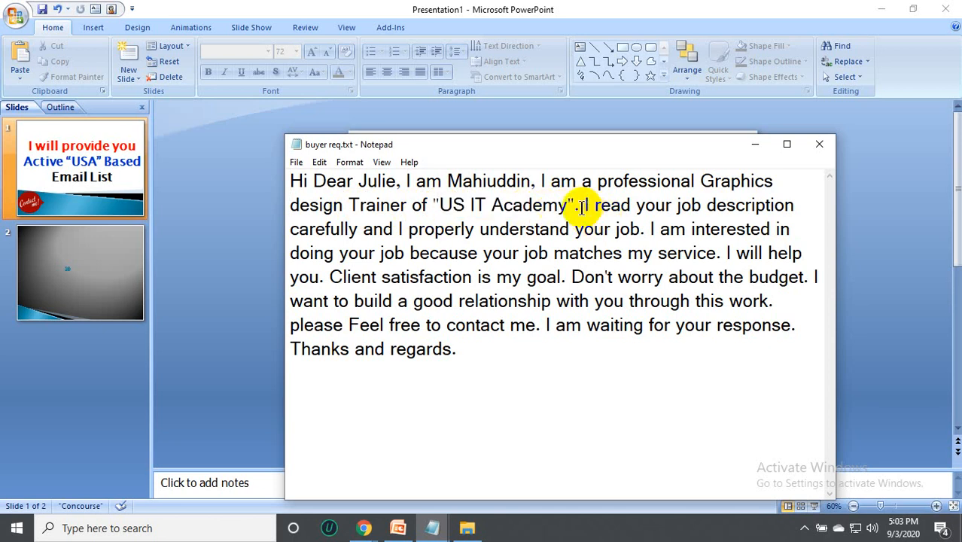
left_click_drag(577, 206, 433, 205)
left_click(494, 207)
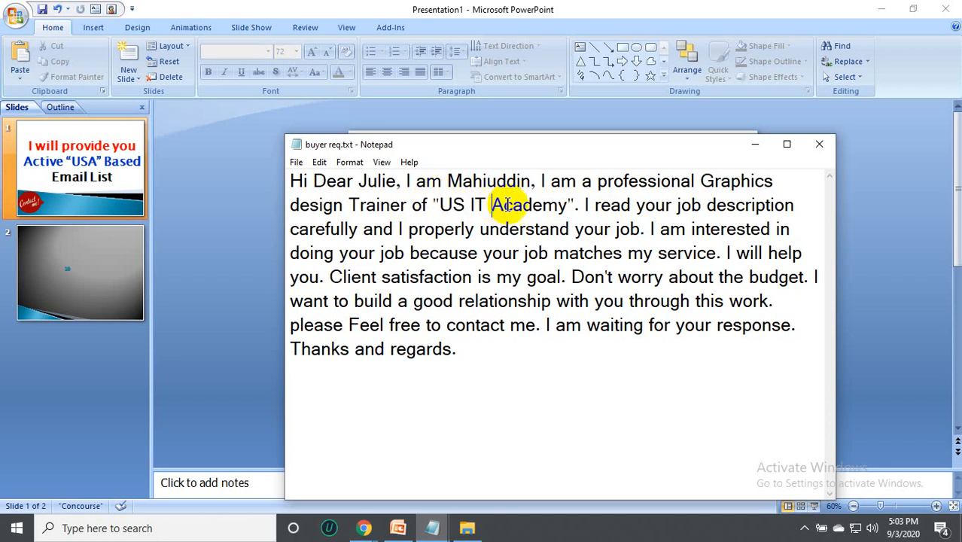
mouse_move(569, 206)
left_mouse_down()
mouse_move(440, 209)
mouse_move(574, 205)
left_mouse_up()
left_click(452, 208)
left_click(543, 205)
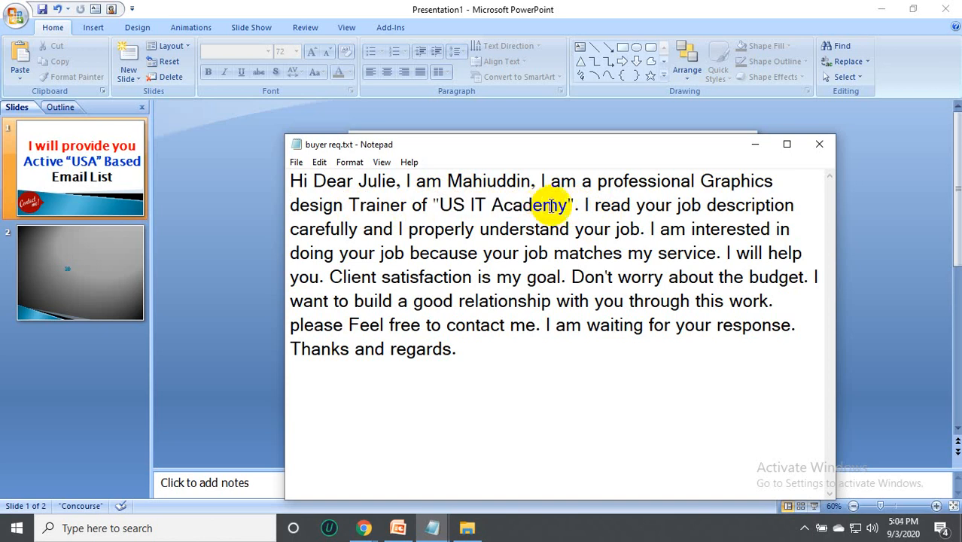
Switch to the browser and replace the Google Translate tab with a new blank tab.
mouse_move(364, 527)
left_click(305, 482)
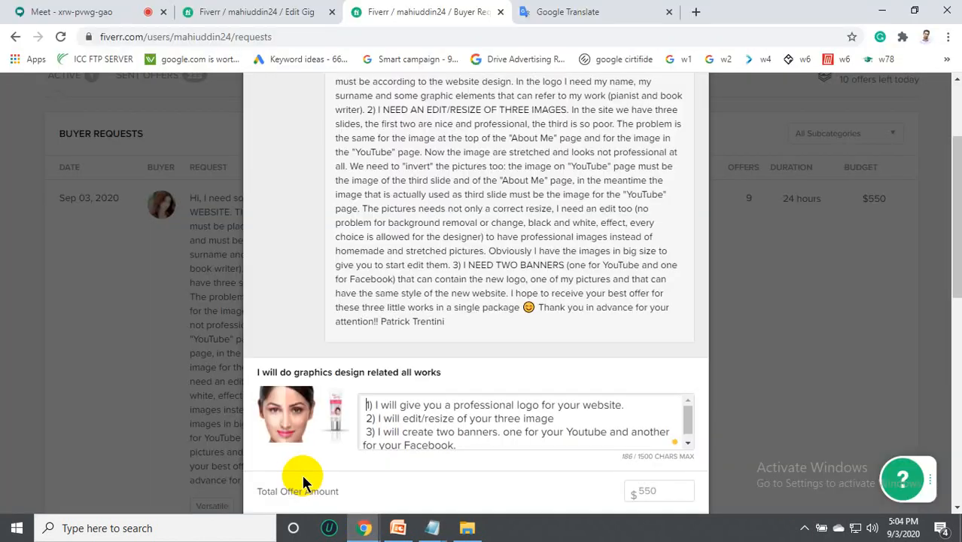
left_click(583, 11)
left_click(696, 12)
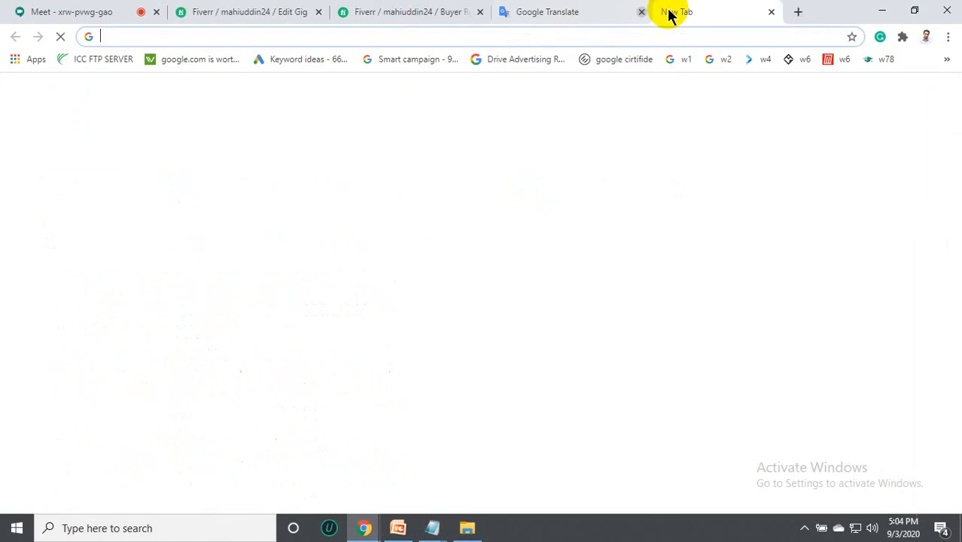
left_click(641, 11)
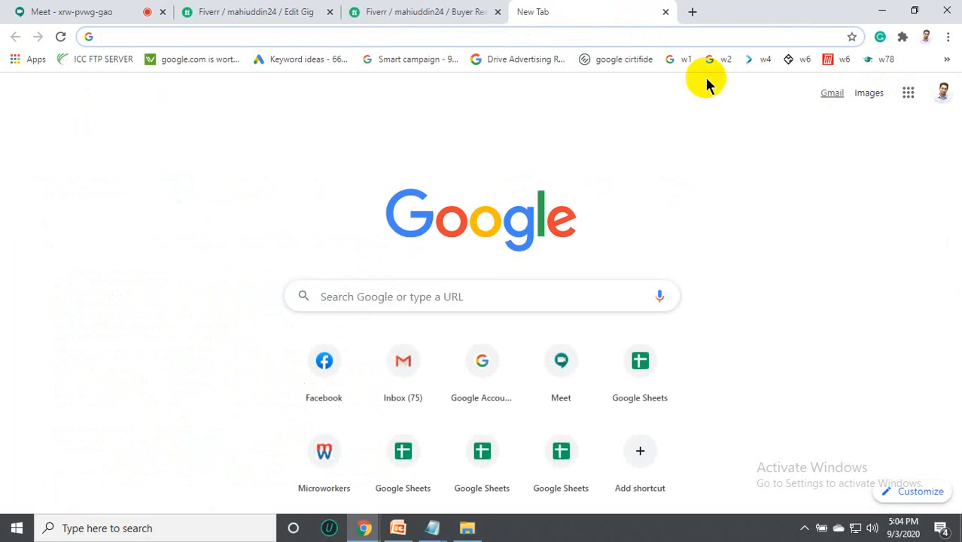
Open bitly.com and log in with the personal Google account.
left_click(599, 39)
type("bit")
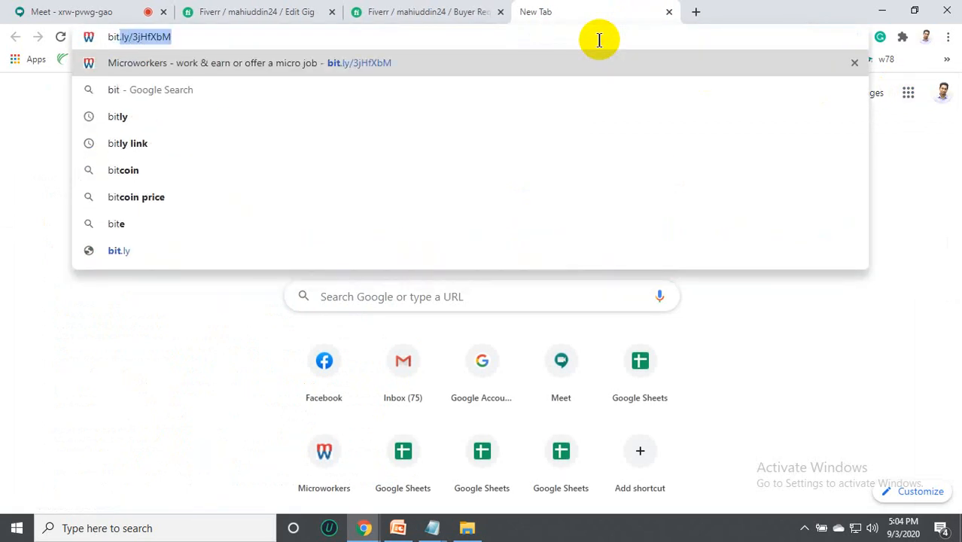
key("Return")
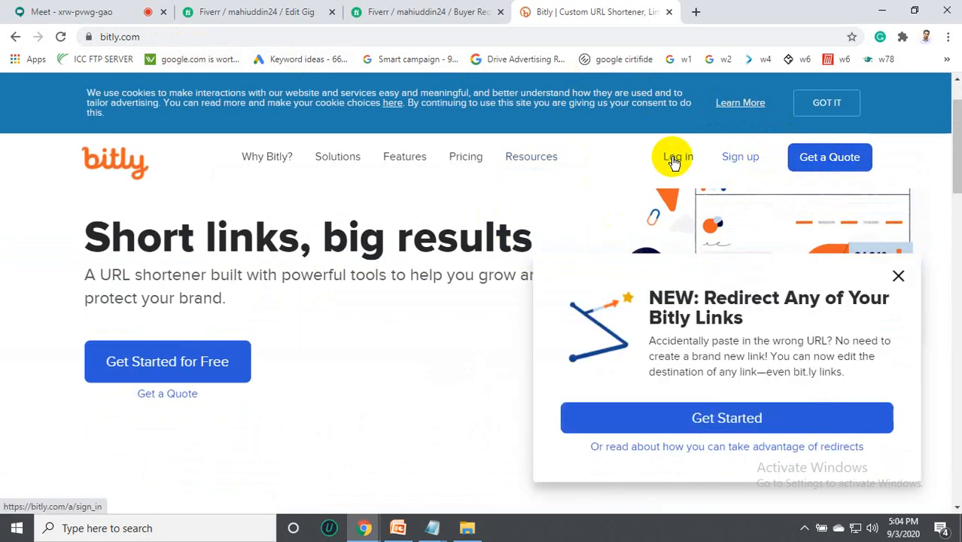
left_click(676, 158)
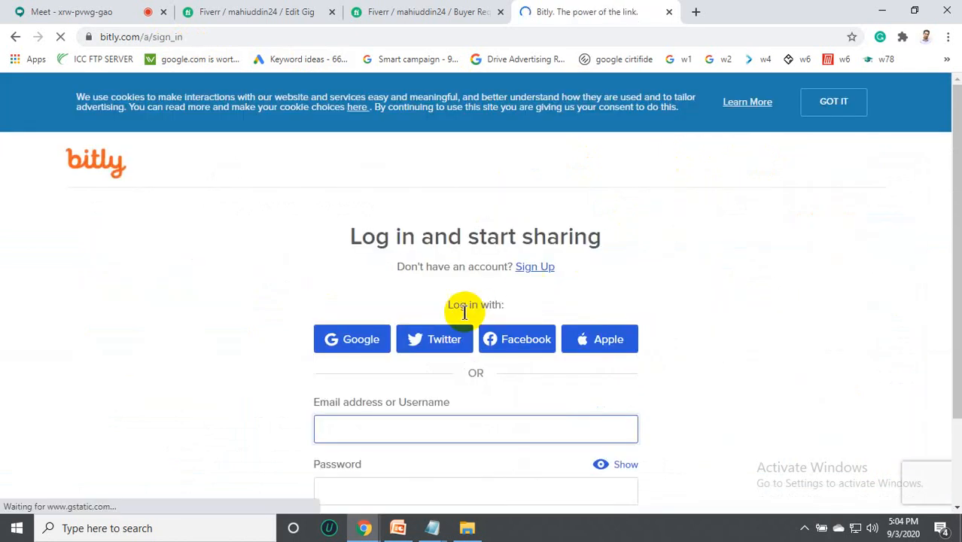
scroll(436, 324, "down", 2)
left_click(358, 233)
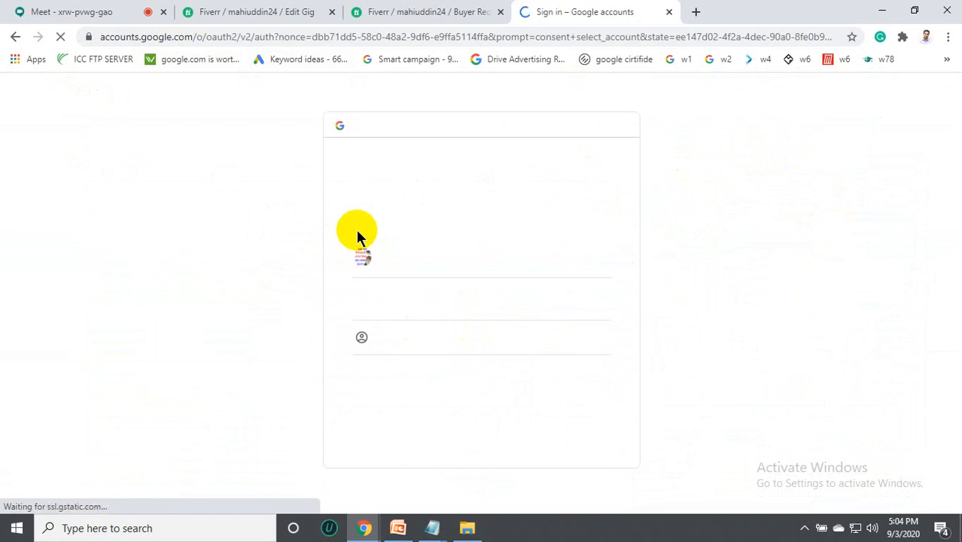
left_click(420, 302)
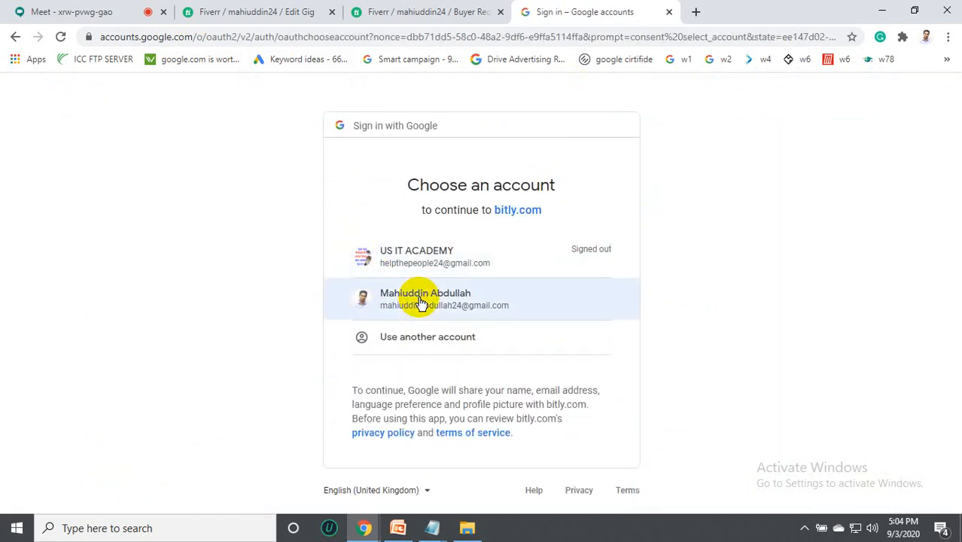
left_click(420, 302)
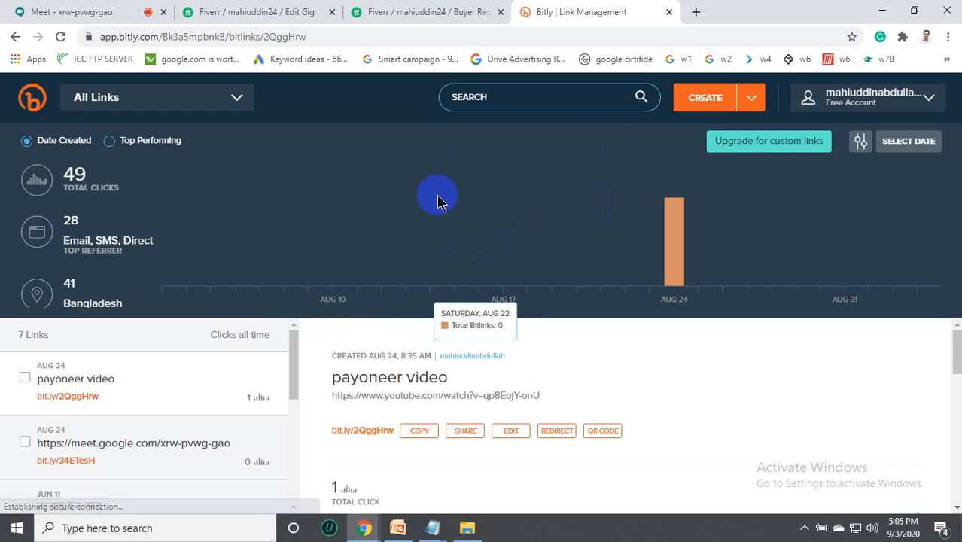
Look through the list of shortened links saved in the Bitly account.
scroll(305, 343, "down", 3)
scroll(171, 393, "down", 5)
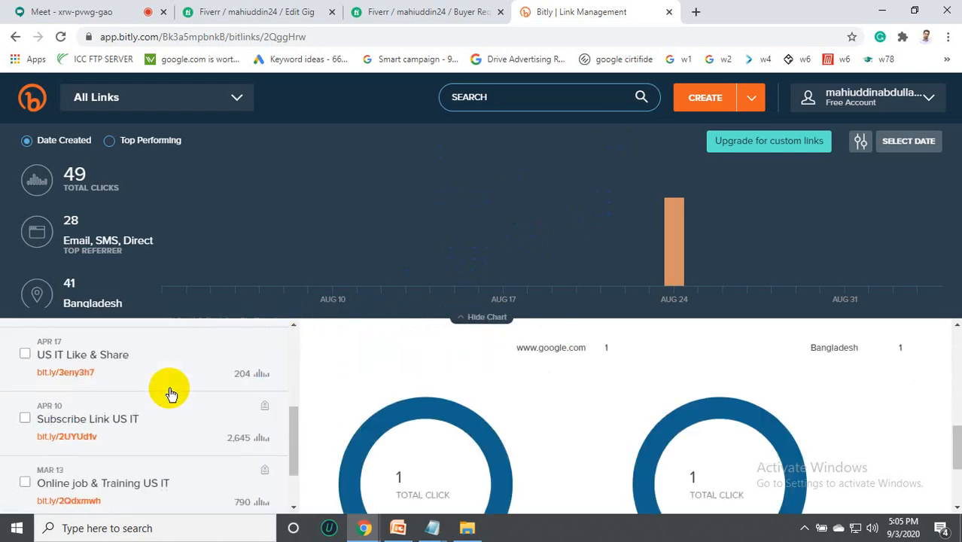
scroll(171, 393, "down", 1)
scroll(123, 437, "up", 2)
scroll(123, 436, "down", 2)
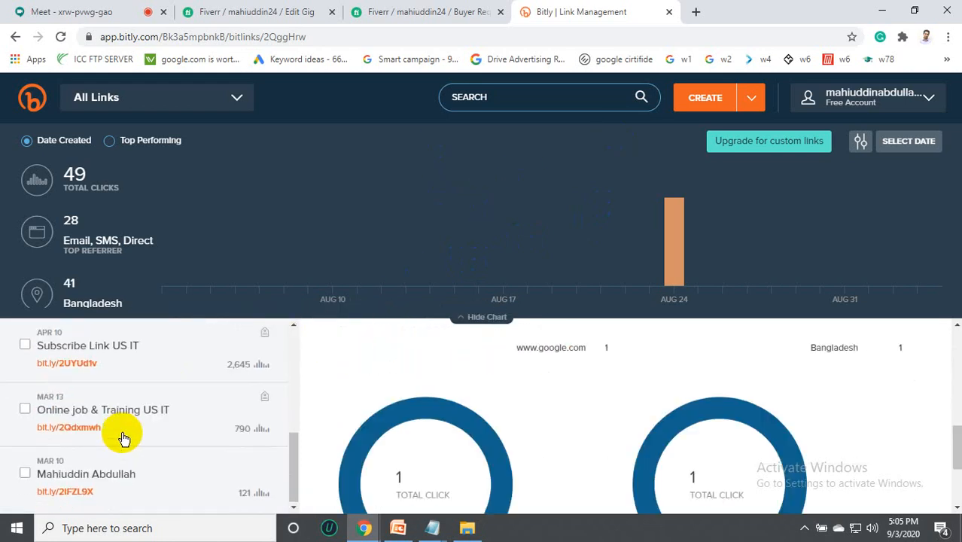
scroll(125, 437, "up", 2)
scroll(79, 443, "down", 1)
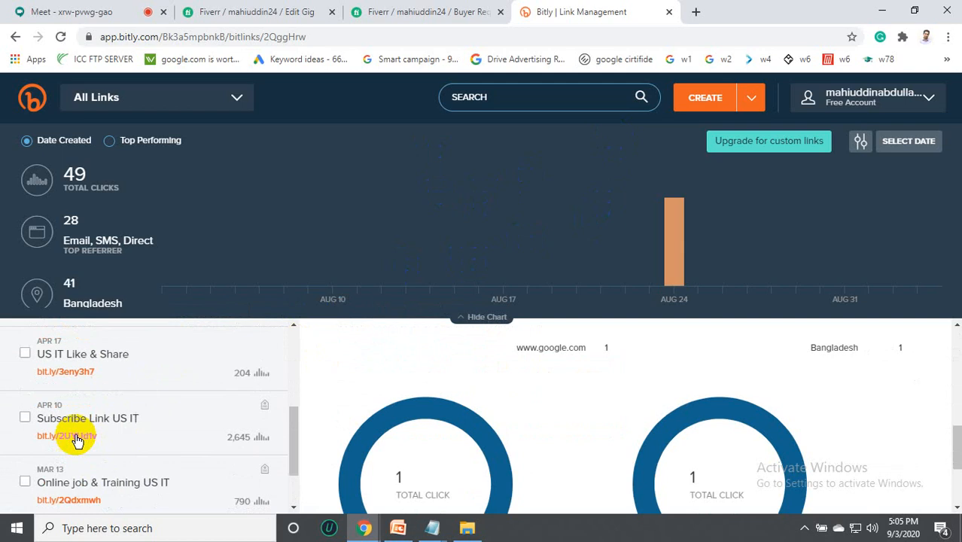
Examine the total clicks and referrer chart of the US IT Like & Share link.
left_click(103, 357)
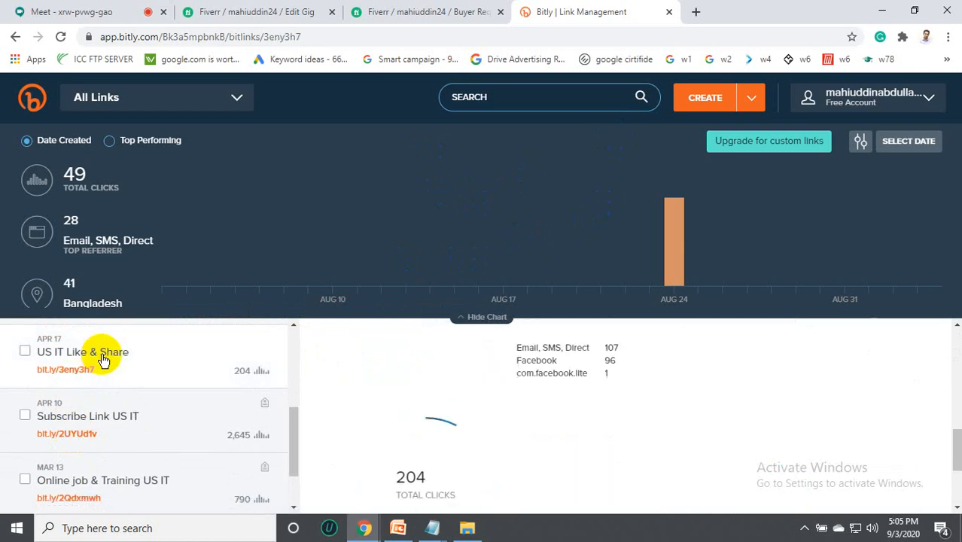
scroll(688, 394, "down", 2)
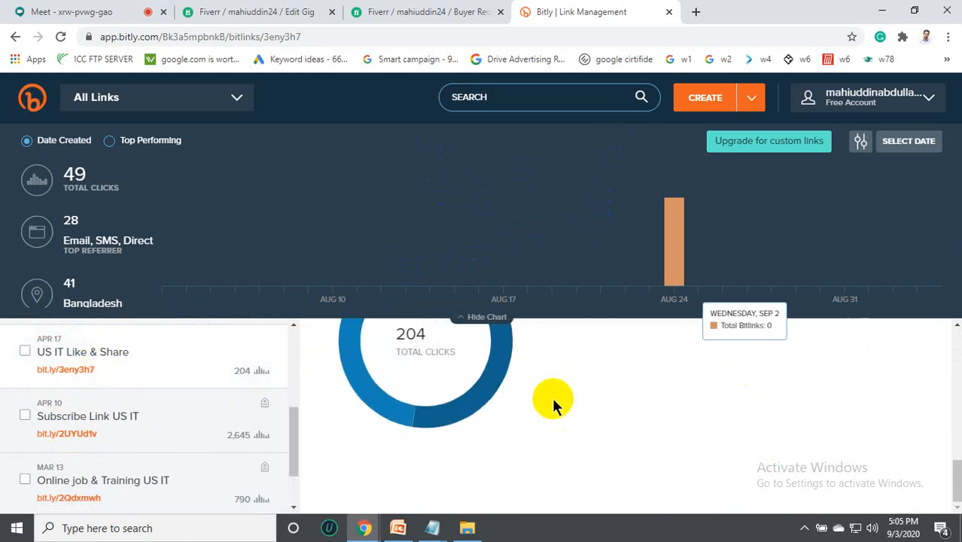
scroll(552, 402, "up", 2)
scroll(551, 403, "up", 2)
scroll(527, 407, "up", 2)
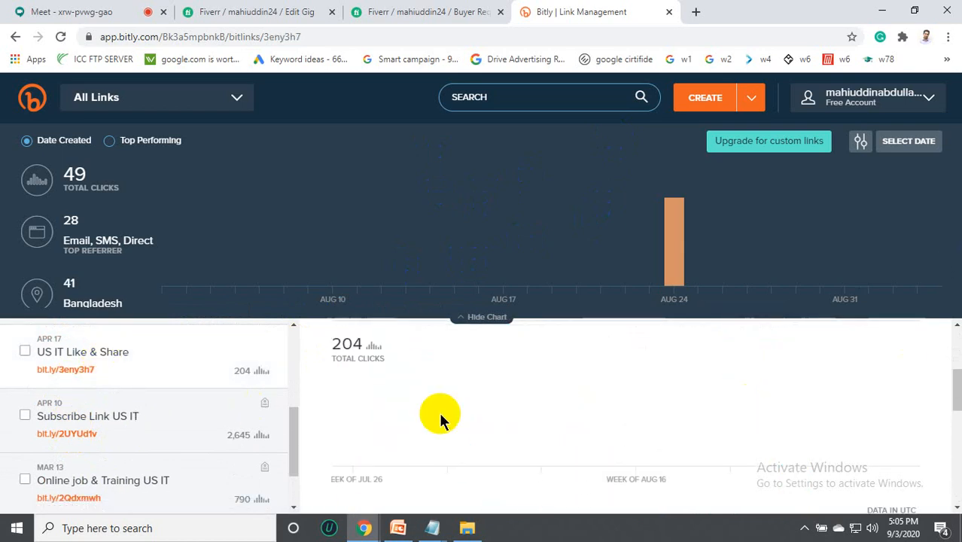
scroll(375, 412, "down", 3)
scroll(457, 426, "down", 2)
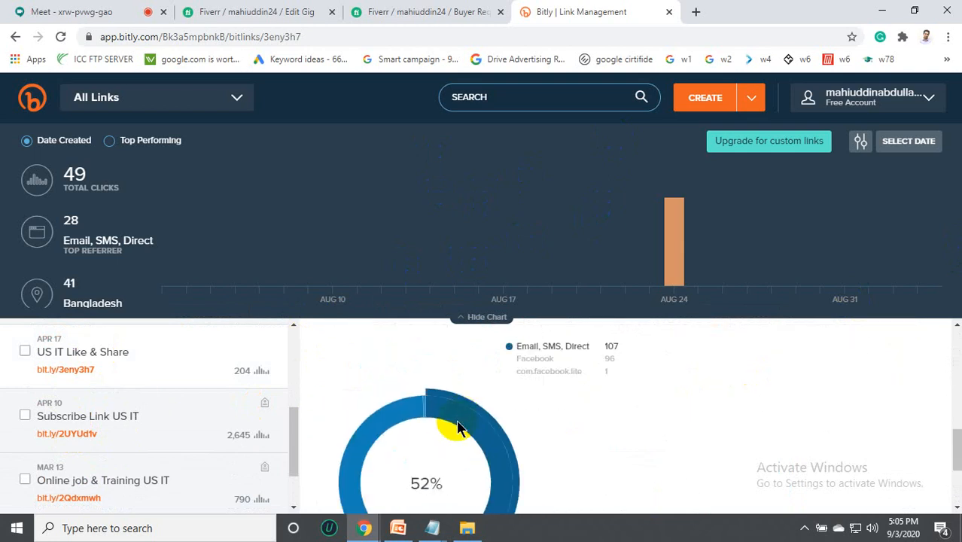
scroll(457, 426, "up", 1)
scroll(459, 427, "down", 3)
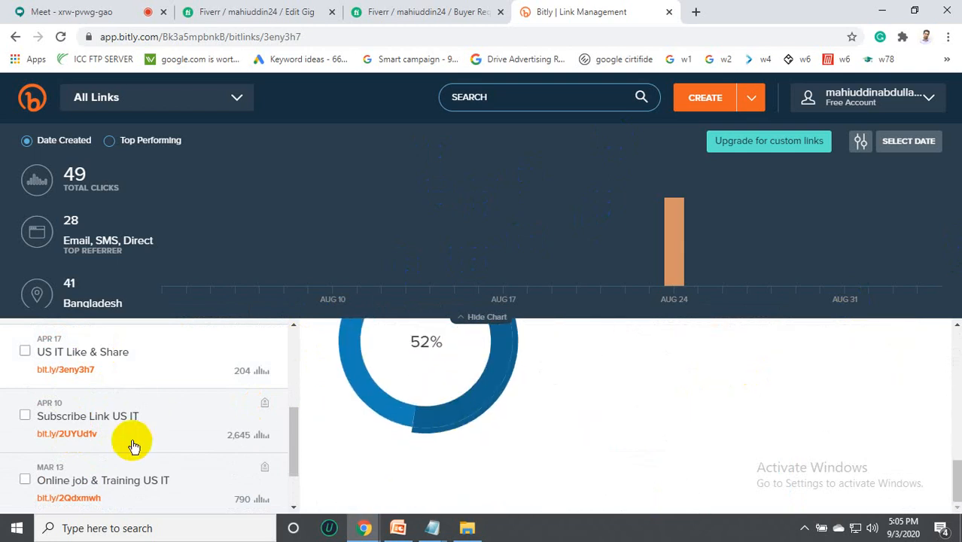
Compare the referrers and visitor locations of the Mar 10, Online job & Training US IT, and Subscribe Link US IT links.
scroll(129, 443, "down", 1)
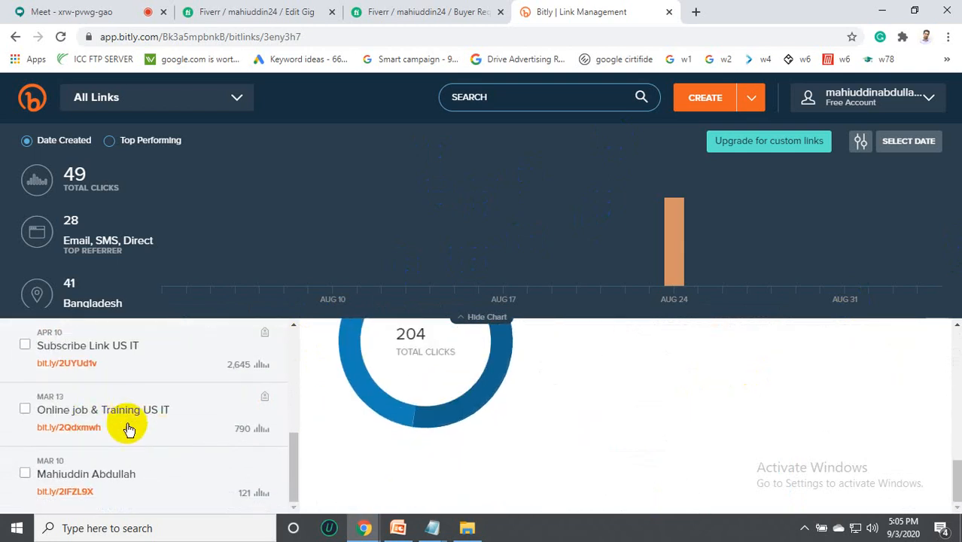
left_click(94, 476)
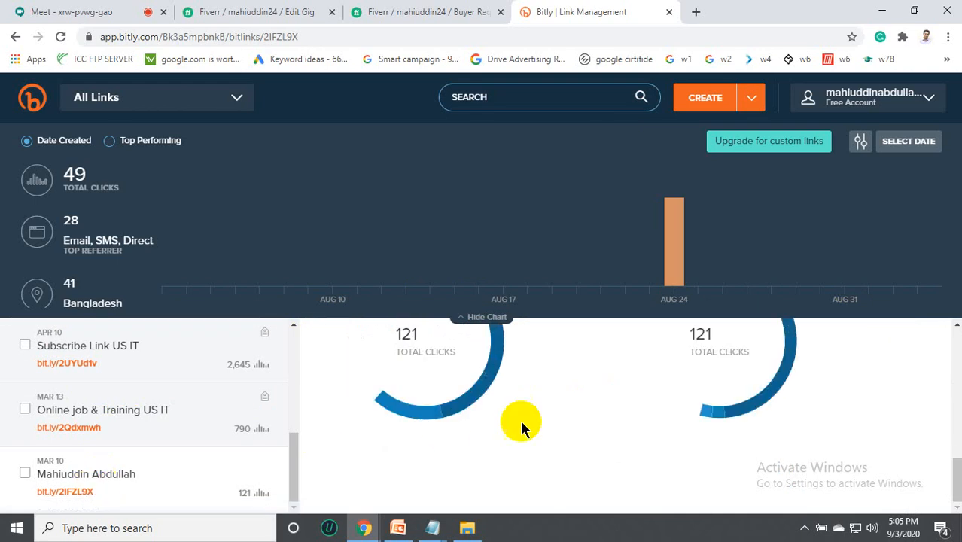
scroll(613, 424, "down", 2)
scroll(613, 426, "down", 1)
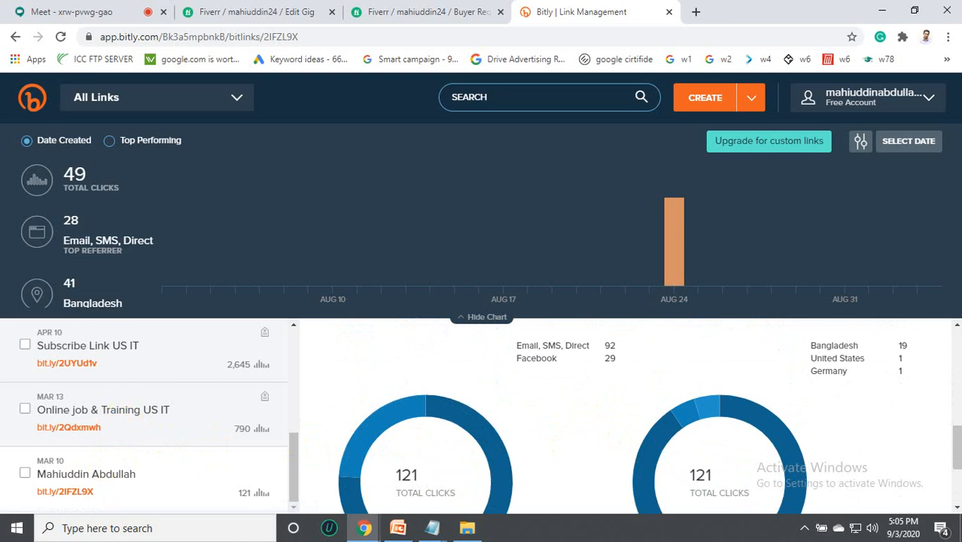
left_click(122, 426)
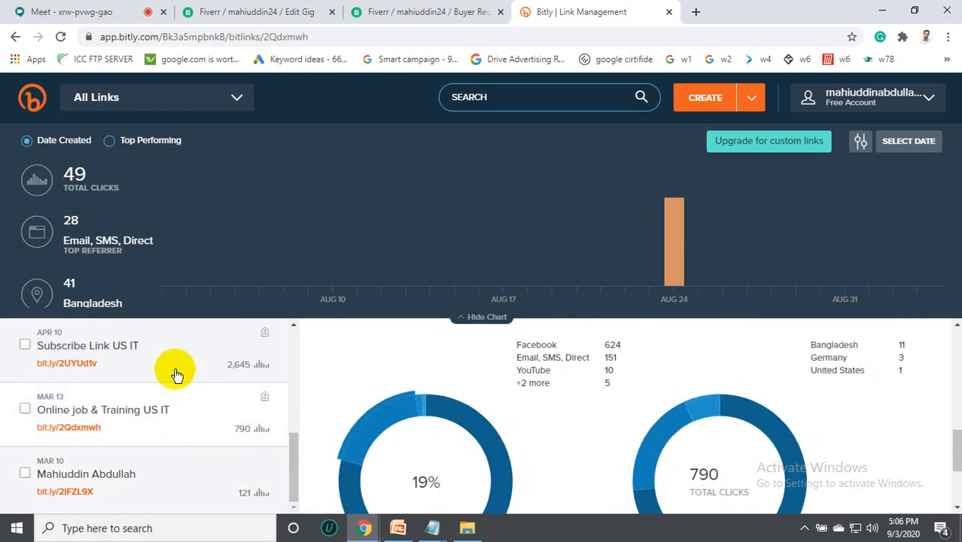
left_click(151, 355)
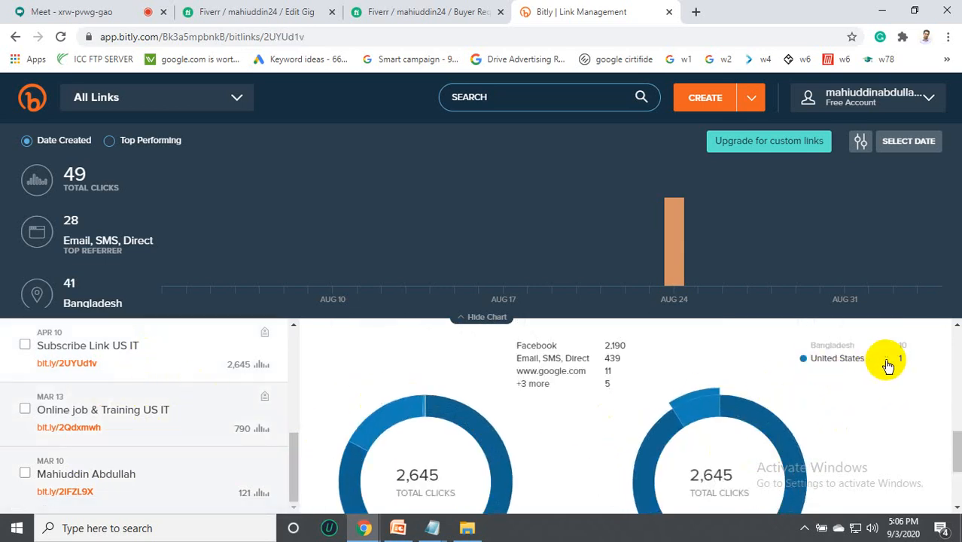
Review the click sources of the US IT Like & Share link and the payoneer video link.
scroll(107, 419, "up", 2)
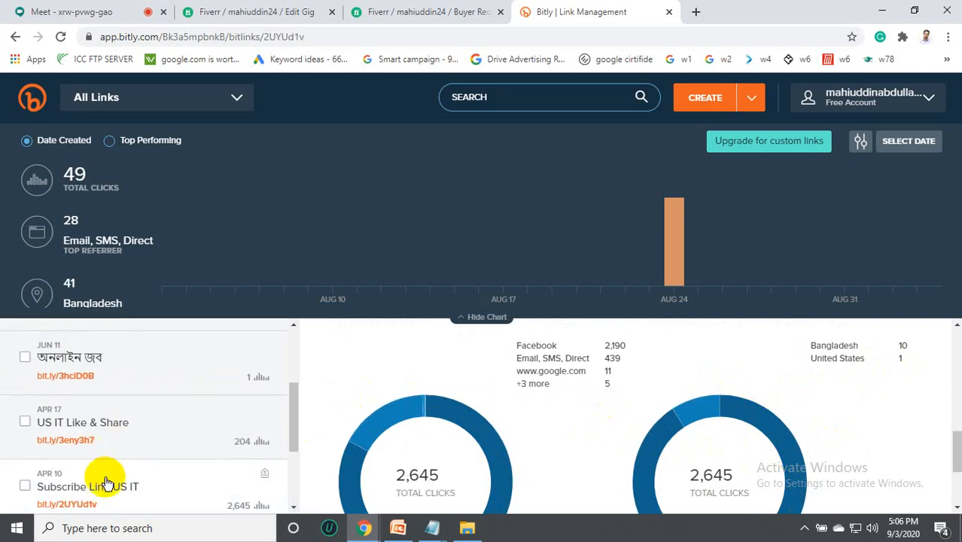
left_click(104, 424)
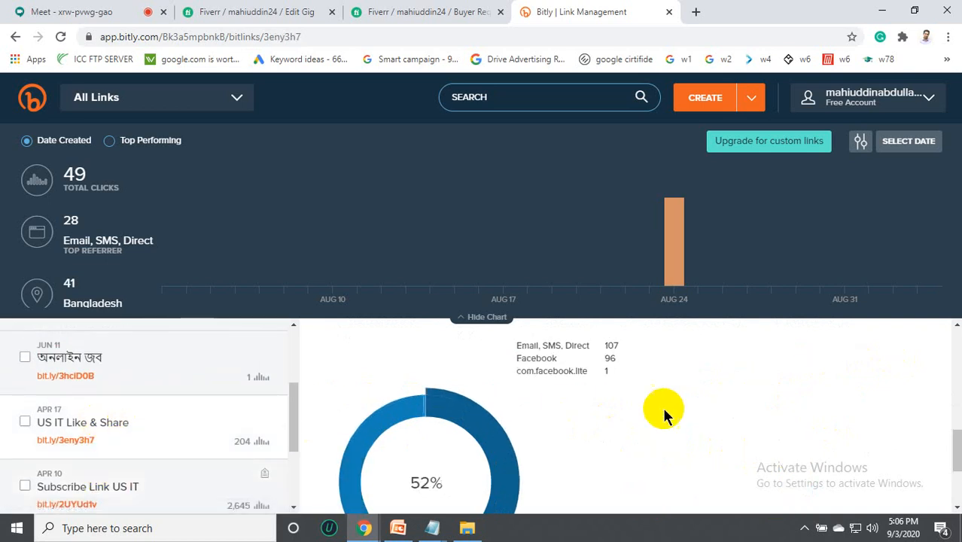
scroll(663, 408, "down", 1)
scroll(526, 430, "up", 2)
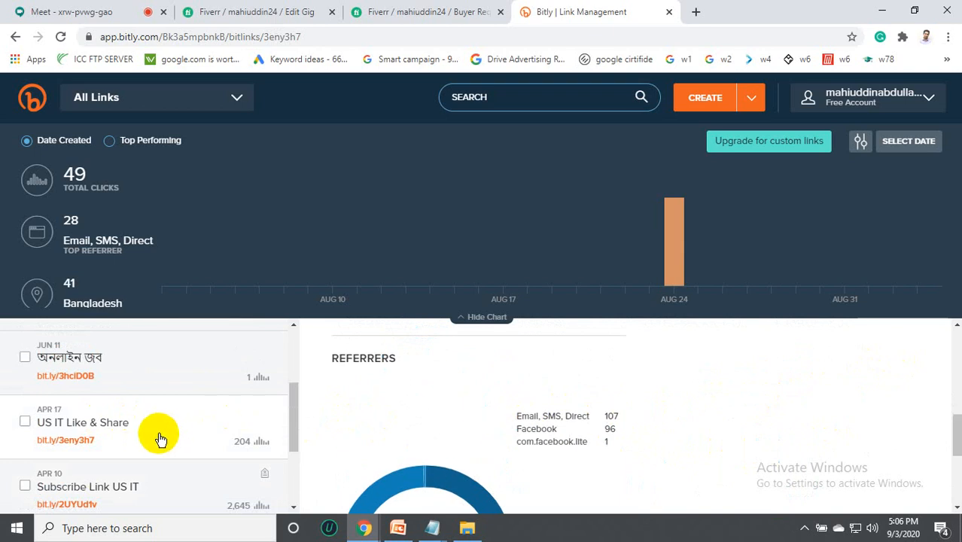
scroll(160, 439, "up", 2)
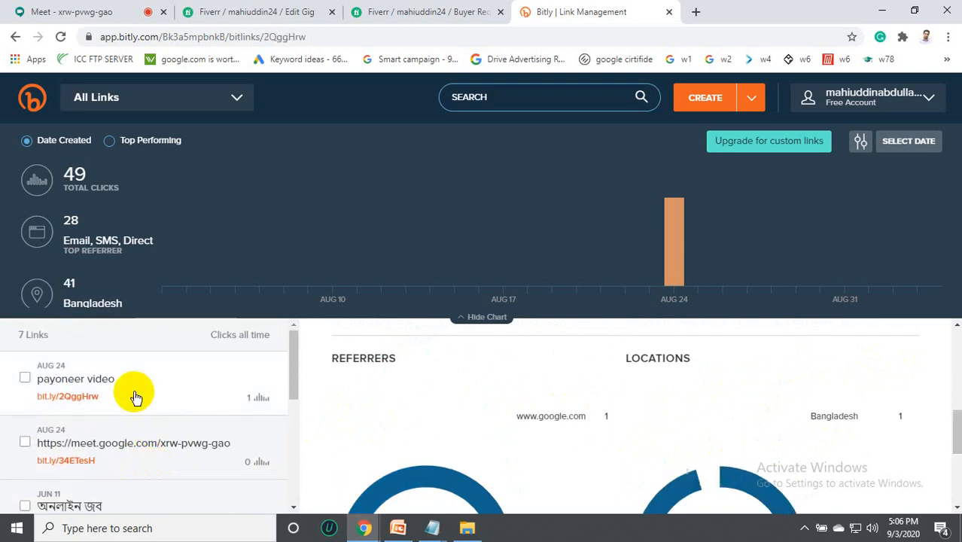
Recheck the referrers and locations of the Mar 10 link and the Online job & Training US IT link.
scroll(147, 459, "down", 4)
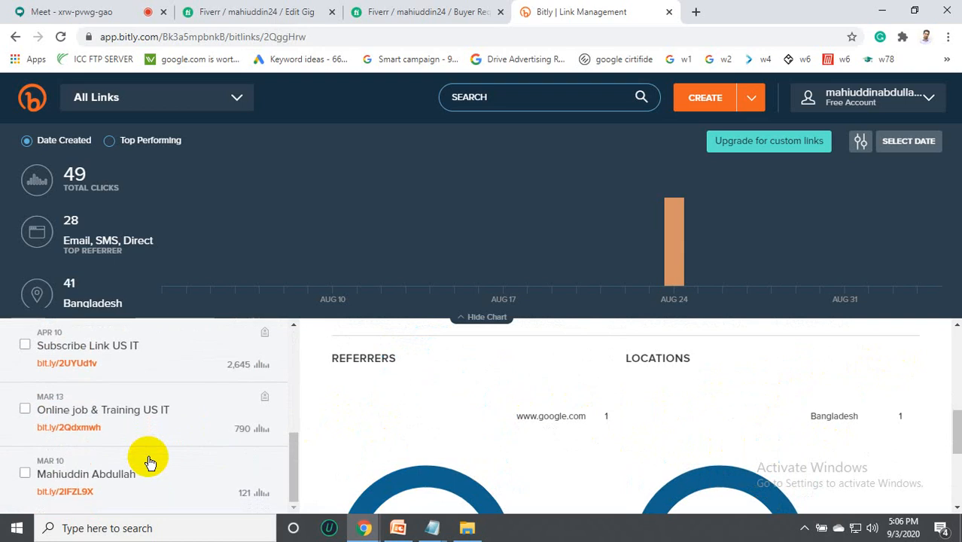
left_click(121, 486)
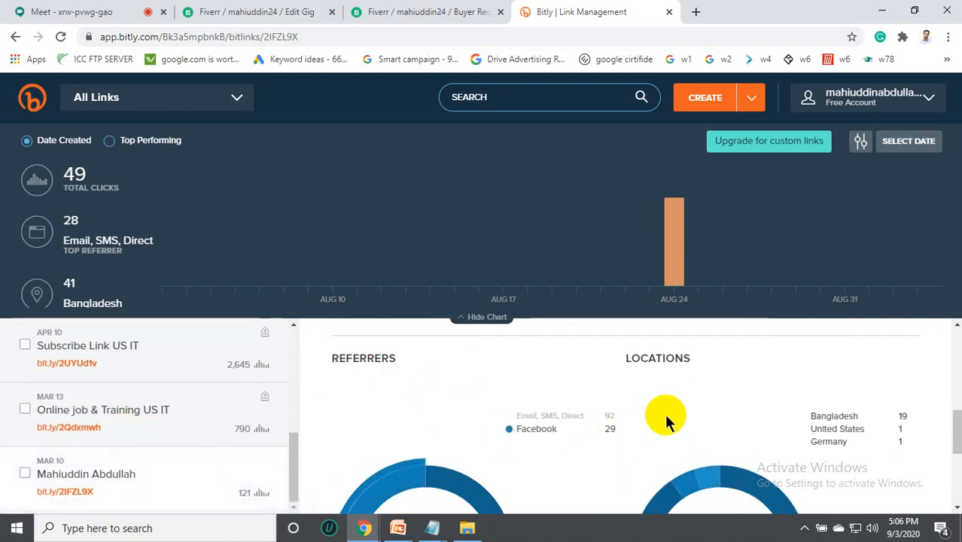
scroll(818, 433, "down", 1)
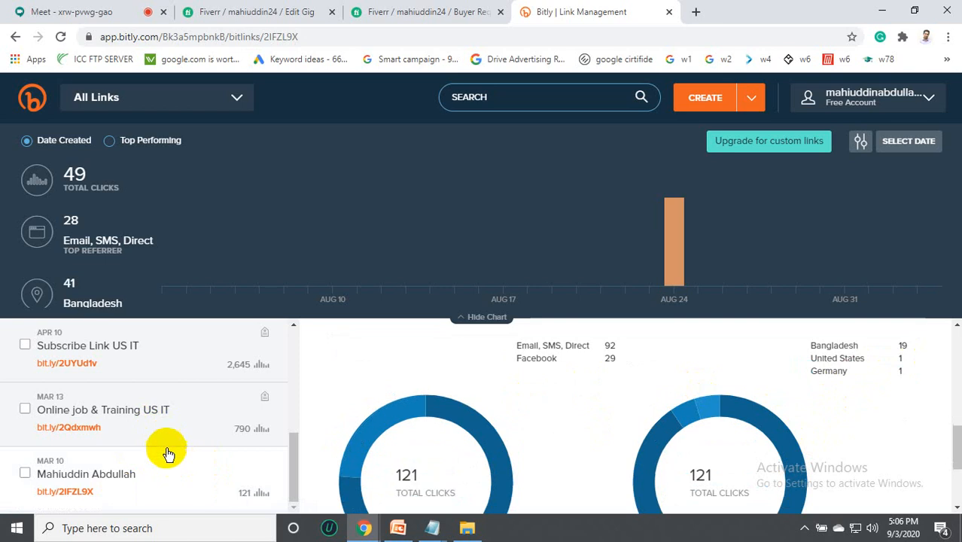
left_click(155, 410)
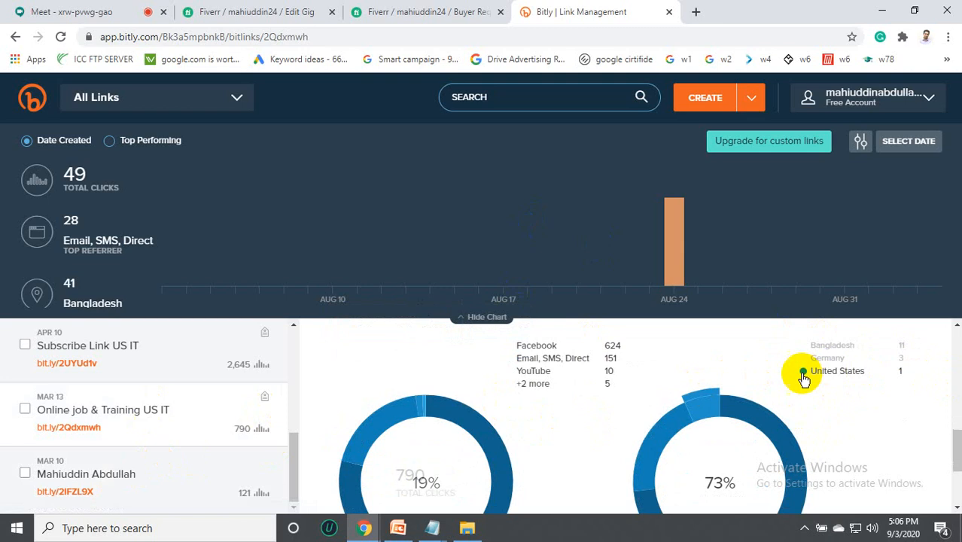
Open the seller's public profile from the Fiverr gig tab and look through its buyer reviews.
left_click(252, 11)
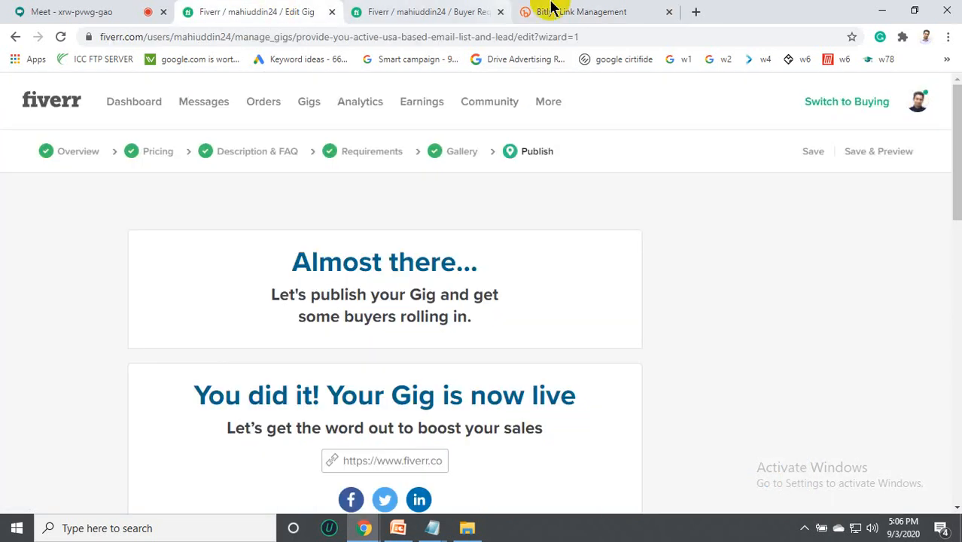
left_click(573, 11)
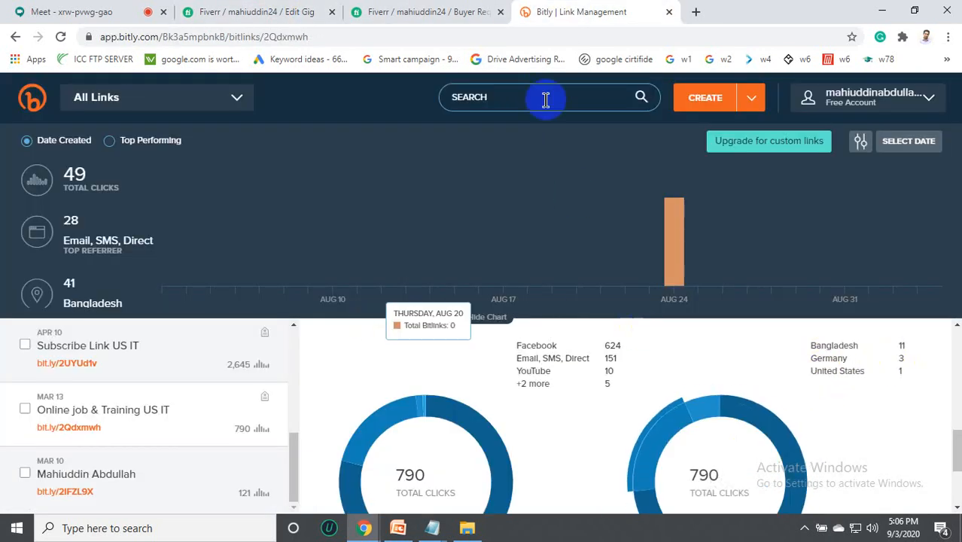
left_click(266, 7)
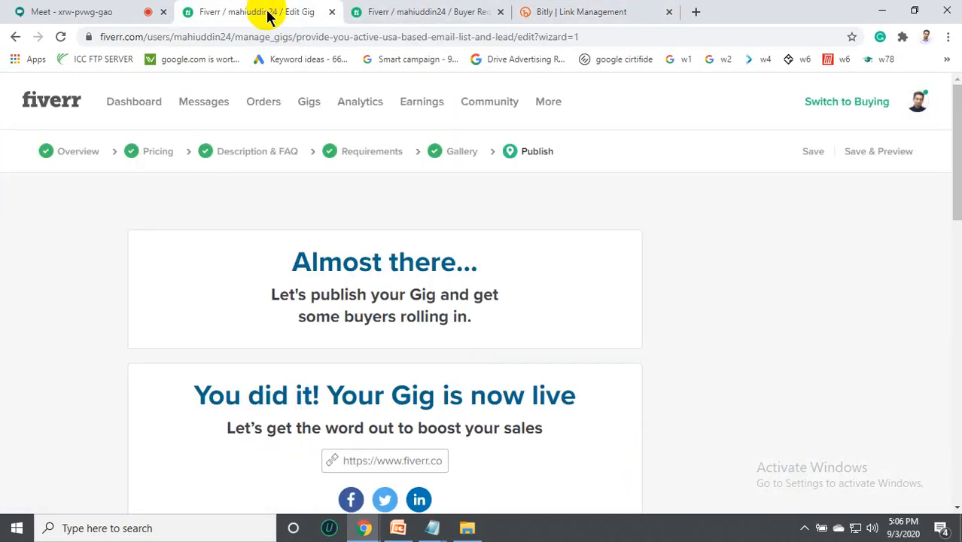
left_click(919, 109)
left_click(813, 146)
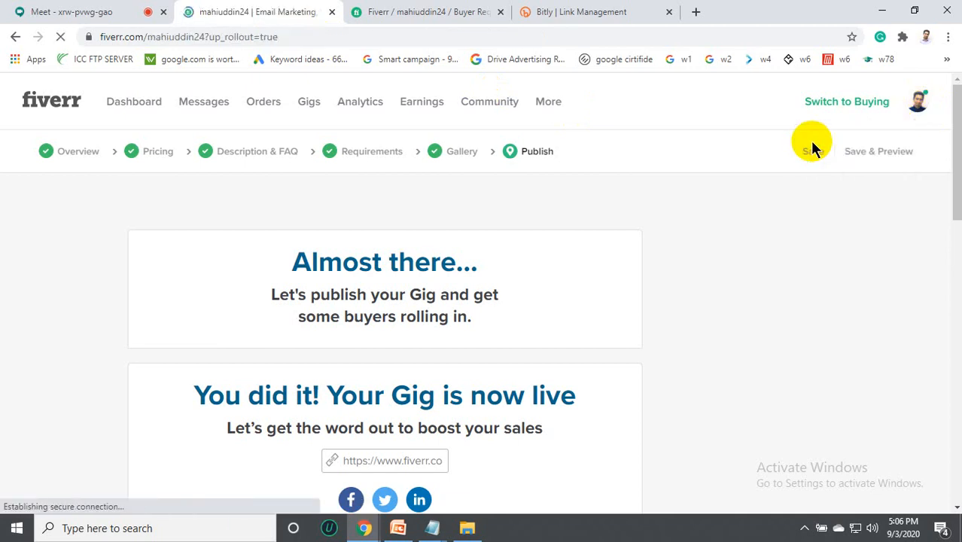
scroll(253, 297, "down", 1)
scroll(248, 301, "down", 10)
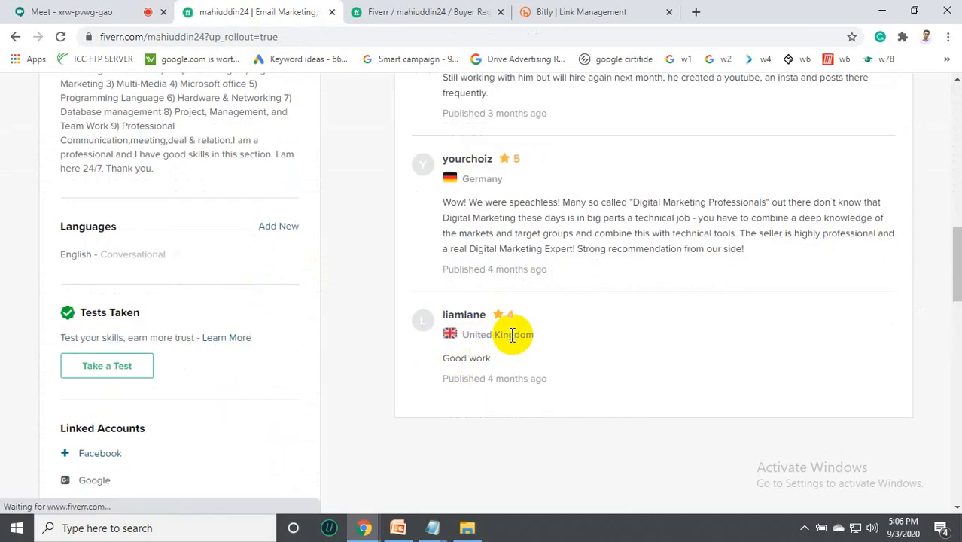
Look through the buyer reviews on the seller profile, noting each reviewer's country and comment.
scroll(463, 335, "up", 2)
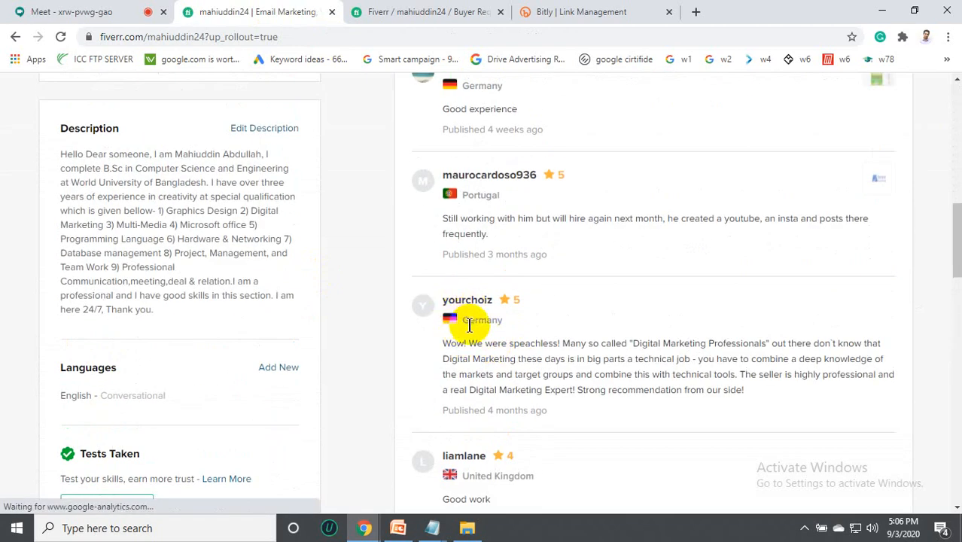
left_click_drag(463, 317, 506, 321)
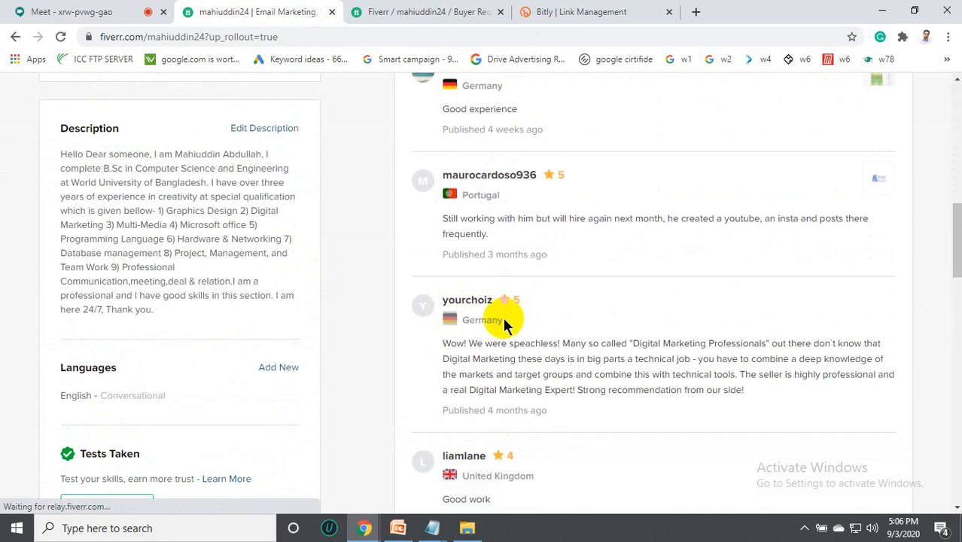
scroll(505, 320, "up", 1)
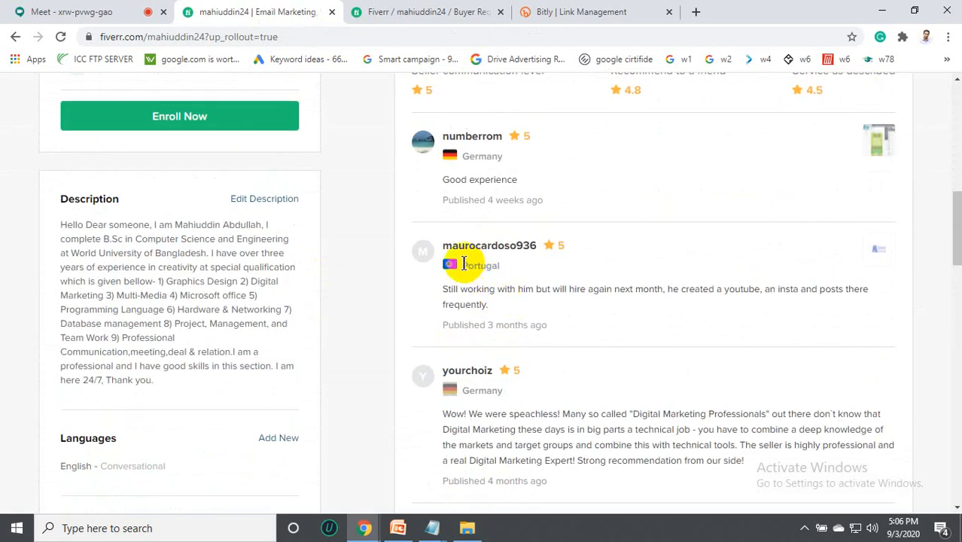
left_click_drag(464, 157, 510, 158)
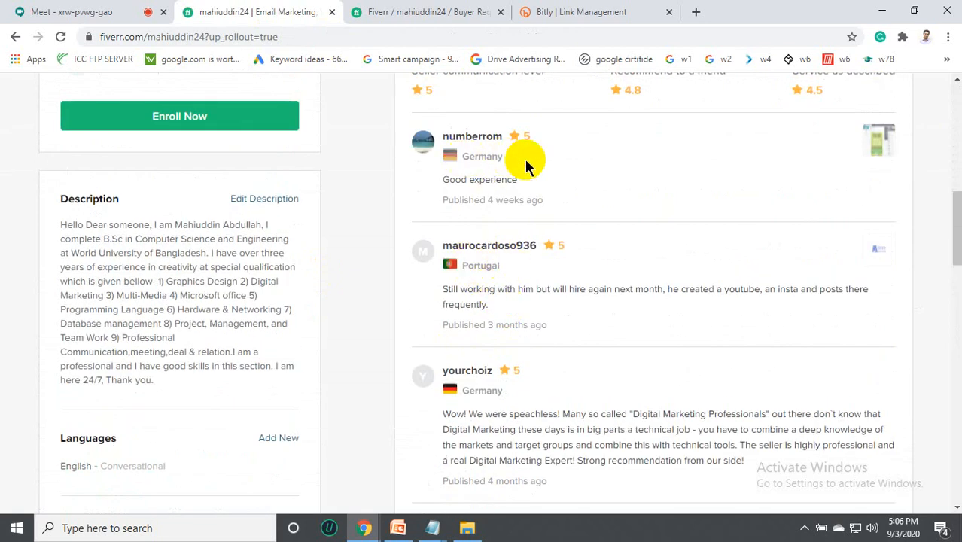
scroll(521, 149, "up", 1)
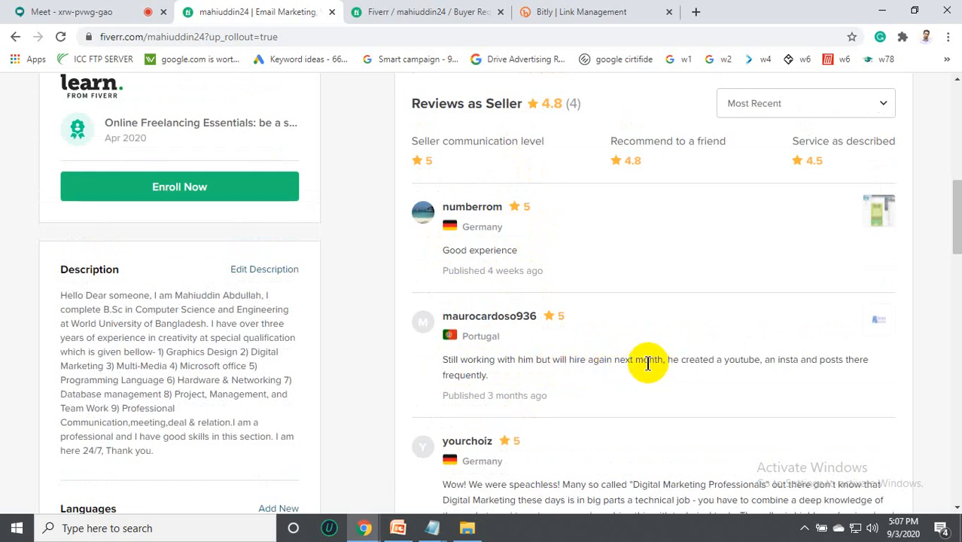
scroll(542, 391, "down", 1)
scroll(497, 410, "down", 2)
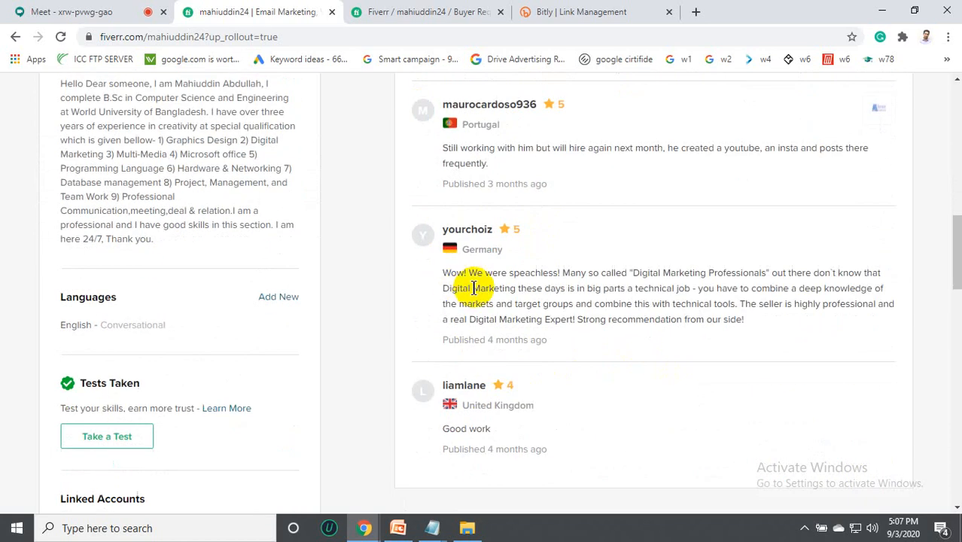
scroll(497, 280, "up", 2)
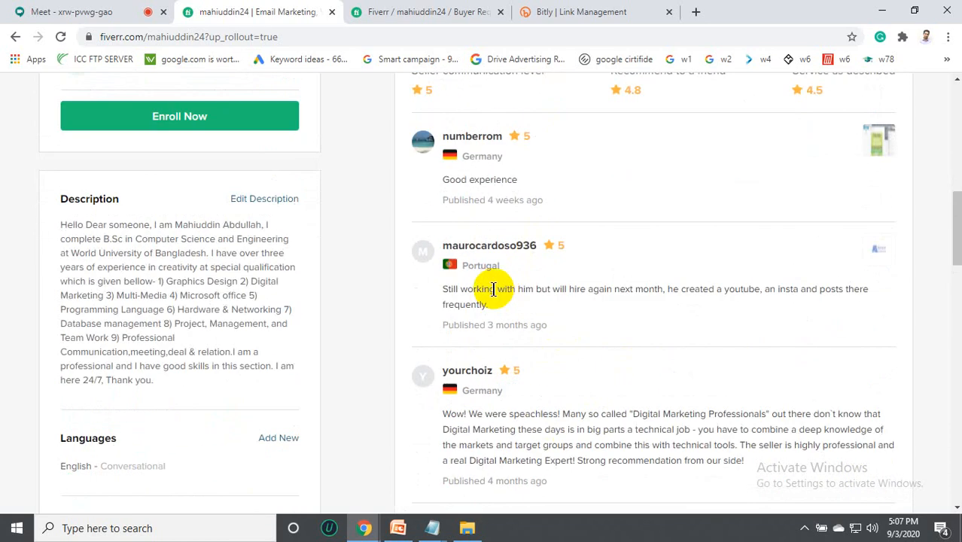
Close the Bitly page and bring up the buyer req.txt note over the Fiverr offer form.
left_click(565, 11)
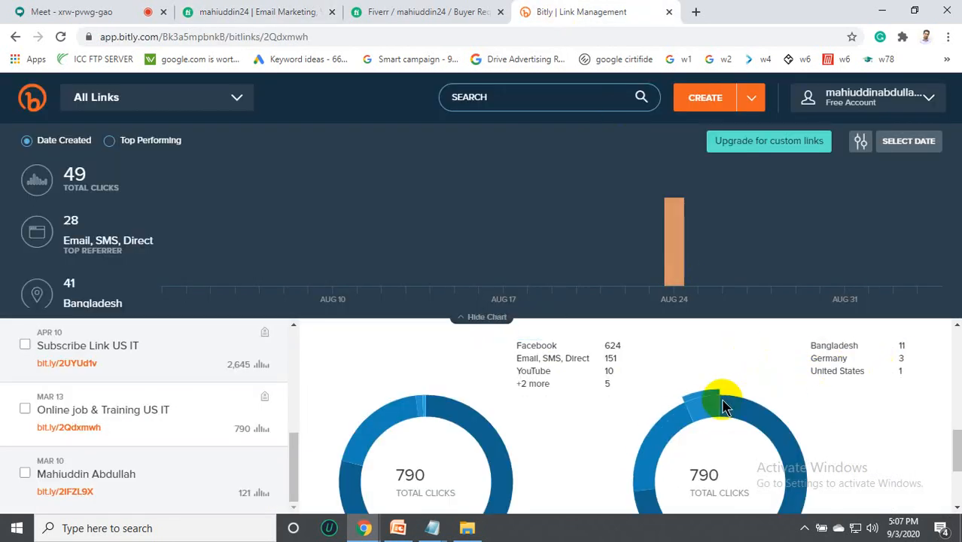
left_click(667, 12)
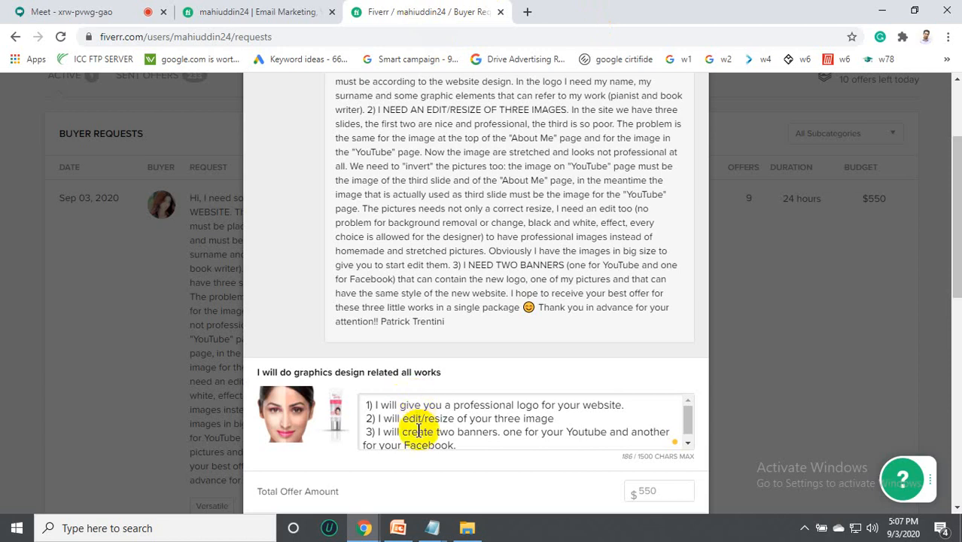
scroll(455, 341, "up", 1)
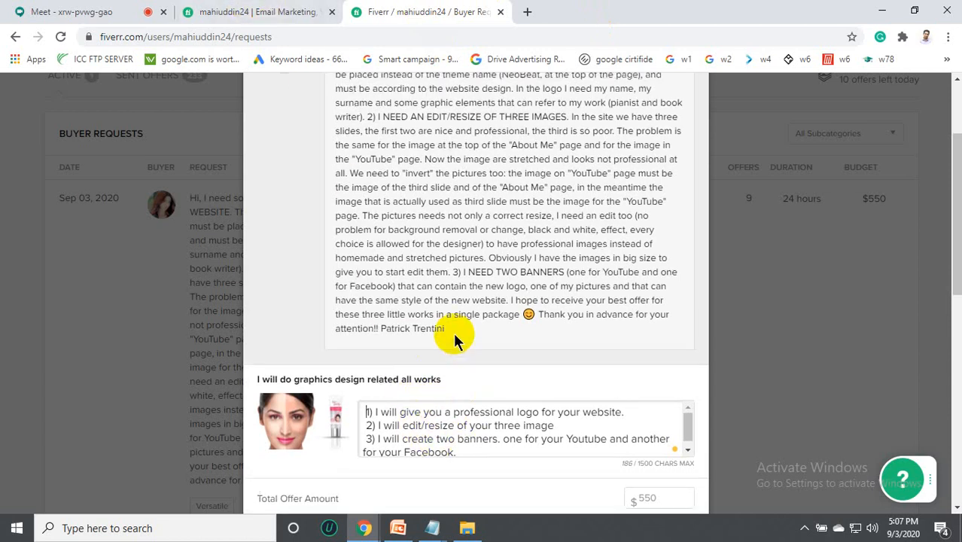
mouse_move(433, 528)
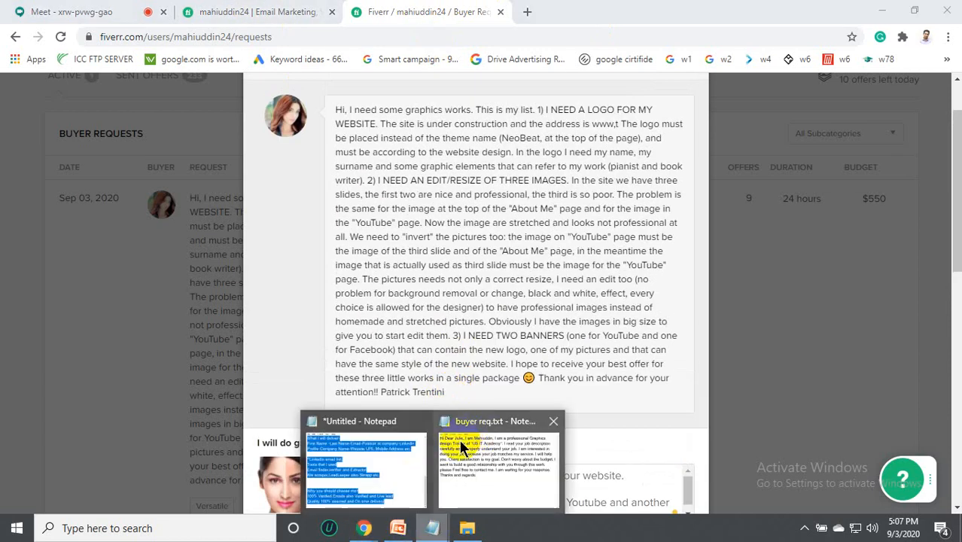
left_click(462, 447)
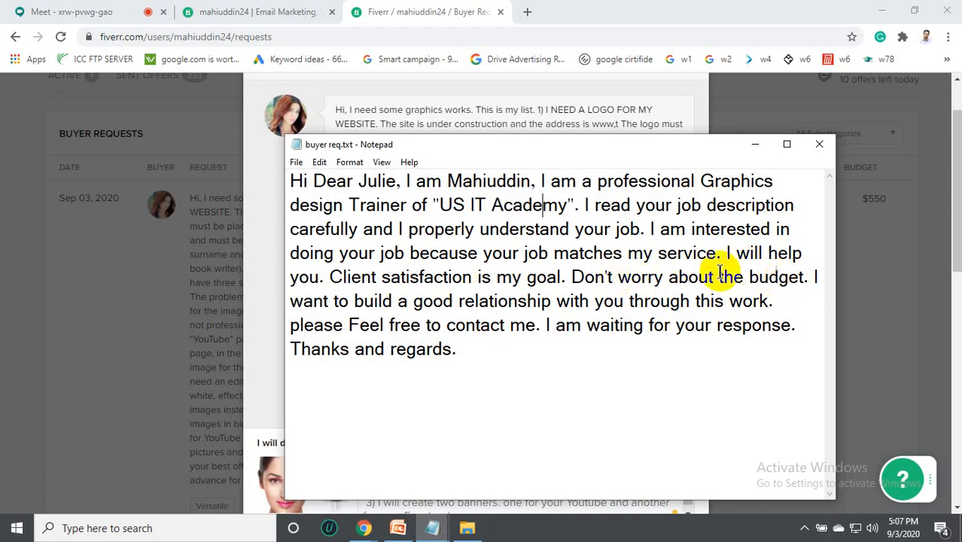
Widen the buyer req.txt window and add a comma after "Hi" in the greeting.
left_click_drag(839, 187, 889, 189)
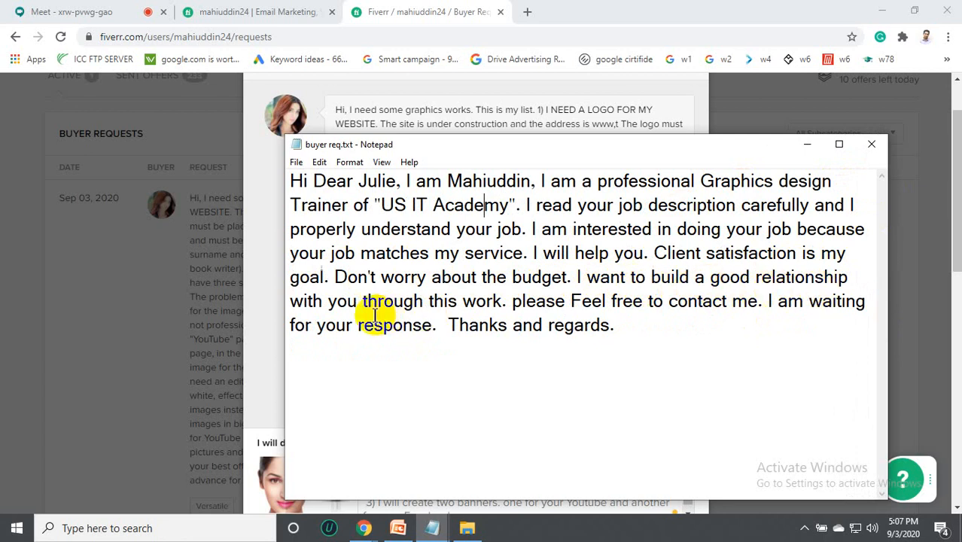
left_click(503, 301)
type(".")
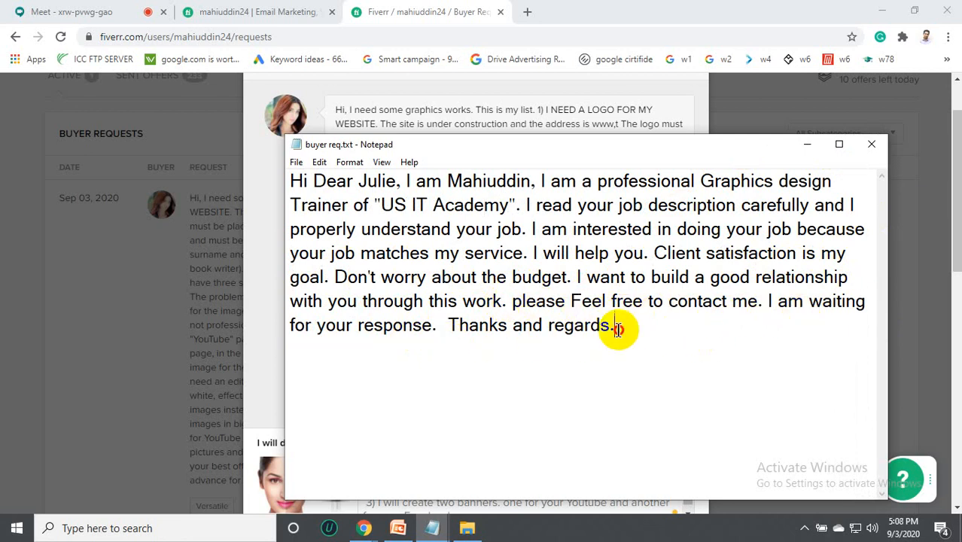
left_click_drag(616, 329, 455, 326)
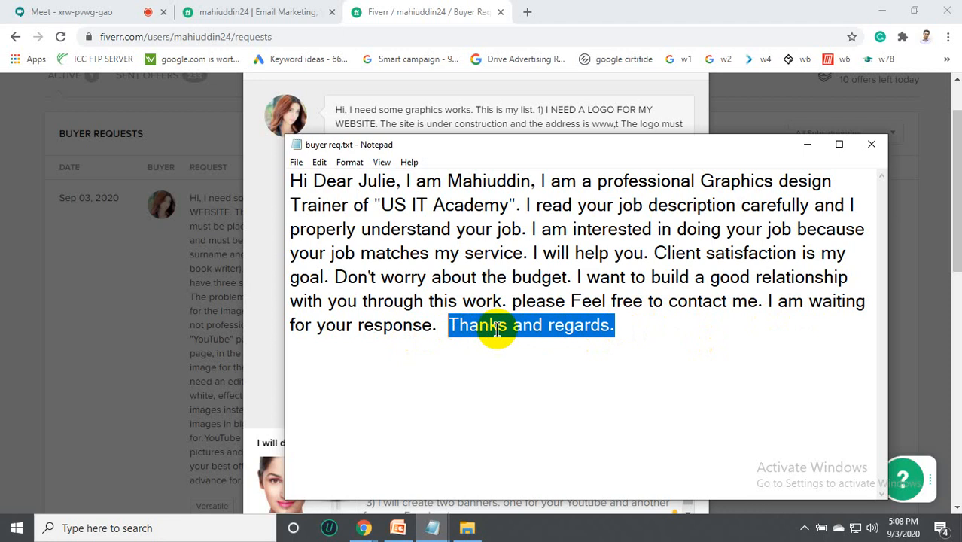
left_click(300, 181)
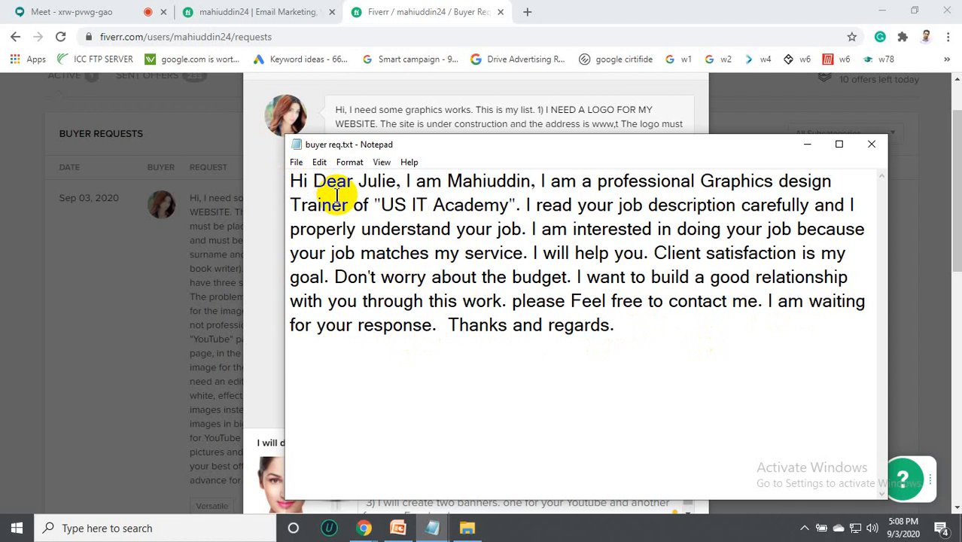
type(",")
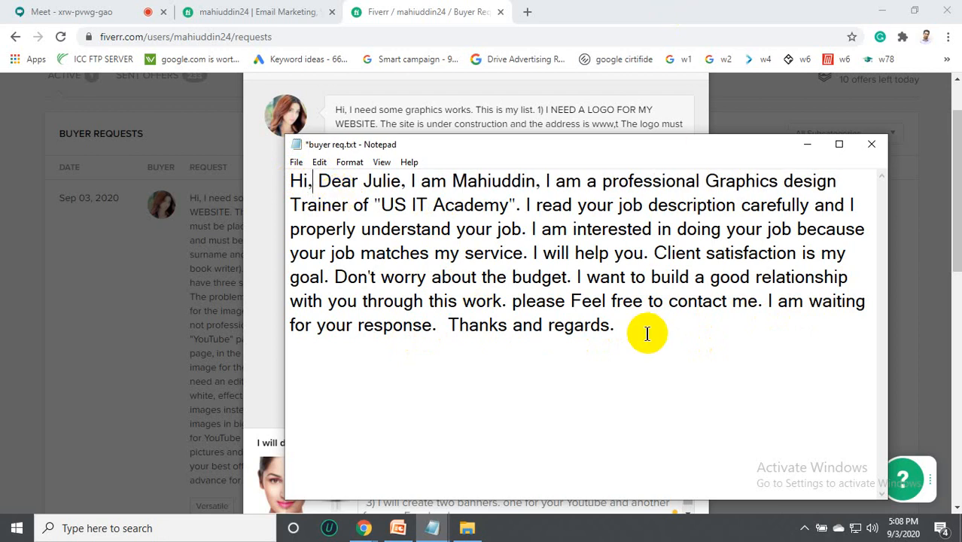
Copy the whole cover message from buyer req.txt and paste it above the numbered service list in the offer description.
left_click_drag(621, 328, 279, 182)
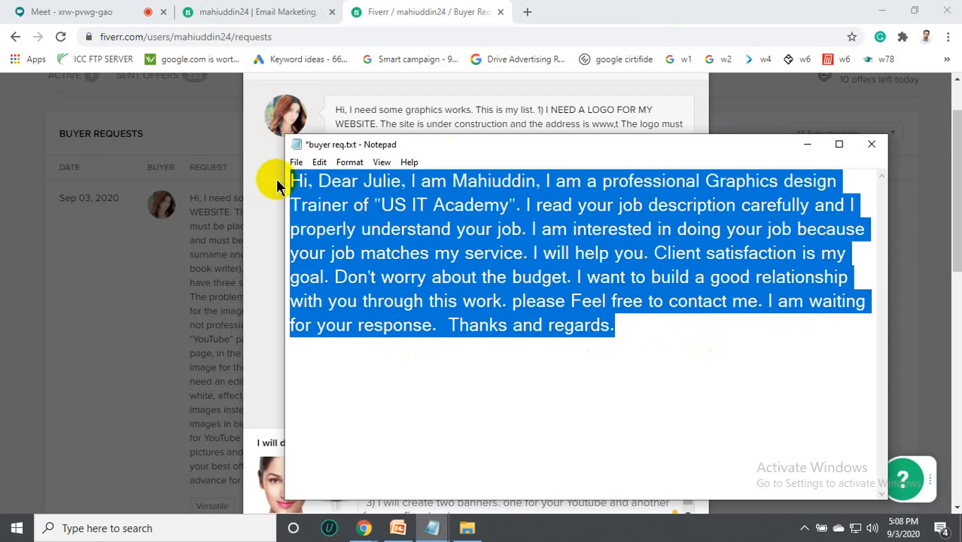
left_click(813, 145)
scroll(527, 429, "down", 2)
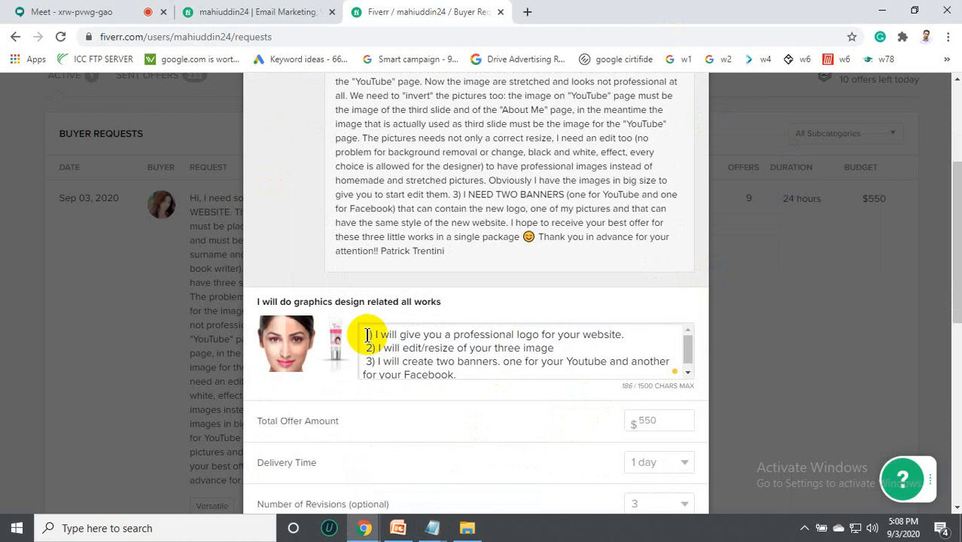
key("Return")
key("Return")
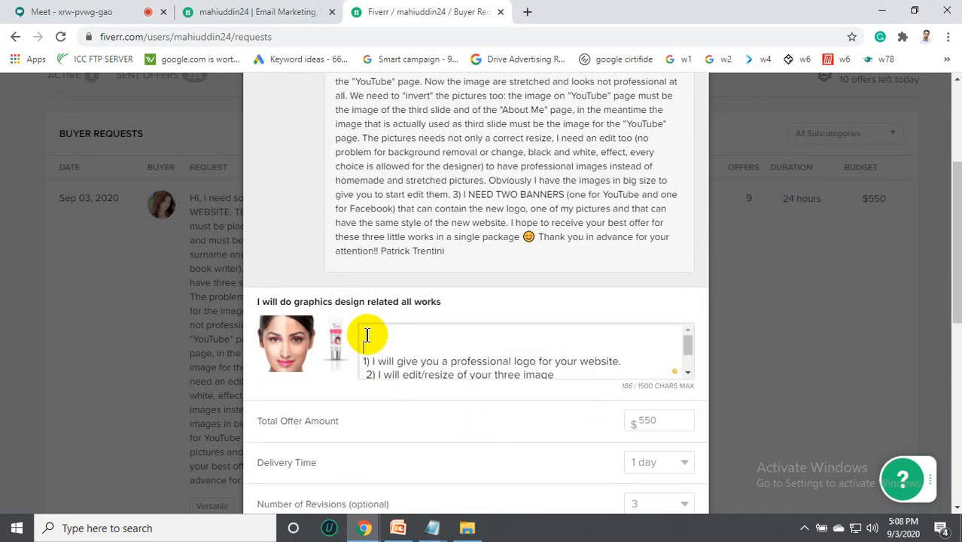
key("ctrl+v")
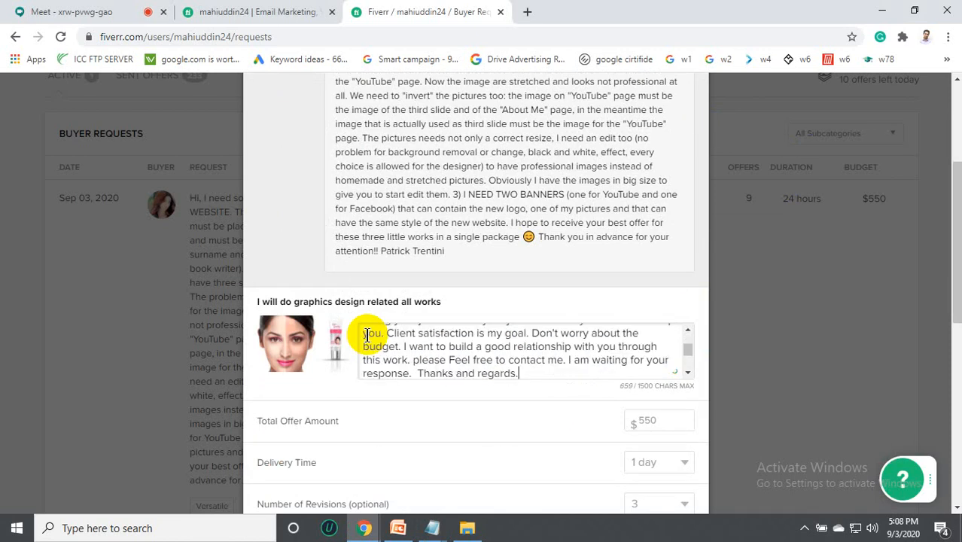
Remove the buyer's name from the greeting in the offer description so it reads "Hi, Dear,".
left_click(690, 378)
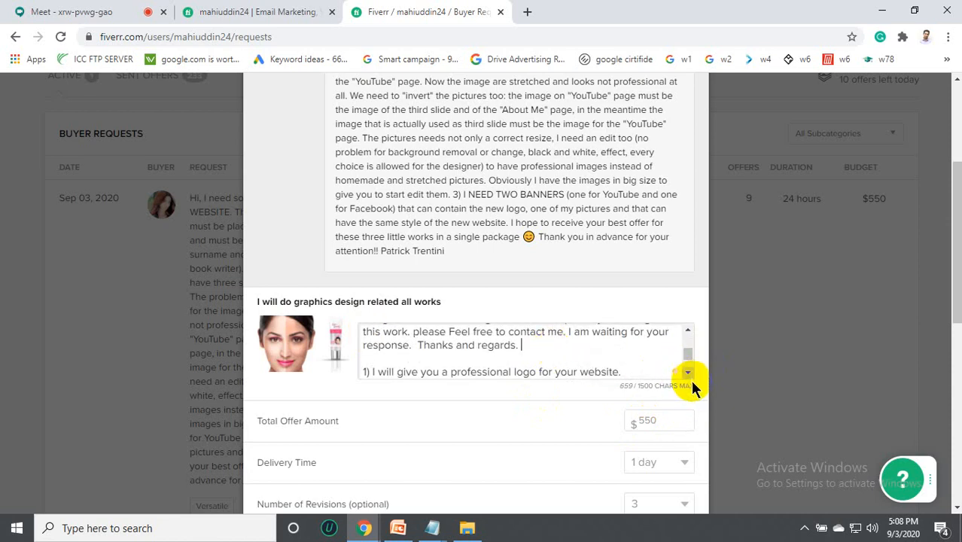
scroll(562, 369, "up", 5)
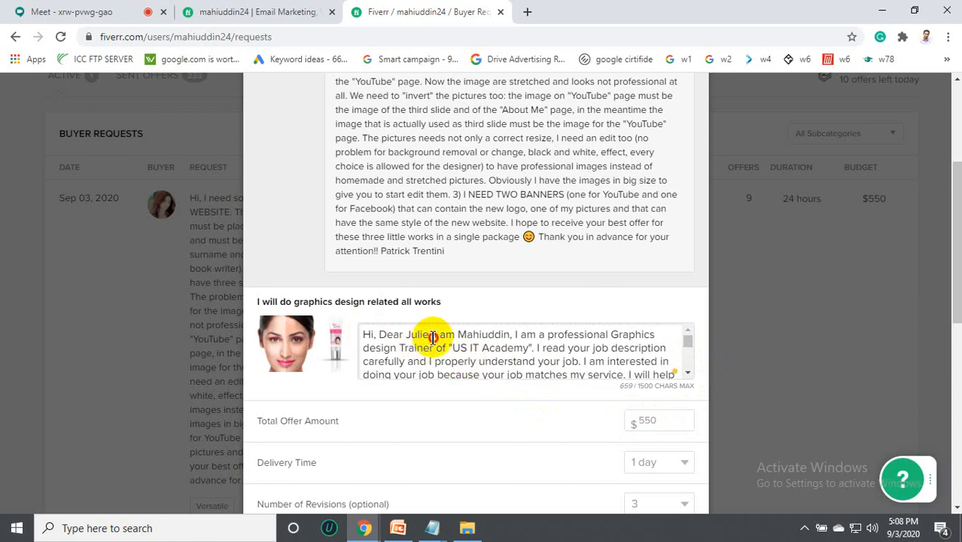
left_click(433, 337)
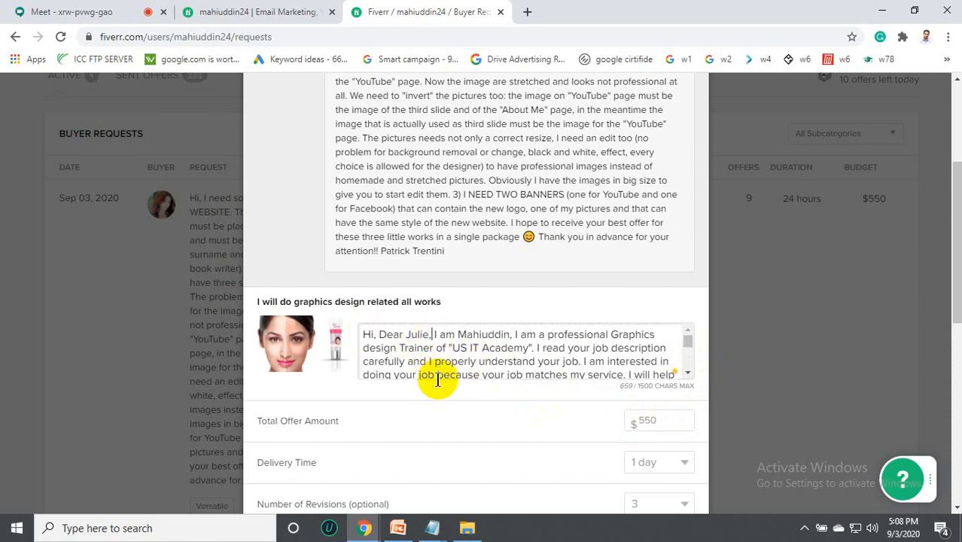
key("BackSpace")
key("BackSpace")
key("BackSpace")
key("BackSpace")
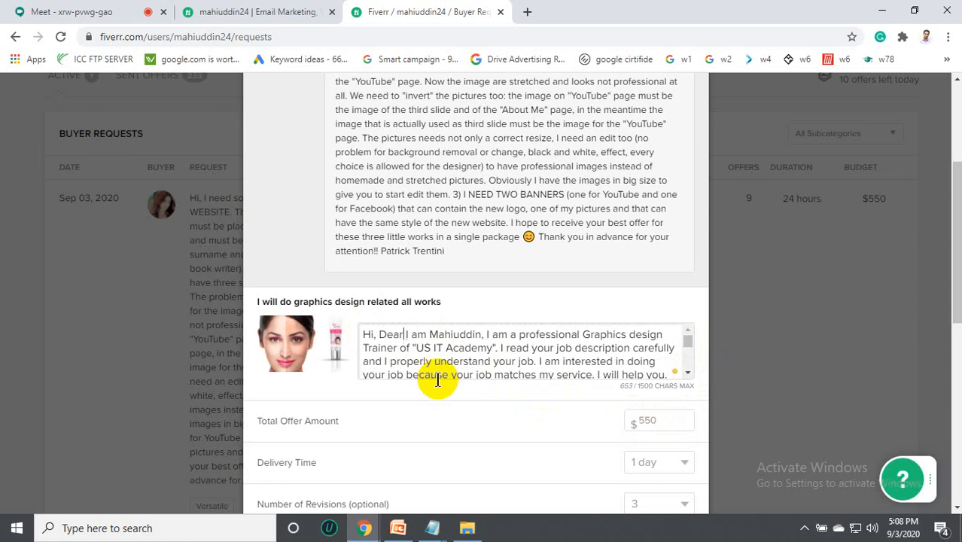
type(",")
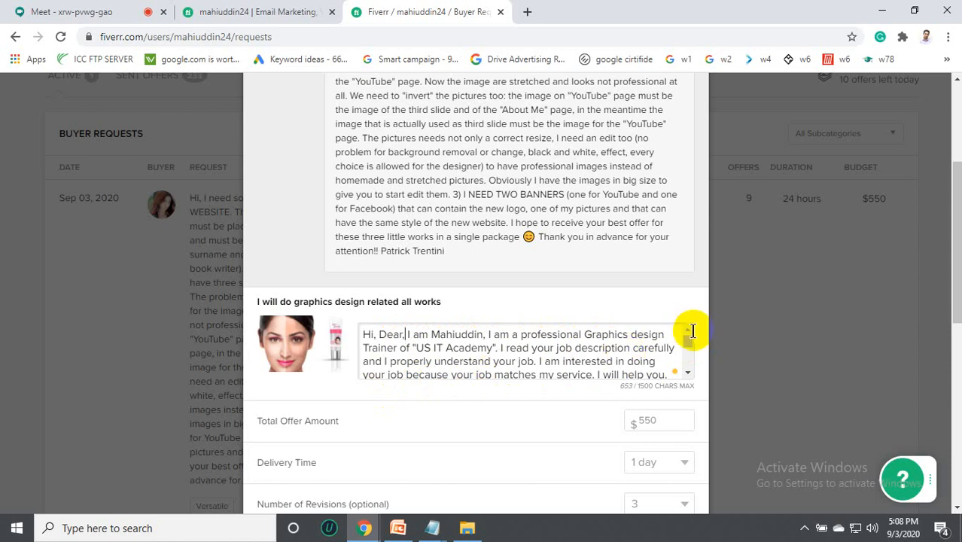
Move the three numbered service lines from the end of the offer description to directly after "I properly understand your job.".
left_click_drag(689, 336, 690, 350)
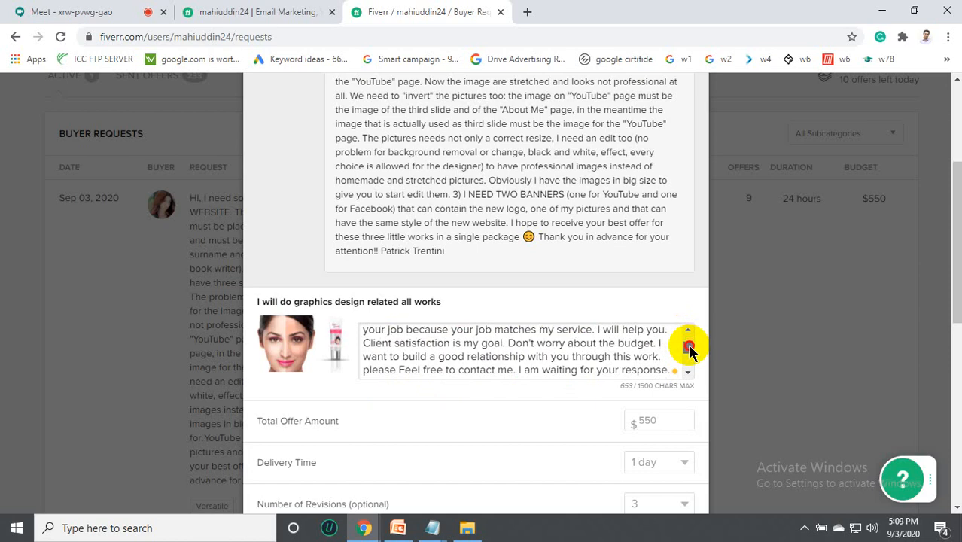
left_click_drag(690, 350, 692, 365)
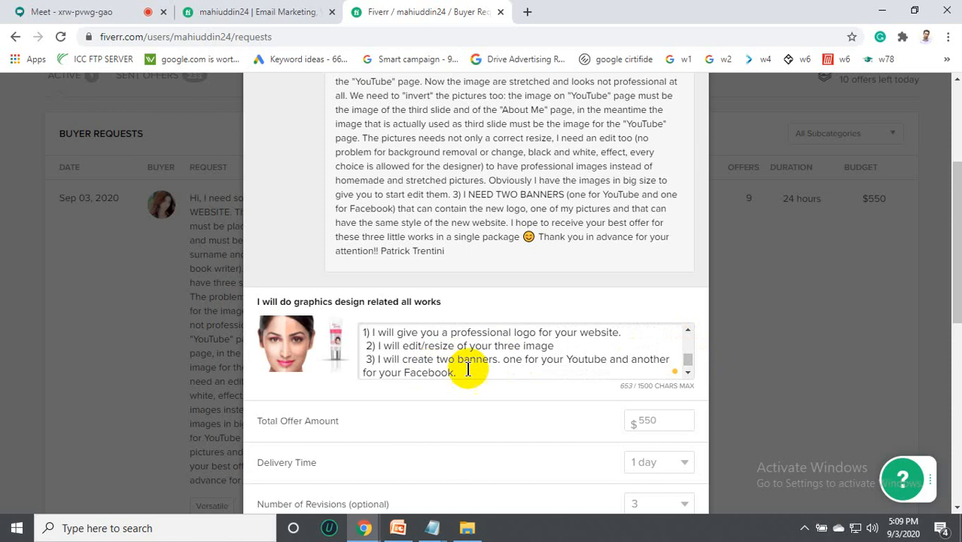
left_click_drag(689, 365, 690, 339)
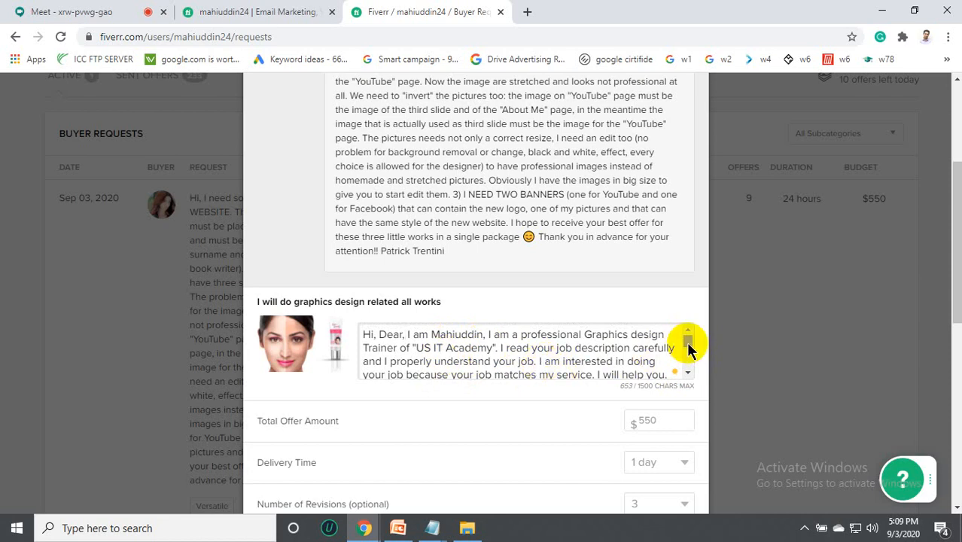
scroll(690, 349, "down", 1)
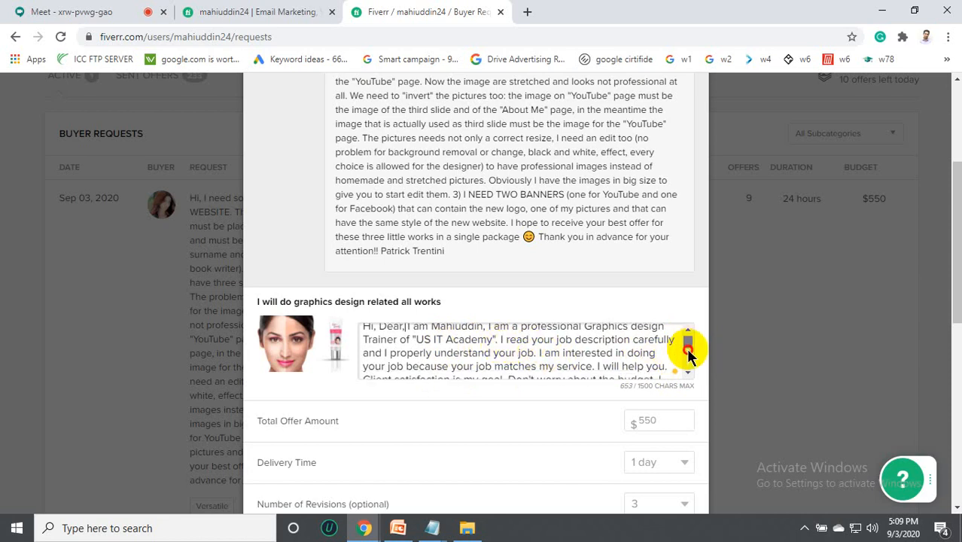
left_click_drag(690, 353, 690, 372)
mouse_move(457, 368)
left_mouse_down()
mouse_move(365, 332)
mouse_move(370, 382)
mouse_move(376, 326)
mouse_move(383, 355)
mouse_move(429, 366)
mouse_move(369, 358)
mouse_move(365, 350)
mouse_move(471, 379)
mouse_move(366, 329)
mouse_move(448, 376)
left_mouse_up()
left_click(382, 355)
scroll(380, 342, "down", 5)
left_click(362, 340)
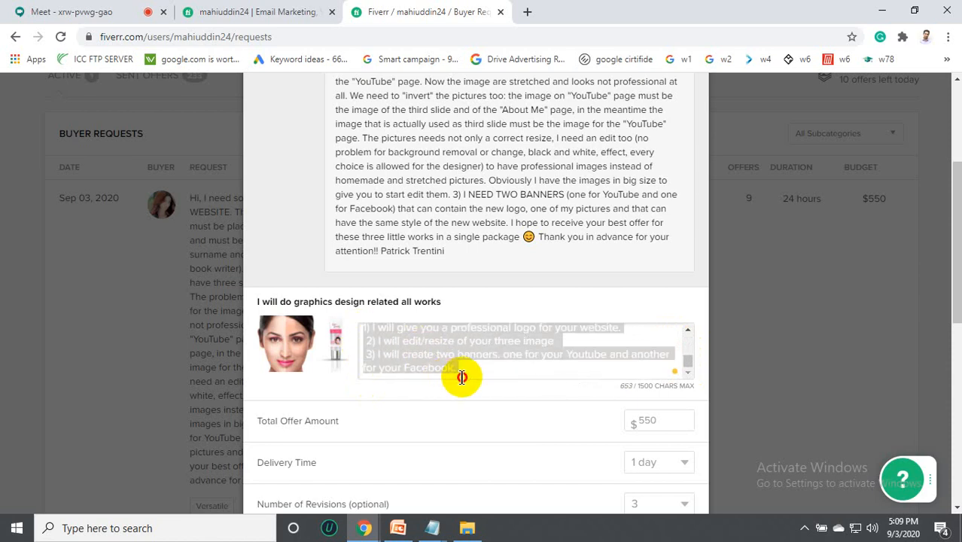
key("BackSpace")
scroll(457, 361, "up", 5)
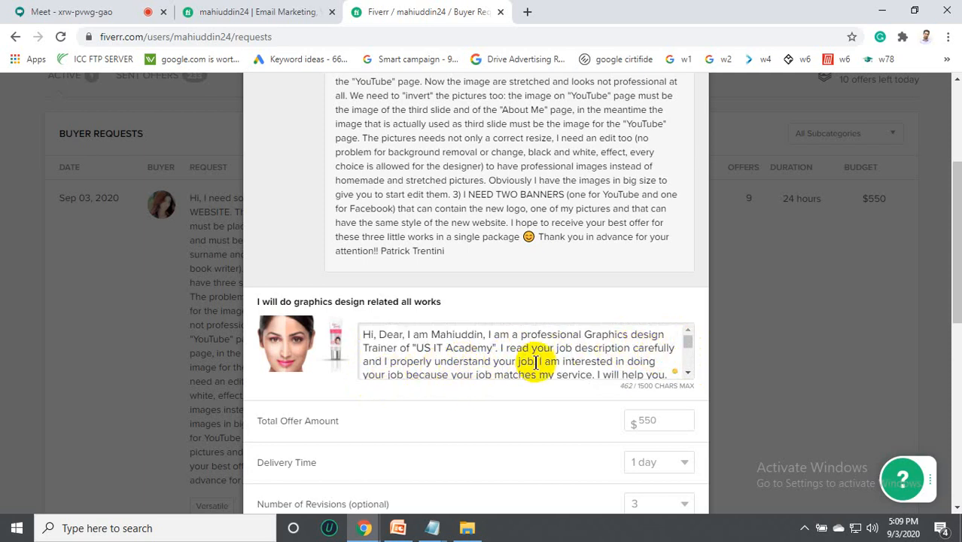
key("ctrl+v")
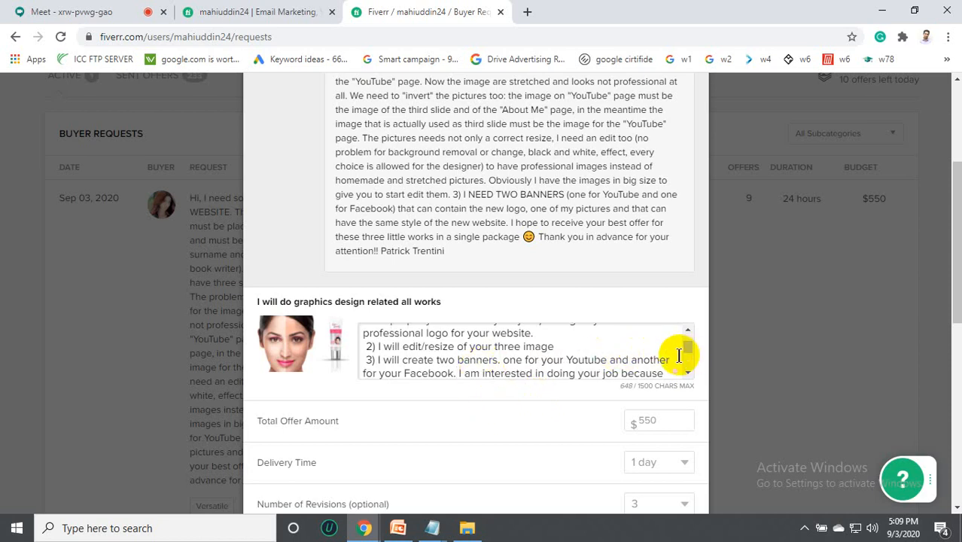
left_click_drag(689, 348, 640, 365)
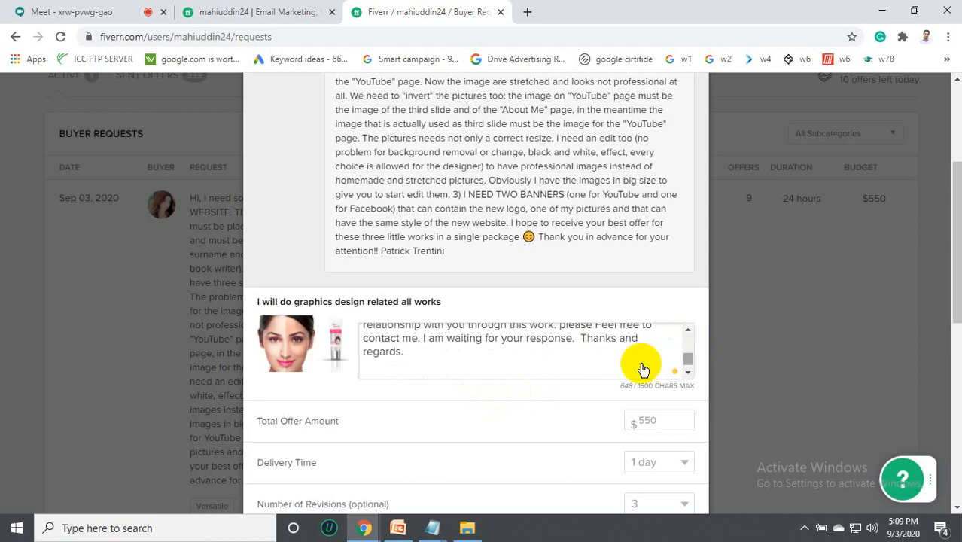
left_click(412, 371)
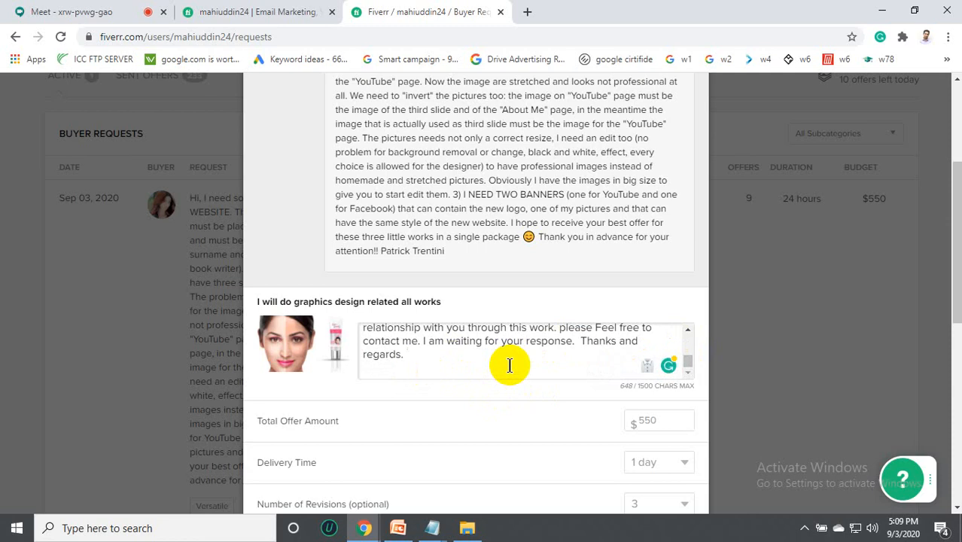
Check the finished offer description against the buyer's graphics request and submit the custom offer.
scroll(462, 370, "up", 10)
scroll(469, 461, "down", 5)
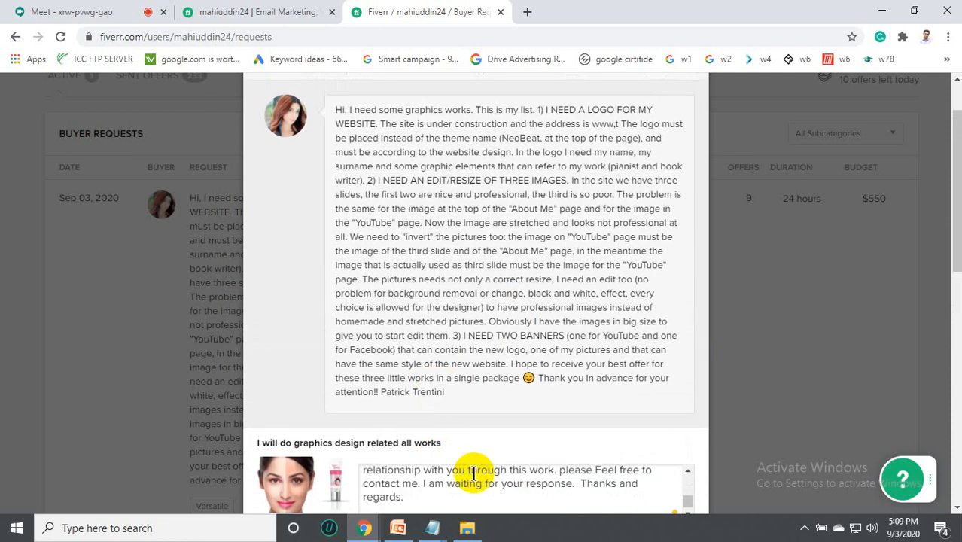
scroll(692, 362, "down", 2)
left_click(470, 340)
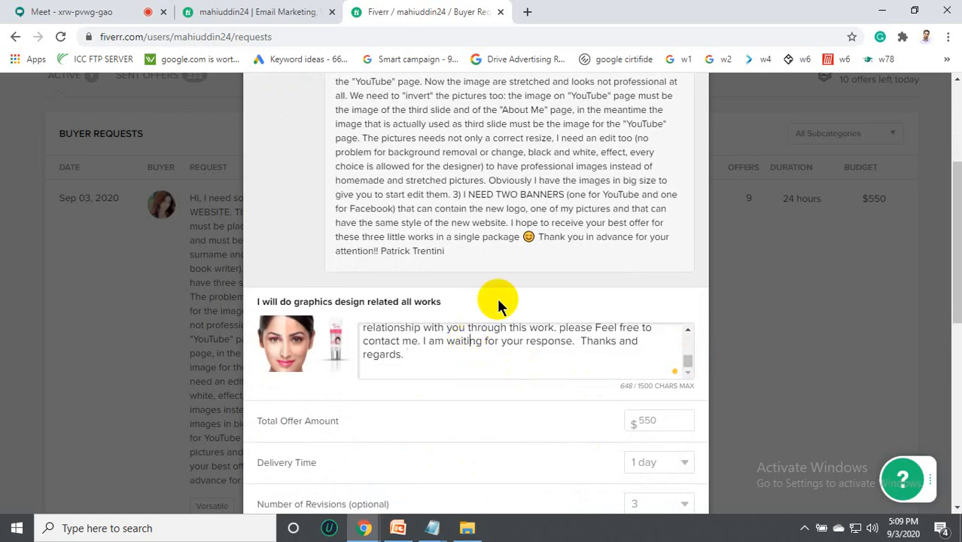
scroll(498, 305, "up", 2)
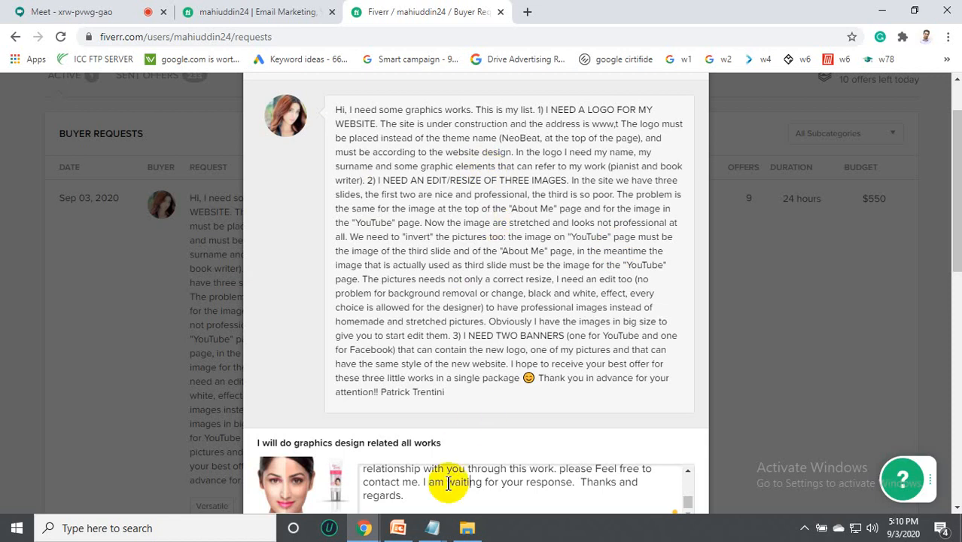
scroll(509, 439, "down", 10)
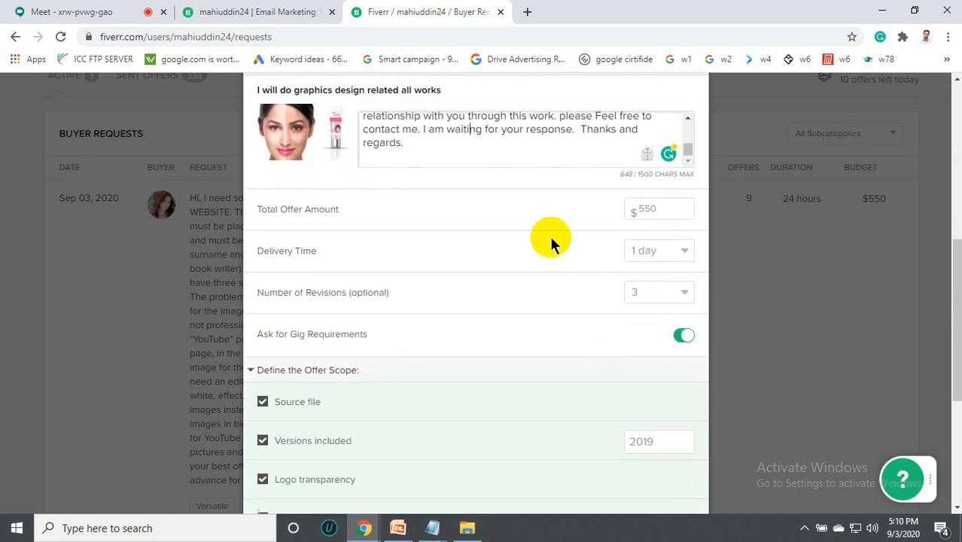
left_click(663, 450)
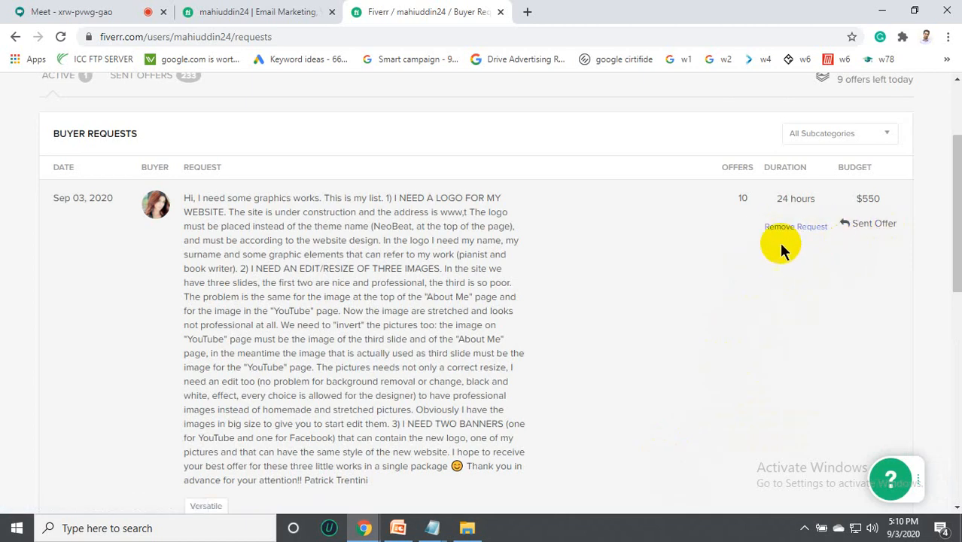
Reopen the Buyer Requests page to refresh the list of active requests.
scroll(531, 279, "up", 2)
mouse_move(540, 105)
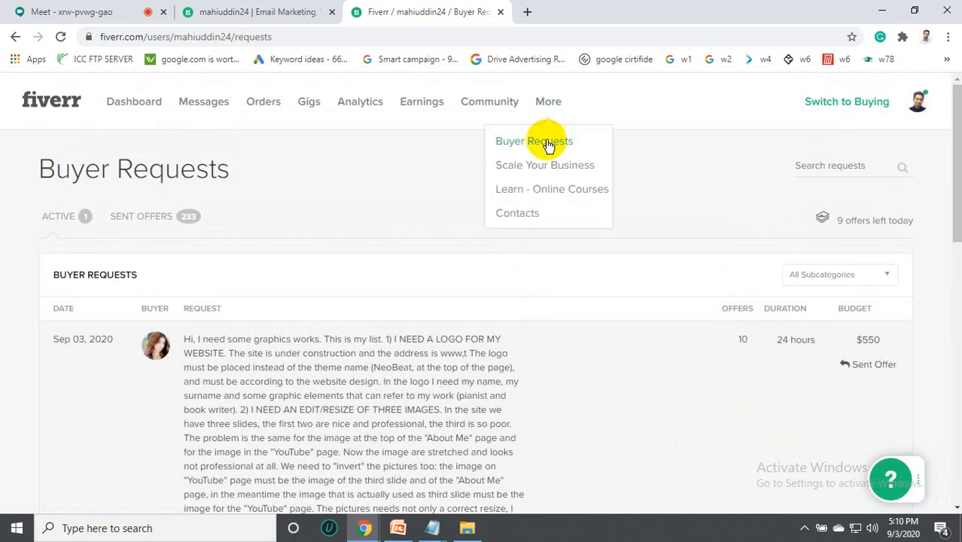
left_click(547, 143)
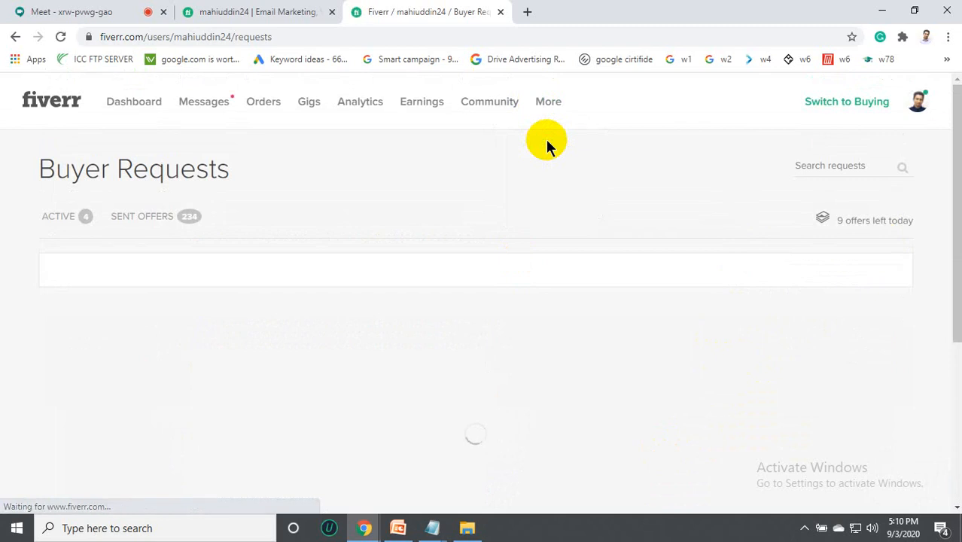
Look through the active buyer requests, comparing their descriptions, offer counts, durations and budgets.
scroll(406, 350, "down", 3)
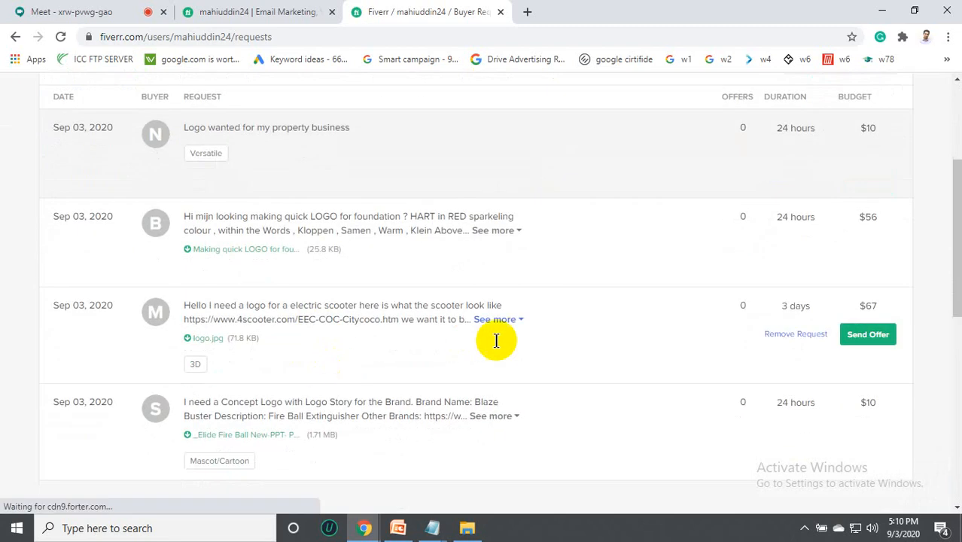
scroll(474, 354, "down", 2)
scroll(448, 362, "up", 4)
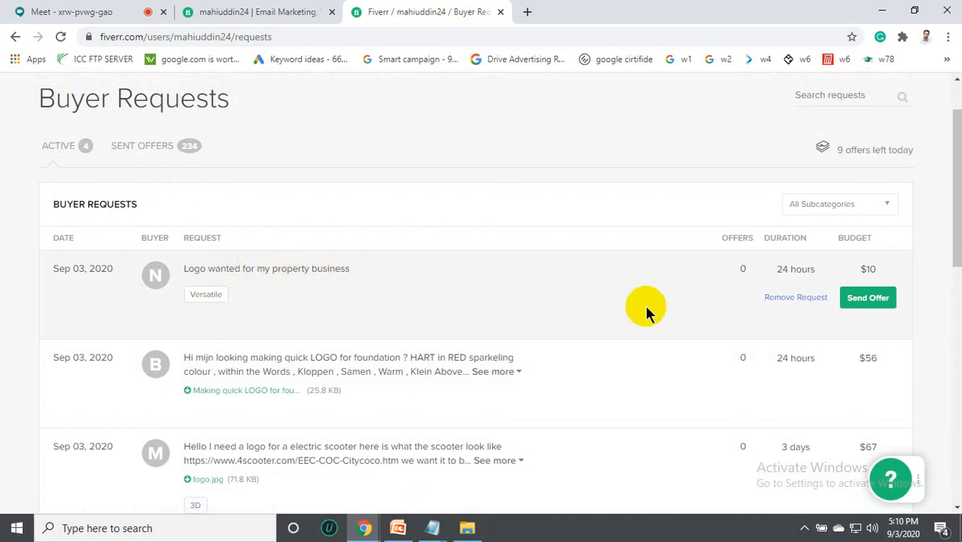
scroll(617, 290, "down", 2)
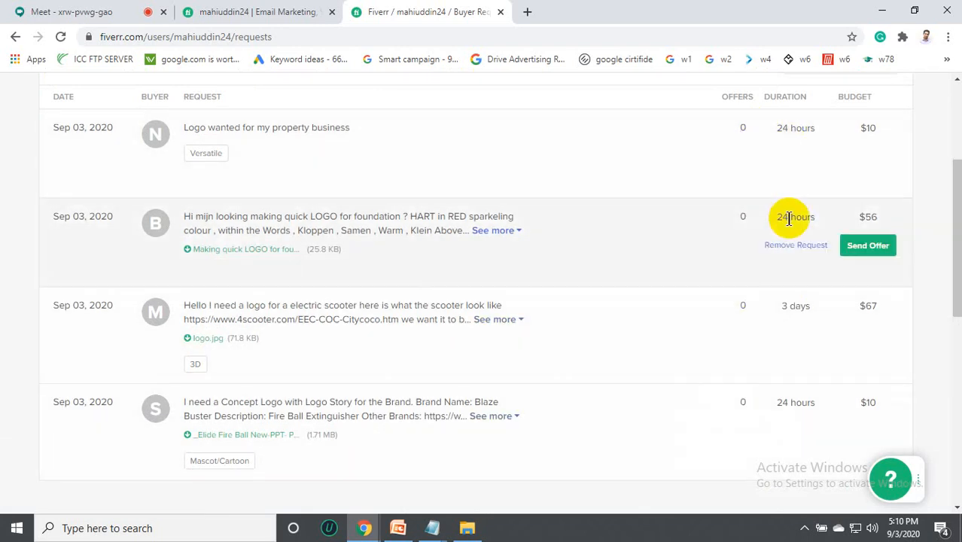
scroll(792, 214, "up", 1)
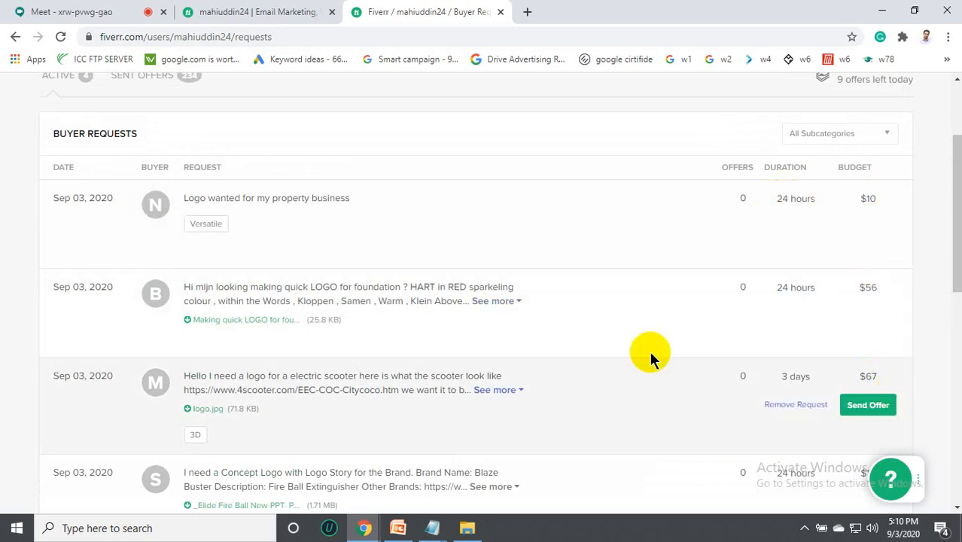
scroll(286, 313, "down", 1)
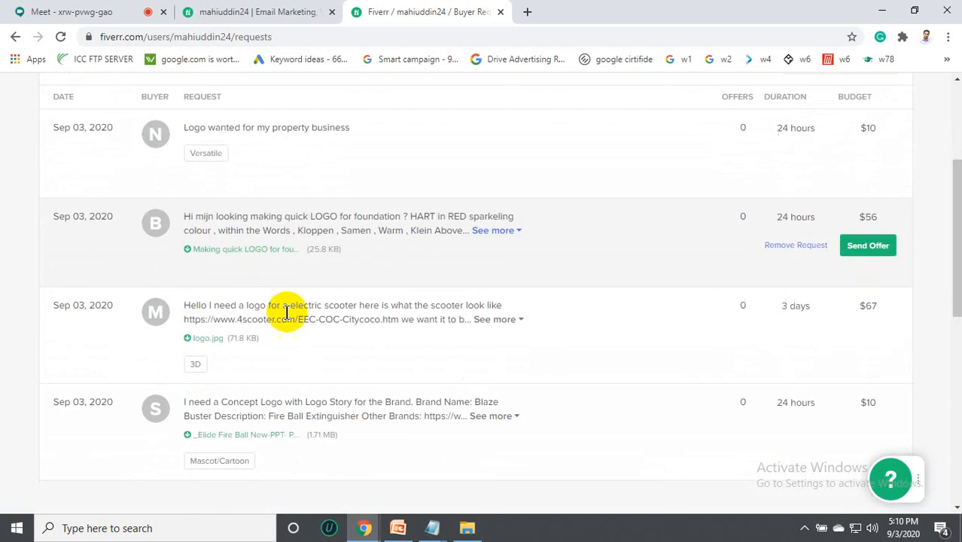
scroll(337, 399, "up", 3)
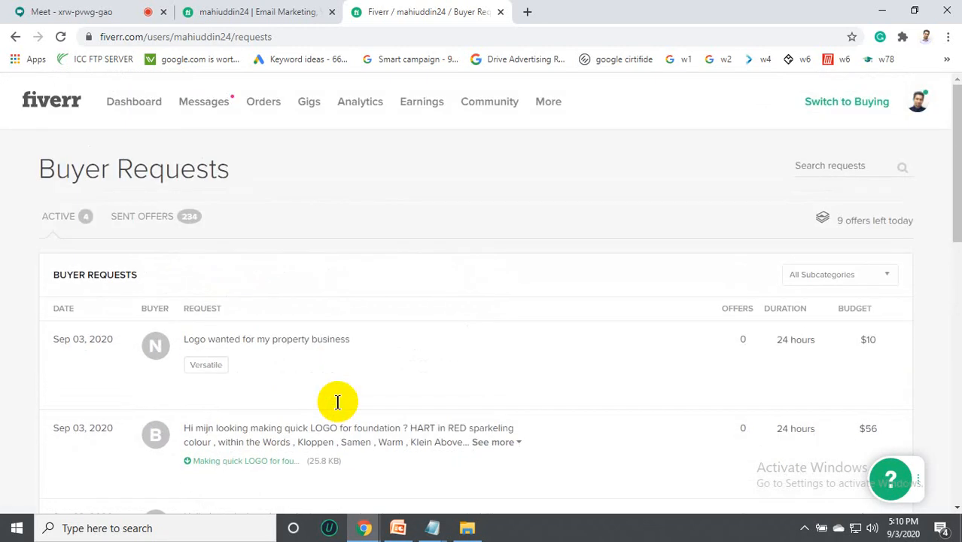
scroll(374, 348, "down", 1)
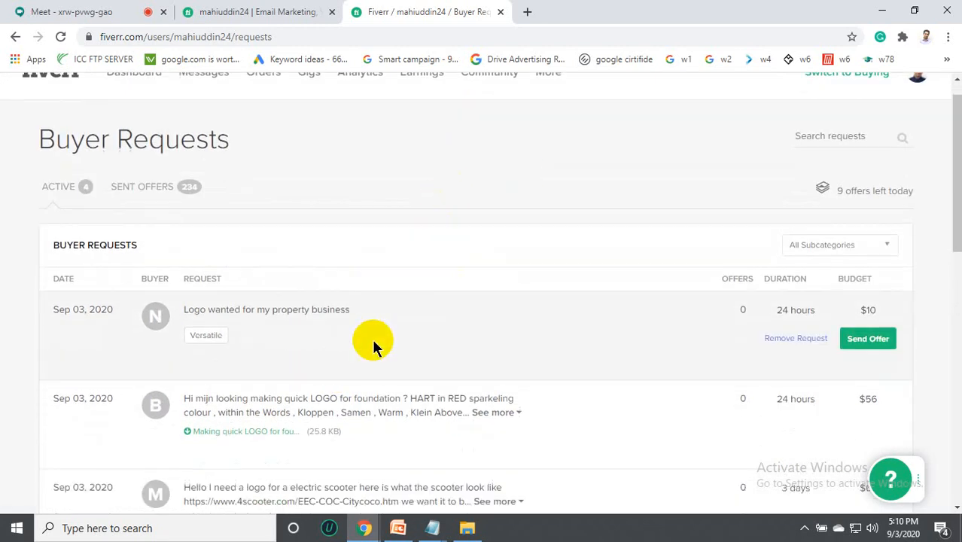
scroll(374, 348, "down", 2)
scroll(376, 337, "up", 3)
mouse_move(552, 112)
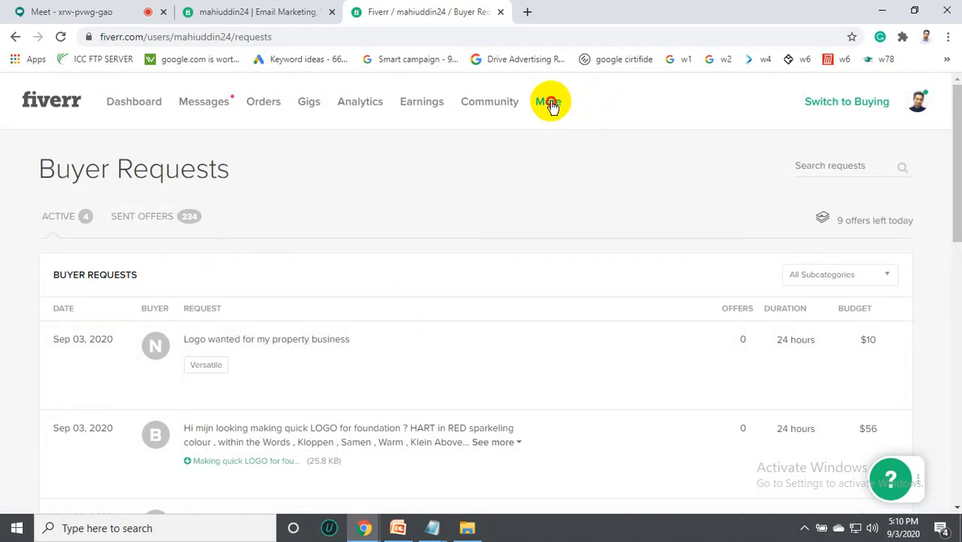
left_click(551, 103)
left_click(920, 101)
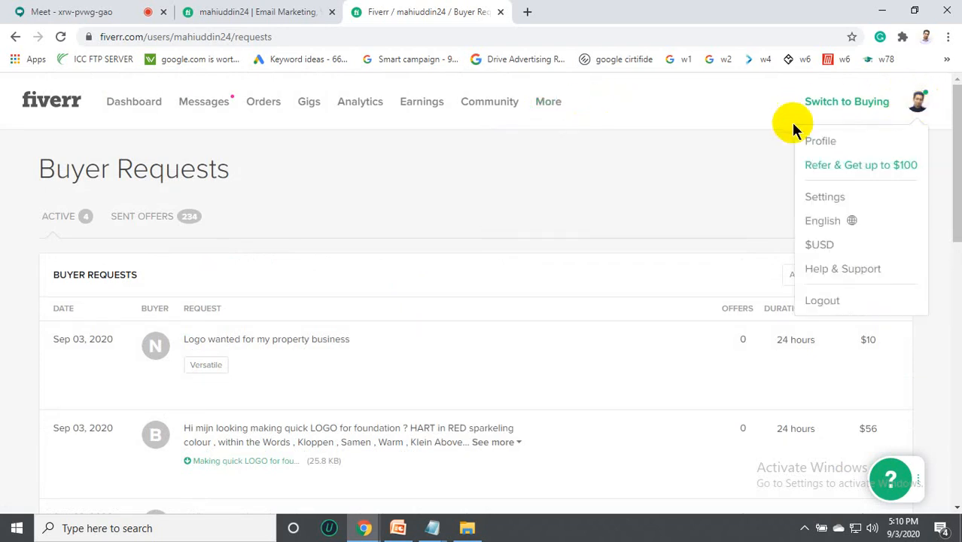
Open the Gigs page and view both the notifications and the inbox messages from there.
left_click(312, 105)
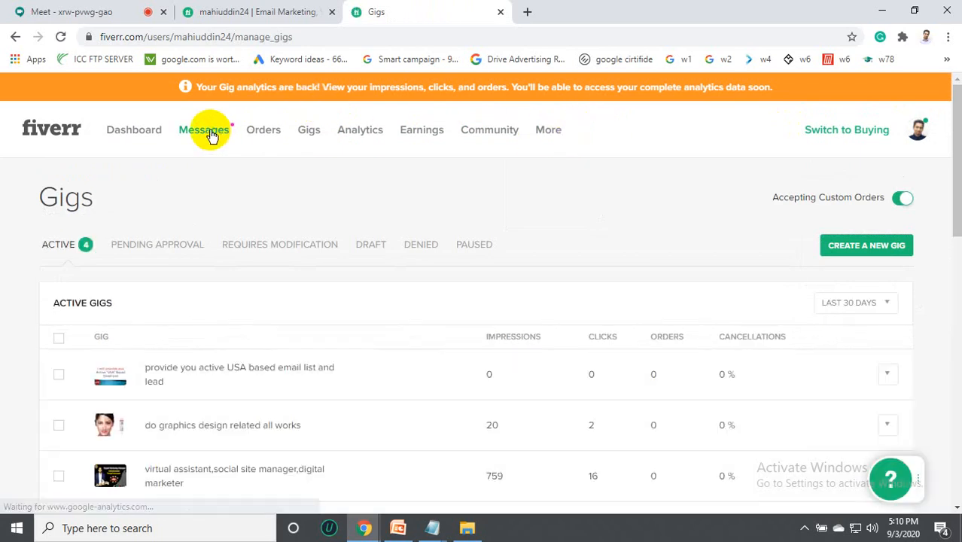
mouse_move(211, 134)
left_click(269, 172)
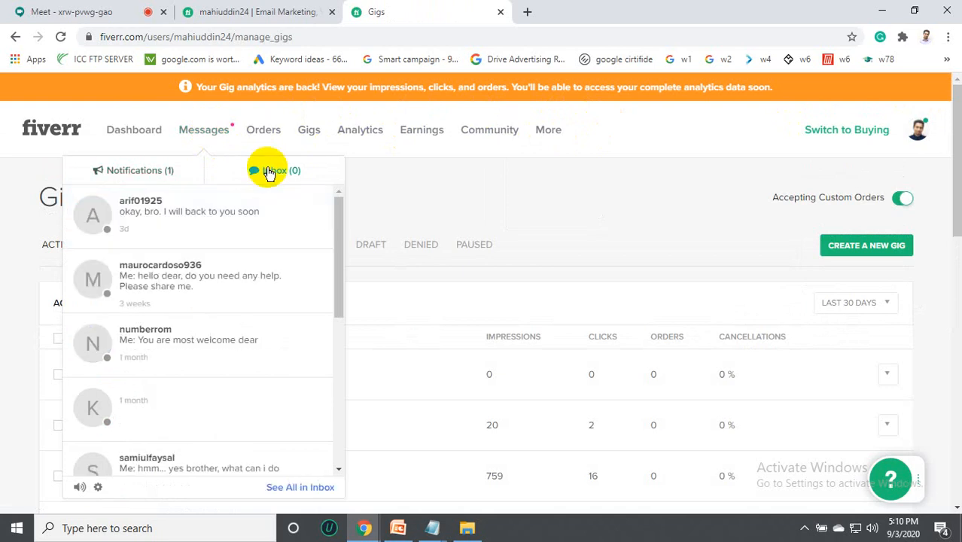
left_click(161, 181)
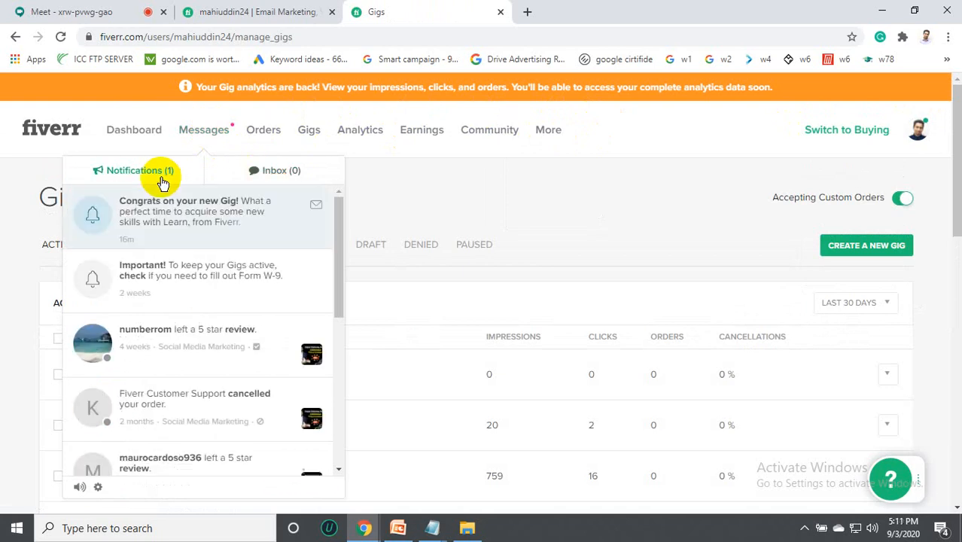
left_click(243, 176)
left_click(179, 174)
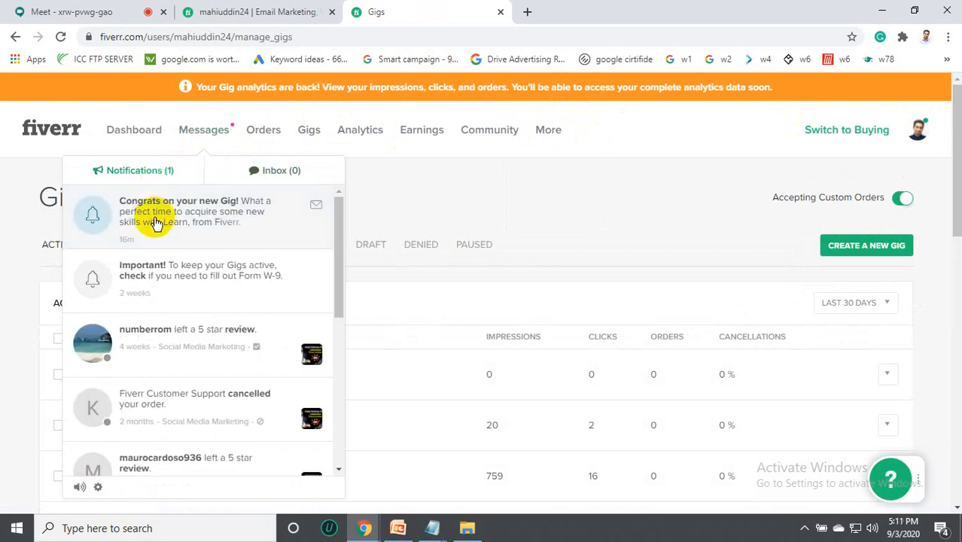
left_click(284, 182)
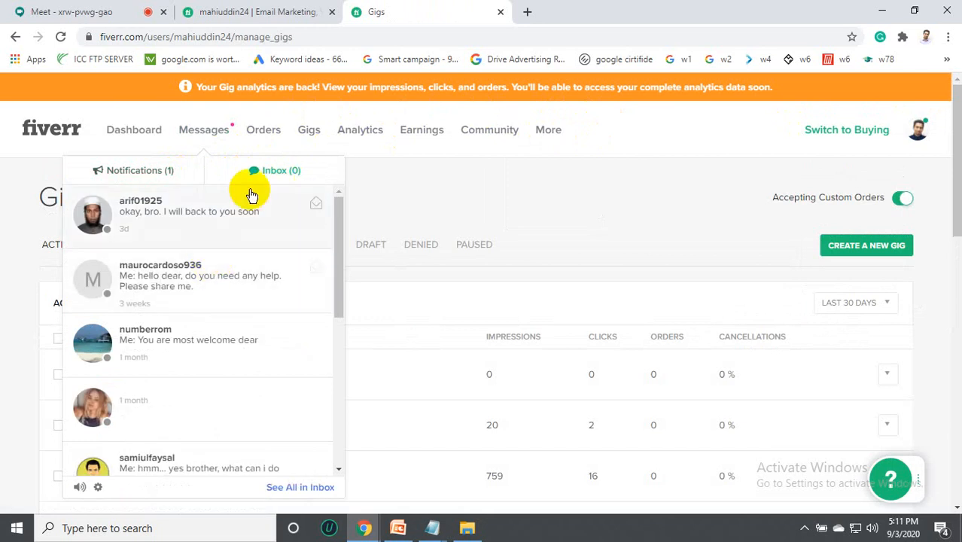
Browse the inbox previews back to the oldest conversations and open the second most recent one.
scroll(206, 297, "down", 5)
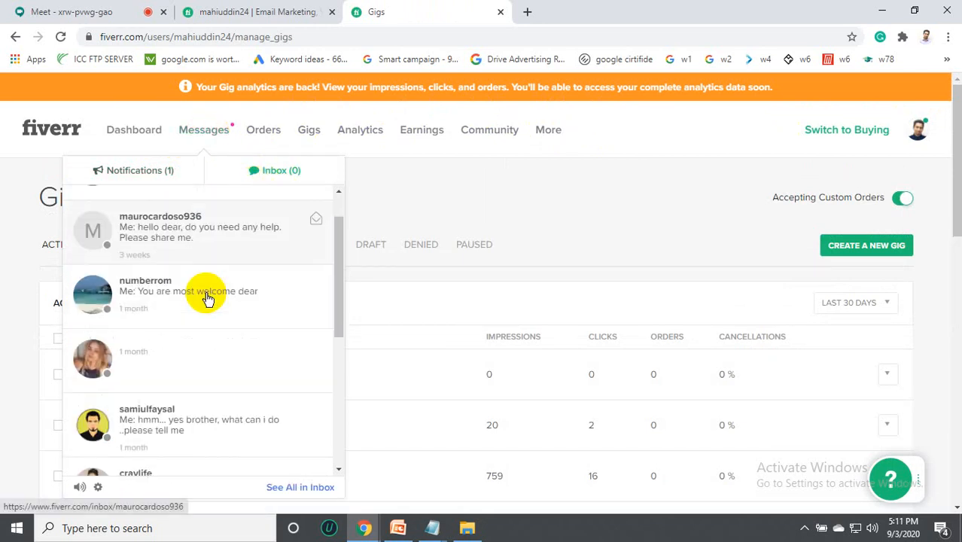
scroll(171, 423, "down", 2)
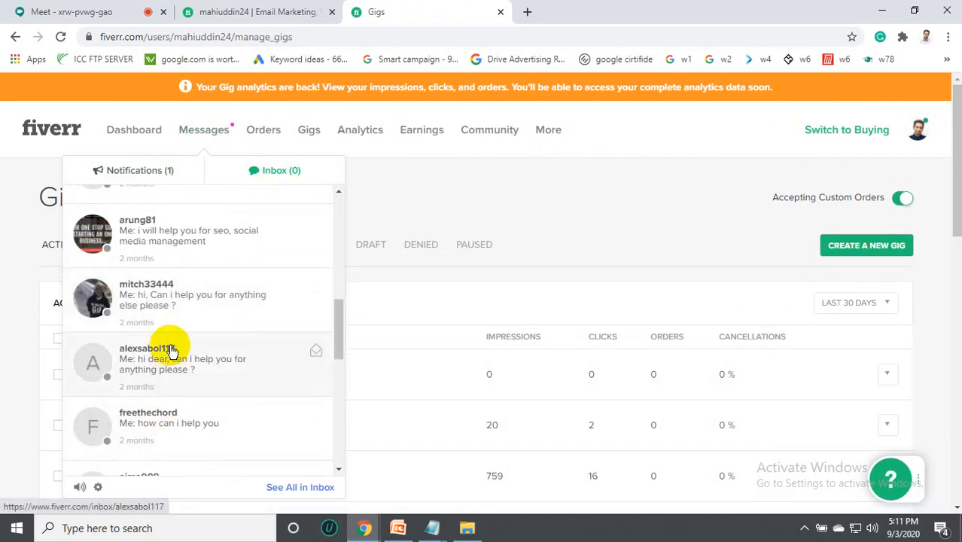
scroll(170, 343, "up", 6)
scroll(168, 348, "up", 1)
scroll(169, 343, "down", 8)
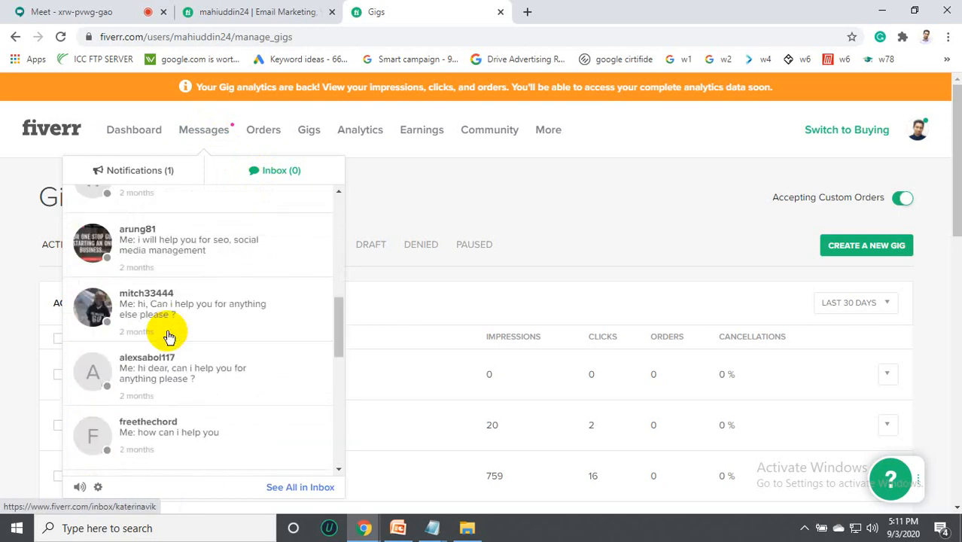
scroll(169, 337, "down", 4)
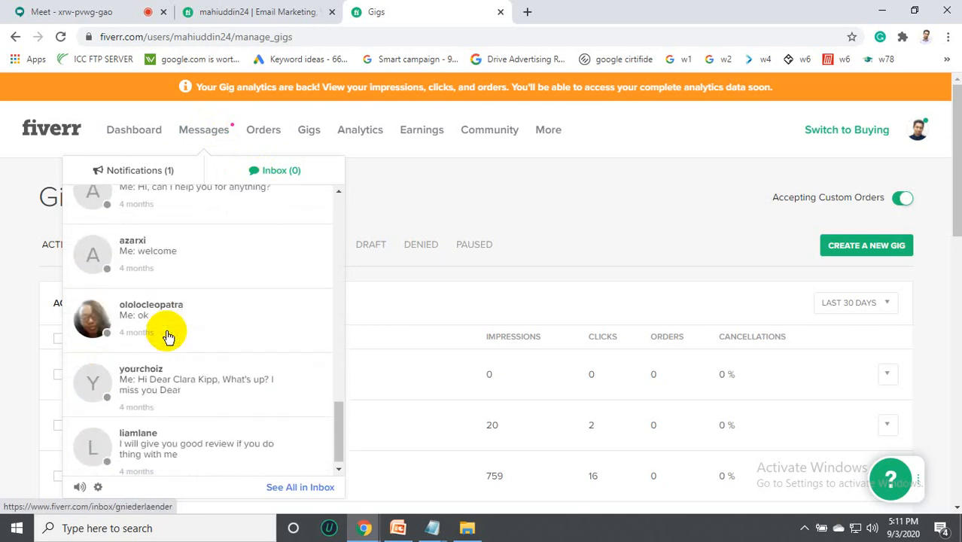
scroll(169, 337, "up", 12)
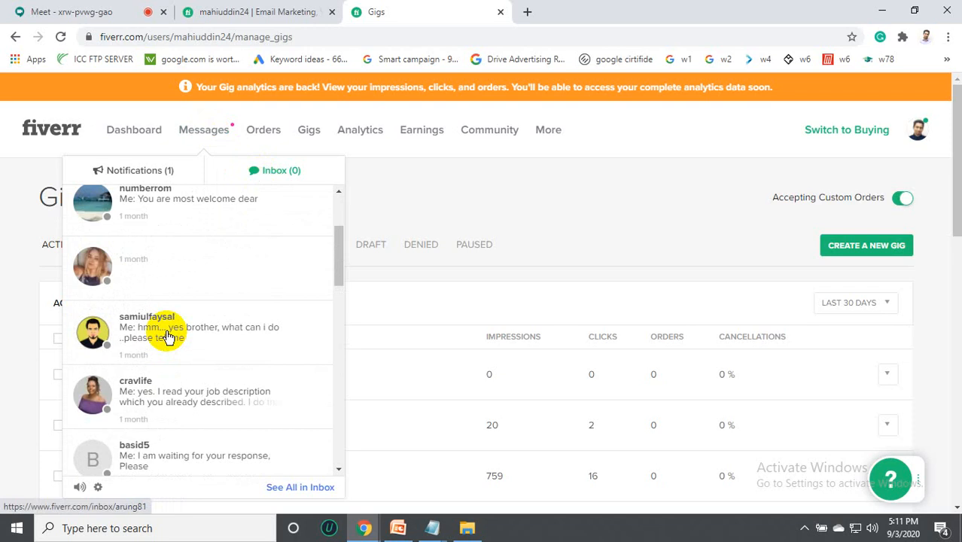
scroll(168, 337, "up", 3)
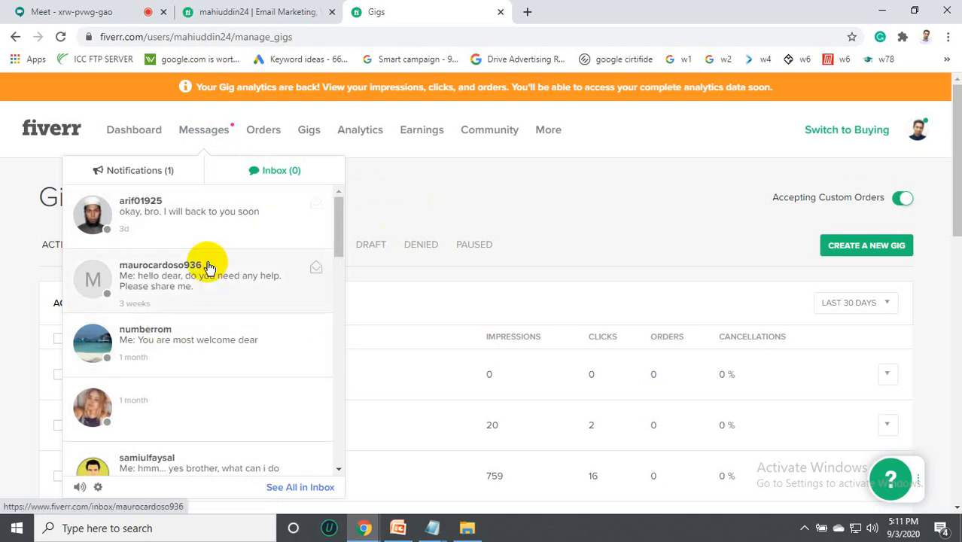
scroll(209, 269, "down", 3)
scroll(210, 268, "up", 3)
left_click(178, 288)
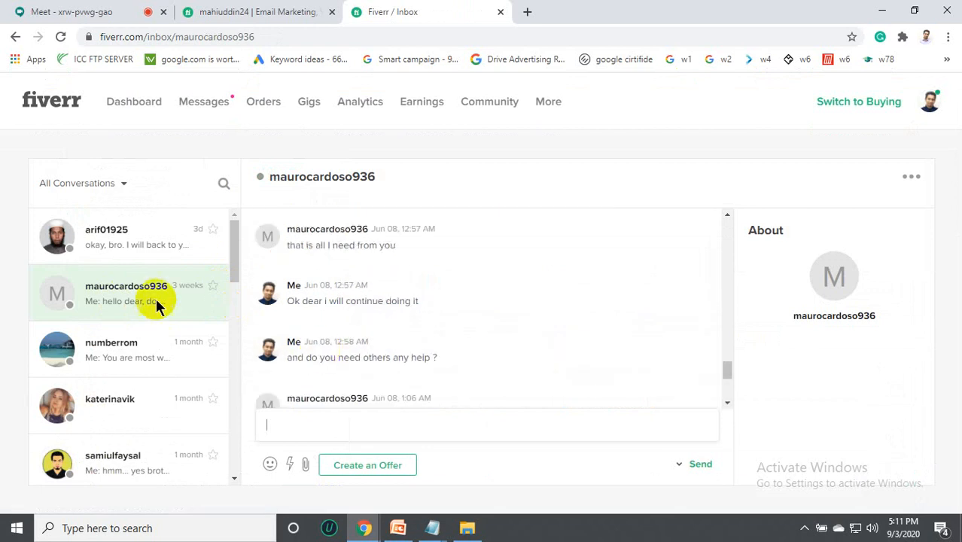
Return to the active gigs list and inspect the details of the virtual assistant gig, collapsing them again.
left_click(312, 104)
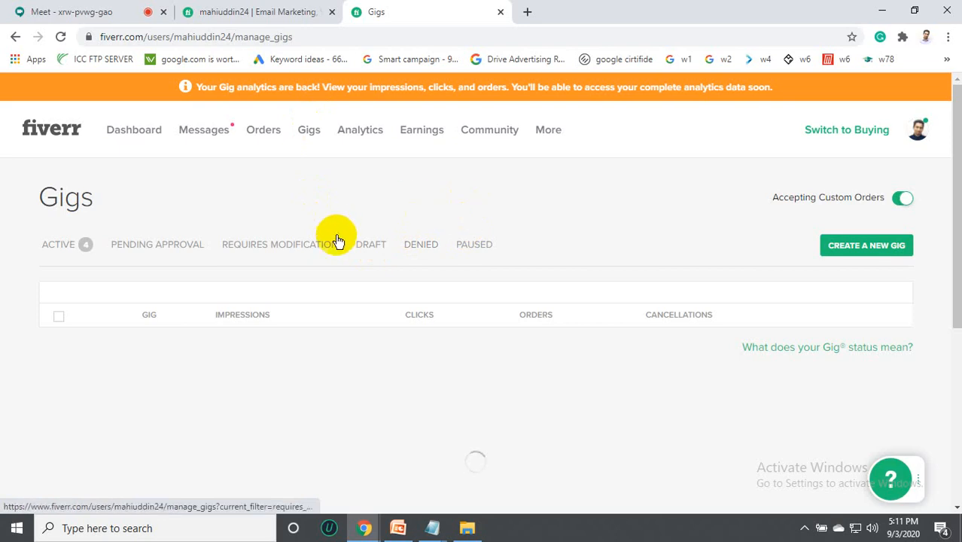
scroll(331, 249, "down", 2)
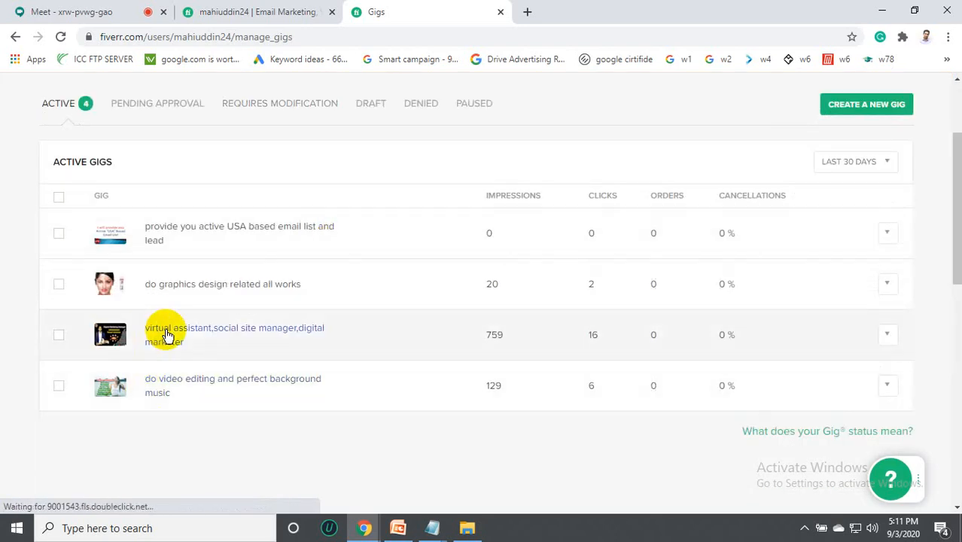
left_click(167, 334)
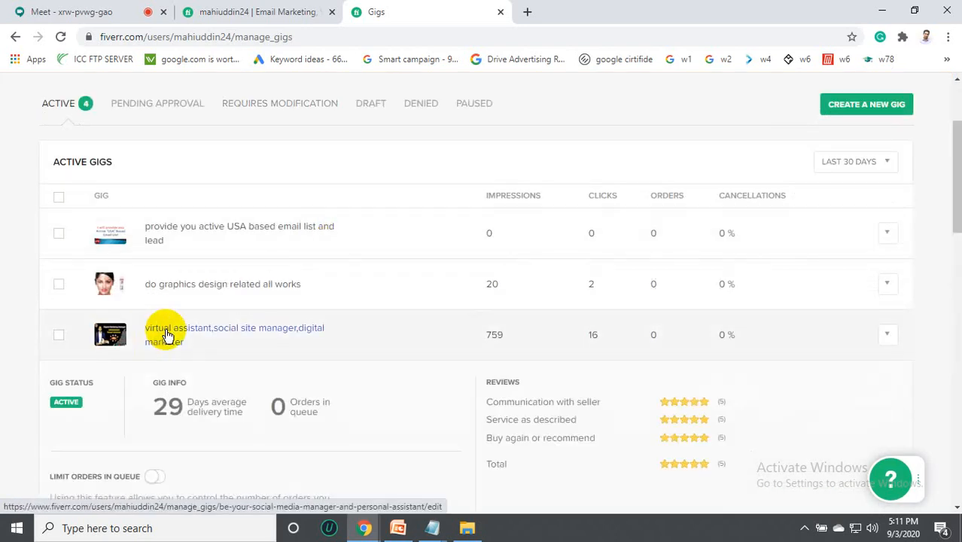
left_click(166, 335)
scroll(915, 189, "up", 2)
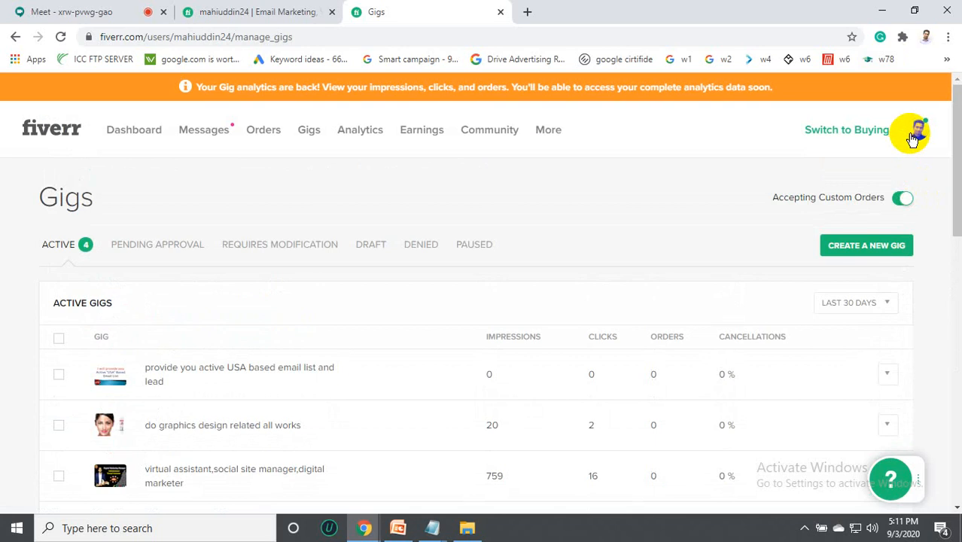
Open the seller profile and, from its active gigs, the "I will virtual assistant,social site manager,digital marketer" gig page.
left_click(912, 139)
left_click(832, 172)
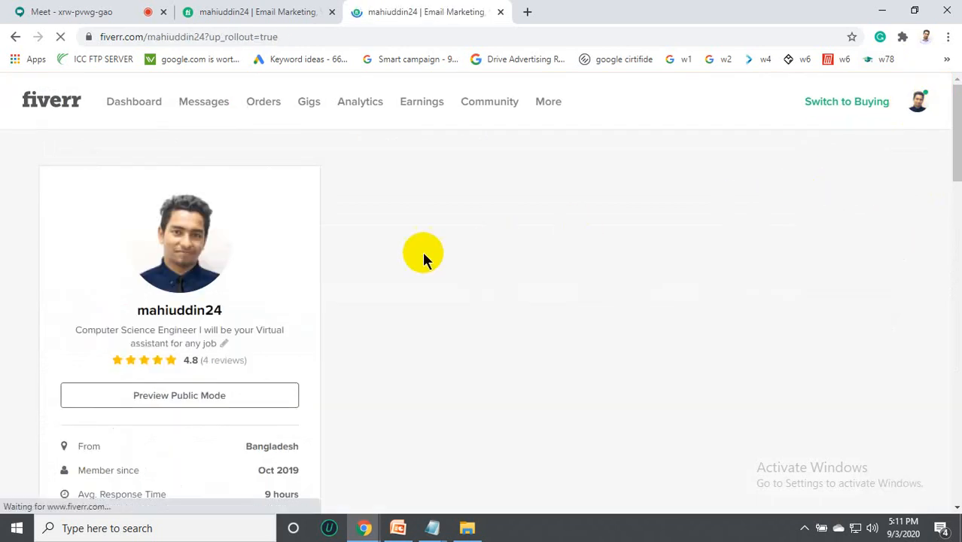
scroll(555, 205, "down", 1)
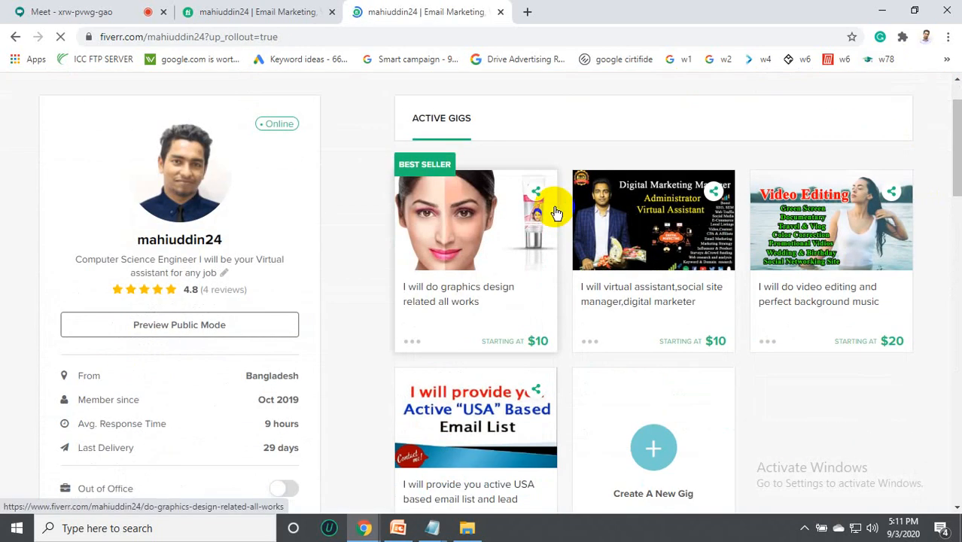
left_click(635, 303)
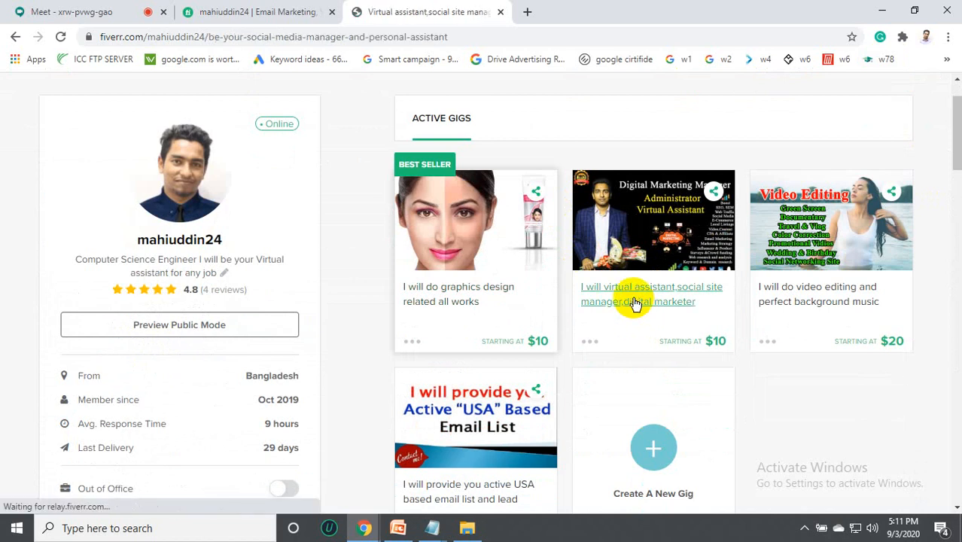
Look through the virtual assistant gig's gallery up to the tea e-book image and view the start of its description.
scroll(328, 327, "down", 3)
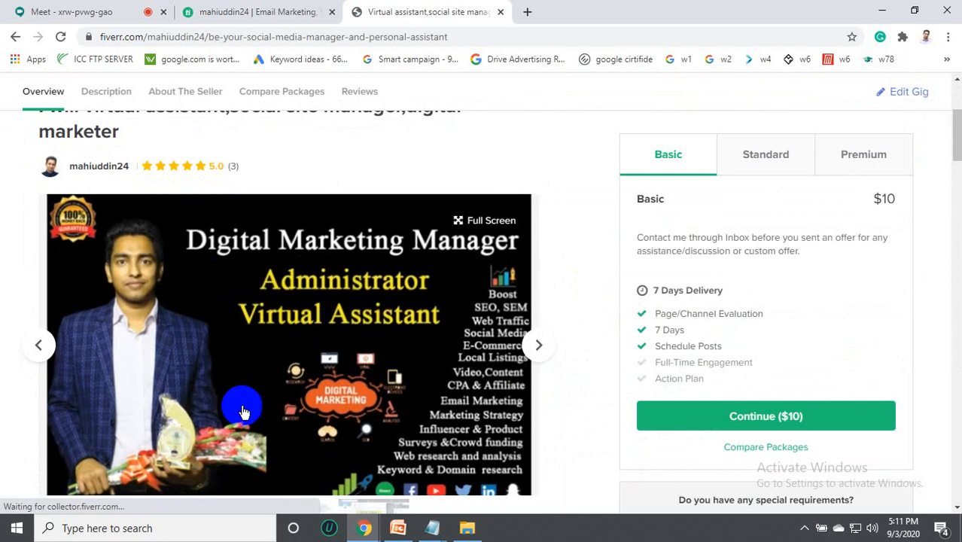
scroll(243, 411, "down", 1)
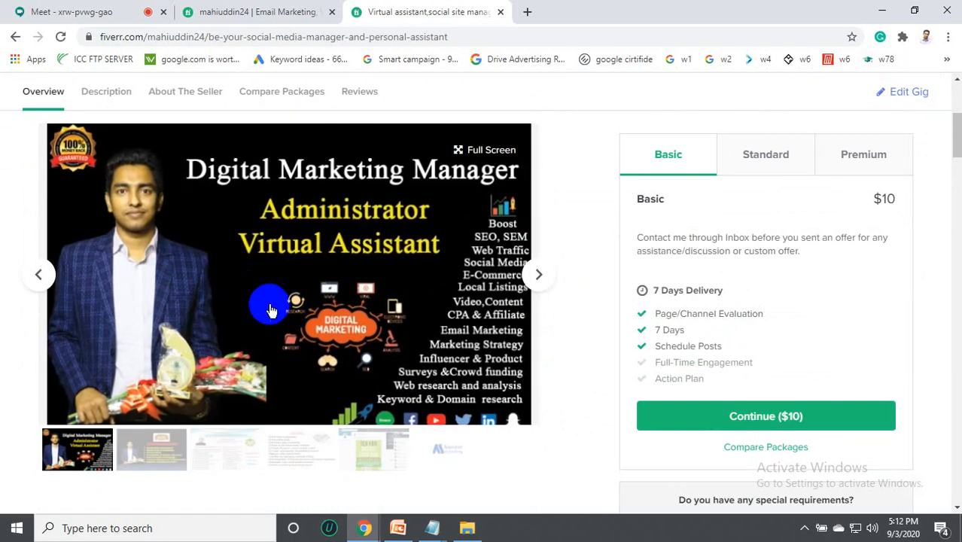
left_click(148, 446)
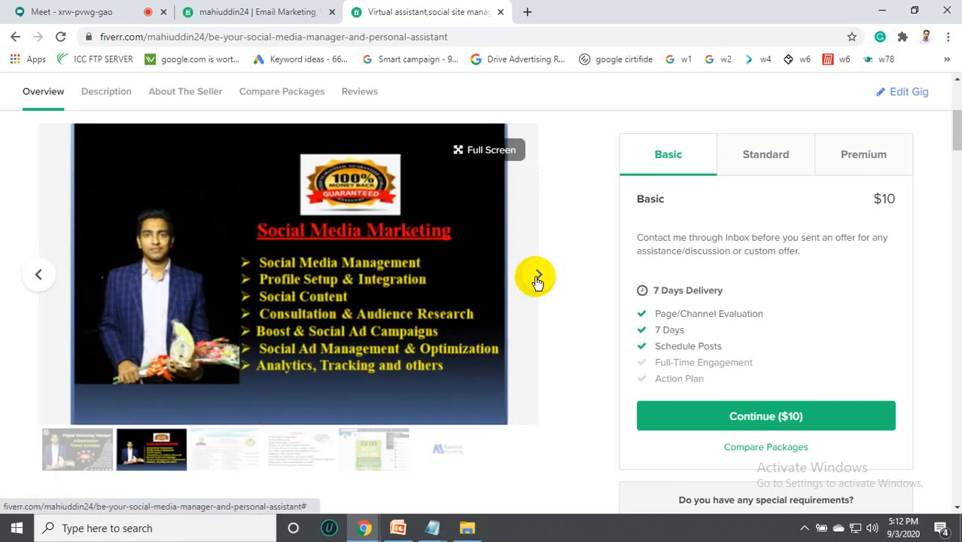
left_click(532, 276)
left_click(532, 276)
left_click(532, 276)
scroll(462, 329, "down", 3)
scroll(462, 328, "down", 5)
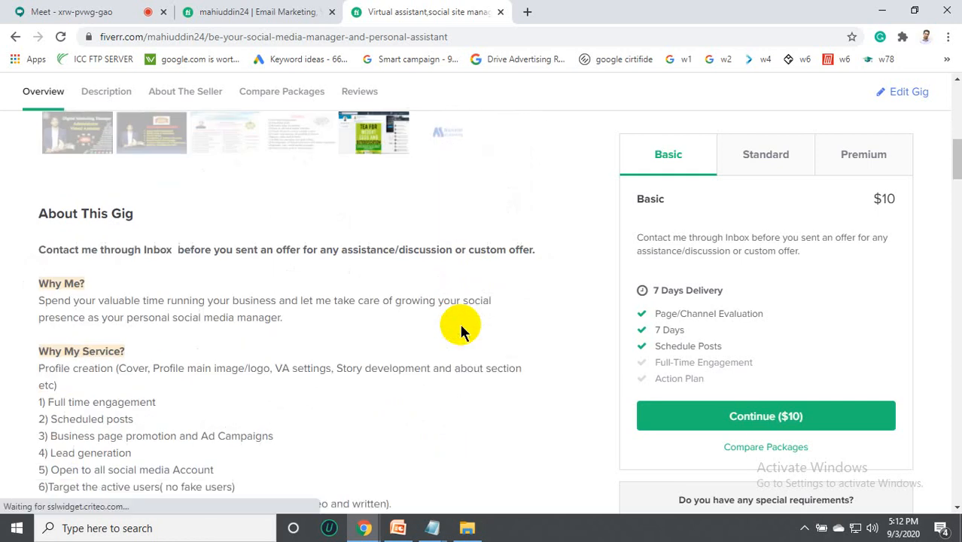
Return to the virtual assistant gig's gallery, cycle through all its images again, and skim the rest of the gig page.
scroll(462, 327, "up", 8)
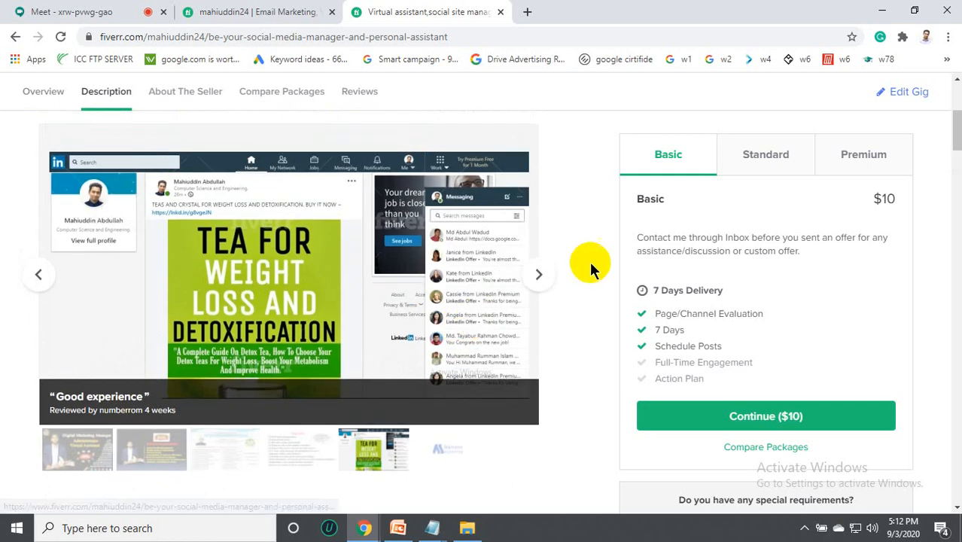
left_click(539, 277)
left_click(538, 277)
left_click(538, 277)
left_click(539, 277)
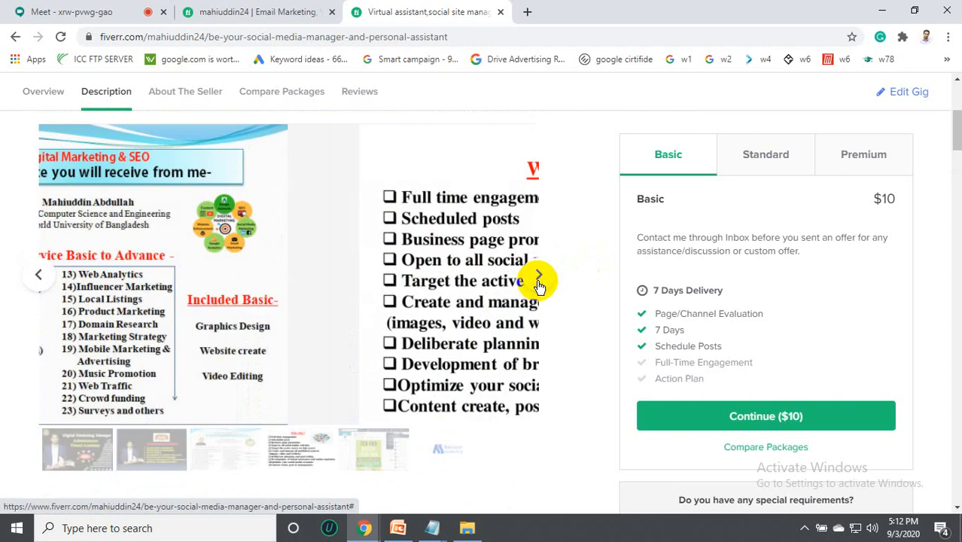
left_click(539, 277)
left_click(539, 277)
scroll(447, 315, "down", 12)
scroll(447, 316, "up", 15)
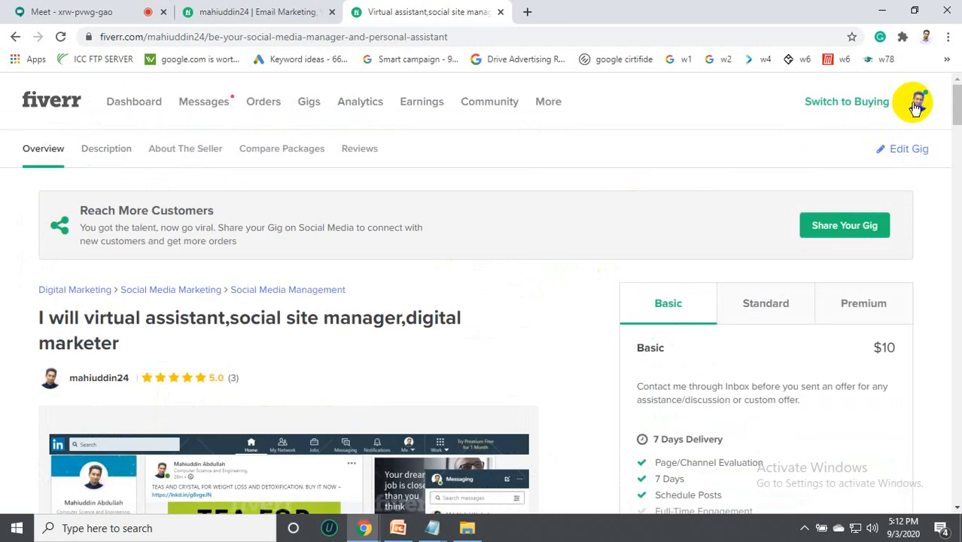
Return to the seller profile and open the "I will do graphics design related all works" gig in a new tab.
left_click(279, 14)
left_click(371, 9)
left_click(15, 36)
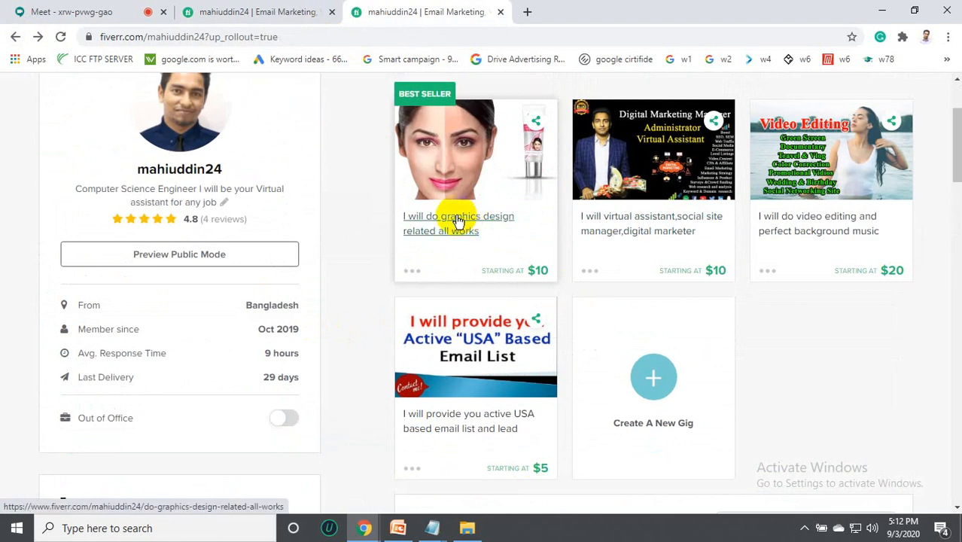
right_click(481, 226)
left_click(512, 229)
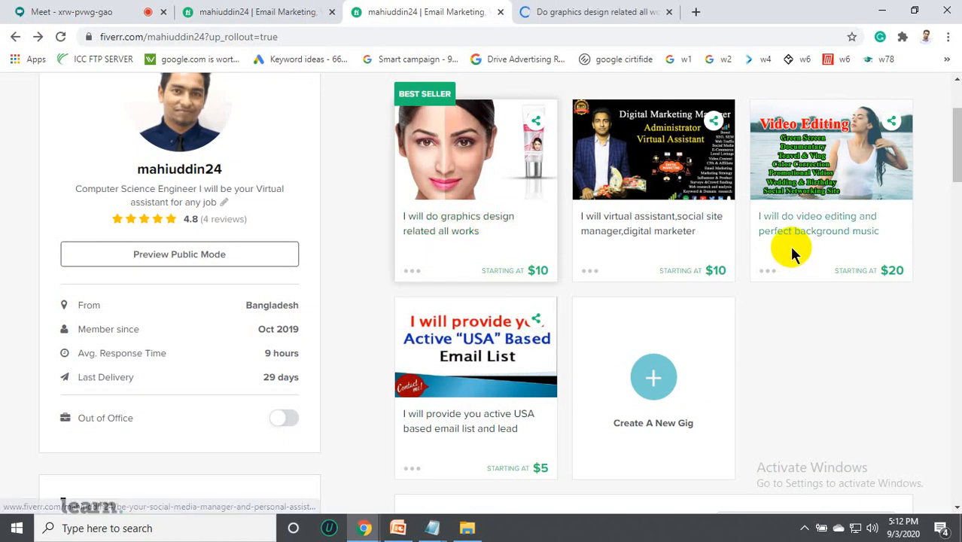
left_click(578, 12)
Play the graphics design gig's video to the end, turning down the system volume and the player's volume.
scroll(339, 302, "down", 4)
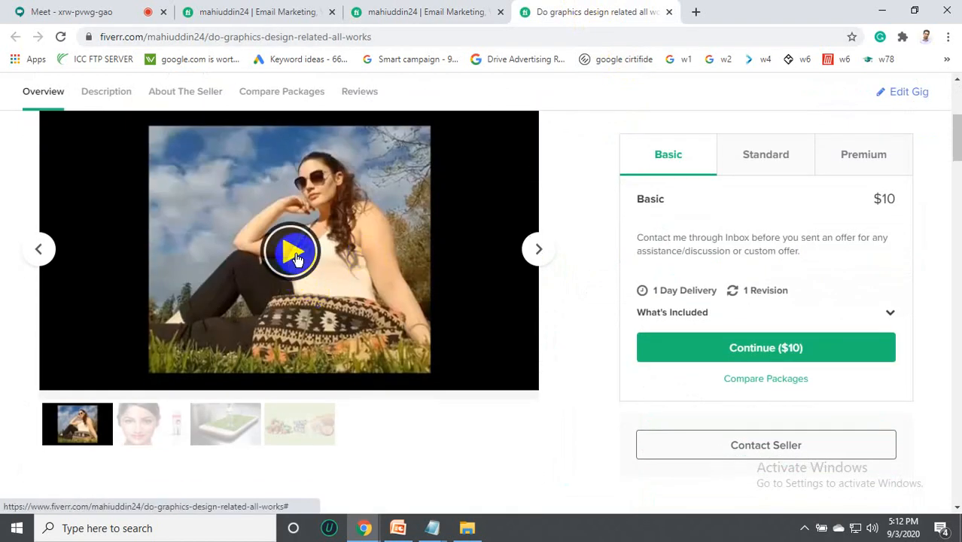
left_click(293, 257)
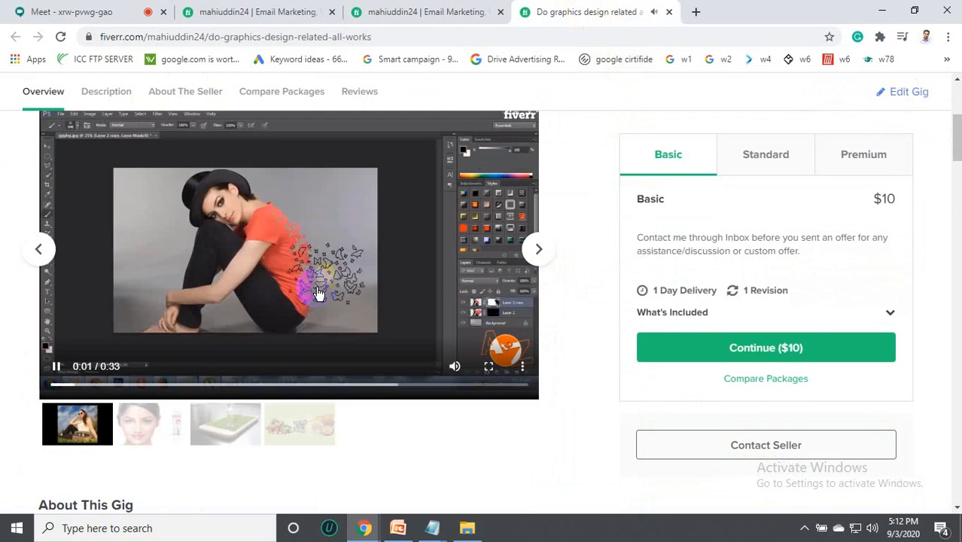
key("XF86AudioLowerVolume")
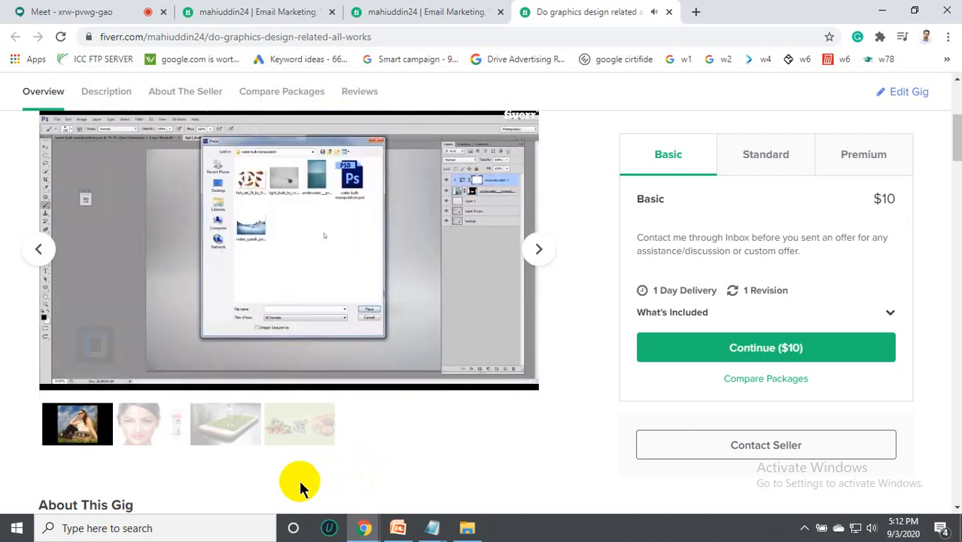
mouse_move(58, 172)
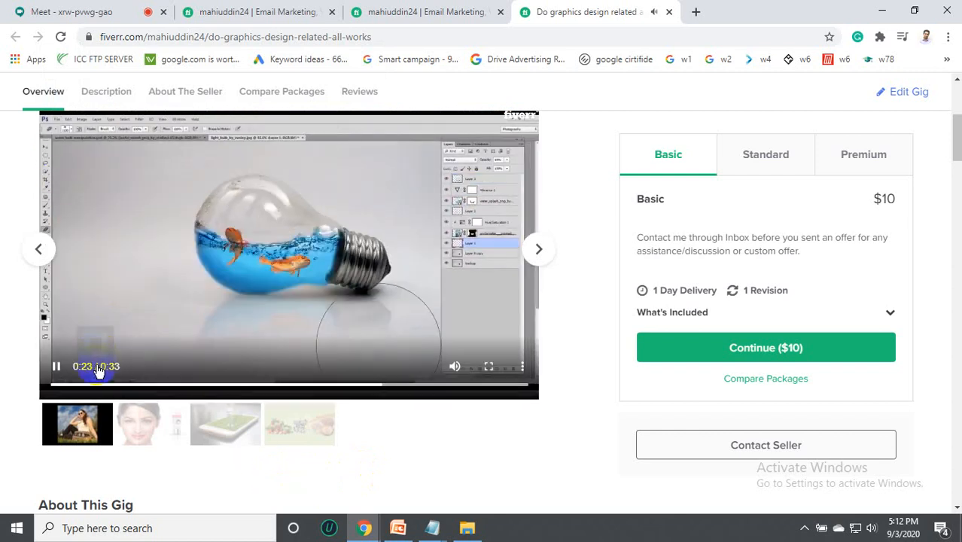
mouse_move(457, 368)
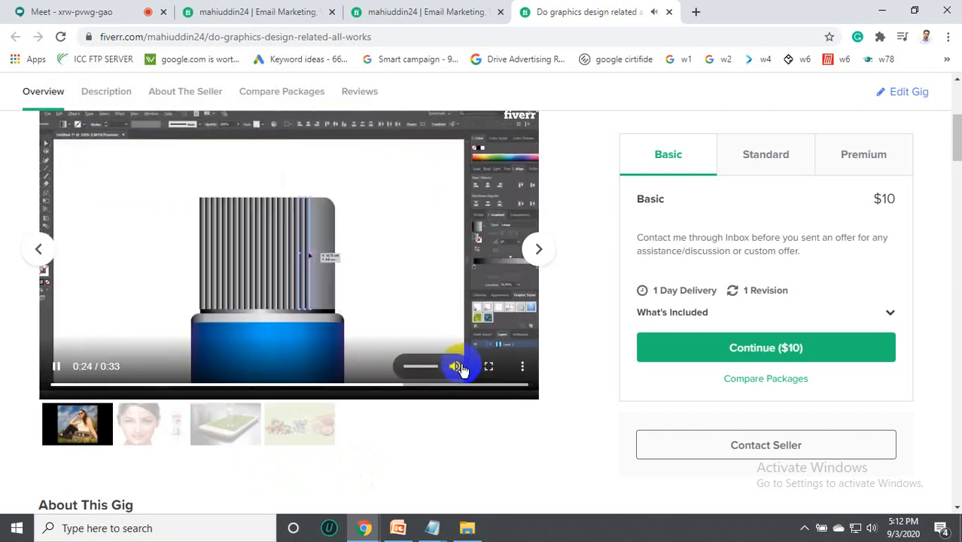
left_click(419, 367)
left_click(414, 368)
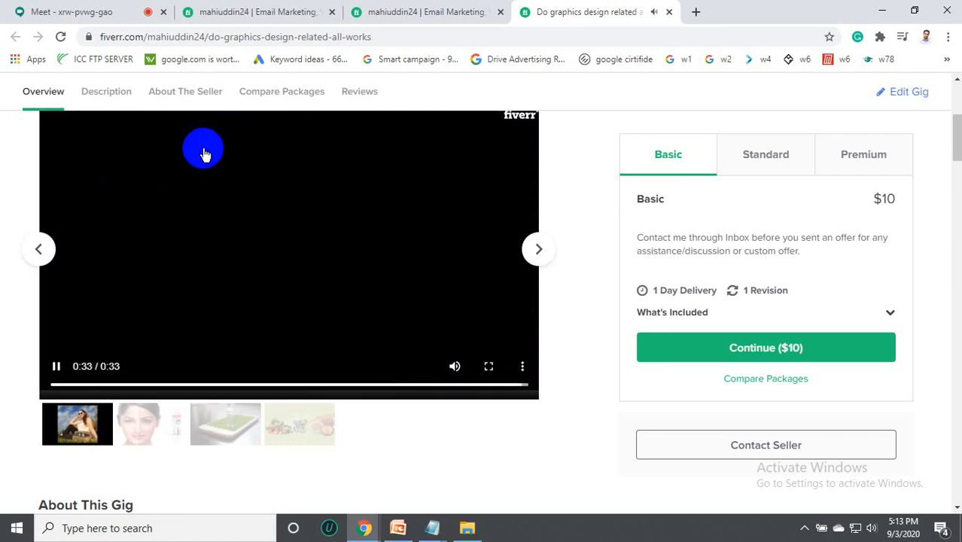
View the graphics design gig's title and rating, and raise the system volume to 100.
scroll(256, 219, "up", 3)
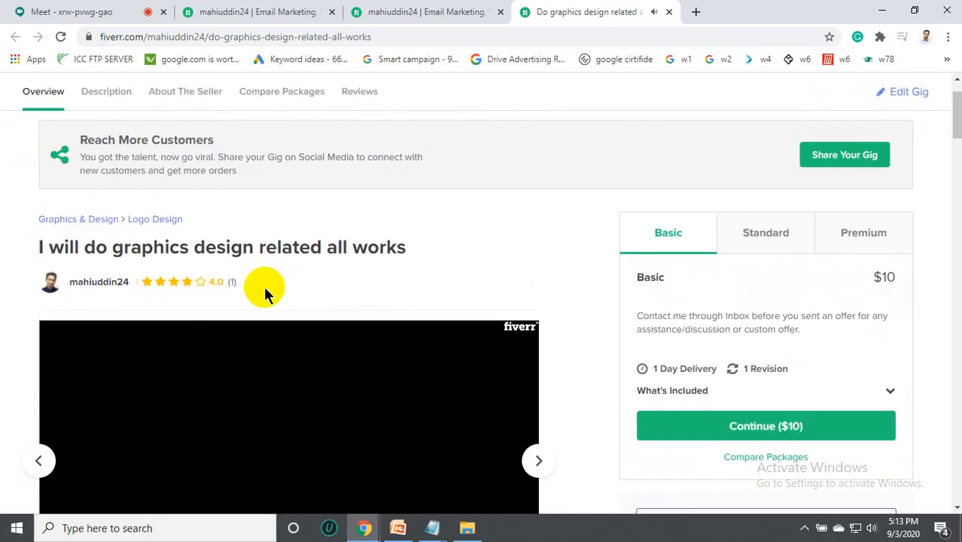
scroll(256, 282, "down", 2)
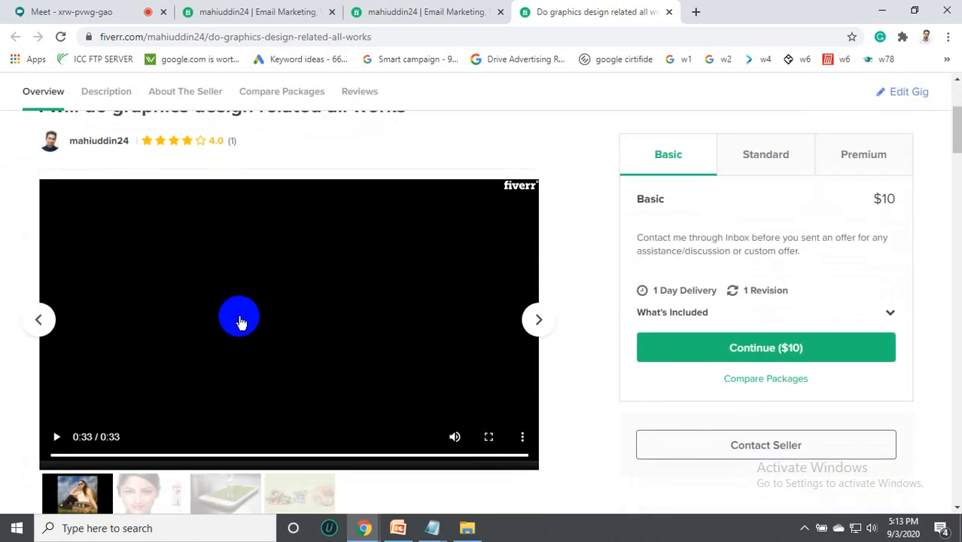
key("XF86AudioRaiseVolume")
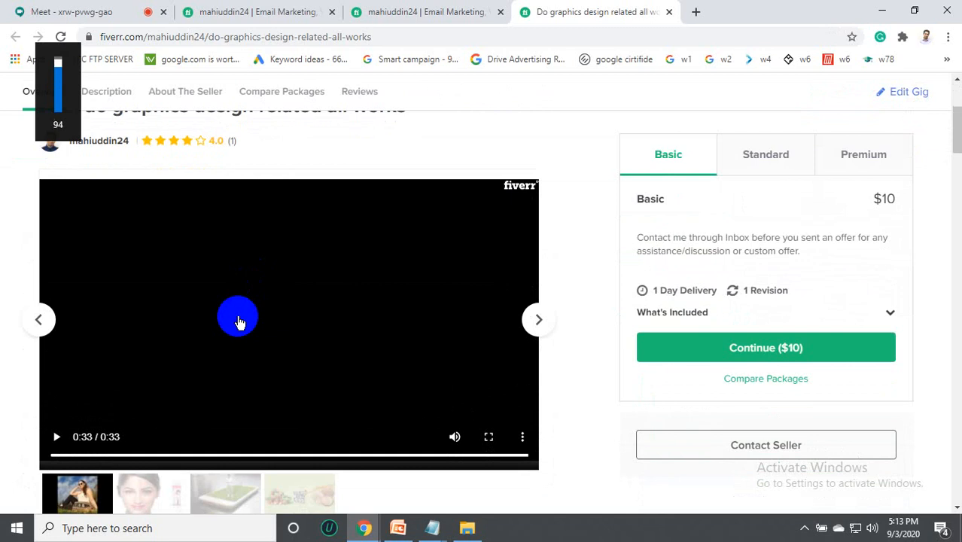
key("XF86AudioRaiseVolume")
key("XF86AudioRaiseVolume")
key("XF86AudioRaiseVolume")
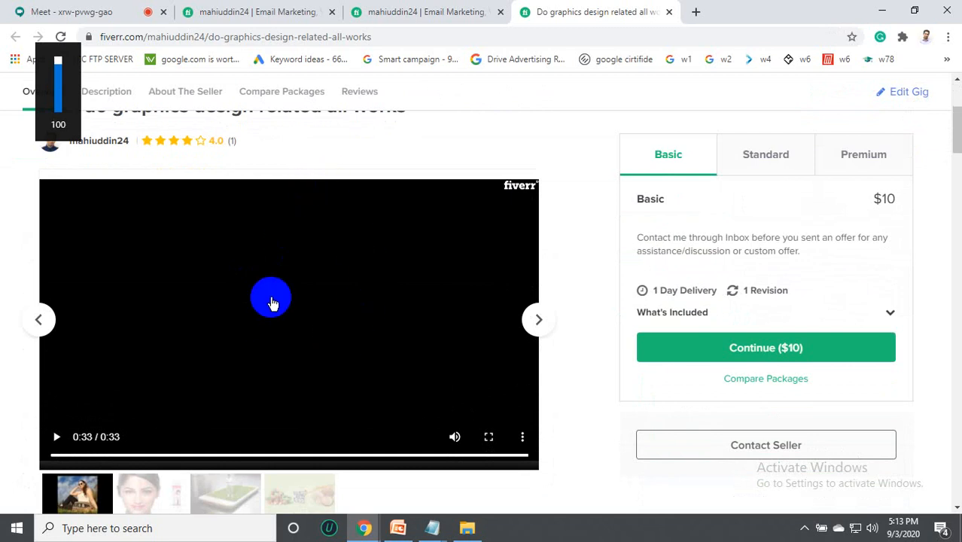
Go back to the seller profile tab and open the "I will provide you active USA based email list and lead" gig.
scroll(290, 301, "up", 3)
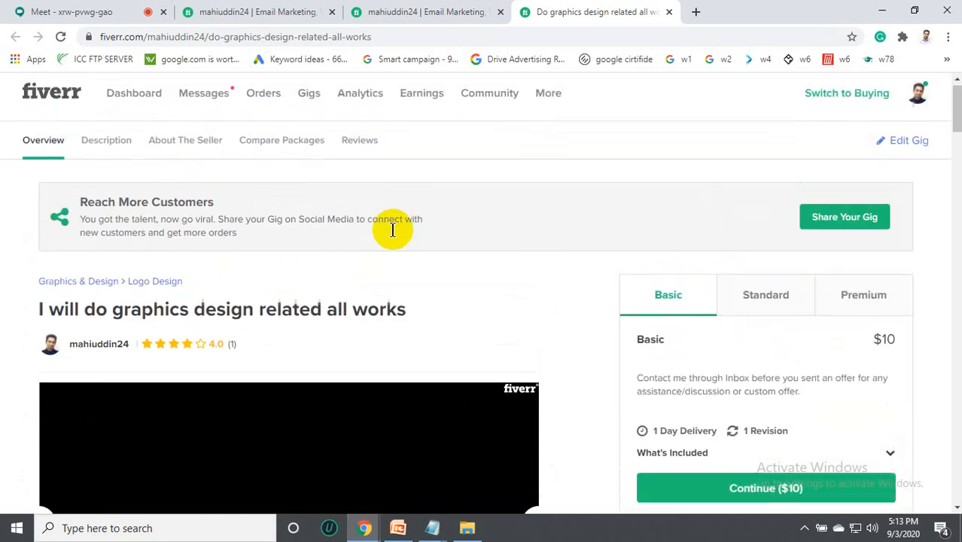
left_click(398, 11)
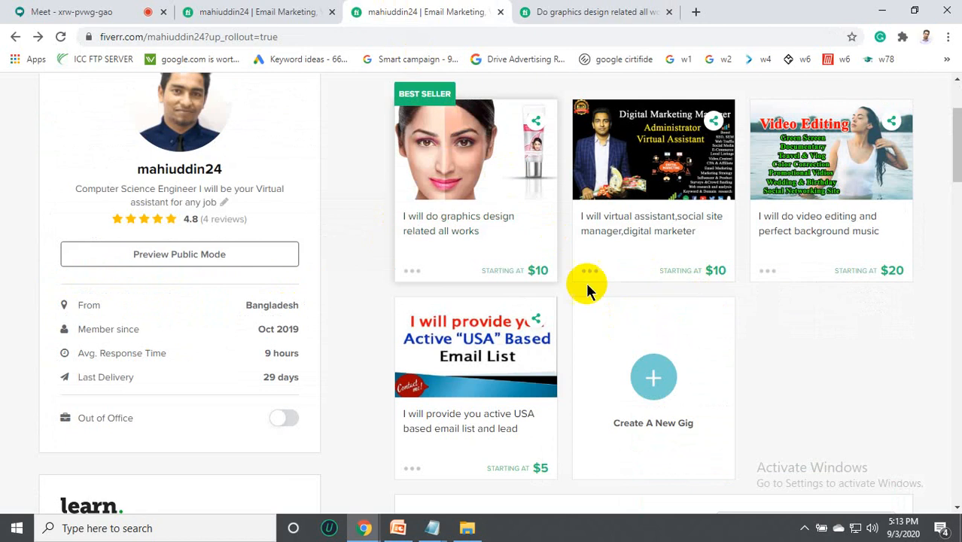
scroll(548, 204, "up", 1)
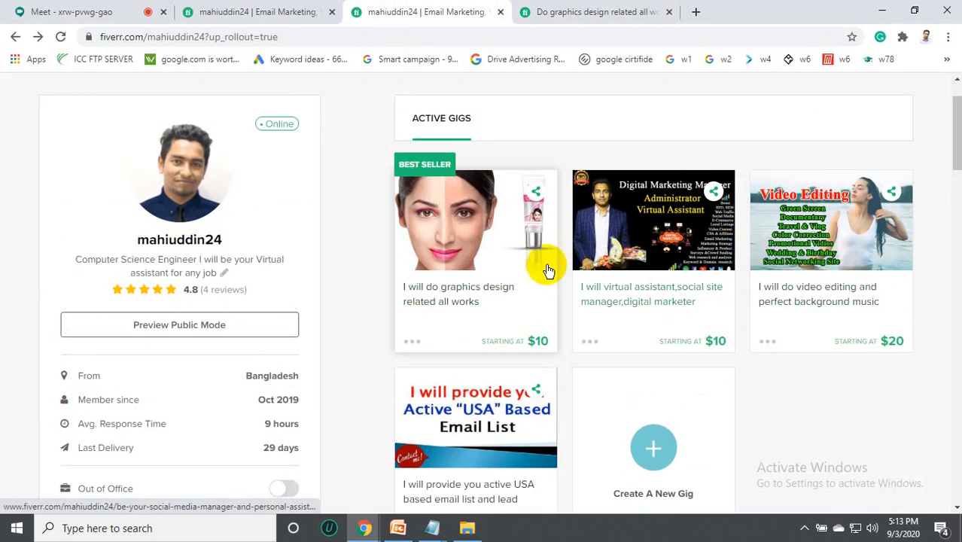
scroll(549, 271, "down", 4)
left_click(456, 217)
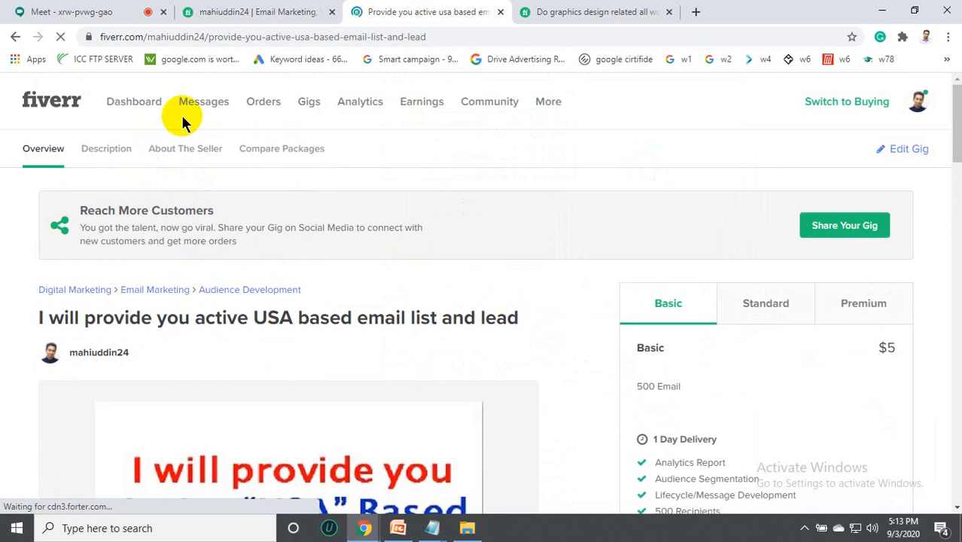
Open the "Congrats on your new Gig!" notification, view the Learn from Fiverr courses page, and close that tab.
mouse_move(200, 108)
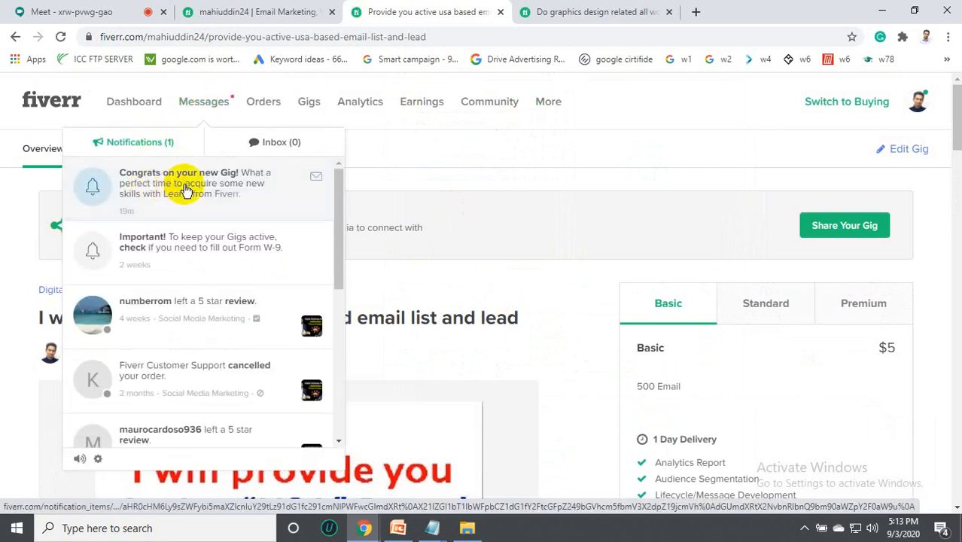
left_click(186, 190)
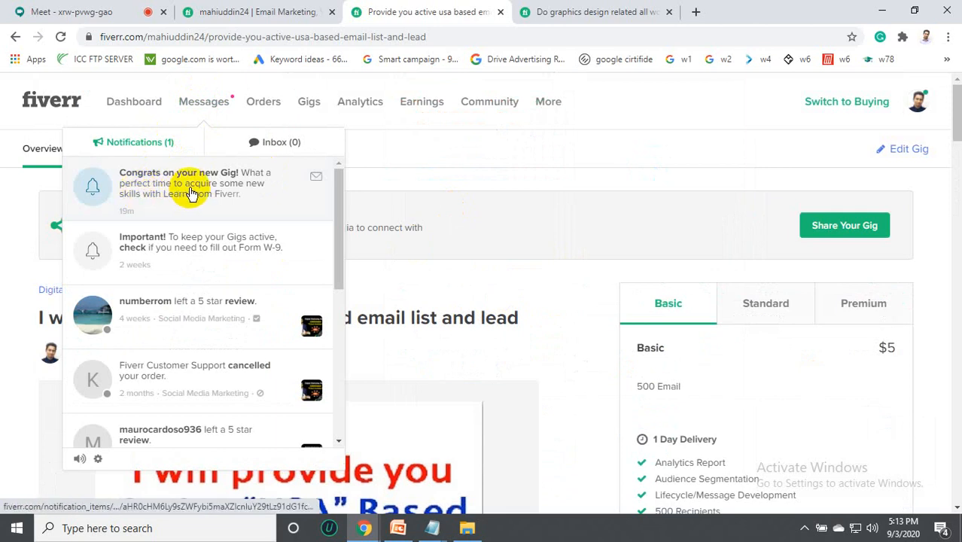
left_click(177, 197)
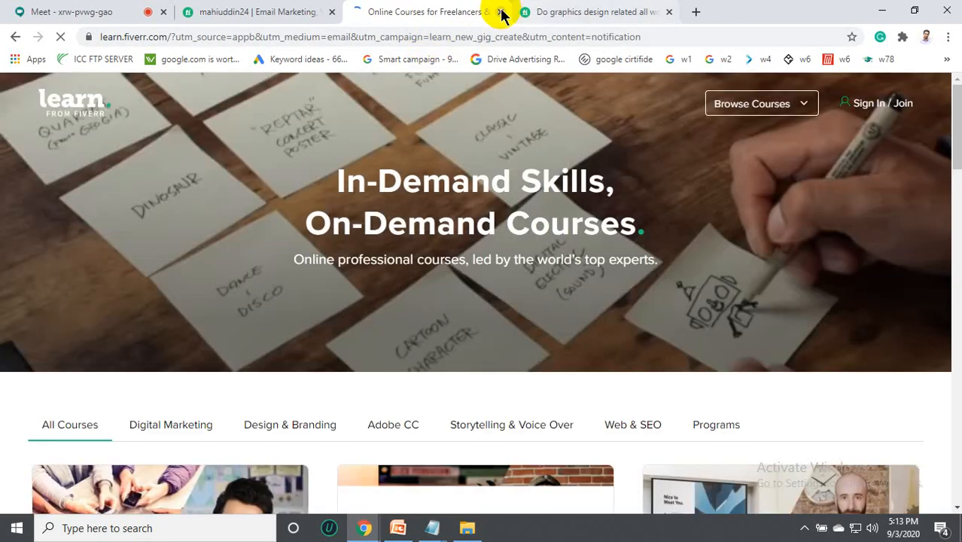
left_click(501, 12)
Skim the graphics design gig page, open the Buyer Requests page, and check the active requests.
scroll(438, 260, "down", 5)
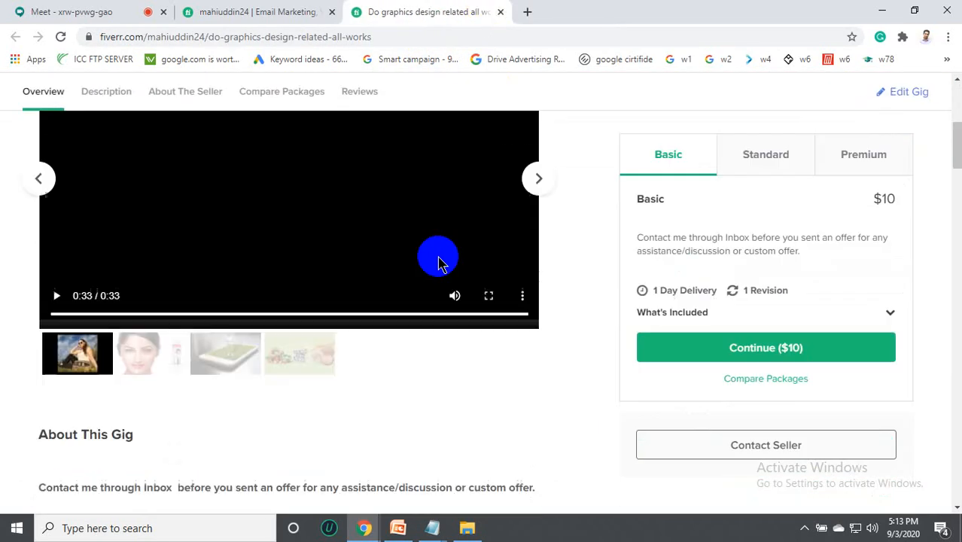
scroll(440, 262, "up", 2)
scroll(441, 262, "up", 4)
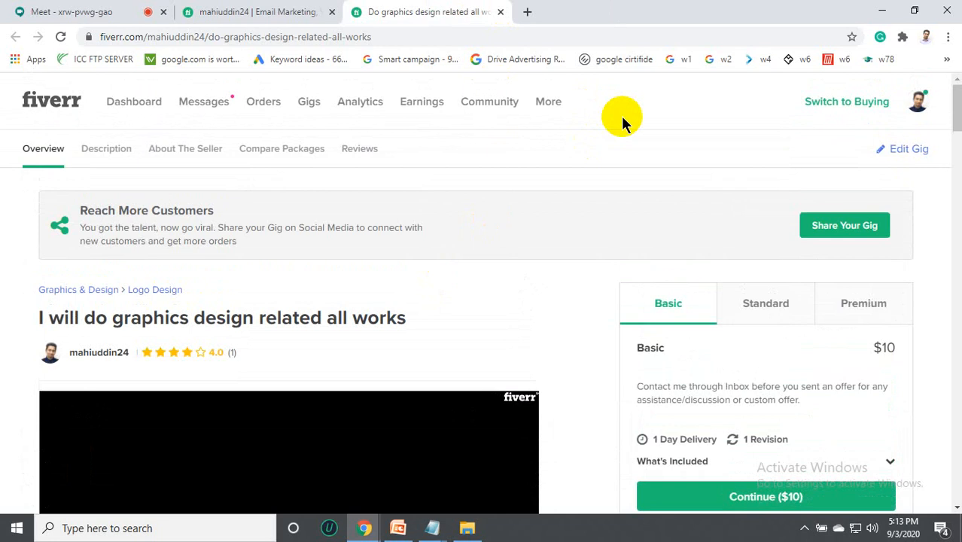
left_click(548, 103)
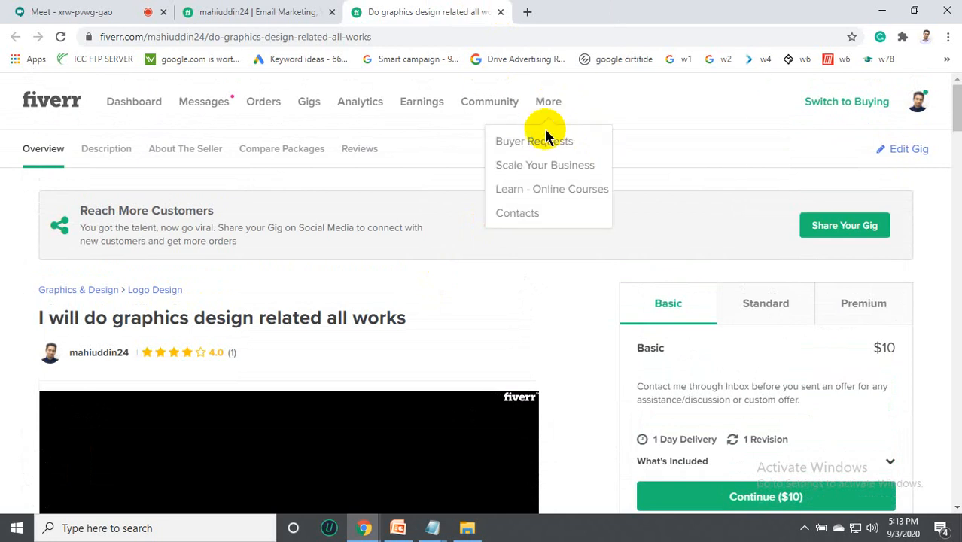
left_click(547, 144)
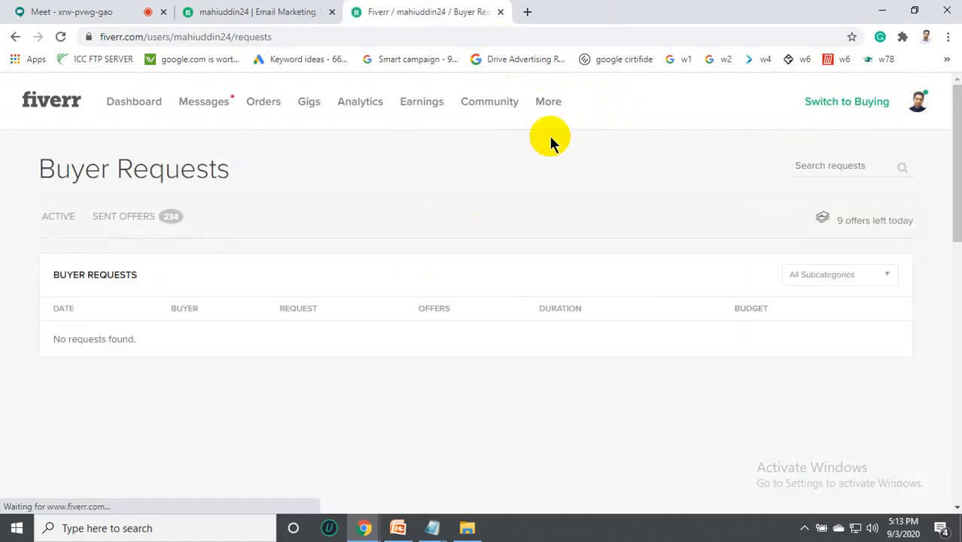
scroll(569, 297, "down", 2)
scroll(570, 299, "up", 2)
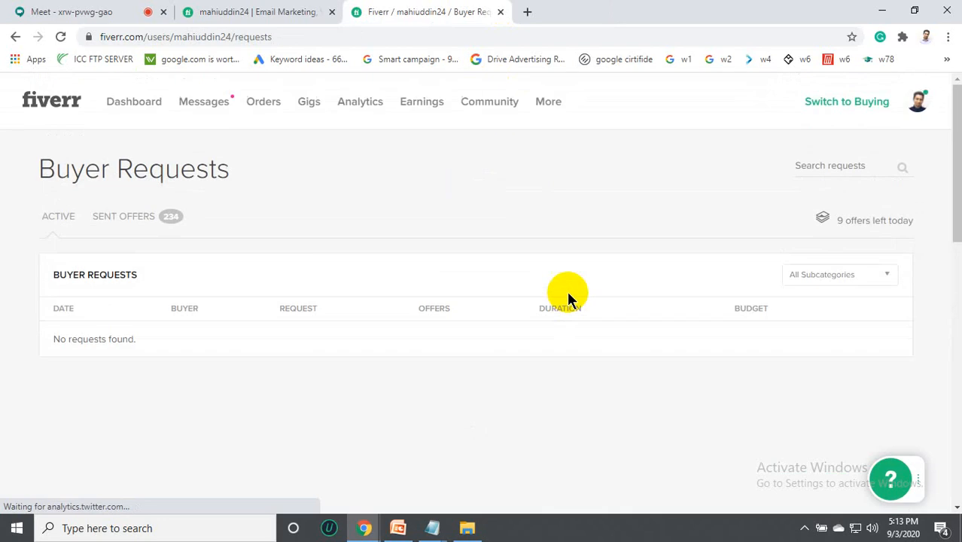
Reload the Buyer Requests page to recheck the active requests in all subcategories.
mouse_move(552, 103)
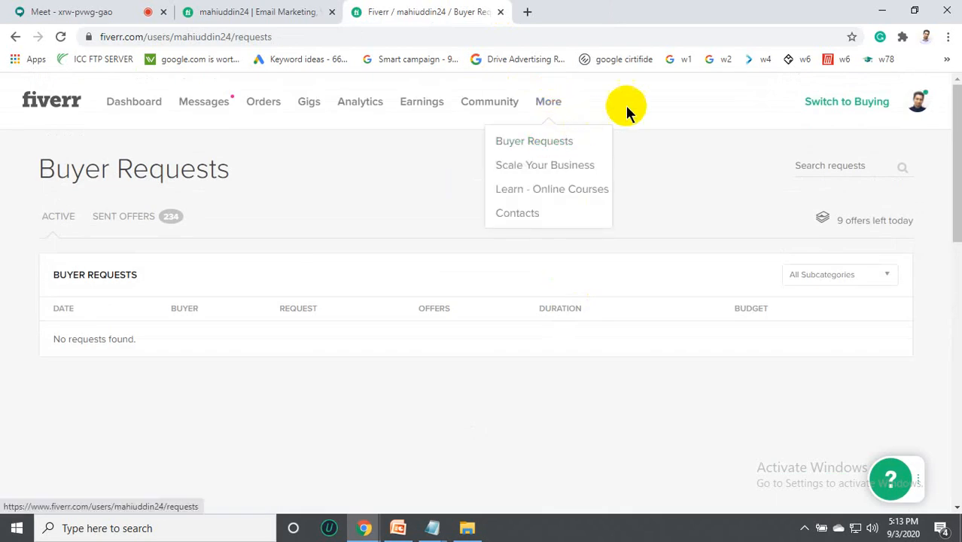
left_click(542, 140)
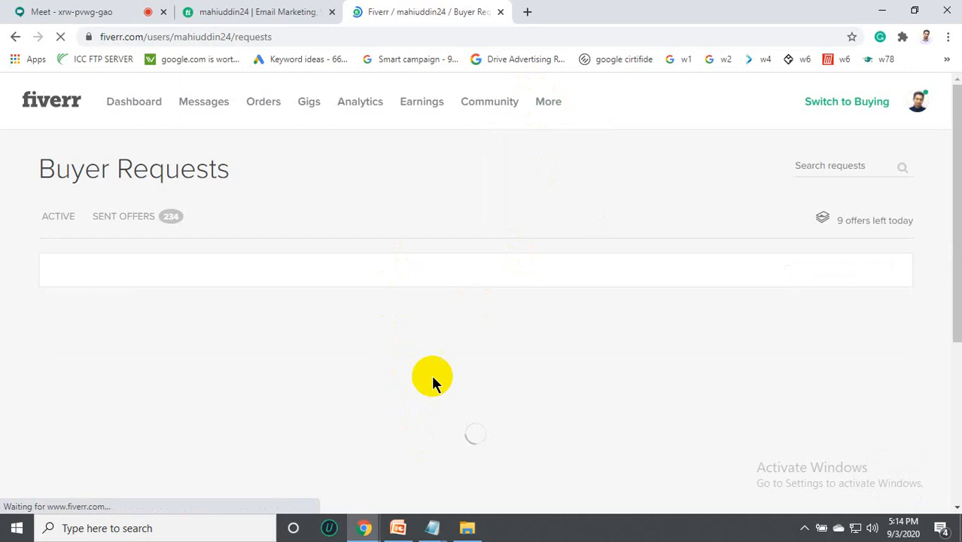
left_click(554, 105)
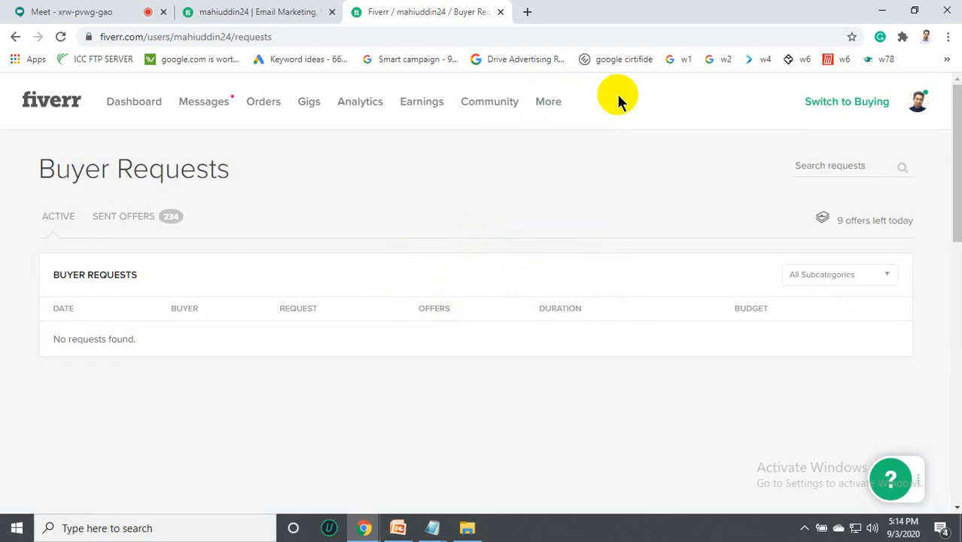
left_click(558, 104)
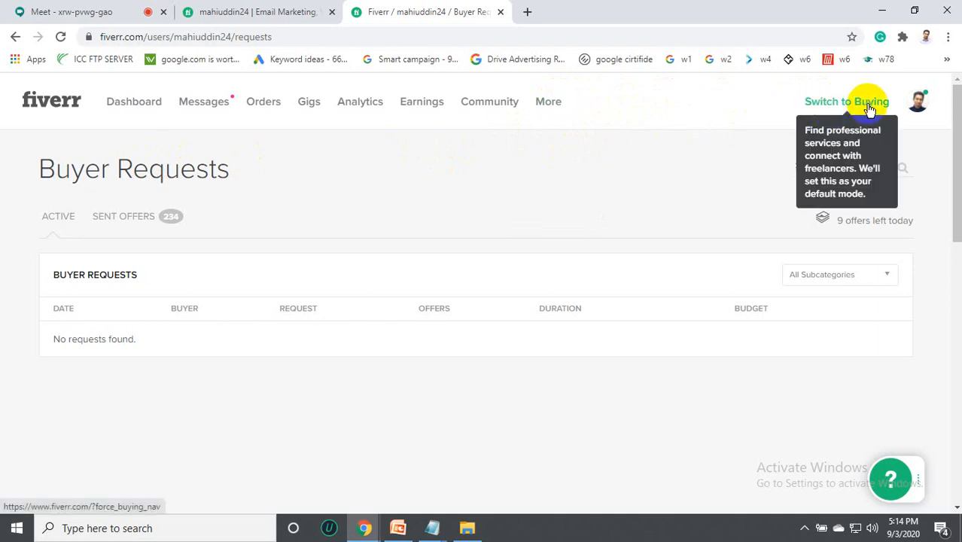
Switch the account to buying mode and skim the recommended services on the home page.
left_click(832, 106)
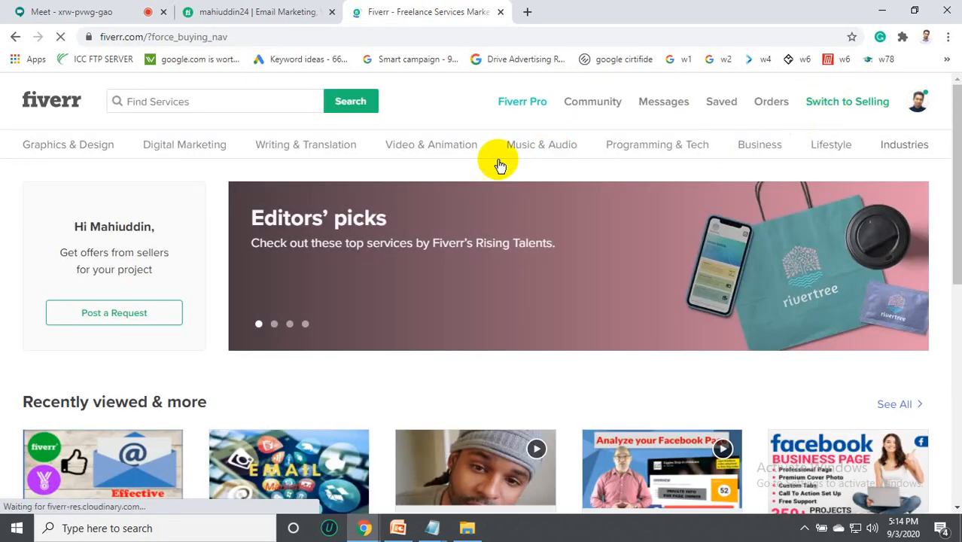
scroll(431, 175, "down", 1)
scroll(452, 166, "down", 1)
scroll(466, 154, "up", 1)
scroll(466, 161, "down", 2)
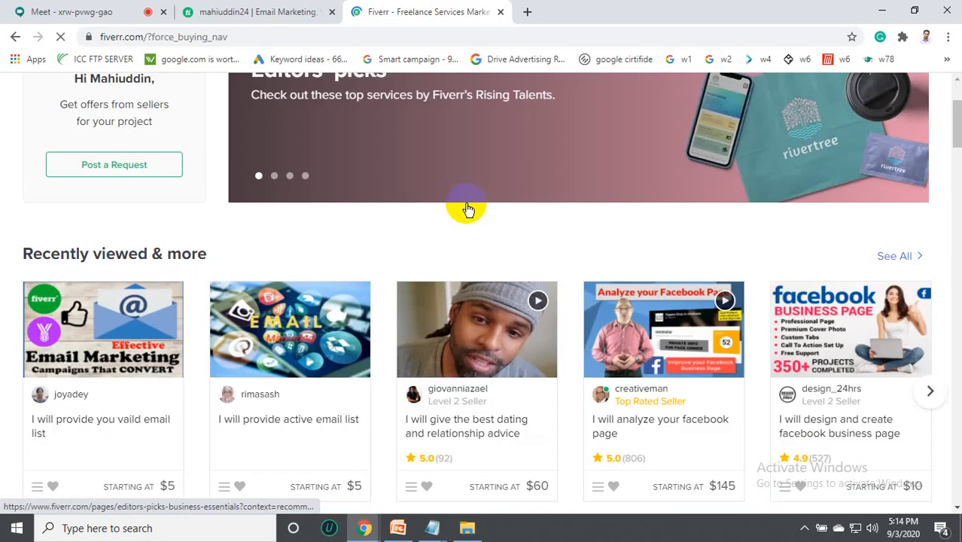
scroll(467, 212, "up", 2)
Search the services for "email" and skim the resulting gigs.
left_click(186, 101)
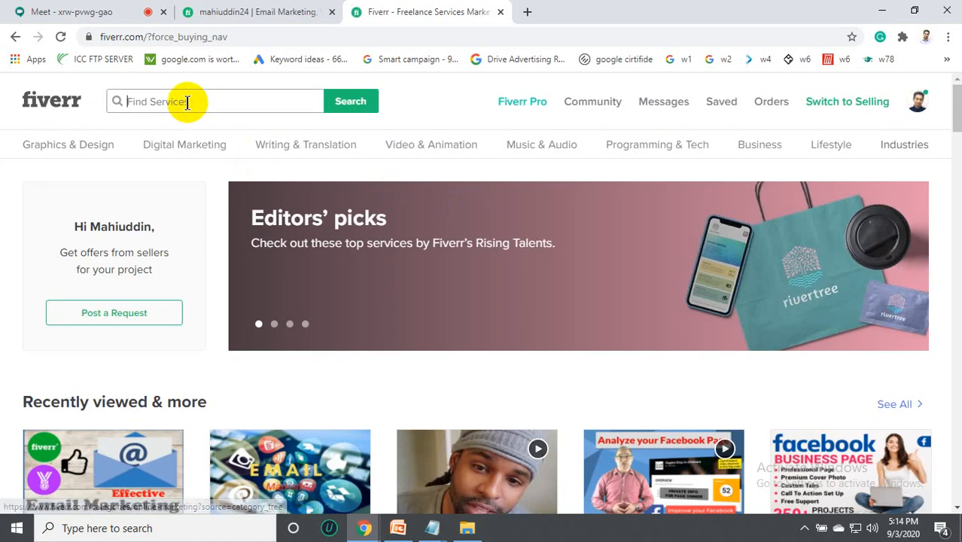
type("emai")
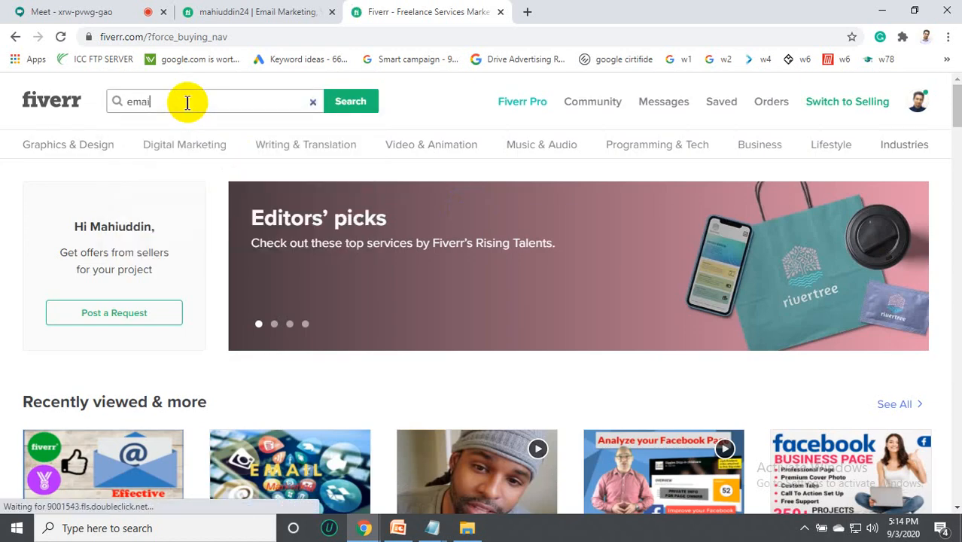
type("l")
key("Return")
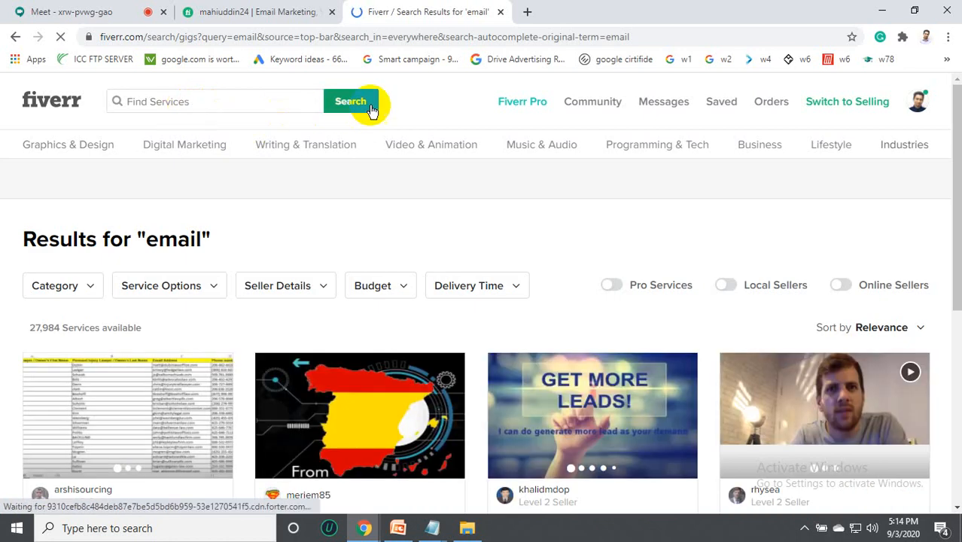
scroll(114, 331, "down", 2)
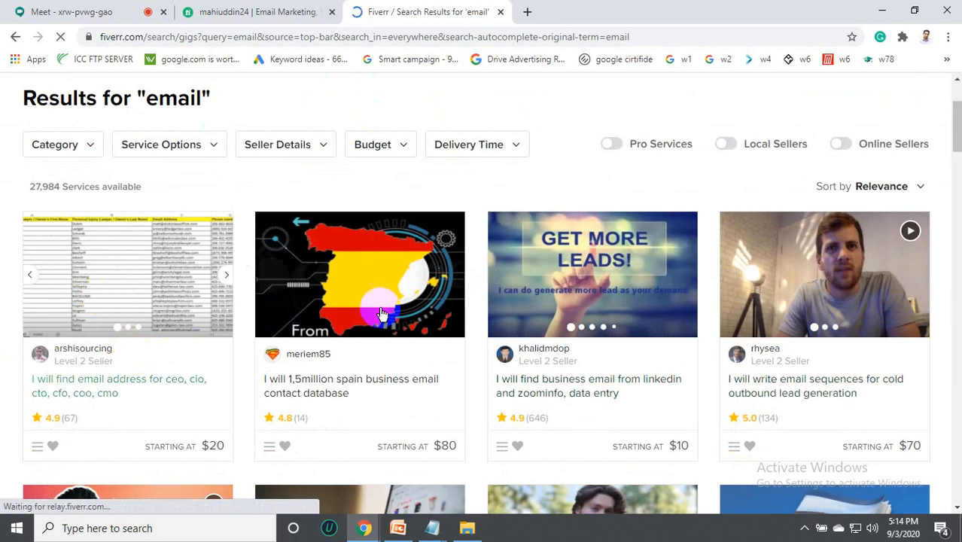
scroll(382, 314, "down", 3)
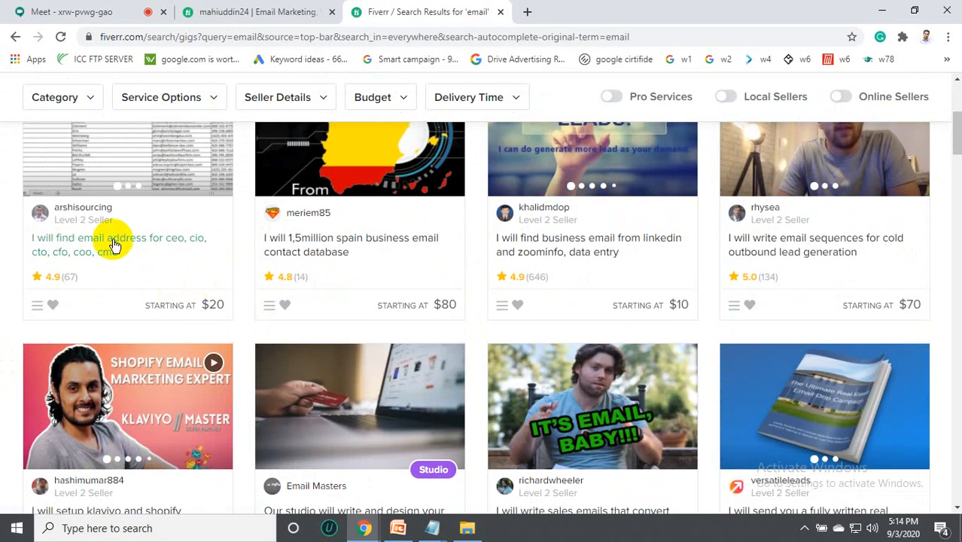
Open the "I will find email address for ceo, cio, cto, cfo, coo, cmo" gig and review its packages, images, reviews and description.
left_click(113, 244)
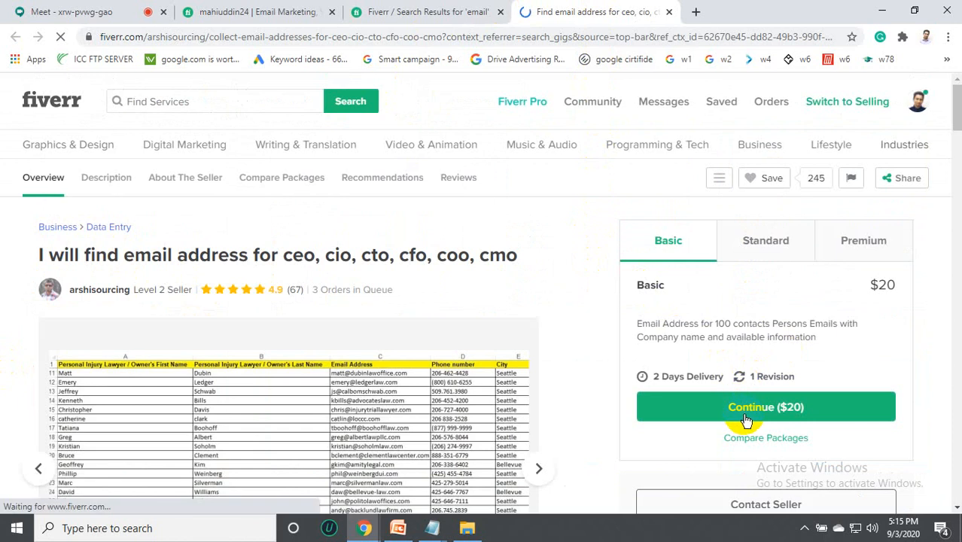
scroll(746, 418, "down", 3)
scroll(760, 420, "up", 1)
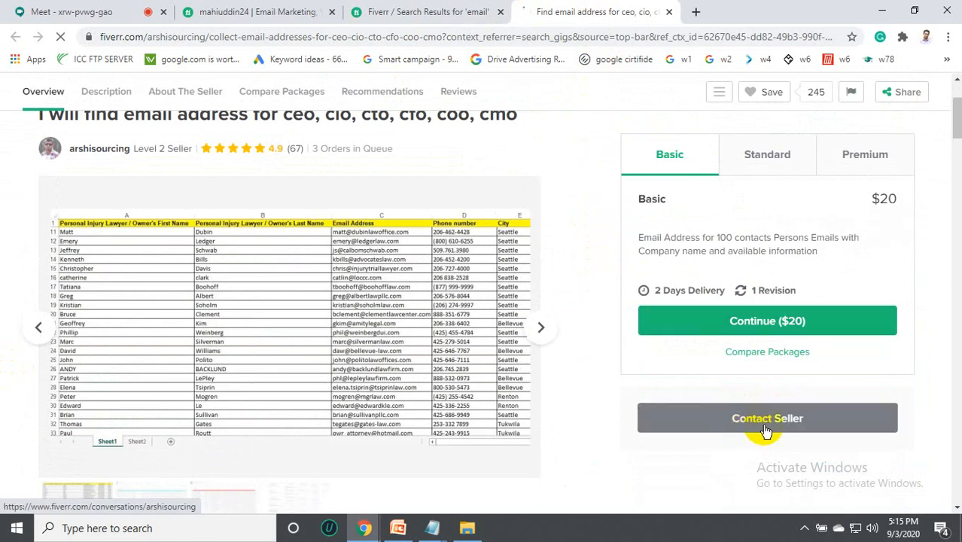
scroll(508, 331, "down", 3)
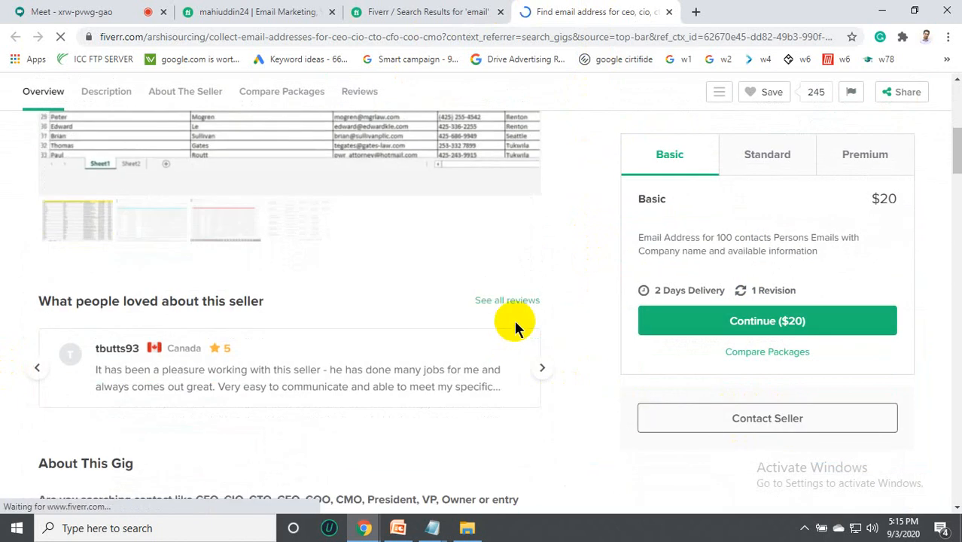
scroll(515, 328, "up", 3)
scroll(621, 322, "down", 1)
scroll(345, 355, "down", 1)
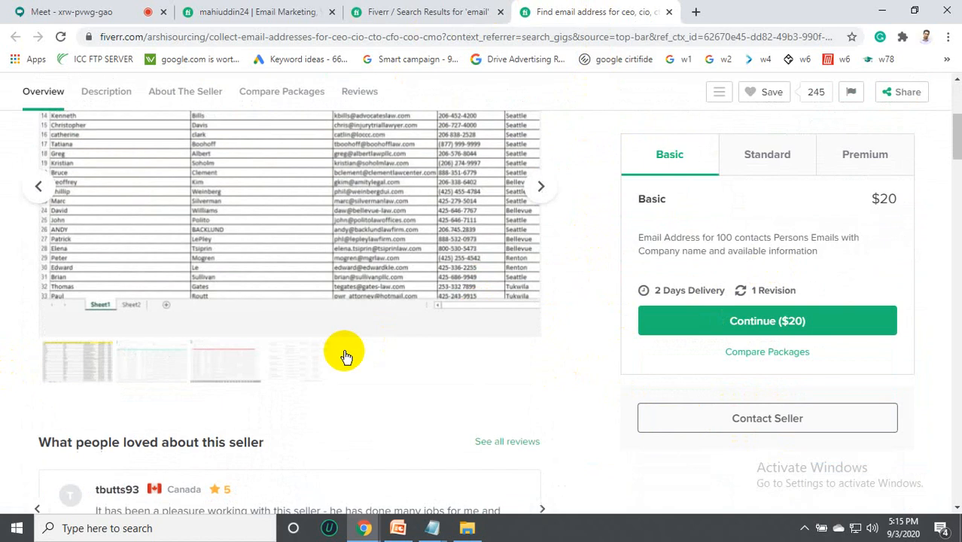
scroll(345, 355, "down", 2)
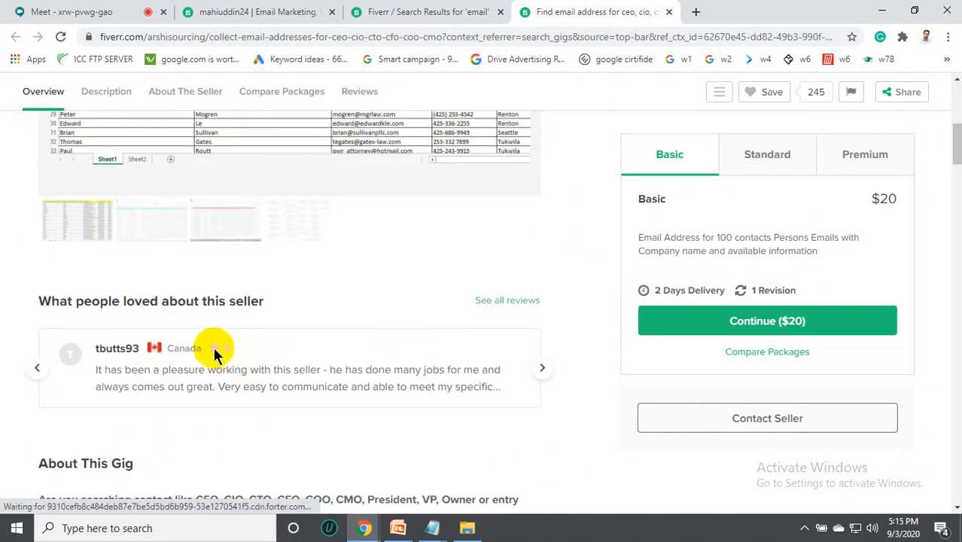
scroll(239, 324, "down", 4)
scroll(241, 317, "up", 8)
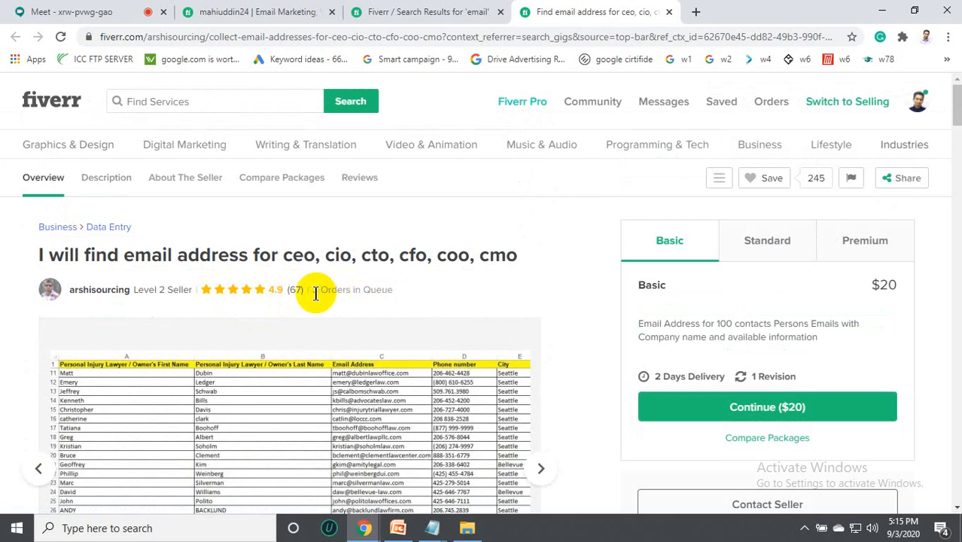
Highlight the gig's orders-in-queue text and check the Contact Seller option below the packages.
triple_click(342, 290)
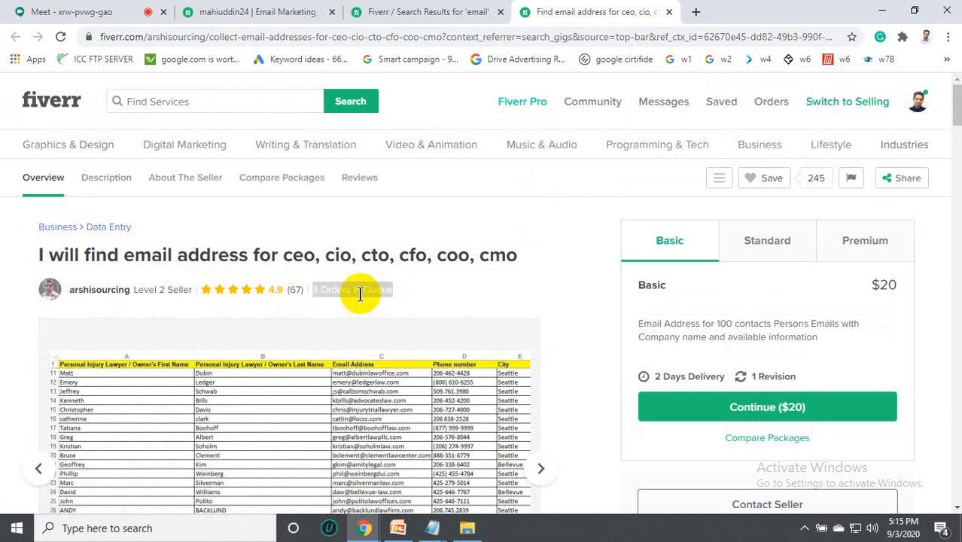
scroll(866, 464, "down", 1)
scroll(866, 465, "down", 1)
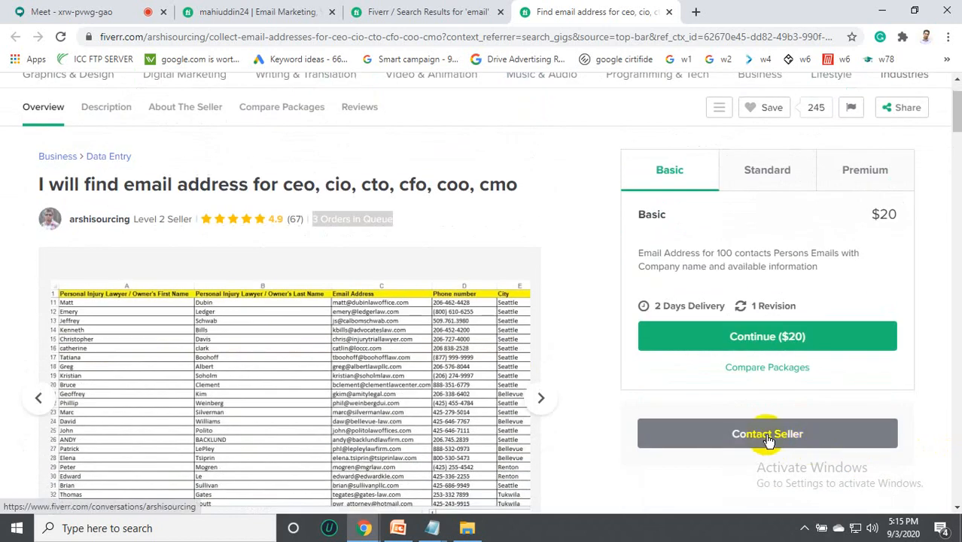
scroll(532, 271, "up", 1)
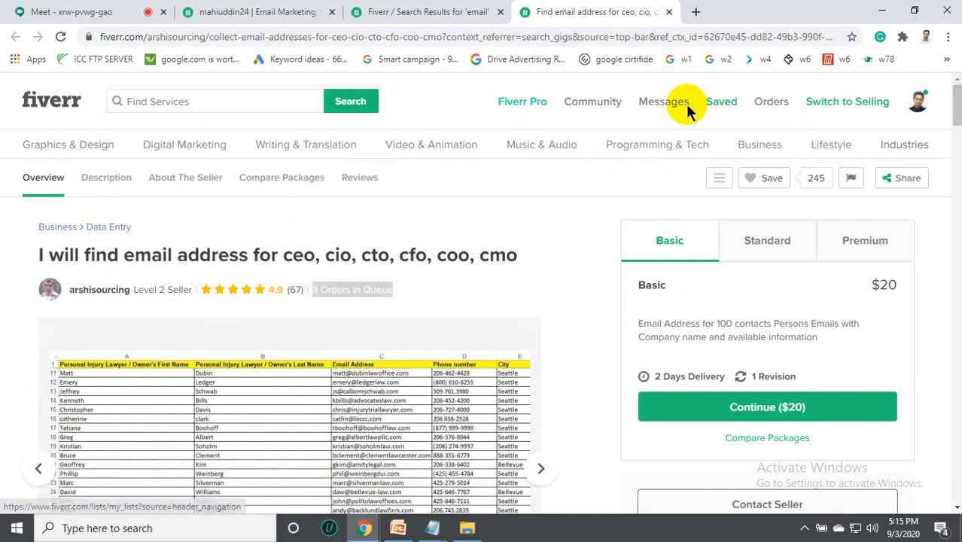
Close the email search results and seller profile tabs, and view the account options available in buying mode.
left_click(501, 13)
left_click(332, 12)
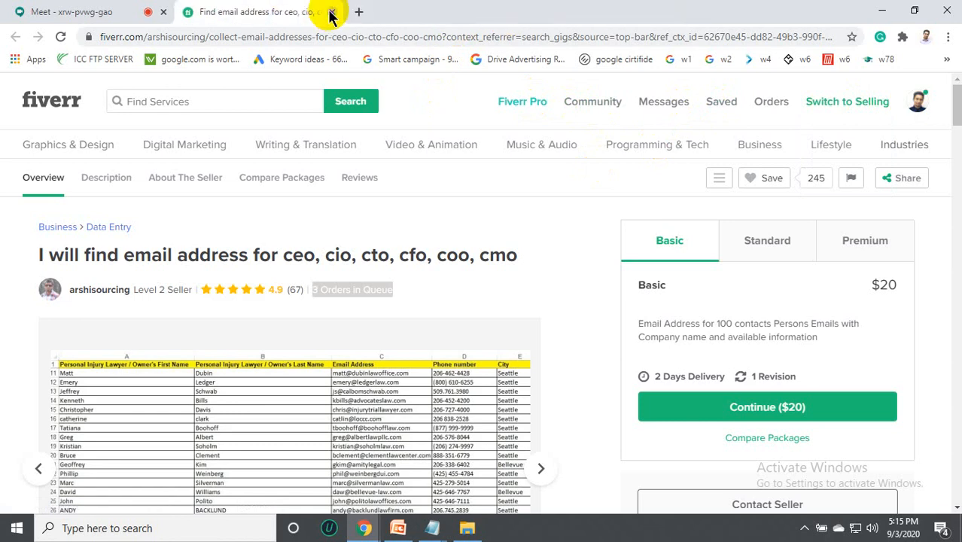
left_click(922, 103)
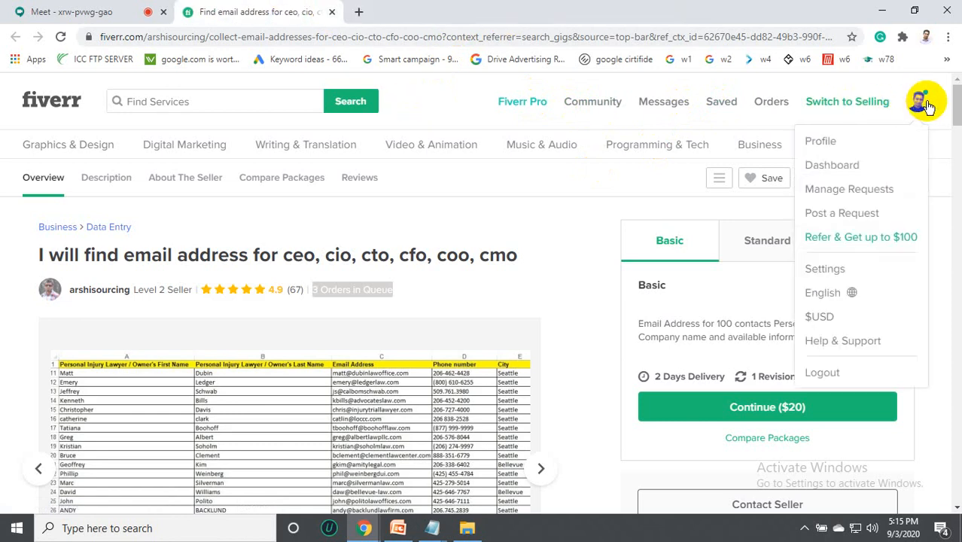
left_click(627, 184)
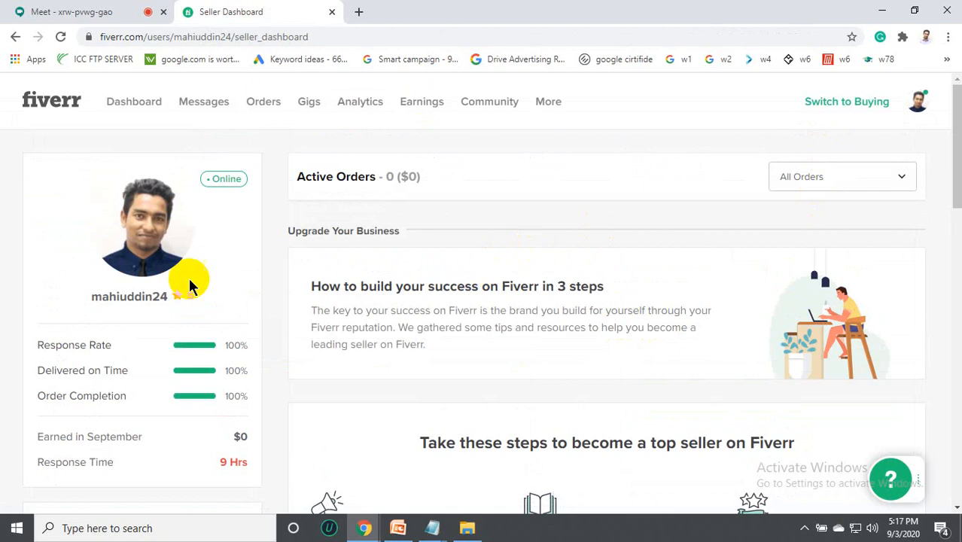
Skim the seller dashboard's inbox, top-seller steps and tips, and view the account options in selling mode.
scroll(318, 334, "down", 6)
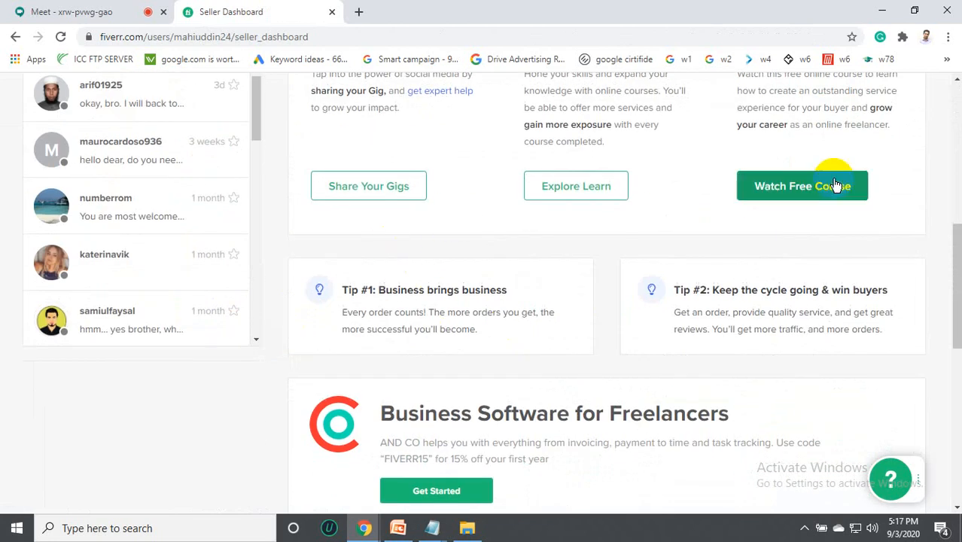
scroll(742, 204, "up", 1)
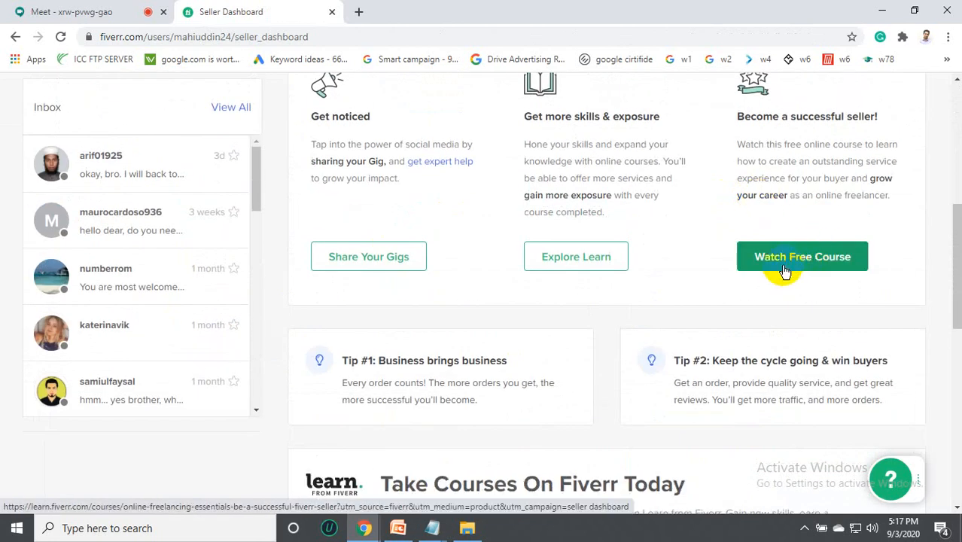
scroll(783, 273, "up", 2)
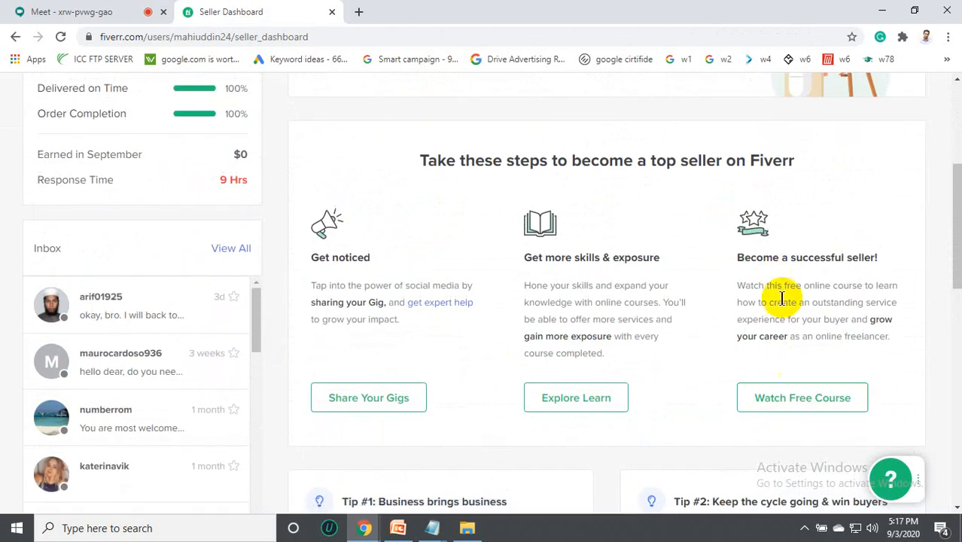
scroll(790, 270, "up", 3)
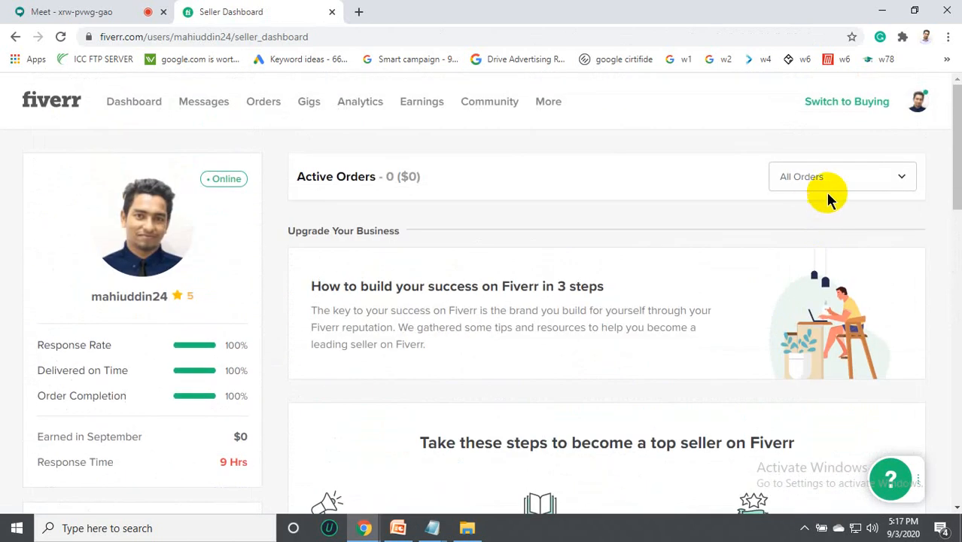
left_click(918, 105)
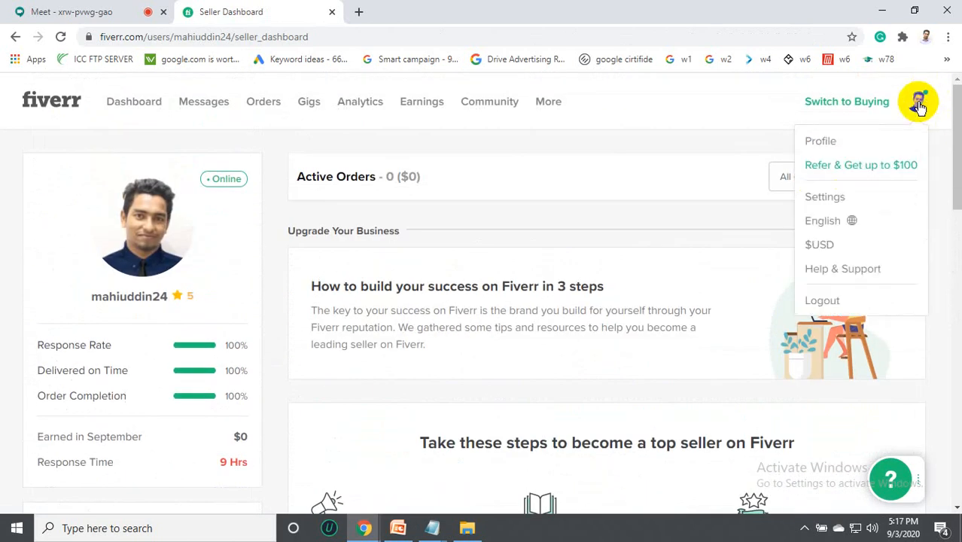
left_click(668, 119)
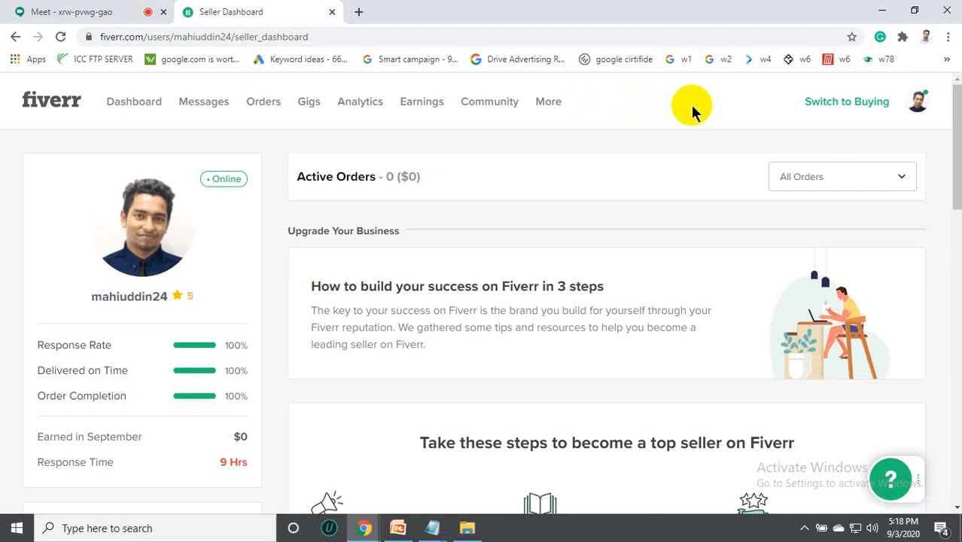
View the Earnings page with its withdrawal options and return to the seller dashboard.
left_click(421, 101)
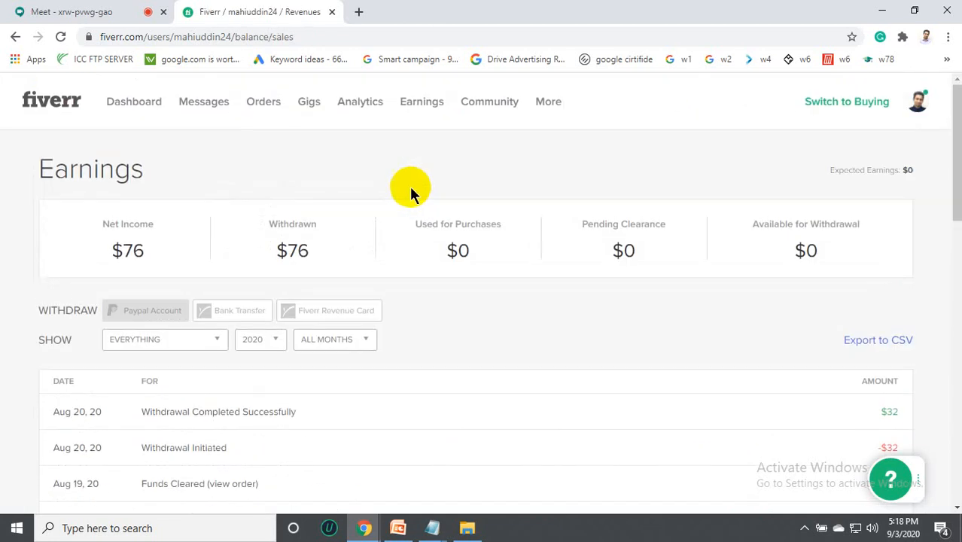
left_click(60, 106)
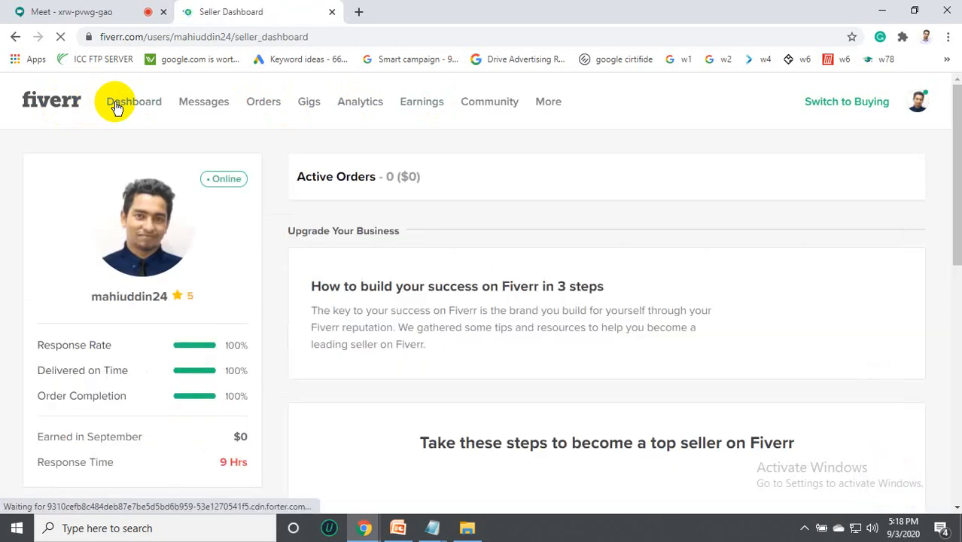
Examine the dashboard's seller statistics and inbox, read the explanations for Response Time and Earned in September, and reload the dashboard.
scroll(446, 232, "down", 3)
scroll(441, 230, "up", 3)
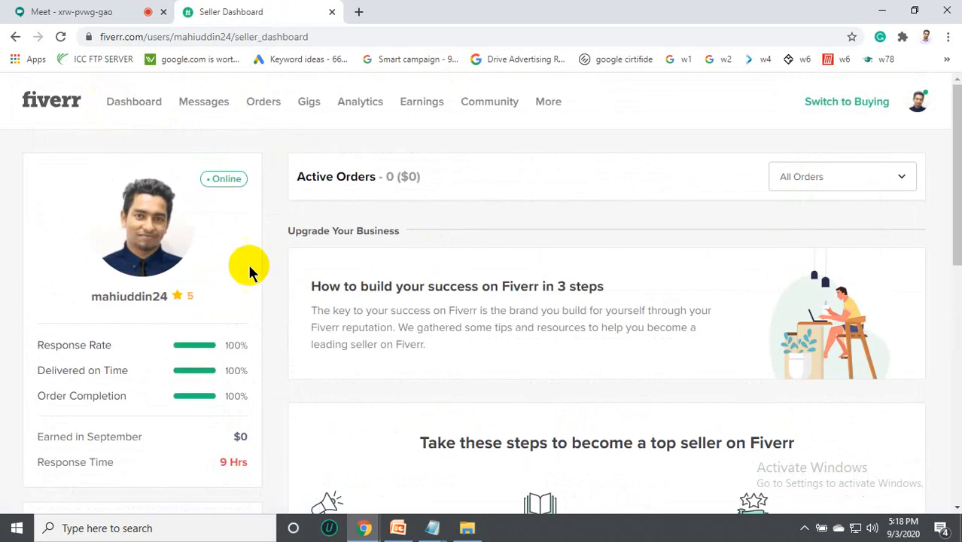
scroll(161, 295, "down", 5)
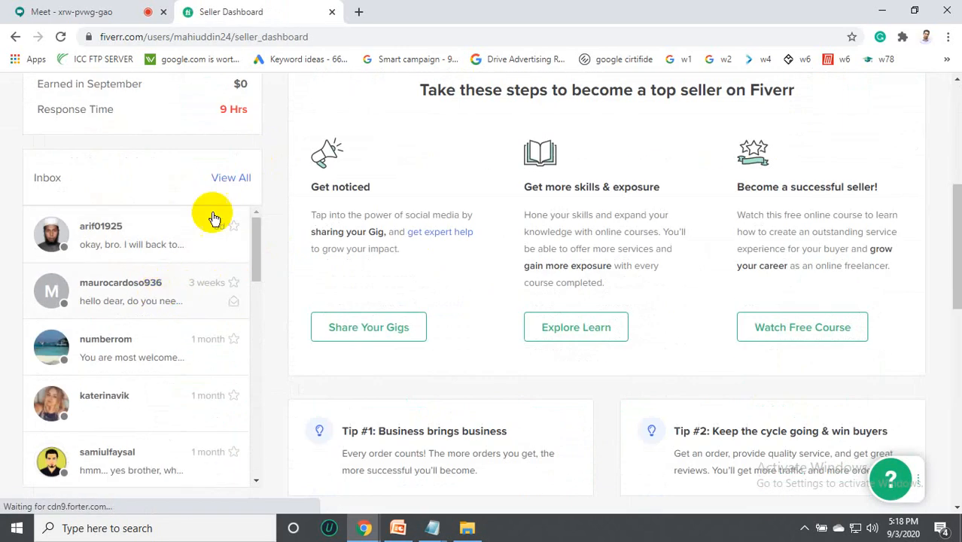
scroll(222, 222, "up", 3)
mouse_move(198, 325)
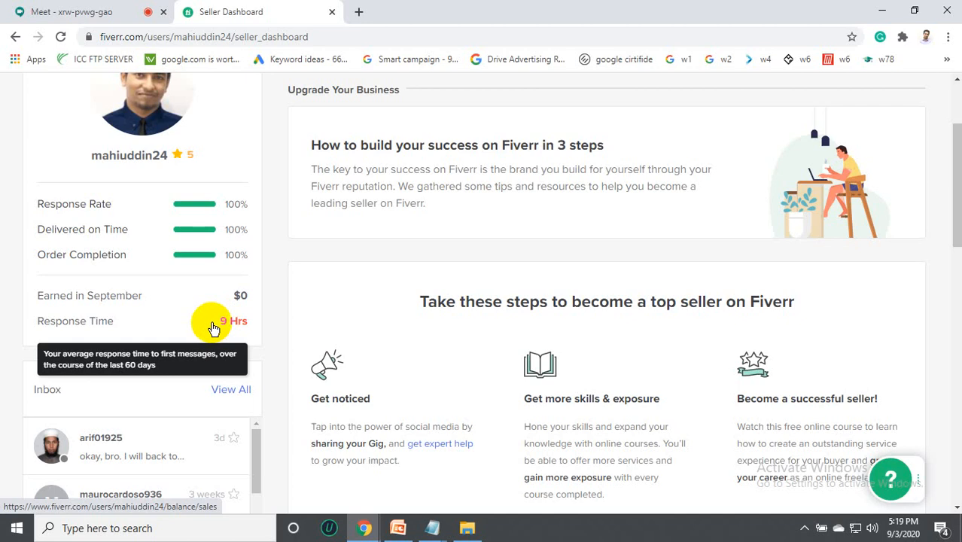
mouse_move(112, 297)
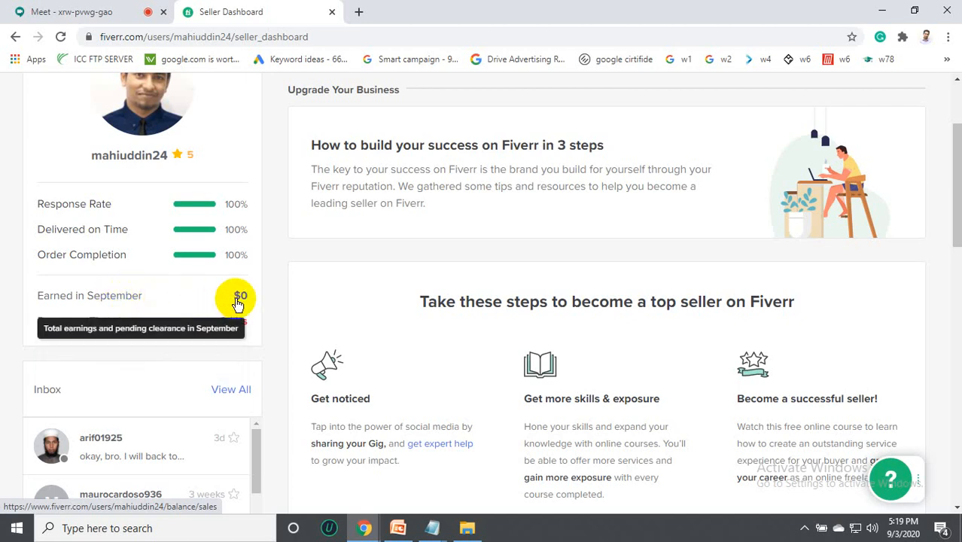
scroll(238, 301, "up", 2)
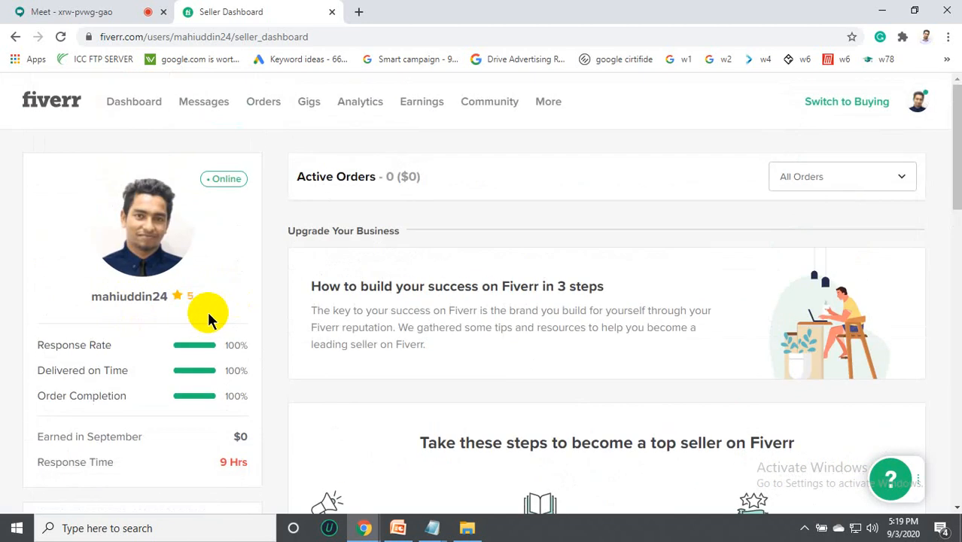
left_click(140, 105)
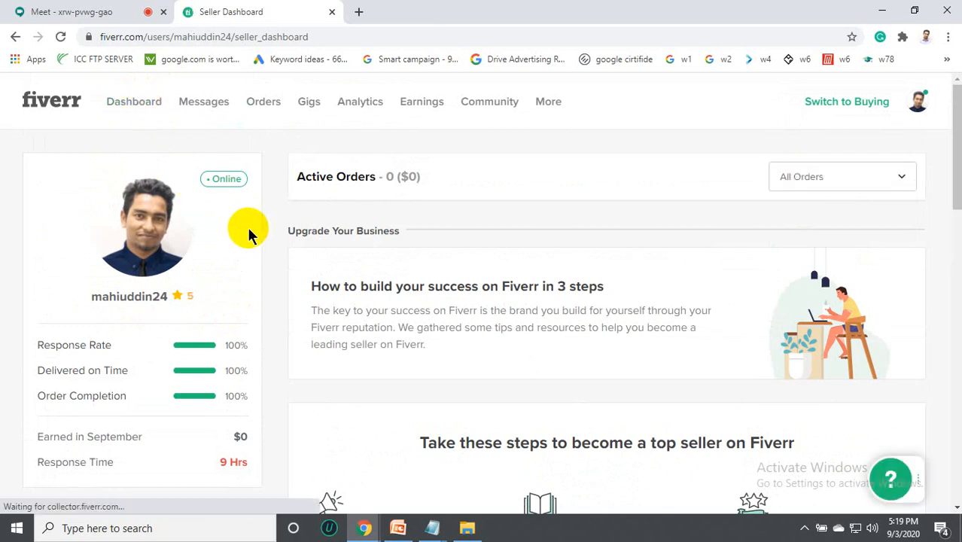
Check the notifications and inbox lists, and open the Manage Sales page to view the priority orders.
mouse_move(204, 108)
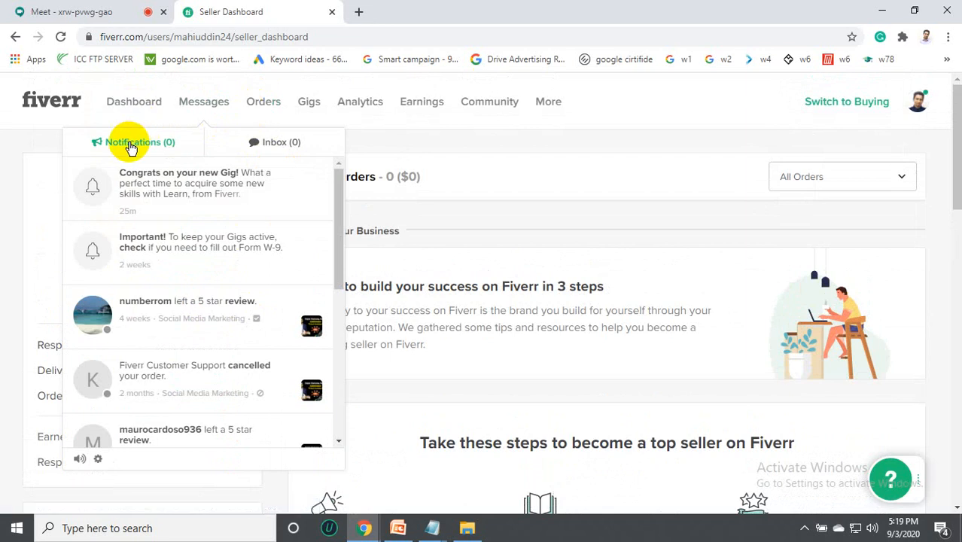
left_click(269, 145)
left_click(265, 110)
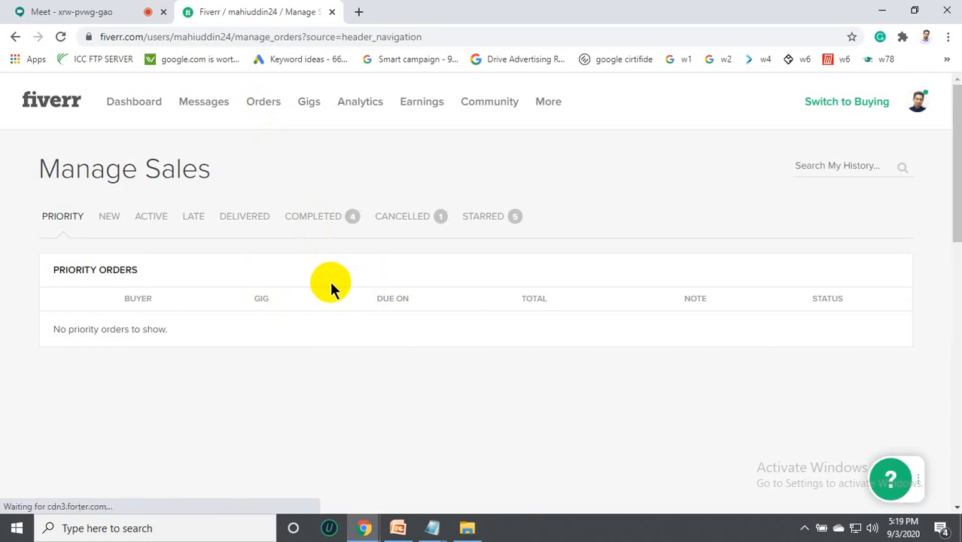
View the new, active, late and delivered sales lists, and examine the buyers, totals and ratings of the completed orders.
left_click(109, 216)
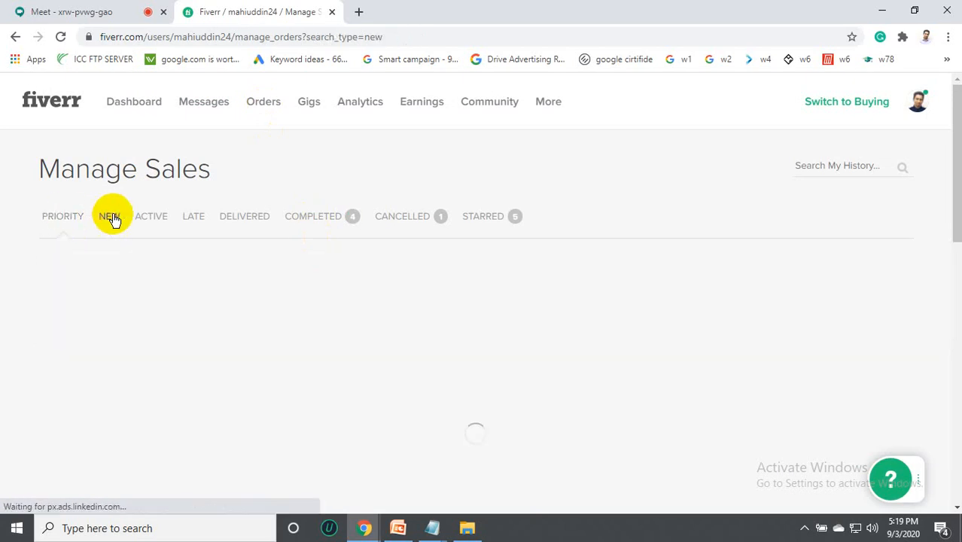
left_click(152, 220)
left_click(196, 221)
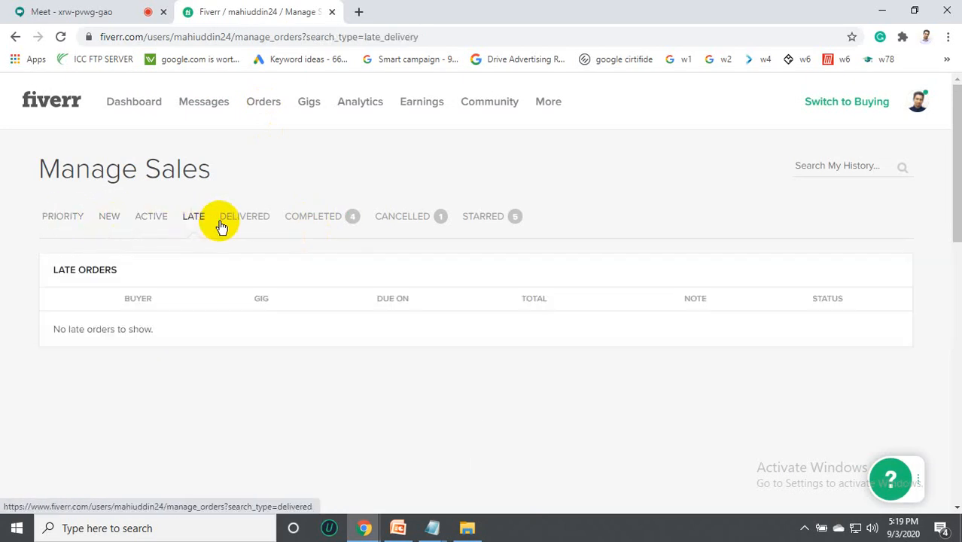
left_click(222, 225)
left_click(301, 227)
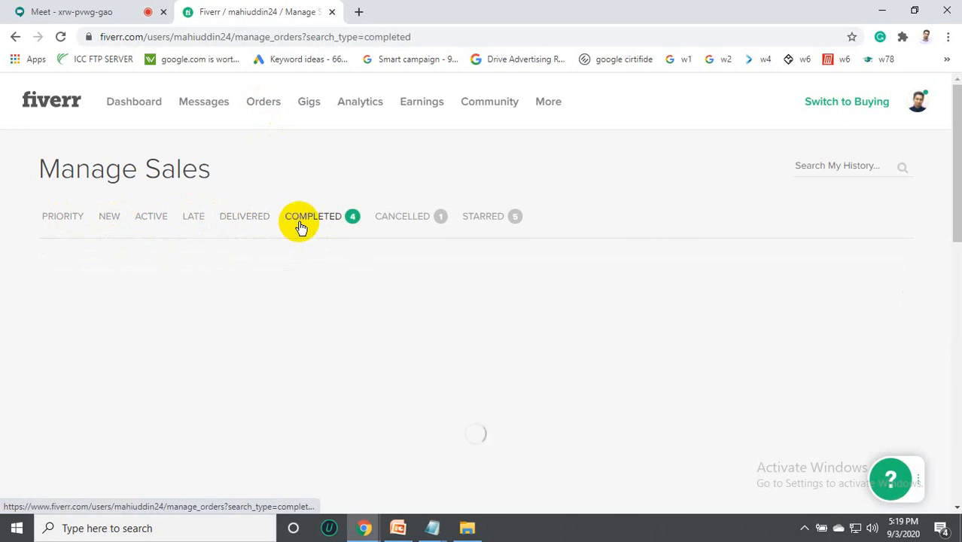
scroll(448, 302, "down", 1)
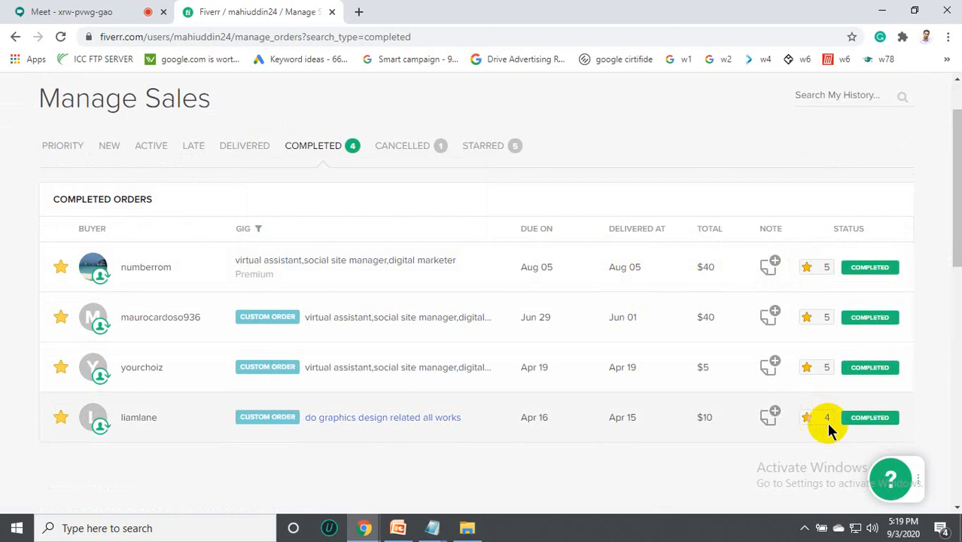
scroll(435, 361, "up", 1)
View the cancelled orders and highlight the buyer's username in the cancelled custom order.
left_click(408, 218)
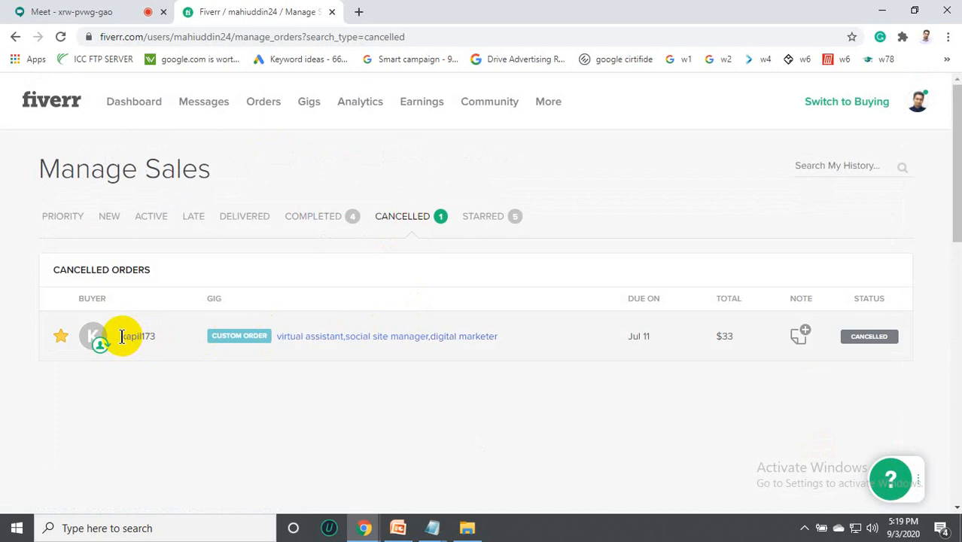
left_click(128, 336)
left_click_drag(128, 335, 153, 333)
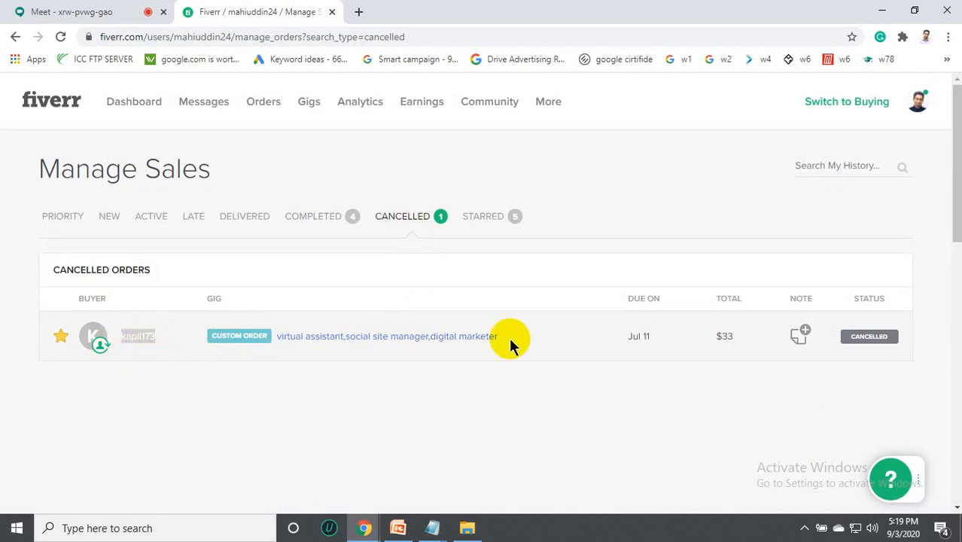
left_click(466, 377)
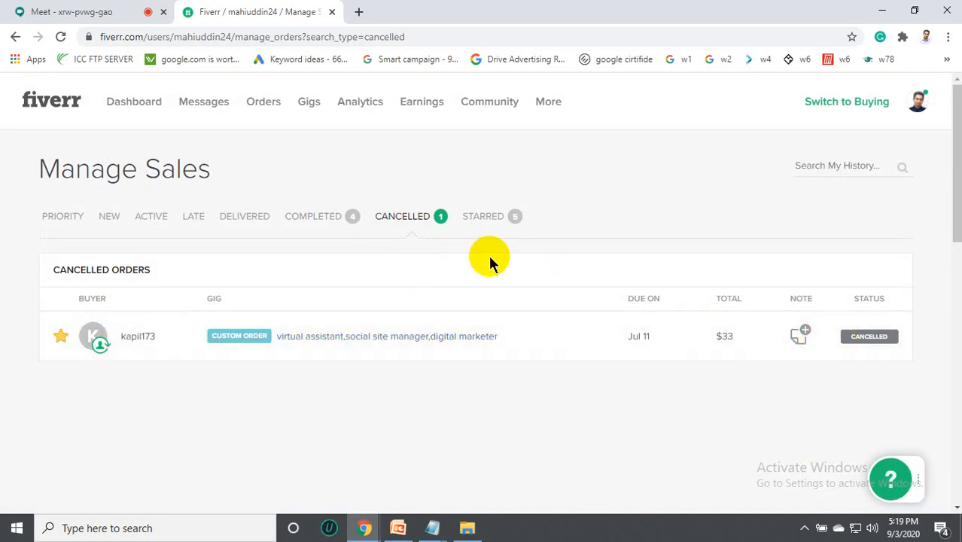
View the starred orders and look through the whole list.
left_click(470, 218)
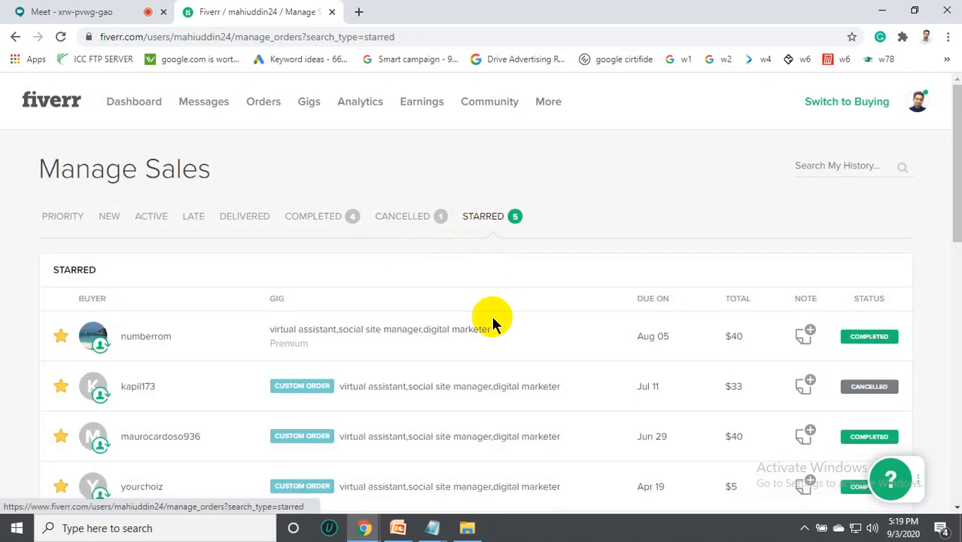
scroll(517, 369, "down", 1)
scroll(517, 368, "down", 2)
scroll(518, 369, "up", 2)
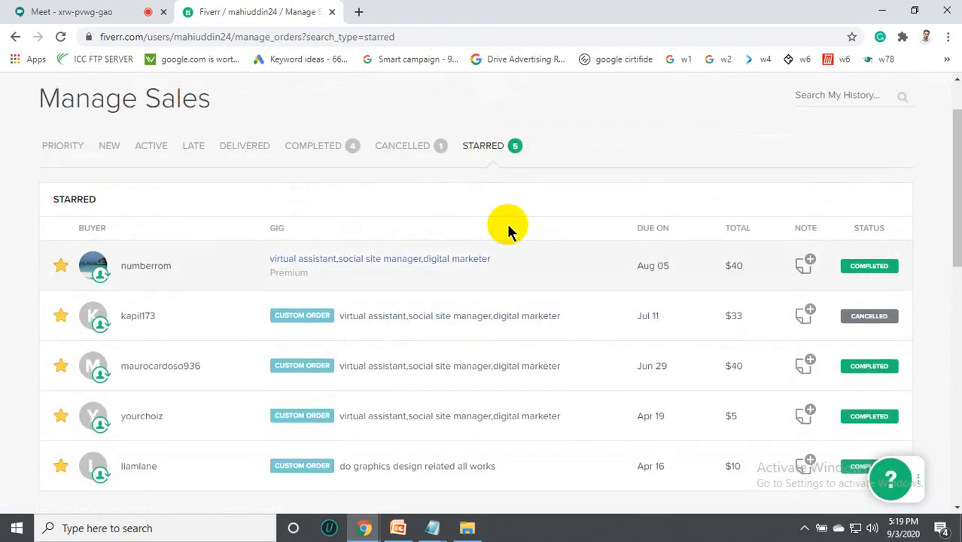
scroll(603, 210, "up", 1)
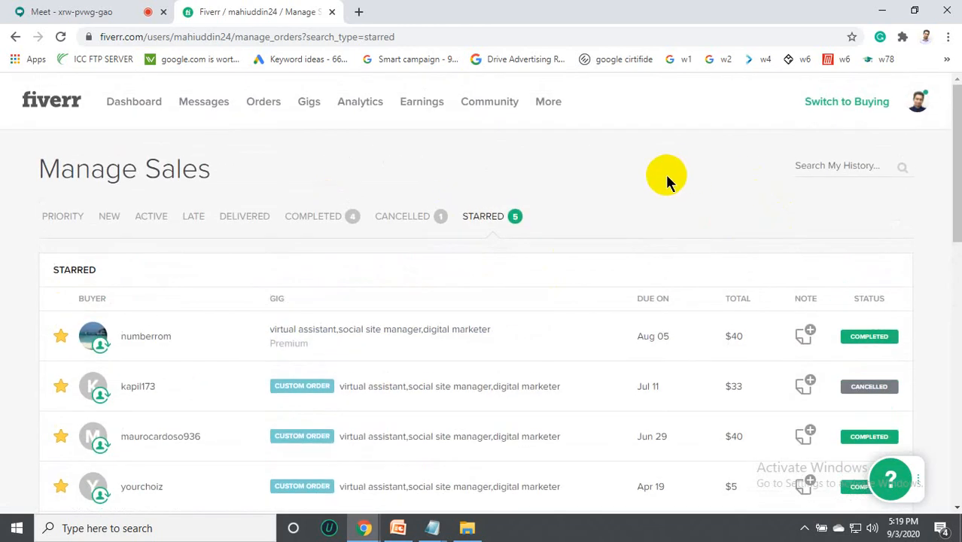